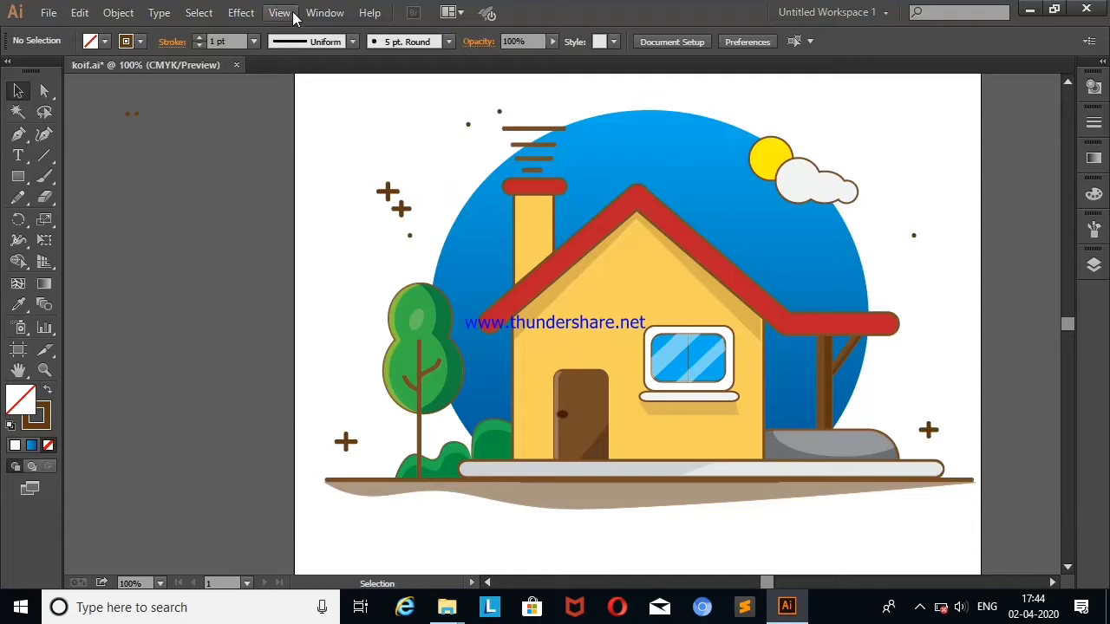
Shrink the two plus-sign sparkles and move them up near the top of the page
{"action": "left_click_drag", "start_coordinate": [371, 167], "coordinate": [414, 224]}
{"action": "left_click_drag", "start_coordinate": [409, 185], "coordinate": [400, 194]}
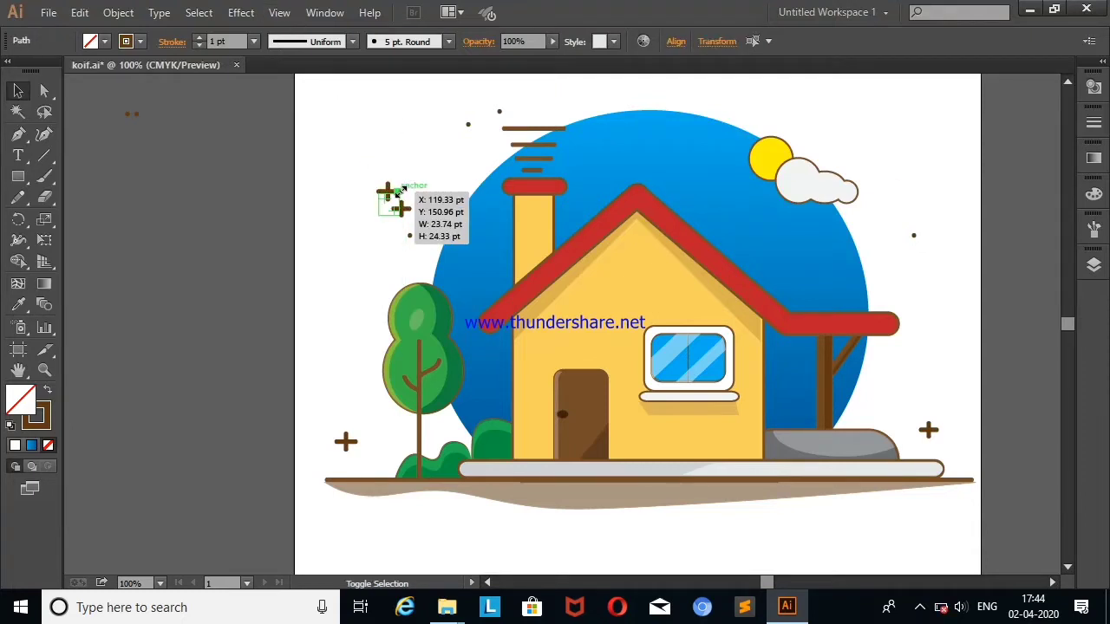
{"action": "left_click", "coordinate": [389, 130]}
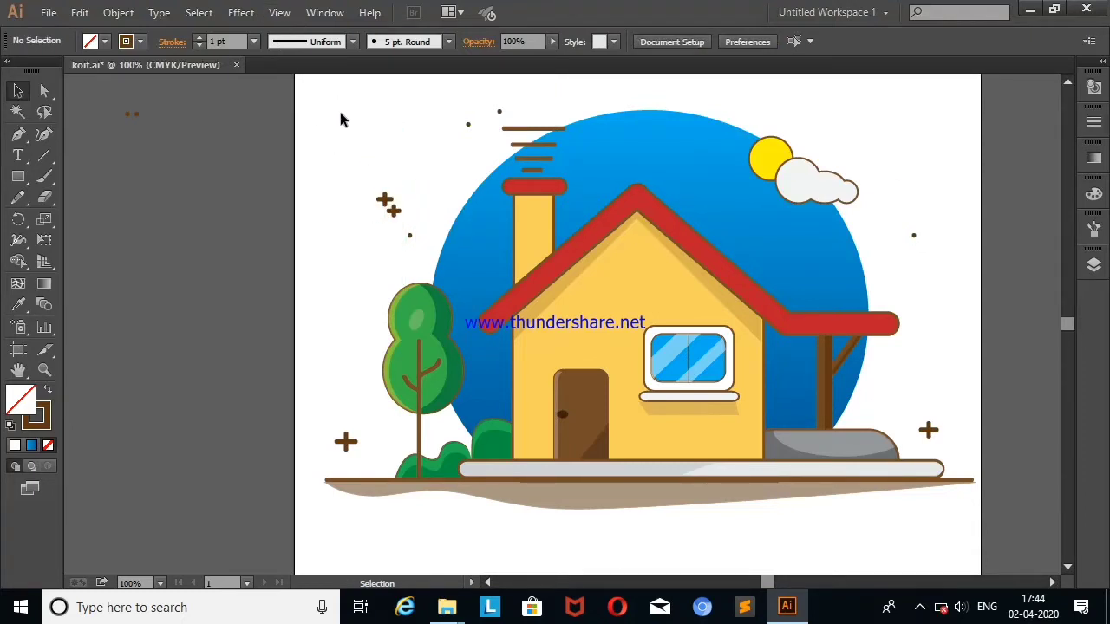
{"action": "left_click", "coordinate": [382, 199]}
{"action": "left_click_drag", "start_coordinate": [388, 205], "coordinate": [388, 128]}
{"action": "left_click", "coordinate": [340, 154]}
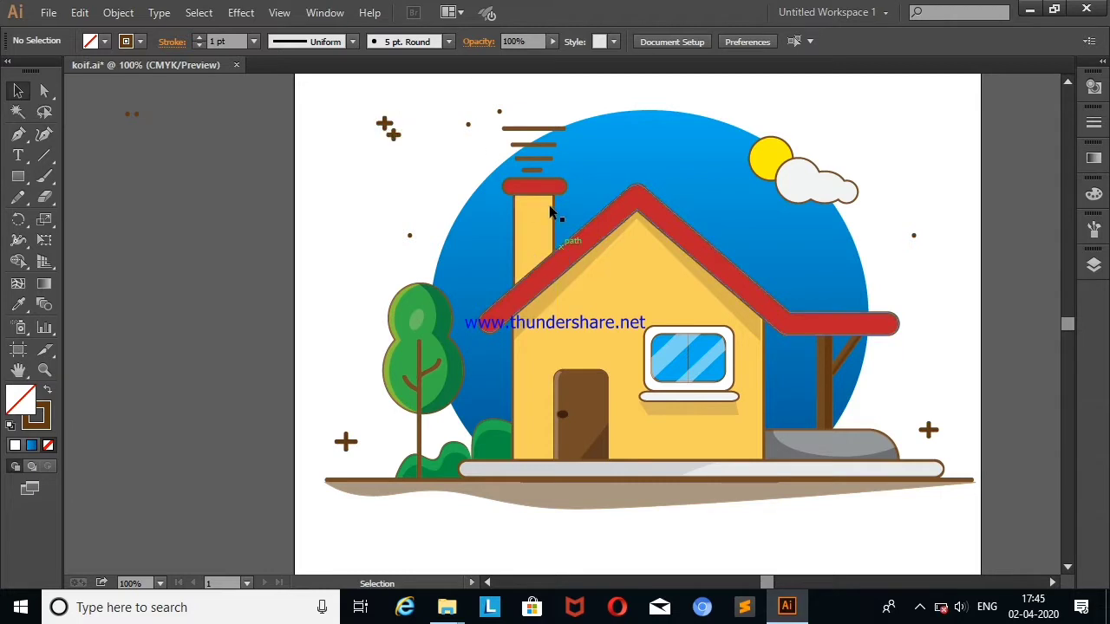
Save the illustration, then switch over to the YouTube channel page in the browser
{"action": "left_click", "coordinate": [48, 12]}
{"action": "left_click", "coordinate": [120, 160]}
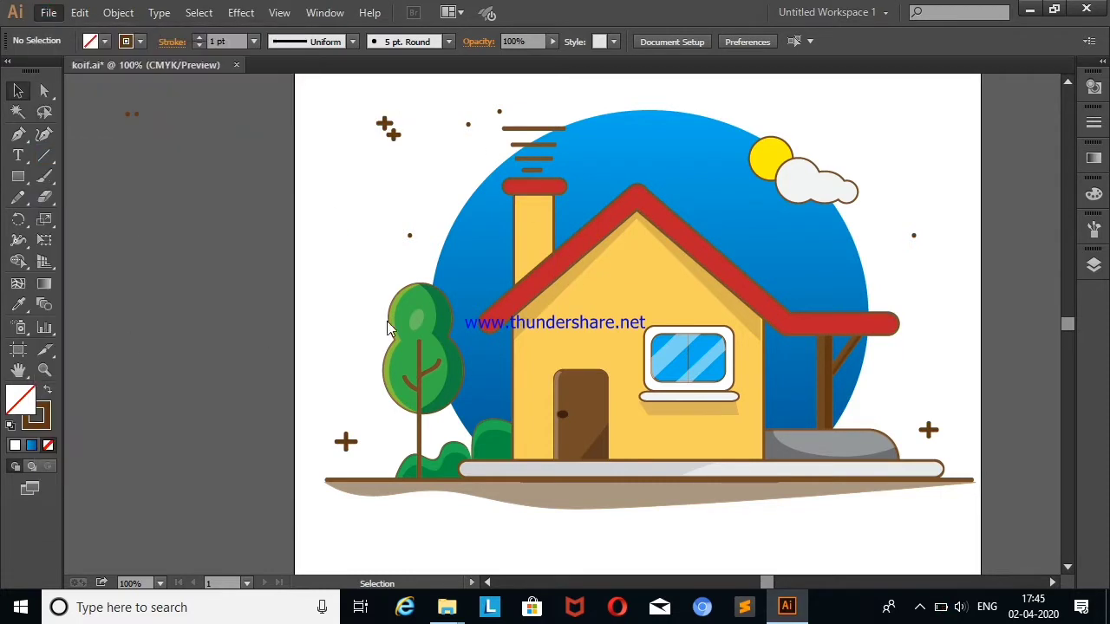
{"action": "left_click", "coordinate": [920, 607]}
{"action": "right_click", "coordinate": [887, 574]}
{"action": "left_click", "coordinate": [922, 524]}
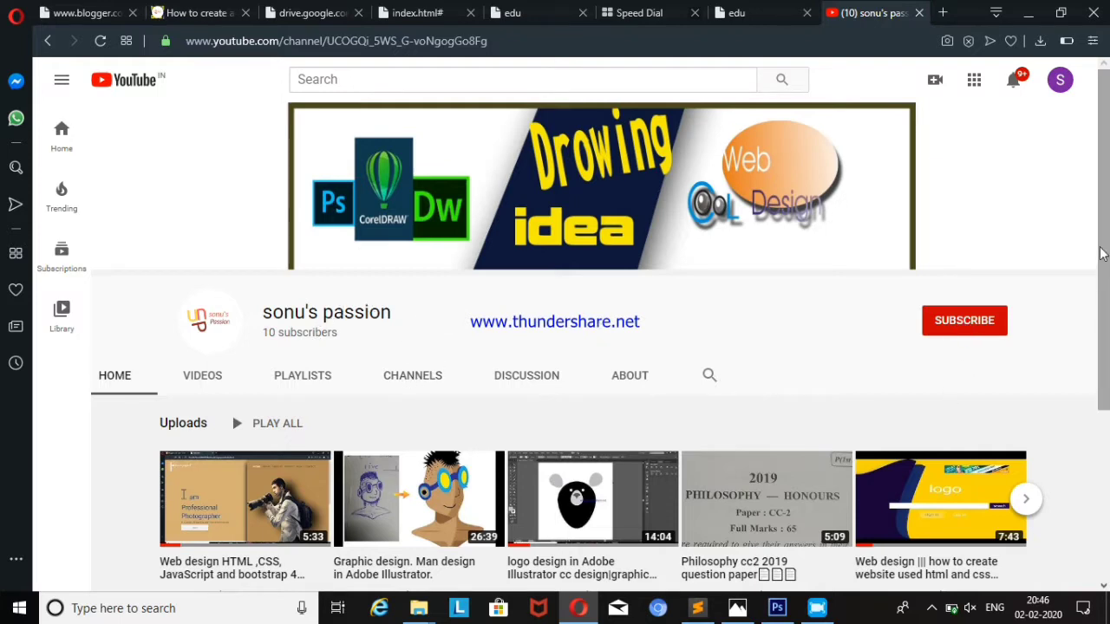
Browse the channel's uploads row, open the last video, then return to the channel page
{"action": "left_click_drag", "start_coordinate": [1106, 240], "coordinate": [1032, 457]}
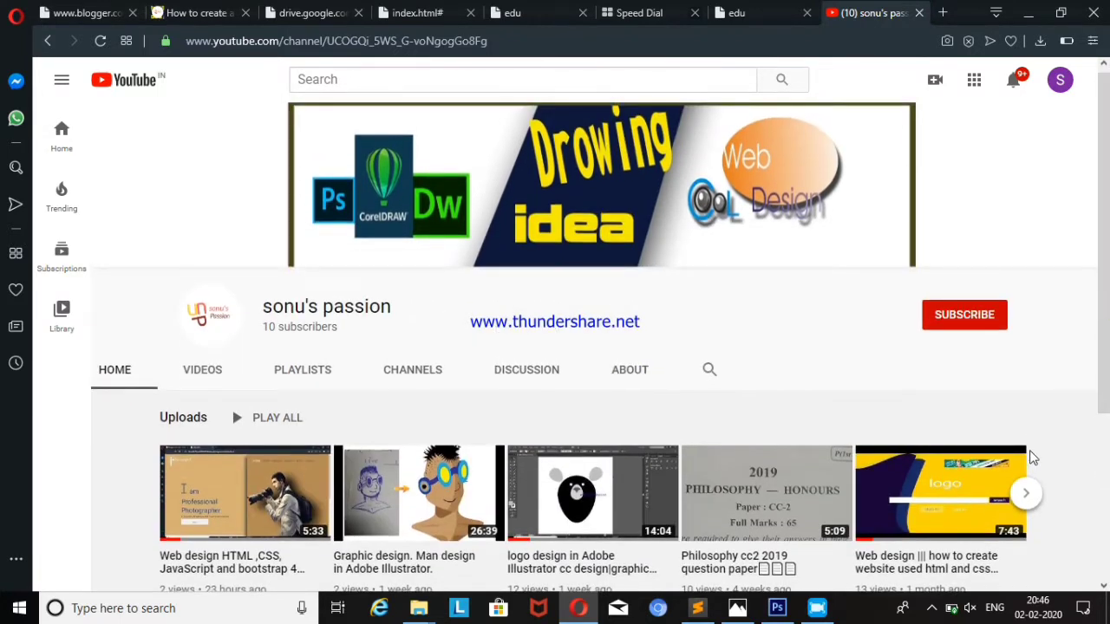
{"action": "left_click", "coordinate": [1024, 494]}
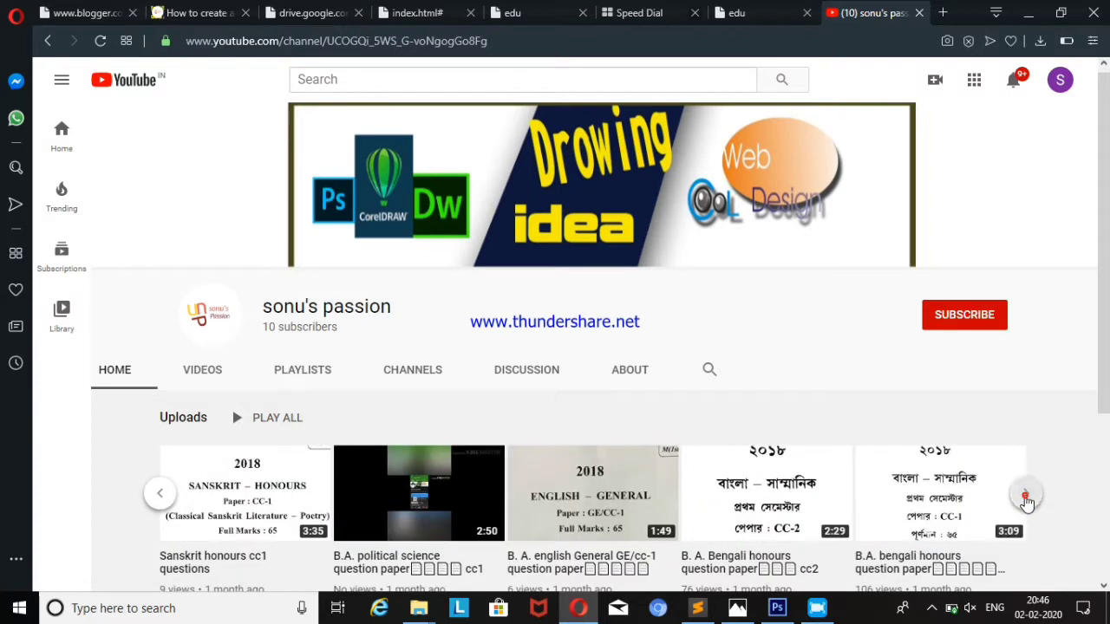
{"action": "left_click", "coordinate": [1025, 494]}
{"action": "left_click", "coordinate": [1025, 502]}
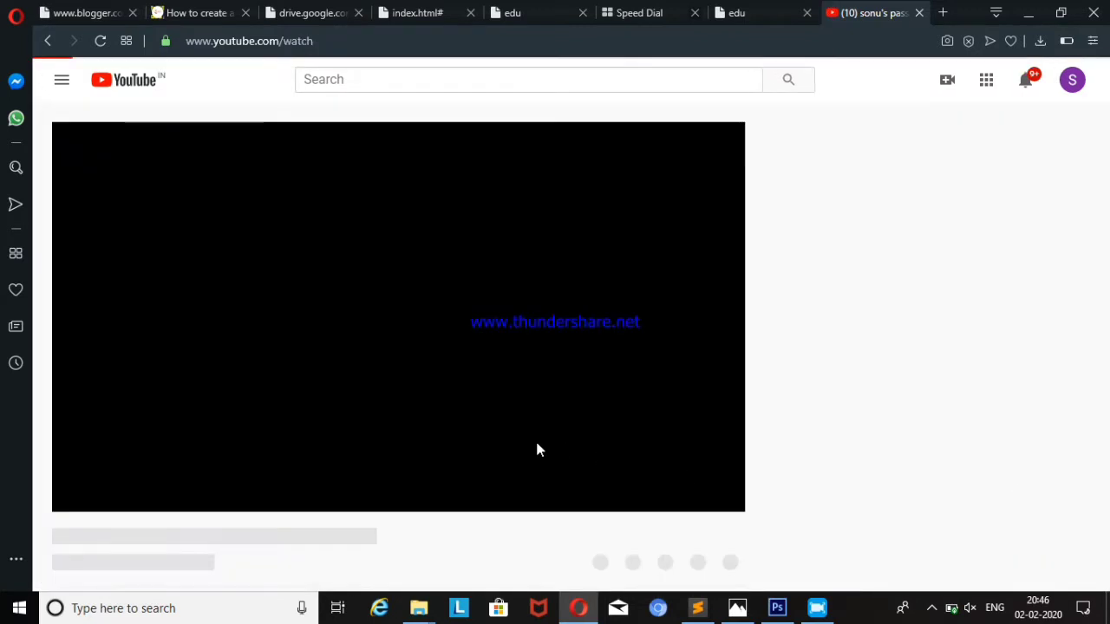
{"action": "left_click", "coordinate": [49, 40]}
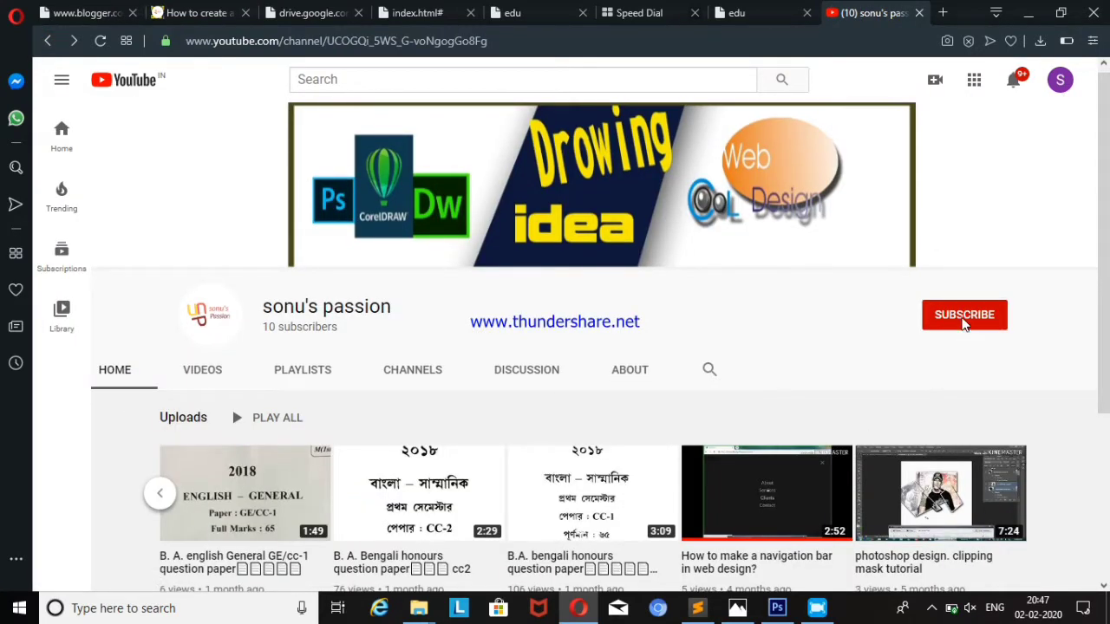
Subscribe with notifications set to All, then draw a roughly 290×199 pt rectangle in Illustrator
{"action": "left_click", "coordinate": [964, 317]}
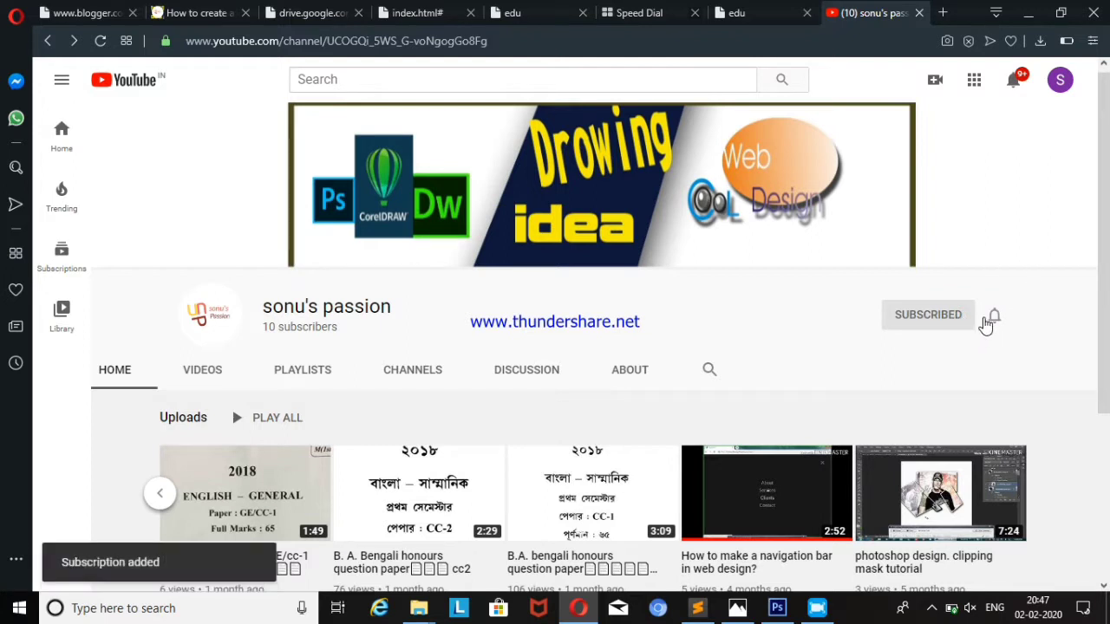
{"action": "left_click", "coordinate": [995, 317]}
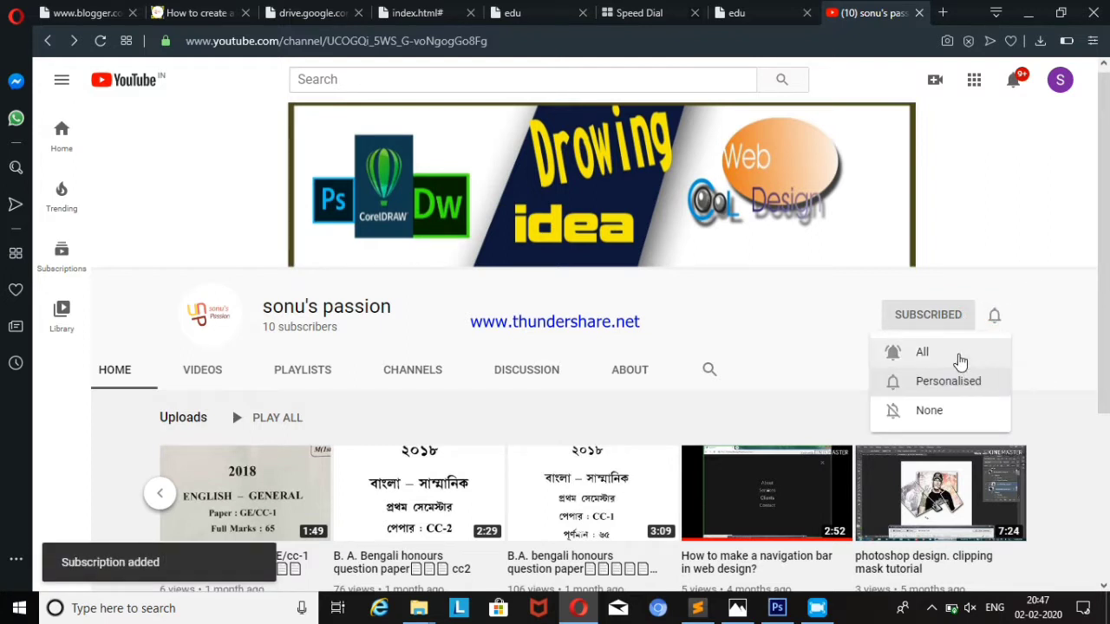
{"action": "left_click", "coordinate": [959, 359]}
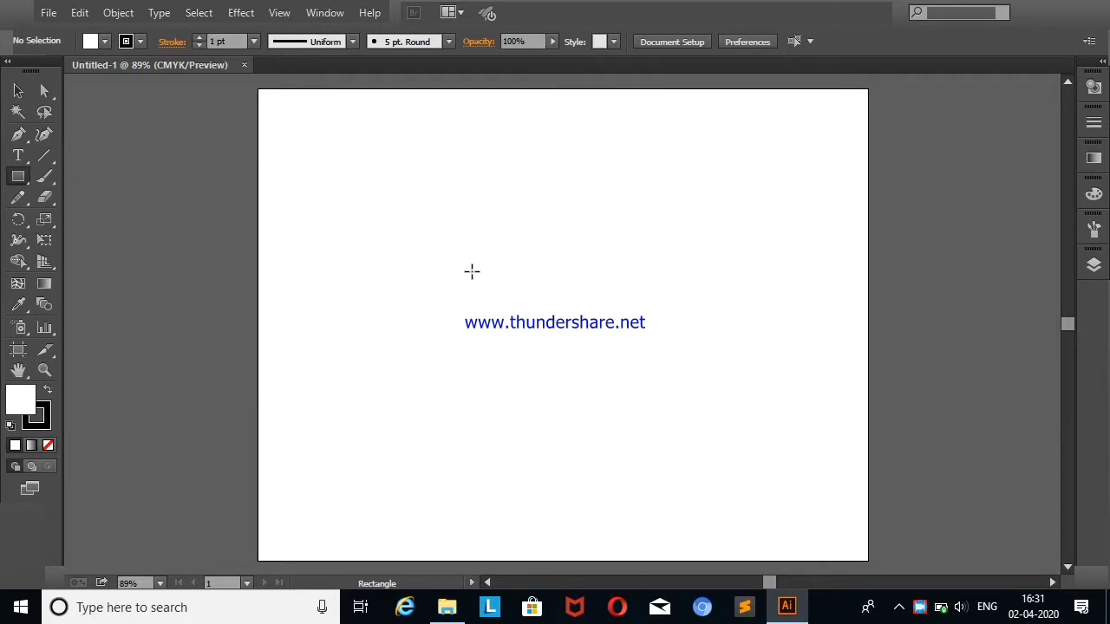
{"action": "left_click_drag", "start_coordinate": [472, 272], "coordinate": [696, 424]}
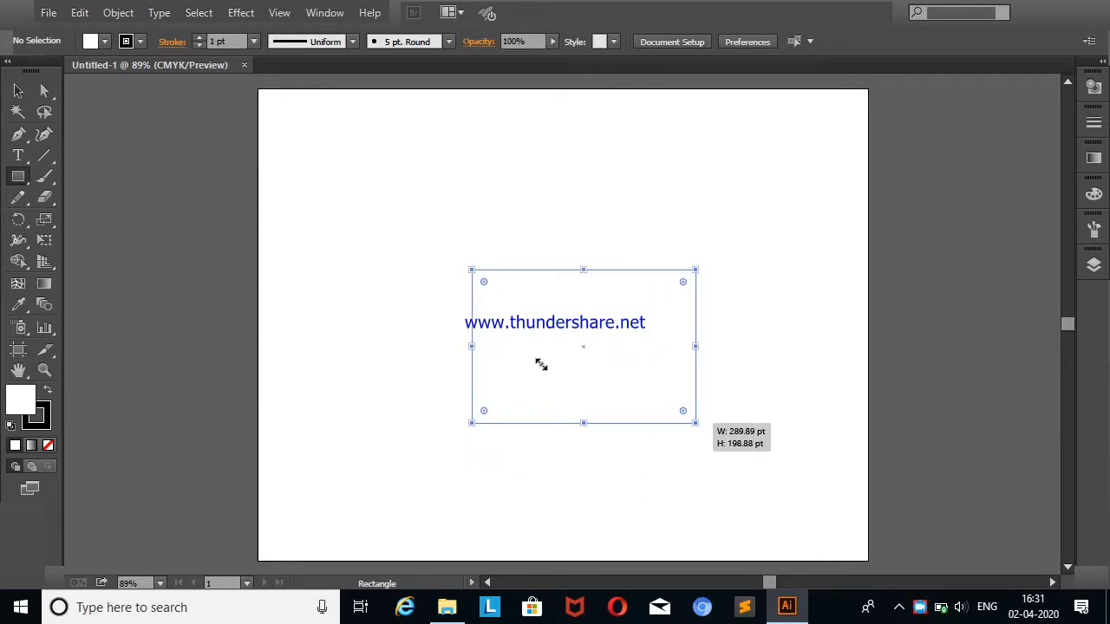
Move the rectangle left, then try a 3-point star and undo it
{"action": "key", "text": "v"}
{"action": "mouse_move", "coordinate": [548, 356]}
{"action": "left_mouse_down"}
{"action": "mouse_move", "coordinate": [501, 356]}
{"action": "mouse_move", "coordinate": [517, 358]}
{"action": "left_mouse_up"}
{"action": "left_click", "coordinate": [757, 304]}
{"action": "left_click", "coordinate": [21, 179]}
{"action": "left_click_drag", "start_coordinate": [23, 180], "coordinate": [96, 255]}
{"action": "left_click", "coordinate": [226, 241]}
{"action": "type", "text": "3"}
{"action": "key", "text": "Return"}
{"action": "right_click", "coordinate": [127, 169]}
{"action": "left_click", "coordinate": [185, 176]}
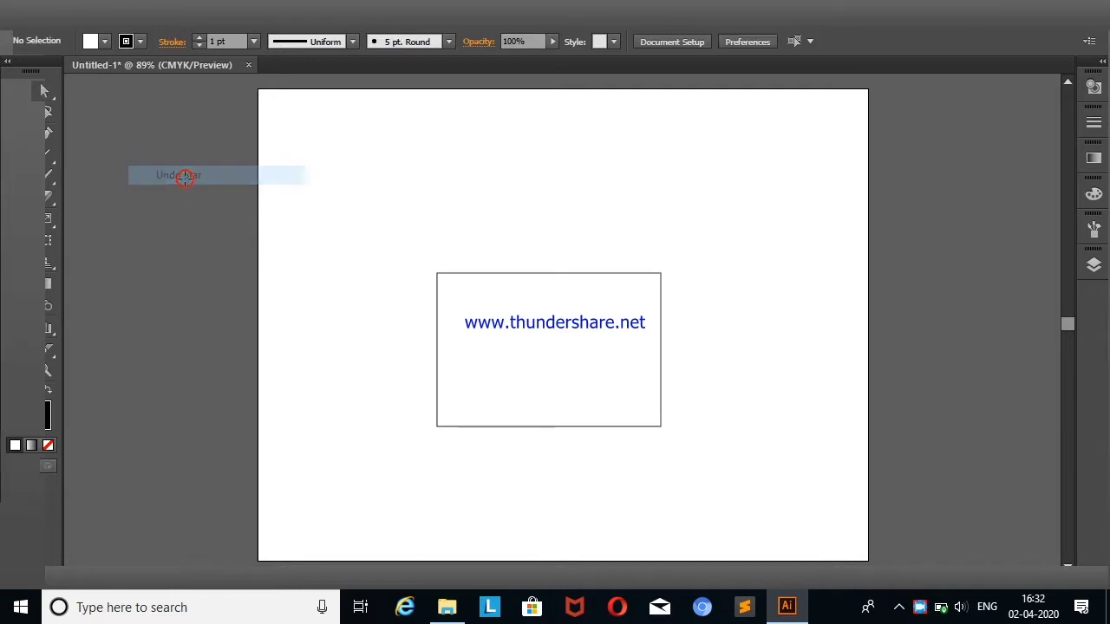
Create a three-sided polygon and place it, enlarged, on top of the rectangle
{"action": "left_click_drag", "start_coordinate": [19, 182], "coordinate": [84, 229]}
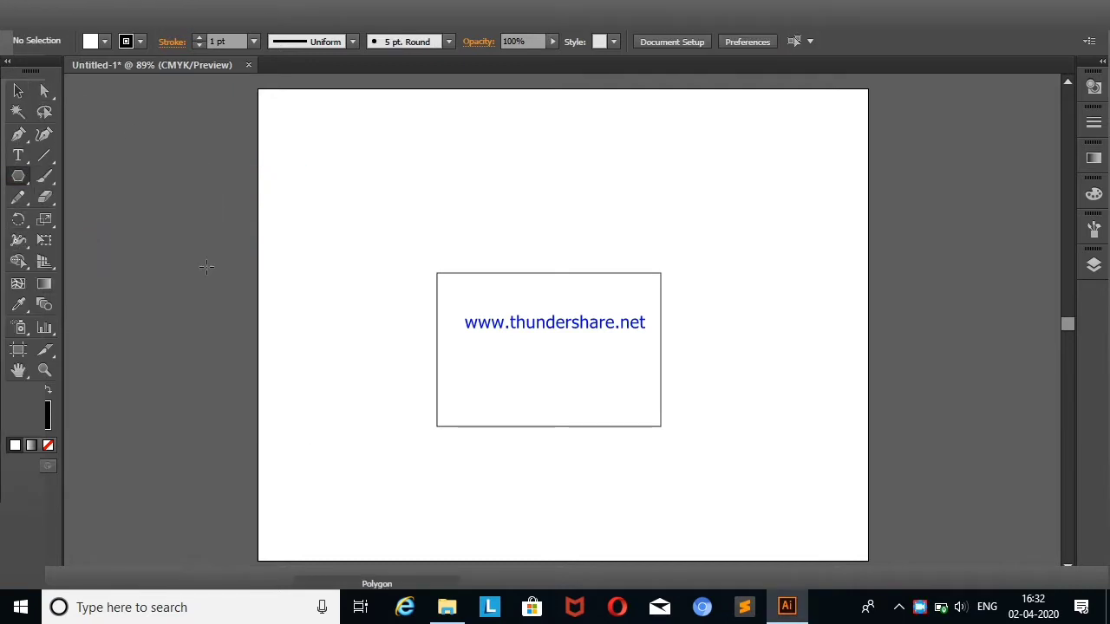
{"action": "left_click", "coordinate": [384, 332]}
{"action": "key", "text": "Return"}
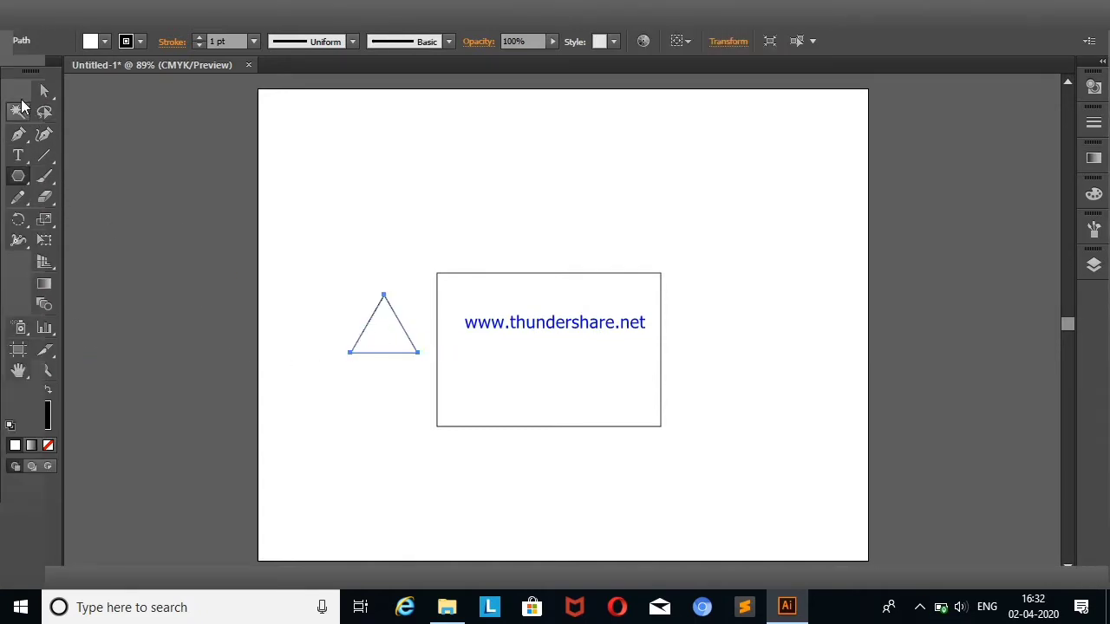
{"action": "key", "text": "v"}
{"action": "mouse_move", "coordinate": [380, 333]}
{"action": "left_mouse_down"}
{"action": "mouse_move", "coordinate": [474, 192]}
{"action": "mouse_move", "coordinate": [652, 254]}
{"action": "mouse_move", "coordinate": [666, 273]}
{"action": "left_mouse_up"}
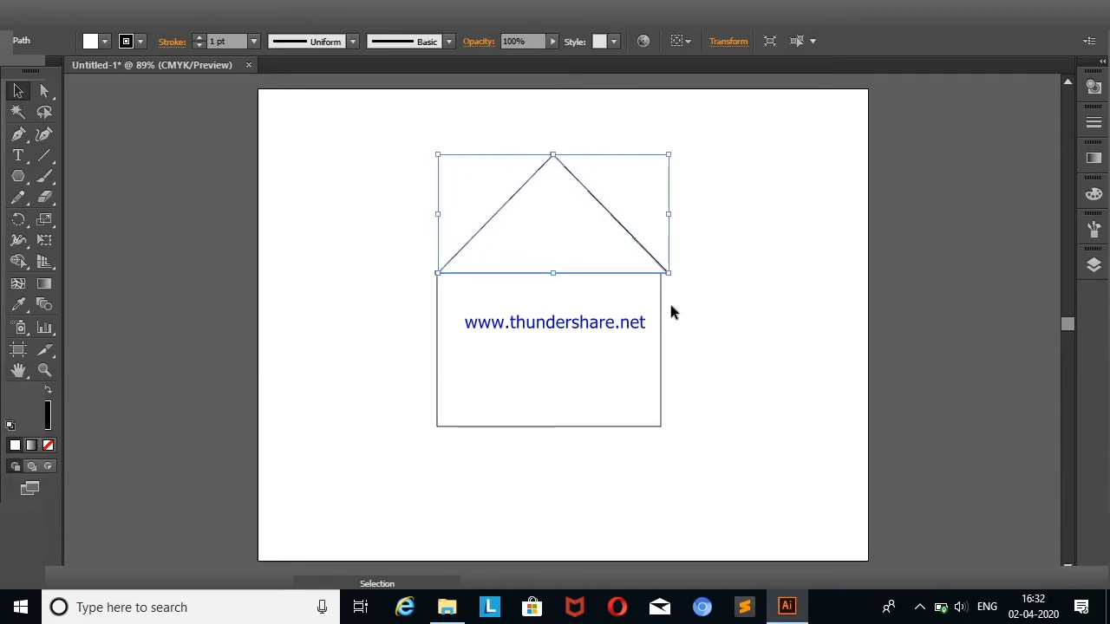
{"action": "left_click", "coordinate": [673, 312]}
{"action": "left_click", "coordinate": [665, 275]}
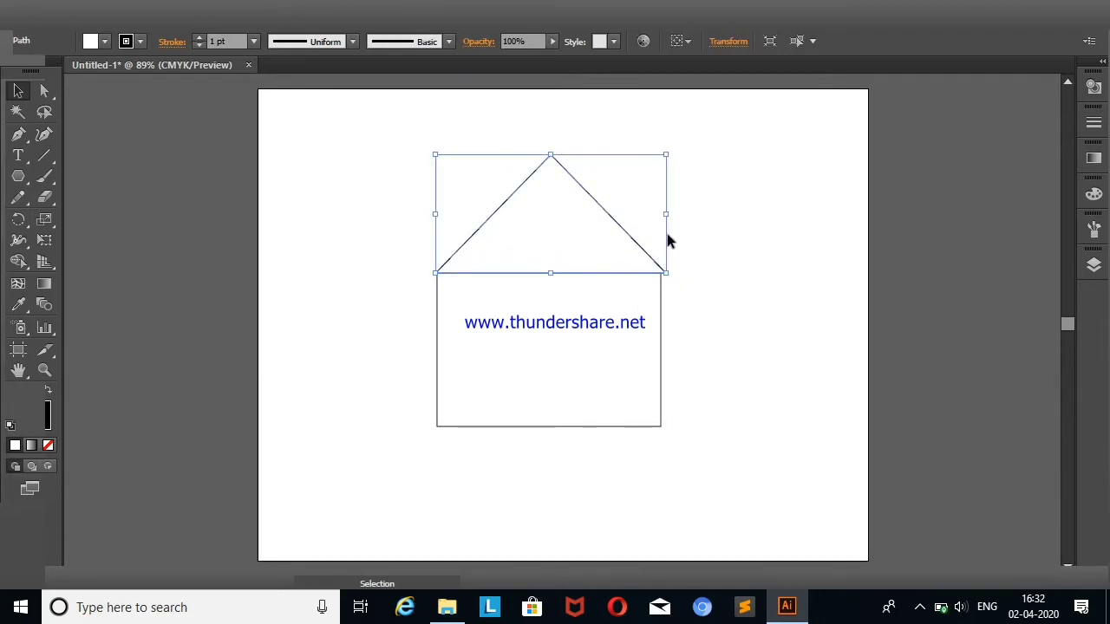
{"action": "left_click", "coordinate": [719, 270]}
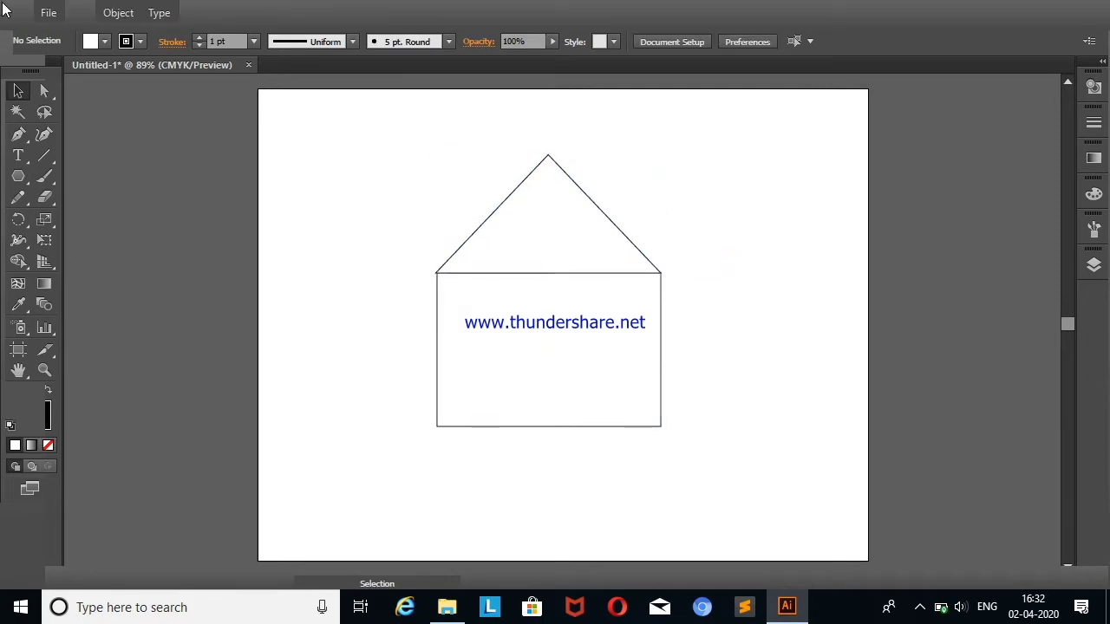
{"action": "left_click", "coordinate": [516, 238]}
Merge the triangle and rectangle into one house shape with Shape Builder and move it lower
{"action": "left_click_drag", "start_coordinate": [384, 162], "coordinate": [573, 356]}
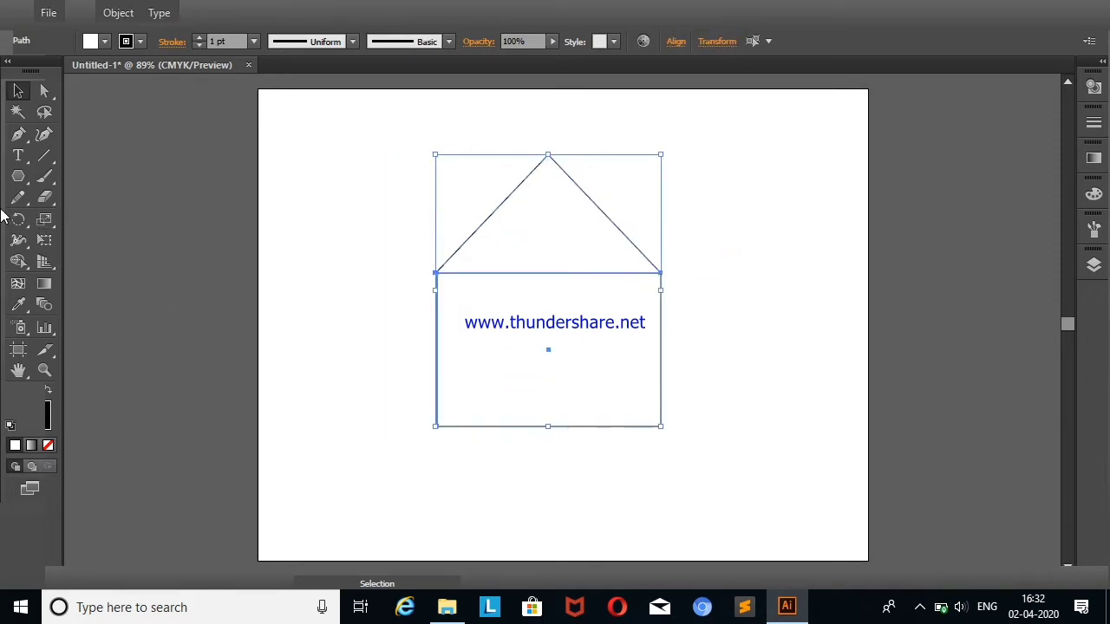
{"action": "left_click", "coordinate": [19, 261]}
{"action": "left_click_drag", "start_coordinate": [495, 324], "coordinate": [516, 221]}
{"action": "key", "text": "v"}
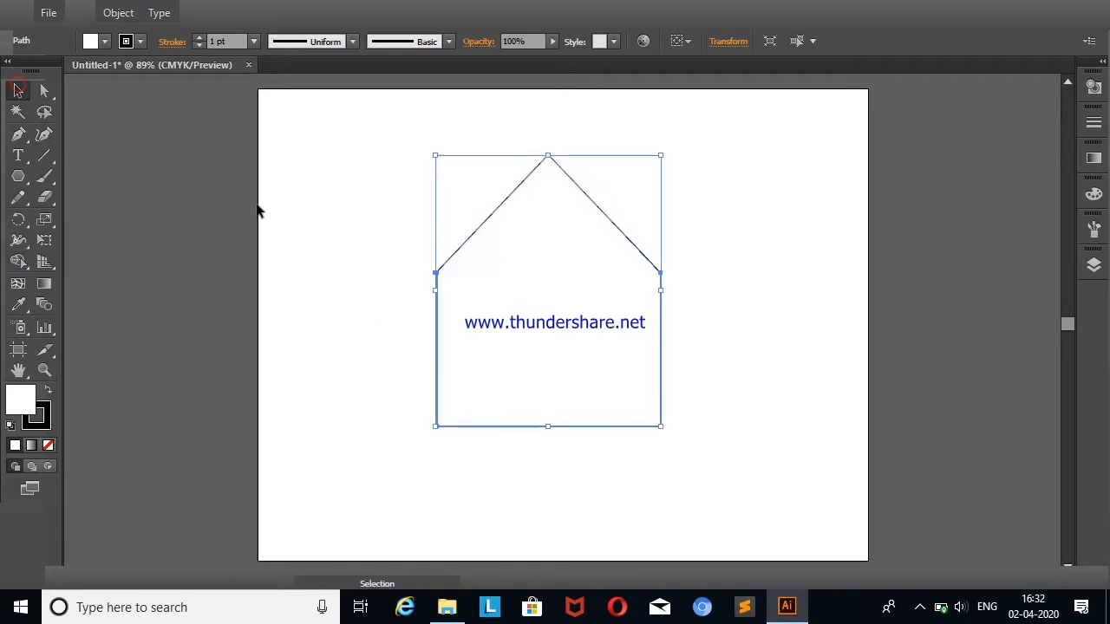
{"action": "left_click", "coordinate": [408, 192]}
{"action": "left_click_drag", "start_coordinate": [408, 192], "coordinate": [659, 385]}
{"action": "left_click_drag", "start_coordinate": [555, 286], "coordinate": [564, 343]}
{"action": "left_click", "coordinate": [733, 358]}
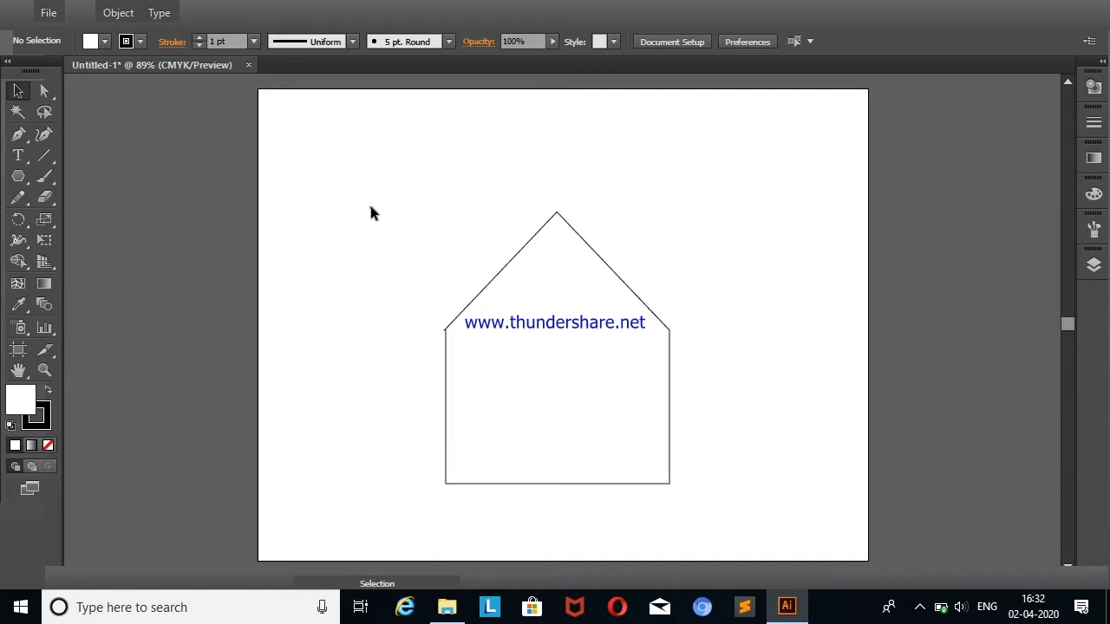
Nudge the house shape up and right and make it shorter
{"action": "left_click_drag", "start_coordinate": [369, 208], "coordinate": [739, 499]}
{"action": "mouse_move", "coordinate": [556, 213]}
{"action": "left_mouse_down"}
{"action": "mouse_move", "coordinate": [563, 196]}
{"action": "mouse_move", "coordinate": [561, 227]}
{"action": "left_mouse_up"}
{"action": "left_click_drag", "start_coordinate": [560, 347], "coordinate": [560, 330]}
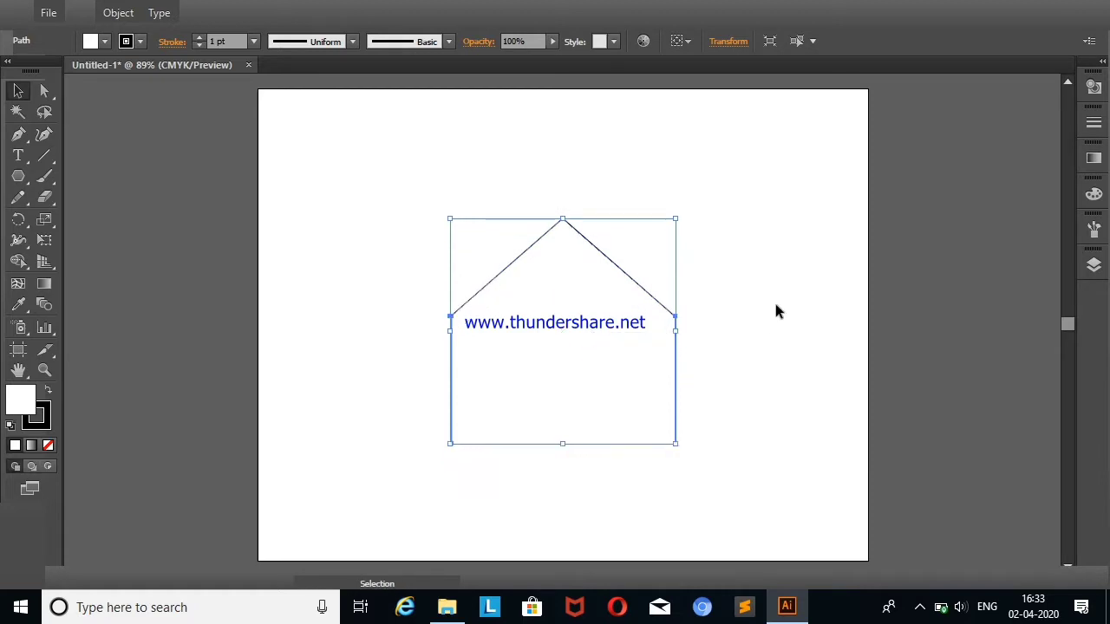
{"action": "left_click", "coordinate": [776, 311]}
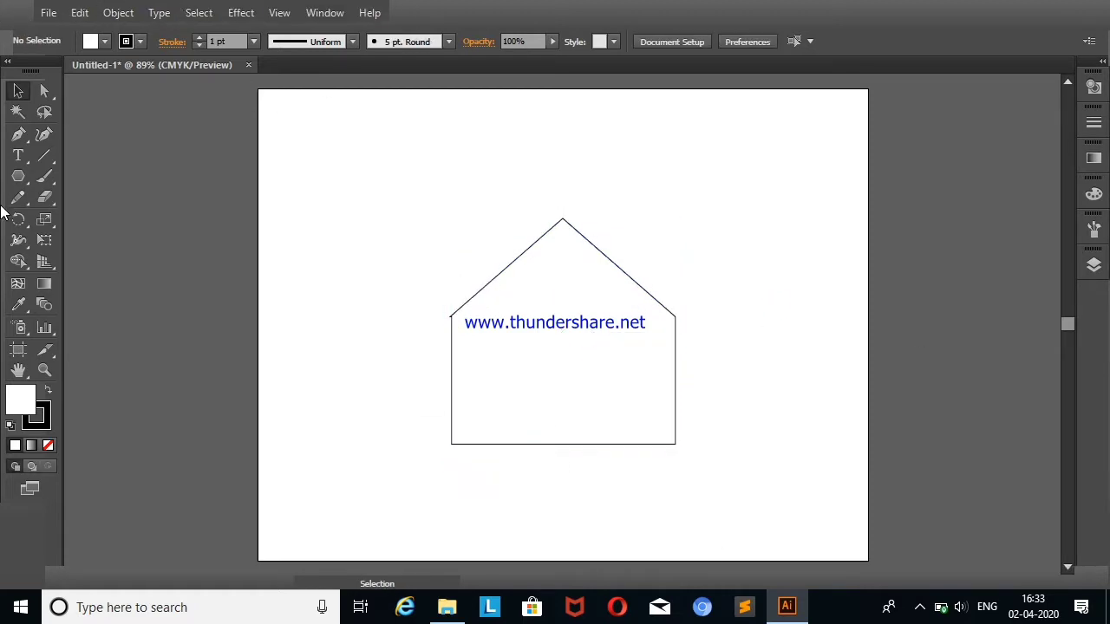
{"action": "left_click_drag", "start_coordinate": [18, 176], "coordinate": [69, 176]}
Draw a thin fully rounded bar, rotate it about 40° and place it on the left roof slope
{"action": "left_click_drag", "start_coordinate": [370, 199], "coordinate": [564, 218]}
{"action": "left_click", "coordinate": [18, 90]}
{"action": "left_click_drag", "start_coordinate": [382, 211], "coordinate": [87, 126]}
{"action": "left_click", "coordinate": [304, 153]}
{"action": "left_click", "coordinate": [371, 201]}
{"action": "left_click_drag", "start_coordinate": [366, 196], "coordinate": [364, 279]}
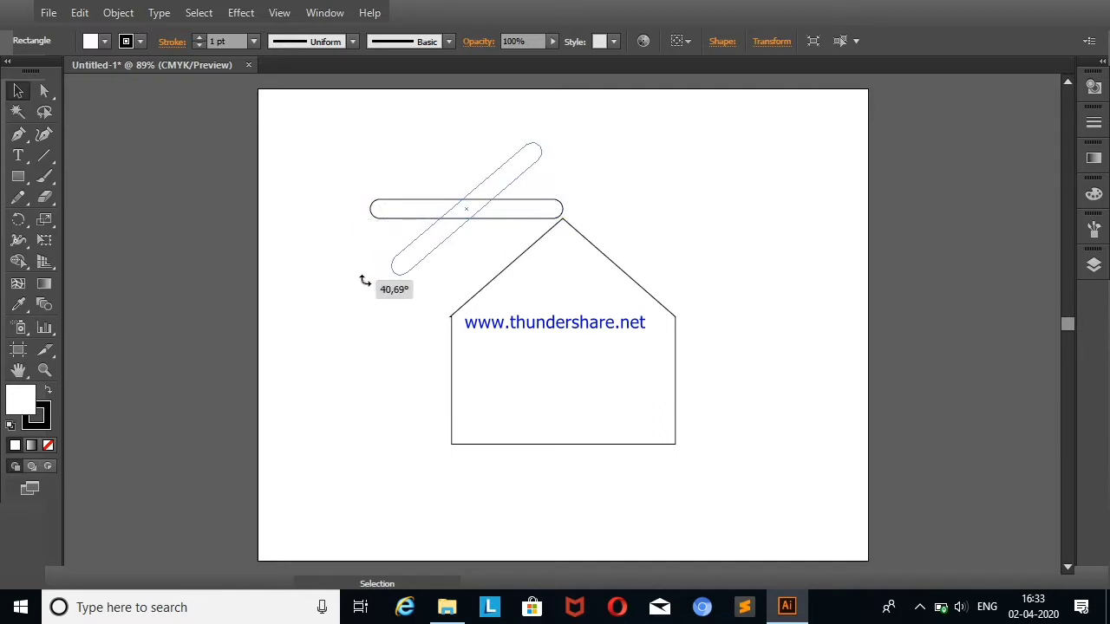
{"action": "left_click_drag", "start_coordinate": [452, 216], "coordinate": [493, 280]}
Make a mirrored copy of the bar for the right roof slope, overlapping at the peak
{"action": "left_click", "coordinate": [741, 169]}
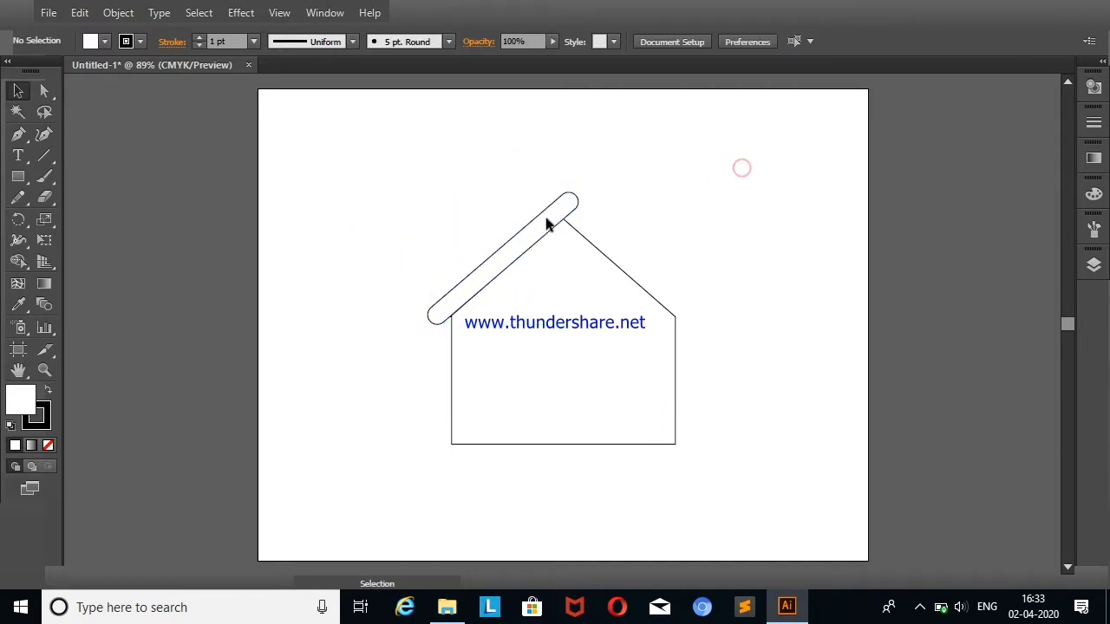
{"action": "right_click", "coordinate": [534, 237]}
{"action": "left_click", "coordinate": [750, 384]}
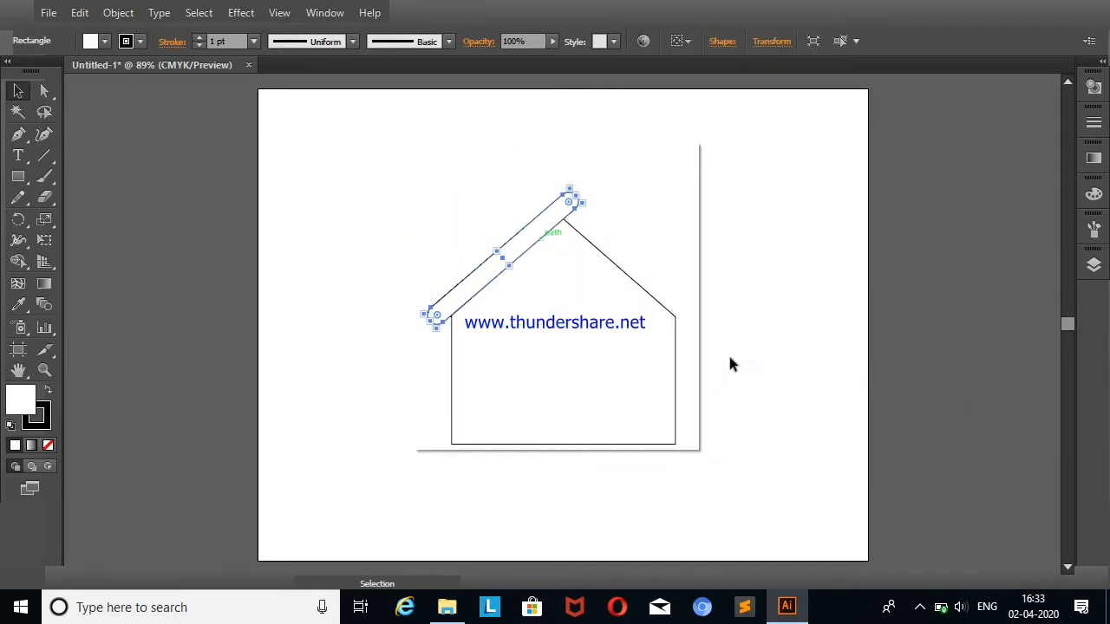
{"action": "left_click", "coordinate": [491, 413]}
{"action": "left_click_drag", "start_coordinate": [504, 259], "coordinate": [608, 254]}
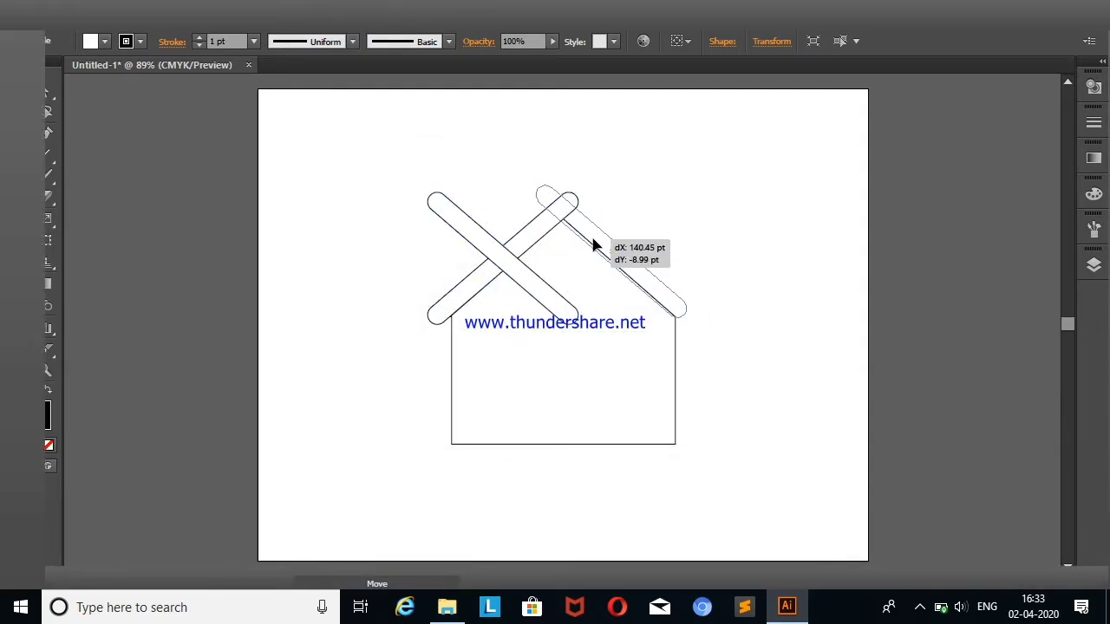
{"action": "left_click", "coordinate": [682, 184]}
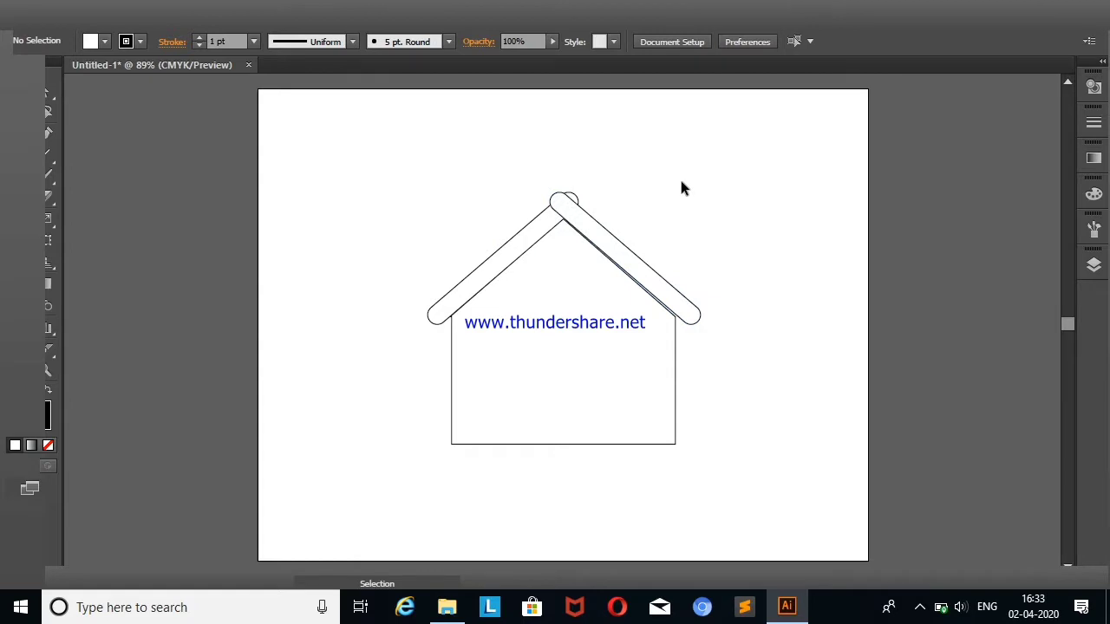
{"action": "left_click", "coordinate": [637, 269]}
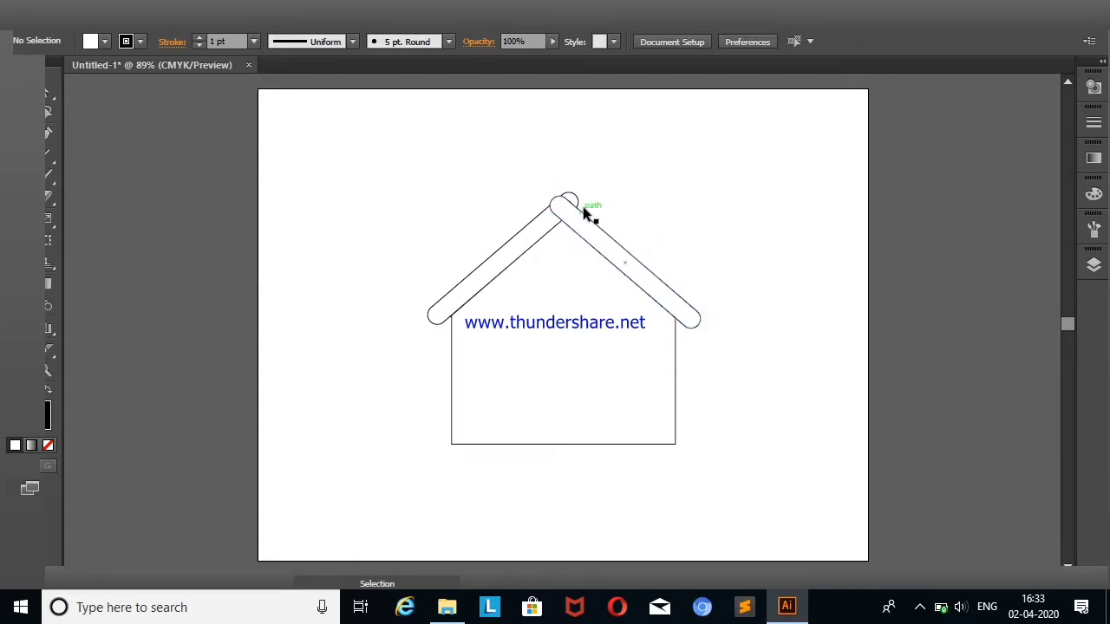
{"action": "left_click_drag", "start_coordinate": [582, 218], "coordinate": [587, 215]}
{"action": "left_click", "coordinate": [637, 169]}
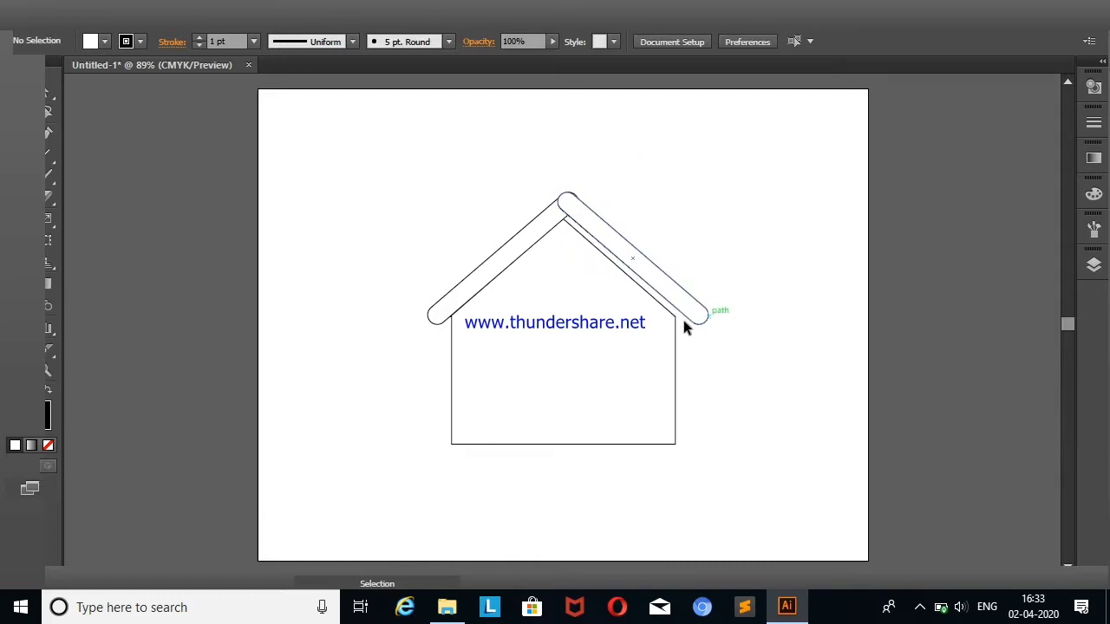
Merge both roof bars with Shape Builder and move the roof down onto the house top
{"action": "mouse_move", "coordinate": [593, 197]}
{"action": "left_mouse_down"}
{"action": "mouse_move", "coordinate": [569, 195]}
{"action": "mouse_move", "coordinate": [535, 111]}
{"action": "left_mouse_up"}
{"action": "left_click", "coordinate": [728, 144]}
{"action": "left_click", "coordinate": [596, 158]}
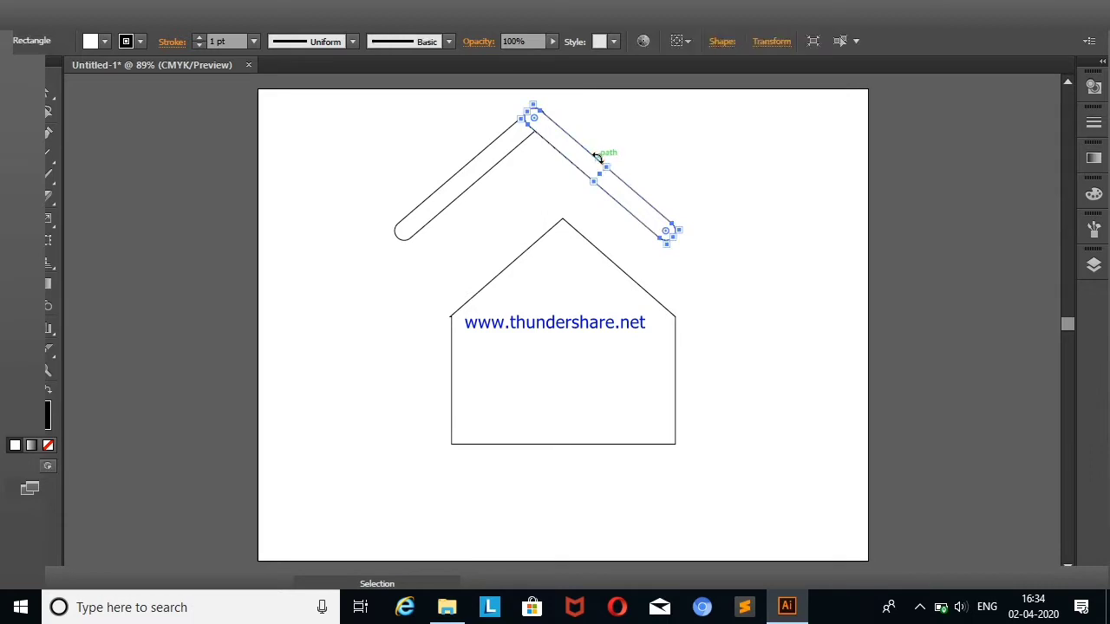
{"action": "left_click", "coordinate": [678, 158]}
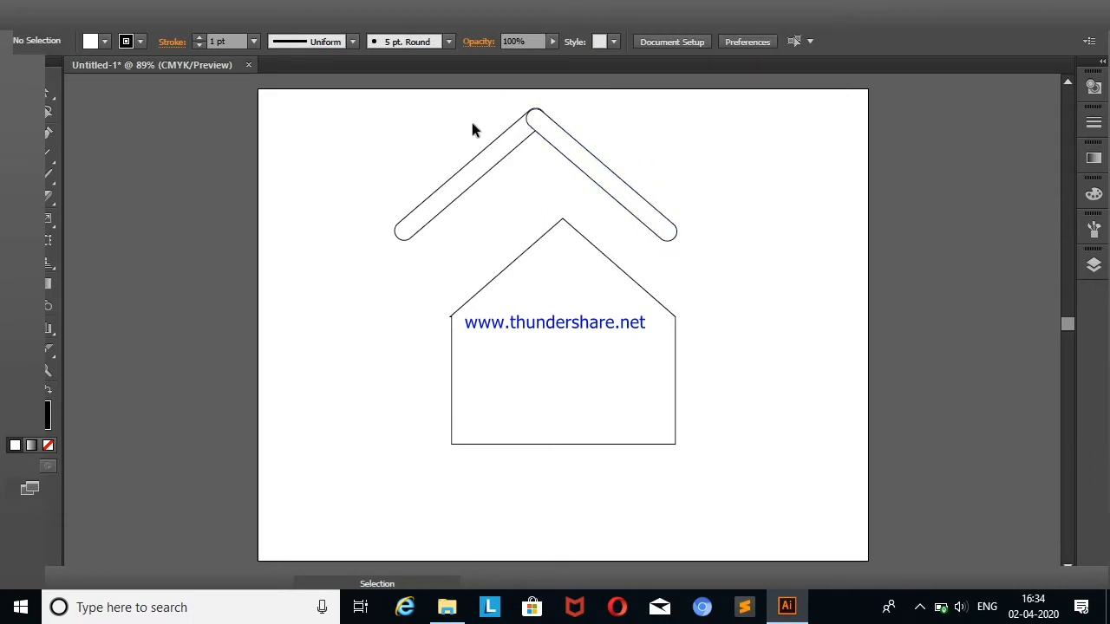
{"action": "left_click_drag", "start_coordinate": [371, 94], "coordinate": [659, 174]}
{"action": "left_click", "coordinate": [17, 261]}
{"action": "left_click_drag", "start_coordinate": [459, 177], "coordinate": [540, 117]}
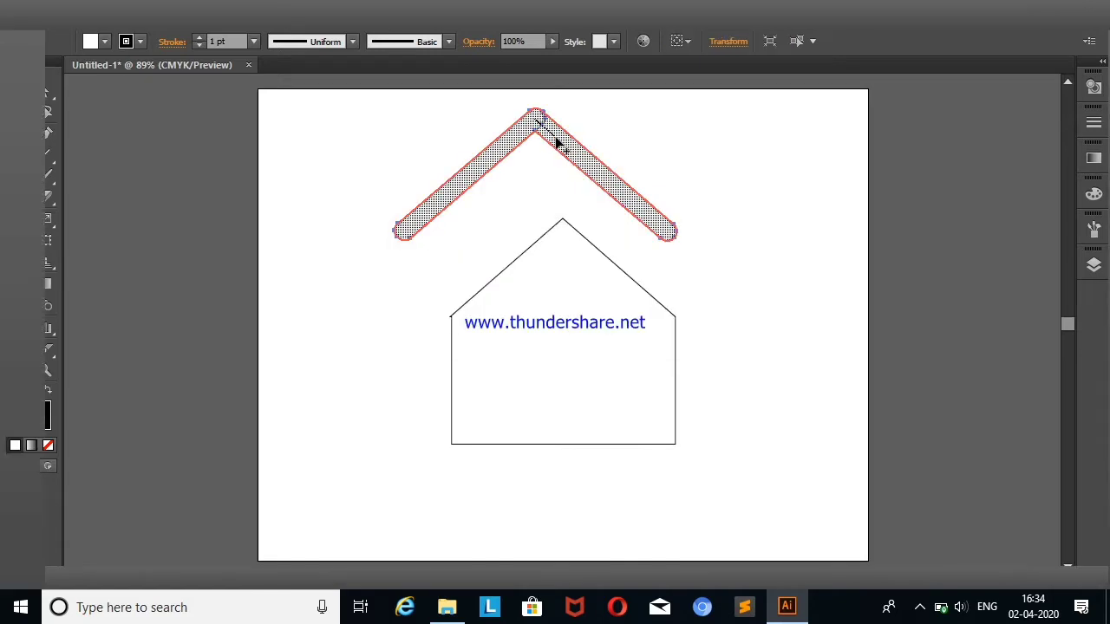
{"action": "left_click", "coordinate": [45, 92]}
{"action": "left_click", "coordinate": [329, 165]}
{"action": "left_click_drag", "start_coordinate": [590, 161], "coordinate": [617, 249]}
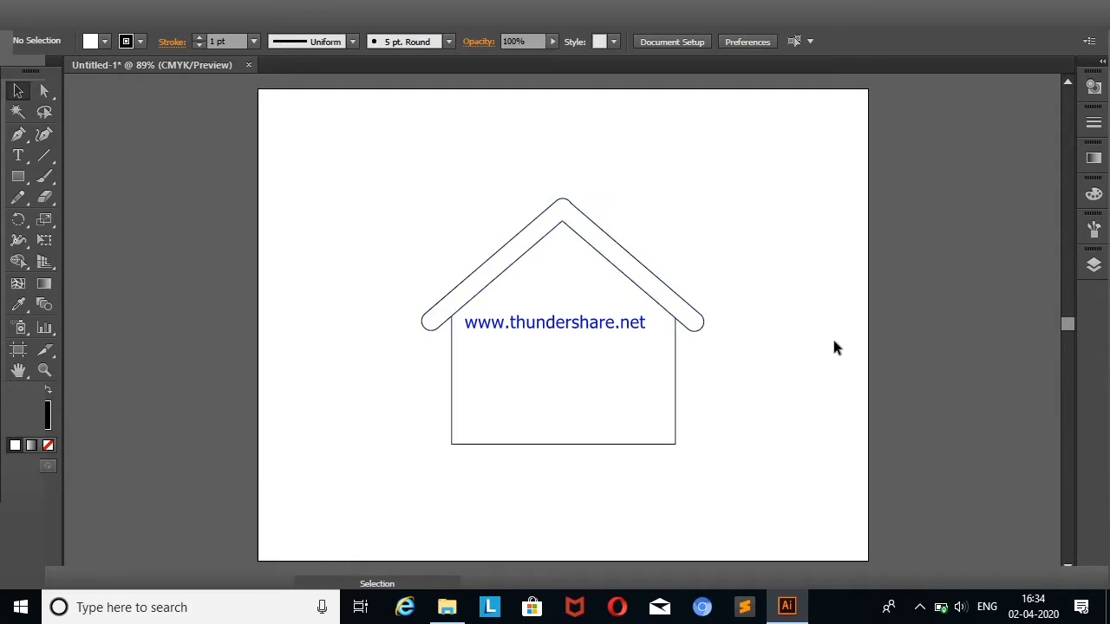
Draw a long thin rectangle, round its ends fully and move it to the roof's right end
{"action": "left_click", "coordinate": [18, 177]}
{"action": "left_click_drag", "start_coordinate": [236, 208], "coordinate": [346, 232]}
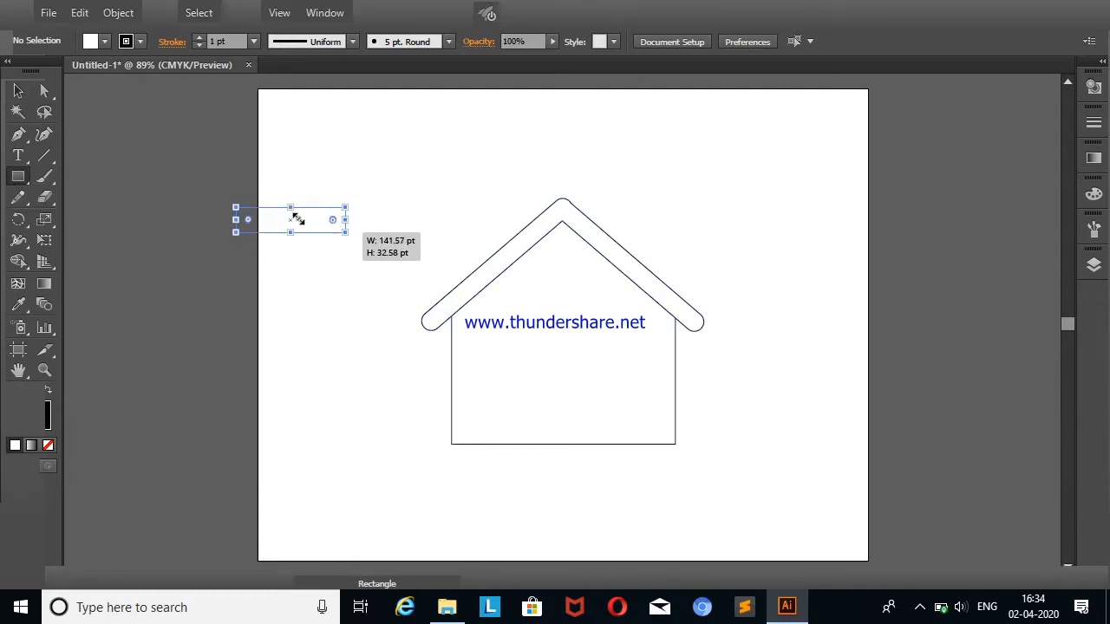
{"action": "left_click", "coordinate": [18, 90]}
{"action": "mouse_move", "coordinate": [249, 223]}
{"action": "left_mouse_down"}
{"action": "mouse_move", "coordinate": [792, 326]}
{"action": "mouse_move", "coordinate": [749, 316]}
{"action": "mouse_move", "coordinate": [740, 328]}
{"action": "left_mouse_up"}
{"action": "left_click", "coordinate": [350, 253]}
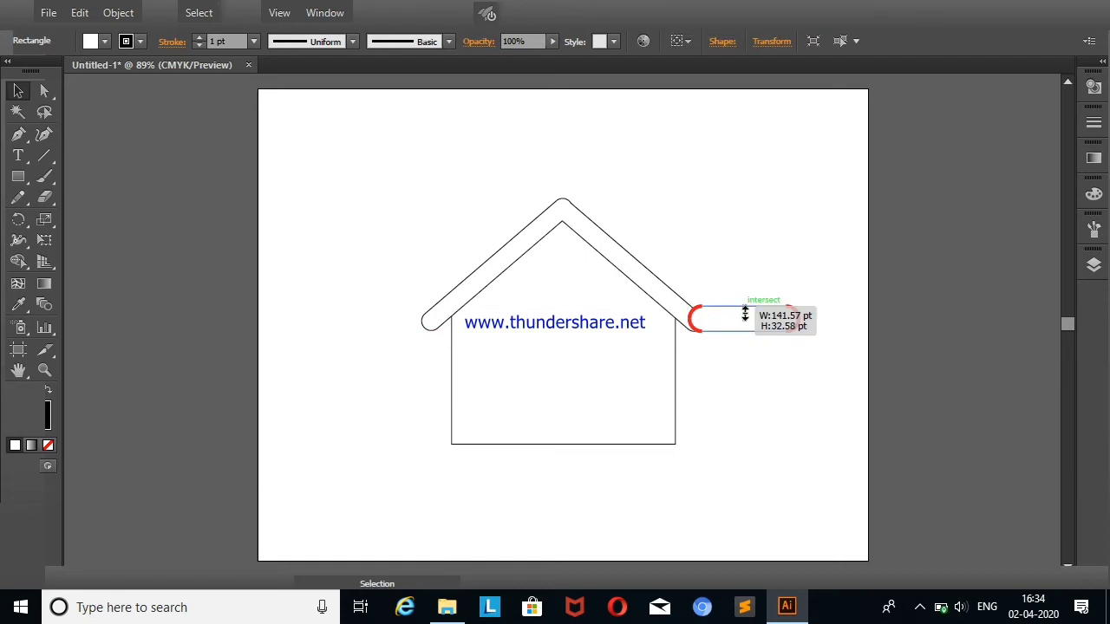
{"action": "left_click", "coordinate": [840, 330]}
{"action": "mouse_move", "coordinate": [747, 305]}
{"action": "left_mouse_down"}
{"action": "mouse_move", "coordinate": [745, 330]}
{"action": "mouse_move", "coordinate": [839, 292]}
{"action": "left_mouse_up"}
{"action": "left_click", "coordinate": [760, 260]}
{"action": "left_click", "coordinate": [737, 333]}
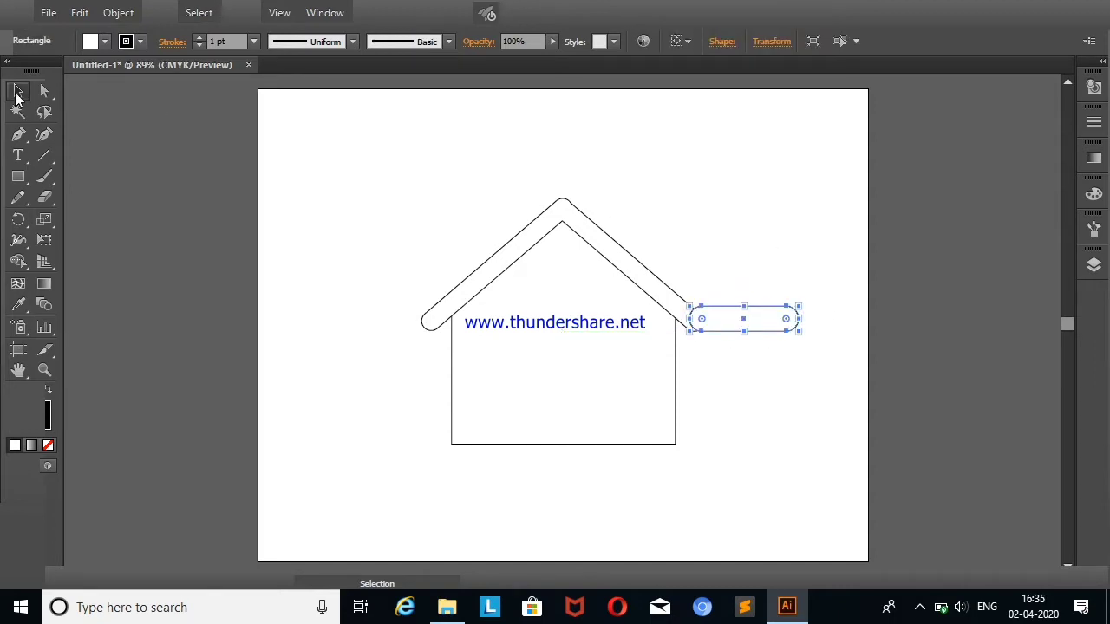
{"action": "left_click", "coordinate": [149, 159]}
{"action": "left_click_drag", "start_coordinate": [755, 335], "coordinate": [751, 267]}
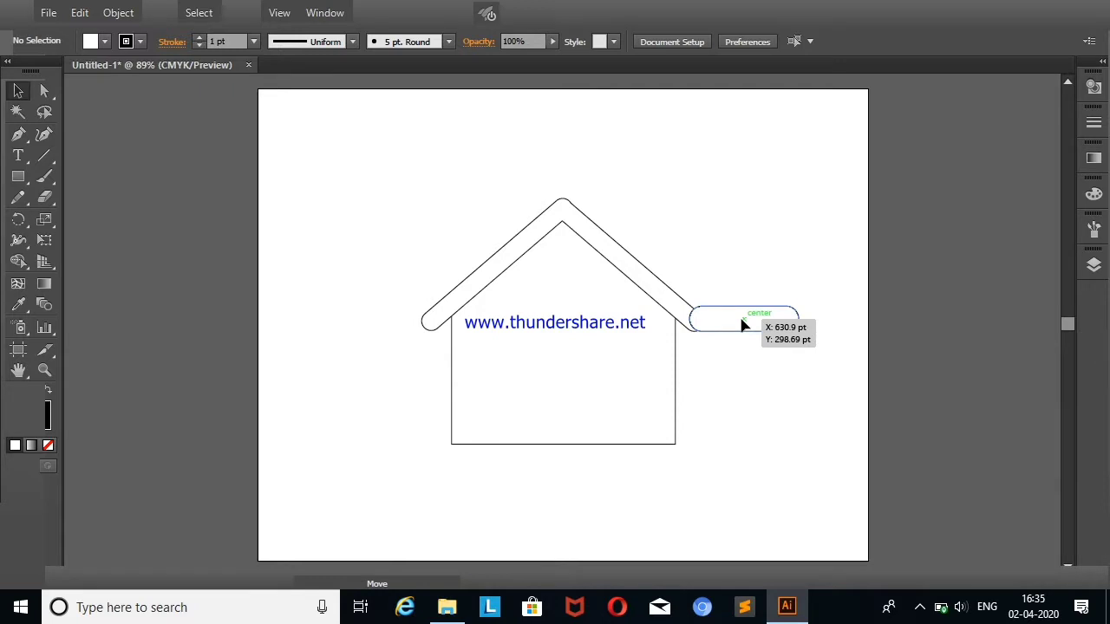
{"action": "left_click", "coordinate": [751, 266]}
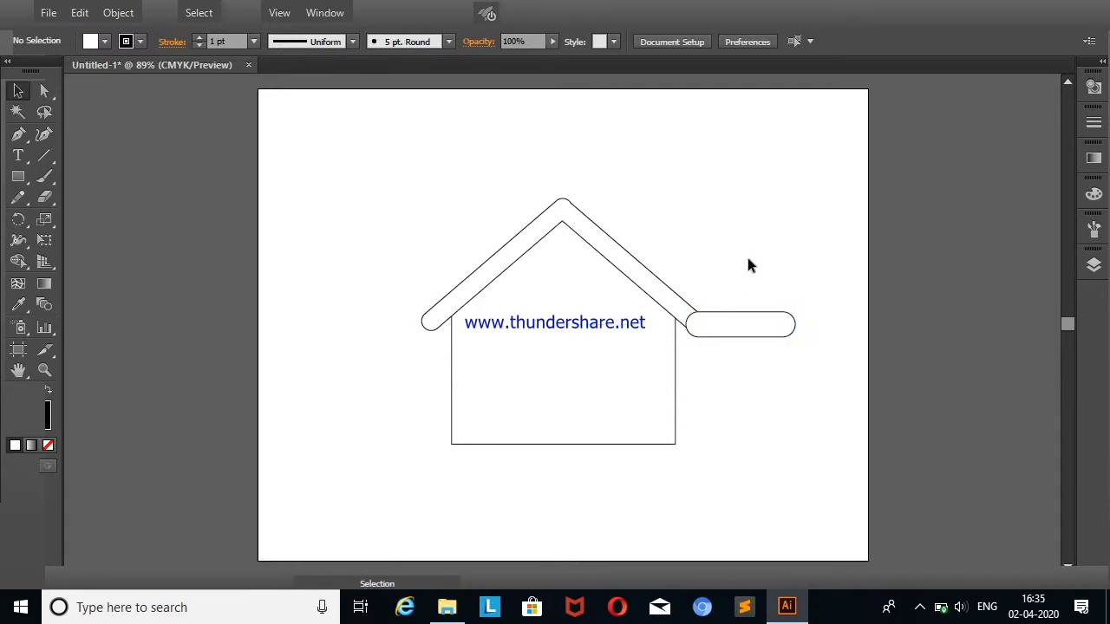
Reduce the bar's height and round its corners again
{"action": "left_click", "coordinate": [743, 319]}
{"action": "left_click_drag", "start_coordinate": [788, 334], "coordinate": [824, 336]}
{"action": "left_click_drag", "start_coordinate": [739, 313], "coordinate": [724, 357]}
{"action": "left_click", "coordinate": [909, 405]}
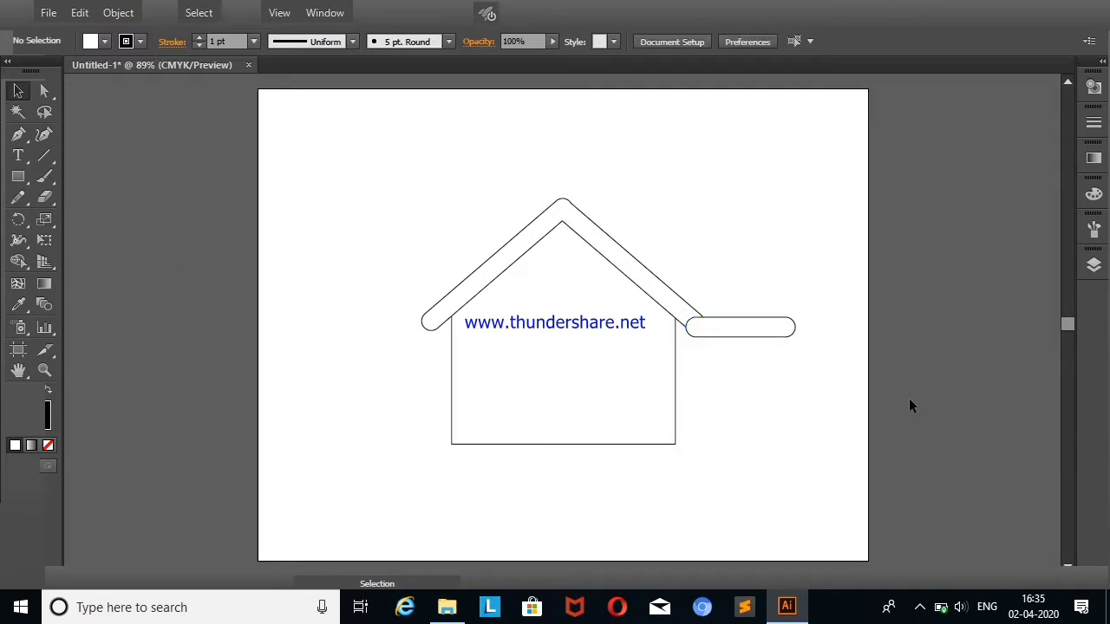
{"action": "left_click", "coordinate": [770, 325]}
{"action": "left_click", "coordinate": [776, 194]}
Select the roof and bar together and merge them into one shape with Shape Builder
{"action": "left_click_drag", "start_coordinate": [790, 218], "coordinate": [682, 363]}
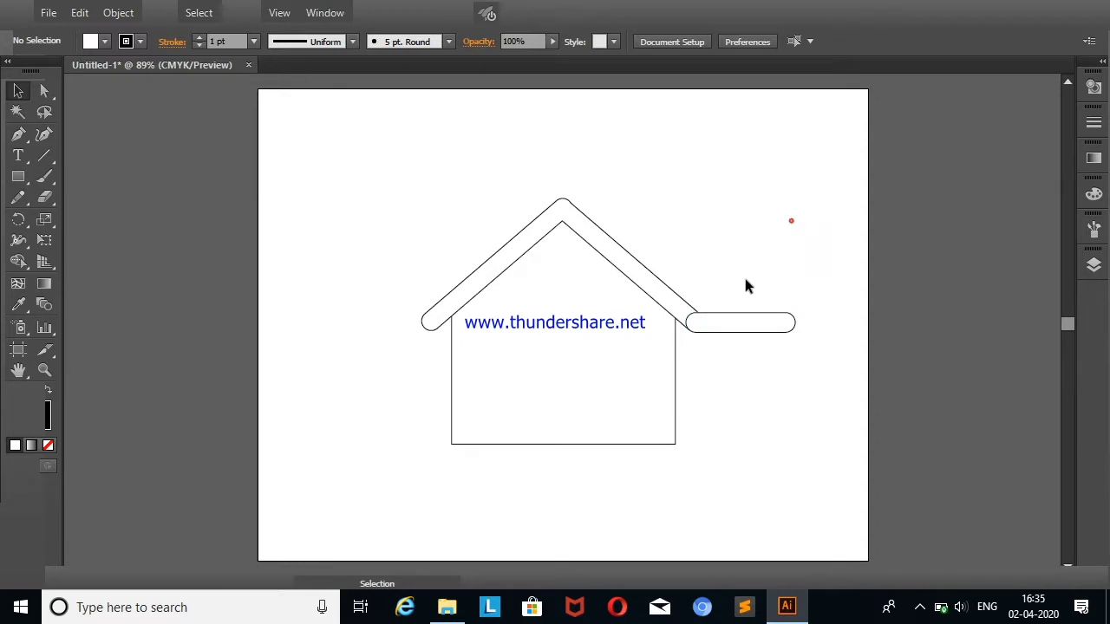
{"action": "left_click", "coordinate": [18, 261]}
{"action": "left_click_drag", "start_coordinate": [736, 322], "coordinate": [696, 344]}
{"action": "left_click", "coordinate": [18, 91]}
{"action": "left_click", "coordinate": [320, 230]}
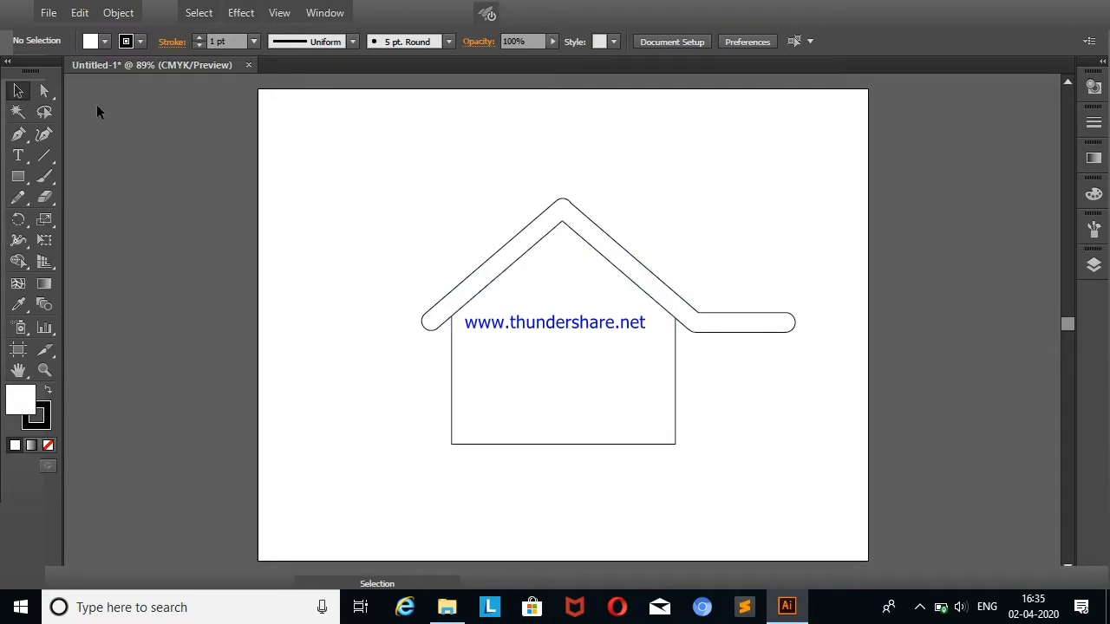
{"action": "left_click", "coordinate": [19, 176]}
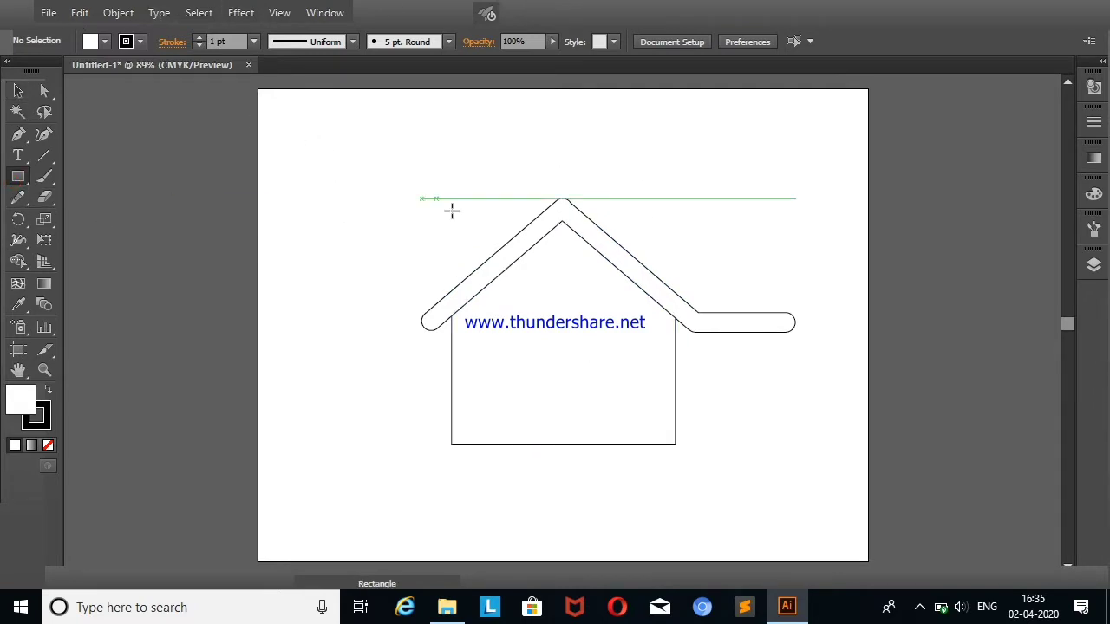
Draw a tall chimney on the left roof slope, nudge it right and shorten it
{"action": "left_click_drag", "start_coordinate": [447, 183], "coordinate": [482, 314]}
{"action": "left_click", "coordinate": [1095, 267]}
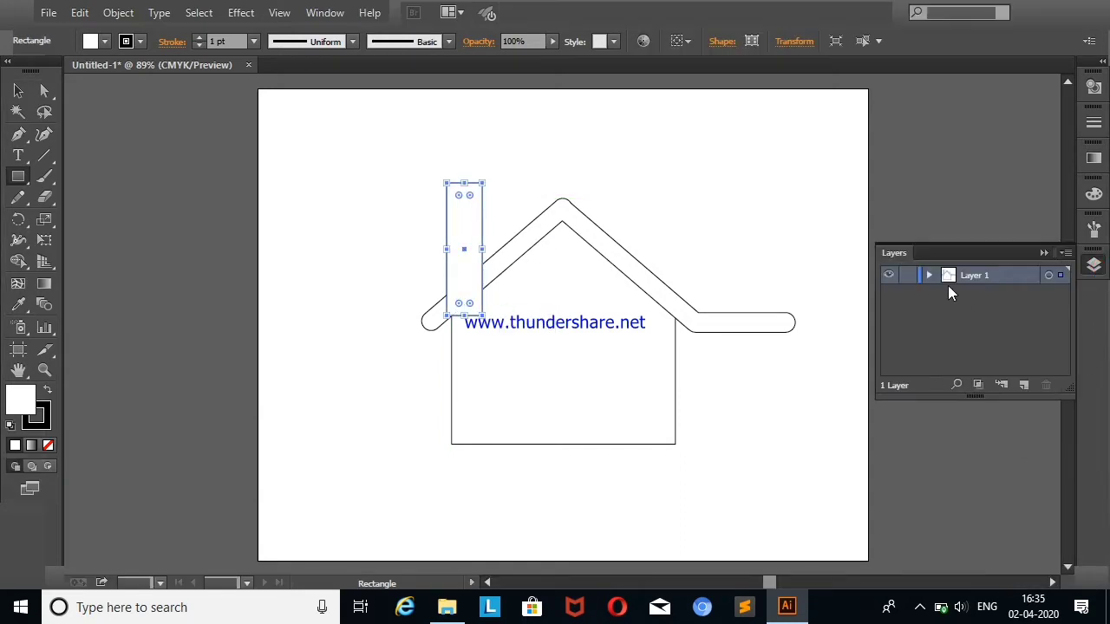
{"action": "left_click", "coordinate": [930, 276]}
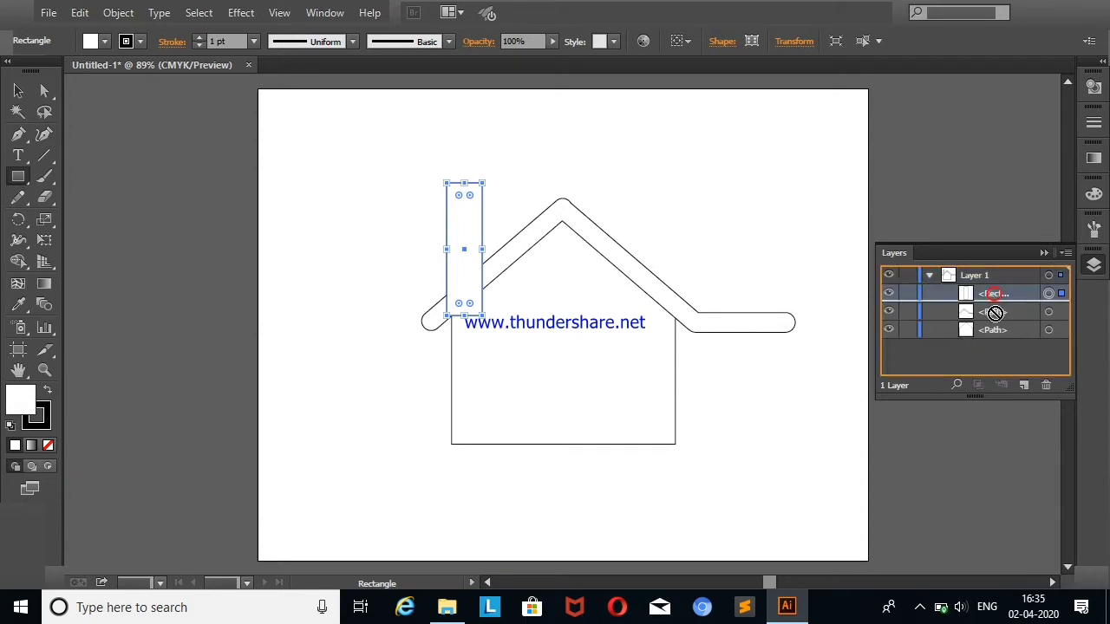
{"action": "left_click", "coordinate": [1043, 252]}
{"action": "left_click", "coordinate": [379, 221]}
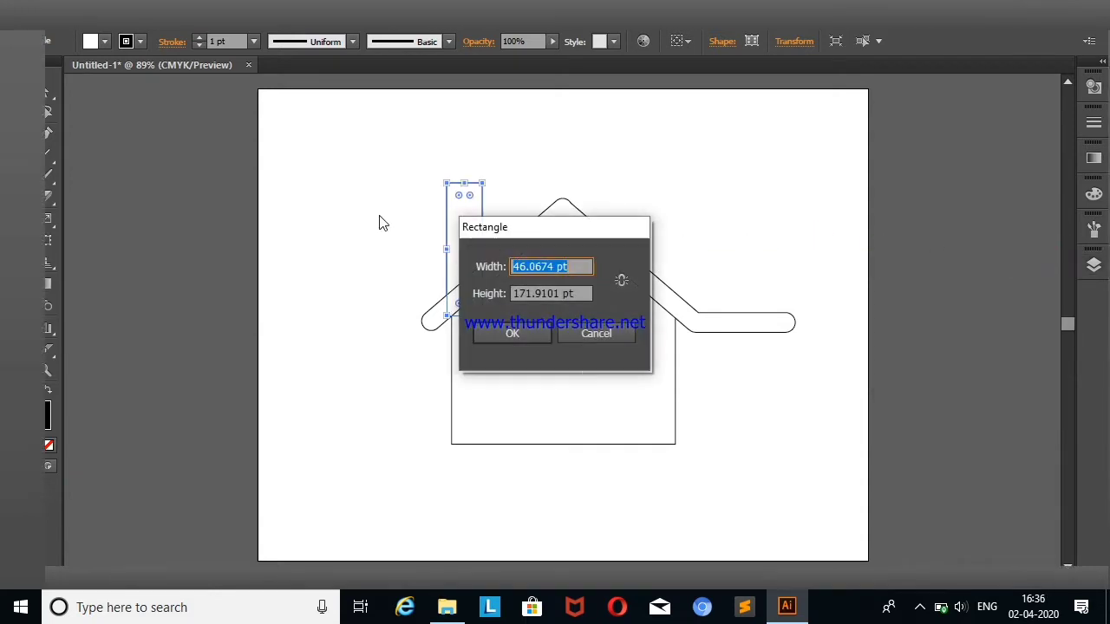
{"action": "left_click", "coordinate": [587, 330]}
{"action": "left_click", "coordinate": [12, 90]}
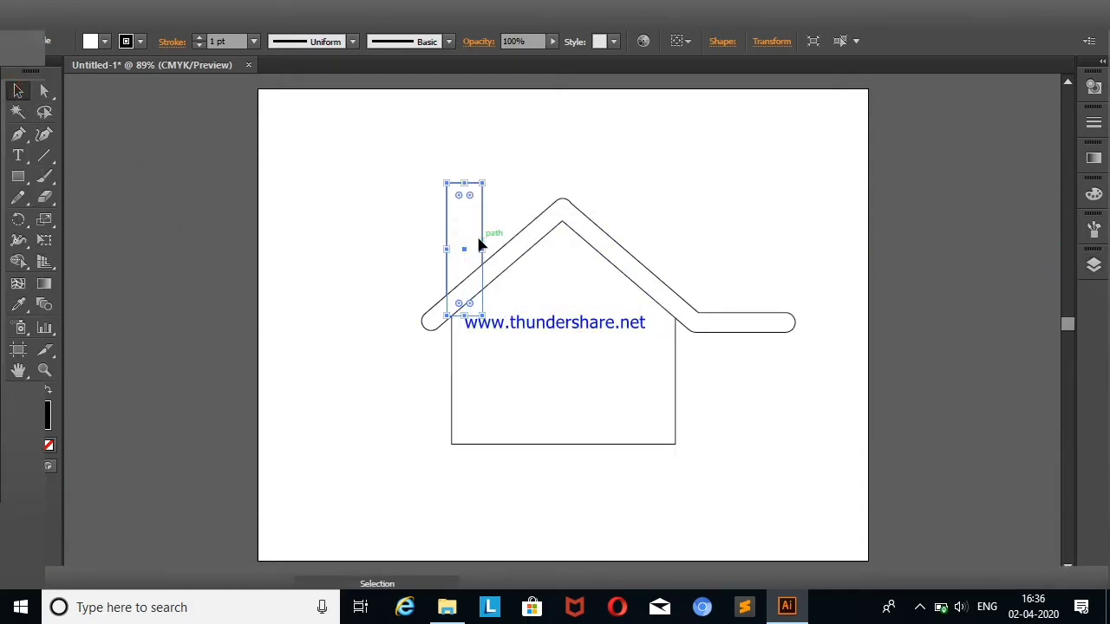
{"action": "left_click_drag", "start_coordinate": [473, 249], "coordinate": [478, 249]}
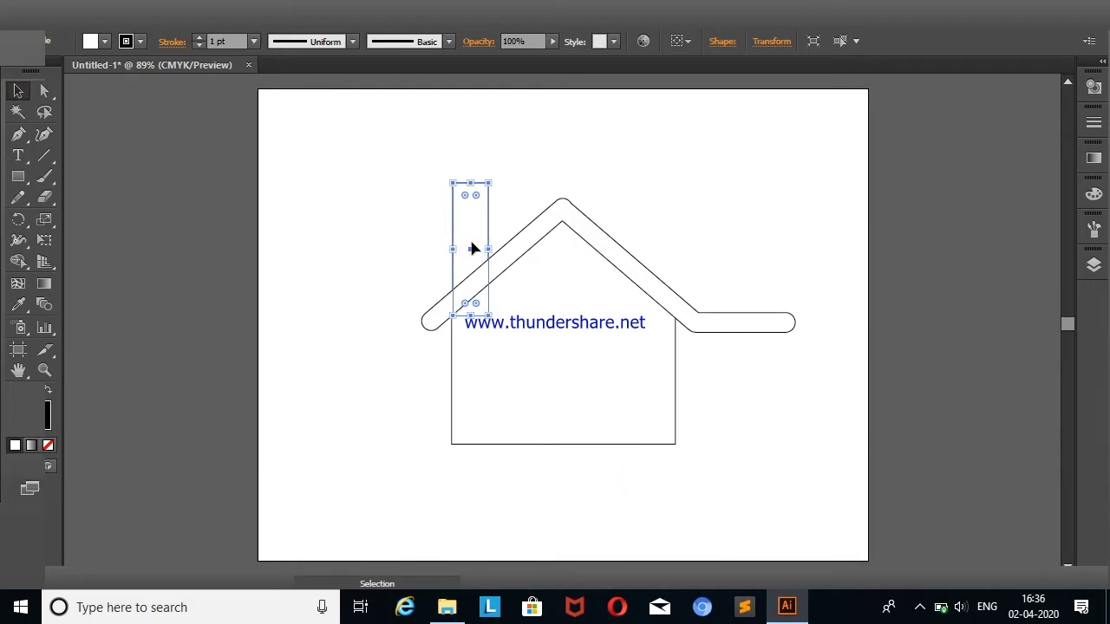
{"action": "left_click", "coordinate": [722, 176]}
{"action": "left_click_drag", "start_coordinate": [470, 183], "coordinate": [470, 207]}
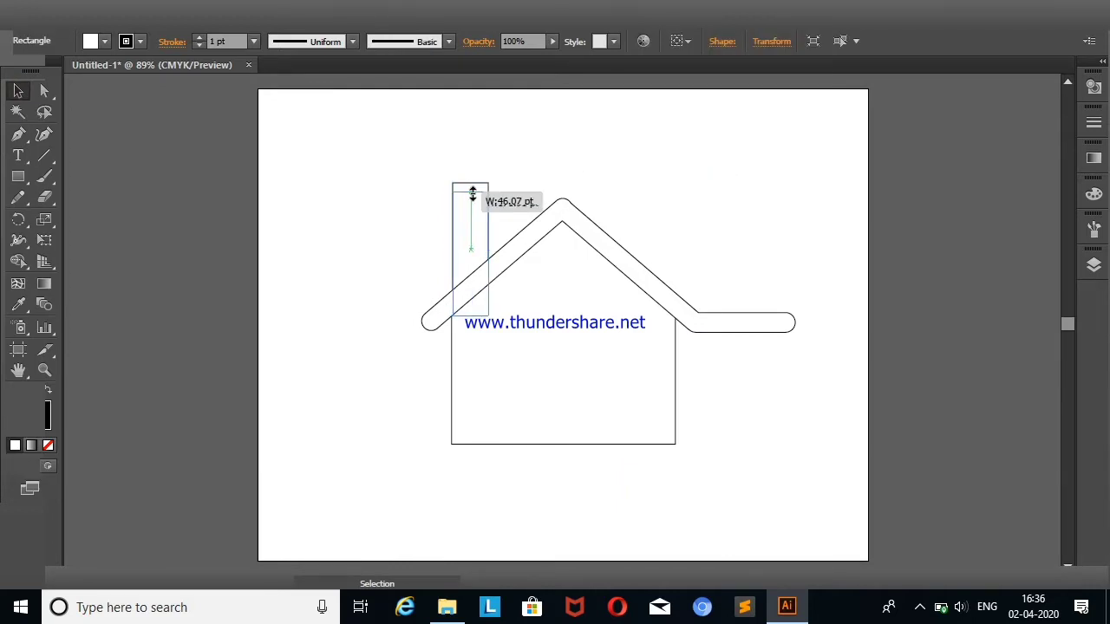
{"action": "left_click", "coordinate": [781, 131]}
Draw a wider cap rectangle on top of the chimney and round its corners
{"action": "left_click", "coordinate": [17, 179]}
{"action": "left_click_drag", "start_coordinate": [443, 195], "coordinate": [500, 207]}
{"action": "key", "text": "v"}
{"action": "left_click", "coordinate": [344, 254]}
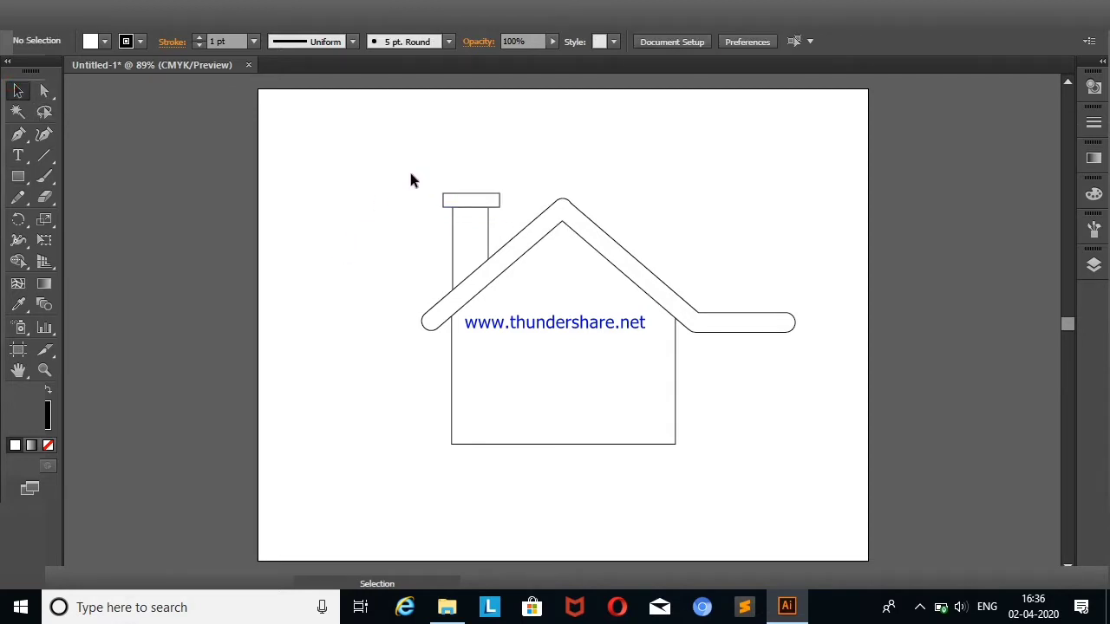
{"action": "left_click", "coordinate": [484, 204]}
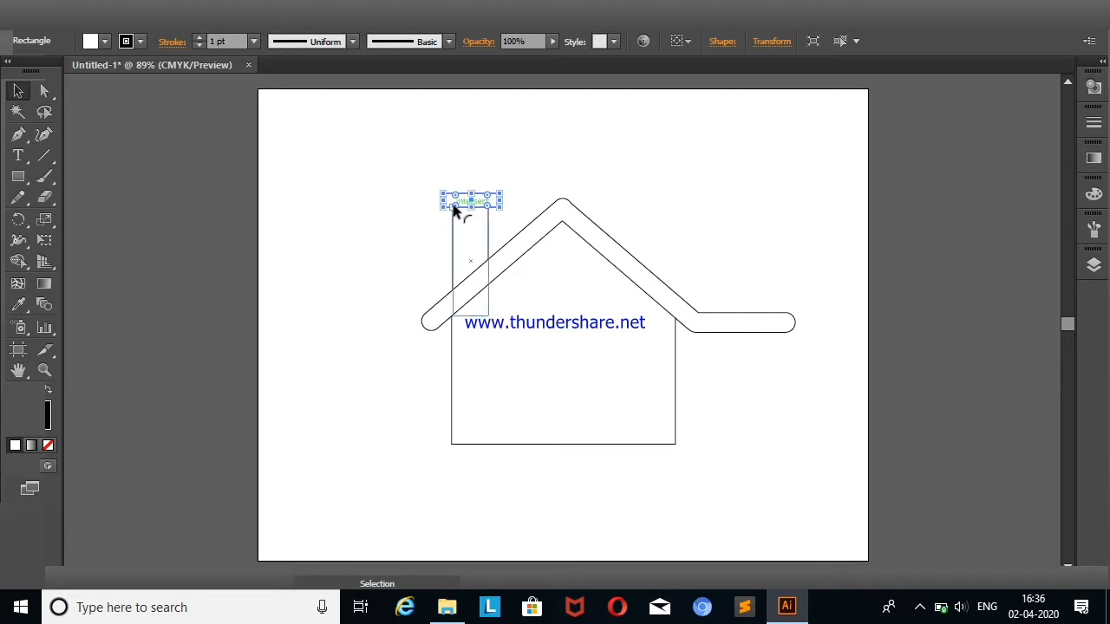
{"action": "left_click_drag", "start_coordinate": [460, 198], "coordinate": [463, 203]}
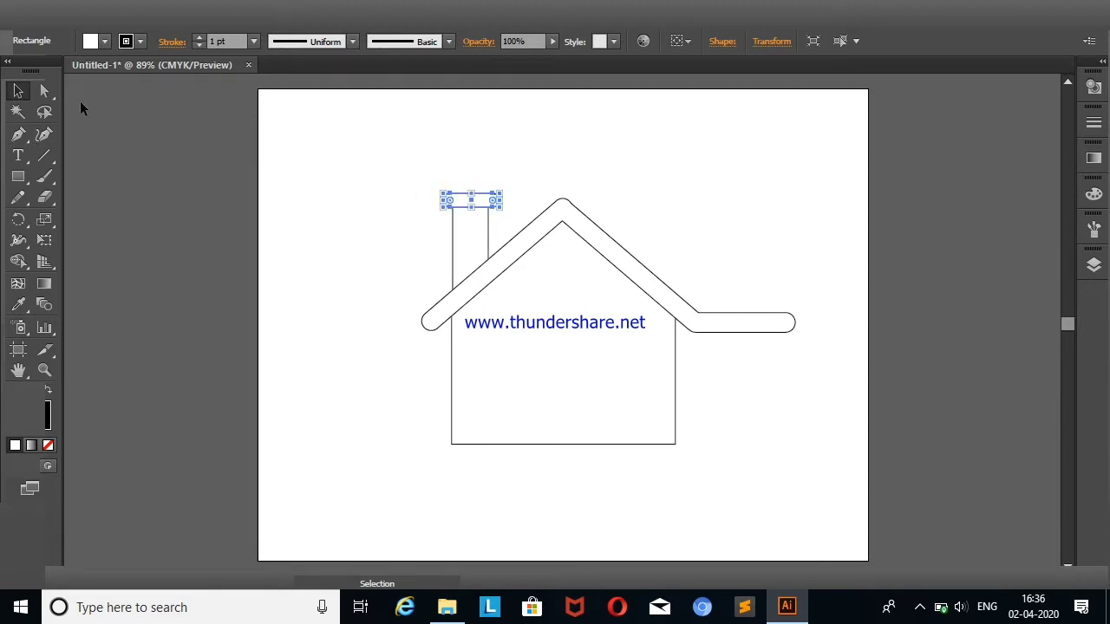
{"action": "left_click", "coordinate": [217, 201]}
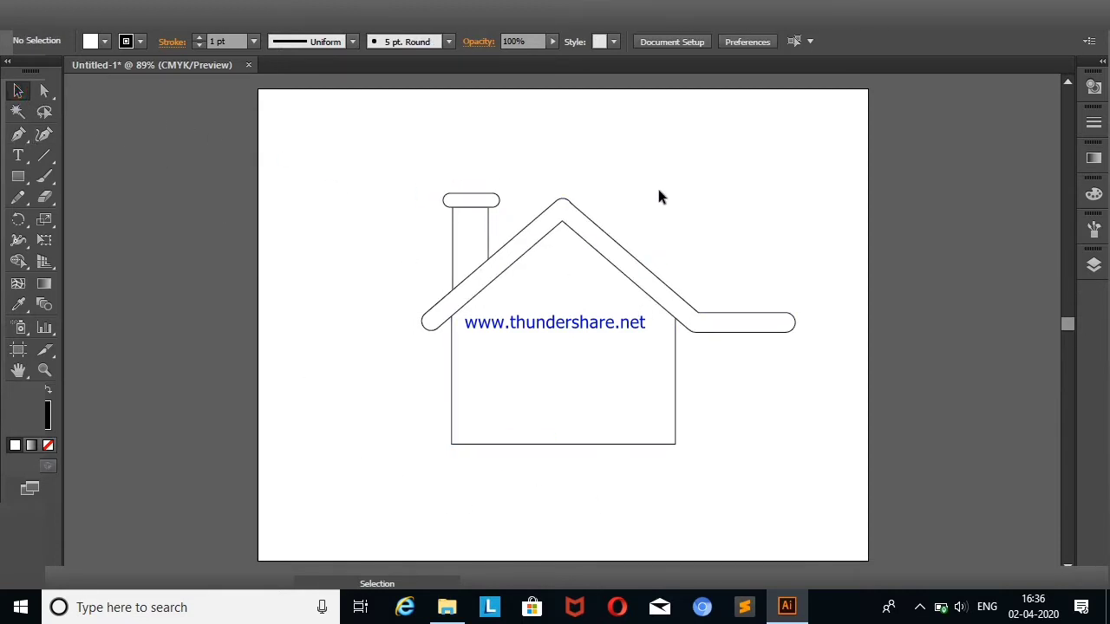
Draw a door rectangle left of centre down to the house base, then lower its top edge
{"action": "left_click", "coordinate": [23, 180]}
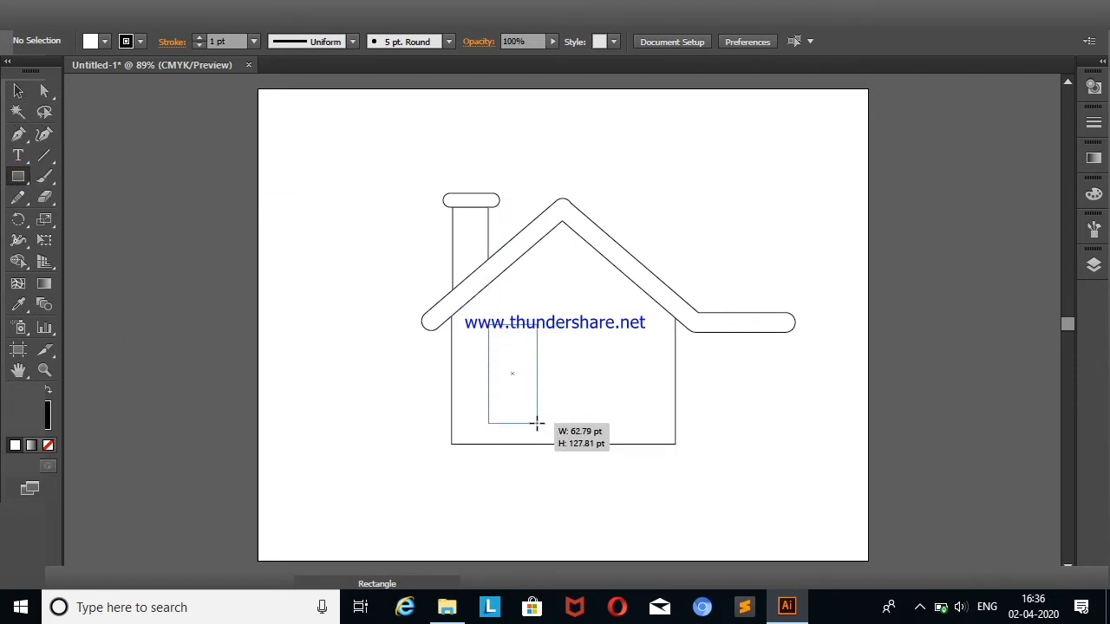
{"action": "left_click_drag", "start_coordinate": [537, 400], "coordinate": [536, 444]}
{"action": "left_click_drag", "start_coordinate": [516, 332], "coordinate": [513, 363]}
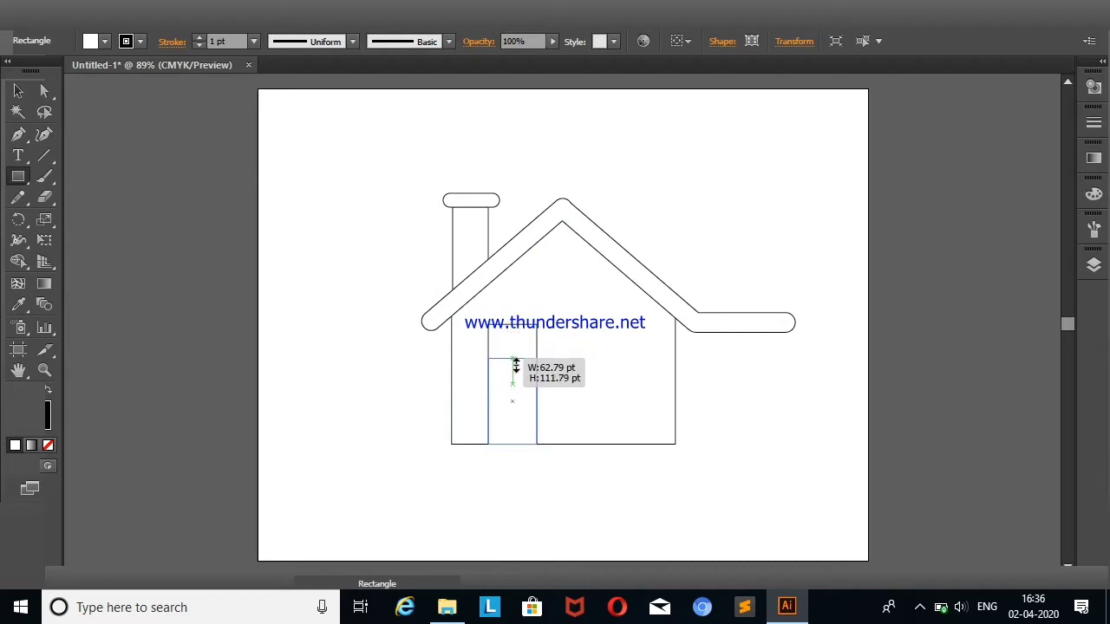
{"action": "left_click", "coordinate": [21, 92]}
{"action": "left_click", "coordinate": [278, 293]}
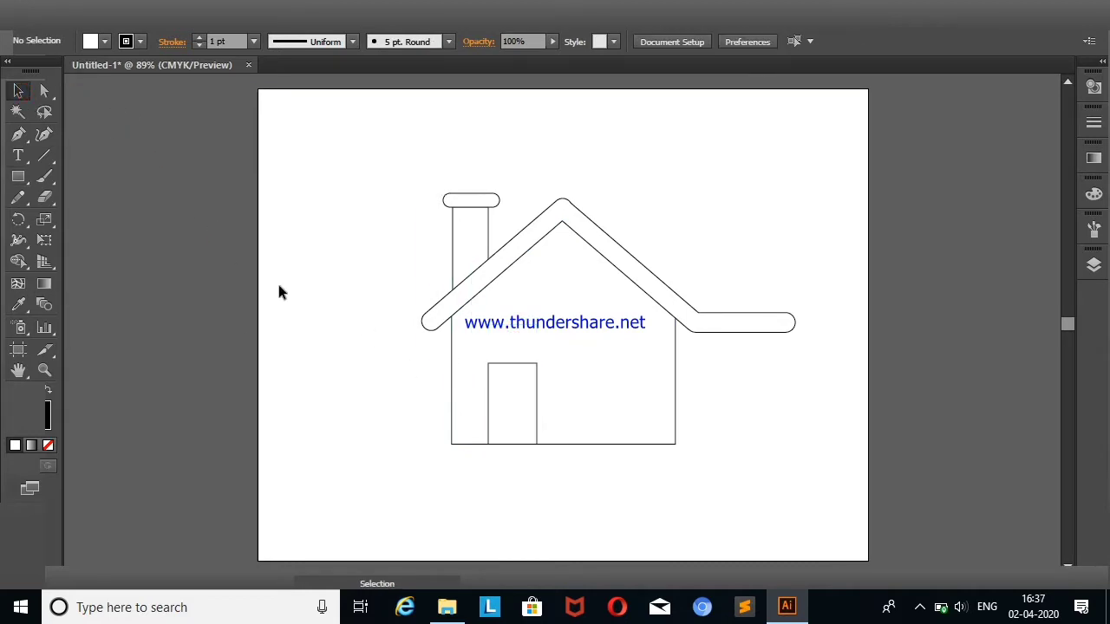
{"action": "left_click", "coordinate": [17, 176]}
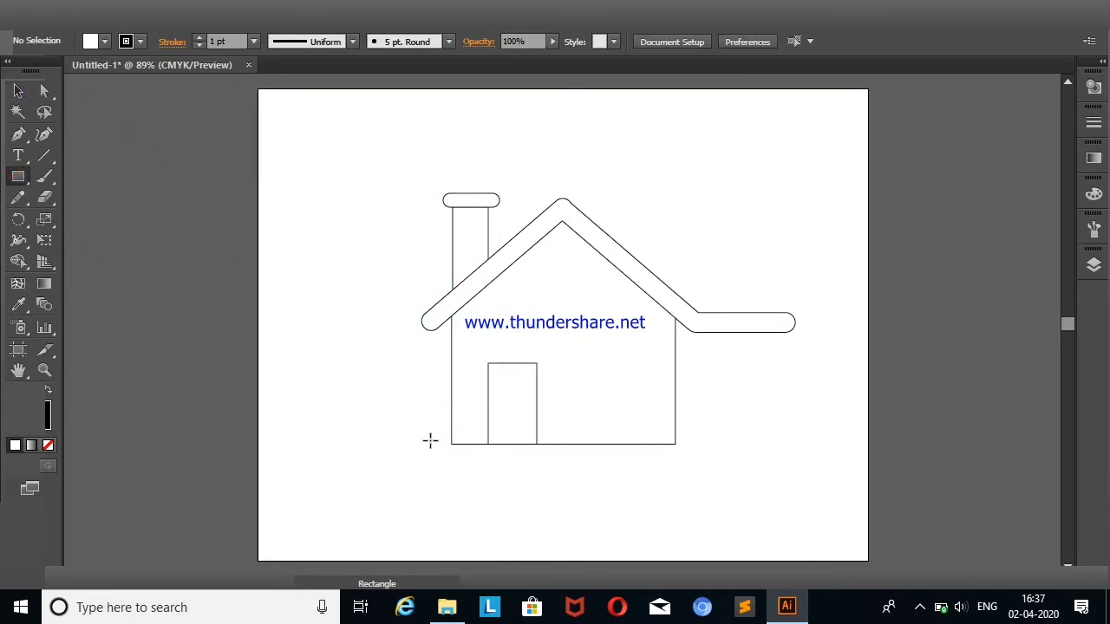
Draw a thin ground bar under the house, stretch it past the right side and round its ends
{"action": "left_click_drag", "start_coordinate": [403, 445], "coordinate": [633, 458]}
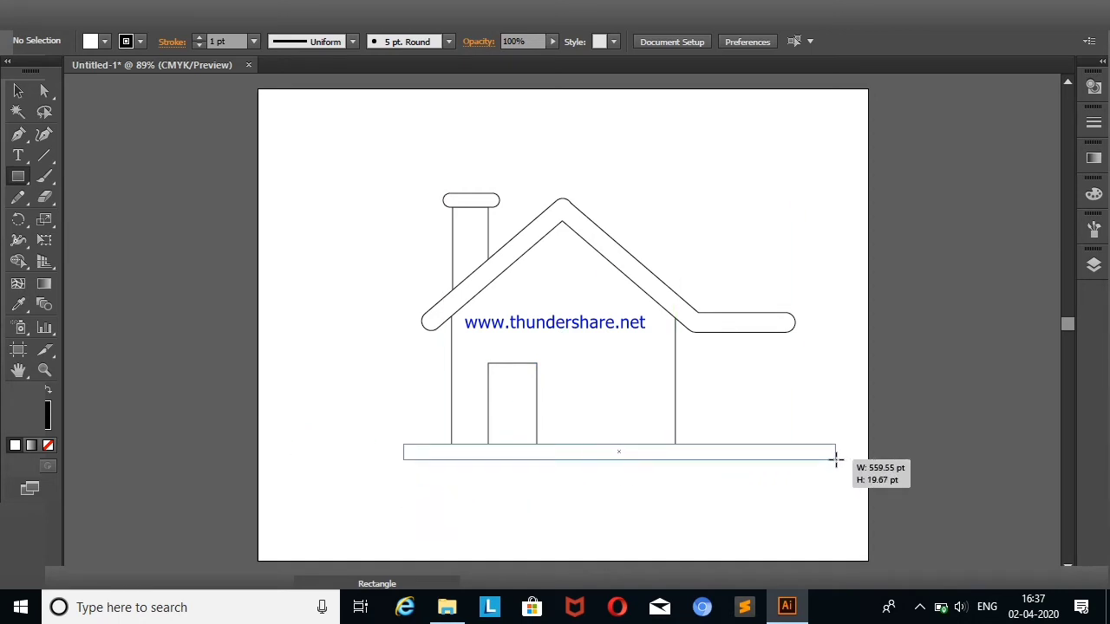
{"action": "left_click_drag", "start_coordinate": [633, 458], "coordinate": [835, 460]}
{"action": "left_click_drag", "start_coordinate": [415, 452], "coordinate": [439, 458]}
{"action": "key", "text": "v"}
{"action": "left_click", "coordinate": [169, 189]}
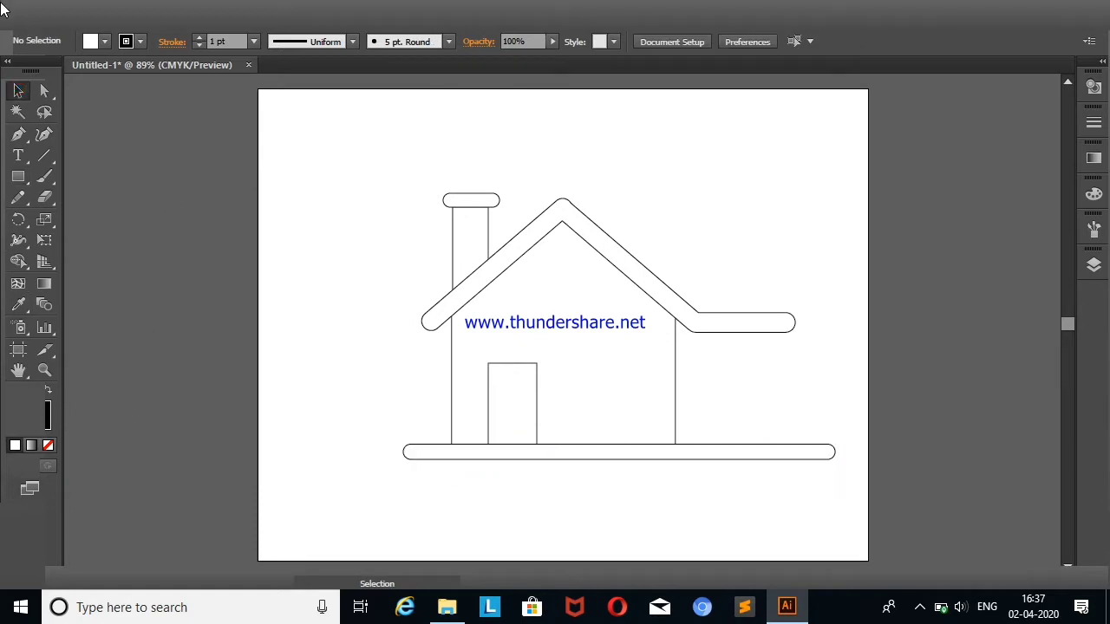
{"action": "left_click", "coordinate": [19, 176]}
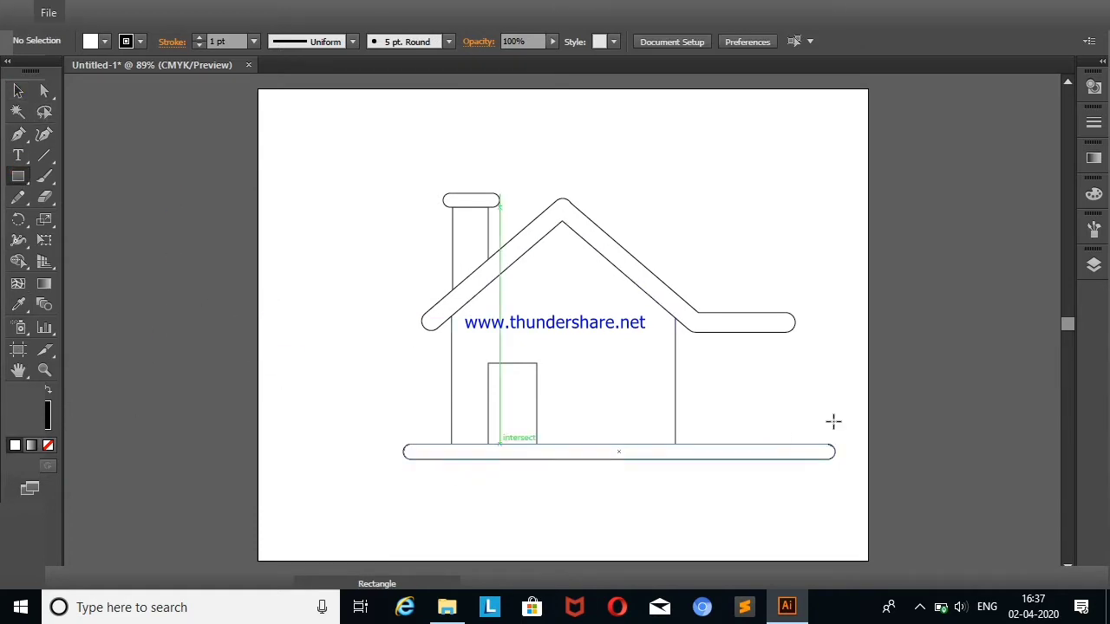
Draw a tall narrow post under the roof's right end, with a small rectangle beside it
{"action": "left_click_drag", "start_coordinate": [722, 332], "coordinate": [735, 424]}
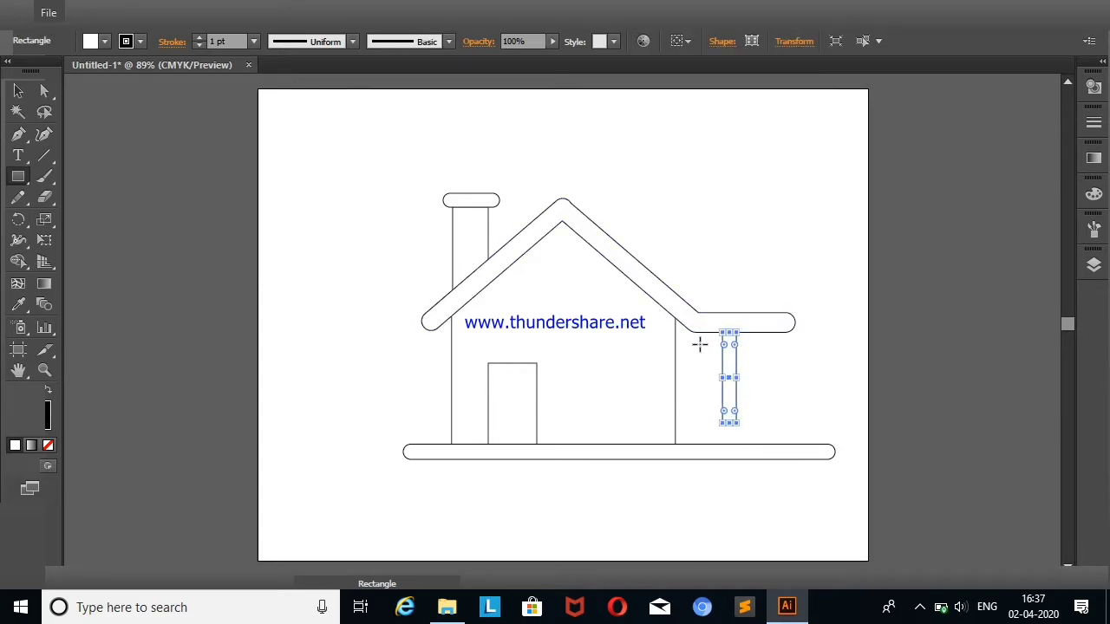
{"action": "mouse_move", "coordinate": [753, 330]}
{"action": "left_mouse_down"}
{"action": "mouse_move", "coordinate": [774, 373]}
{"action": "mouse_move", "coordinate": [735, 379]}
{"action": "mouse_move", "coordinate": [750, 350]}
{"action": "left_mouse_up"}
{"action": "key", "text": "v"}
{"action": "left_click", "coordinate": [231, 219]}
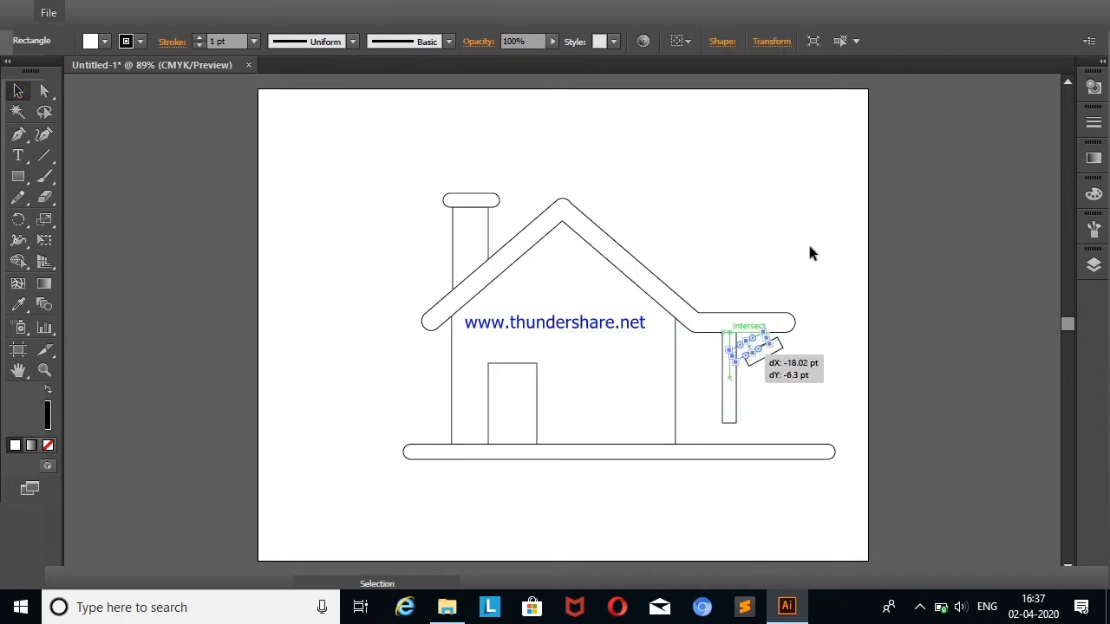
{"action": "left_click", "coordinate": [761, 371]}
Rotate the small rectangle about 30° and set it as a brace between post and roof
{"action": "left_click", "coordinate": [751, 348]}
{"action": "mouse_move", "coordinate": [738, 372]}
{"action": "left_mouse_down"}
{"action": "mouse_move", "coordinate": [776, 368]}
{"action": "mouse_move", "coordinate": [761, 326]}
{"action": "mouse_move", "coordinate": [752, 348]}
{"action": "left_mouse_up"}
{"action": "left_click", "coordinate": [778, 379]}
{"action": "left_click", "coordinate": [801, 373]}
{"action": "left_click", "coordinate": [755, 344]}
{"action": "left_click", "coordinate": [1094, 265]}
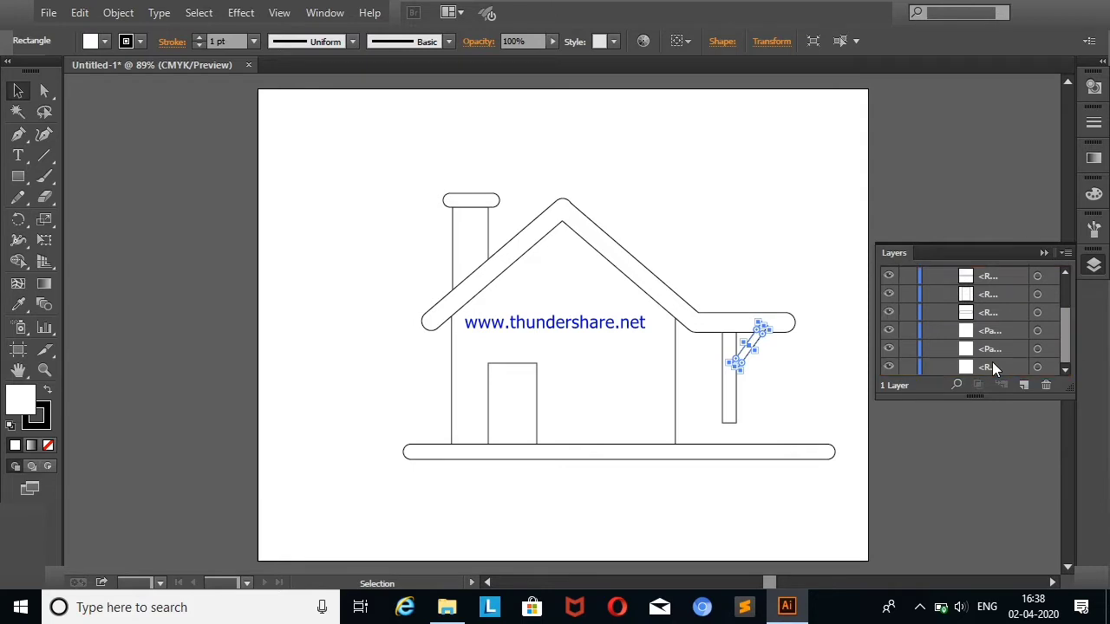
{"action": "left_click", "coordinate": [855, 251]}
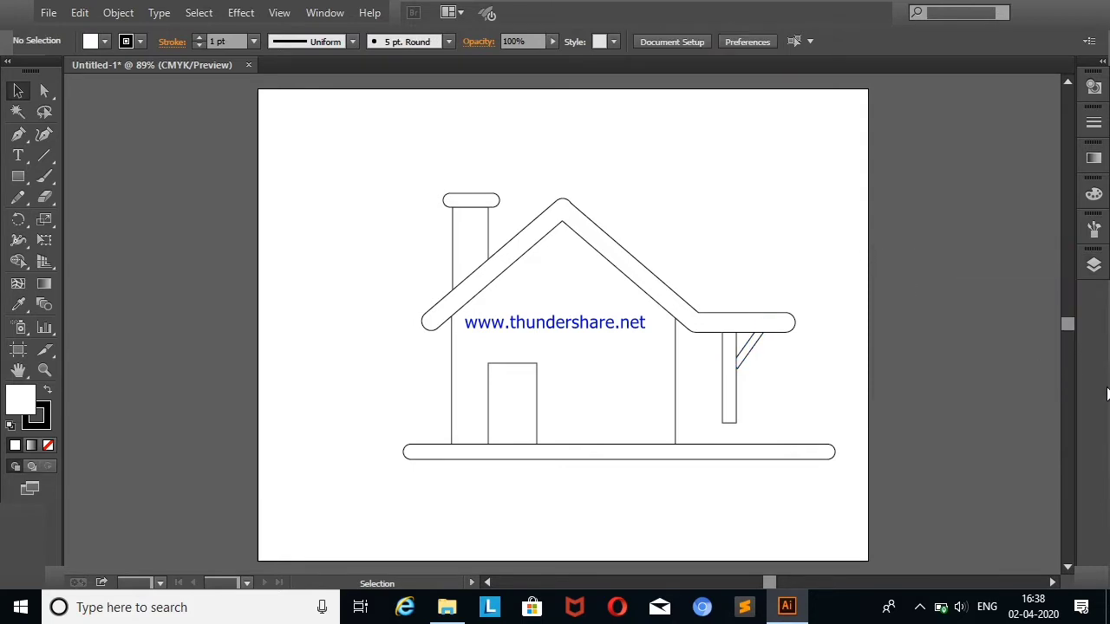
{"action": "left_click", "coordinate": [18, 176]}
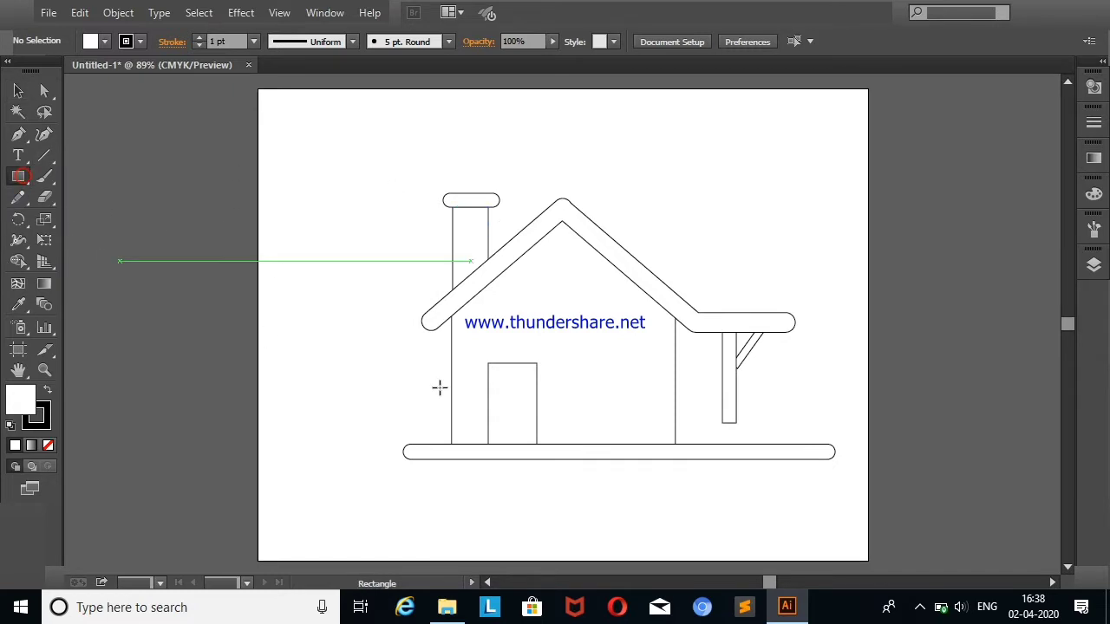
Draw a low porch-base rectangle on the ground and round its top-right corner
{"action": "left_click_drag", "start_coordinate": [675, 418], "coordinate": [794, 444]}
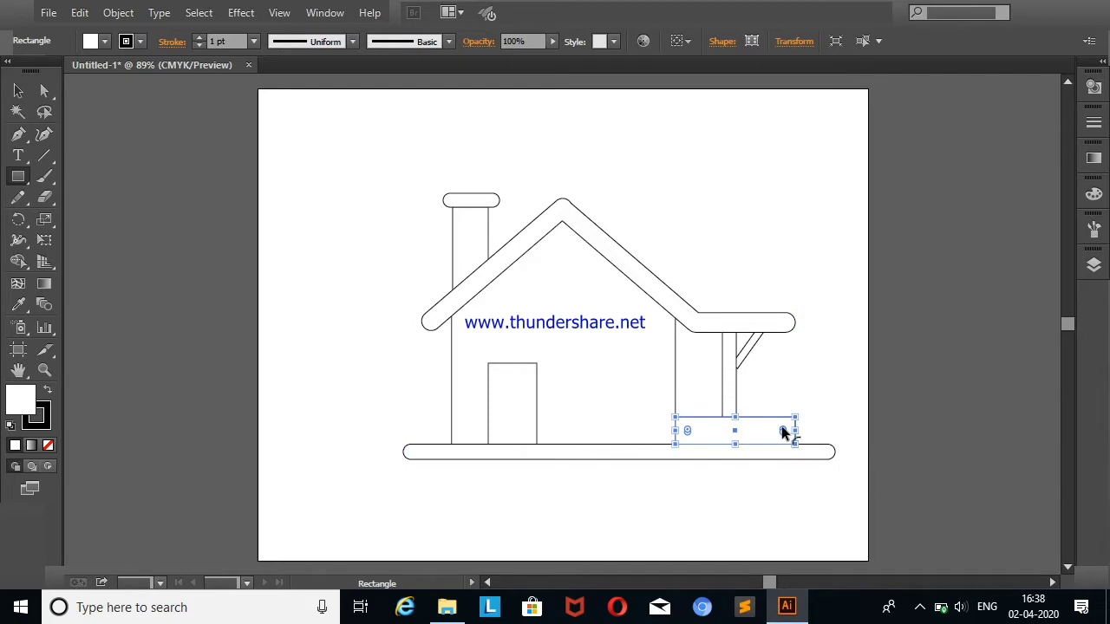
{"action": "left_click", "coordinate": [44, 90]}
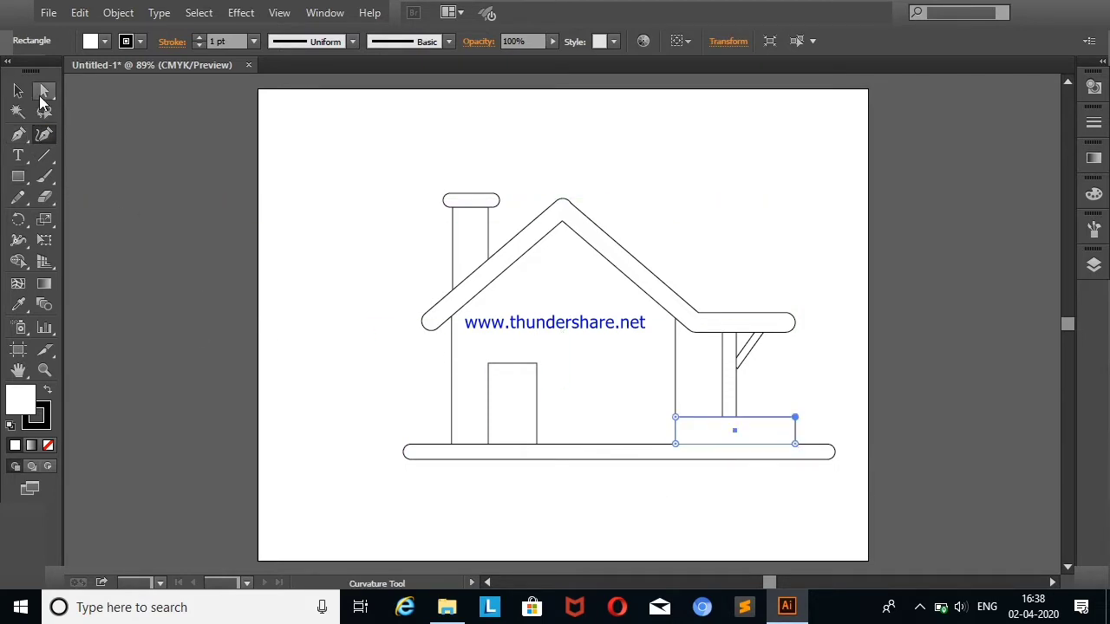
{"action": "left_click", "coordinate": [820, 418]}
{"action": "mouse_move", "coordinate": [778, 404]}
{"action": "left_mouse_down"}
{"action": "mouse_move", "coordinate": [810, 429]}
{"action": "mouse_move", "coordinate": [750, 451]}
{"action": "left_mouse_up"}
{"action": "left_click", "coordinate": [18, 90]}
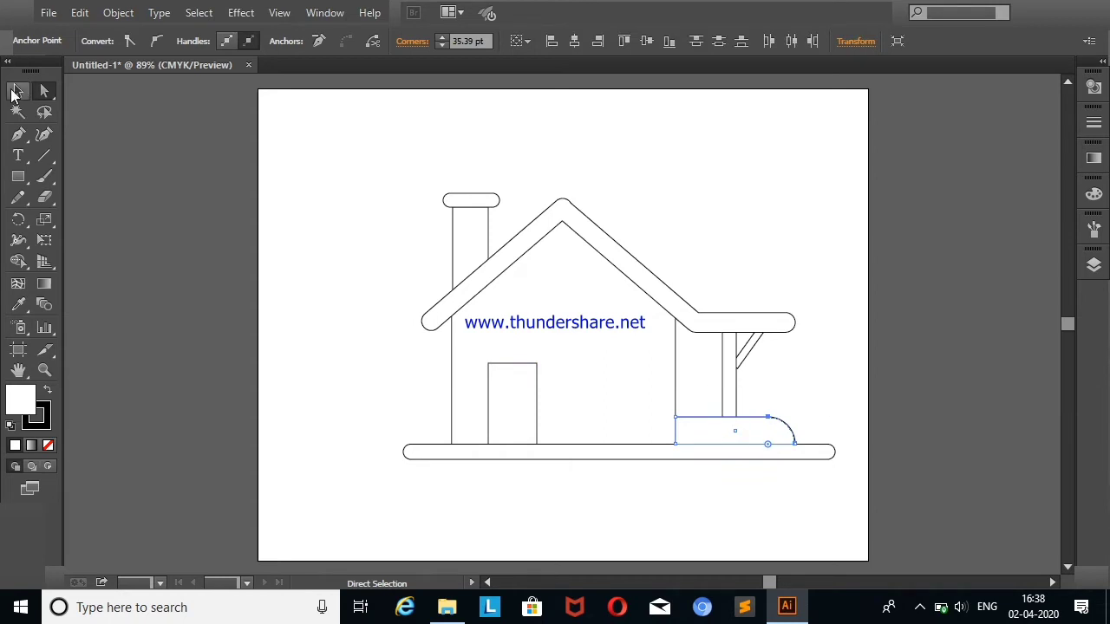
{"action": "left_click", "coordinate": [307, 276]}
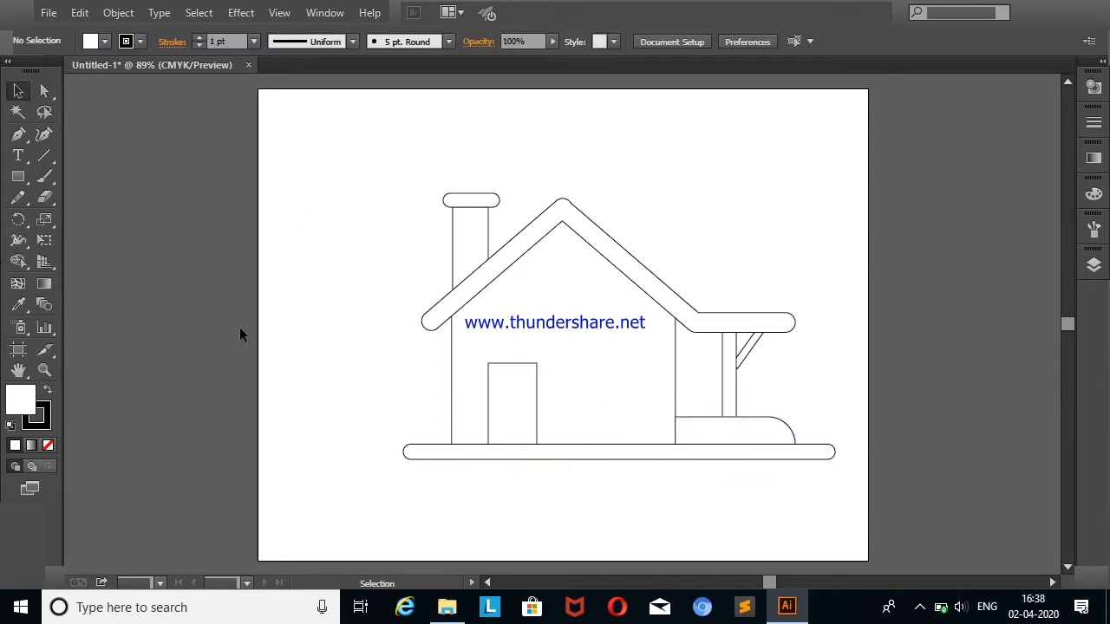
{"action": "left_click", "coordinate": [19, 176]}
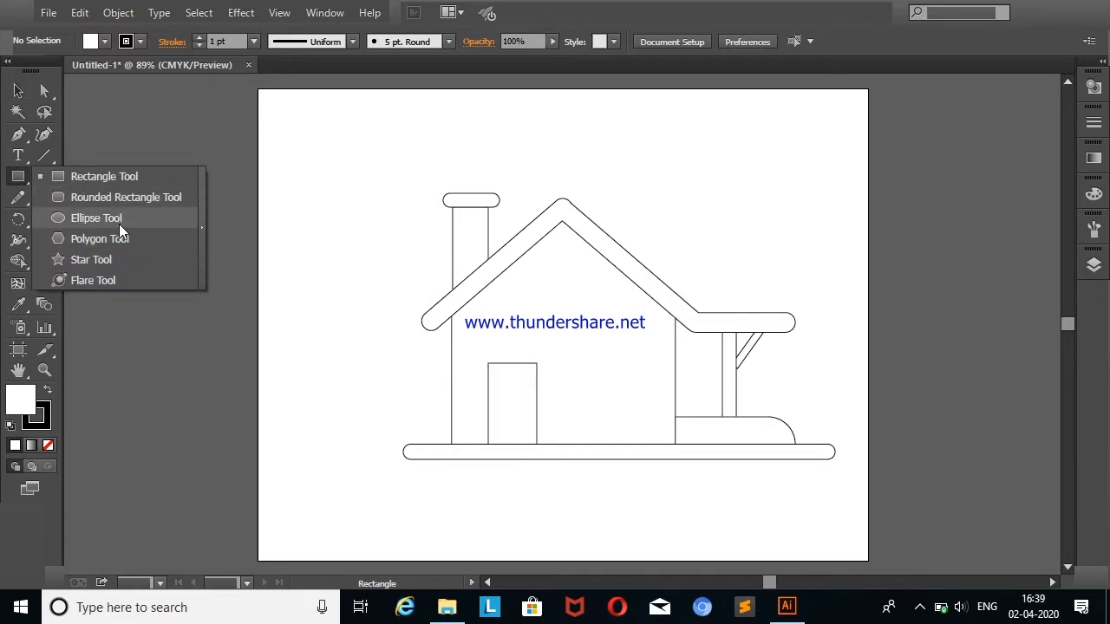
Draw a rounded-rectangle window on the house wall
{"action": "left_click", "coordinate": [122, 197]}
{"action": "left_click_drag", "start_coordinate": [567, 323], "coordinate": [648, 381]}
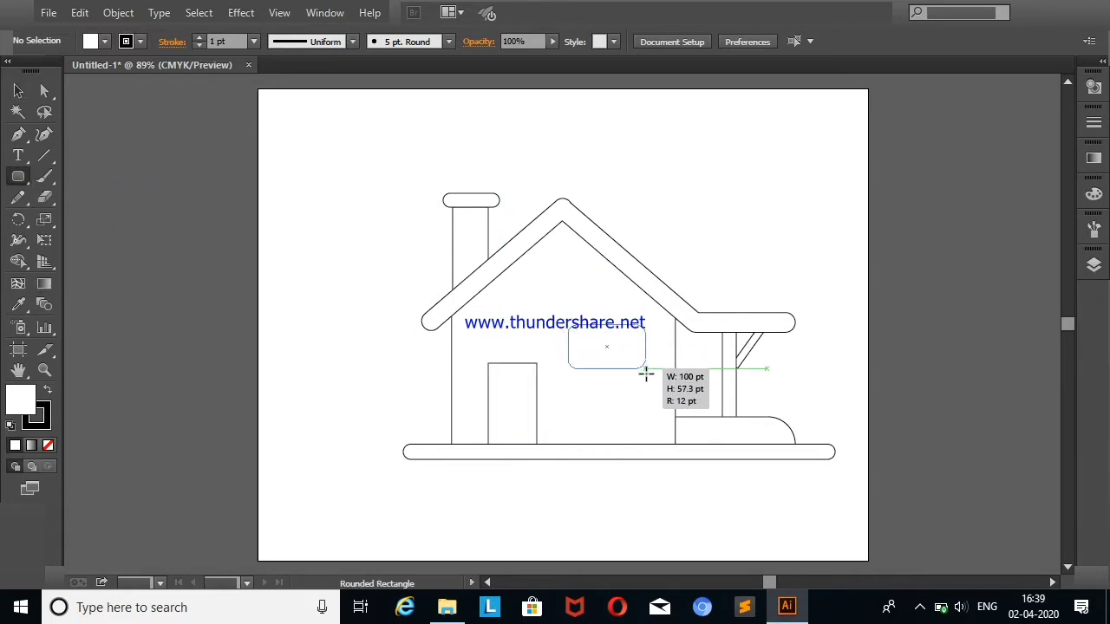
{"action": "left_click", "coordinate": [18, 90]}
{"action": "left_click", "coordinate": [120, 182]}
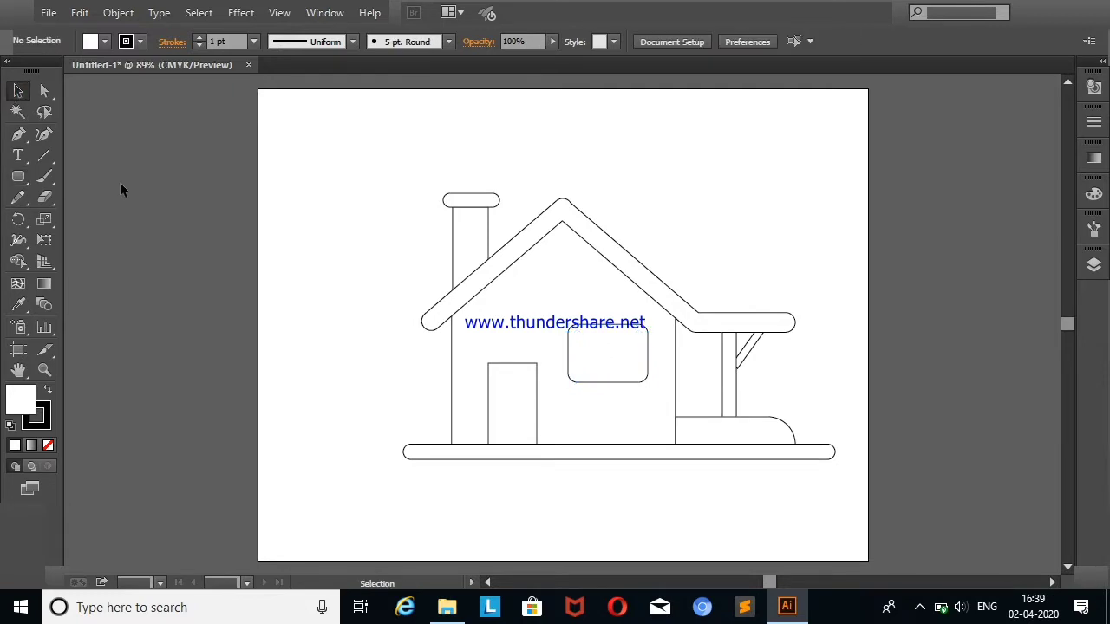
{"action": "left_click", "coordinate": [605, 346]}
Duplicate the window shape, shrink the copy and set it inside as an inner pane
{"action": "mouse_move", "coordinate": [605, 346]}
{"action": "left_mouse_down", "text": "alt"}
{"action": "mouse_move", "coordinate": [675, 168]}
{"action": "mouse_move", "coordinate": [652, 156]}
{"action": "mouse_move", "coordinate": [610, 347]}
{"action": "left_mouse_up", "text": "alt"}
{"action": "left_click", "coordinate": [751, 188]}
{"action": "left_click", "coordinate": [774, 229]}
{"action": "left_click", "coordinate": [574, 352]}
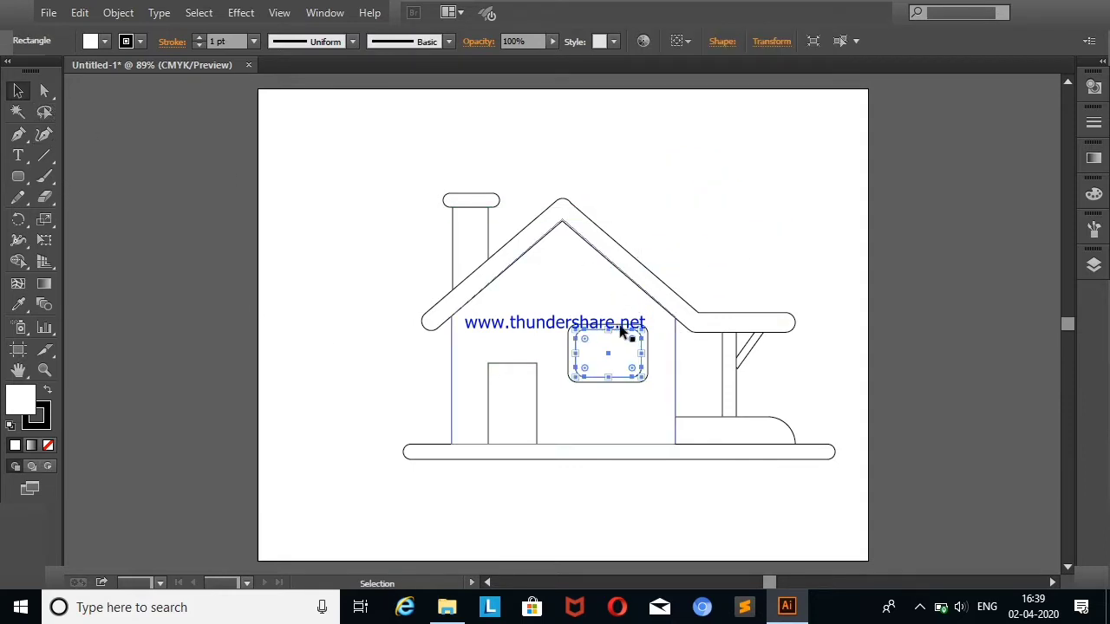
{"action": "left_click_drag", "start_coordinate": [610, 330], "coordinate": [611, 332]}
Shorten the inner pane from its bottom edge and Alt-drag a copy to the upper right
{"action": "left_click", "coordinate": [699, 304]}
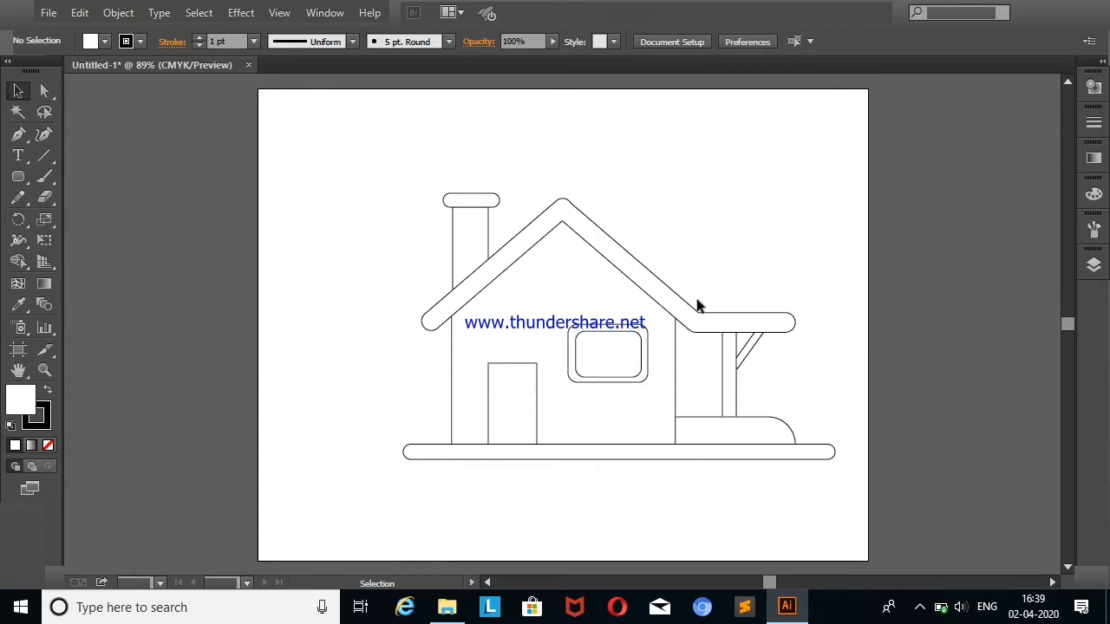
{"action": "left_click", "coordinate": [610, 380]}
{"action": "left_click_drag", "start_coordinate": [611, 380], "coordinate": [608, 374]}
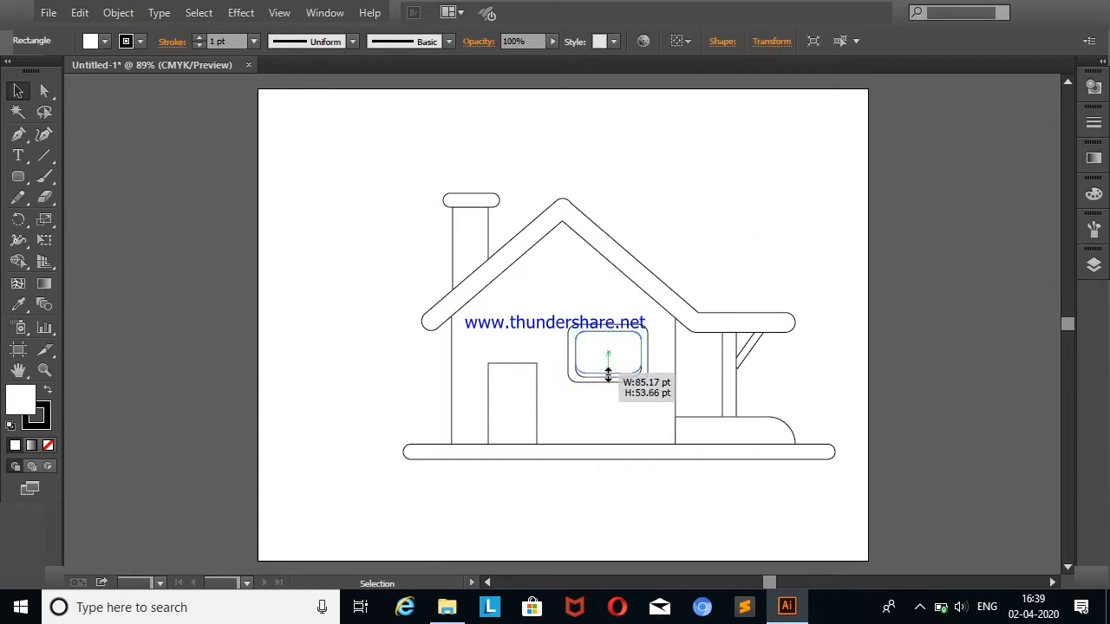
{"action": "left_click", "coordinate": [743, 232]}
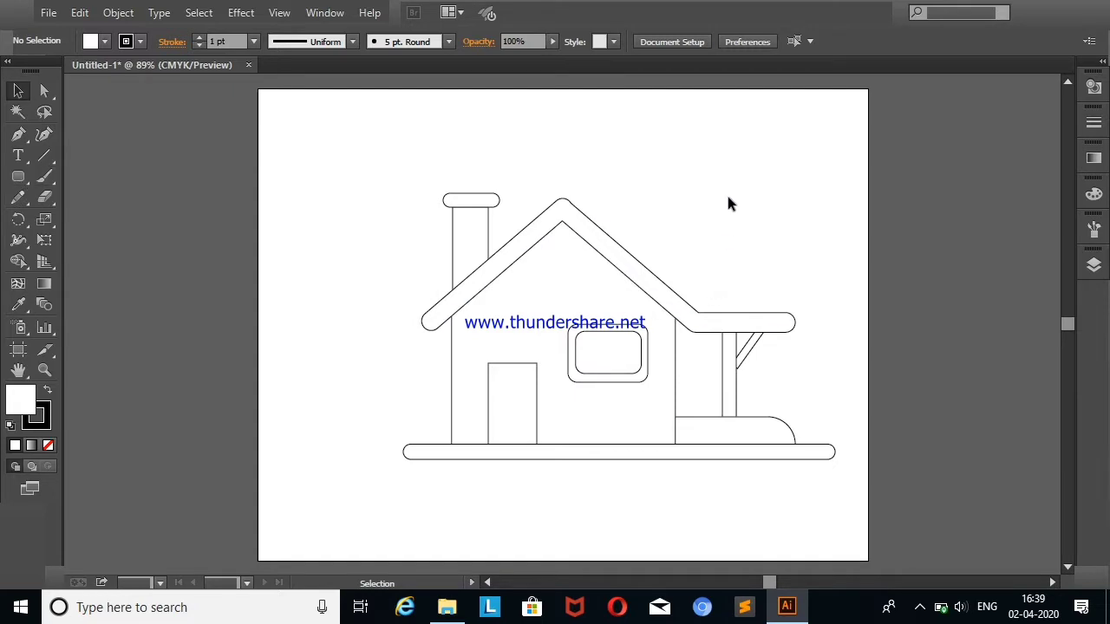
{"action": "left_click_drag", "start_coordinate": [602, 354], "coordinate": [724, 174]}
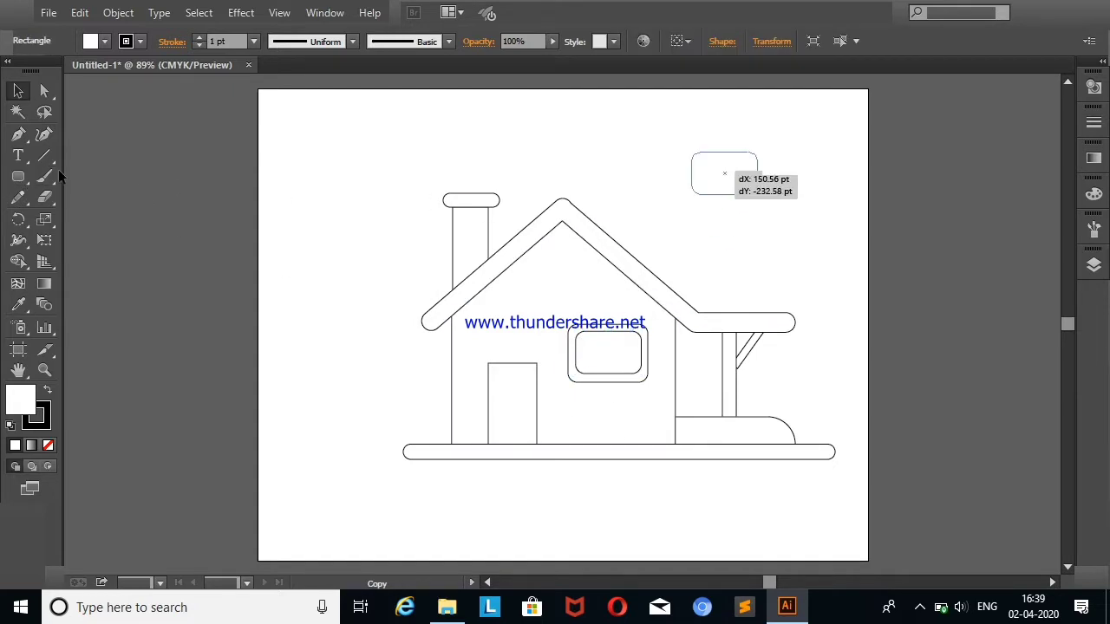
Split the copied pane into left and right halves with a vertical line and Shape Builder
{"action": "left_click", "coordinate": [44, 156]}
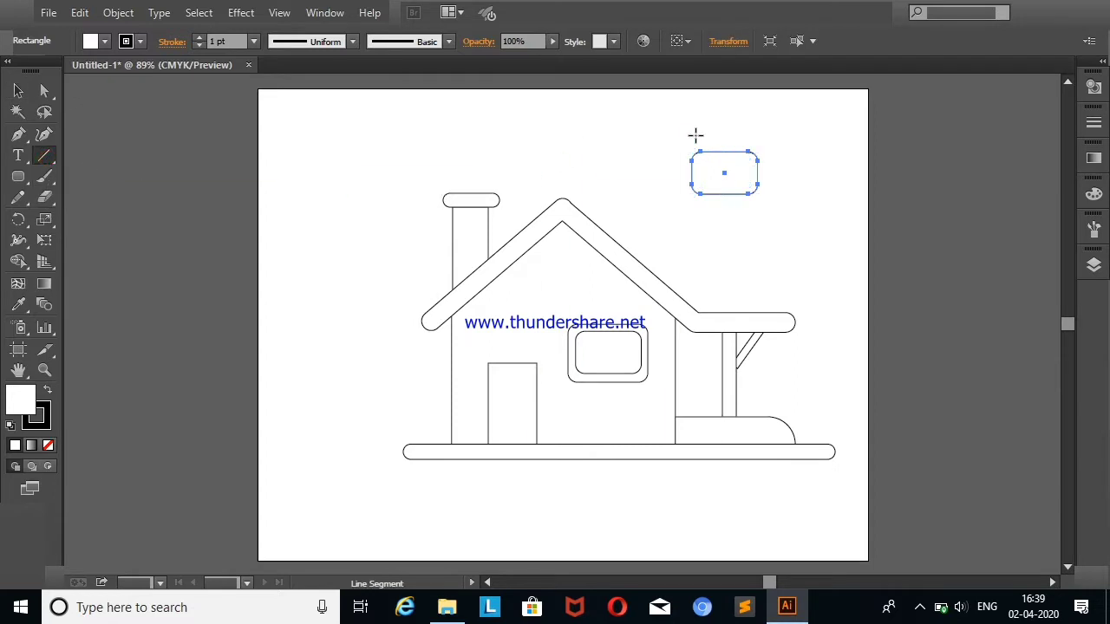
{"action": "left_click_drag", "start_coordinate": [724, 128], "coordinate": [726, 219]}
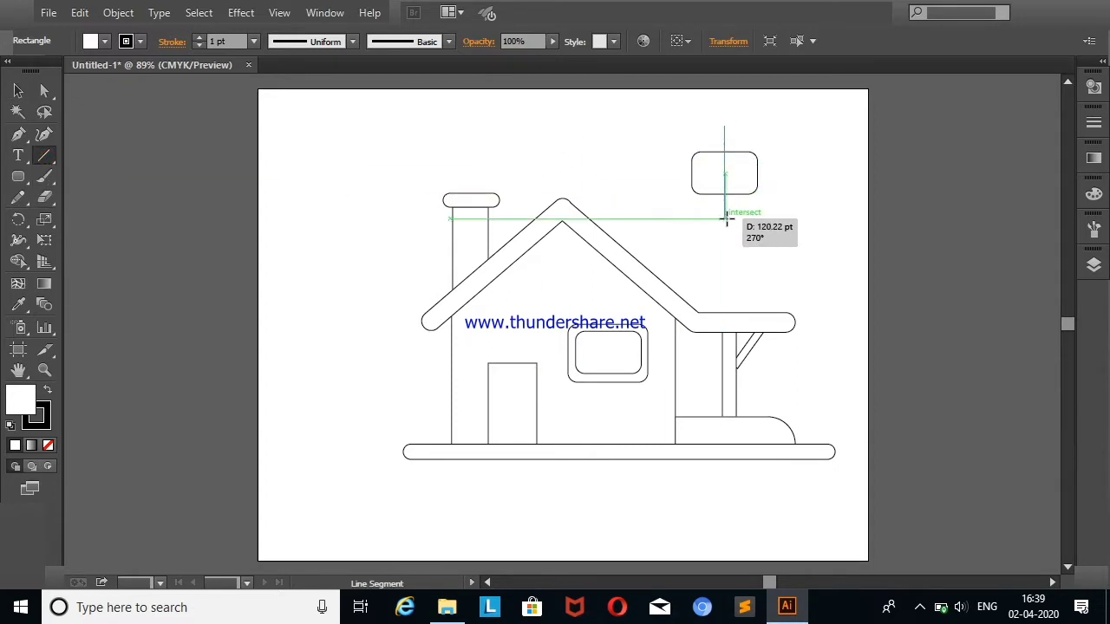
{"action": "key", "text": "v"}
{"action": "left_click_drag", "start_coordinate": [649, 116], "coordinate": [765, 246]}
{"action": "left_click", "coordinate": [19, 261]}
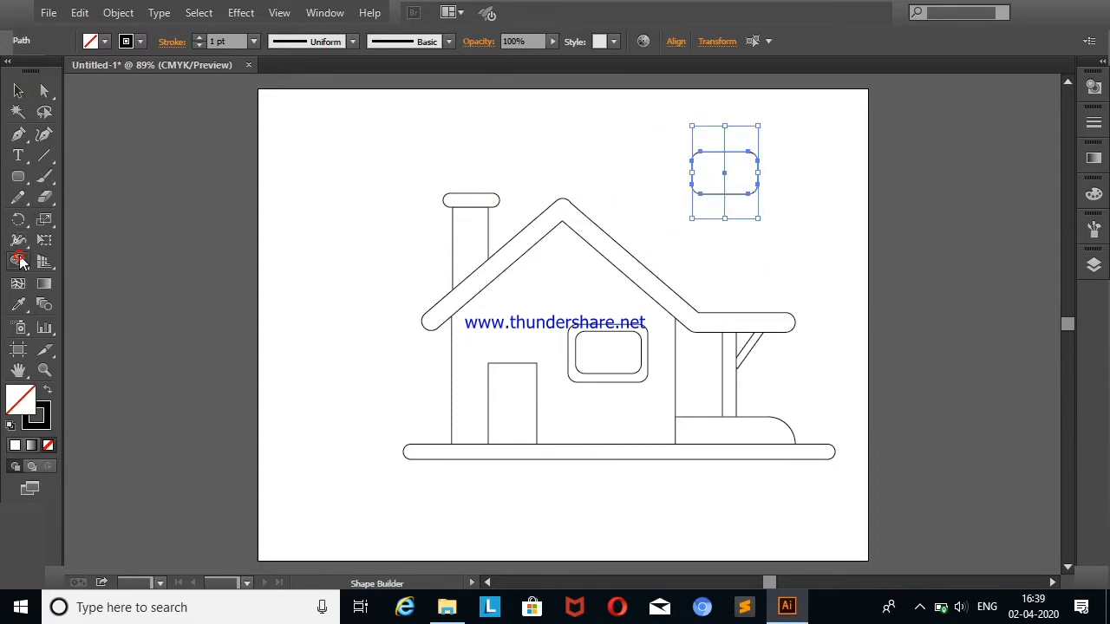
{"action": "left_click_drag", "start_coordinate": [710, 173], "coordinate": [744, 173]}
Delete the leftover line pieces above and below the pane
{"action": "left_click", "coordinate": [14, 92]}
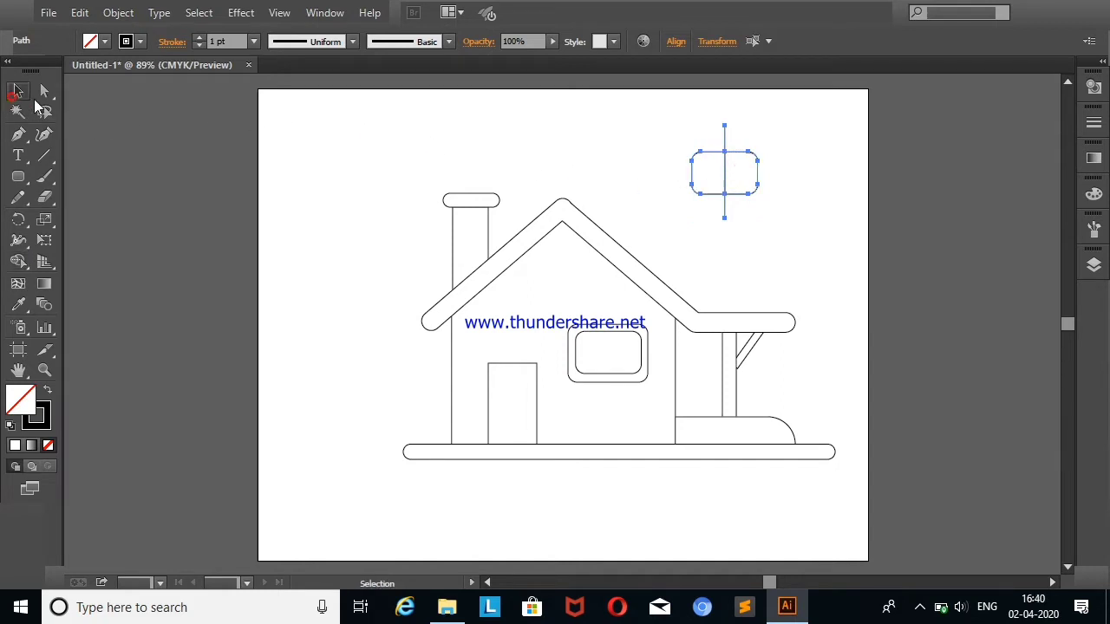
{"action": "left_click", "coordinate": [686, 149]}
{"action": "left_click", "coordinate": [725, 130]}
{"action": "key", "text": "Delete"}
{"action": "left_click", "coordinate": [728, 185]}
{"action": "left_click", "coordinate": [733, 221]}
{"action": "key", "text": "Delete"}
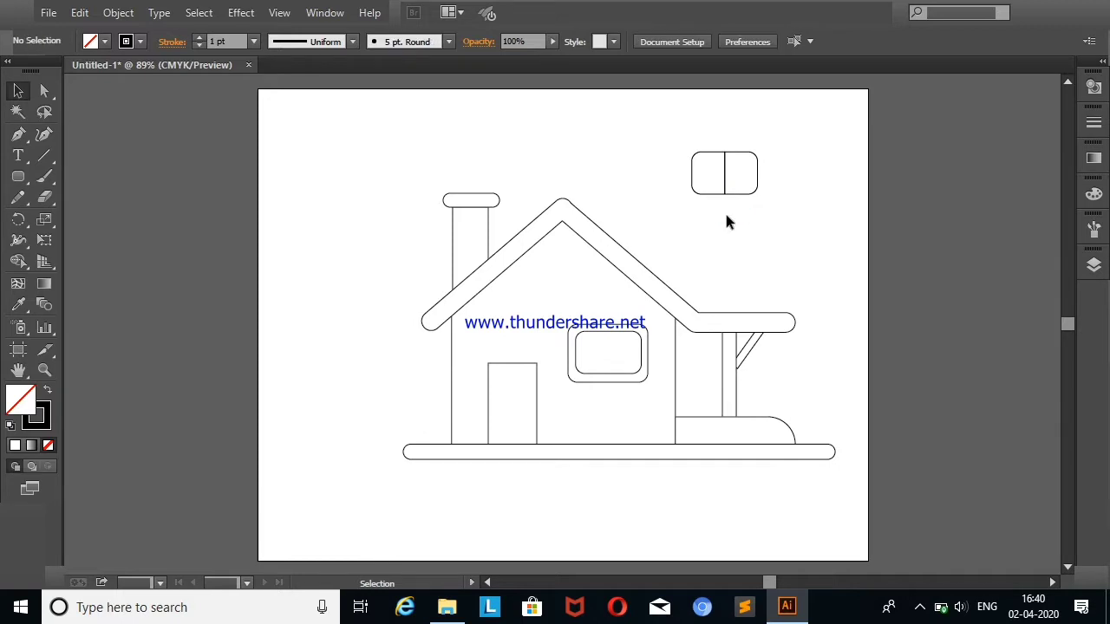
Move the divided pane into the house window
{"action": "mouse_move", "coordinate": [668, 118]}
{"action": "left_mouse_down"}
{"action": "mouse_move", "coordinate": [755, 213]}
{"action": "mouse_move", "coordinate": [666, 227]}
{"action": "left_mouse_up"}
{"action": "left_click", "coordinate": [713, 176]}
{"action": "left_click_drag", "start_coordinate": [724, 169], "coordinate": [610, 350]}
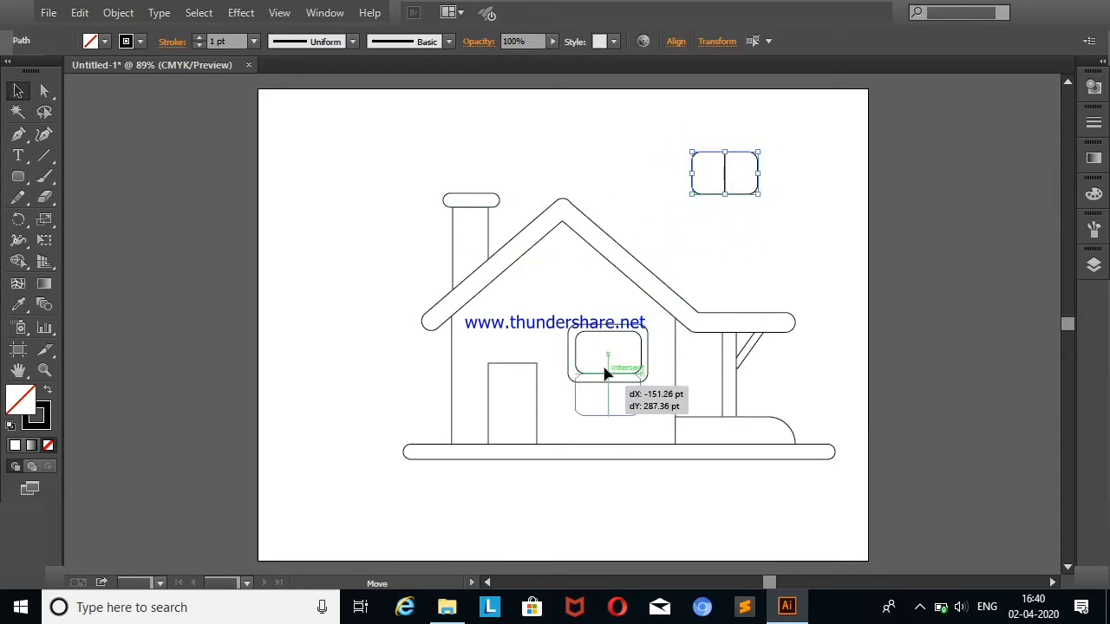
{"action": "left_click", "coordinate": [743, 262]}
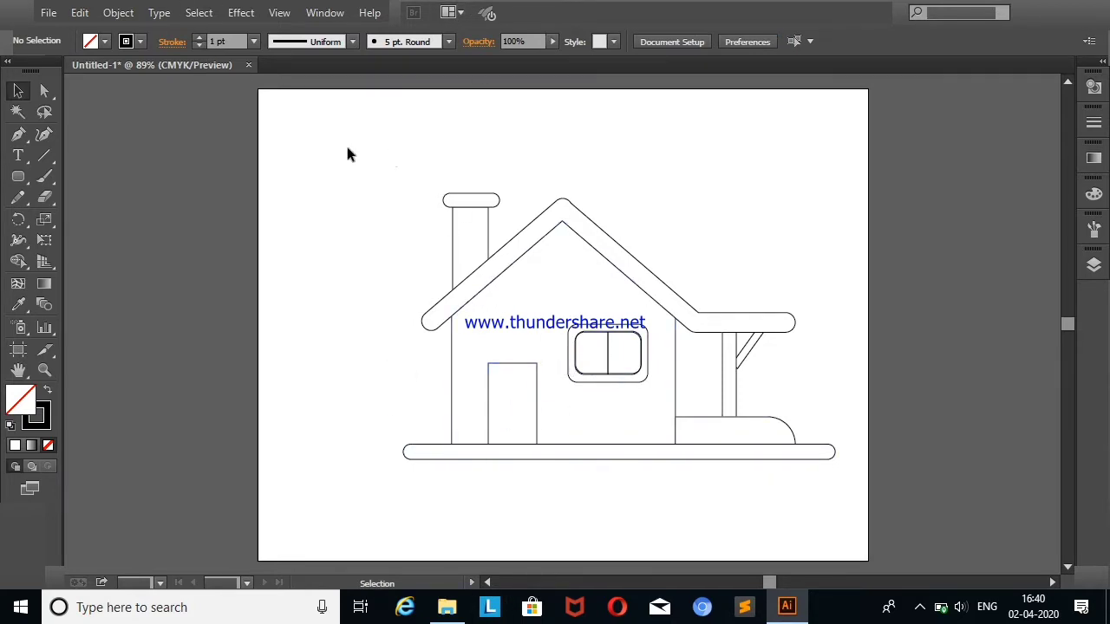
Draw two stacked circles left of the house so they overlap
{"action": "left_click_drag", "start_coordinate": [17, 176], "coordinate": [73, 217]}
{"action": "left_click_drag", "start_coordinate": [324, 277], "coordinate": [398, 359]}
{"action": "left_click_drag", "start_coordinate": [319, 347], "coordinate": [410, 447]}
{"action": "key", "text": "v"}
{"action": "left_click", "coordinate": [299, 262]}
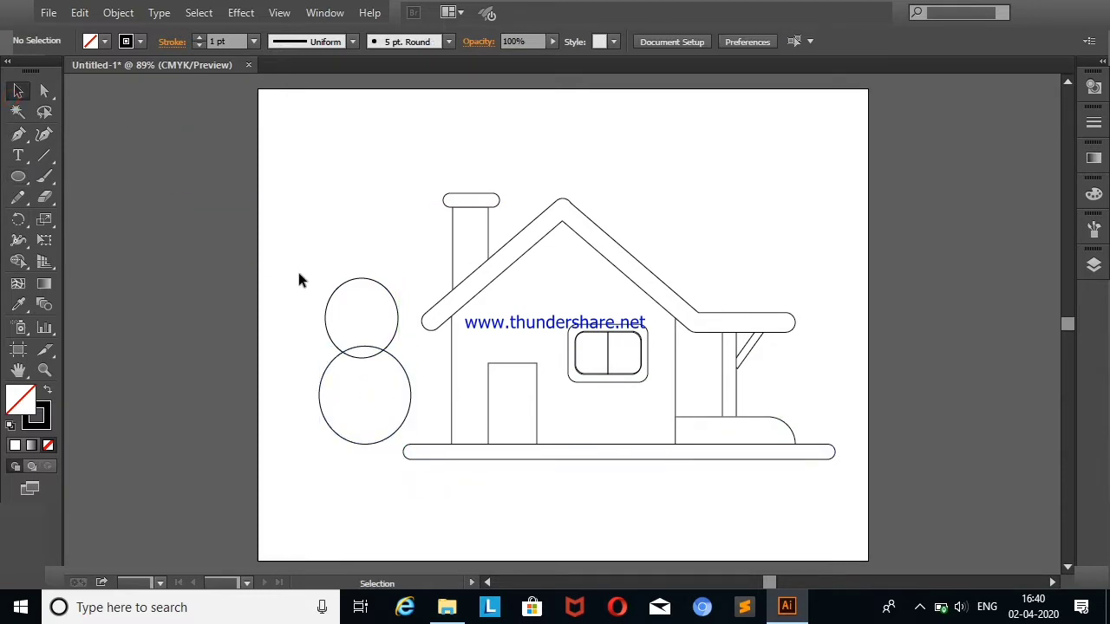
{"action": "left_click_drag", "start_coordinate": [364, 384], "coordinate": [364, 366]}
{"action": "left_click", "coordinate": [301, 265]}
Merge the two circles into one crown with Shape Builder and scale it down
{"action": "left_click_drag", "start_coordinate": [305, 293], "coordinate": [322, 359]}
{"action": "left_click", "coordinate": [19, 261]}
{"action": "left_click_drag", "start_coordinate": [355, 315], "coordinate": [364, 390]}
{"action": "left_click", "coordinate": [19, 90]}
{"action": "left_click", "coordinate": [160, 163]}
{"action": "left_click_drag", "start_coordinate": [302, 260], "coordinate": [390, 391]}
{"action": "mouse_move", "coordinate": [413, 280]}
{"action": "left_mouse_down"}
{"action": "mouse_move", "coordinate": [392, 311]}
{"action": "mouse_move", "coordinate": [338, 347]}
{"action": "left_mouse_up"}
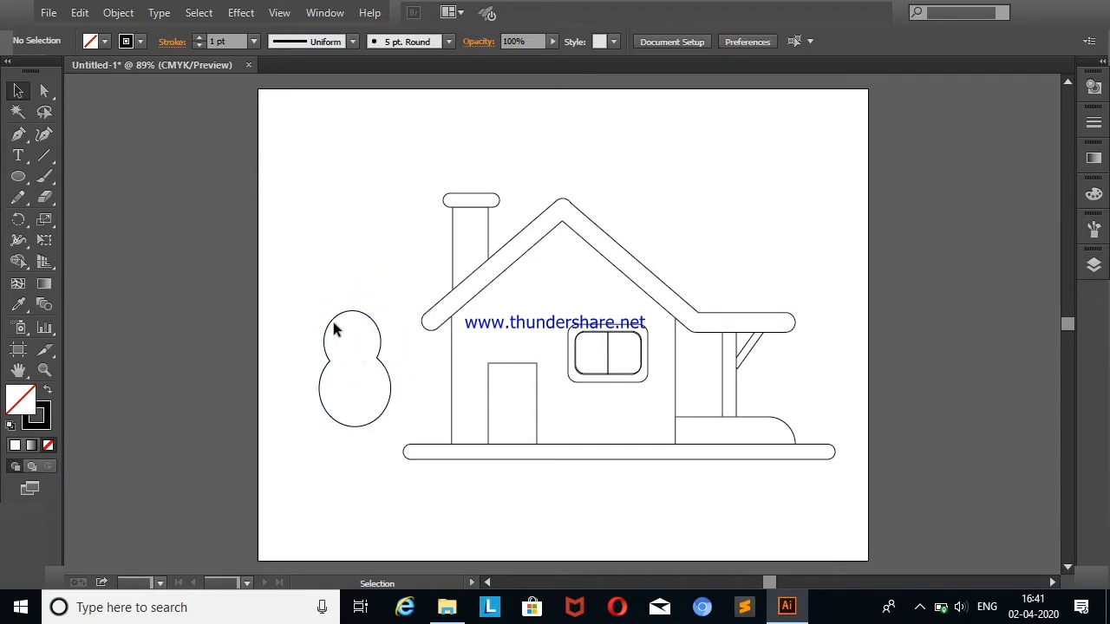
Fill the tree crown with White and move it closer to the house
{"action": "left_click", "coordinate": [332, 312]}
{"action": "left_click", "coordinate": [104, 45]}
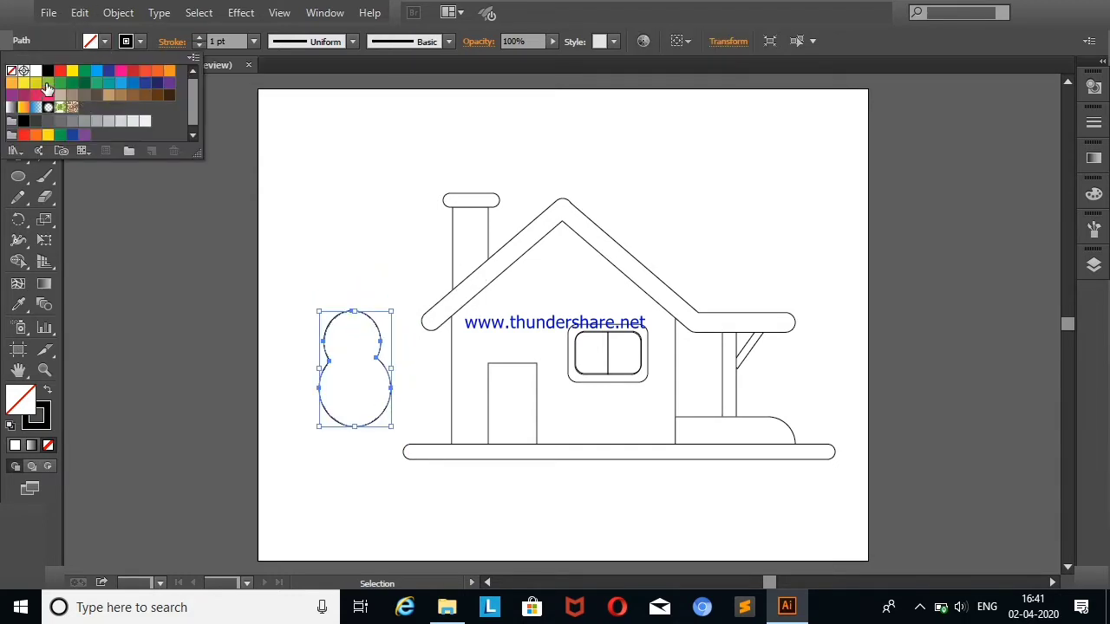
{"action": "left_click", "coordinate": [33, 72]}
{"action": "left_click_drag", "start_coordinate": [344, 362], "coordinate": [351, 341]}
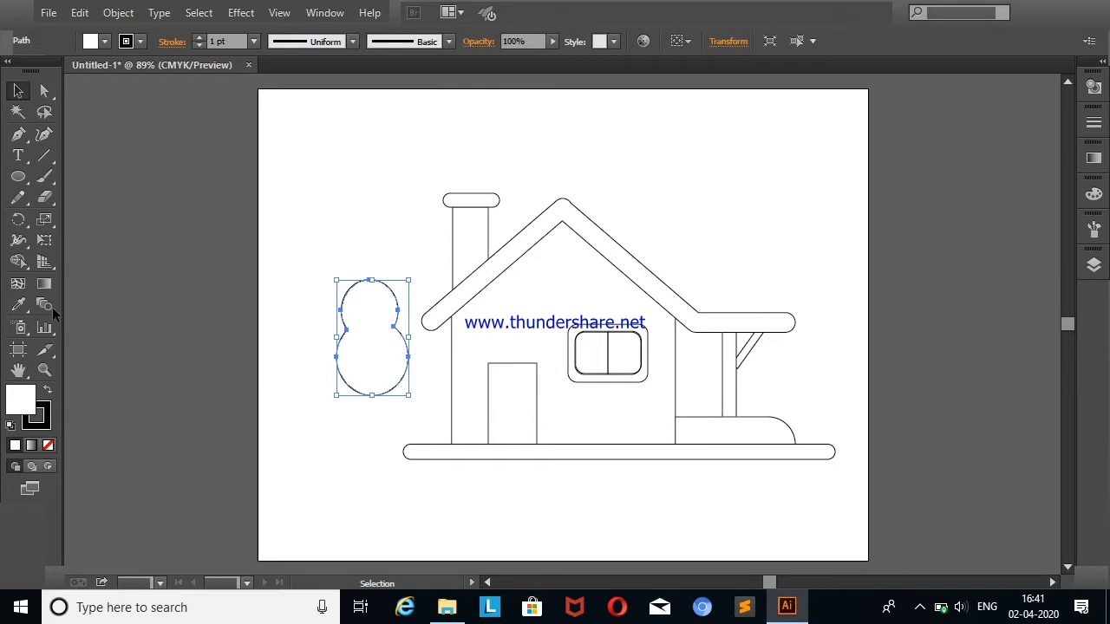
{"action": "left_click", "coordinate": [46, 177]}
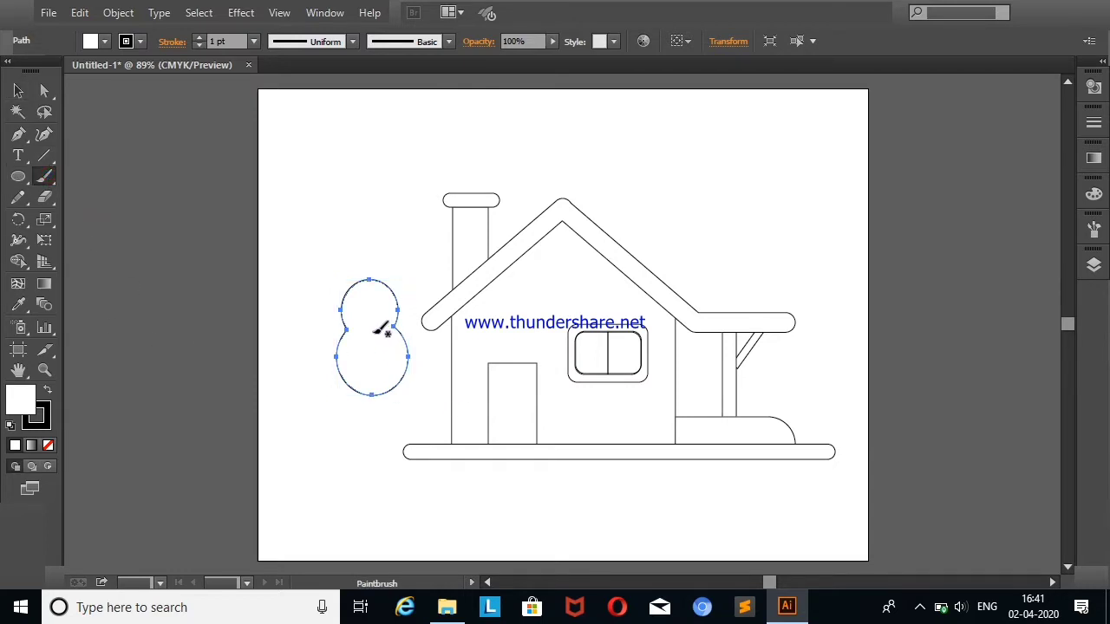
Paint a brushed trunk down to the ground line and a curved branch inside the crown
{"action": "right_click", "coordinate": [379, 328]}
{"action": "key", "text": "Escape"}
{"action": "left_click_drag", "start_coordinate": [370, 365], "coordinate": [370, 417]}
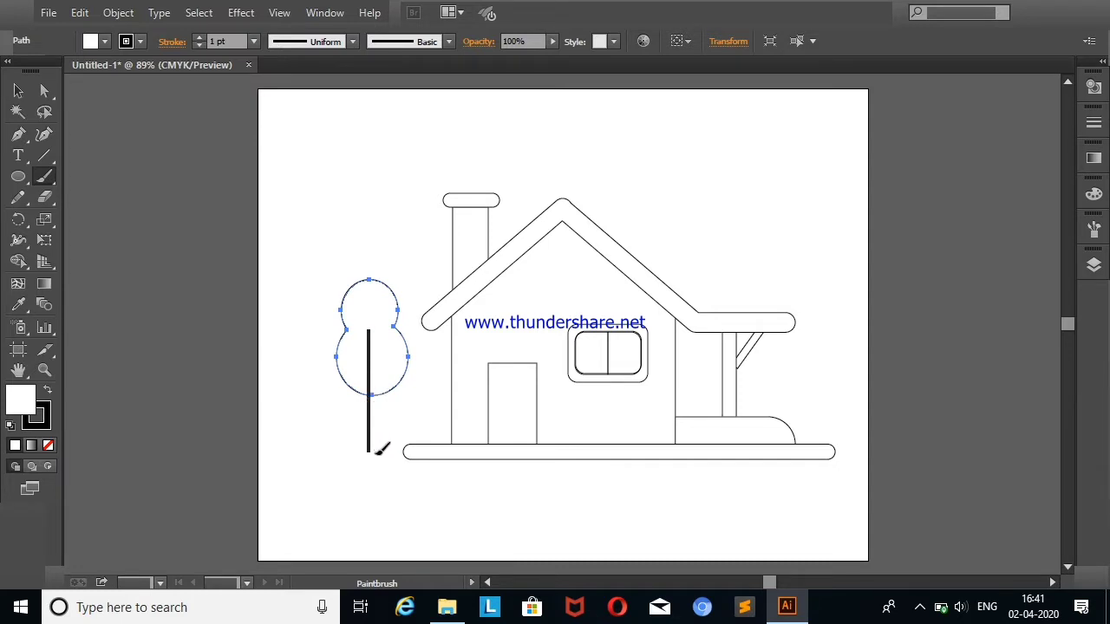
{"action": "left_click_drag", "start_coordinate": [375, 450], "coordinate": [377, 452]}
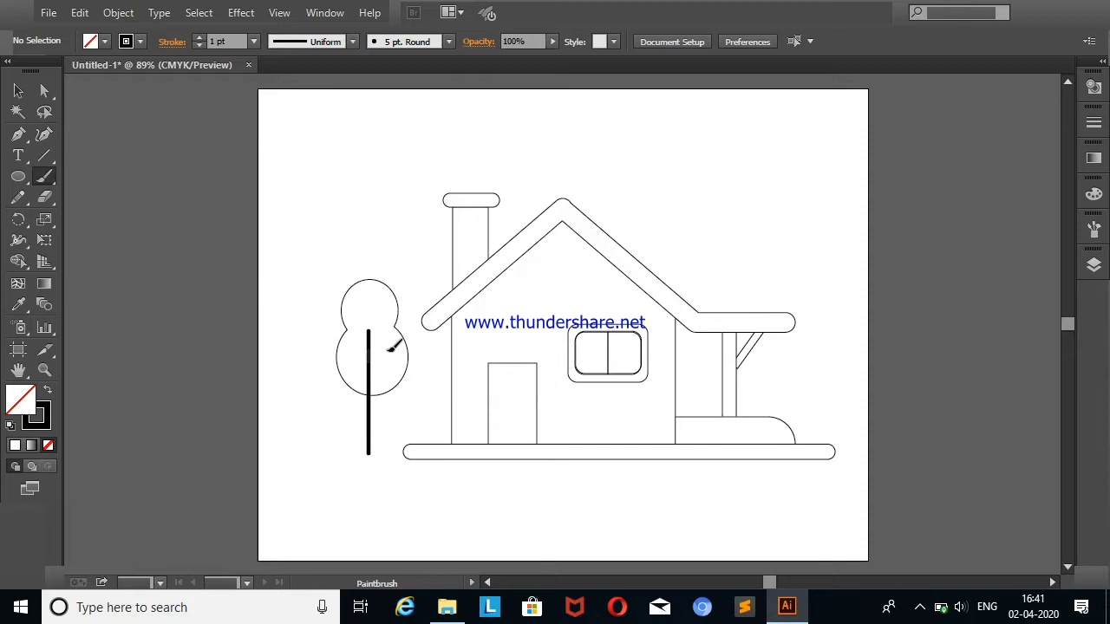
{"action": "left_click_drag", "start_coordinate": [389, 351], "coordinate": [387, 347]}
{"action": "key", "text": "v"}
{"action": "left_click", "coordinate": [362, 366]}
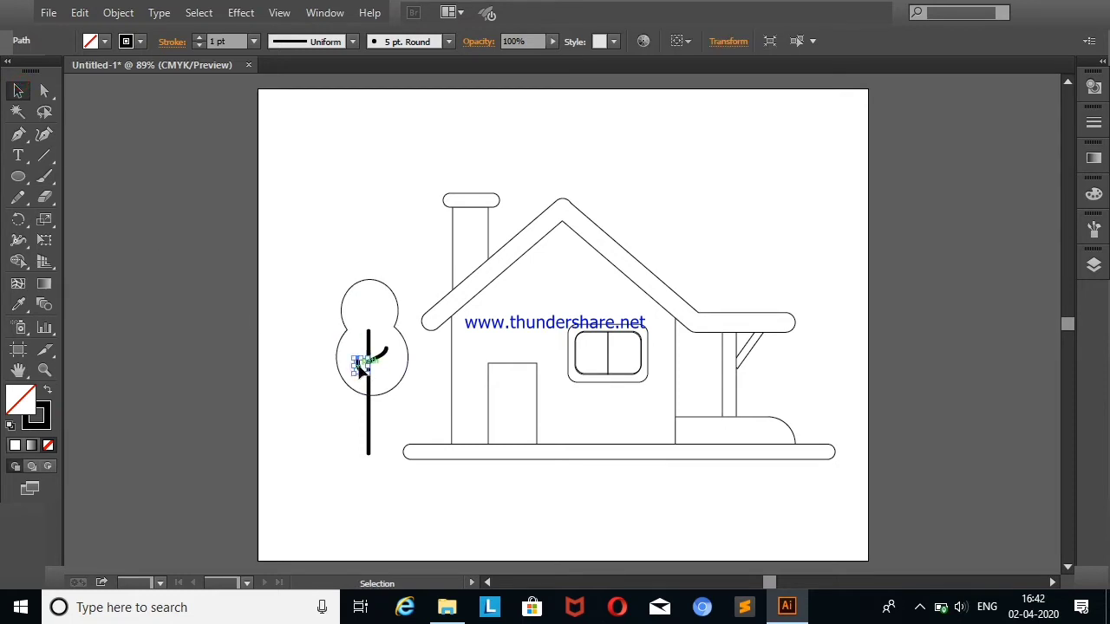
{"action": "left_click", "coordinate": [396, 280]}
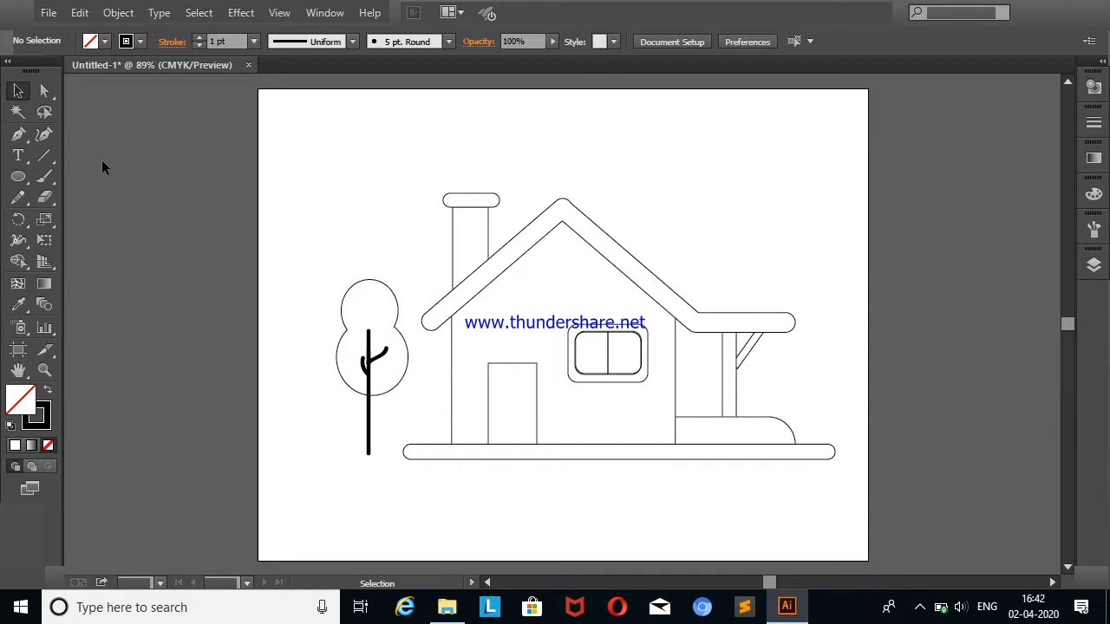
{"action": "left_click", "coordinate": [44, 176]}
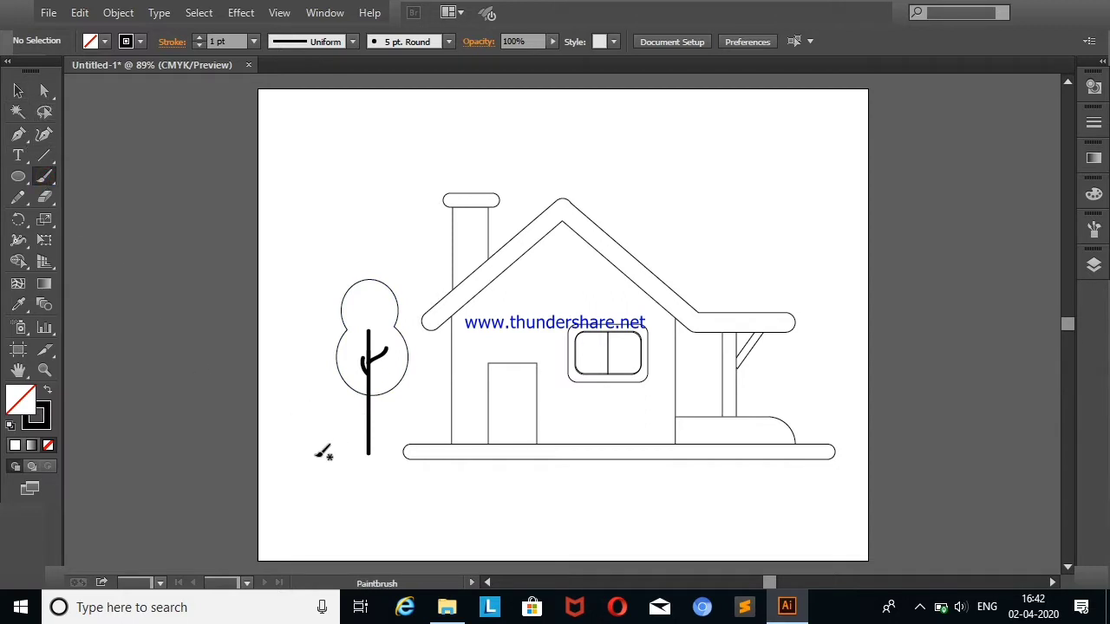
Paint a horizontal ground stroke under the tree
{"action": "right_click", "coordinate": [370, 457]}
{"action": "left_click", "coordinate": [317, 464]}
{"action": "left_click_drag", "start_coordinate": [292, 457], "coordinate": [410, 457]}
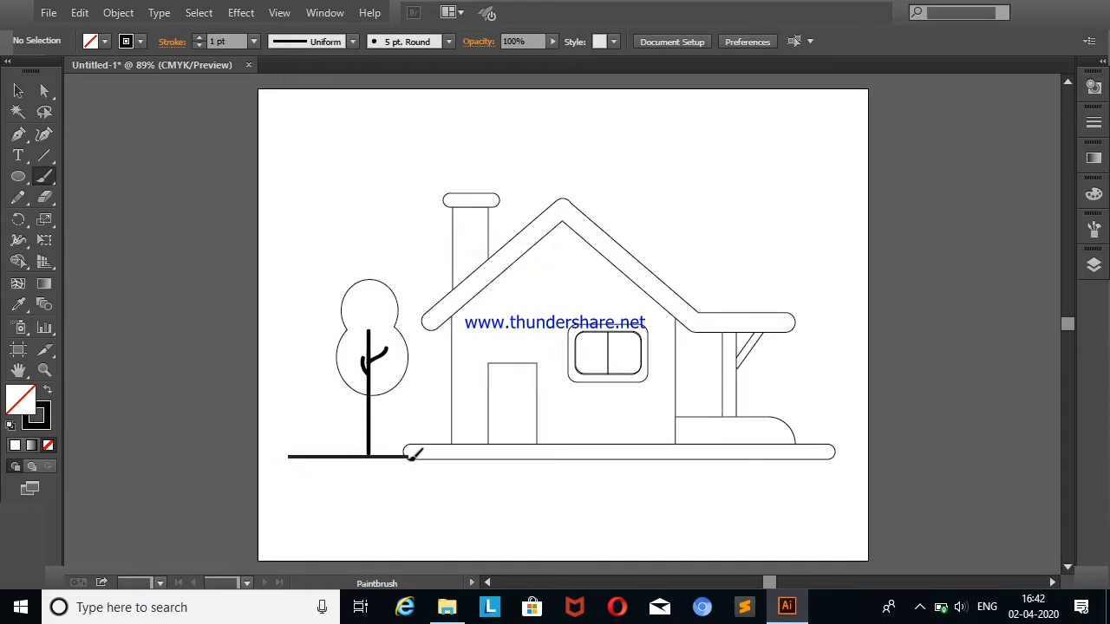
{"action": "key", "text": "v"}
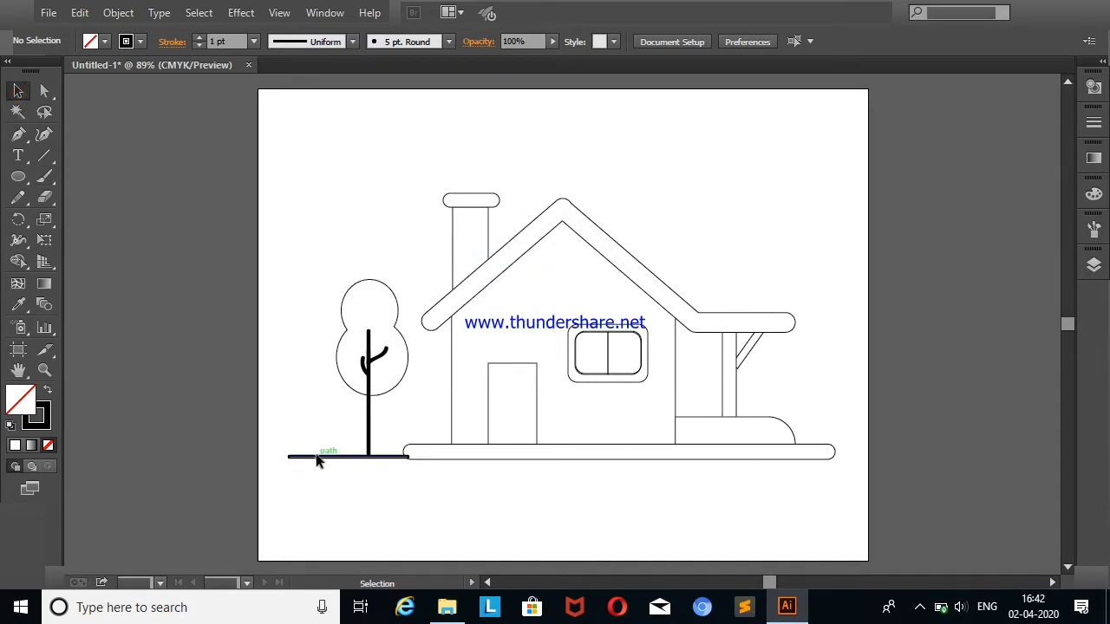
{"action": "left_click", "coordinate": [317, 461]}
{"action": "left_click_drag", "start_coordinate": [318, 457], "coordinate": [377, 466]}
Set the ground line's stroke weight to 0.5 pt
{"action": "left_click", "coordinate": [835, 176]}
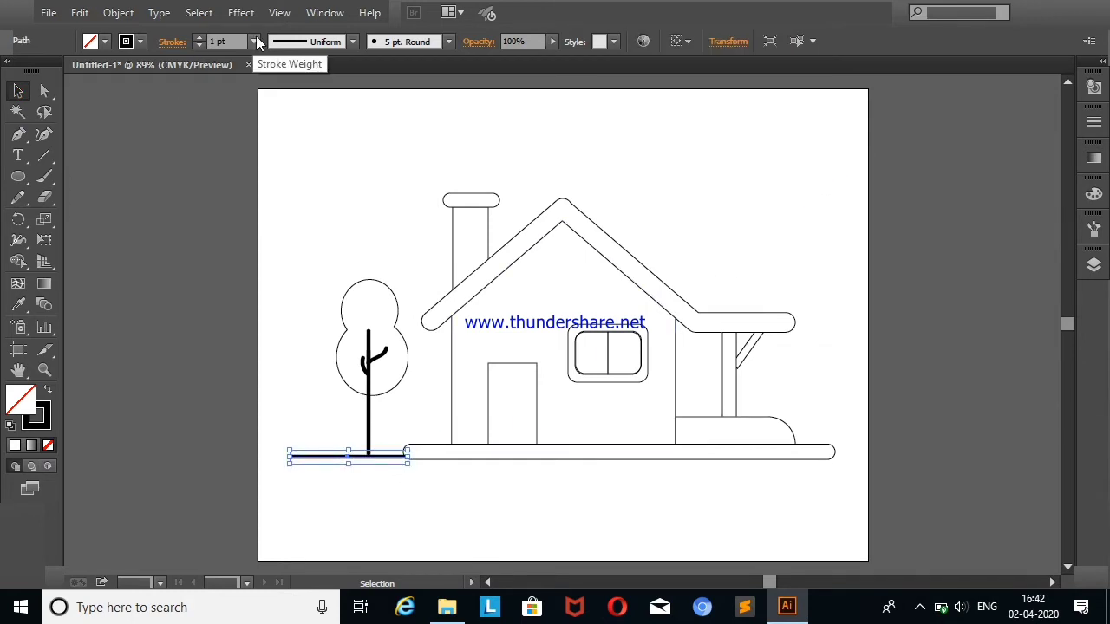
{"action": "left_click", "coordinate": [254, 40]}
{"action": "left_click", "coordinate": [239, 81]}
{"action": "left_click", "coordinate": [411, 122]}
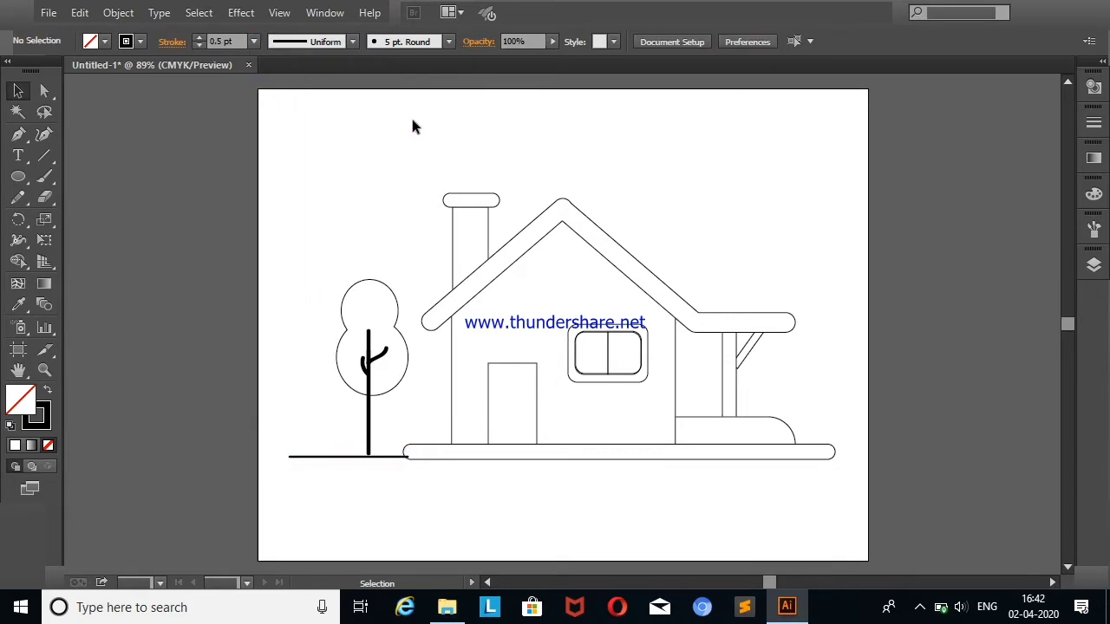
{"action": "left_click", "coordinate": [396, 457]}
{"action": "left_click", "coordinate": [386, 243]}
{"action": "left_click", "coordinate": [399, 457]}
Stretch the ground line rightward past the house, nearly the full page width
{"action": "mouse_move", "coordinate": [404, 457]}
{"action": "left_mouse_down"}
{"action": "mouse_move", "coordinate": [719, 469]}
{"action": "mouse_move", "coordinate": [860, 460]}
{"action": "left_mouse_up"}
{"action": "left_click", "coordinate": [155, 174]}
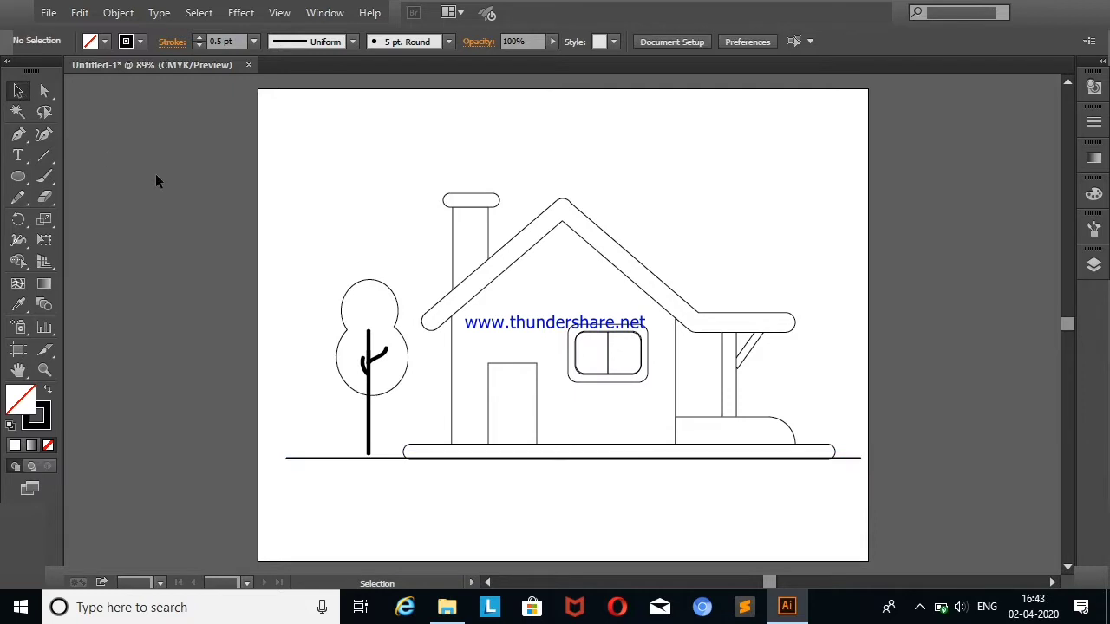
{"action": "left_click", "coordinate": [384, 459]}
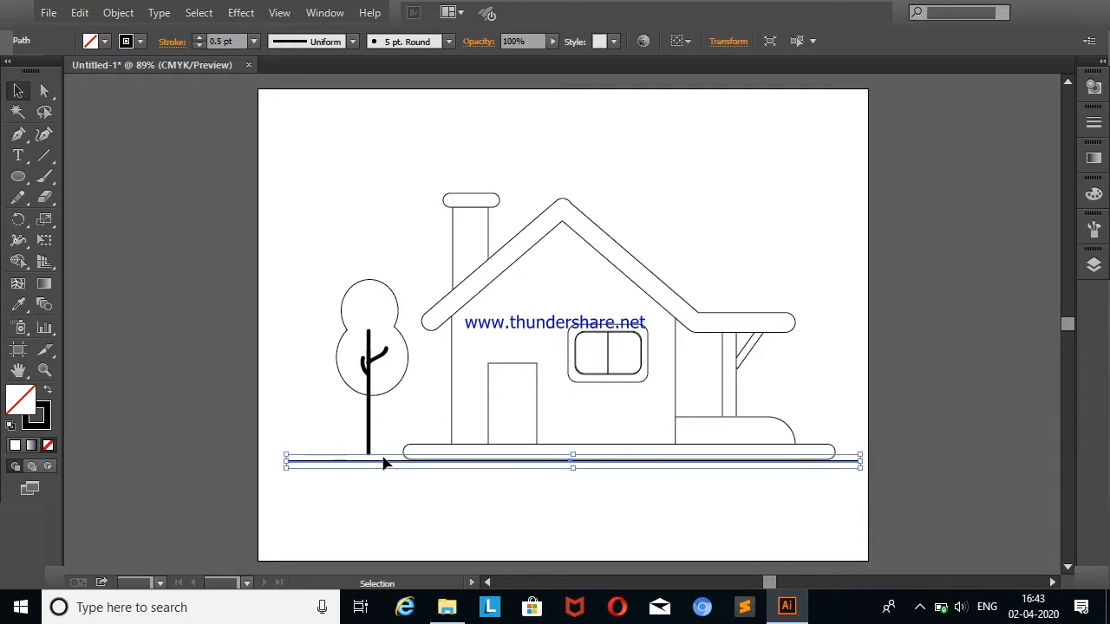
{"action": "left_click", "coordinate": [700, 212]}
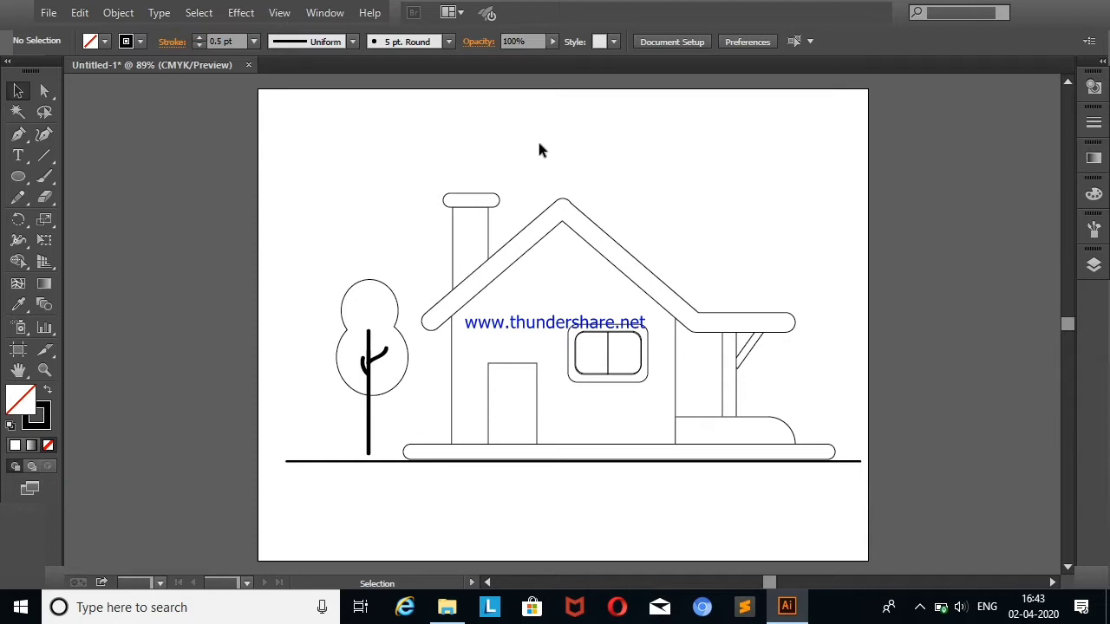
{"action": "left_click_drag", "start_coordinate": [307, 277], "coordinate": [392, 408]}
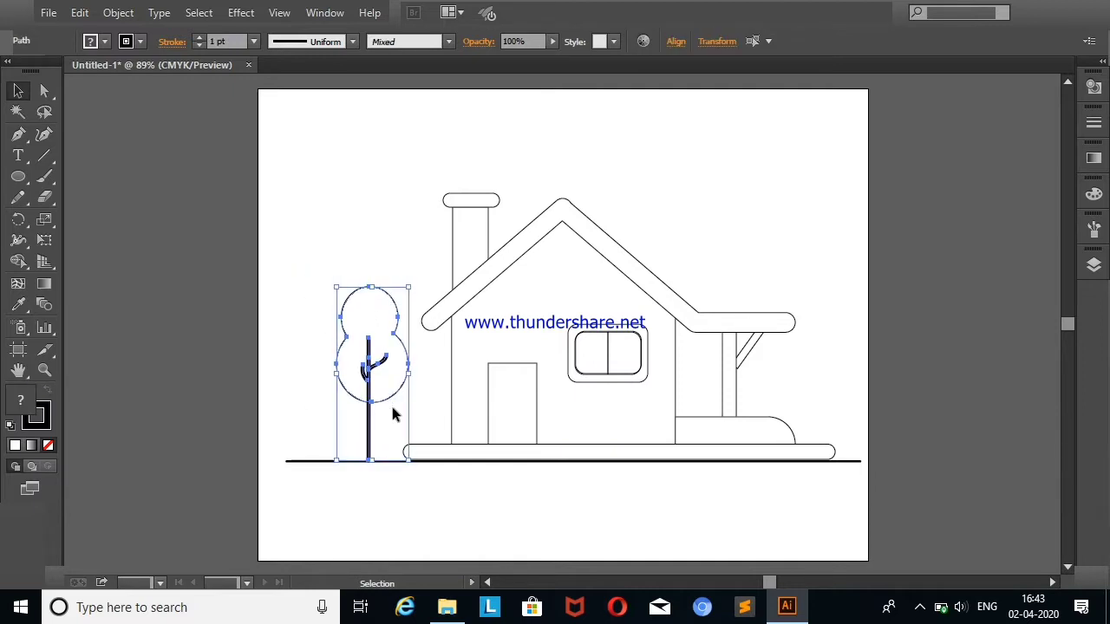
Set the right-hand branch curve's stroke weight to 0.5 pt
{"action": "left_click", "coordinate": [312, 381]}
{"action": "left_click", "coordinate": [365, 372]}
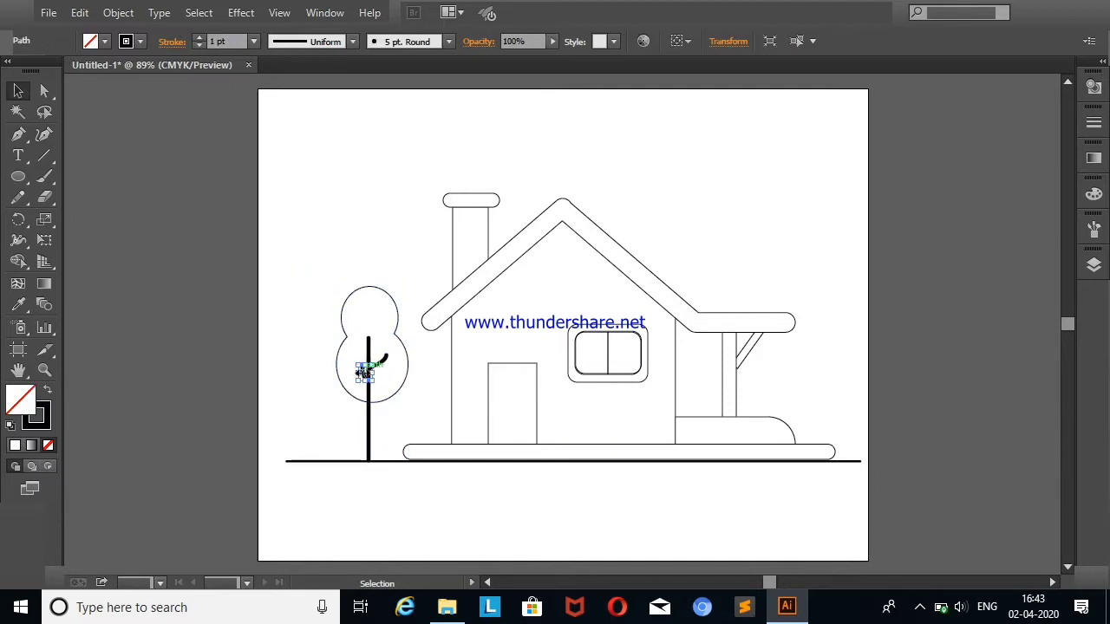
{"action": "left_click", "coordinate": [411, 131]}
{"action": "left_click", "coordinate": [381, 359]}
{"action": "left_click", "coordinate": [256, 43]}
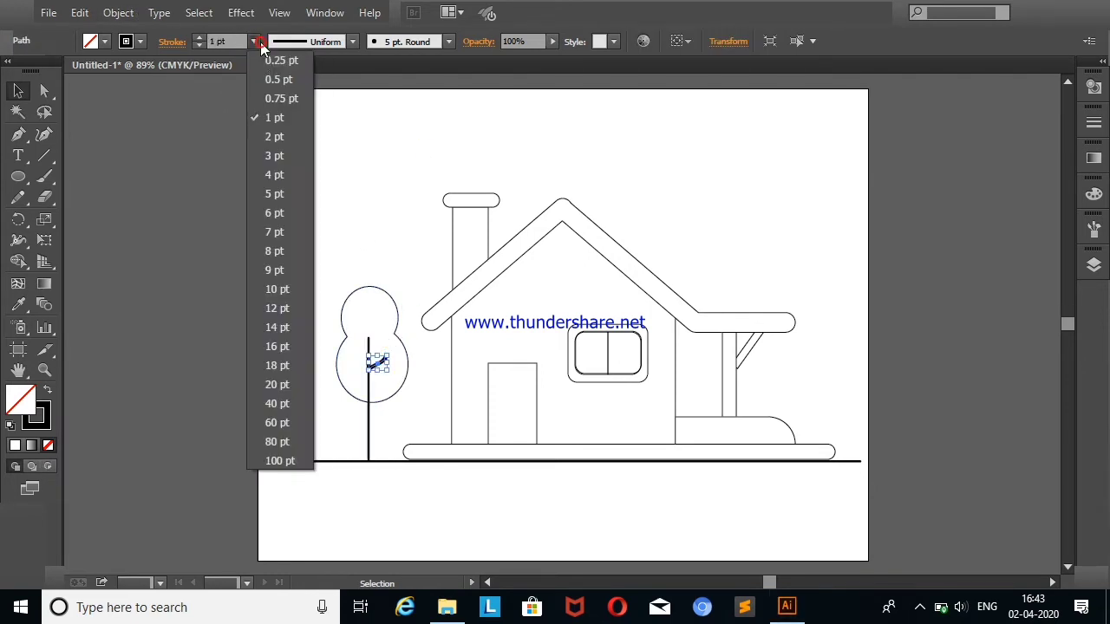
{"action": "left_click", "coordinate": [346, 178]}
{"action": "left_click", "coordinate": [382, 360]}
{"action": "left_click", "coordinate": [398, 380]}
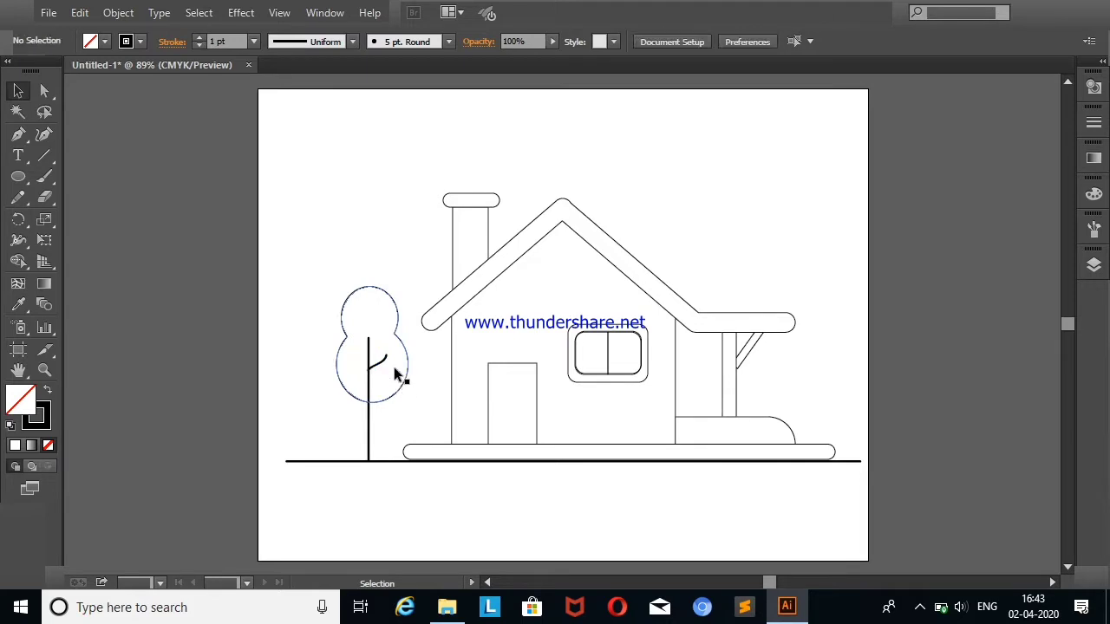
Set the other small branch stroke to 0.5 pt as well
{"action": "left_click", "coordinate": [44, 176]}
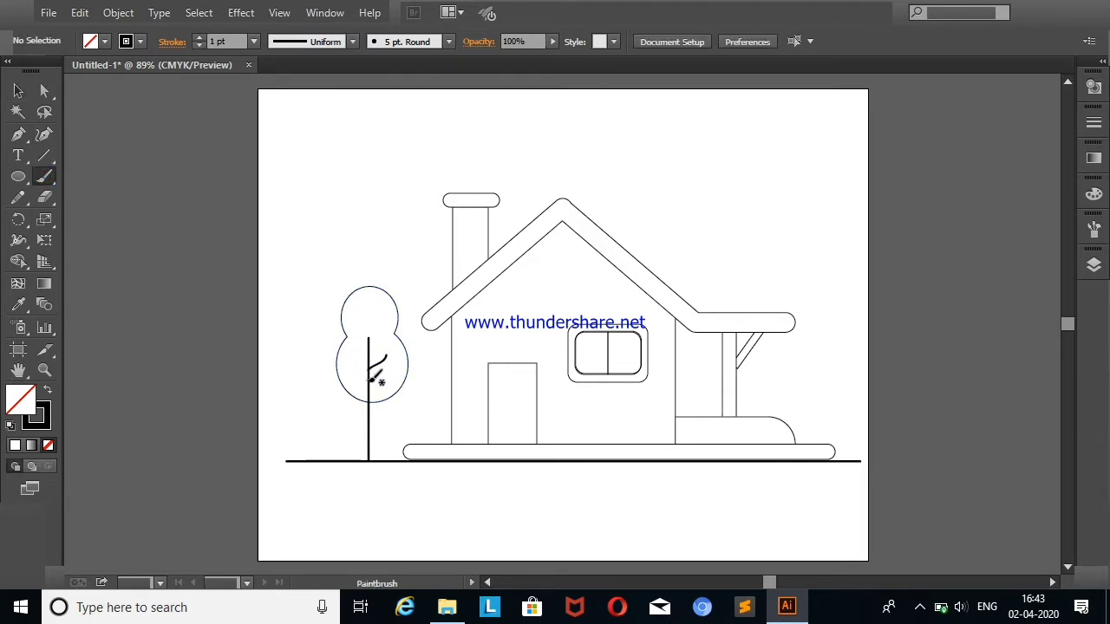
{"action": "key", "text": "v"}
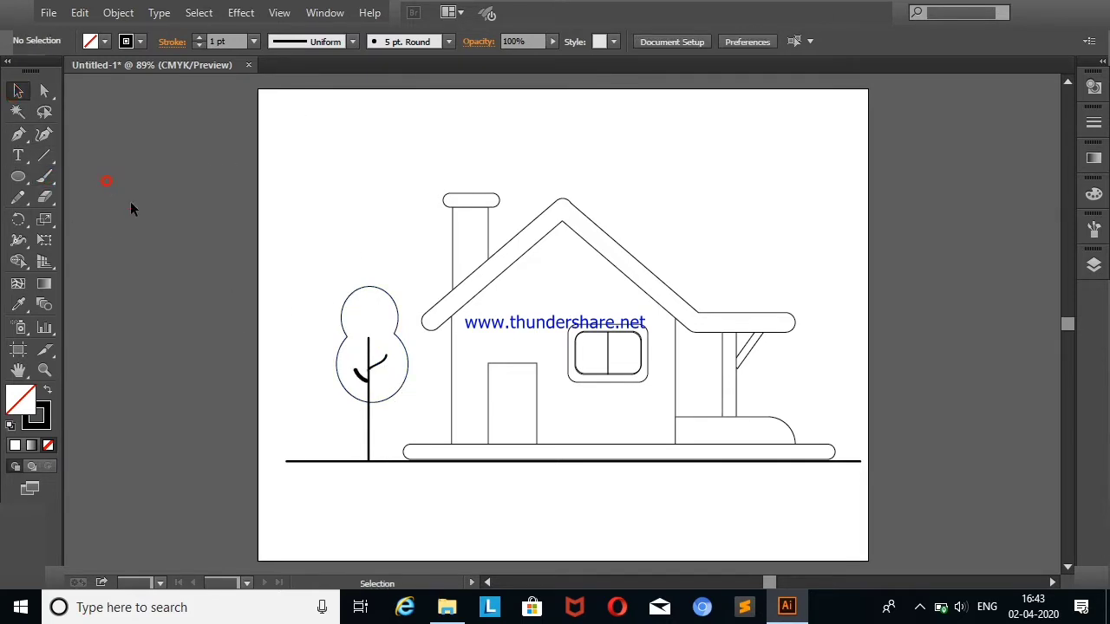
{"action": "left_click", "coordinate": [369, 379]}
{"action": "left_click", "coordinate": [310, 209]}
{"action": "left_click", "coordinate": [359, 376]}
{"action": "left_click", "coordinate": [253, 45]}
{"action": "left_click", "coordinate": [278, 79]}
{"action": "left_click", "coordinate": [325, 125]}
Add a new Layer 2 in the Layers panel for a backdrop
{"action": "left_click", "coordinate": [18, 176]}
{"action": "left_click", "coordinate": [1094, 267]}
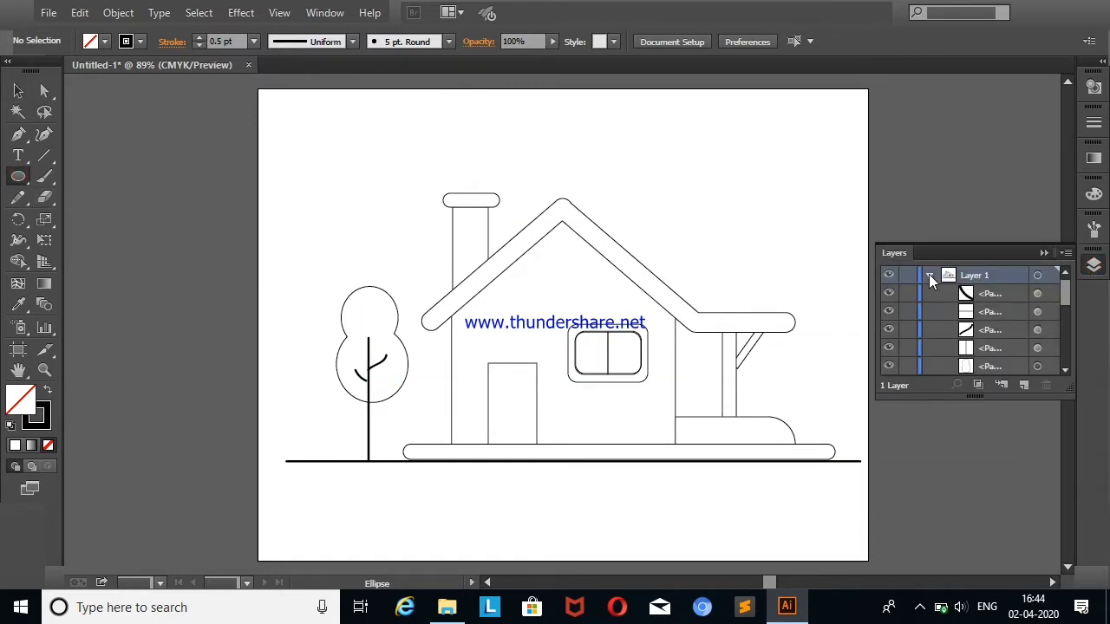
{"action": "left_click", "coordinate": [928, 275]}
{"action": "left_click", "coordinate": [1023, 384]}
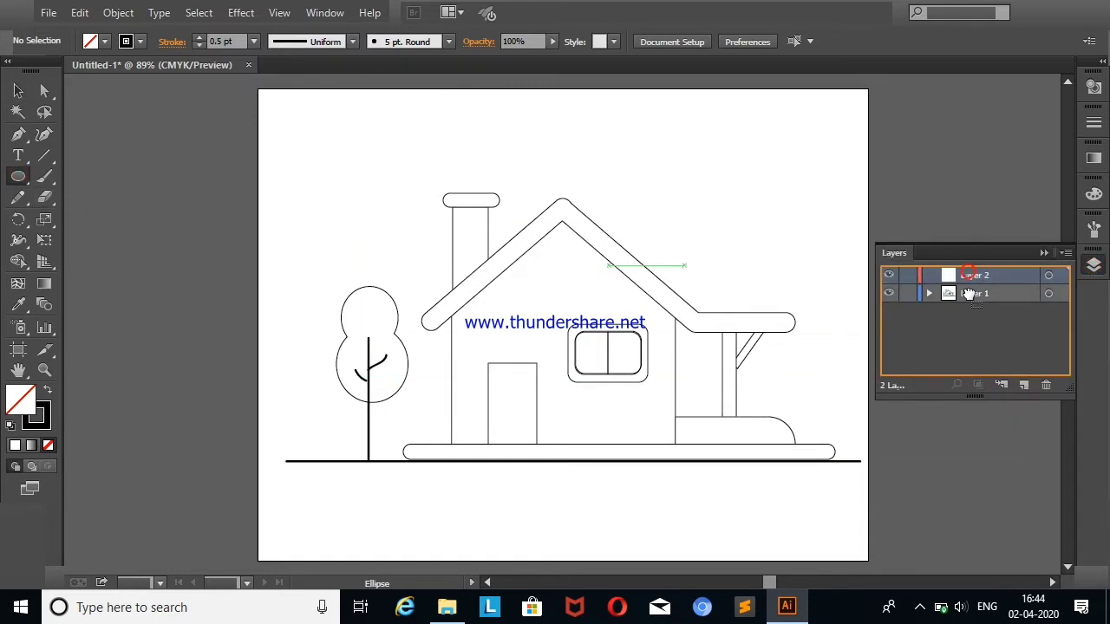
Draw an ellipse of exact size and place it on the roof peak
{"action": "left_click", "coordinate": [1006, 206]}
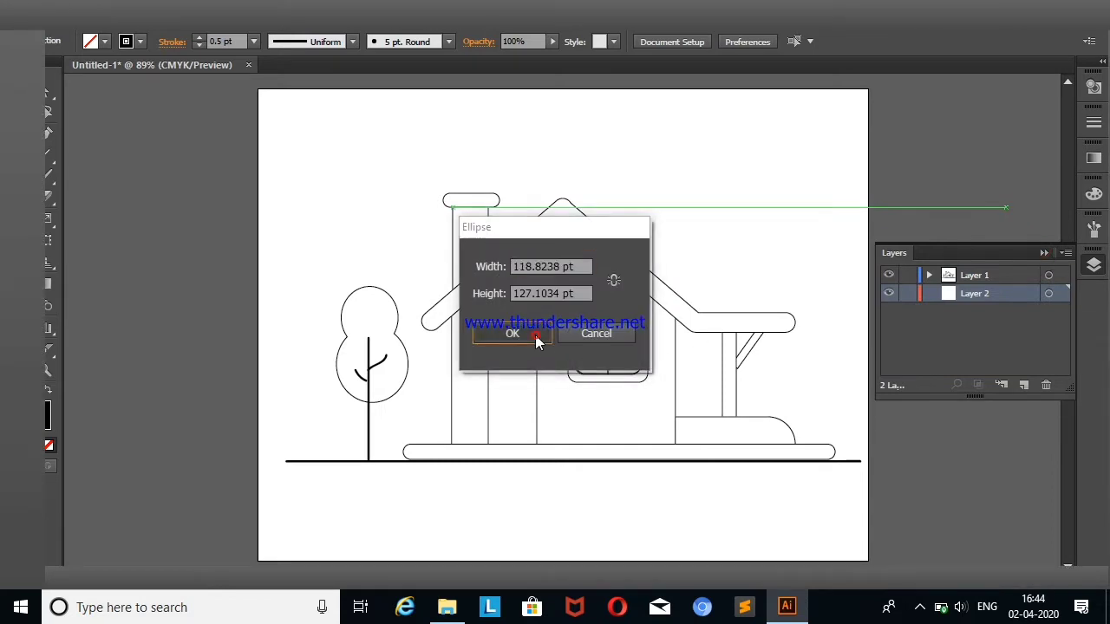
{"action": "left_click", "coordinate": [520, 335]}
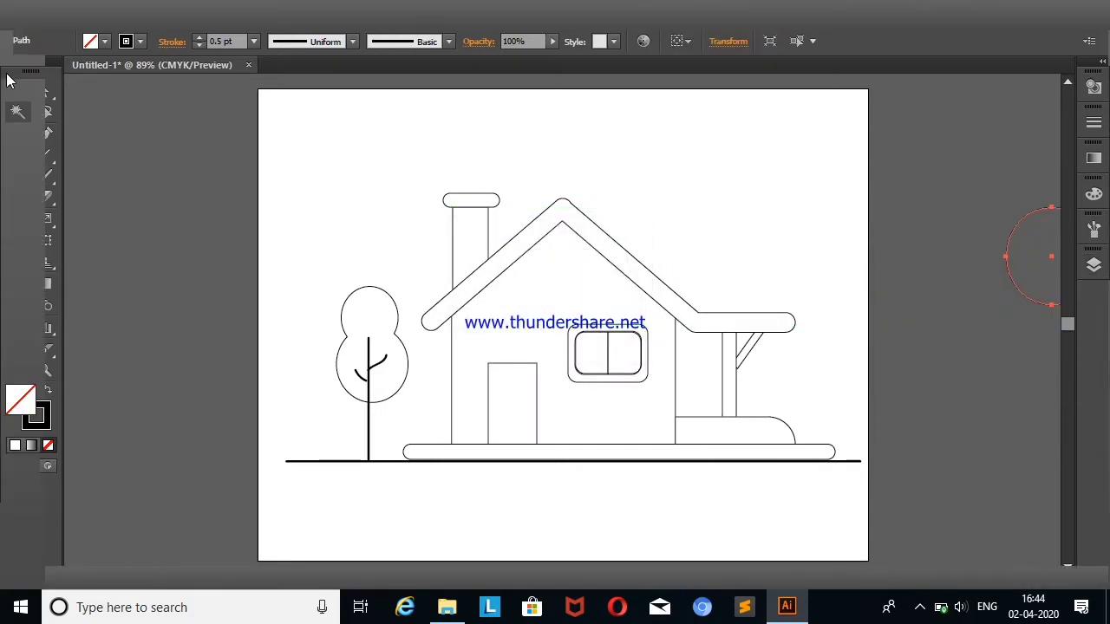
{"action": "key", "text": "v"}
{"action": "left_click_drag", "start_coordinate": [1006, 252], "coordinate": [666, 213]}
{"action": "left_click_drag", "start_coordinate": [1019, 239], "coordinate": [530, 178]}
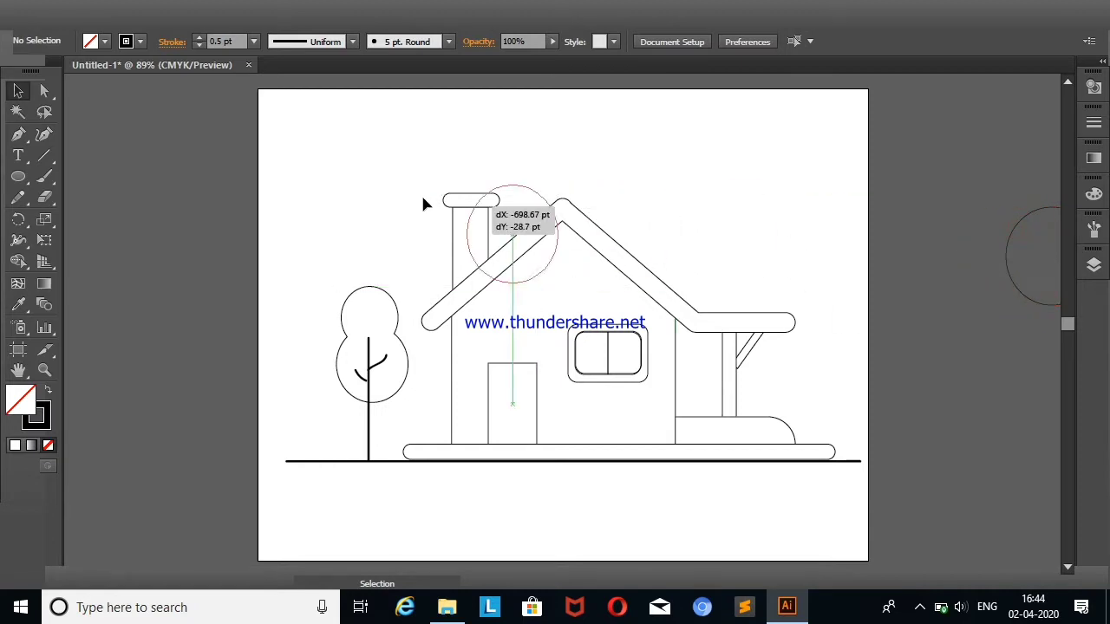
Fill the ellipse light blue and set its stroke to None
{"action": "left_click", "coordinate": [105, 41]}
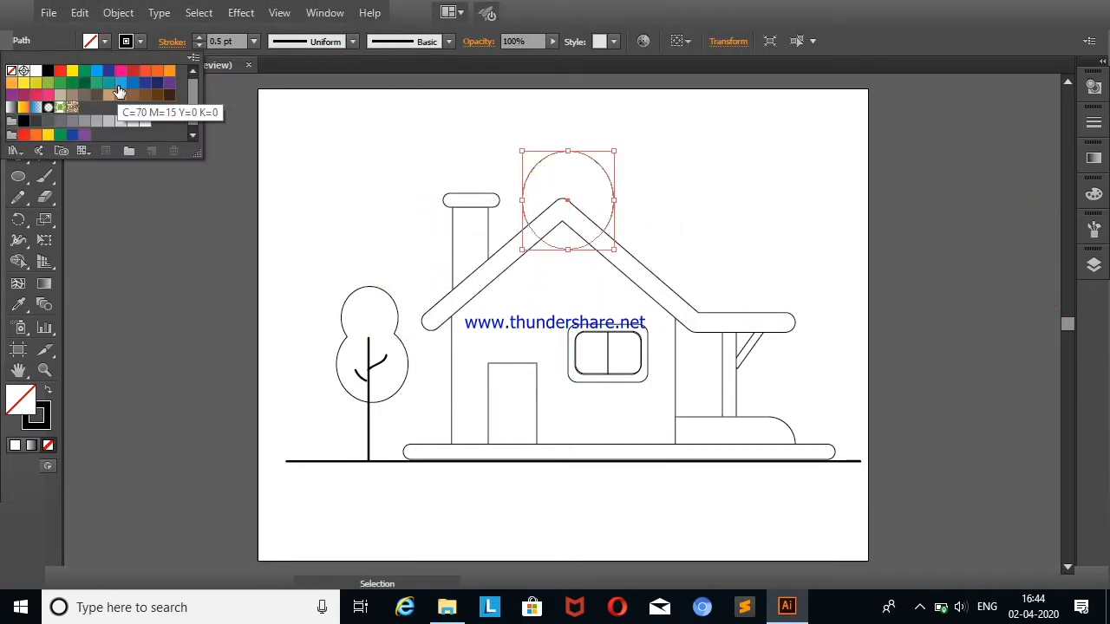
{"action": "left_click", "coordinate": [120, 92]}
{"action": "left_click", "coordinate": [139, 43]}
{"action": "left_click", "coordinate": [21, 76]}
{"action": "left_click", "coordinate": [159, 274]}
{"action": "left_click", "coordinate": [526, 197]}
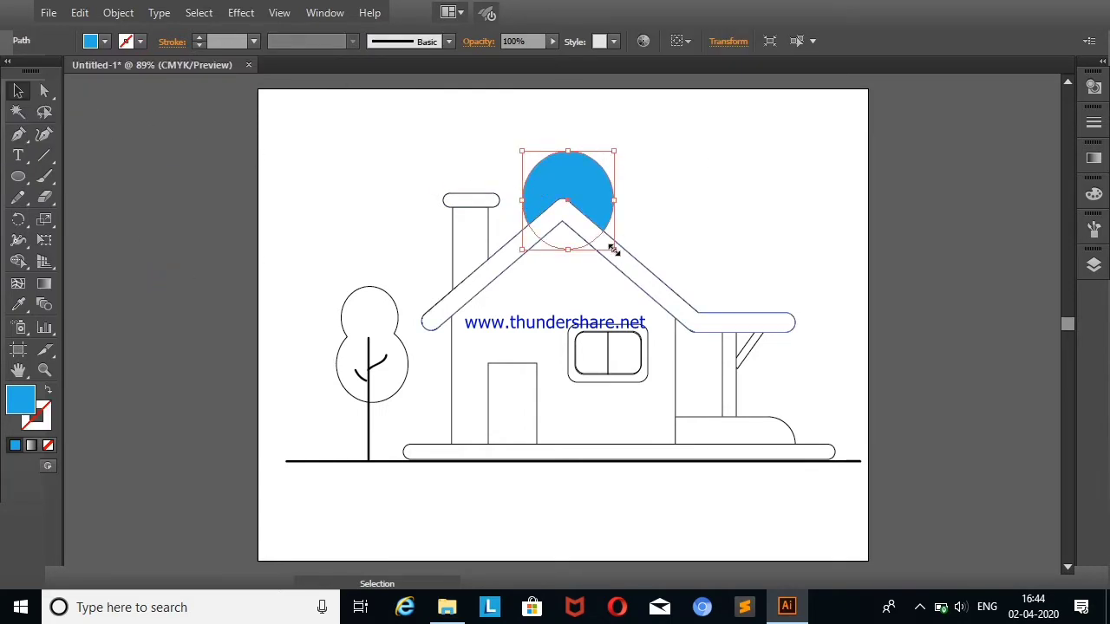
Undo an accidental roof move, then enlarge the blue ellipse behind the house
{"action": "mouse_move", "coordinate": [613, 249]}
{"action": "left_mouse_down"}
{"action": "mouse_move", "coordinate": [719, 303]}
{"action": "mouse_move", "coordinate": [700, 337]}
{"action": "left_mouse_up"}
{"action": "right_click", "coordinate": [776, 156]}
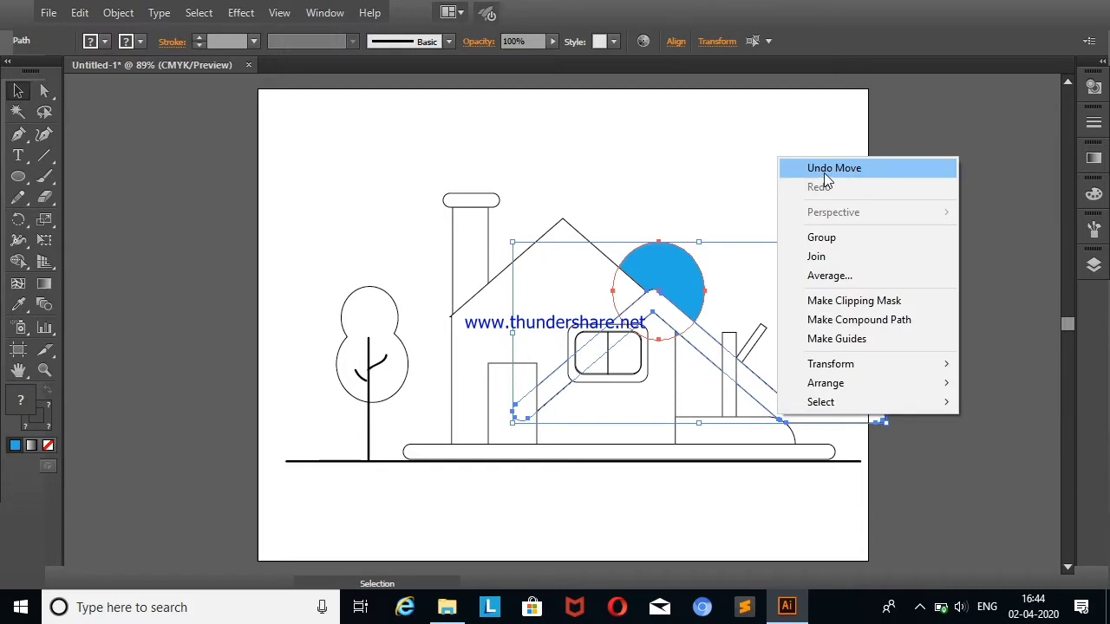
{"action": "left_click", "coordinate": [819, 167]}
{"action": "left_click", "coordinate": [717, 150]}
{"action": "left_click", "coordinate": [607, 178]}
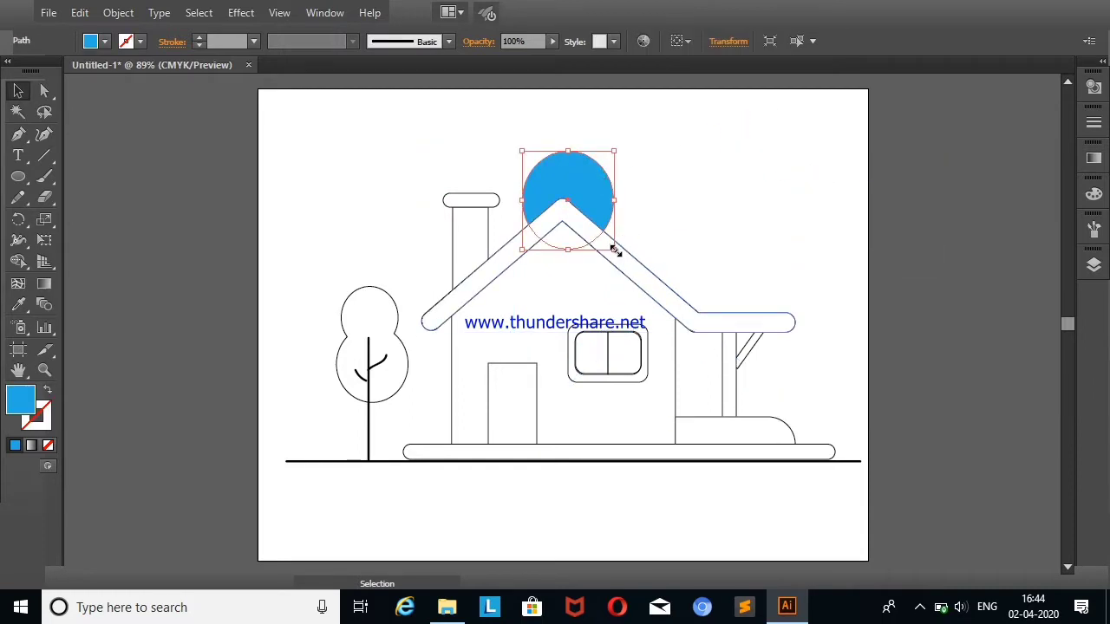
{"action": "left_click_drag", "start_coordinate": [614, 250], "coordinate": [837, 487]}
{"action": "left_click_drag", "start_coordinate": [736, 245], "coordinate": [632, 209]}
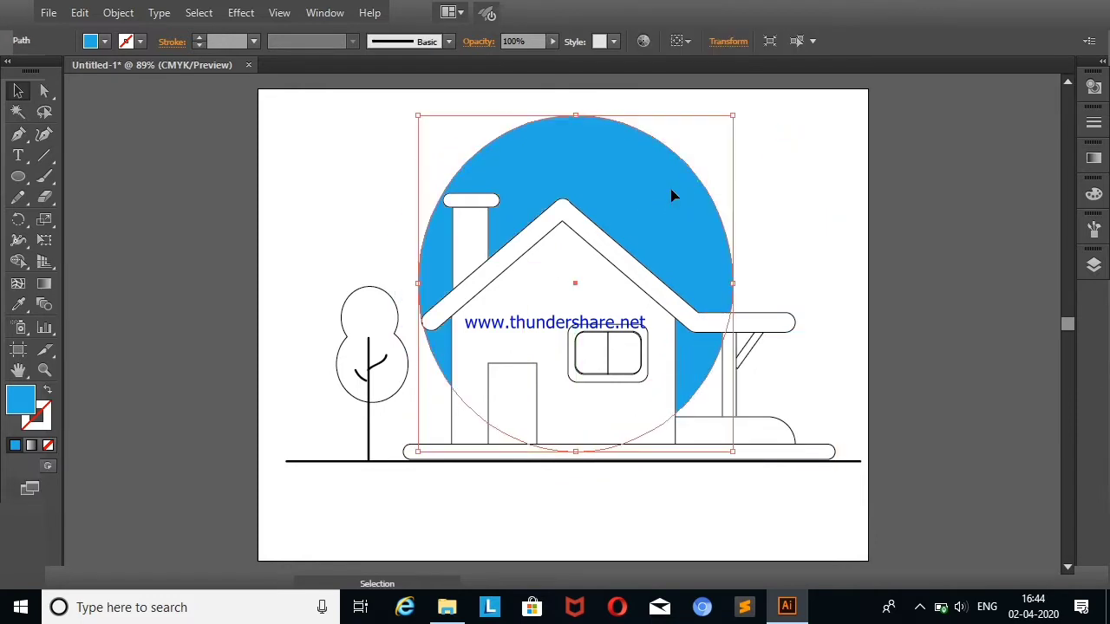
Widen and recentre the ellipse to about 517 × 436 pt behind the house
{"action": "left_click_drag", "start_coordinate": [642, 159], "coordinate": [623, 159]}
{"action": "left_click_drag", "start_coordinate": [713, 283], "coordinate": [776, 282]}
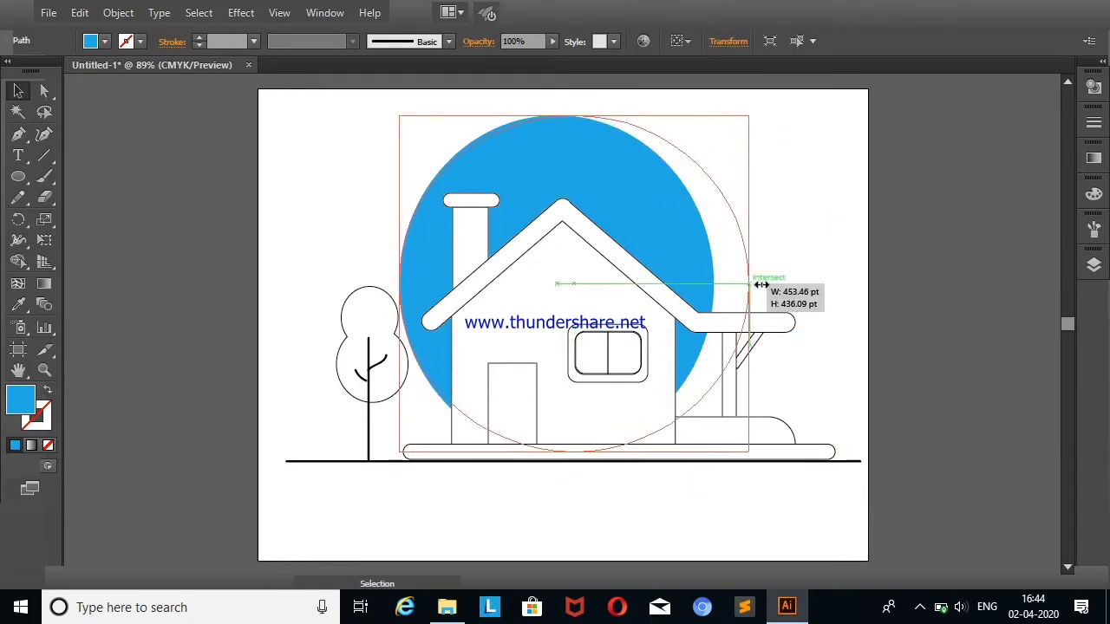
{"action": "left_click_drag", "start_coordinate": [399, 282], "coordinate": [376, 283]}
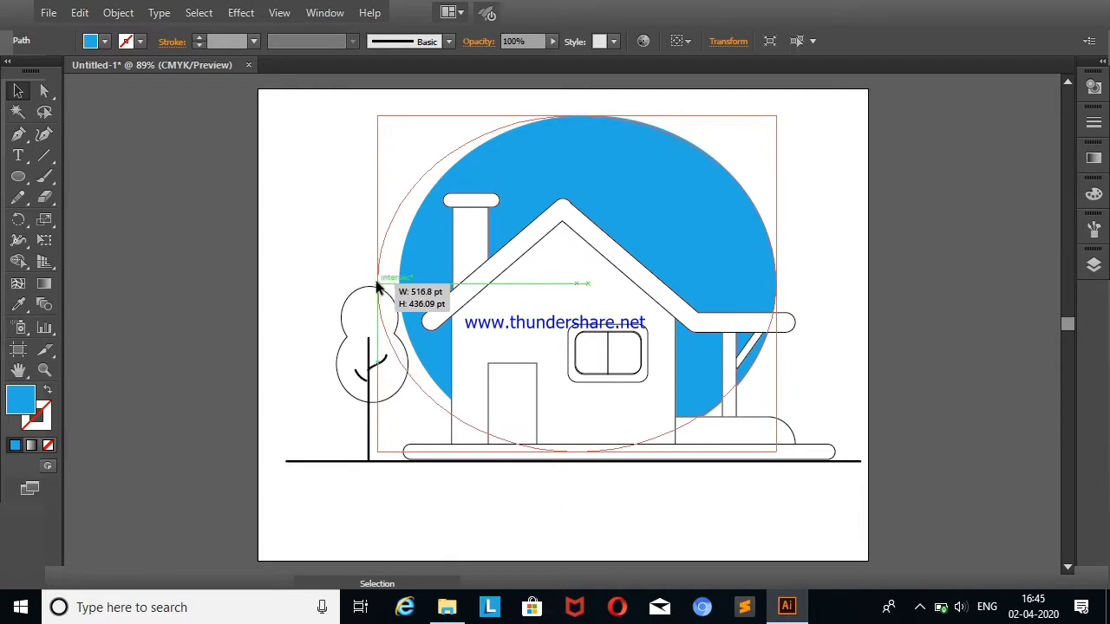
{"action": "left_click", "coordinate": [809, 200]}
{"action": "left_click", "coordinate": [693, 170]}
{"action": "left_click", "coordinate": [104, 41]}
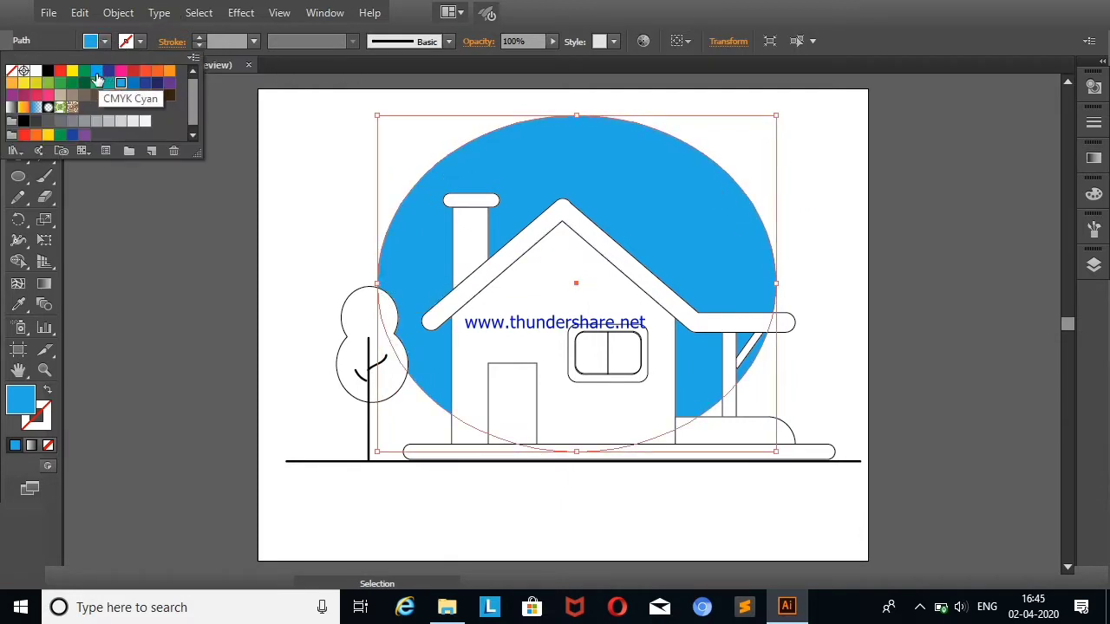
Change the ellipse fill to a slightly lighter blue in the Color Picker
{"action": "double_click", "coordinate": [20, 399]}
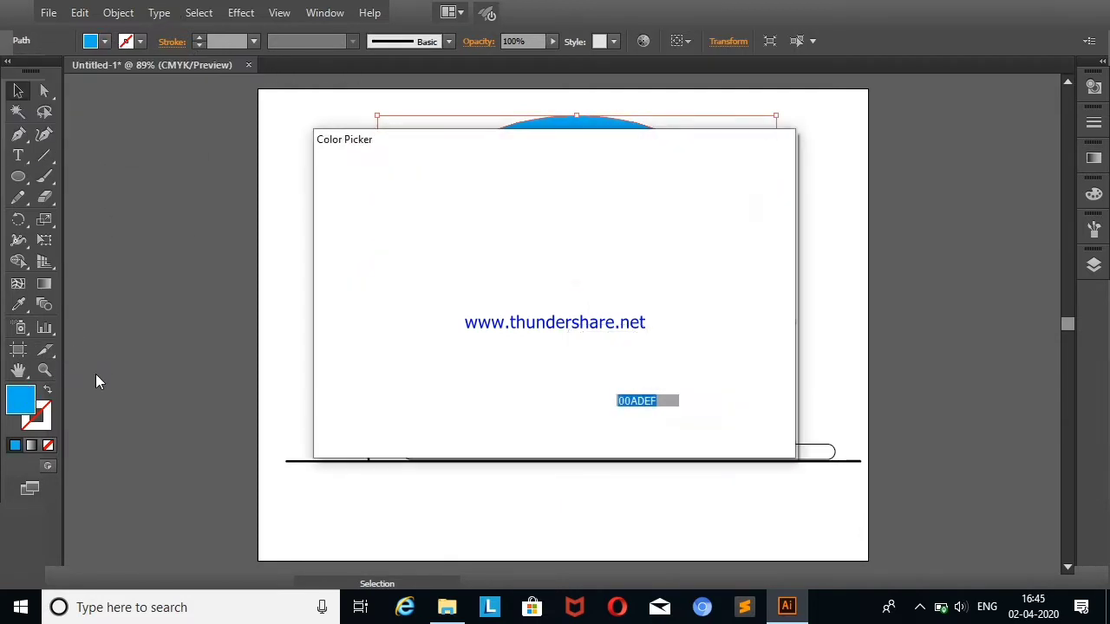
{"action": "left_click_drag", "start_coordinate": [543, 201], "coordinate": [520, 192]}
{"action": "left_click", "coordinate": [737, 193]}
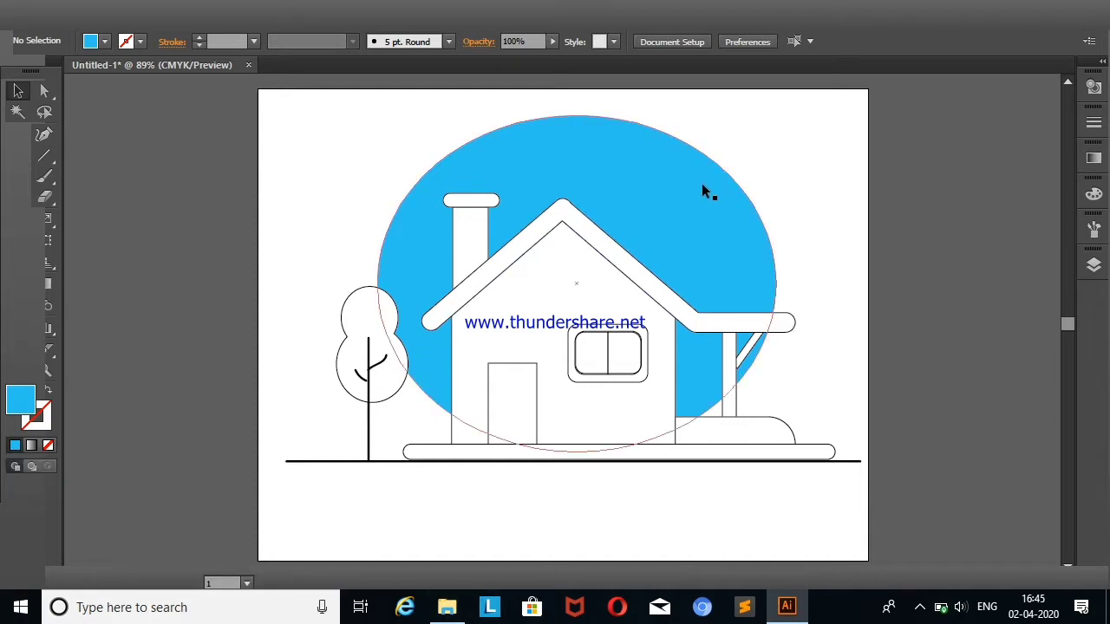
Narrow the ellipse to about 465 pt, recentre and stretch it, then delete it
{"action": "left_click", "coordinate": [660, 128]}
{"action": "left_click_drag", "start_coordinate": [776, 282], "coordinate": [737, 282]}
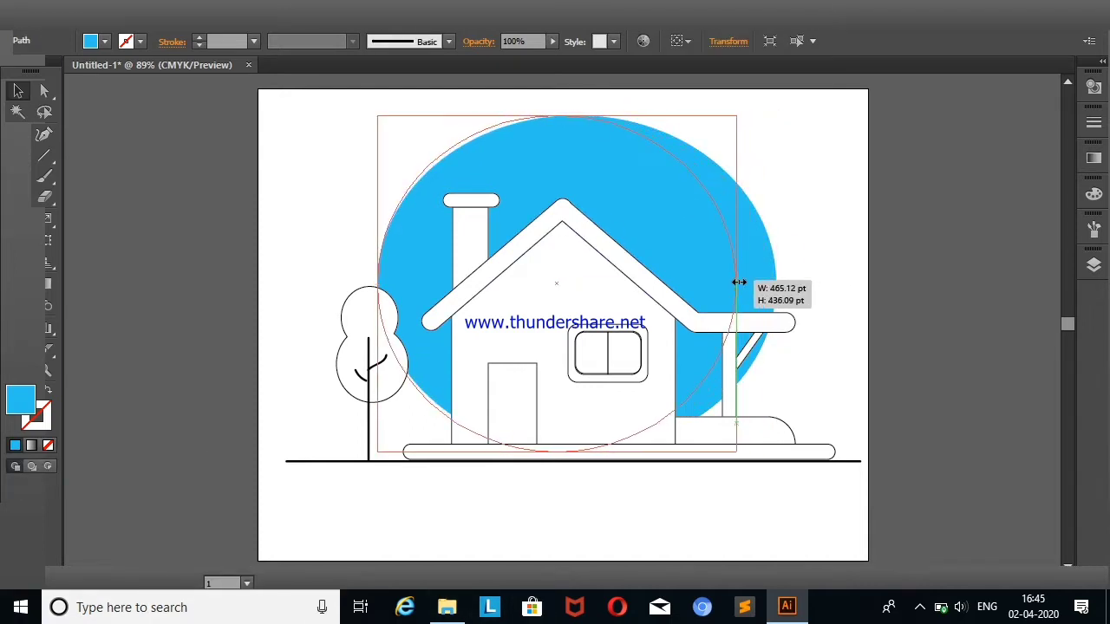
{"action": "left_click_drag", "start_coordinate": [655, 187], "coordinate": [666, 193]}
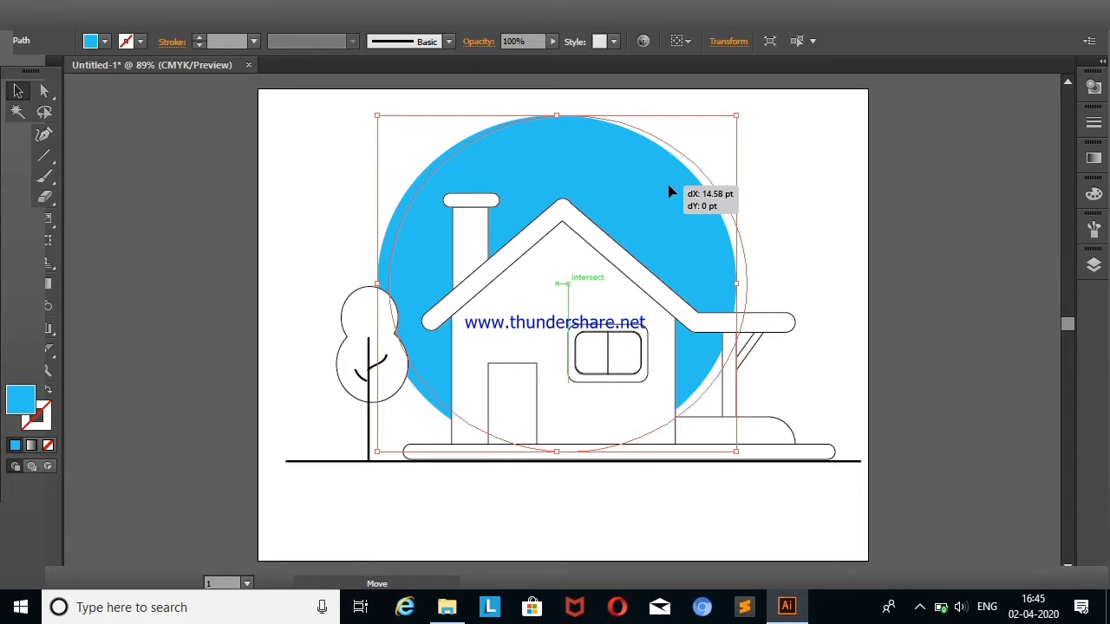
{"action": "left_click", "coordinate": [819, 185]}
{"action": "left_click", "coordinate": [619, 203]}
{"action": "mouse_move", "coordinate": [570, 451]}
{"action": "left_mouse_down"}
{"action": "mouse_move", "coordinate": [567, 472]}
{"action": "mouse_move", "coordinate": [570, 460]}
{"action": "left_mouse_up"}
{"action": "left_click", "coordinate": [796, 226]}
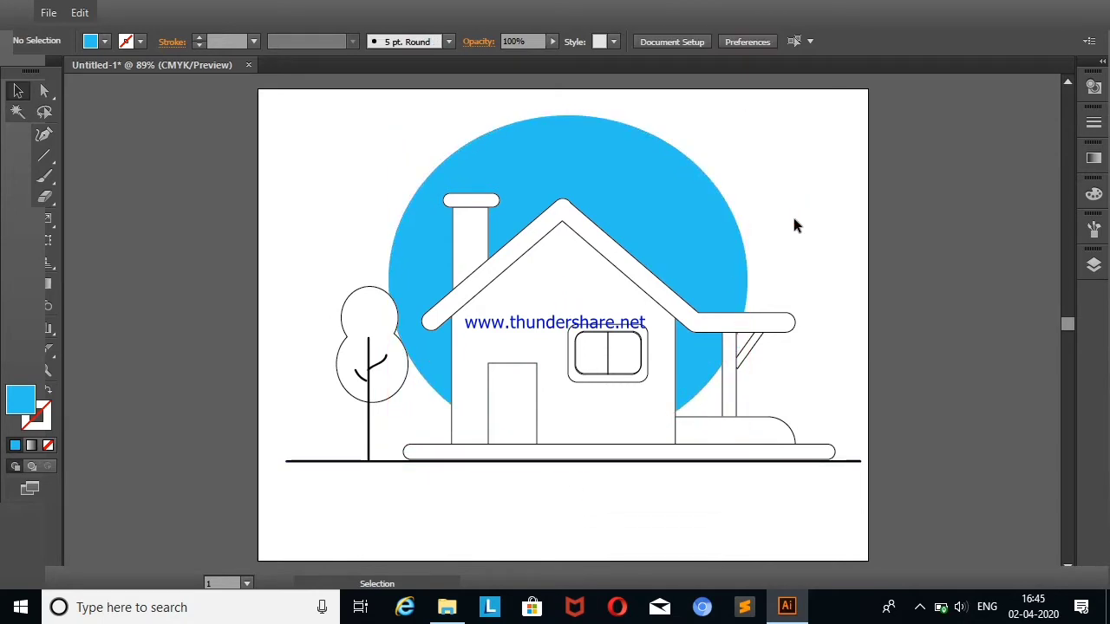
{"action": "left_click", "coordinate": [713, 207]}
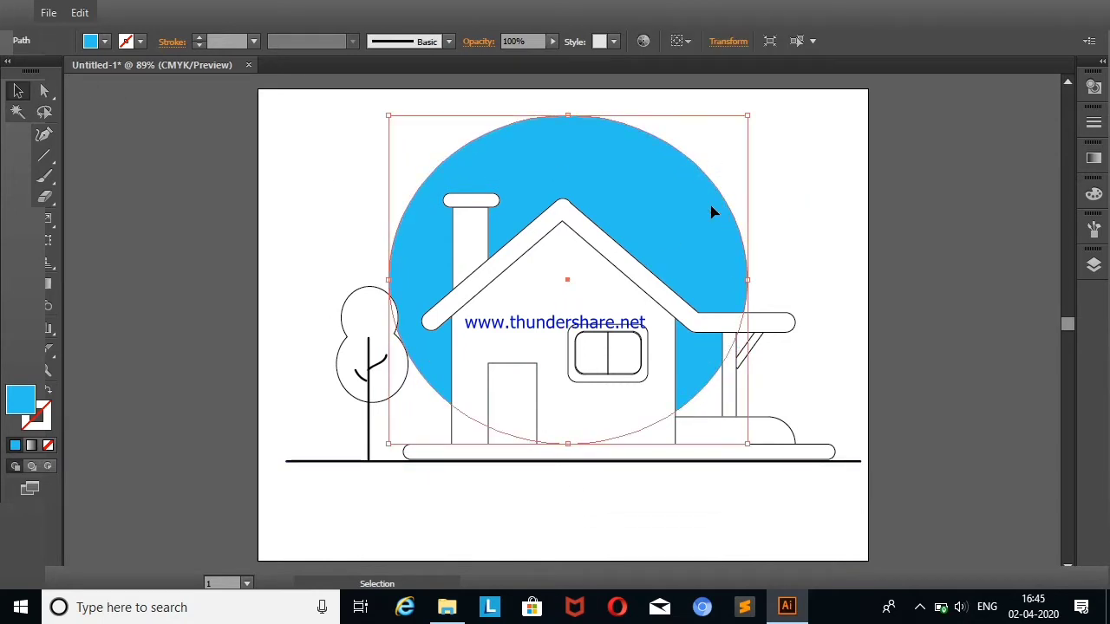
{"action": "key", "text": "Delete"}
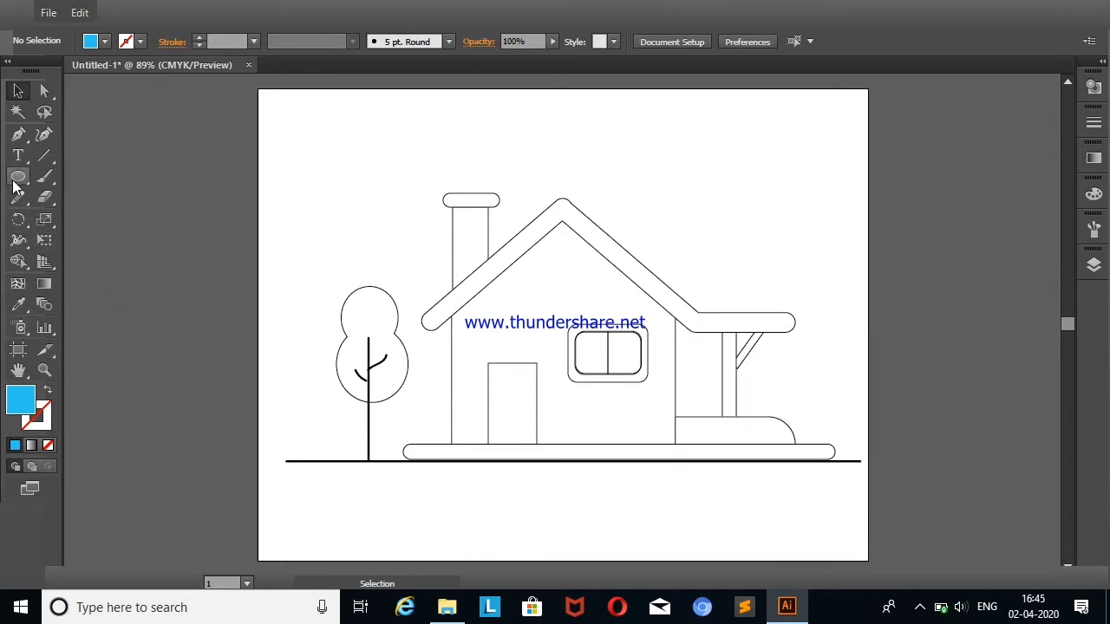
Draw a closed wavy bush outline with the Curvature Tool left of the artboard
{"action": "left_click", "coordinate": [45, 136]}
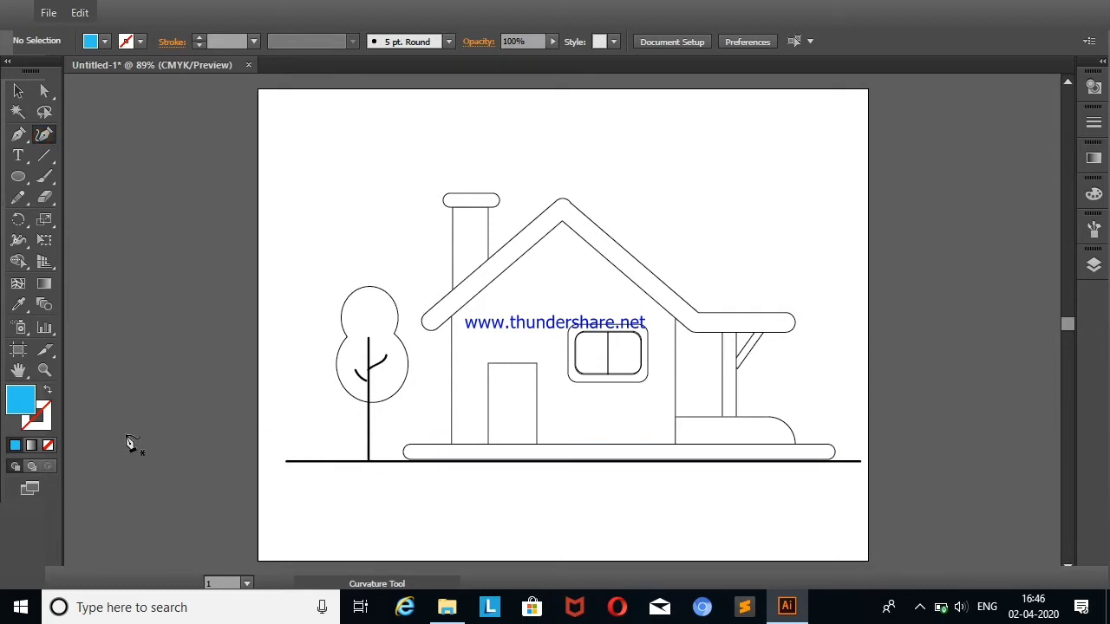
{"action": "left_click", "coordinate": [163, 468]}
{"action": "left_click", "coordinate": [174, 434]}
{"action": "left_click", "coordinate": [215, 462]}
{"action": "left_click", "coordinate": [234, 427]}
{"action": "left_click", "coordinate": [258, 442]}
{"action": "left_click", "coordinate": [268, 464]}
{"action": "left_click", "coordinate": [280, 408]}
{"action": "left_click", "coordinate": [346, 428]}
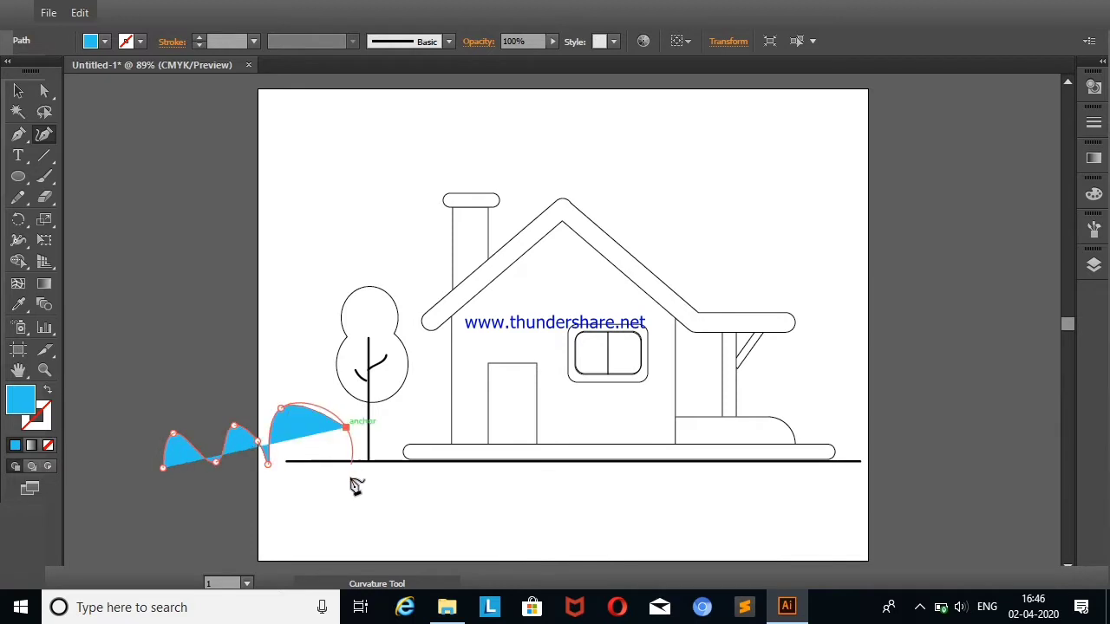
{"action": "left_click", "coordinate": [338, 481]}
{"action": "left_click", "coordinate": [163, 469]}
{"action": "left_click", "coordinate": [18, 90]}
{"action": "left_click", "coordinate": [227, 514]}
Remove a stray curve point and flatten the bush's bottom curve
{"action": "key", "text": "shift+grave"}
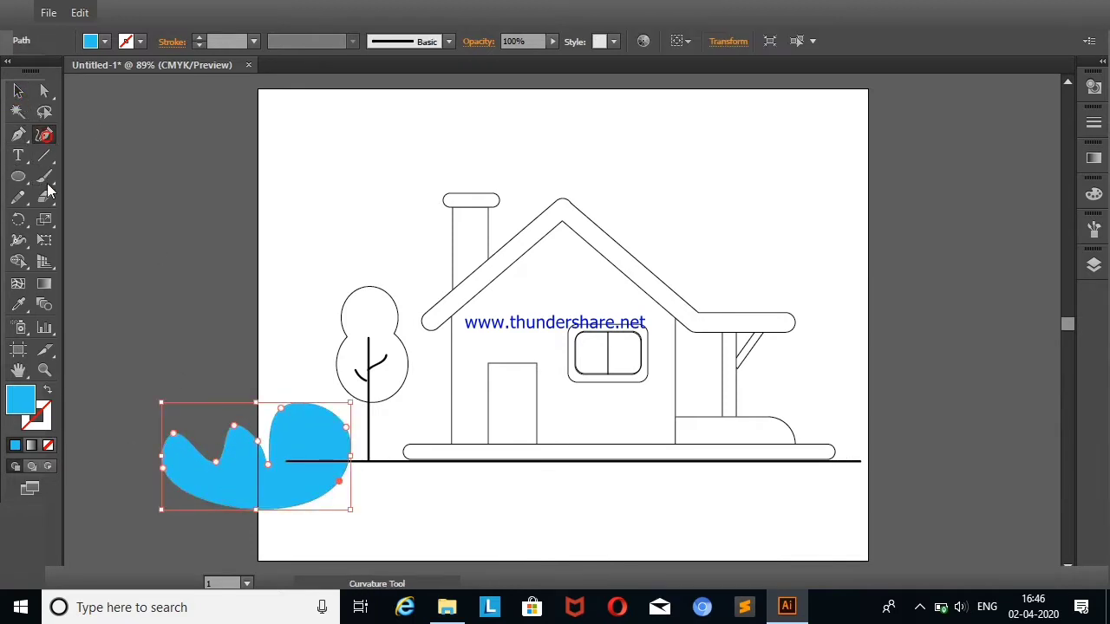
{"action": "right_click", "coordinate": [247, 511]}
{"action": "left_click", "coordinate": [200, 60]}
{"action": "left_click_drag", "start_coordinate": [337, 486], "coordinate": [337, 478]}
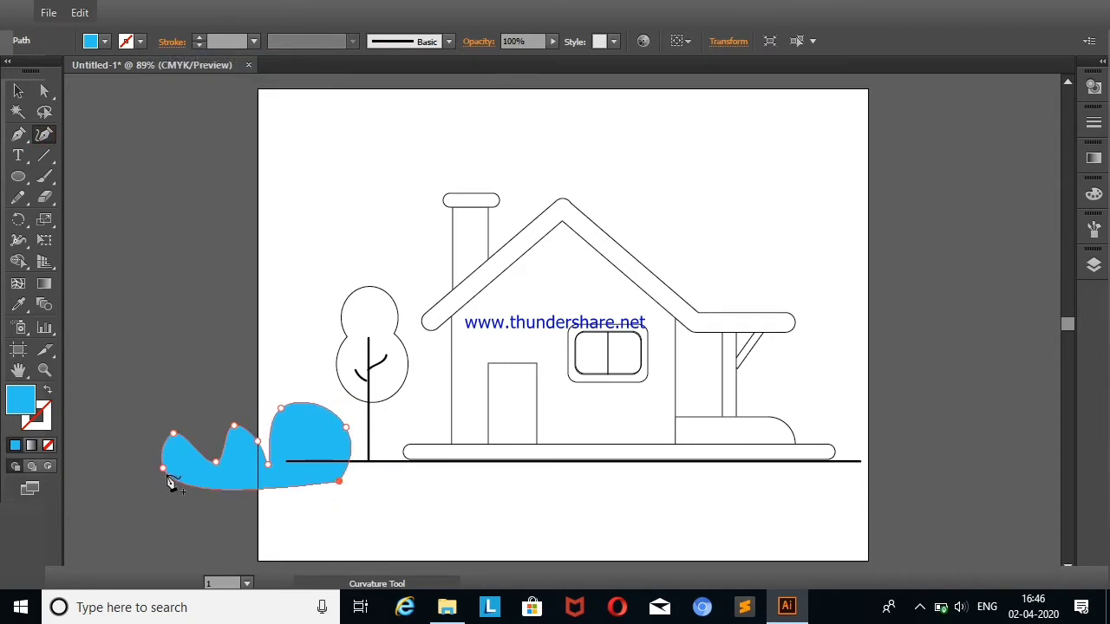
{"action": "left_click", "coordinate": [18, 90]}
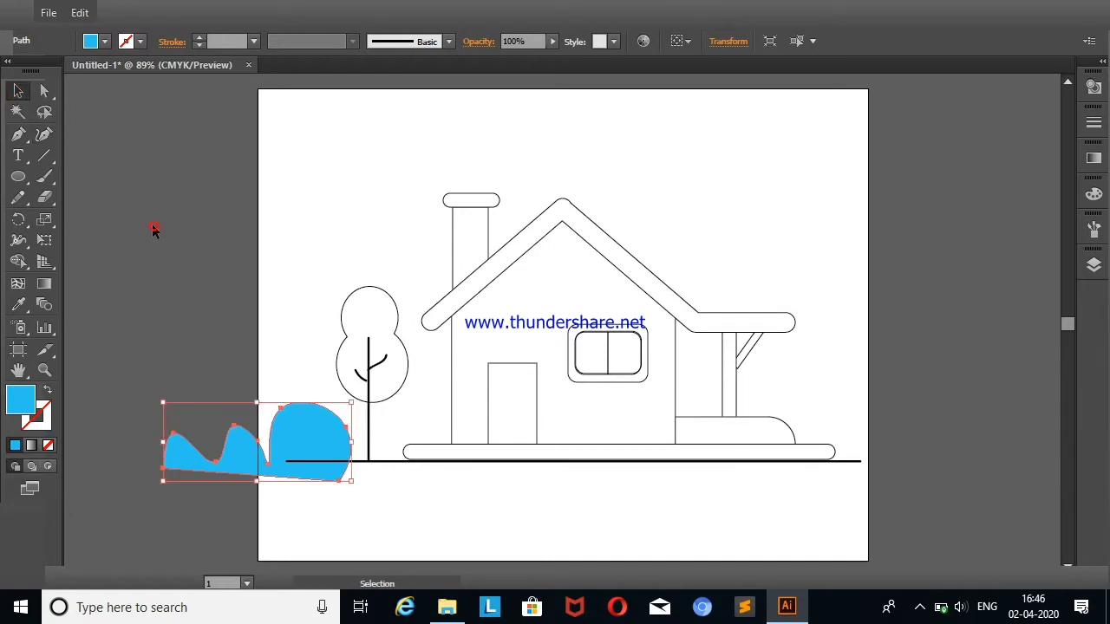
{"action": "left_click", "coordinate": [154, 228]}
Scale the bush down, move it beside the tree, and reshape its lower-right corner
{"action": "left_click_drag", "start_coordinate": [306, 440], "coordinate": [229, 400]}
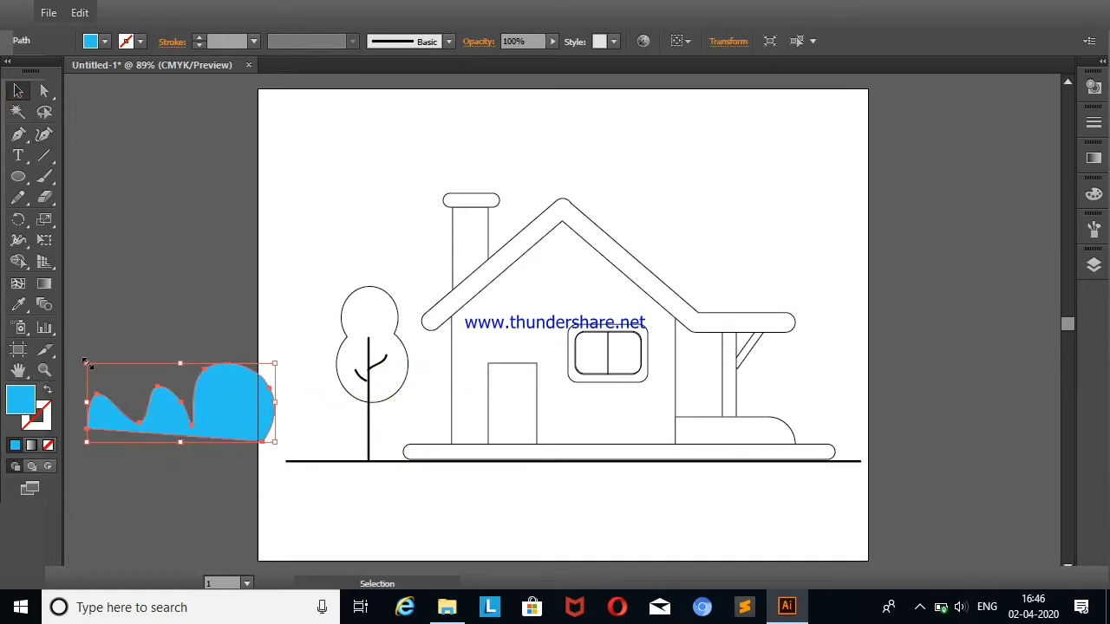
{"action": "left_click_drag", "start_coordinate": [86, 363], "coordinate": [161, 395]}
{"action": "mouse_move", "coordinate": [231, 416]}
{"action": "left_mouse_down"}
{"action": "mouse_move", "coordinate": [412, 447]}
{"action": "mouse_move", "coordinate": [427, 434]}
{"action": "left_mouse_up"}
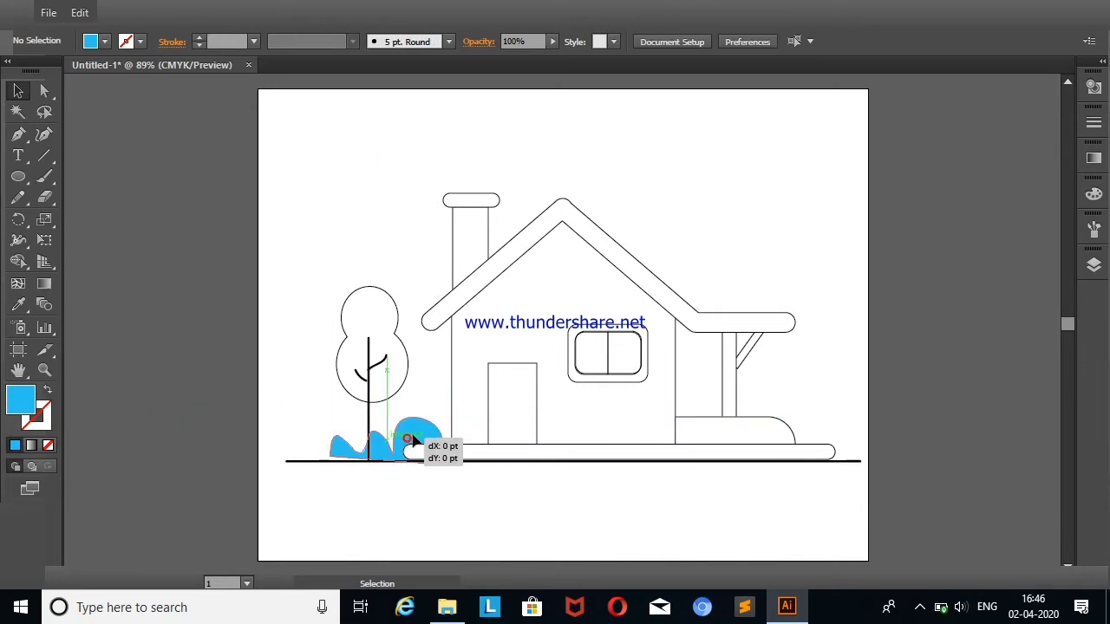
{"action": "left_click", "coordinate": [44, 133]}
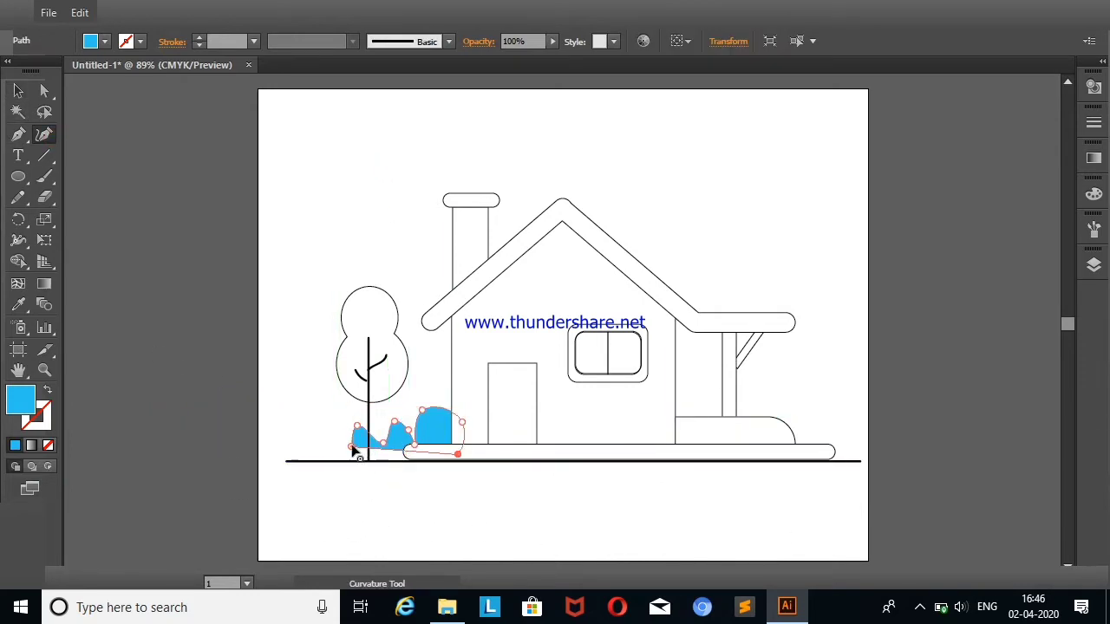
{"action": "left_click", "coordinate": [459, 460]}
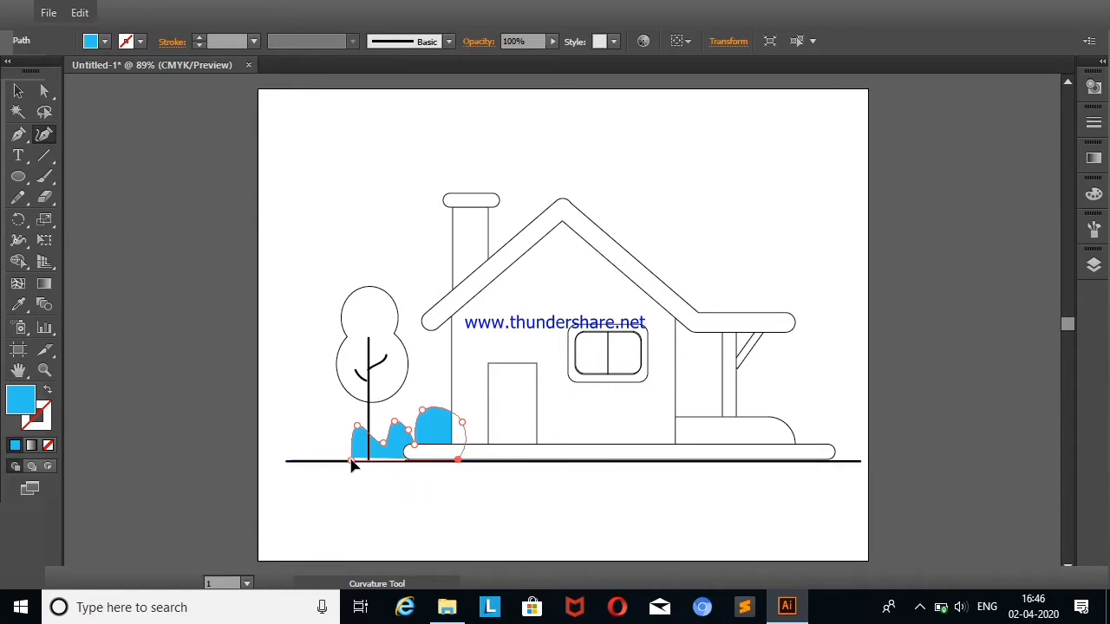
{"action": "left_click", "coordinate": [18, 95]}
{"action": "left_click", "coordinate": [345, 427]}
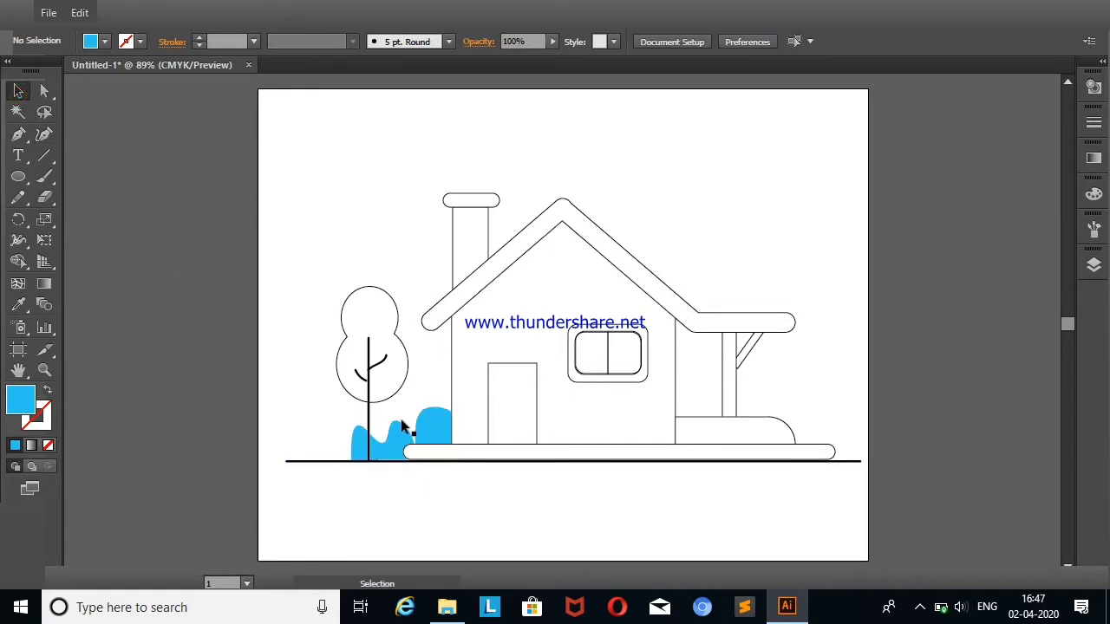
{"action": "left_click", "coordinate": [369, 405]}
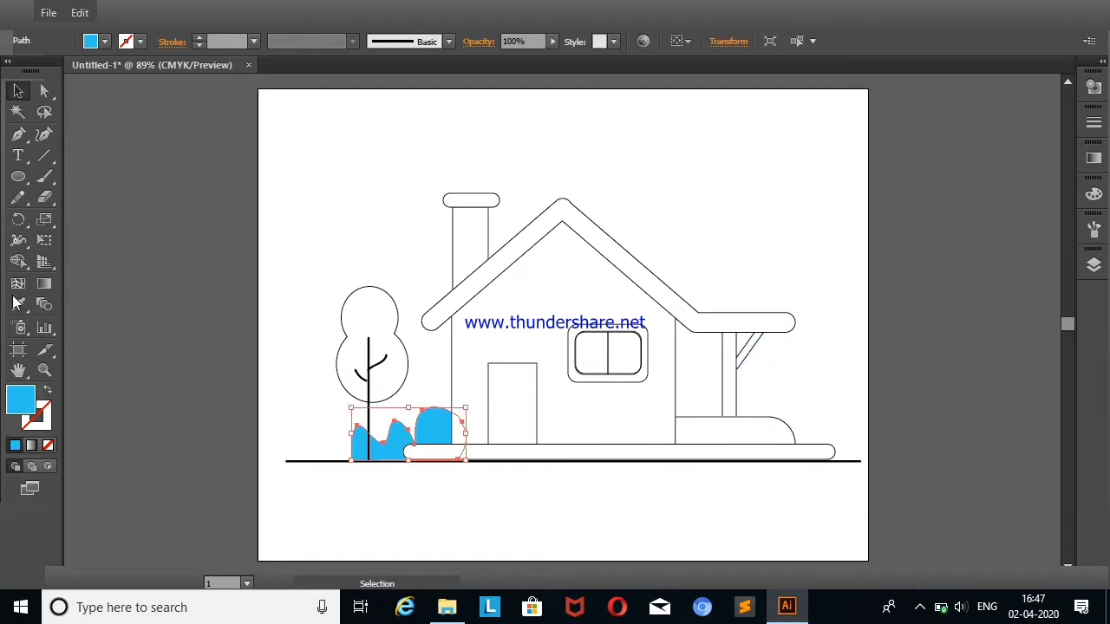
{"action": "left_click", "coordinate": [44, 134]}
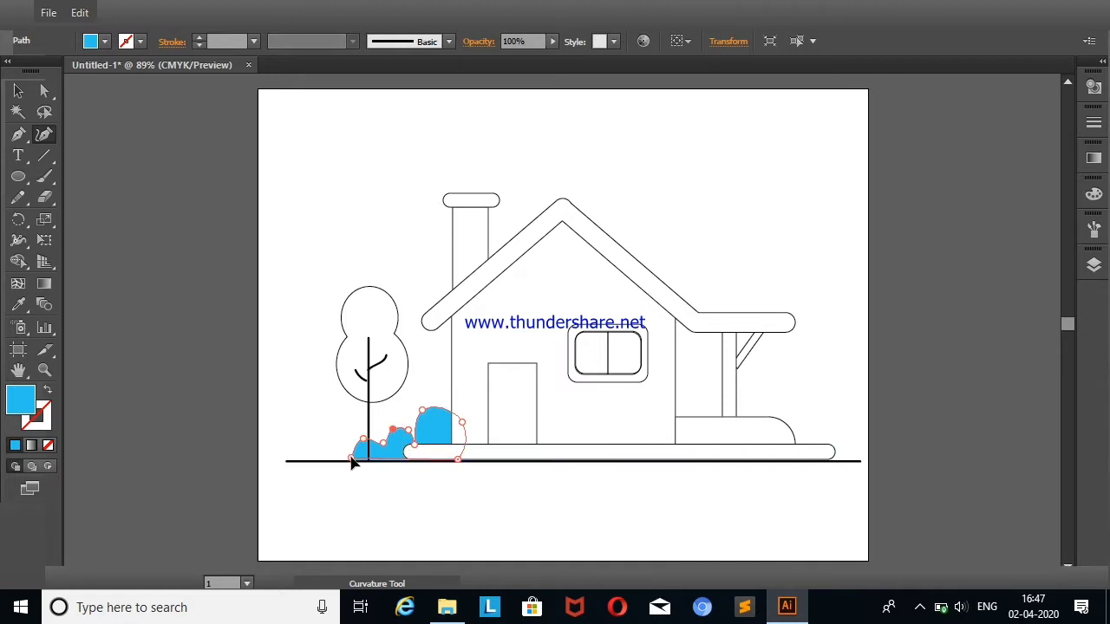
{"action": "left_click", "coordinate": [17, 90]}
{"action": "left_click", "coordinate": [174, 223]}
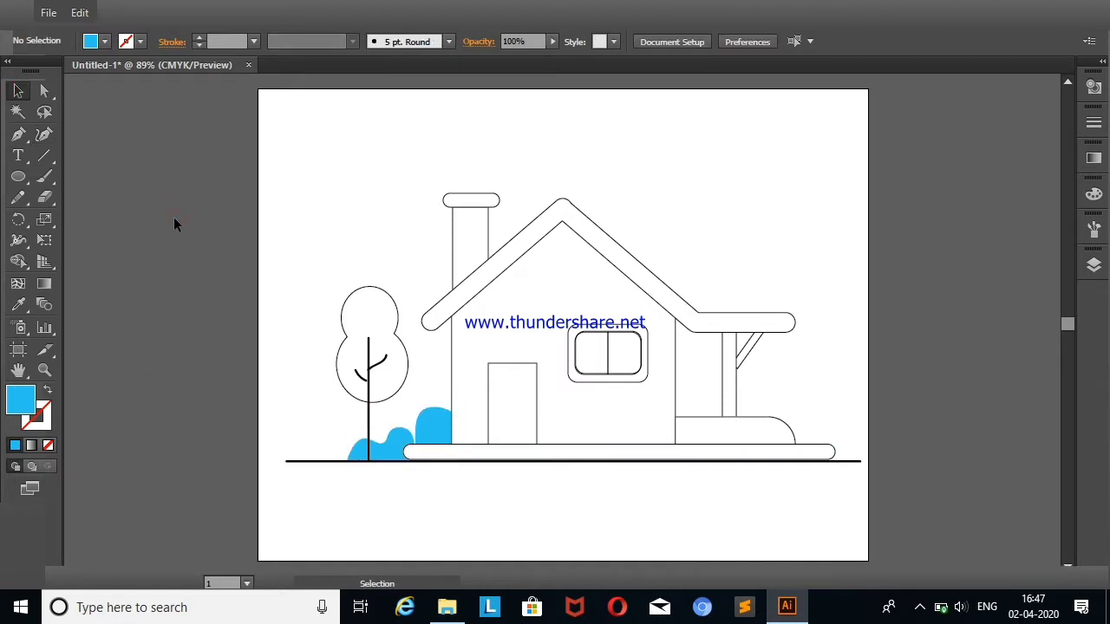
Fill the bush with green
{"action": "left_click", "coordinate": [379, 434]}
{"action": "left_click", "coordinate": [102, 41]}
{"action": "left_click", "coordinate": [77, 92]}
{"action": "left_click", "coordinate": [354, 489]}
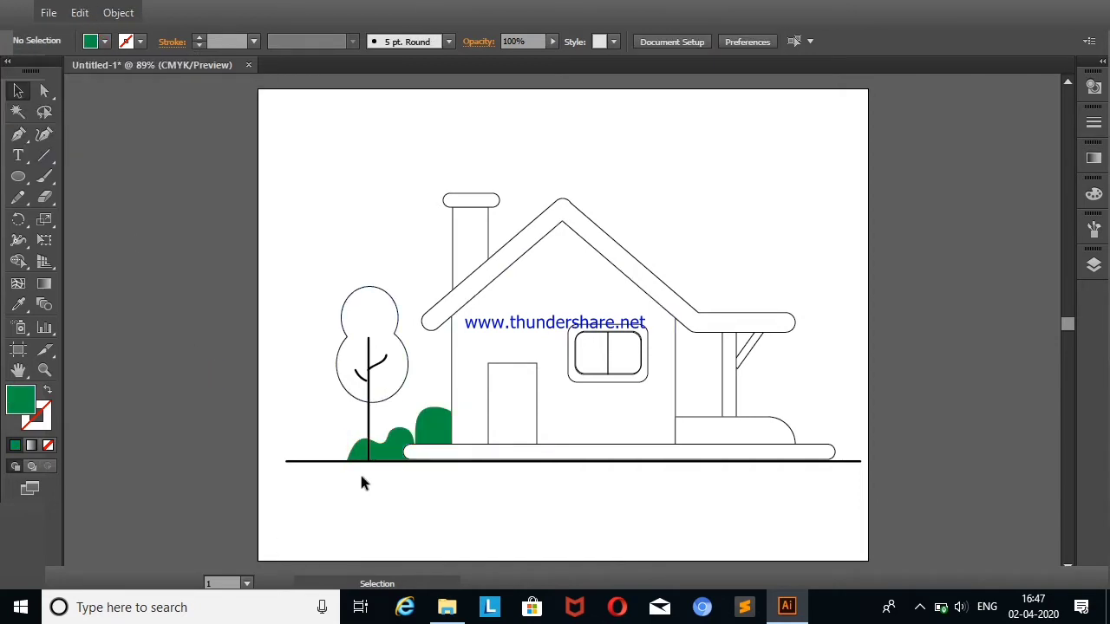
{"action": "left_click", "coordinate": [45, 134]}
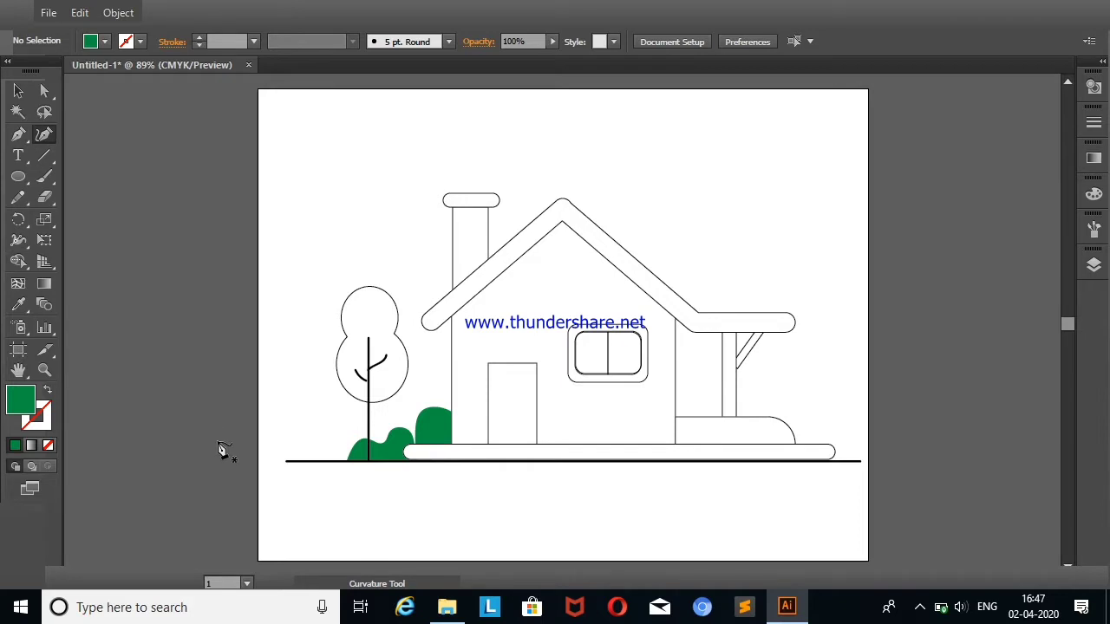
Draw a second closed bush outline left of the artboard
{"action": "left_click", "coordinate": [112, 342]}
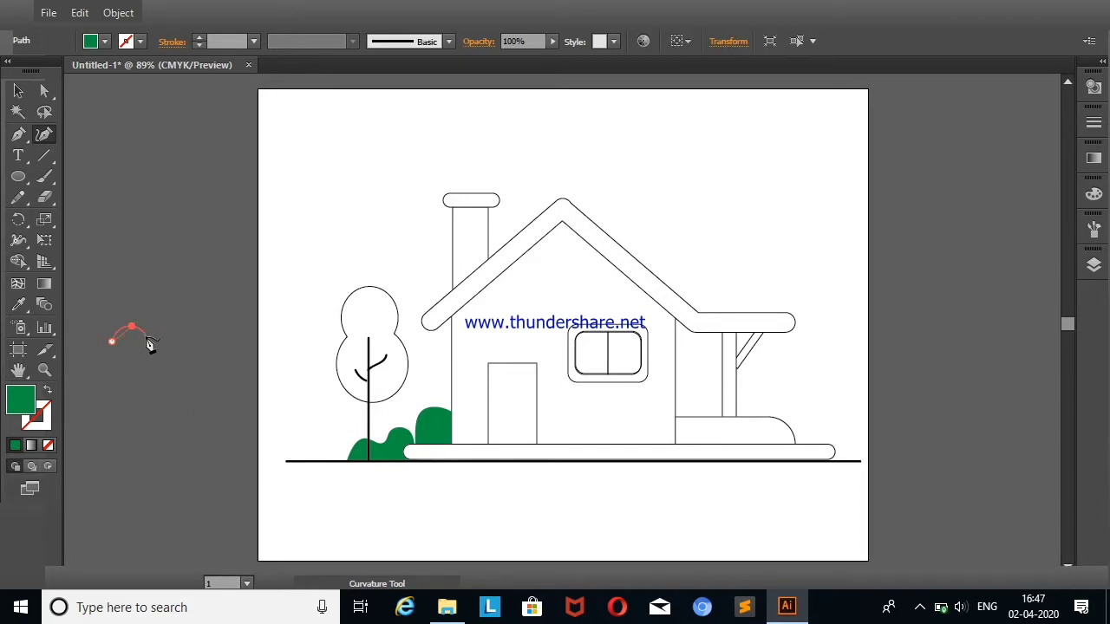
{"action": "left_click", "coordinate": [226, 344]}
{"action": "left_click", "coordinate": [190, 367]}
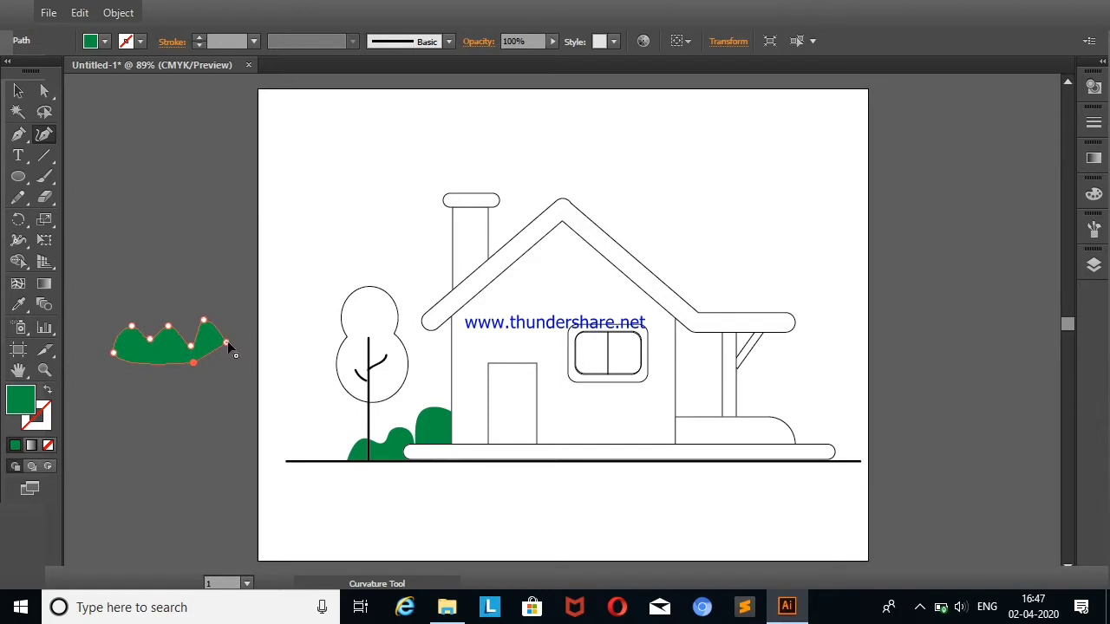
{"action": "key", "text": "v"}
Move the bush onto the scene and undo an accidental house-shape move
{"action": "left_click", "coordinate": [117, 271]}
{"action": "mouse_move", "coordinate": [169, 342]}
{"action": "left_mouse_down"}
{"action": "mouse_move", "coordinate": [557, 451]}
{"action": "mouse_move", "coordinate": [597, 424]}
{"action": "mouse_move", "coordinate": [195, 447]}
{"action": "left_mouse_up"}
{"action": "right_click", "coordinate": [317, 211]}
{"action": "left_click", "coordinate": [382, 221]}
Move the bush path from Layer 2 into Layer 1 above the house
{"action": "left_click", "coordinate": [1093, 266]}
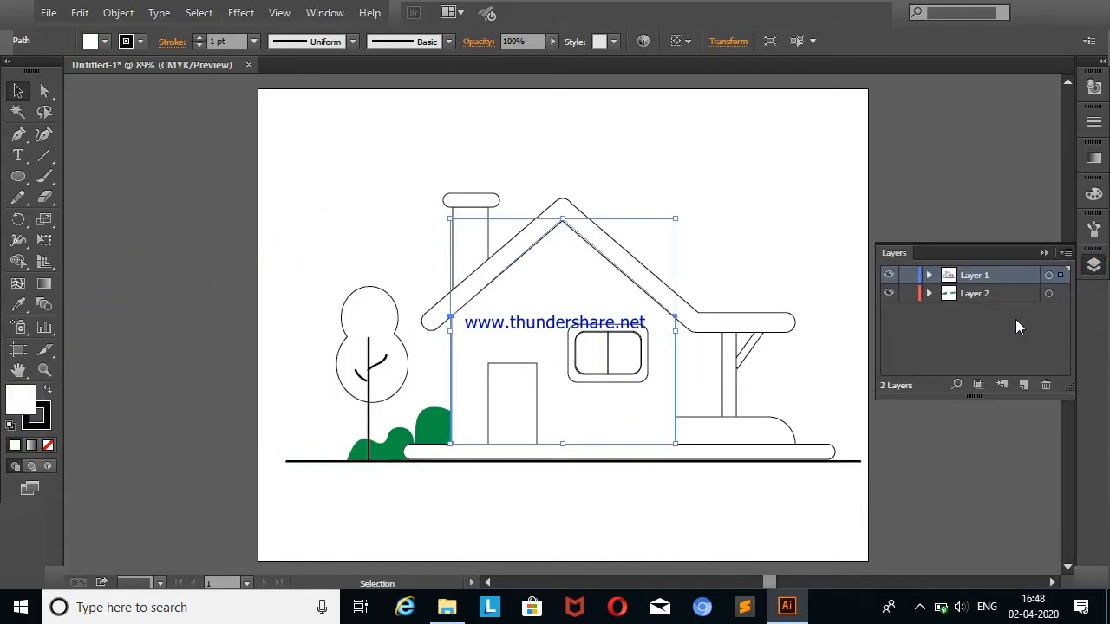
{"action": "left_click", "coordinate": [927, 276]}
{"action": "left_click", "coordinate": [930, 294]}
{"action": "left_click_drag", "start_coordinate": [990, 316], "coordinate": [988, 277]}
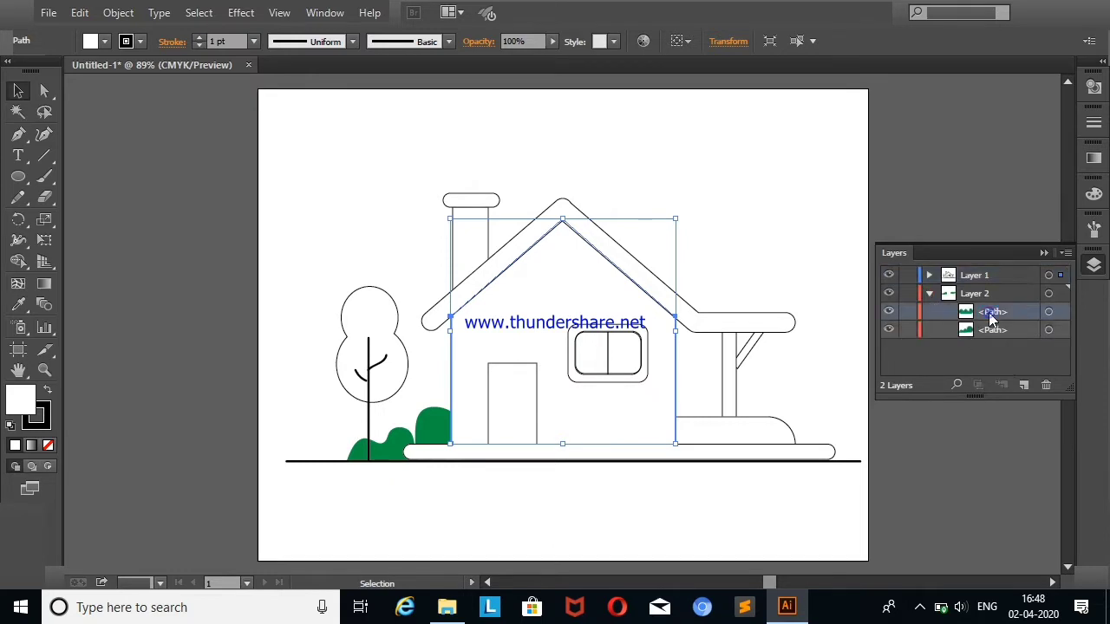
{"action": "left_click", "coordinate": [825, 258]}
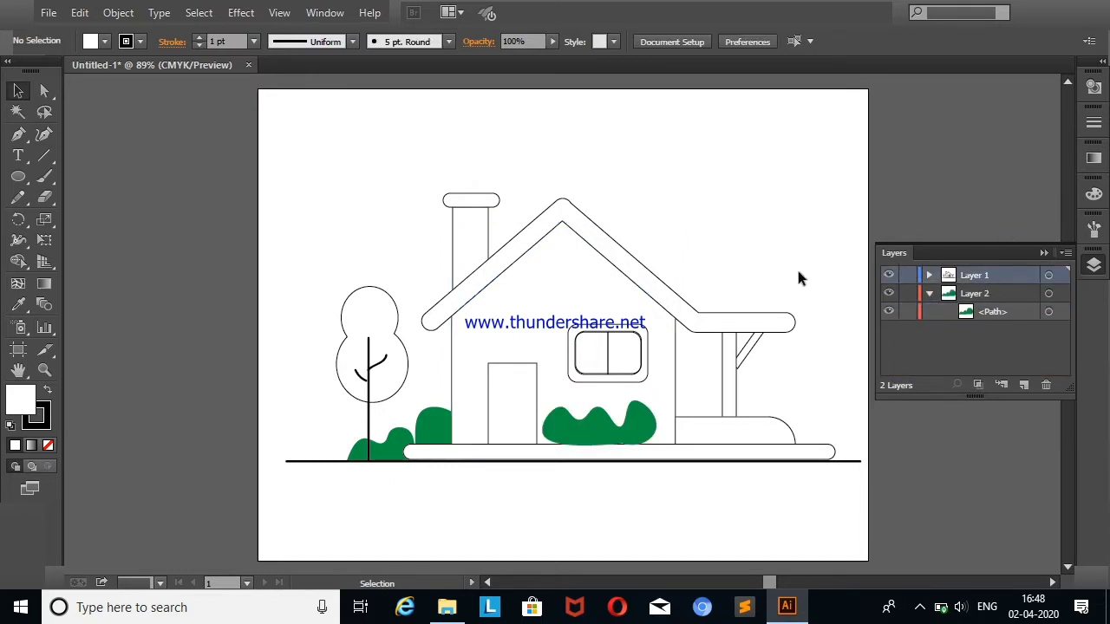
Shrink the bush proportionally and position it at the house base
{"action": "left_click", "coordinate": [646, 423]}
{"action": "left_click_drag", "start_coordinate": [657, 402], "coordinate": [588, 427]}
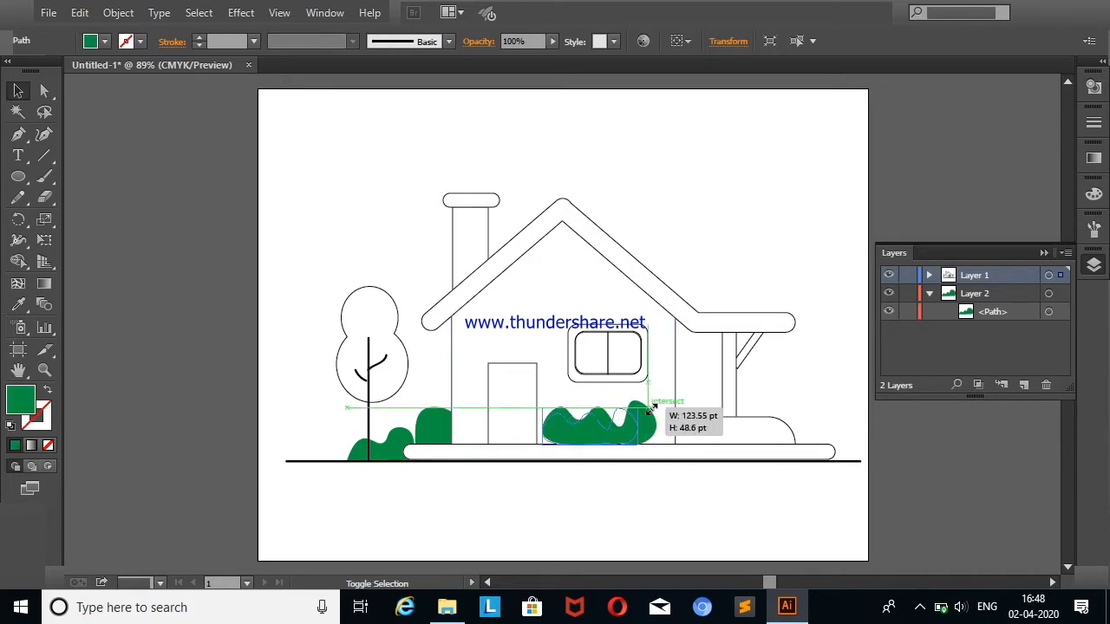
{"action": "left_click", "coordinate": [745, 278]}
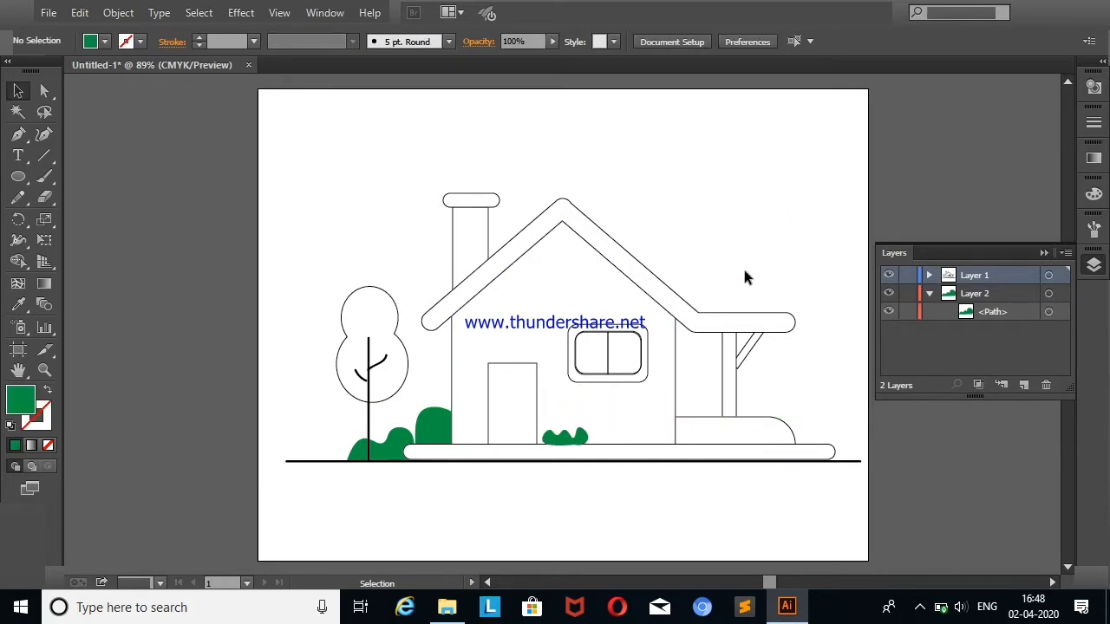
{"action": "left_click", "coordinate": [572, 440]}
{"action": "left_click", "coordinate": [745, 448]}
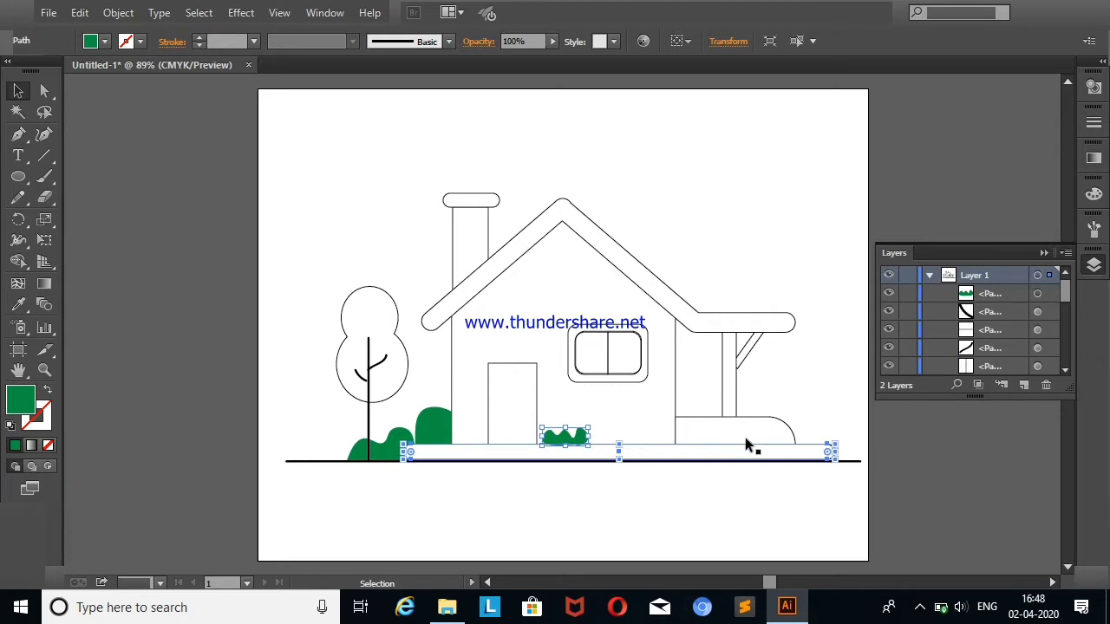
{"action": "mouse_move", "coordinate": [1063, 291]}
{"action": "left_mouse_down"}
{"action": "mouse_move", "coordinate": [1059, 378]}
{"action": "mouse_move", "coordinate": [1058, 298]}
{"action": "mouse_move", "coordinate": [1014, 358]}
{"action": "left_mouse_up"}
{"action": "left_click", "coordinate": [1043, 253]}
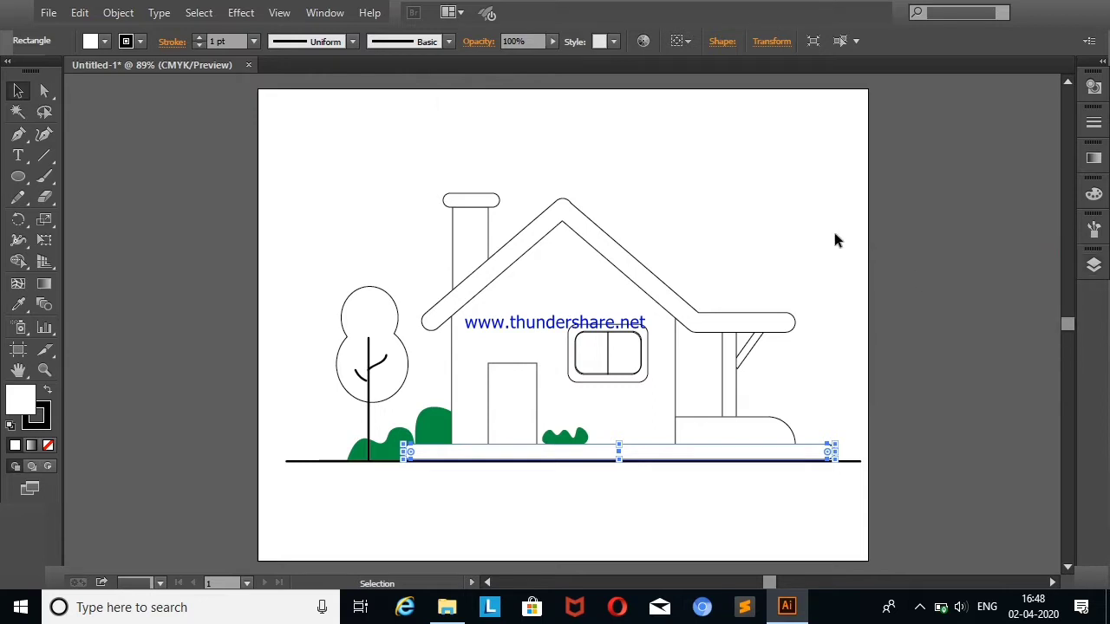
Place a copy of the small bush right beside the original and nudge it
{"action": "left_click", "coordinate": [815, 399]}
{"action": "left_click_drag", "start_coordinate": [576, 440], "coordinate": [632, 442]}
{"action": "left_click", "coordinate": [787, 227]}
{"action": "left_click", "coordinate": [572, 448]}
{"action": "left_click", "coordinate": [775, 169]}
{"action": "left_click_drag", "start_coordinate": [568, 438], "coordinate": [572, 438]}
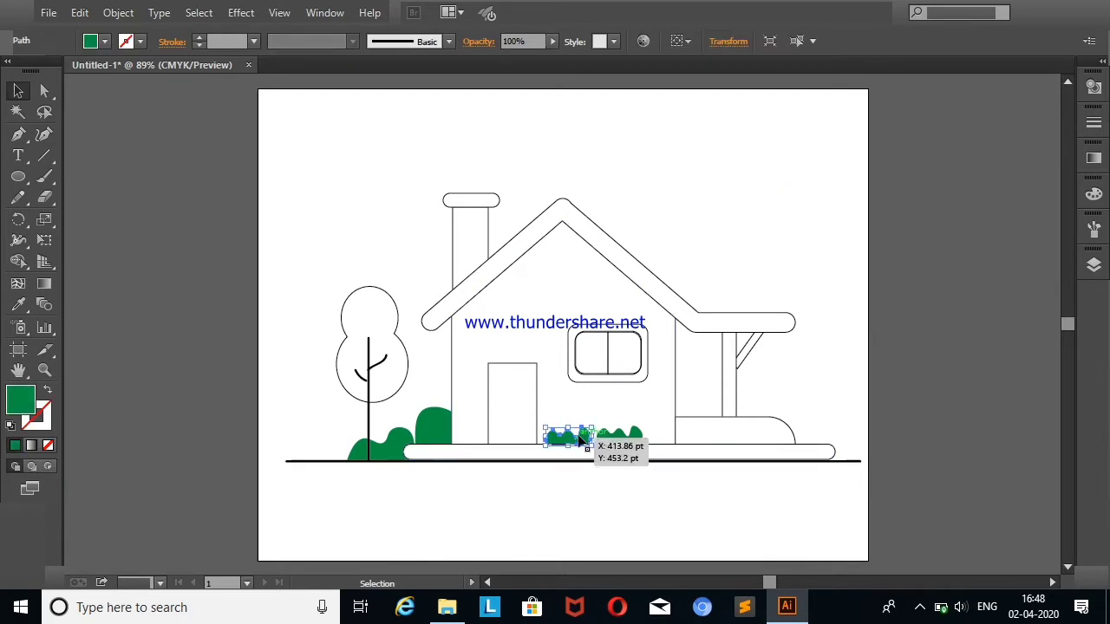
{"action": "left_click", "coordinate": [727, 171]}
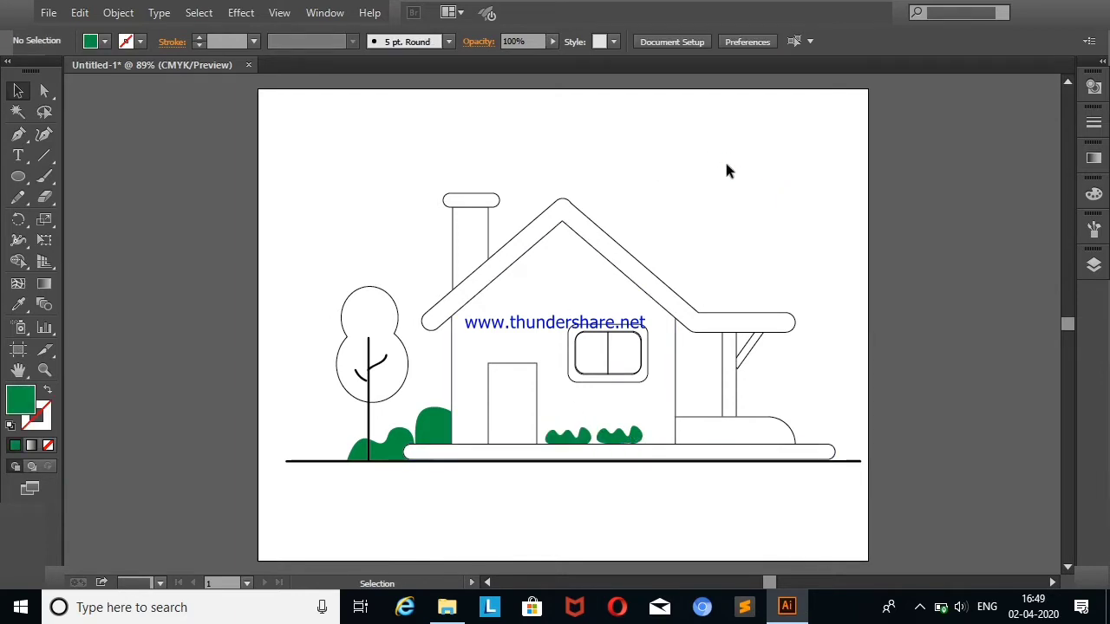
Draw a small door knob on the door with white fill and black outline
{"action": "left_click", "coordinate": [17, 176]}
{"action": "left_click_drag", "start_coordinate": [493, 404], "coordinate": [505, 412]}
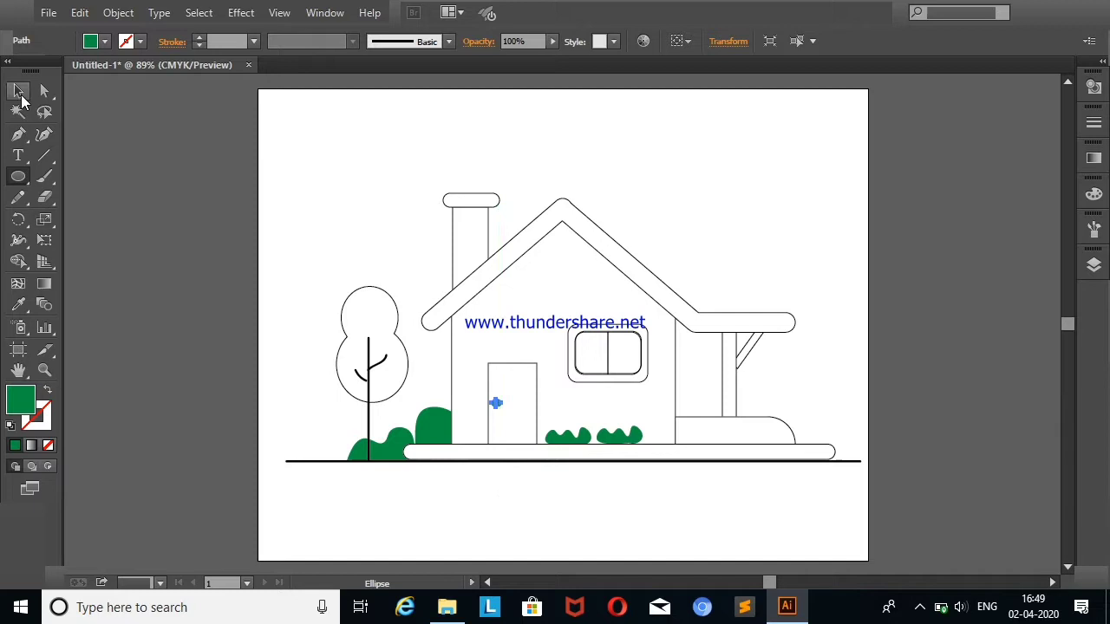
{"action": "left_click", "coordinate": [18, 91]}
{"action": "left_click", "coordinate": [533, 426]}
{"action": "left_click", "coordinate": [495, 403]}
{"action": "left_click", "coordinate": [104, 41]}
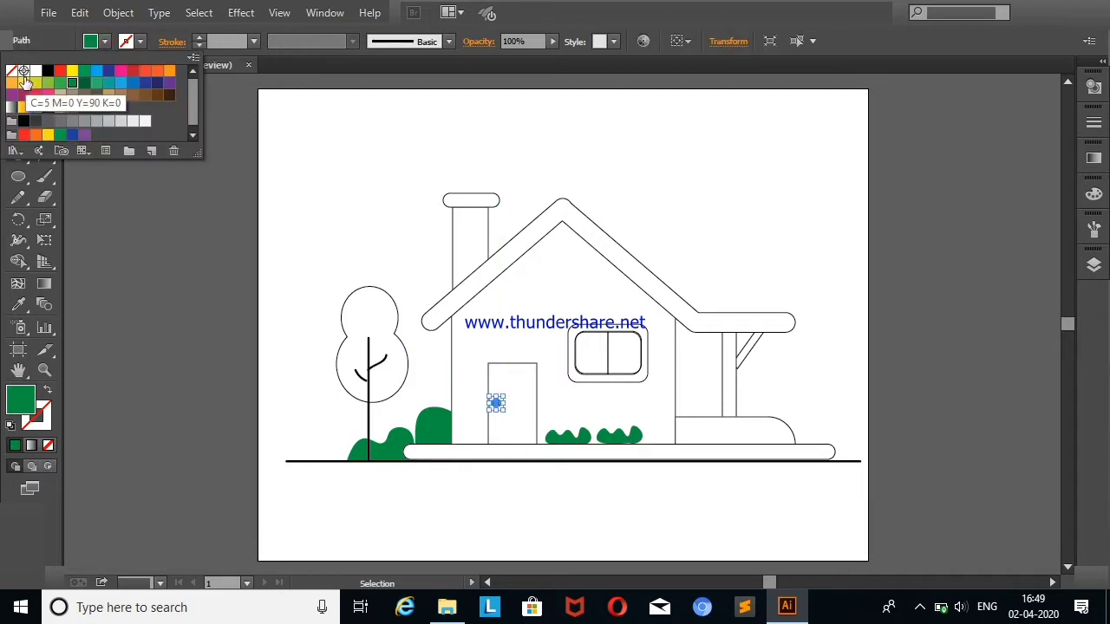
{"action": "left_click", "coordinate": [27, 84]}
{"action": "left_click", "coordinate": [258, 354]}
{"action": "left_click", "coordinate": [498, 403]}
{"action": "left_click", "coordinate": [140, 41]}
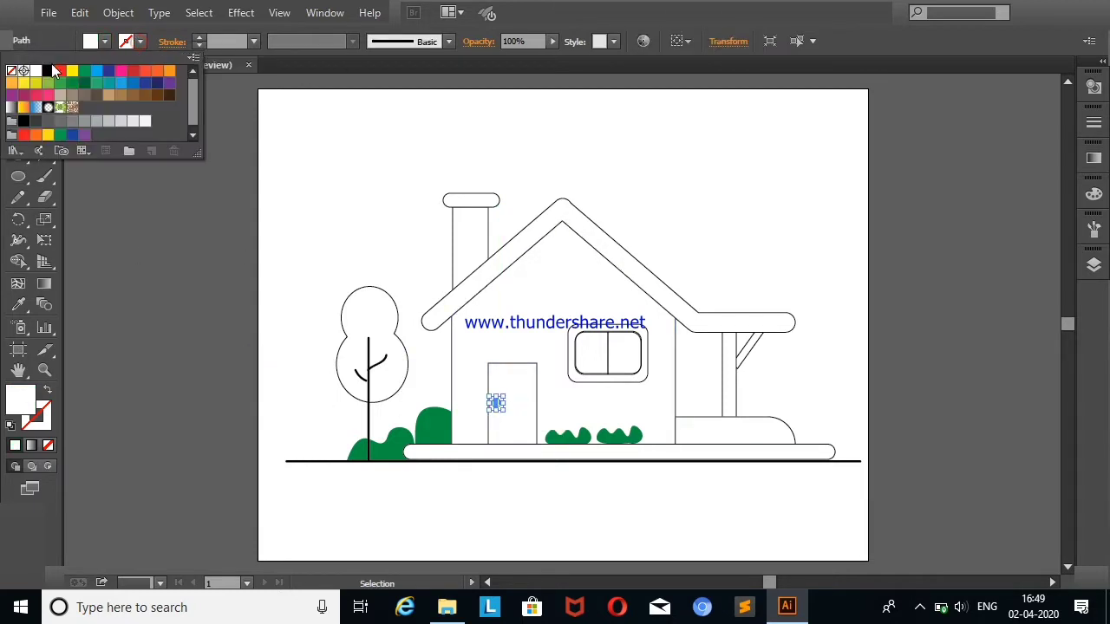
{"action": "left_click", "coordinate": [43, 76]}
{"action": "left_click", "coordinate": [280, 344]}
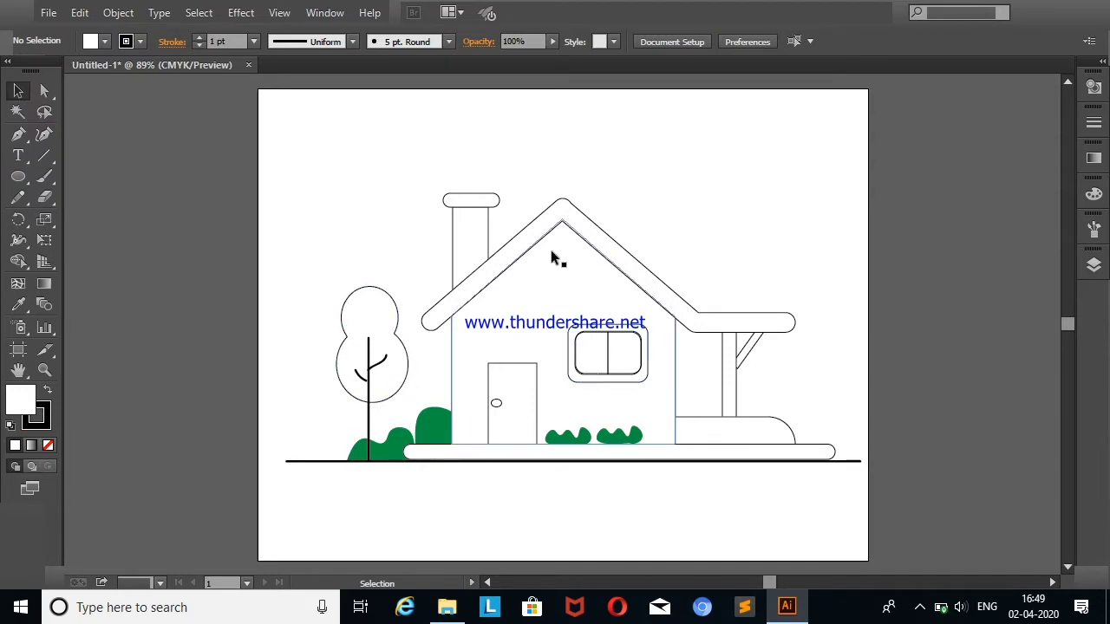
Draw three overlapping circles and merge them into one cloud with the Shape Builder
{"action": "left_click", "coordinate": [18, 176]}
{"action": "left_click_drag", "start_coordinate": [653, 157], "coordinate": [692, 181]}
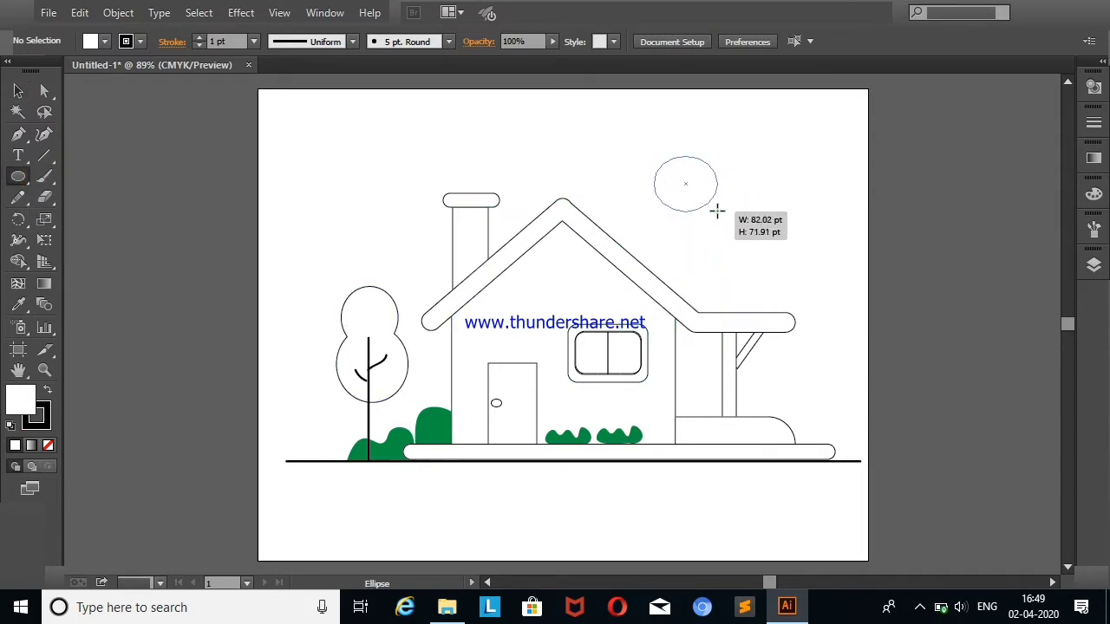
{"action": "key", "text": "v"}
{"action": "left_click", "coordinate": [650, 174]}
{"action": "left_click_drag", "start_coordinate": [673, 176], "coordinate": [682, 176]}
{"action": "left_click", "coordinate": [738, 157]}
{"action": "left_click", "coordinate": [19, 176]}
{"action": "mouse_move", "coordinate": [115, 201]}
{"action": "left_mouse_down"}
{"action": "mouse_move", "coordinate": [160, 210]}
{"action": "mouse_move", "coordinate": [201, 244]}
{"action": "left_mouse_up"}
{"action": "key", "text": "v"}
{"action": "left_click_drag", "start_coordinate": [84, 178], "coordinate": [208, 260]}
{"action": "left_click", "coordinate": [18, 261]}
{"action": "mouse_move", "coordinate": [128, 221]}
{"action": "left_mouse_down"}
{"action": "mouse_move", "coordinate": [191, 234]}
{"action": "mouse_move", "coordinate": [724, 193]}
{"action": "left_mouse_up"}
Move the cloud beside the sun, shrink it, and nudge it just right of the sun
{"action": "left_click", "coordinate": [17, 91]}
{"action": "left_click", "coordinate": [156, 143]}
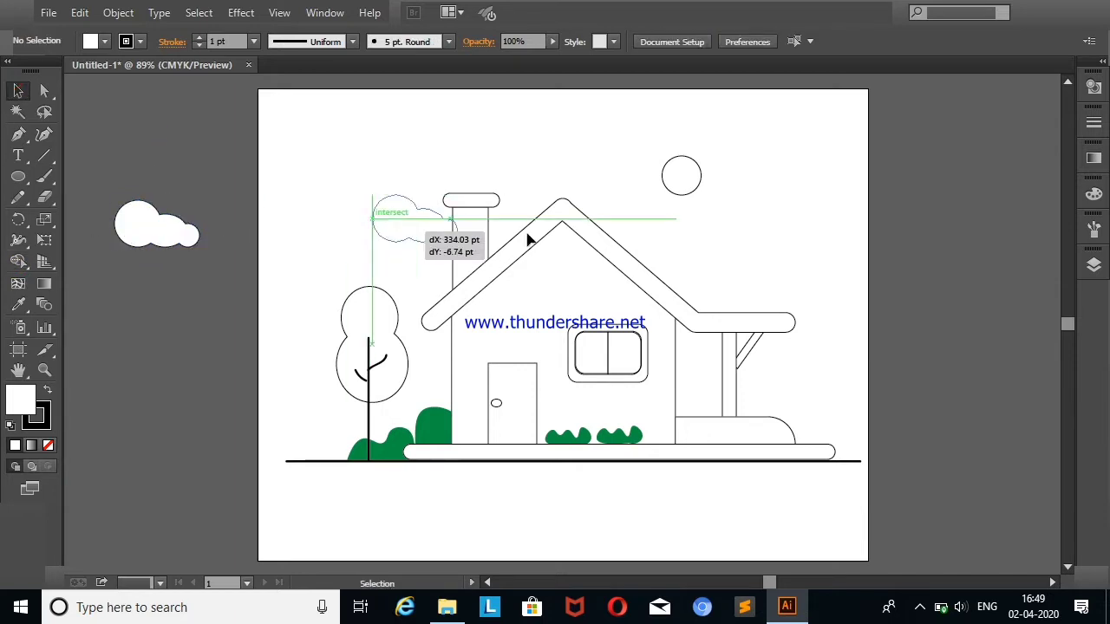
{"action": "left_click", "coordinate": [786, 181]}
{"action": "key", "text": "ctrl+z"}
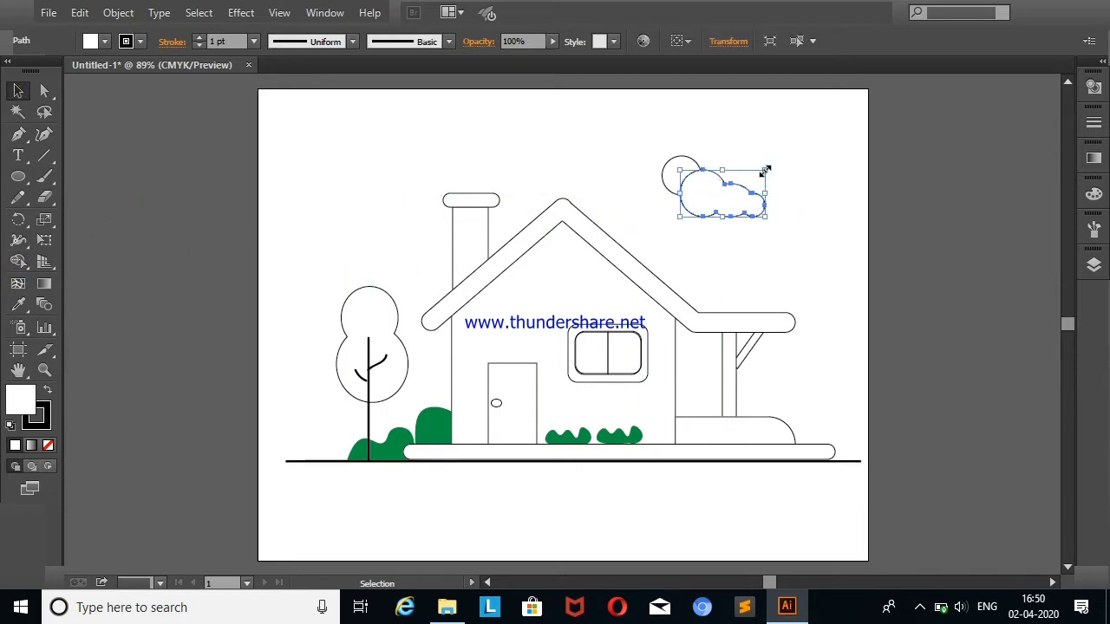
{"action": "mouse_move", "coordinate": [764, 170]}
{"action": "left_mouse_down"}
{"action": "mouse_move", "coordinate": [720, 179]}
{"action": "mouse_move", "coordinate": [703, 198]}
{"action": "mouse_move", "coordinate": [721, 197]}
{"action": "left_mouse_up"}
{"action": "left_click", "coordinate": [726, 188]}
{"action": "left_click", "coordinate": [729, 173]}
{"action": "left_click", "coordinate": [789, 141]}
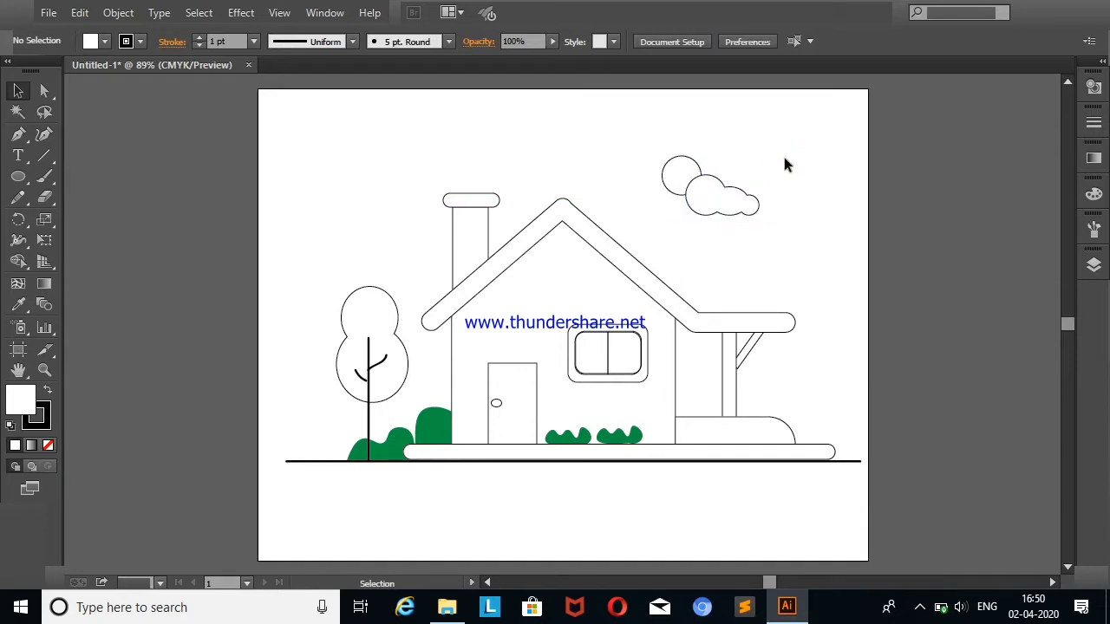
Fill the tree's round crown with a light green swatch
{"action": "left_click", "coordinate": [390, 310]}
{"action": "left_click", "coordinate": [90, 41]}
{"action": "left_click", "coordinate": [84, 83]}
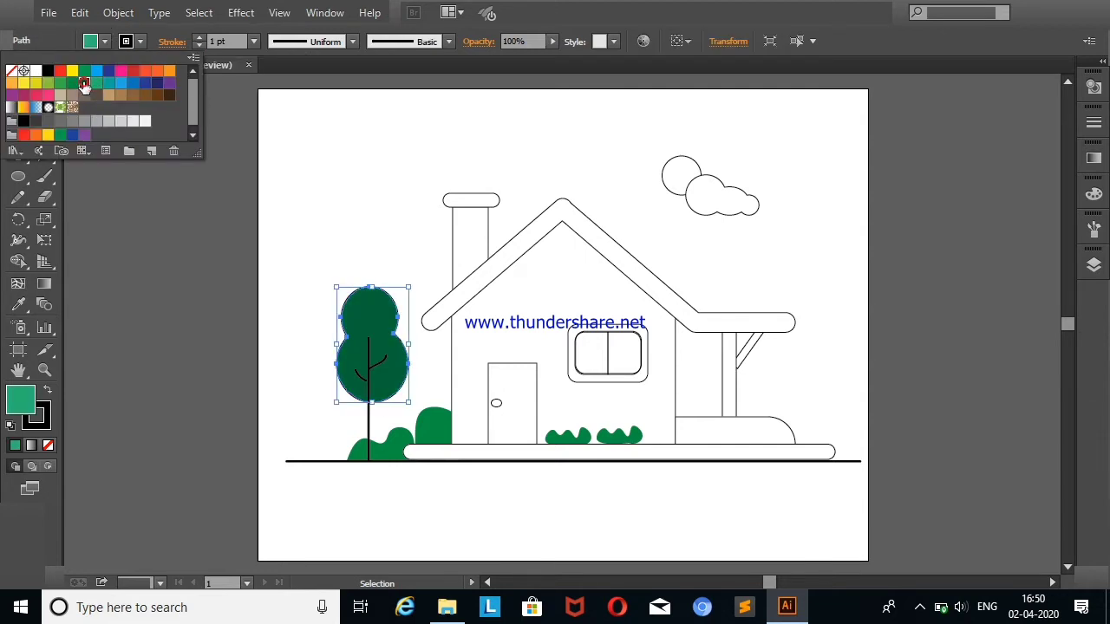
{"action": "left_click", "coordinate": [59, 84]}
{"action": "left_click", "coordinate": [248, 240]}
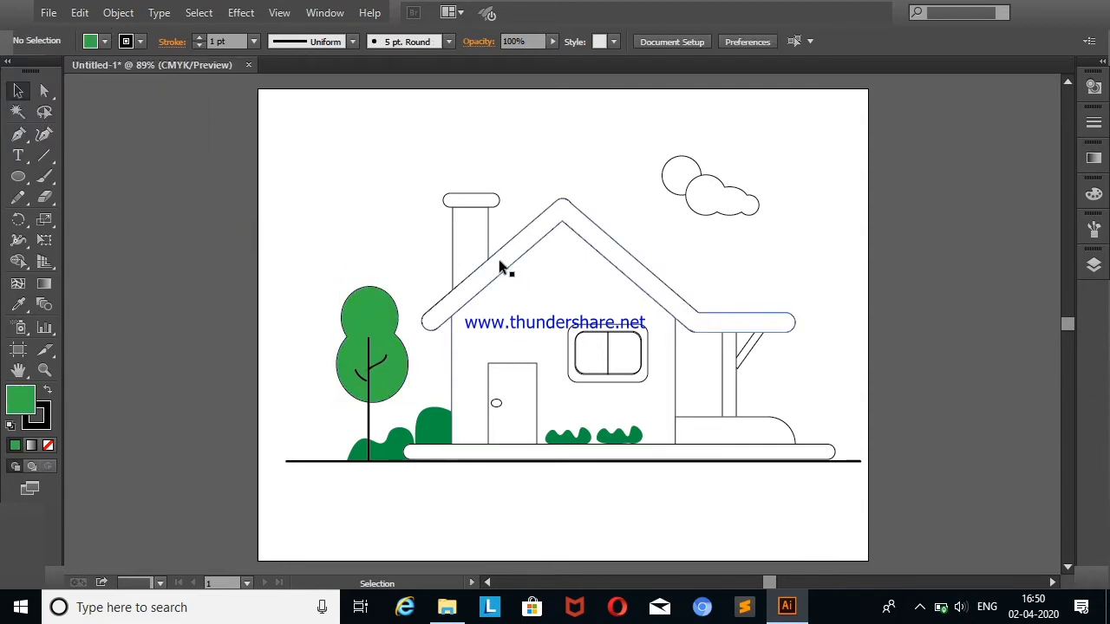
Fill the roof red
{"action": "left_click", "coordinate": [503, 266]}
{"action": "left_click", "coordinate": [90, 41]}
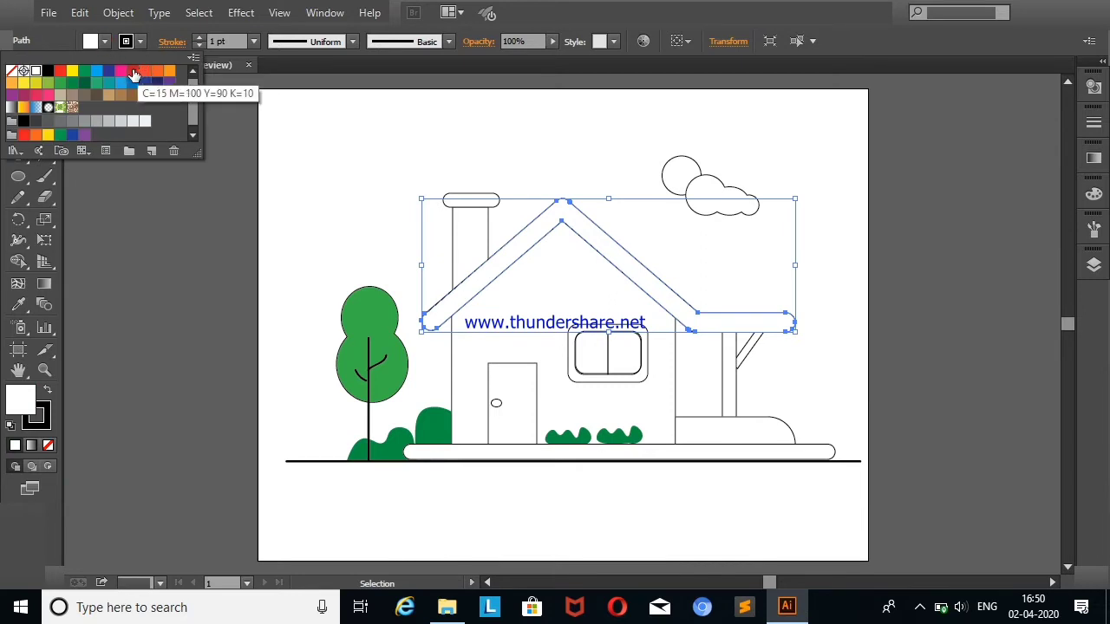
{"action": "left_click", "coordinate": [12, 81]}
{"action": "left_click", "coordinate": [193, 432]}
Fill the walls yellow, then refine them to a soft light orange in Color Picker
{"action": "left_click", "coordinate": [469, 390]}
{"action": "left_click", "coordinate": [90, 41]}
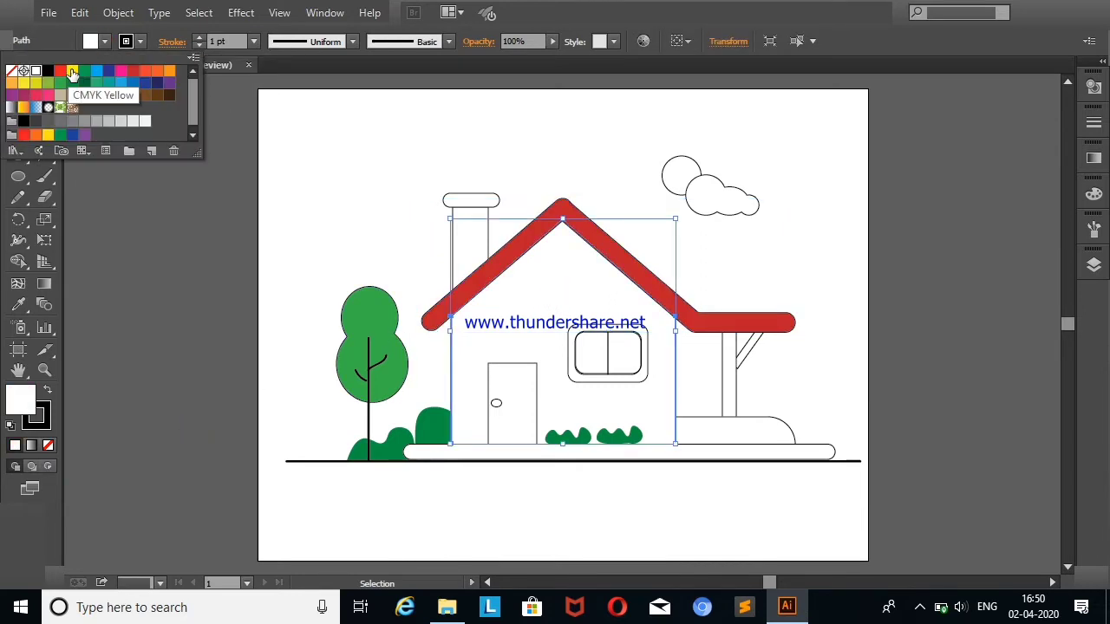
{"action": "left_click", "coordinate": [24, 81]}
{"action": "double_click", "coordinate": [12, 399]}
{"action": "left_click_drag", "start_coordinate": [575, 365], "coordinate": [568, 378]}
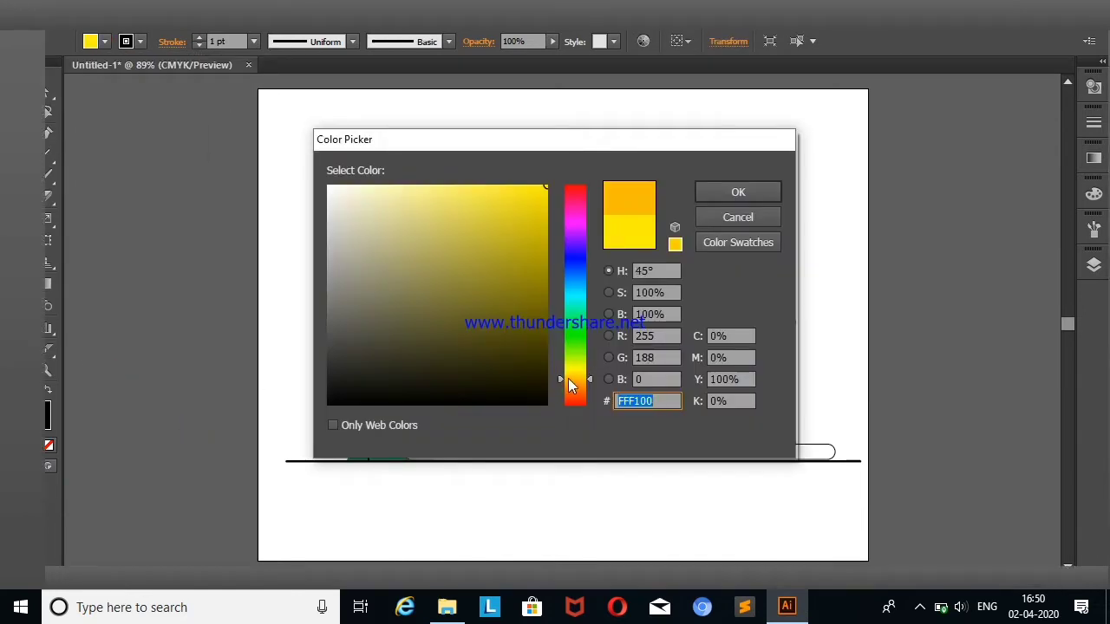
{"action": "left_click", "coordinate": [540, 206]}
{"action": "mouse_move", "coordinate": [540, 206]}
{"action": "left_mouse_down"}
{"action": "mouse_move", "coordinate": [500, 192]}
{"action": "mouse_move", "coordinate": [491, 203]}
{"action": "mouse_move", "coordinate": [469, 188]}
{"action": "left_mouse_up"}
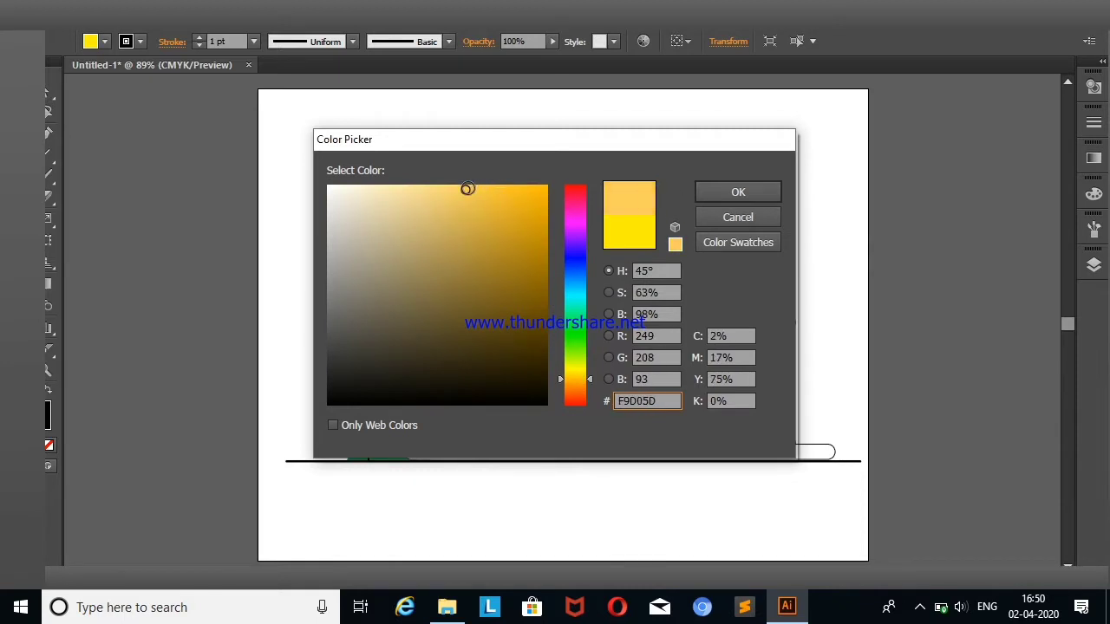
{"action": "left_click", "coordinate": [713, 194]}
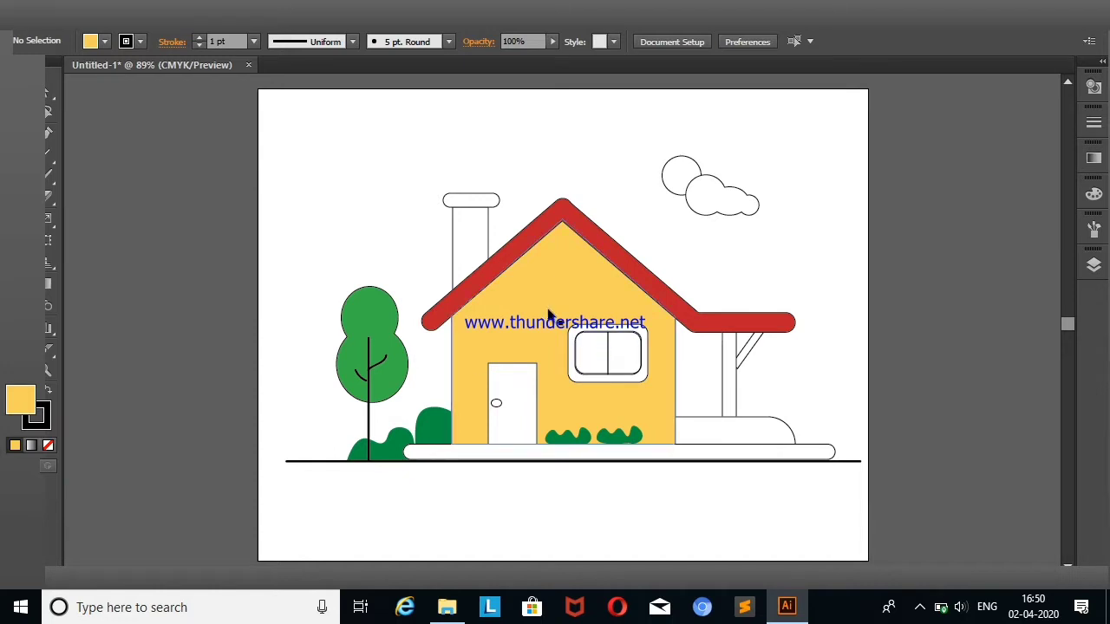
Fill the inner window pane blue
{"action": "left_click", "coordinate": [572, 355]}
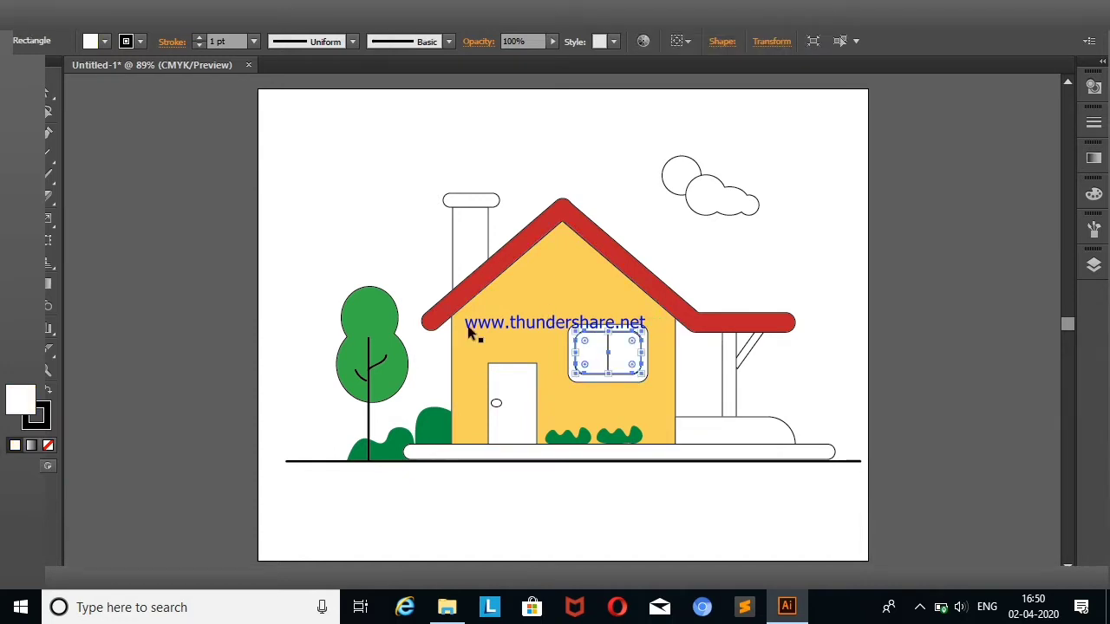
{"action": "left_click", "coordinate": [787, 251]}
{"action": "left_click", "coordinate": [624, 357]}
{"action": "left_click", "coordinate": [104, 40]}
{"action": "left_click", "coordinate": [97, 78]}
{"action": "left_click", "coordinate": [183, 249]}
{"action": "left_click", "coordinate": [607, 348]}
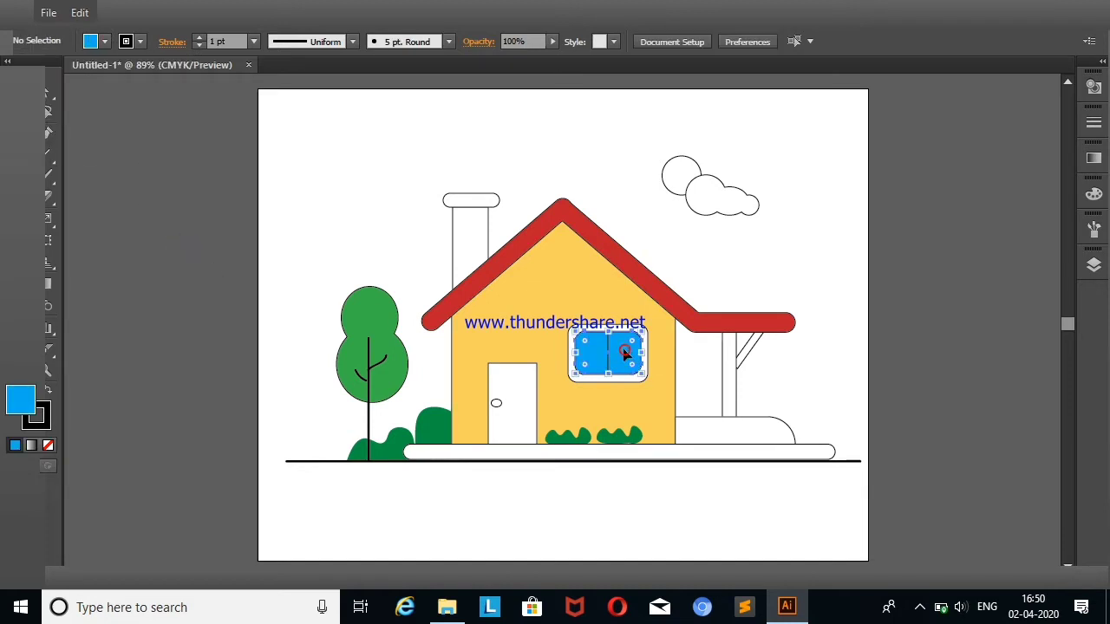
{"action": "left_click", "coordinate": [702, 253]}
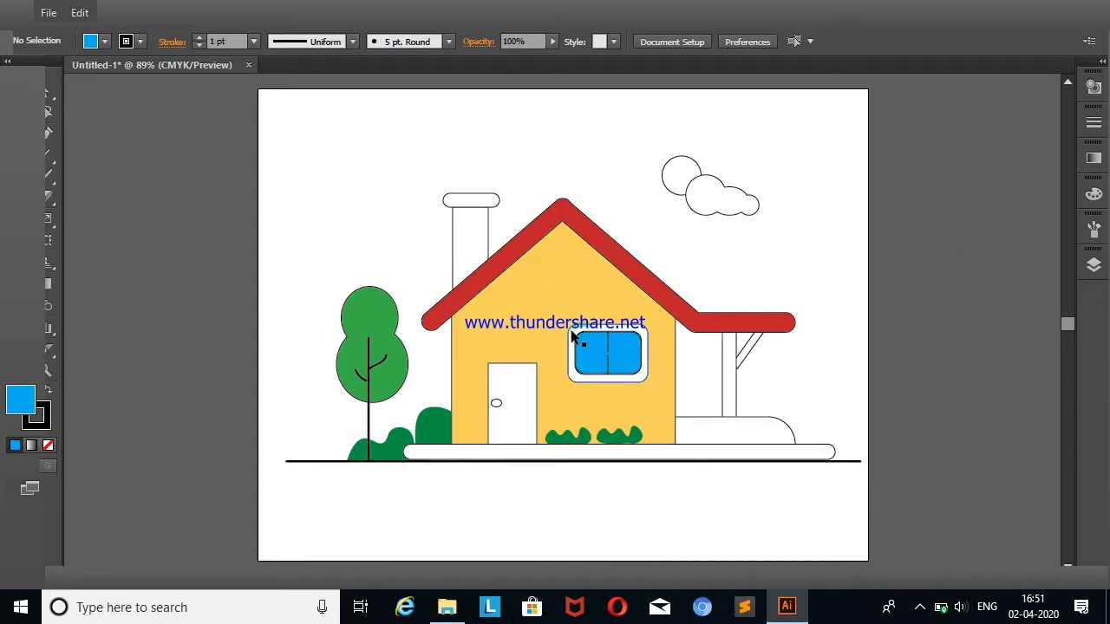
Draw a small dark grey doorknob and fill the door brown
{"action": "left_click_drag", "start_coordinate": [494, 404], "coordinate": [501, 409]}
{"action": "left_click", "coordinate": [104, 41]}
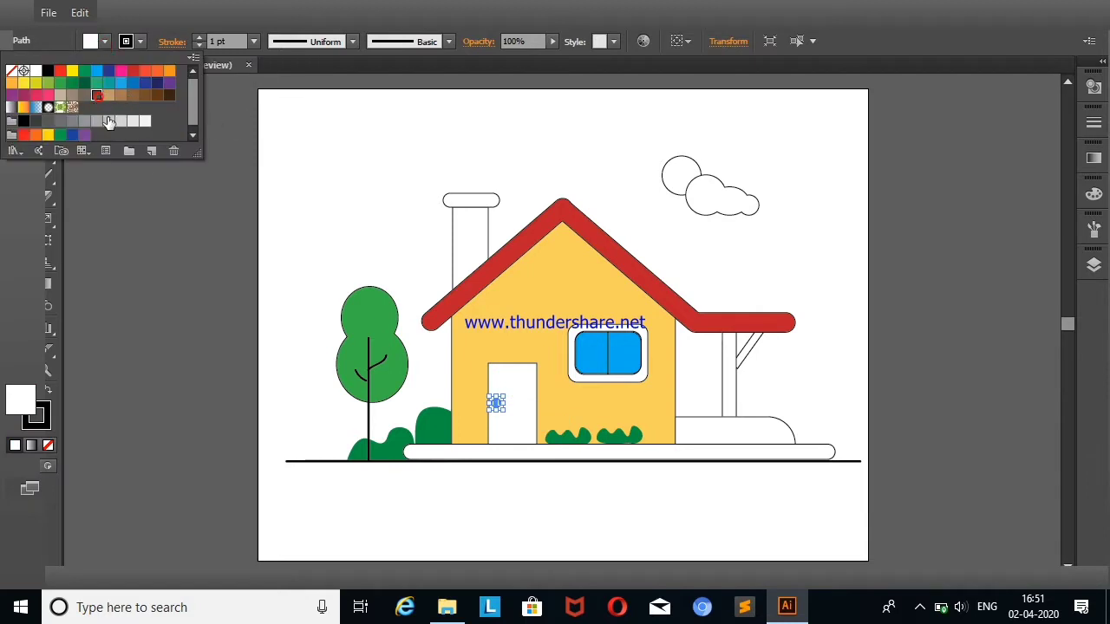
{"action": "left_click", "coordinate": [108, 122]}
{"action": "left_click", "coordinate": [525, 382]}
{"action": "left_click", "coordinate": [91, 41]}
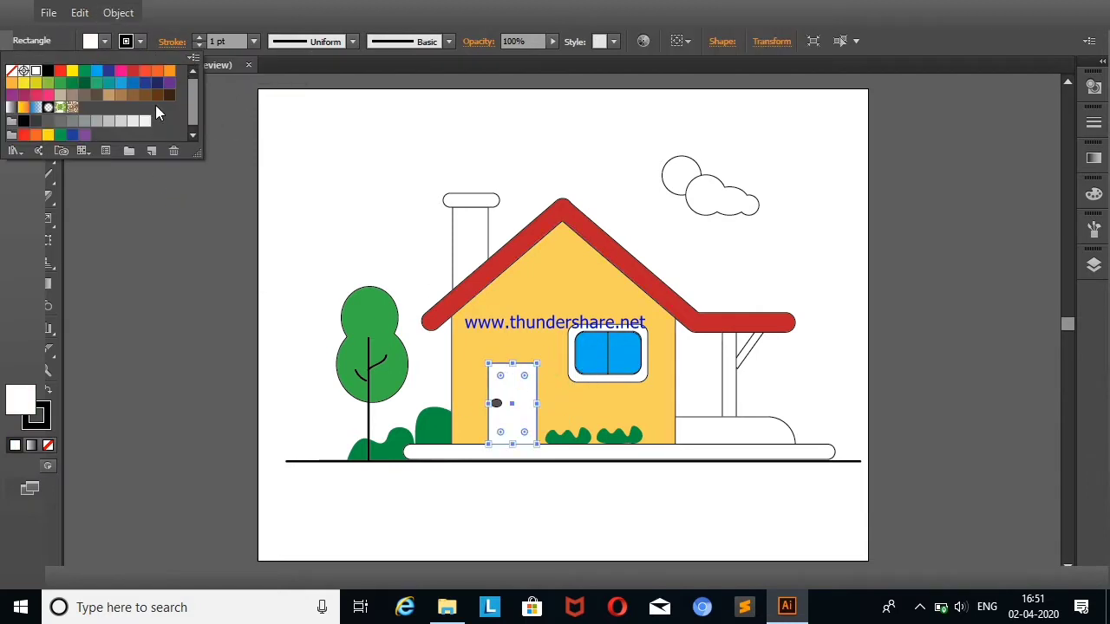
{"action": "left_click", "coordinate": [144, 98]}
{"action": "left_click", "coordinate": [206, 240]}
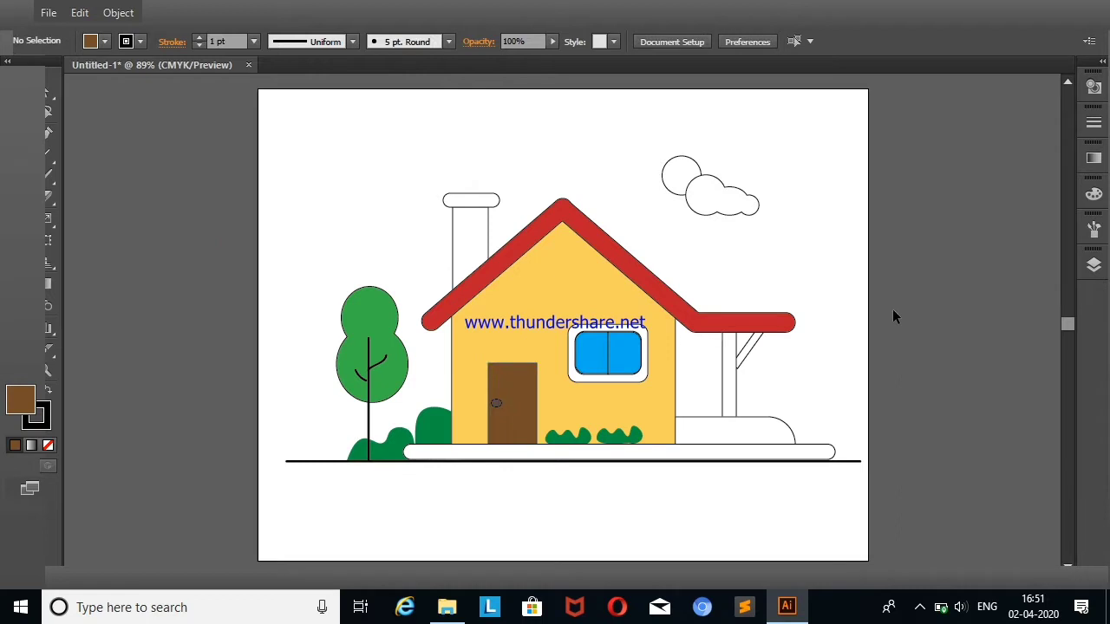
{"action": "left_click_drag", "start_coordinate": [18, 176], "coordinate": [95, 173]}
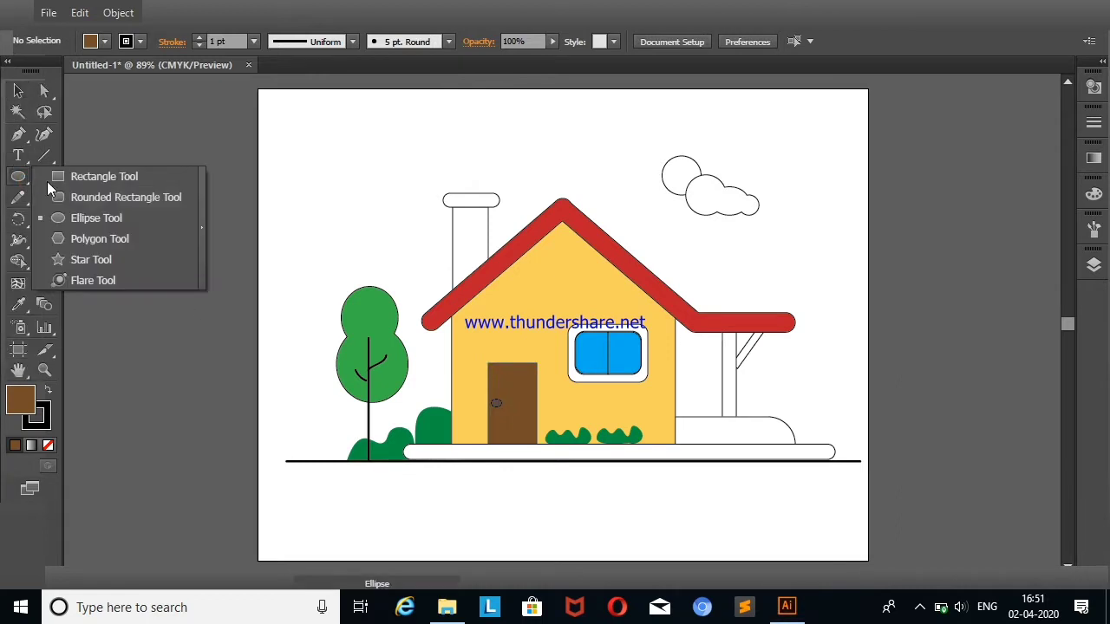
Draw a long flat white bar for the window sill
{"action": "left_click_drag", "start_coordinate": [145, 287], "coordinate": [258, 300]}
{"action": "left_click", "coordinate": [103, 41]}
{"action": "left_click", "coordinate": [144, 123]}
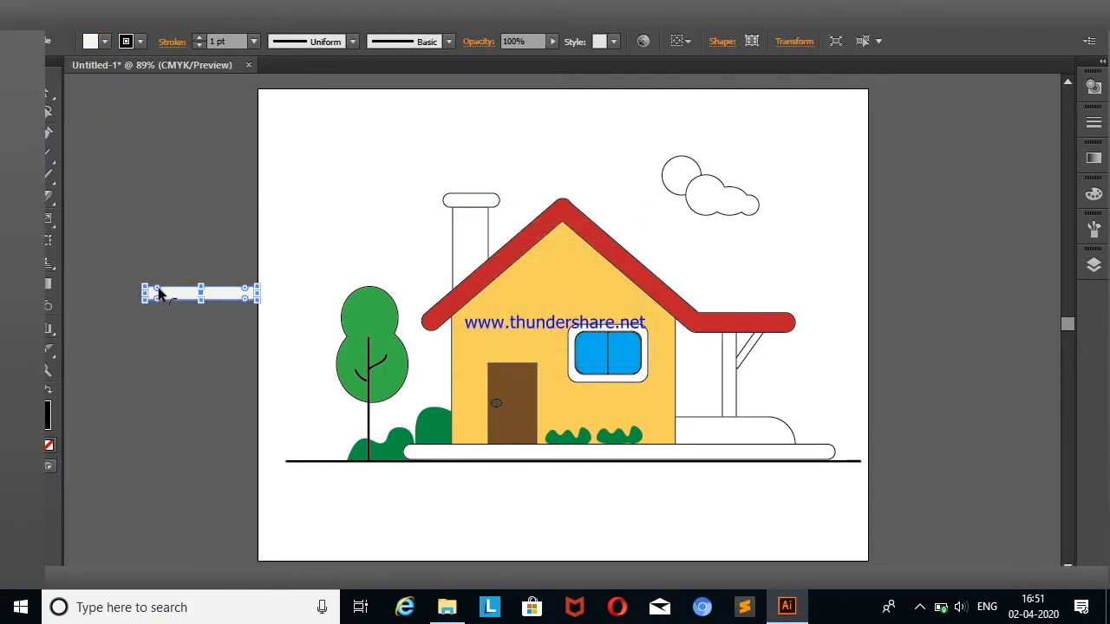
Move the sill under the window and nudge it with arrow keys until centred
{"action": "left_click", "coordinate": [21, 92]}
{"action": "mouse_move", "coordinate": [186, 299]}
{"action": "left_mouse_down"}
{"action": "mouse_move", "coordinate": [743, 306]}
{"action": "mouse_move", "coordinate": [643, 387]}
{"action": "left_mouse_up"}
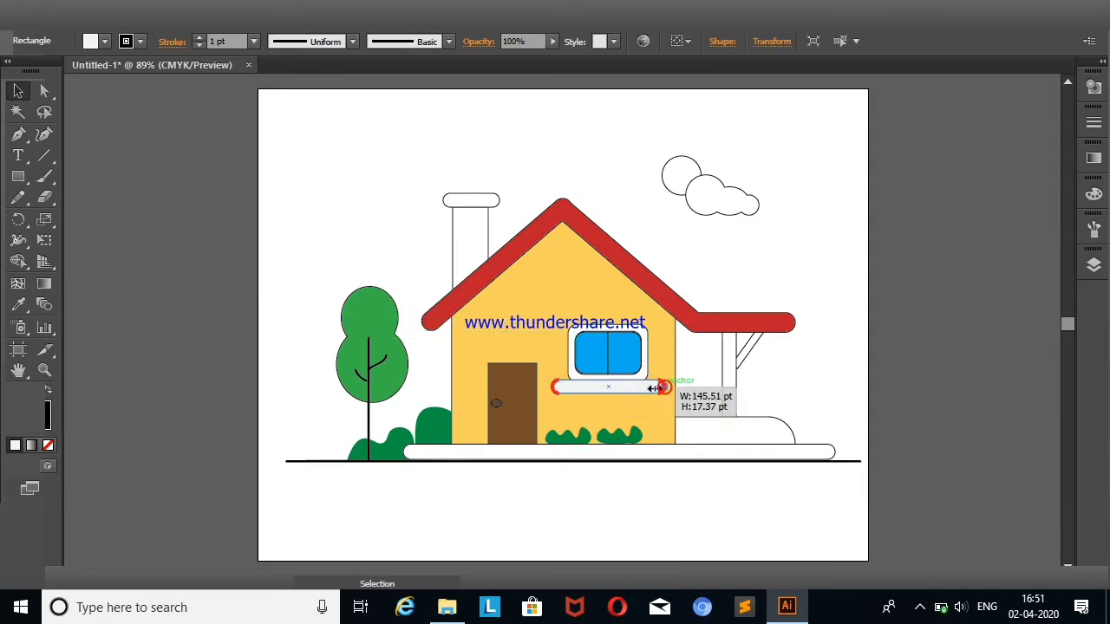
{"action": "key", "text": "Right"}
{"action": "key", "text": "Right"}
{"action": "key", "text": "Right"}
{"action": "key", "text": "Right"}
{"action": "key", "text": "Right"}
{"action": "key", "text": "Right"}
{"action": "key", "text": "Right"}
{"action": "key", "text": "Right"}
{"action": "key", "text": "Right"}
{"action": "left_click", "coordinate": [754, 227]}
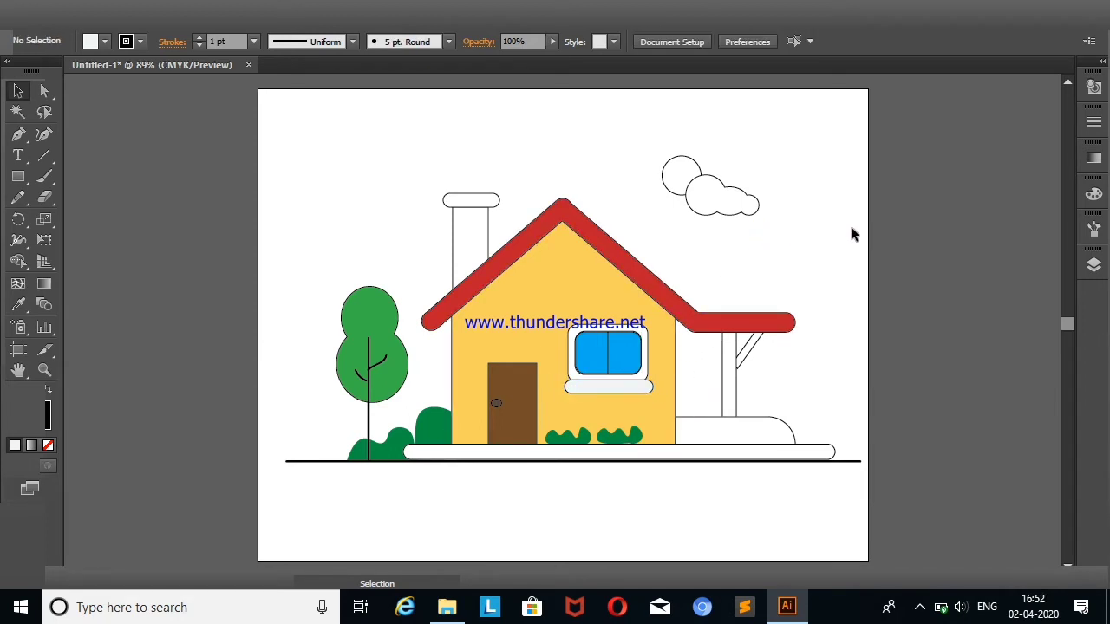
{"action": "left_click", "coordinate": [636, 390]}
{"action": "key", "text": "Down"}
{"action": "key", "text": "Down"}
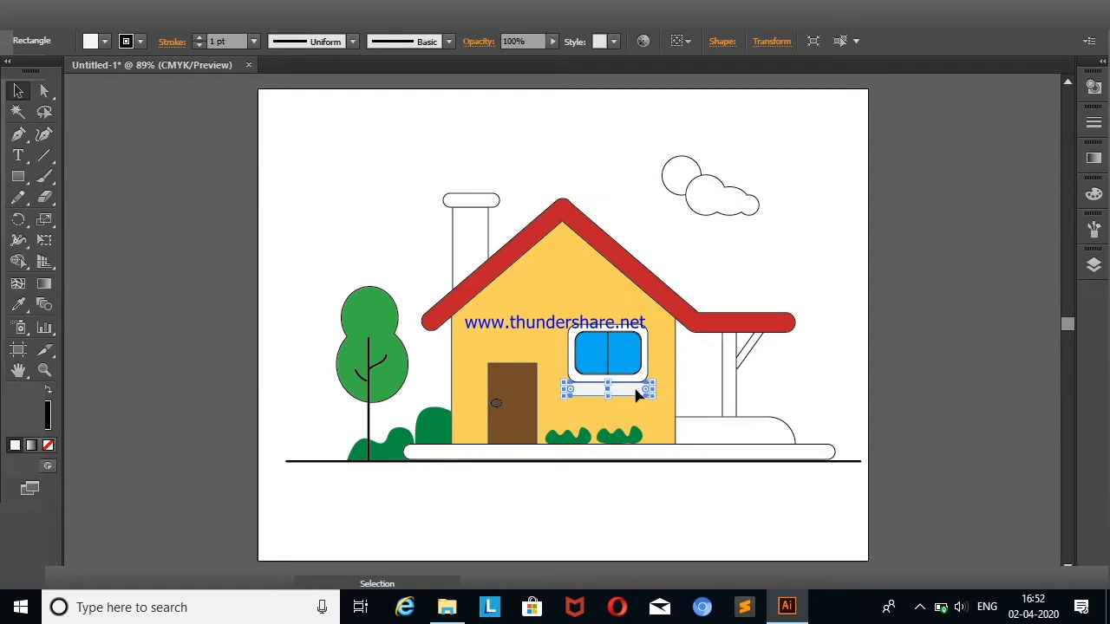
{"action": "left_click", "coordinate": [755, 265]}
{"action": "left_click", "coordinate": [631, 395]}
{"action": "key", "text": "Right"}
{"action": "key", "text": "Right"}
{"action": "left_click", "coordinate": [869, 239]}
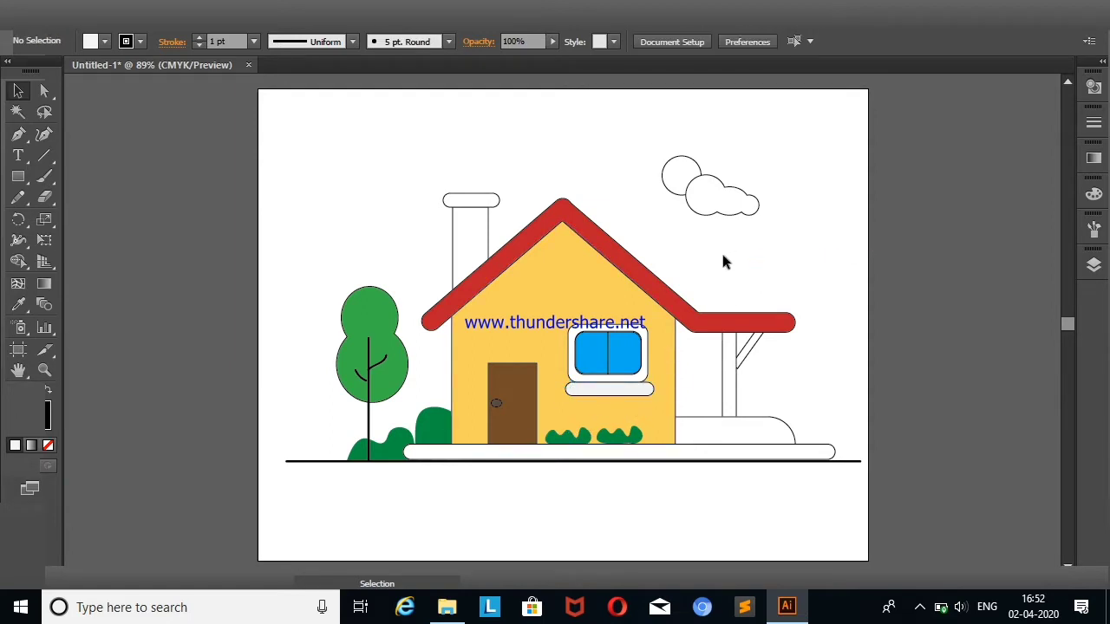
{"action": "left_click", "coordinate": [588, 357]}
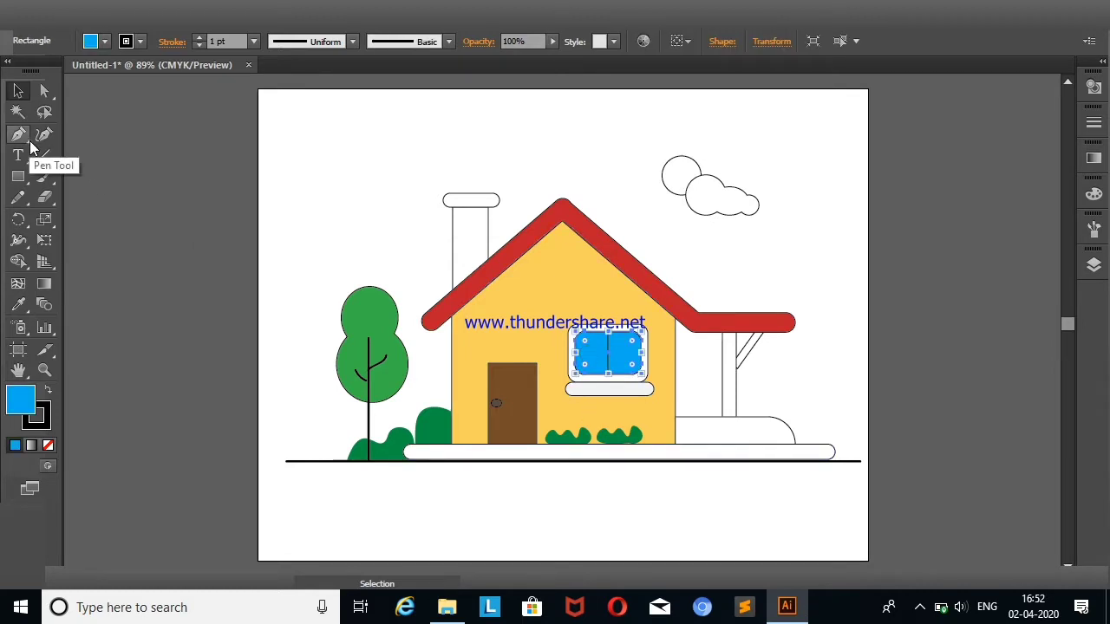
Draw a thin diagonal rectangle stripe and add a second one beside it
{"action": "left_click", "coordinate": [18, 176]}
{"action": "mouse_move", "coordinate": [208, 175]}
{"action": "left_mouse_down"}
{"action": "mouse_move", "coordinate": [183, 241]}
{"action": "mouse_move", "coordinate": [186, 226]}
{"action": "left_mouse_up"}
{"action": "key", "text": "v"}
{"action": "mouse_move", "coordinate": [213, 169]}
{"action": "left_mouse_down"}
{"action": "mouse_move", "coordinate": [234, 196]}
{"action": "mouse_move", "coordinate": [206, 215]}
{"action": "mouse_move", "coordinate": [289, 233]}
{"action": "mouse_move", "coordinate": [279, 245]}
{"action": "left_mouse_up"}
{"action": "left_click", "coordinate": [219, 189]}
{"action": "left_click_drag", "start_coordinate": [178, 168], "coordinate": [318, 278]}
Fill both stripes light grey and remove their outline
{"action": "left_click", "coordinate": [92, 41]}
{"action": "left_click", "coordinate": [130, 123]}
{"action": "left_click", "coordinate": [305, 168]}
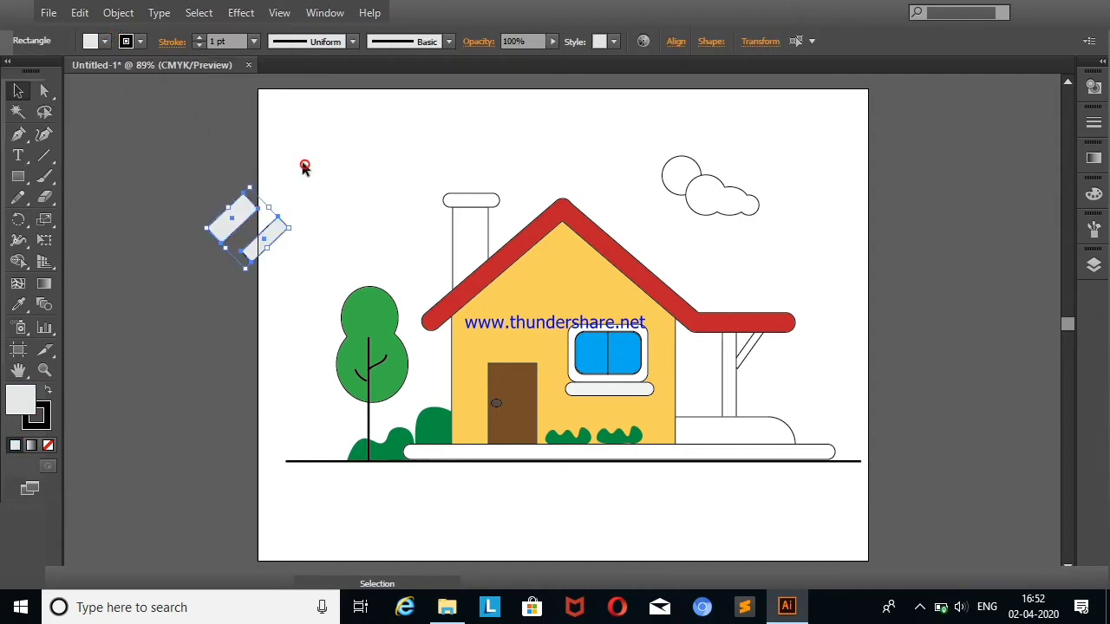
{"action": "left_click", "coordinate": [139, 41]}
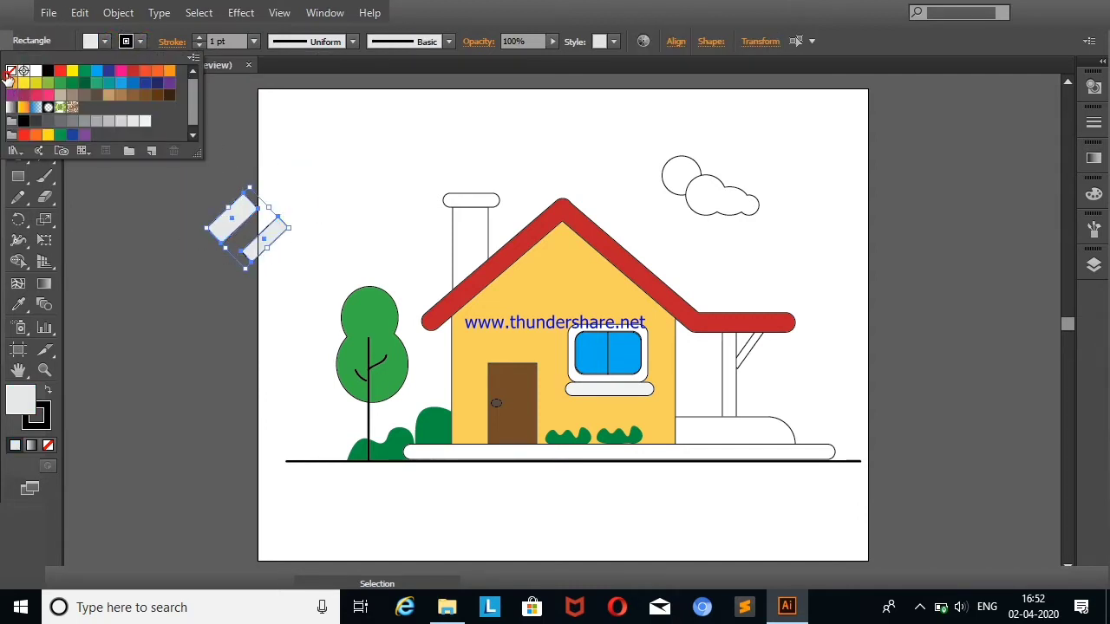
{"action": "left_click", "coordinate": [15, 75]}
{"action": "left_click", "coordinate": [198, 173]}
Set both stripes to 54% opacity with a white fill
{"action": "left_click", "coordinate": [222, 202]}
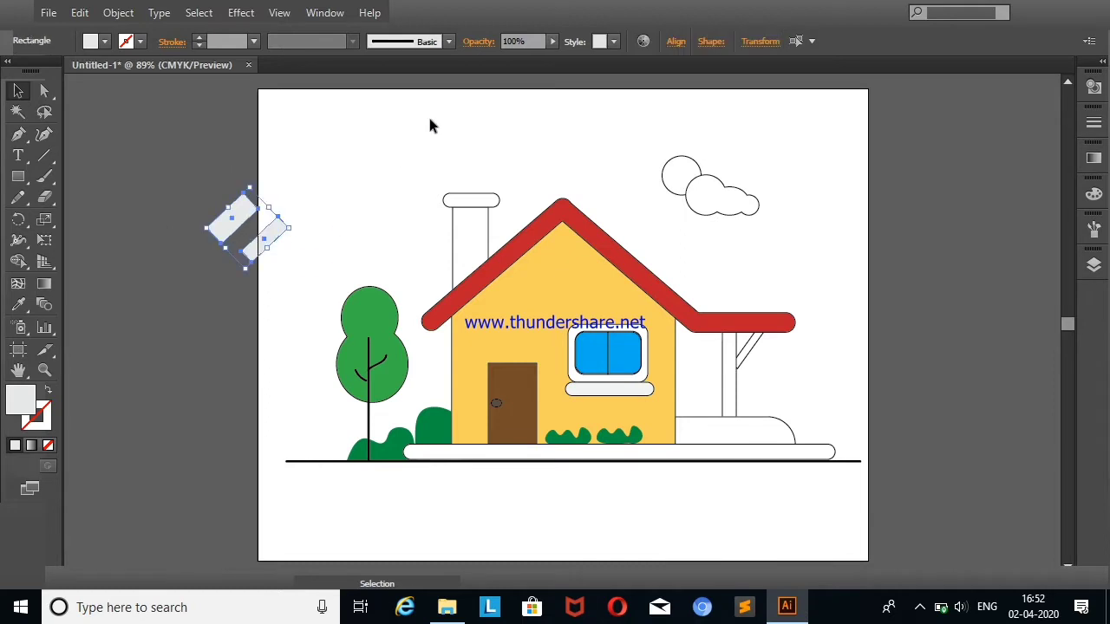
{"action": "left_click", "coordinate": [552, 42]}
{"action": "left_click_drag", "start_coordinate": [537, 56], "coordinate": [518, 56]}
{"action": "left_click", "coordinate": [105, 42]}
{"action": "left_click", "coordinate": [40, 71]}
{"action": "left_click", "coordinate": [111, 203]}
Move the glare stripes onto the blue window and zoom in on it
{"action": "left_click_drag", "start_coordinate": [251, 221], "coordinate": [583, 355]}
{"action": "left_click", "coordinate": [763, 260]}
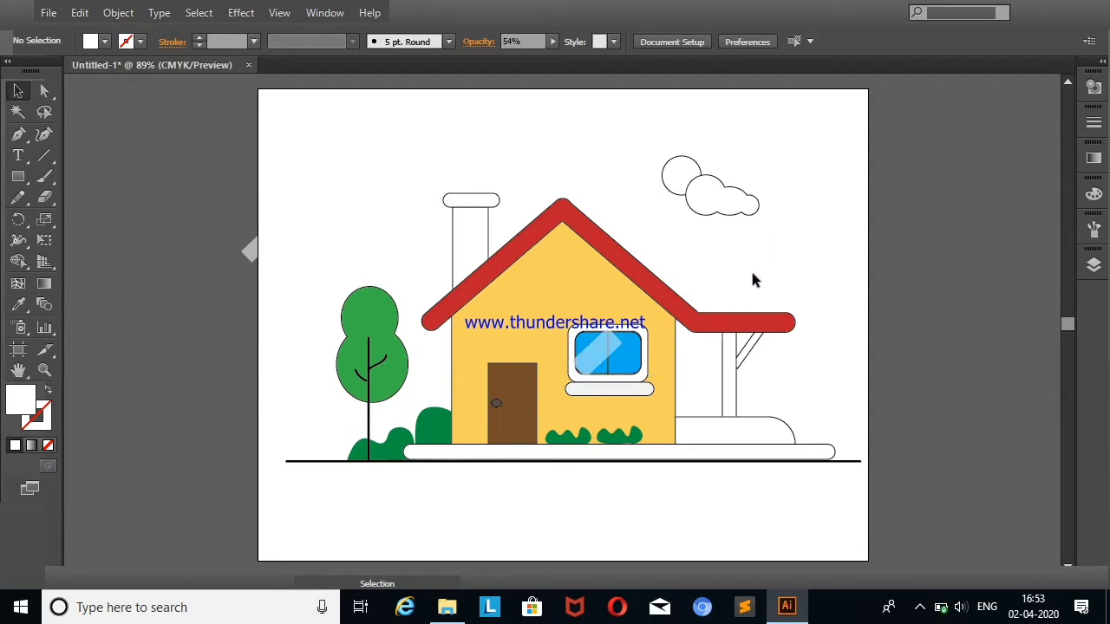
{"action": "left_click", "coordinate": [603, 355]}
{"action": "right_click", "coordinate": [796, 241]}
{"action": "right_click", "coordinate": [832, 213]}
{"action": "left_click", "coordinate": [967, 338]}
{"action": "right_click", "coordinate": [796, 271]}
{"action": "left_click", "coordinate": [845, 324]}
{"action": "right_click", "coordinate": [818, 261]}
{"action": "left_click", "coordinate": [850, 316]}
{"action": "right_click", "coordinate": [846, 222]}
{"action": "left_click", "coordinate": [787, 191]}
{"action": "left_click", "coordinate": [647, 388]}
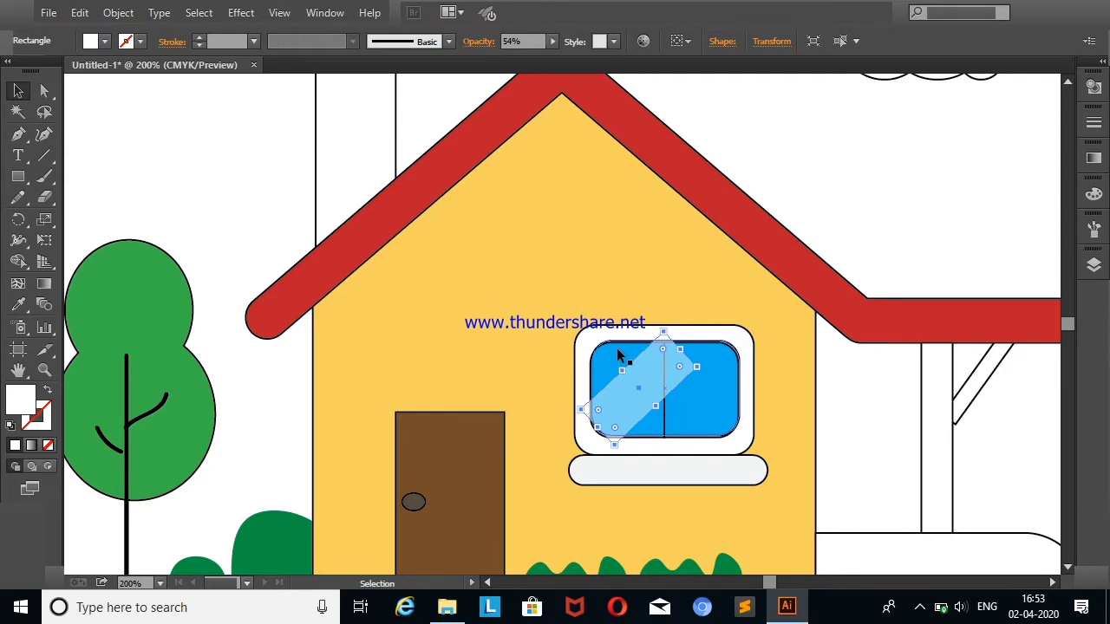
In the Layers panel, lock the house walls and the window frame
{"action": "left_click", "coordinate": [676, 297]}
{"action": "left_click", "coordinate": [1094, 265]}
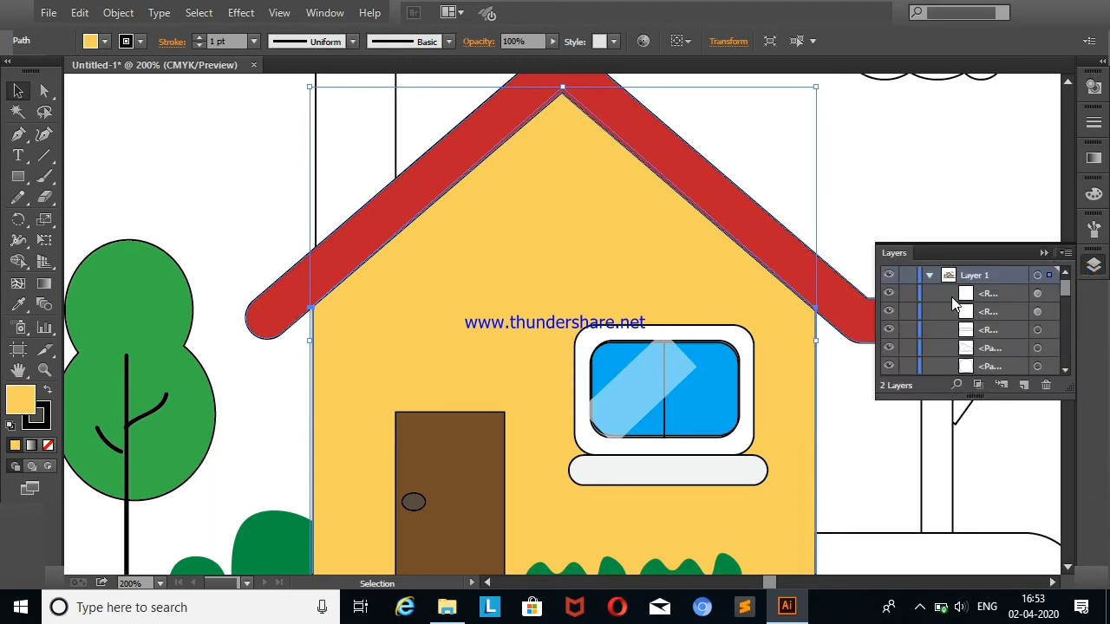
{"action": "left_click_drag", "start_coordinate": [1066, 319], "coordinate": [1068, 363]}
{"action": "left_click", "coordinate": [889, 295]}
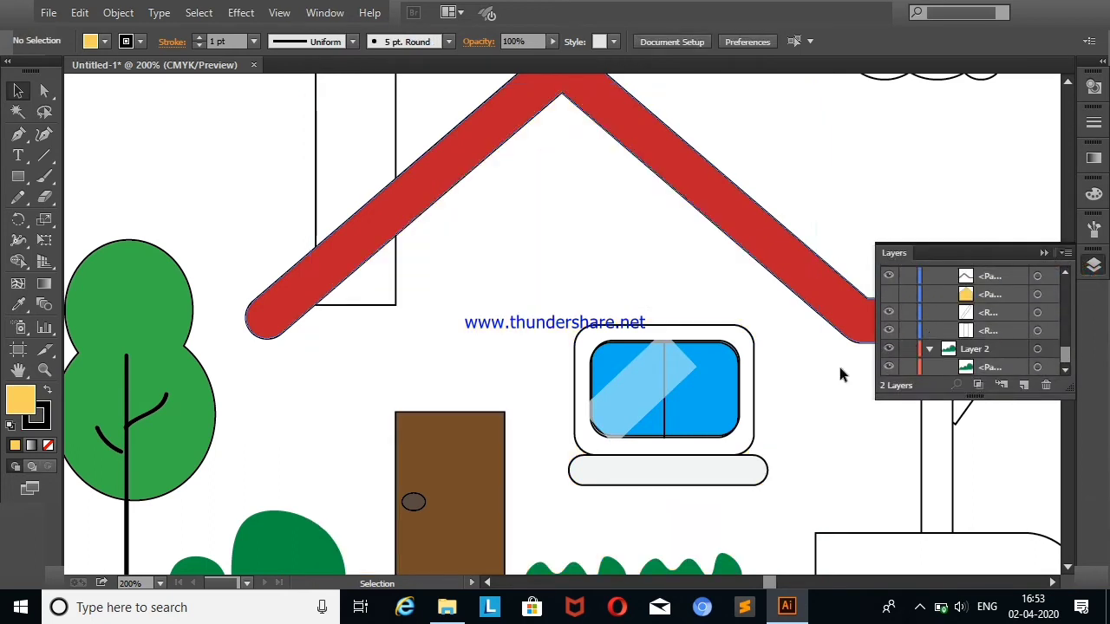
{"action": "left_click", "coordinate": [888, 295]}
{"action": "left_click", "coordinate": [907, 295]}
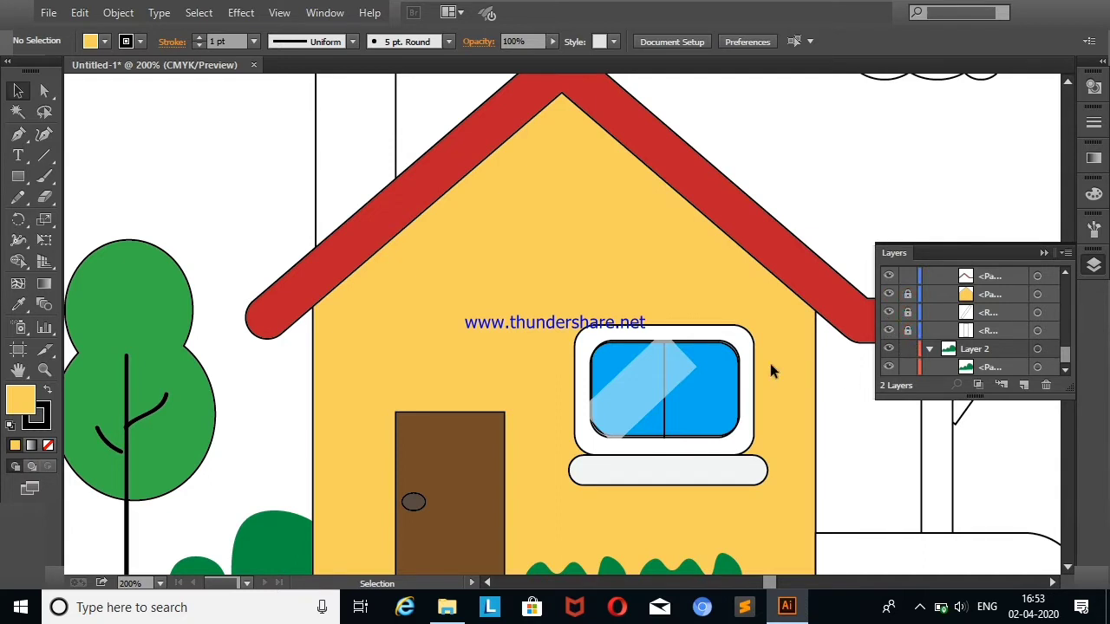
{"action": "left_click", "coordinate": [743, 350]}
{"action": "left_click_drag", "start_coordinate": [1067, 355], "coordinate": [1066, 321]}
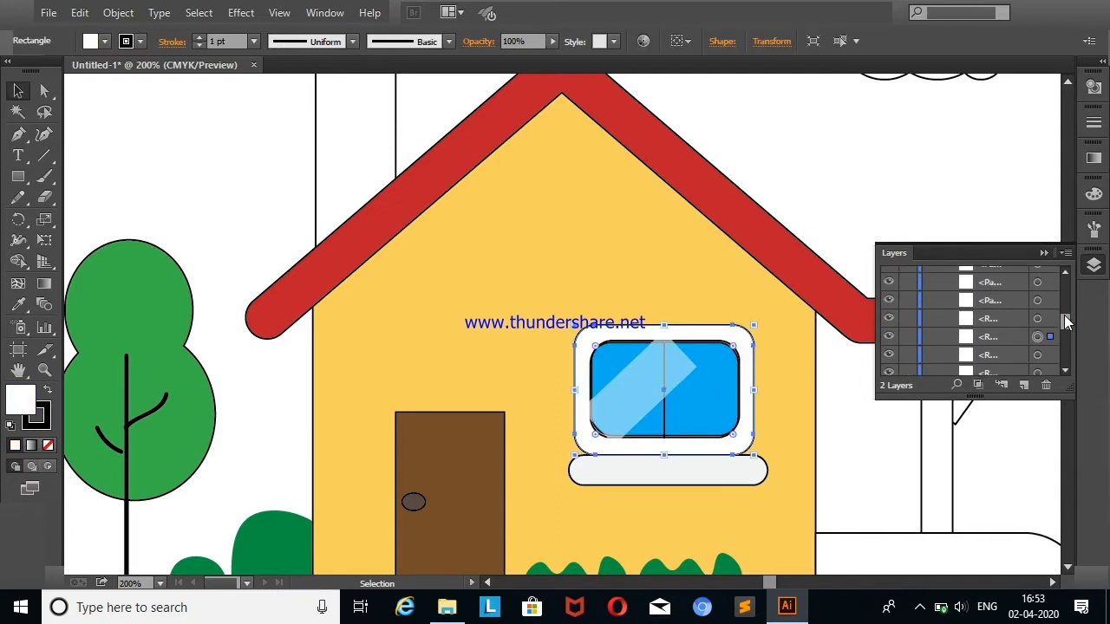
{"action": "left_click", "coordinate": [908, 337]}
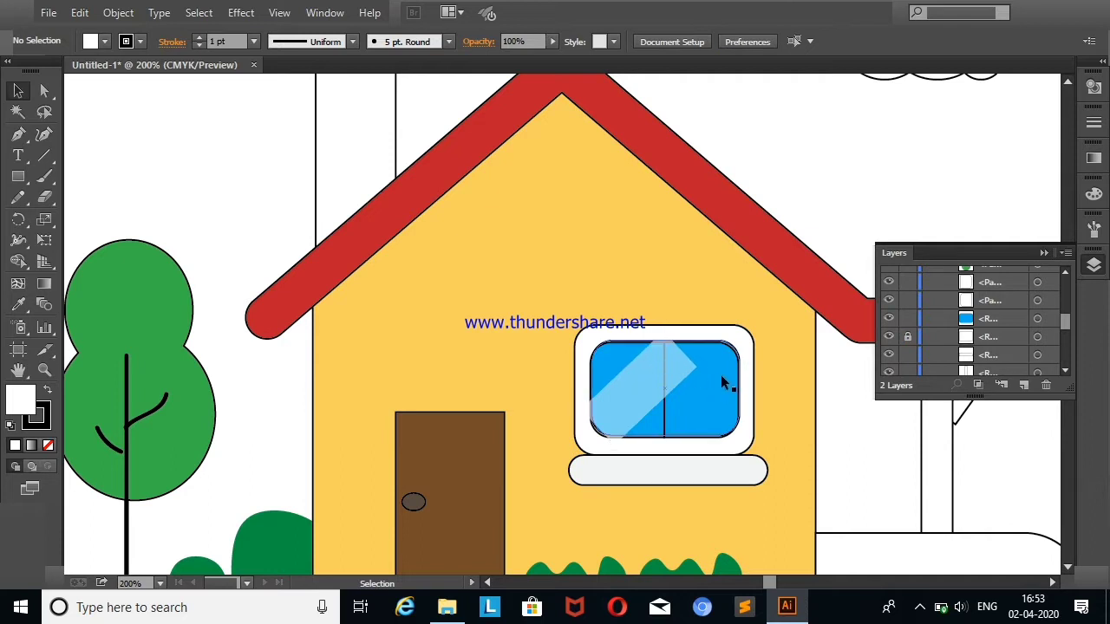
Stretch the glare stripe's corners past the window glass and frame
{"action": "left_click", "coordinate": [623, 397]}
{"action": "left_click_drag", "start_coordinate": [612, 442], "coordinate": [586, 423]}
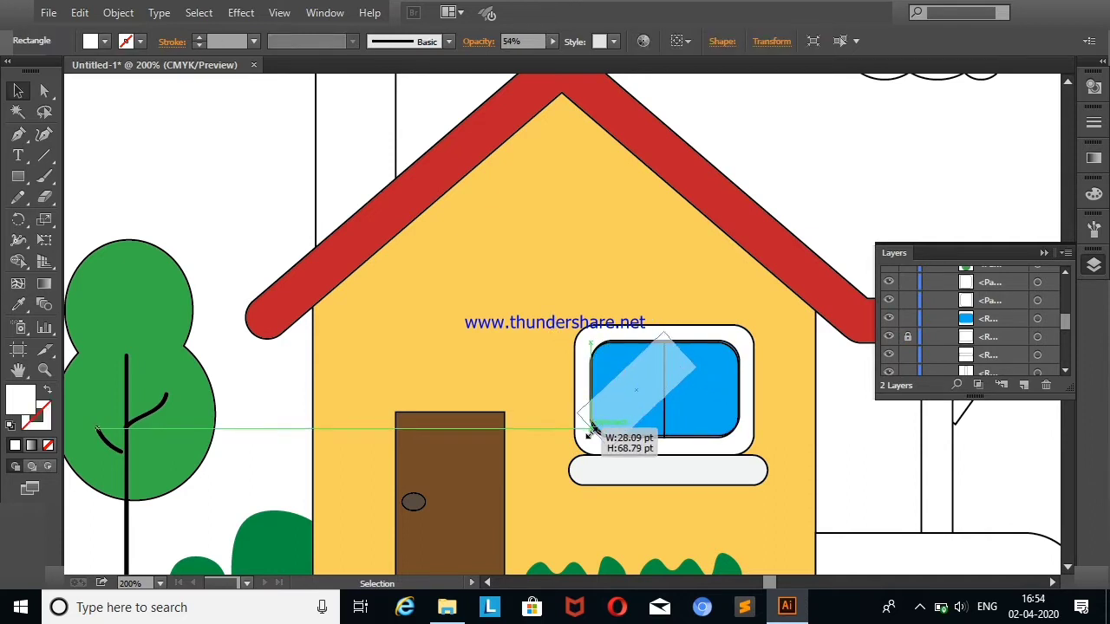
{"action": "mouse_move", "coordinate": [681, 350]}
{"action": "left_mouse_down"}
{"action": "mouse_move", "coordinate": [618, 393]}
{"action": "mouse_move", "coordinate": [637, 392]}
{"action": "mouse_move", "coordinate": [639, 366]}
{"action": "left_mouse_up"}
{"action": "left_click", "coordinate": [652, 272]}
{"action": "left_click", "coordinate": [679, 280]}
{"action": "left_click", "coordinate": [633, 382]}
{"action": "mouse_move", "coordinate": [604, 426]}
{"action": "left_mouse_down"}
{"action": "mouse_move", "coordinate": [606, 444]}
{"action": "mouse_move", "coordinate": [585, 441]}
{"action": "left_mouse_up"}
{"action": "left_click_drag", "start_coordinate": [630, 397], "coordinate": [631, 398]}
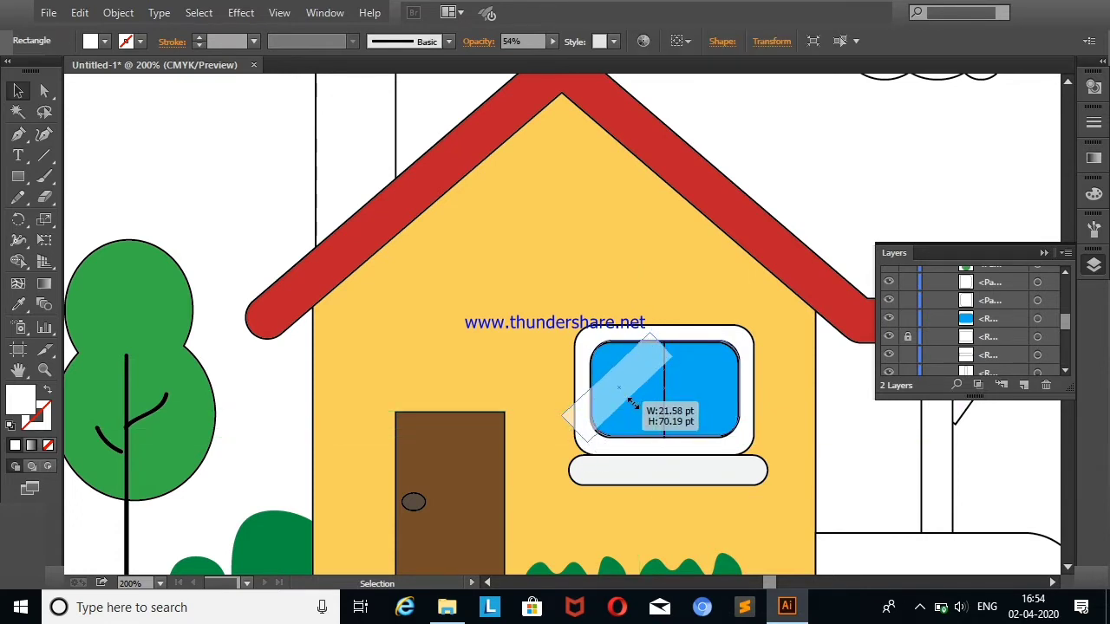
{"action": "left_click_drag", "start_coordinate": [661, 349], "coordinate": [688, 267]}
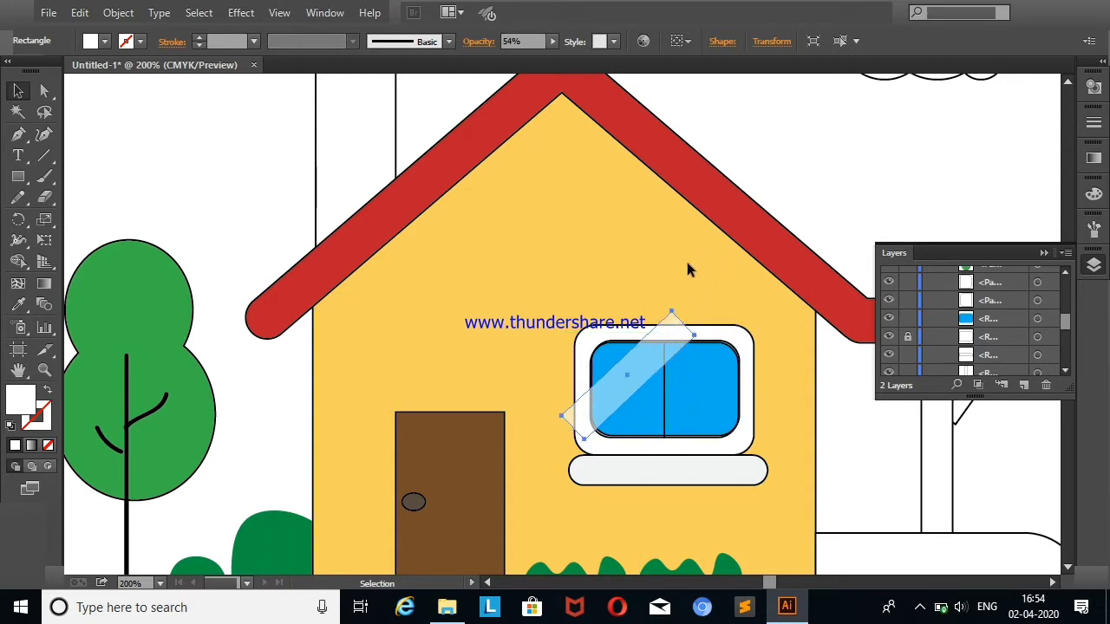
{"action": "left_click", "coordinate": [549, 314]}
Trim the stripe's overhanging corners with Shape Builder so it fits the glass
{"action": "left_click_drag", "start_coordinate": [758, 418], "coordinate": [568, 375]}
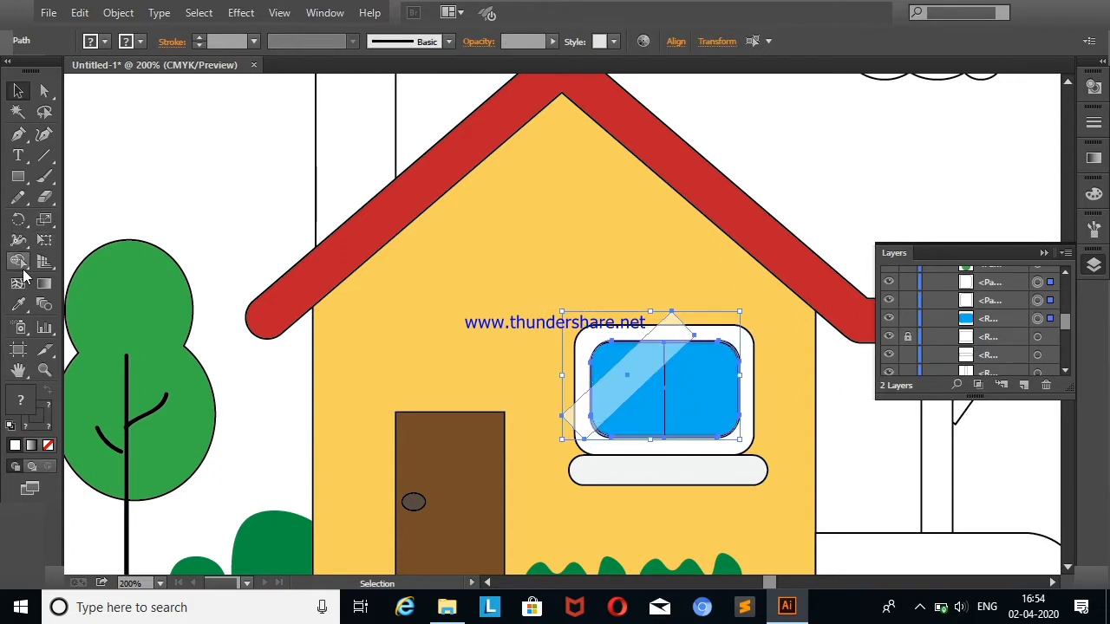
{"action": "left_click", "coordinate": [18, 261]}
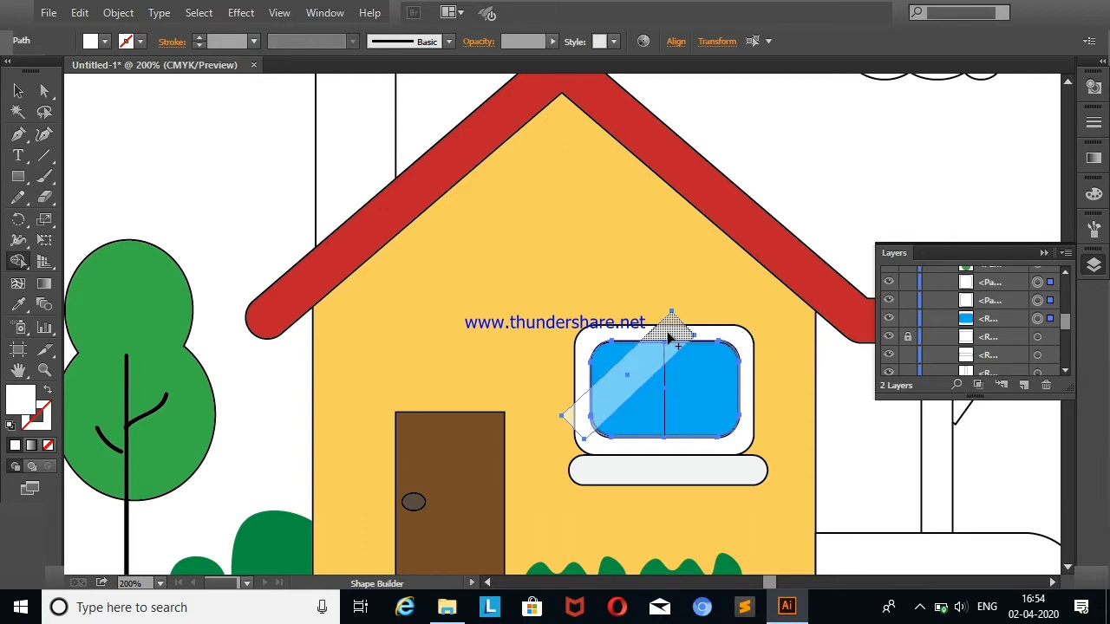
{"action": "left_click", "coordinate": [669, 333], "text": "alt"}
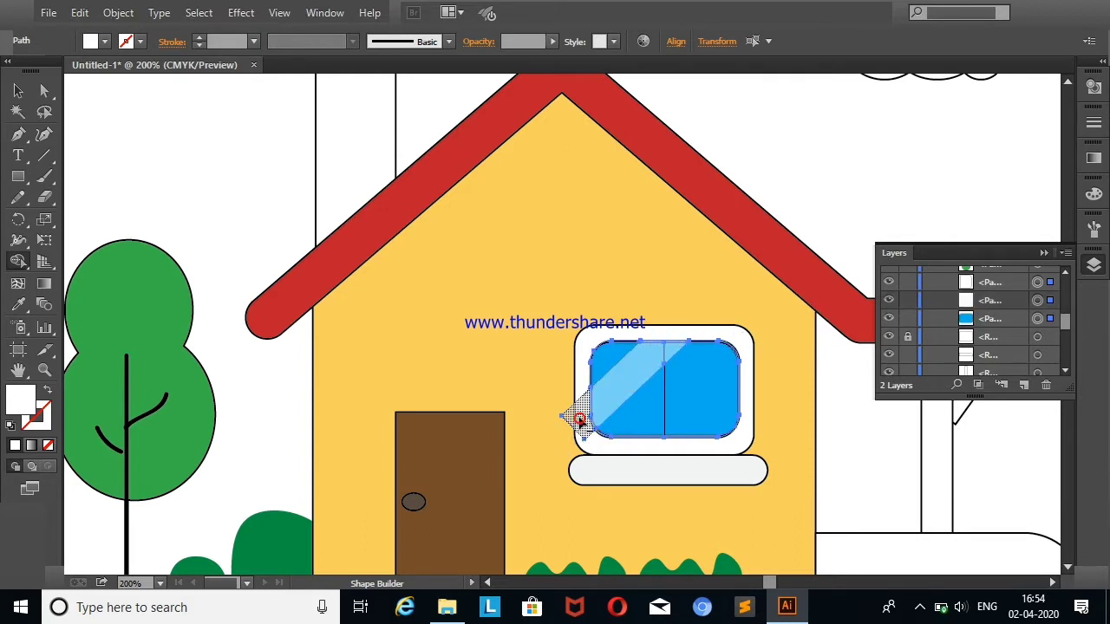
{"action": "left_click", "coordinate": [18, 91]}
{"action": "left_click", "coordinate": [136, 142]}
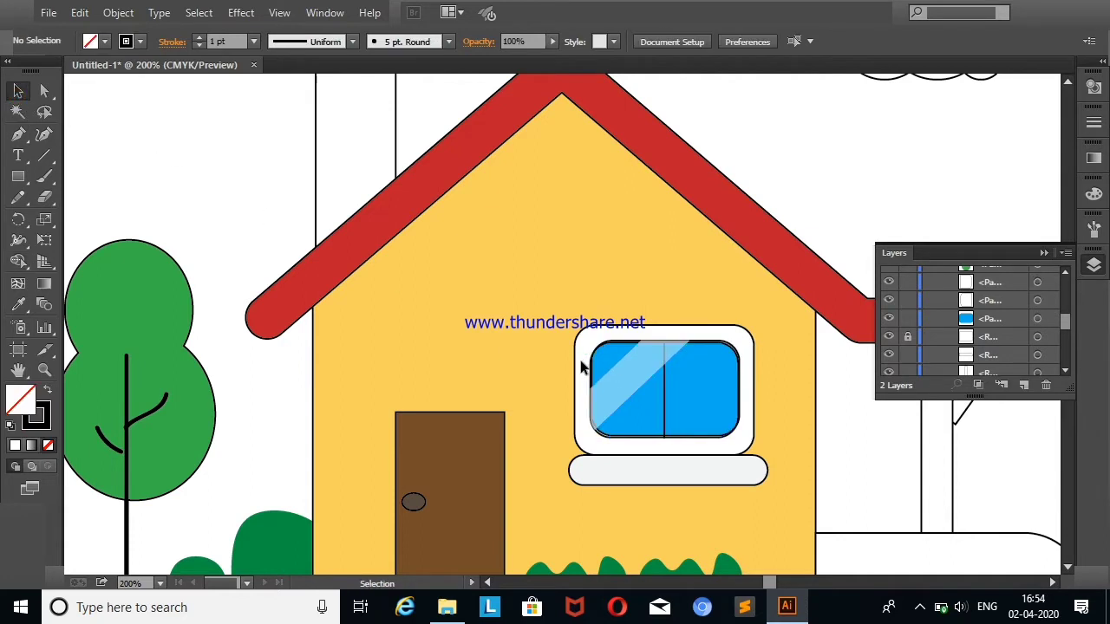
{"action": "left_click", "coordinate": [632, 381]}
{"action": "left_click", "coordinate": [639, 269]}
Duplicate the glare stripe to the right and resize the copy narrower and taller
{"action": "left_click_drag", "start_coordinate": [632, 378], "coordinate": [710, 388]}
{"action": "mouse_move", "coordinate": [664, 434]}
{"action": "left_mouse_down"}
{"action": "mouse_move", "coordinate": [614, 470]}
{"action": "mouse_move", "coordinate": [648, 475]}
{"action": "left_mouse_up"}
{"action": "left_click_drag", "start_coordinate": [766, 414], "coordinate": [757, 414]}
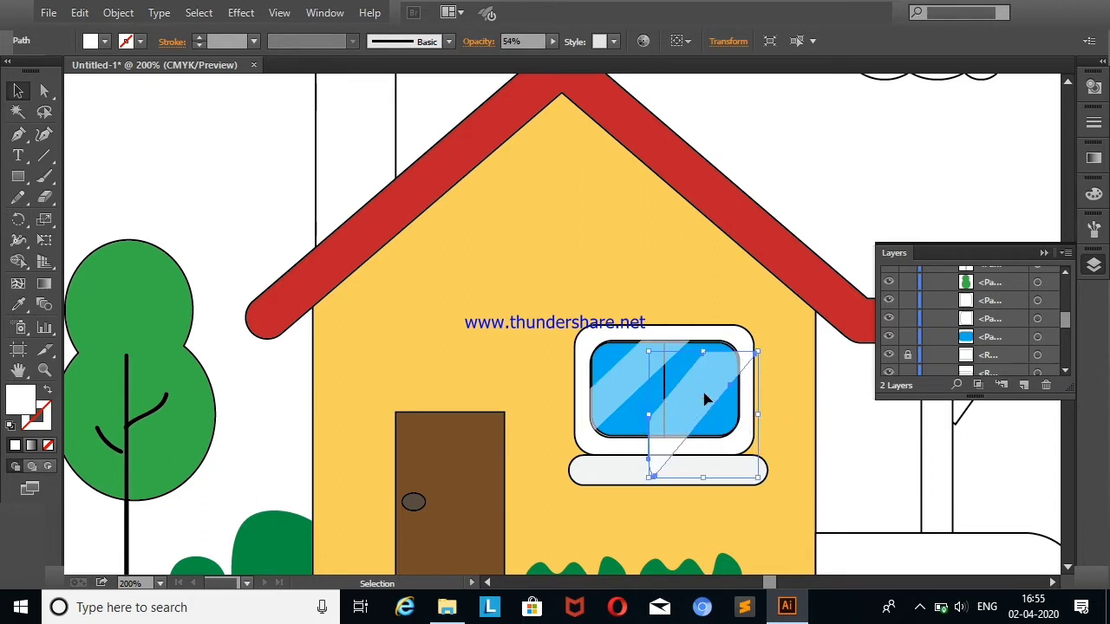
{"action": "key", "text": "ctrl+shift+a"}
{"action": "left_click_drag", "start_coordinate": [769, 583], "coordinate": [640, 579]}
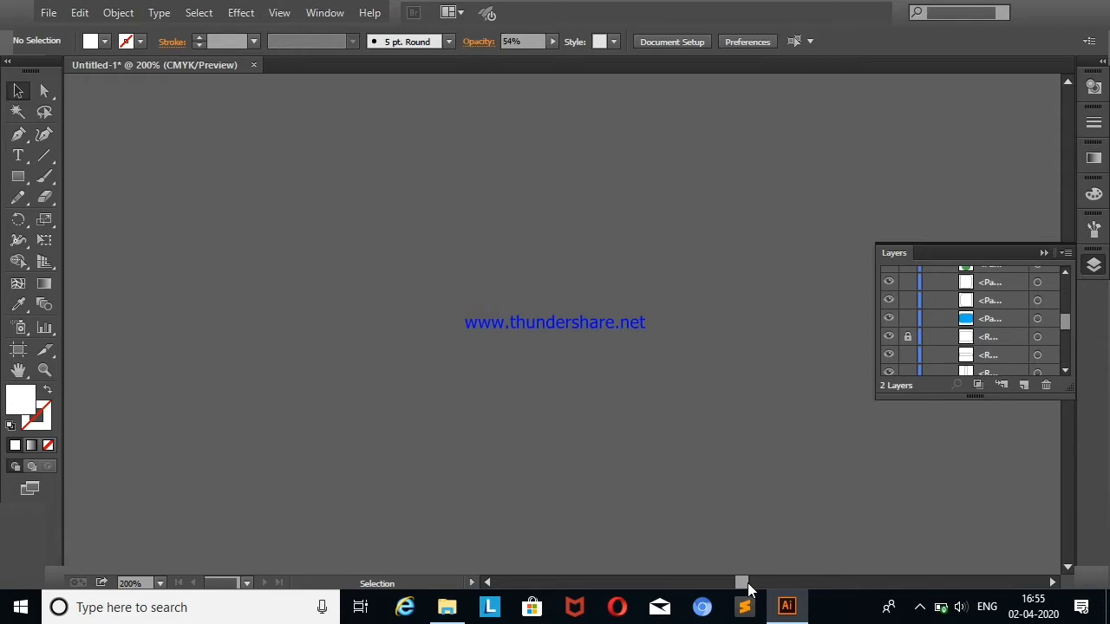
{"action": "left_click_drag", "start_coordinate": [747, 584], "coordinate": [762, 584]}
{"action": "left_click_drag", "start_coordinate": [441, 124], "coordinate": [958, 440]}
{"action": "left_click_drag", "start_coordinate": [760, 584], "coordinate": [763, 588]}
{"action": "left_click_drag", "start_coordinate": [700, 379], "coordinate": [653, 365]}
{"action": "right_click", "coordinate": [530, 236]}
{"action": "left_click", "coordinate": [587, 248]}
Position the stripe copy on the right of the window glass and reshape its corners
{"action": "left_click_drag", "start_coordinate": [665, 410], "coordinate": [1036, 416]}
{"action": "left_click_drag", "start_coordinate": [763, 583], "coordinate": [776, 589]}
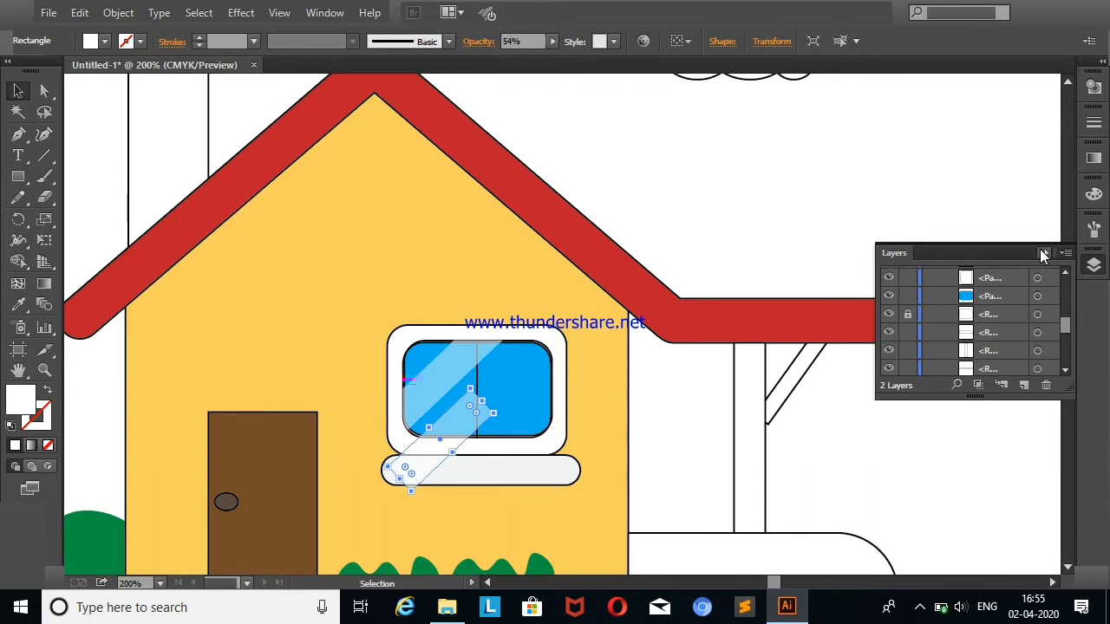
{"action": "left_click_drag", "start_coordinate": [458, 436], "coordinate": [527, 385]}
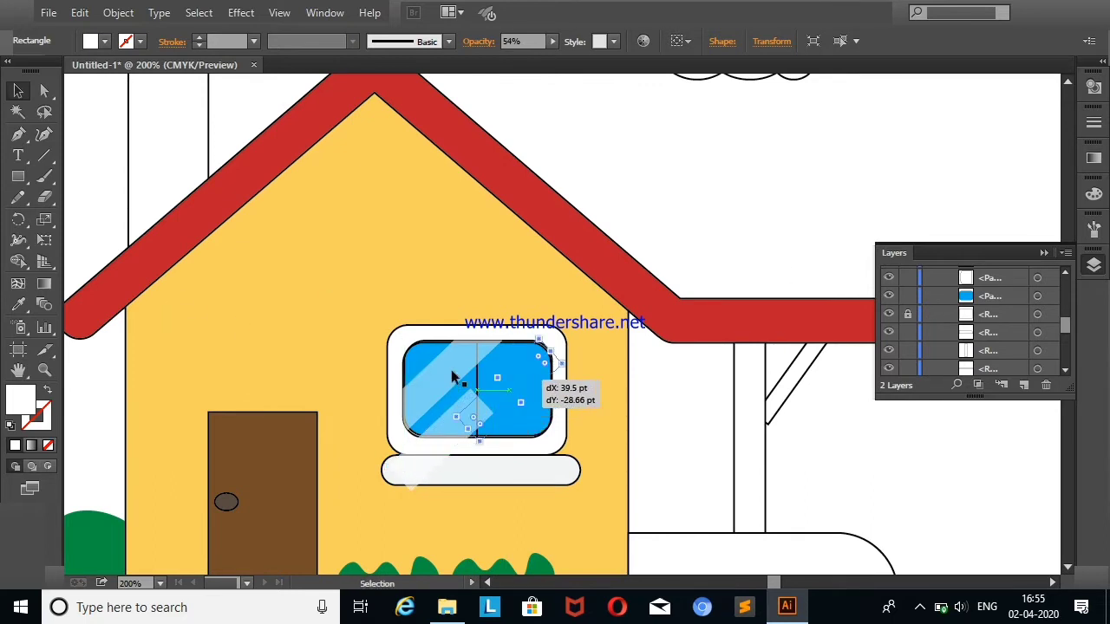
{"action": "left_click_drag", "start_coordinate": [468, 427], "coordinate": [449, 447]}
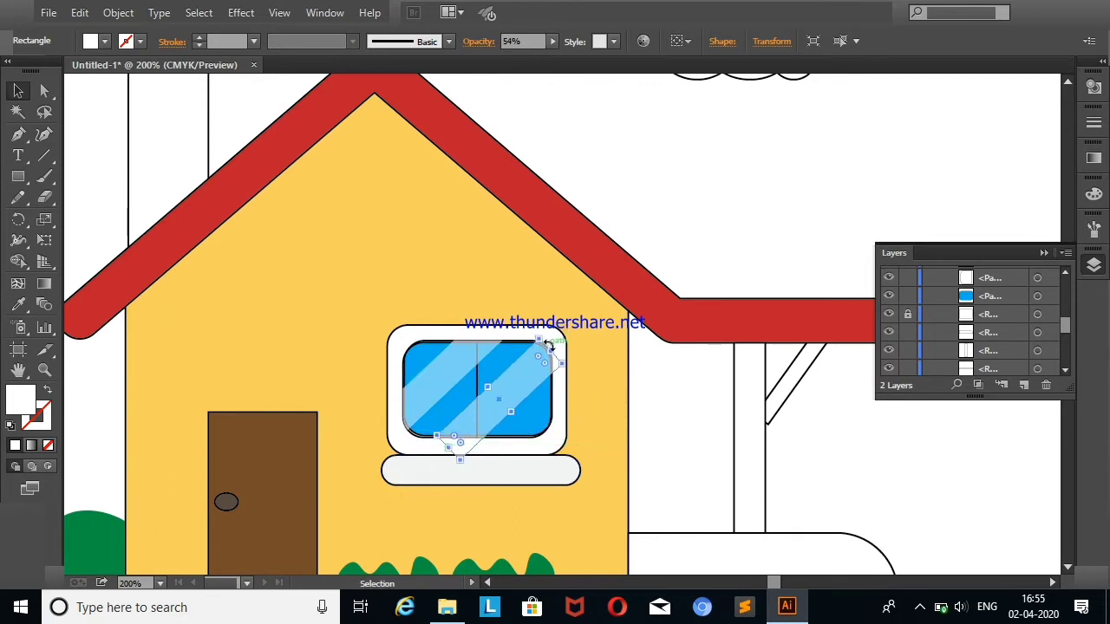
{"action": "left_click_drag", "start_coordinate": [551, 347], "coordinate": [559, 340]}
{"action": "left_click", "coordinate": [680, 227]}
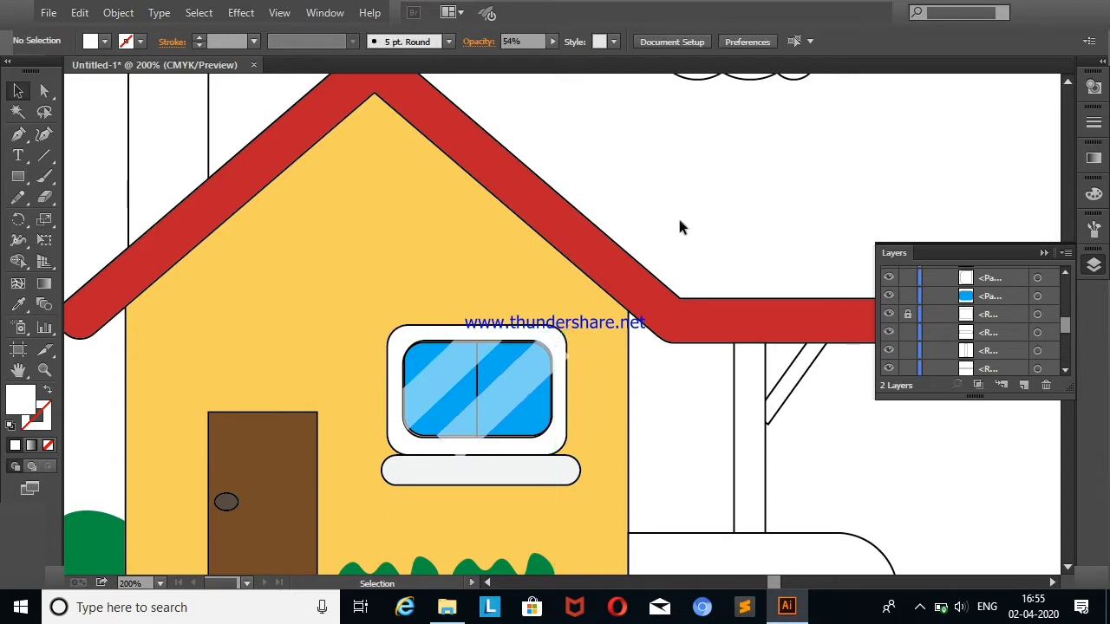
{"action": "left_click", "coordinate": [531, 379]}
{"action": "left_click_drag", "start_coordinate": [495, 384], "coordinate": [498, 392]}
{"action": "left_click", "coordinate": [725, 187]}
Trim the second stripe to the glass with Shape Builder and delete the leftover piece
{"action": "mouse_move", "coordinate": [441, 291]}
{"action": "left_mouse_down"}
{"action": "mouse_move", "coordinate": [564, 466]}
{"action": "mouse_move", "coordinate": [454, 484]}
{"action": "left_mouse_up"}
{"action": "key", "text": "shift+m"}
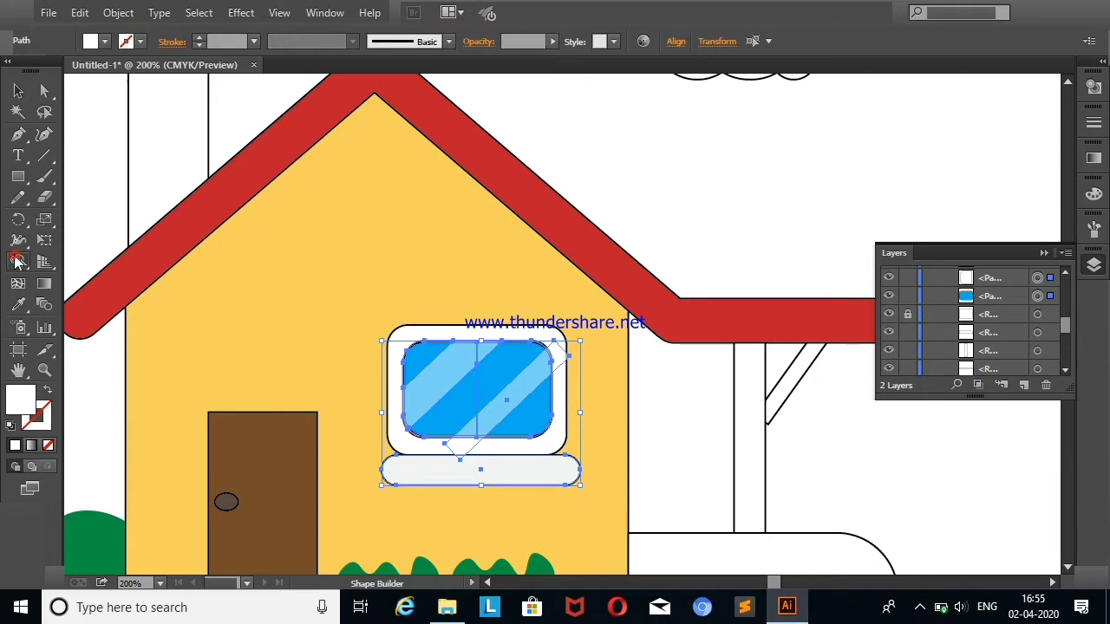
{"action": "left_click", "coordinate": [464, 447]}
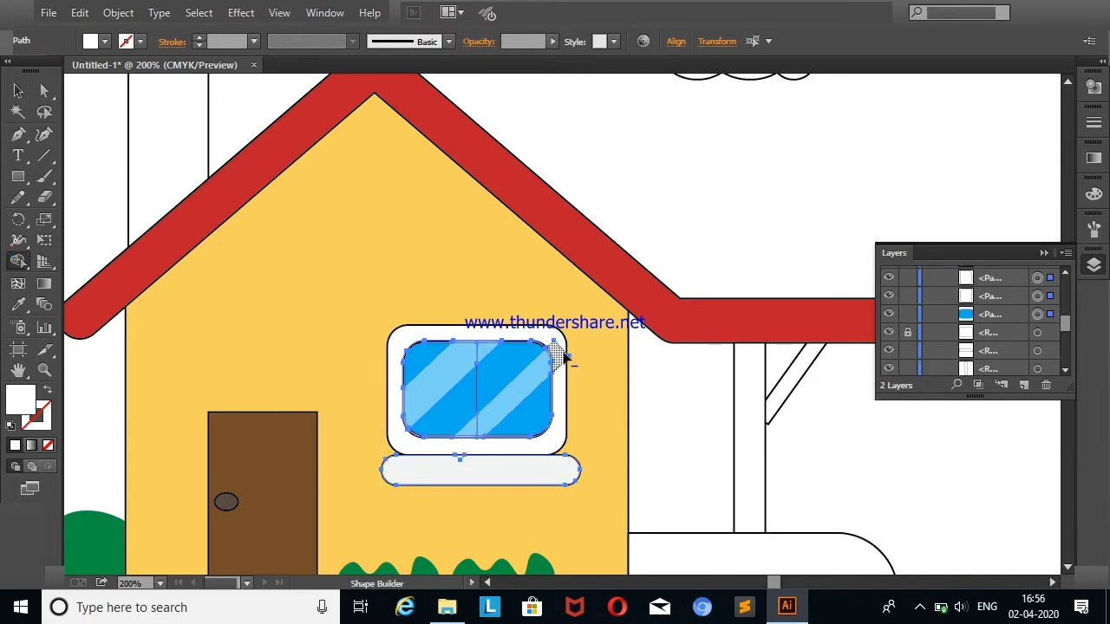
{"action": "key", "text": "v"}
{"action": "left_click", "coordinate": [76, 145]}
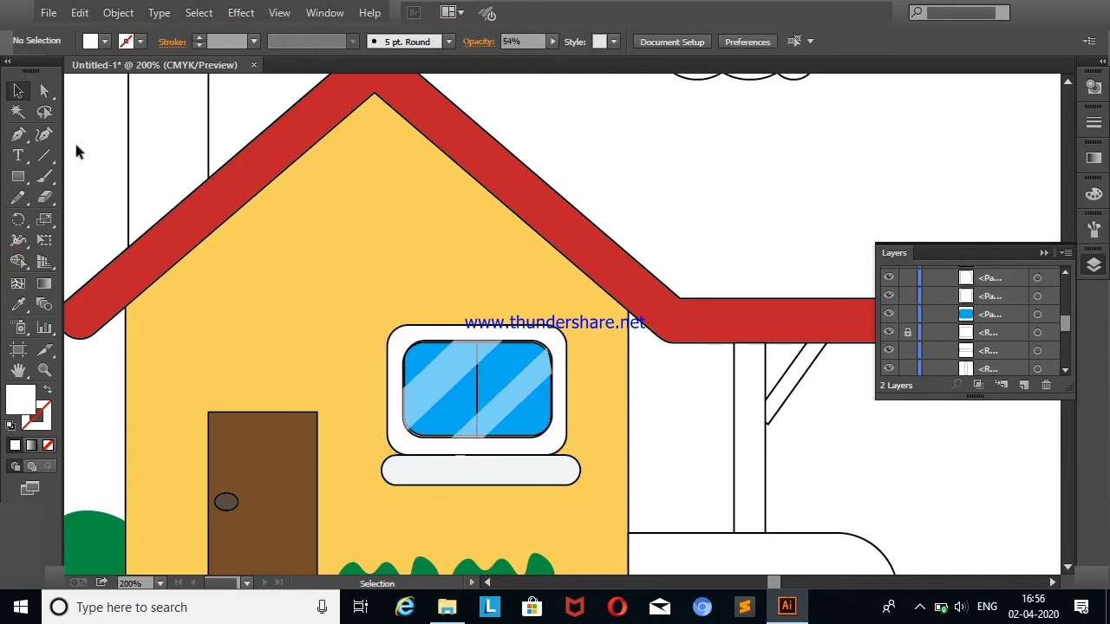
{"action": "left_click", "coordinate": [460, 464]}
{"action": "key", "text": "Delete"}
{"action": "right_click", "coordinate": [731, 171]}
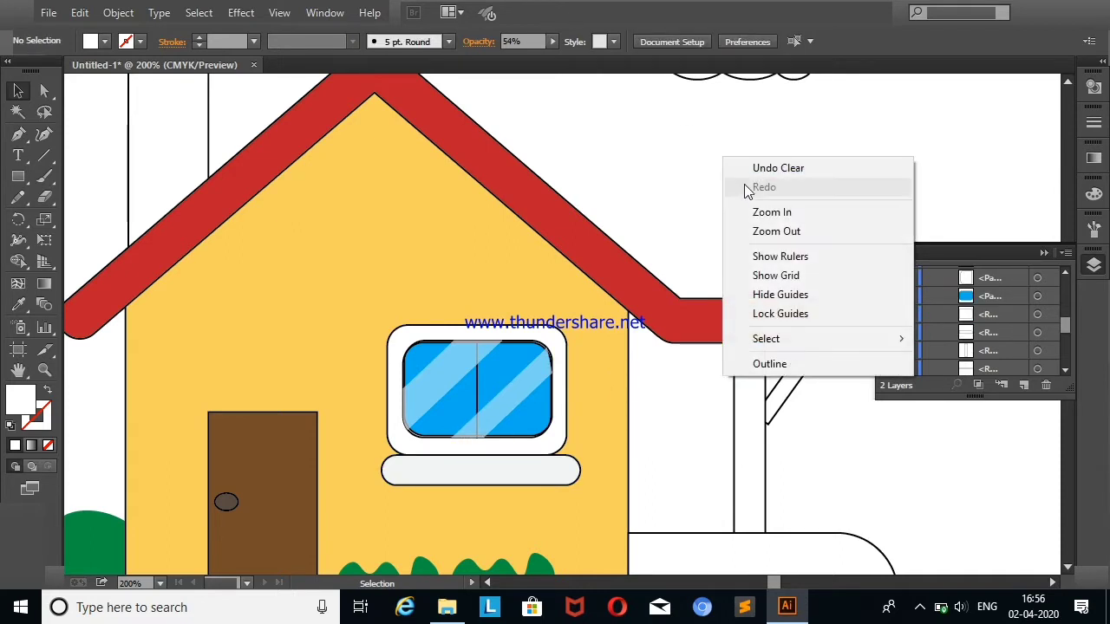
Zoom out from 100% until the whole artboard is visible
{"action": "left_click", "coordinate": [771, 231]}
{"action": "right_click", "coordinate": [787, 225]}
{"action": "key", "text": "Escape"}
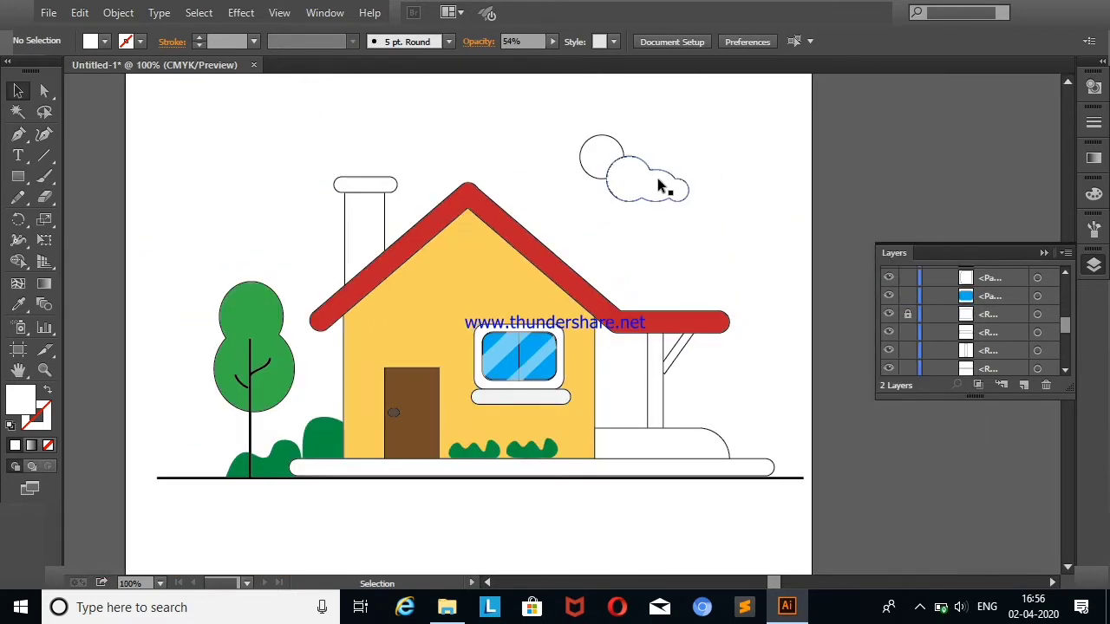
{"action": "left_click", "coordinate": [1044, 252]}
{"action": "right_click", "coordinate": [780, 233]}
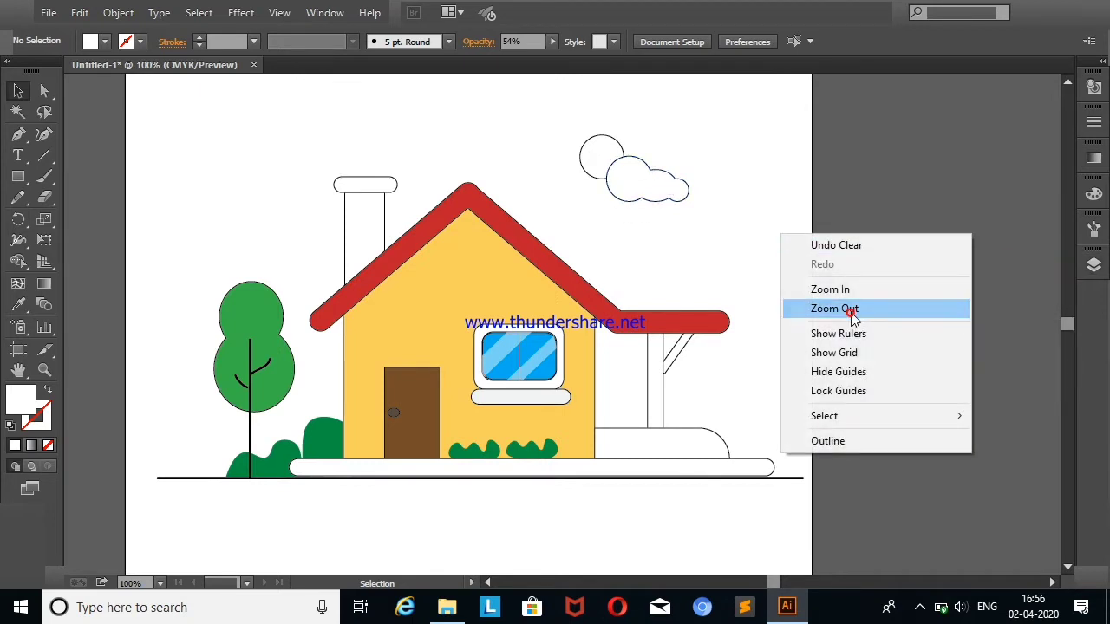
{"action": "left_click", "coordinate": [853, 307]}
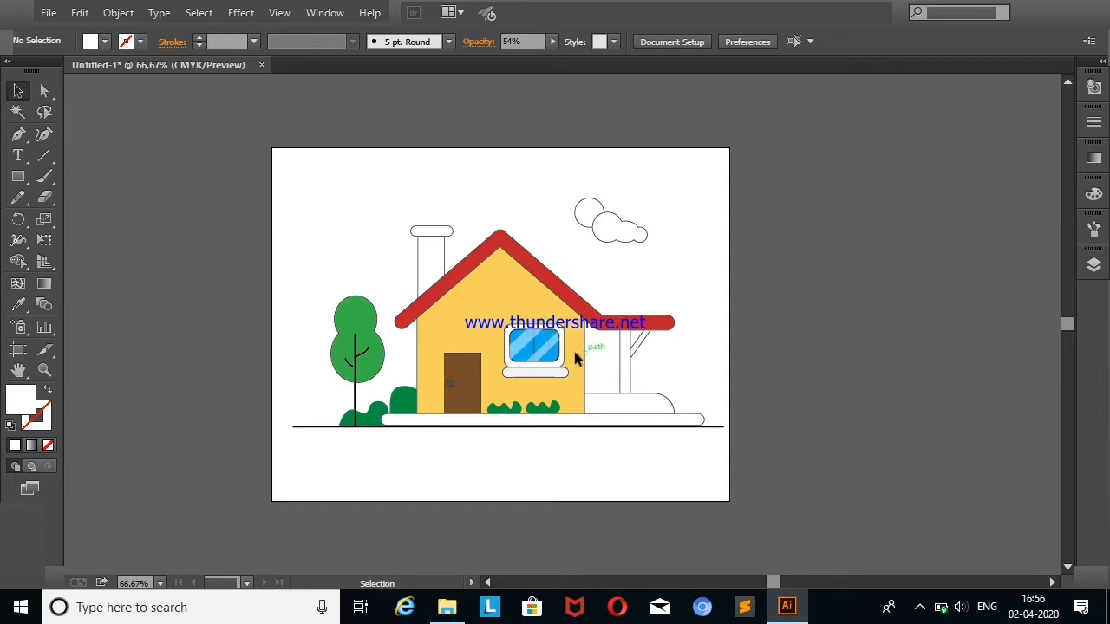
Check the Layers panel, then place a copy of the yellow house body right of the artboard
{"action": "left_click", "coordinate": [1094, 266]}
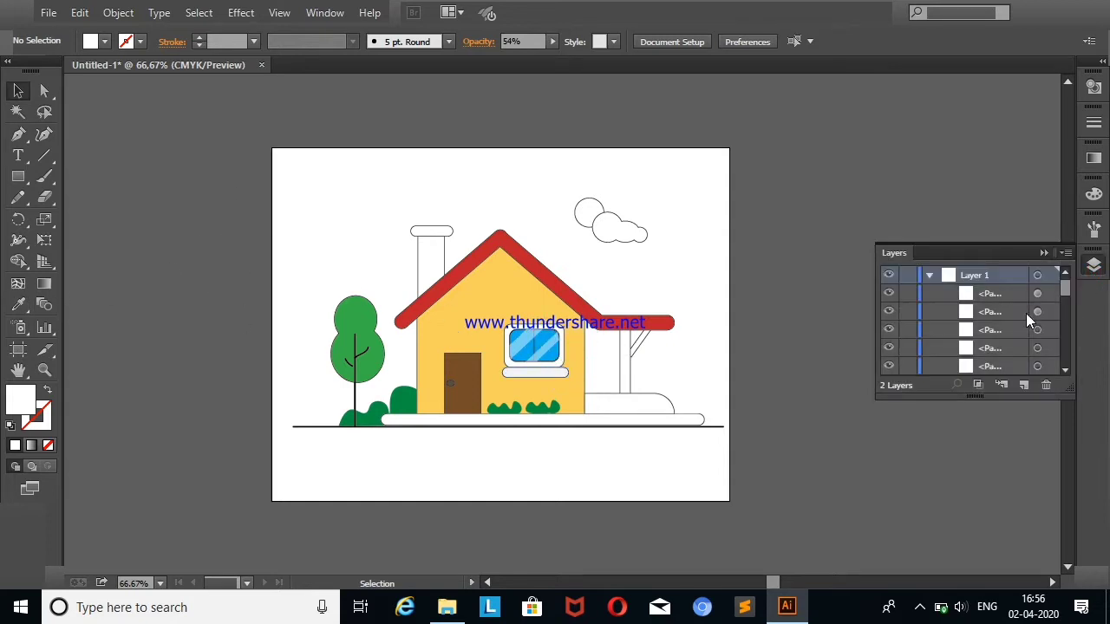
{"action": "scroll", "coordinate": [1067, 307], "scroll_direction": "down", "scroll_amount": 3}
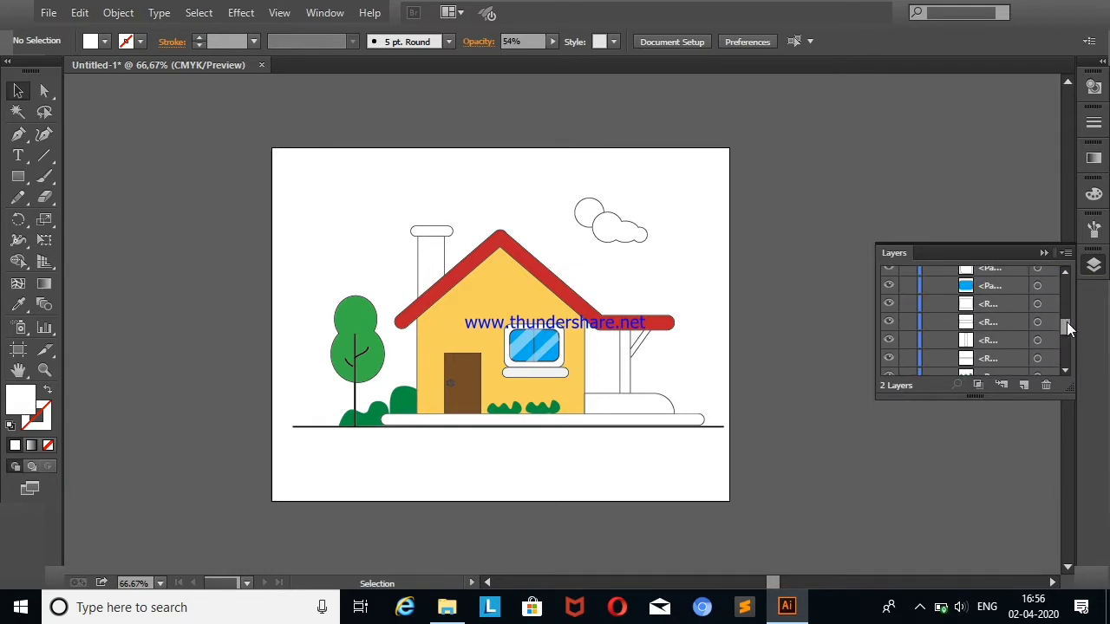
{"action": "left_click_drag", "start_coordinate": [1069, 328], "coordinate": [1017, 360]}
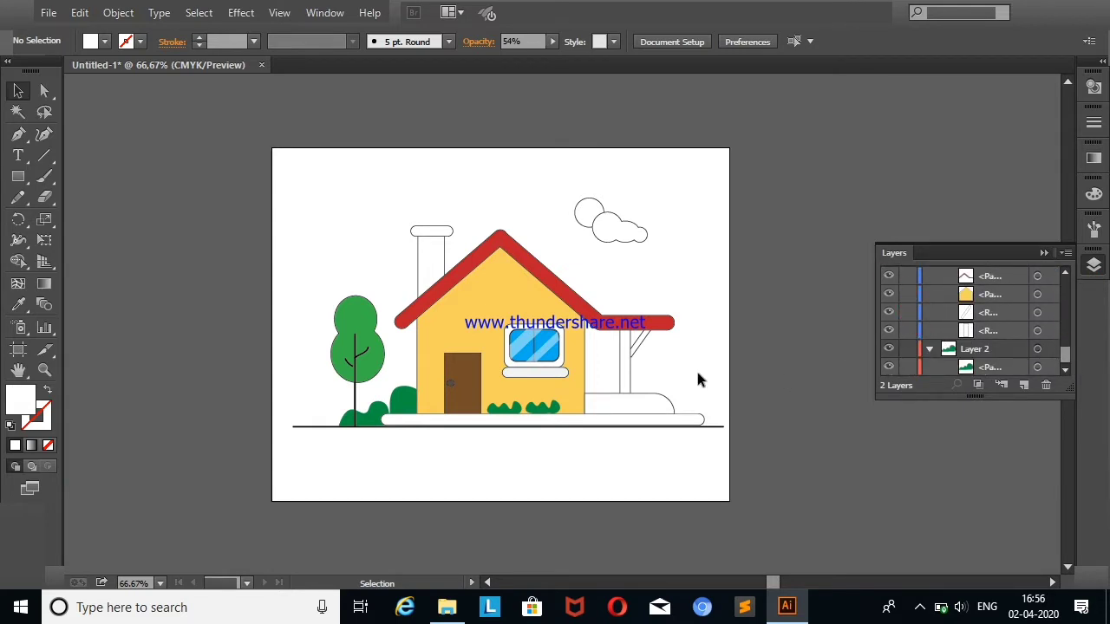
{"action": "left_click", "coordinate": [1043, 252]}
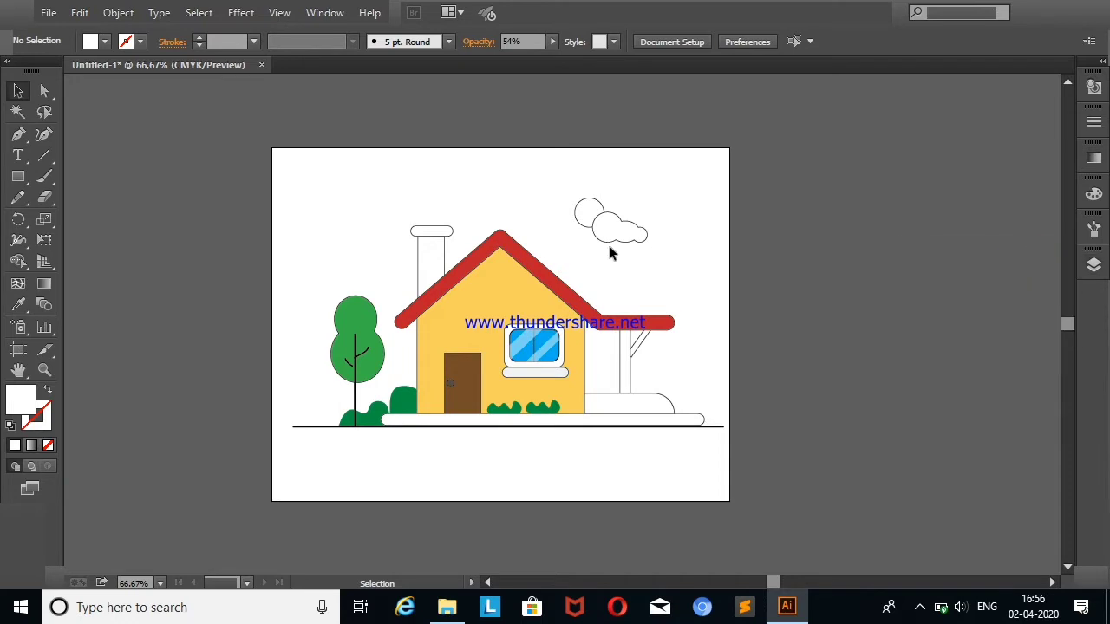
{"action": "left_click_drag", "start_coordinate": [461, 326], "coordinate": [823, 319]}
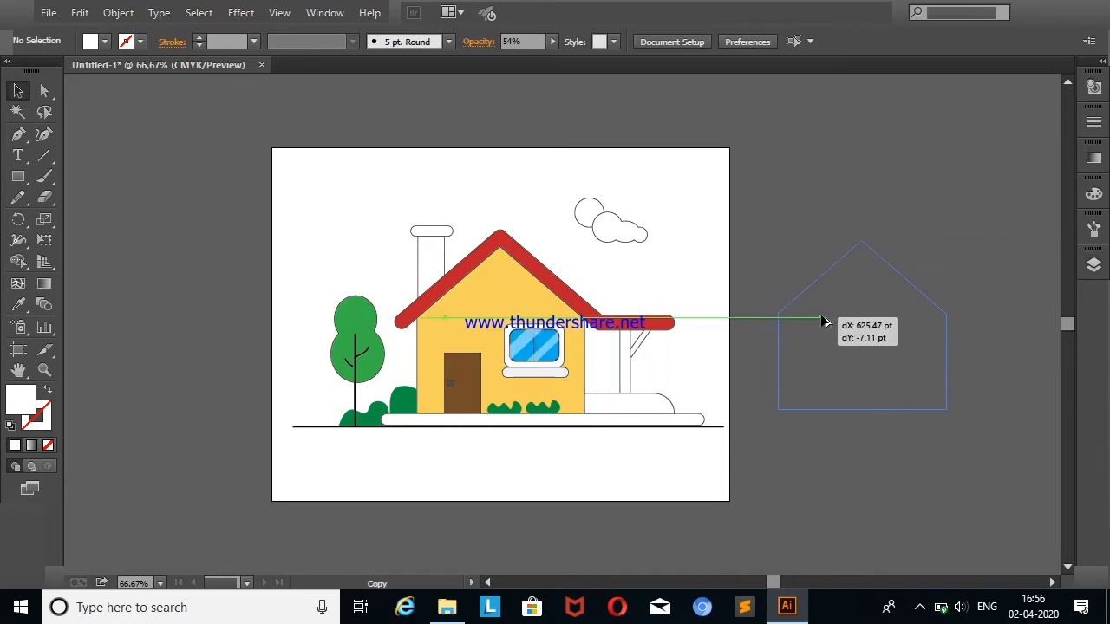
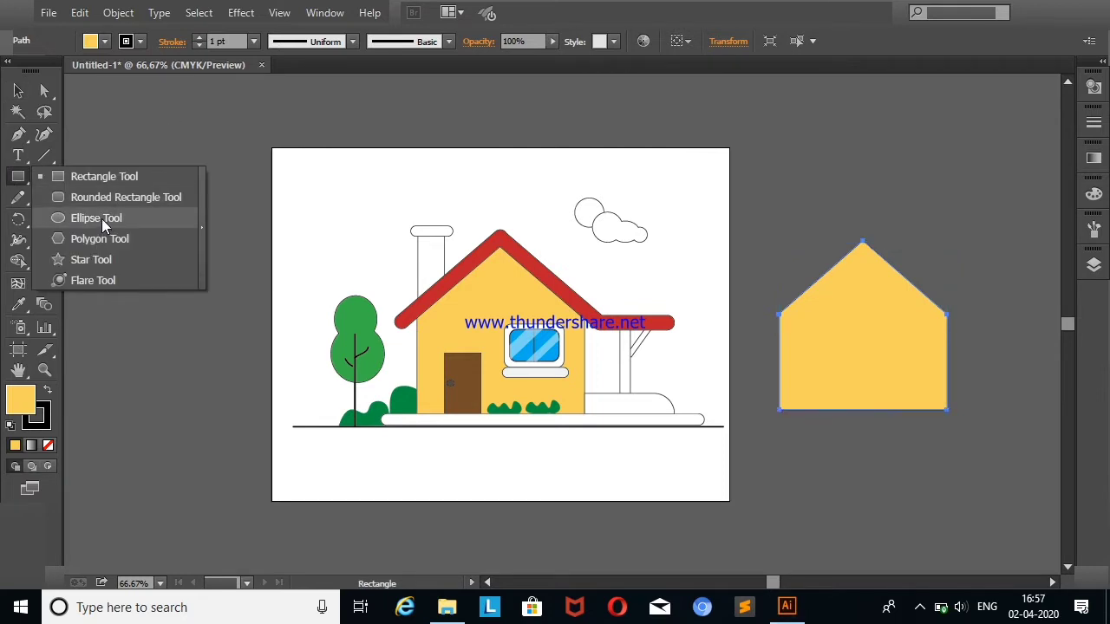
Draw a three-sided polygon and scale it over the top of the yellow pentagon
{"action": "left_click_drag", "start_coordinate": [18, 176], "coordinate": [96, 235]}
{"action": "left_click", "coordinate": [180, 290]}
{"action": "type", "text": "3"}
{"action": "key", "text": "Return"}
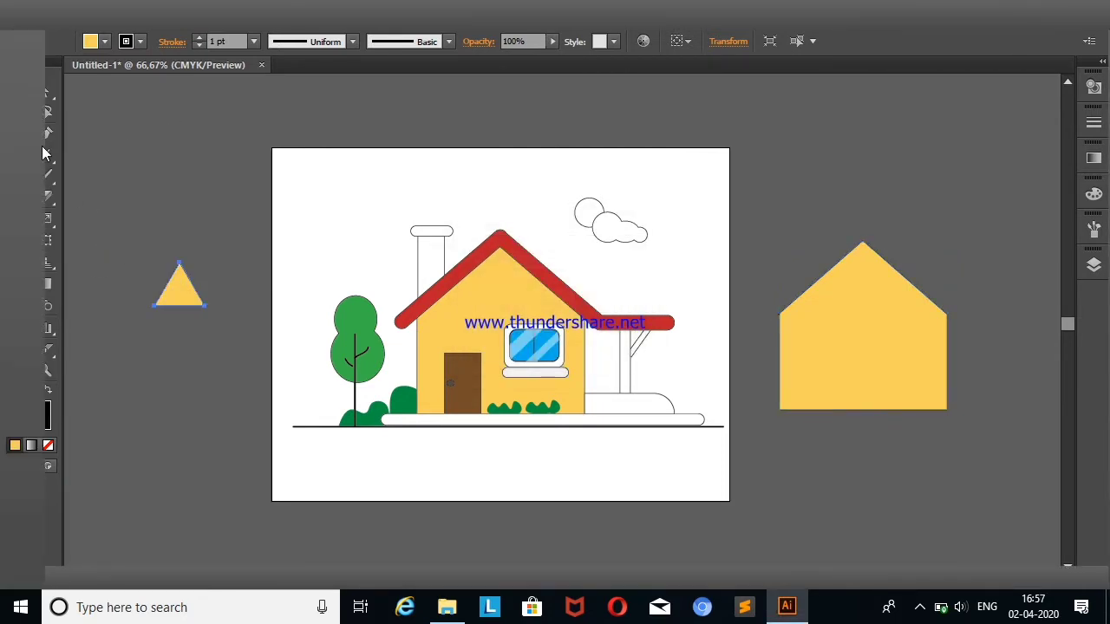
{"action": "left_click", "coordinate": [19, 90]}
{"action": "mouse_move", "coordinate": [180, 290]}
{"action": "left_mouse_down"}
{"action": "mouse_move", "coordinate": [791, 352]}
{"action": "mouse_move", "coordinate": [868, 304]}
{"action": "mouse_move", "coordinate": [1011, 371]}
{"action": "left_mouse_up"}
{"action": "left_click_drag", "start_coordinate": [919, 351], "coordinate": [859, 331]}
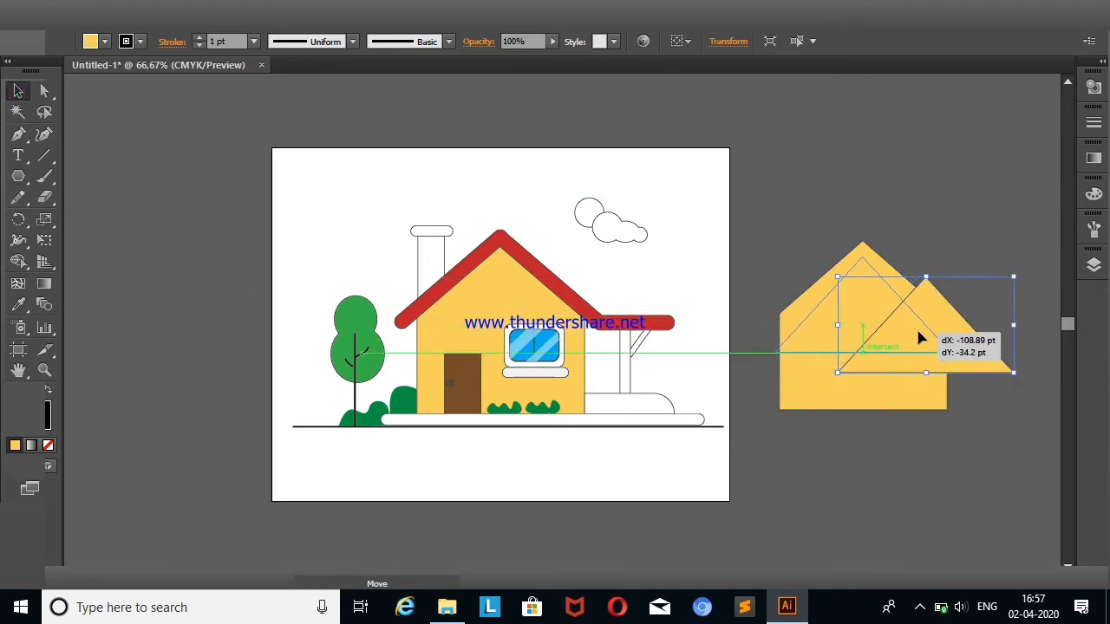
Widen the triangle and shift it to fit the house top
{"action": "left_click", "coordinate": [973, 168]}
{"action": "left_click", "coordinate": [948, 351]}
{"action": "left_click_drag", "start_coordinate": [949, 350], "coordinate": [971, 352]}
{"action": "mouse_move", "coordinate": [895, 317]}
{"action": "left_mouse_down"}
{"action": "mouse_move", "coordinate": [901, 326]}
{"action": "mouse_move", "coordinate": [876, 307]}
{"action": "left_mouse_up"}
{"action": "left_click", "coordinate": [935, 197]}
{"action": "left_click_drag", "start_coordinate": [899, 249], "coordinate": [878, 286]}
Use Shape Builder to remove the pentagon body below the triangle, leaving a chevron band
{"action": "left_click_drag", "start_coordinate": [806, 226], "coordinate": [979, 378]}
{"action": "left_click", "coordinate": [17, 262]}
{"action": "mouse_move", "coordinate": [828, 337]}
{"action": "left_mouse_down"}
{"action": "mouse_move", "coordinate": [793, 351]}
{"action": "mouse_move", "coordinate": [886, 338]}
{"action": "left_mouse_up"}
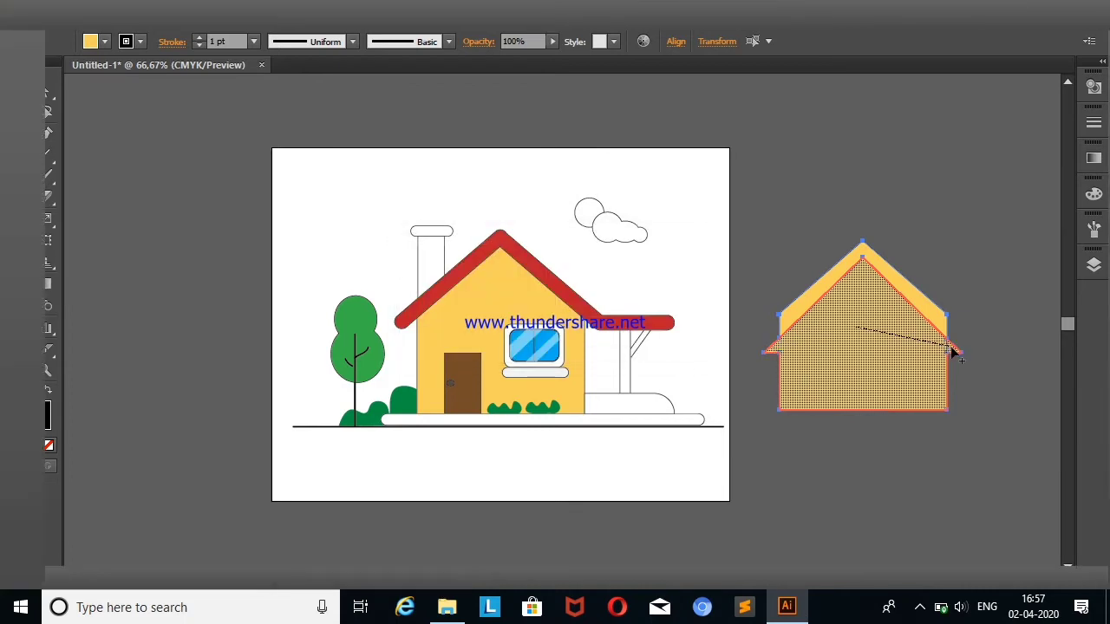
{"action": "left_click", "coordinate": [867, 359], "text": "alt"}
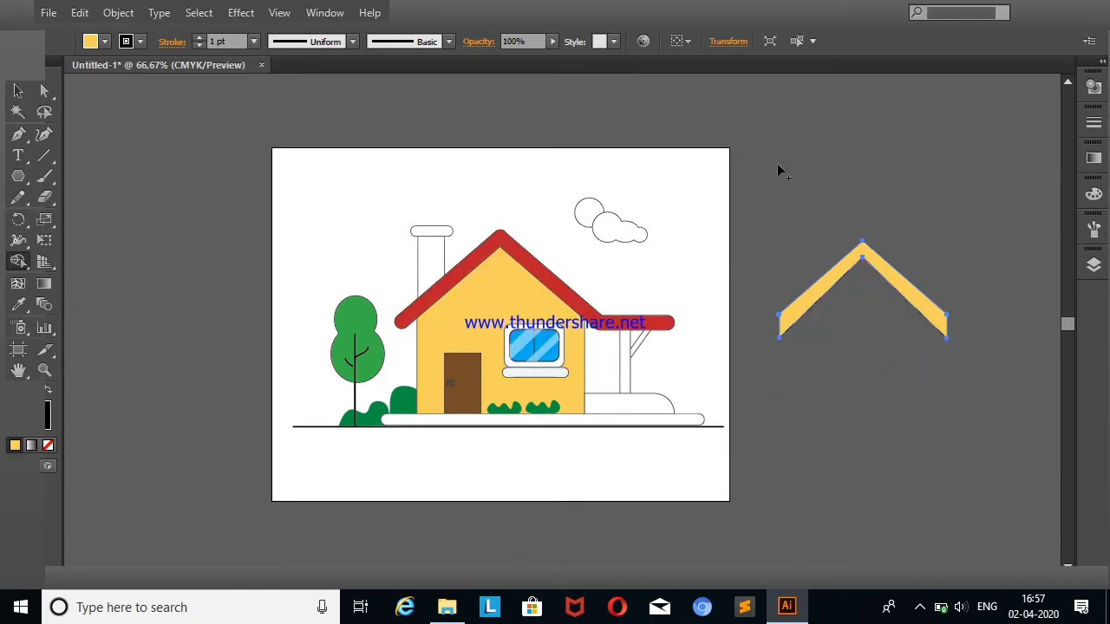
Fill the chevron band with darker yellow DBB34F using the Color Picker
{"action": "left_click", "coordinate": [18, 90]}
{"action": "left_click", "coordinate": [941, 305]}
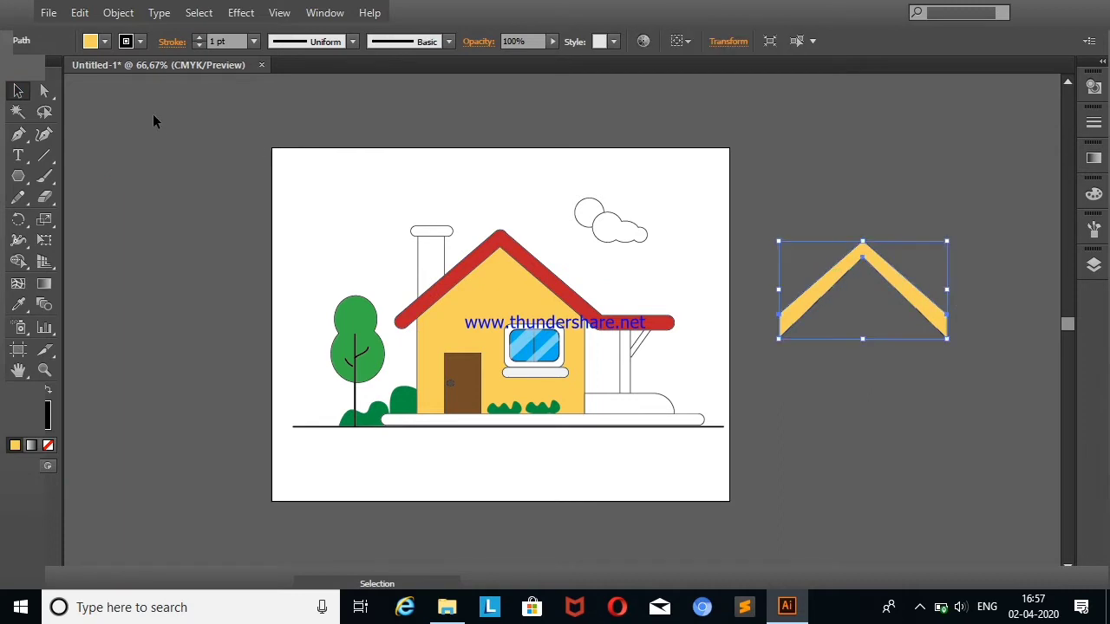
{"action": "left_click", "coordinate": [90, 41]}
{"action": "left_click", "coordinate": [272, 265]}
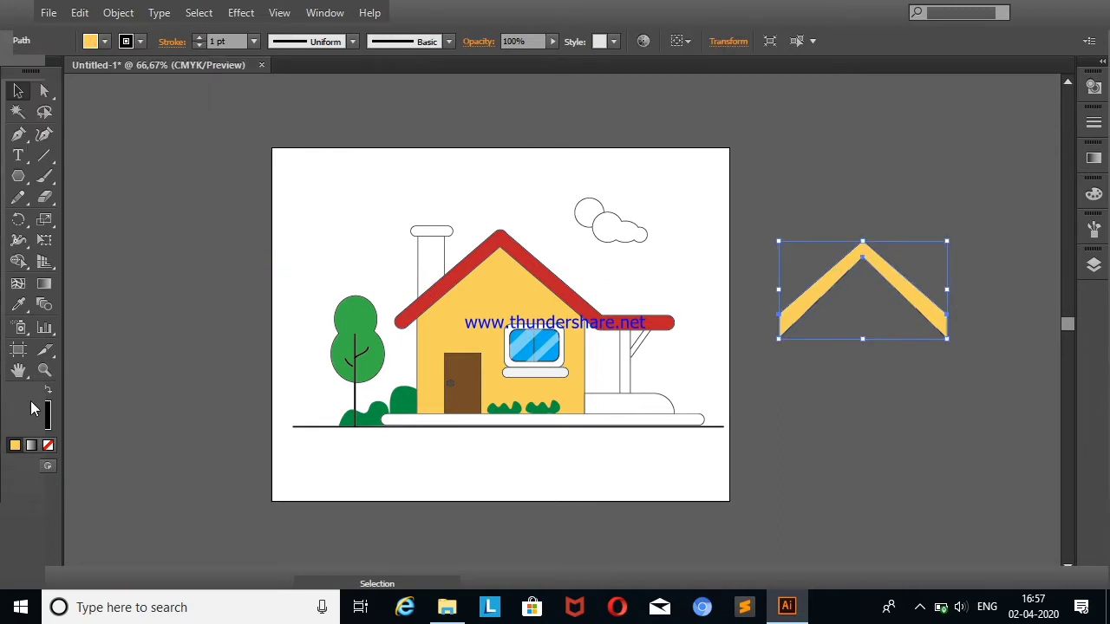
{"action": "key", "text": "ctrl+shift+a"}
{"action": "left_click", "coordinate": [812, 303]}
{"action": "double_click", "coordinate": [16, 399]}
{"action": "mouse_move", "coordinate": [461, 193]}
{"action": "left_mouse_down"}
{"action": "mouse_move", "coordinate": [487, 211]}
{"action": "mouse_move", "coordinate": [471, 216]}
{"action": "left_mouse_up"}
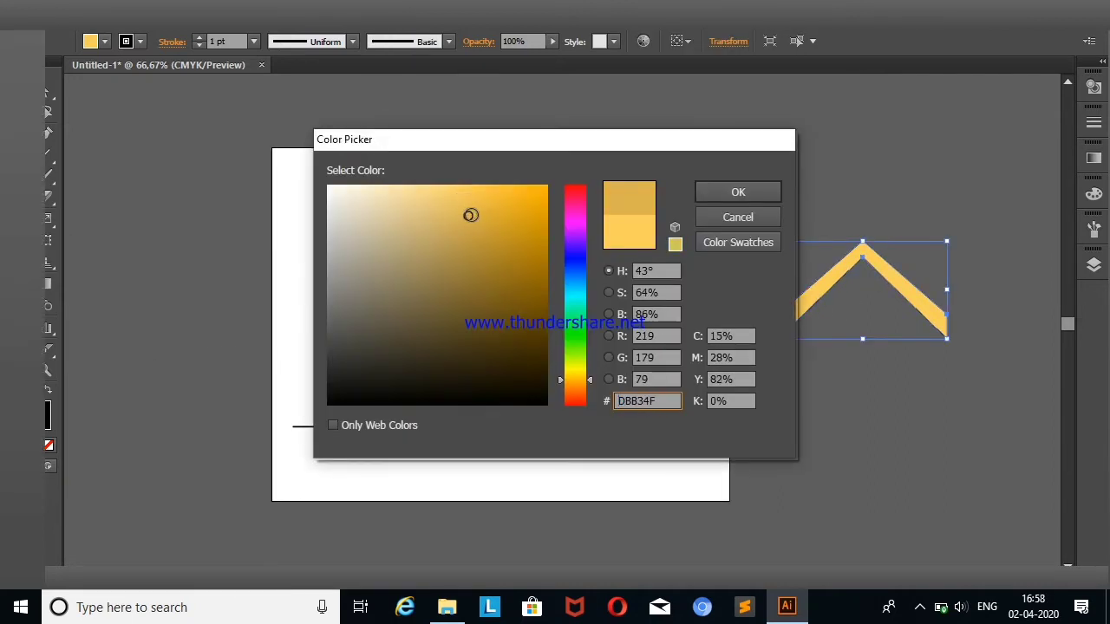
{"action": "left_click", "coordinate": [738, 191]}
Move the band onto the house and place it beneath the red roof
{"action": "mouse_move", "coordinate": [897, 286]}
{"action": "left_mouse_down"}
{"action": "mouse_move", "coordinate": [493, 318]}
{"action": "mouse_move", "coordinate": [512, 286]}
{"action": "left_mouse_up"}
{"action": "key", "text": "ctrl+shift+a"}
{"action": "left_click", "coordinate": [569, 288]}
Set the stroke of the red roof and the yellow house body to None
{"action": "left_click", "coordinate": [139, 40]}
{"action": "left_click", "coordinate": [12, 72]}
{"action": "left_click", "coordinate": [218, 225]}
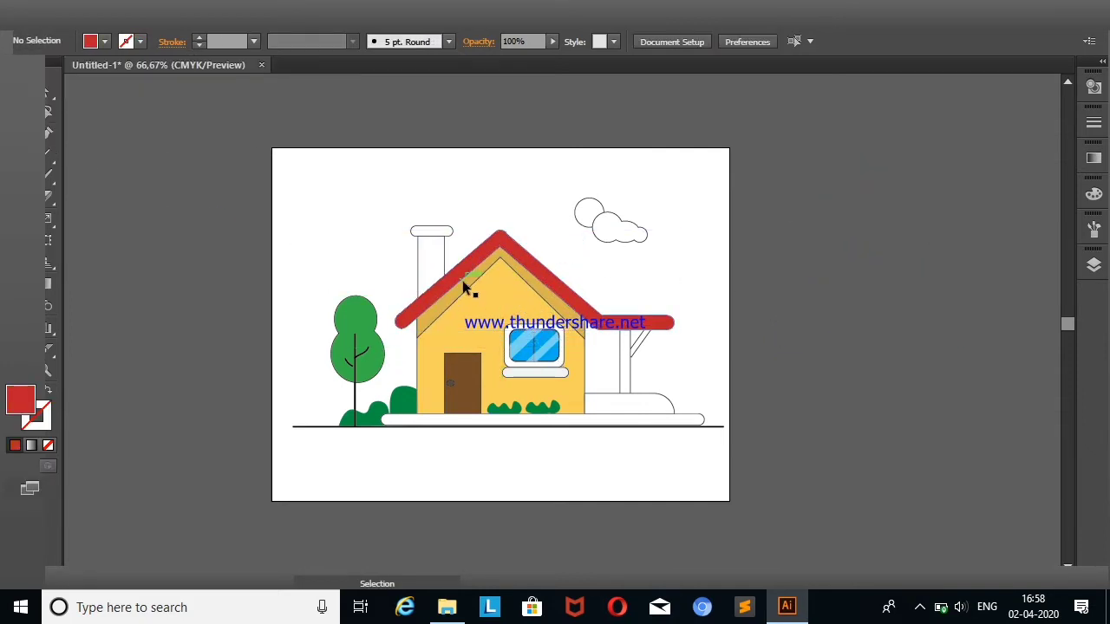
{"action": "left_click", "coordinate": [462, 282]}
{"action": "left_click", "coordinate": [139, 41]}
{"action": "left_click", "coordinate": [12, 70]}
{"action": "left_click", "coordinate": [161, 212]}
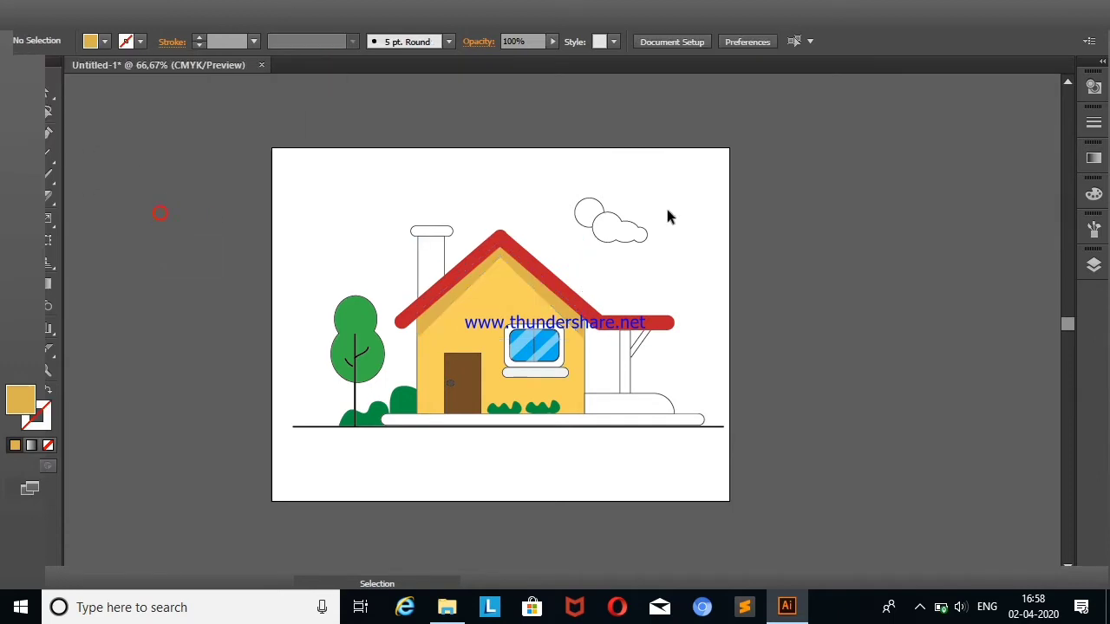
Check the roof band, roof and house body, then marquee-select all the artwork
{"action": "left_click", "coordinate": [534, 293]}
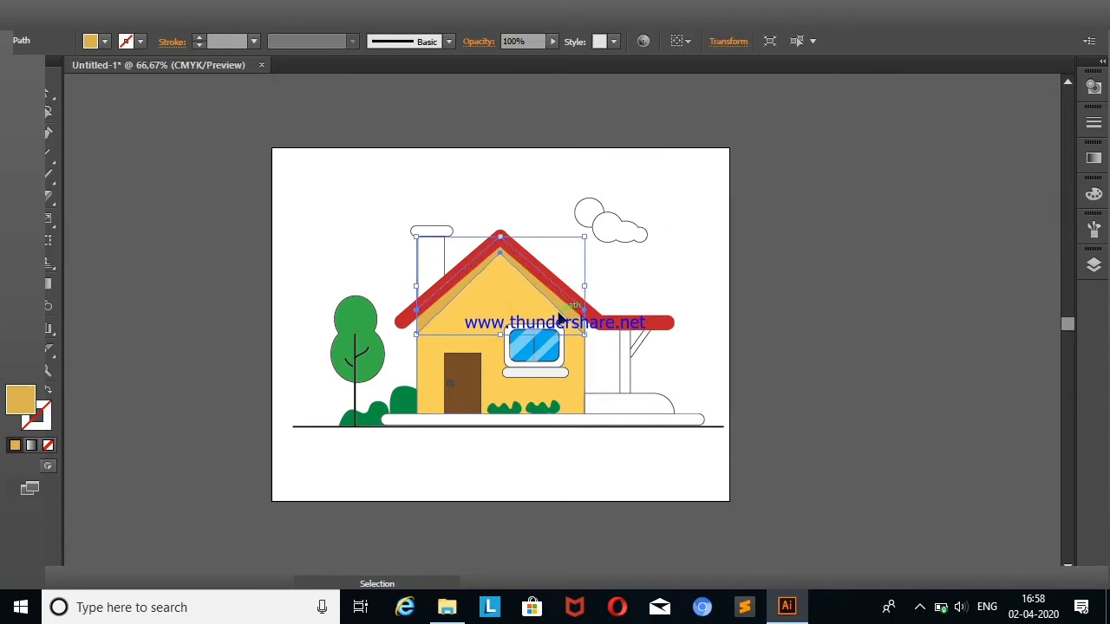
{"action": "left_click", "coordinate": [774, 293]}
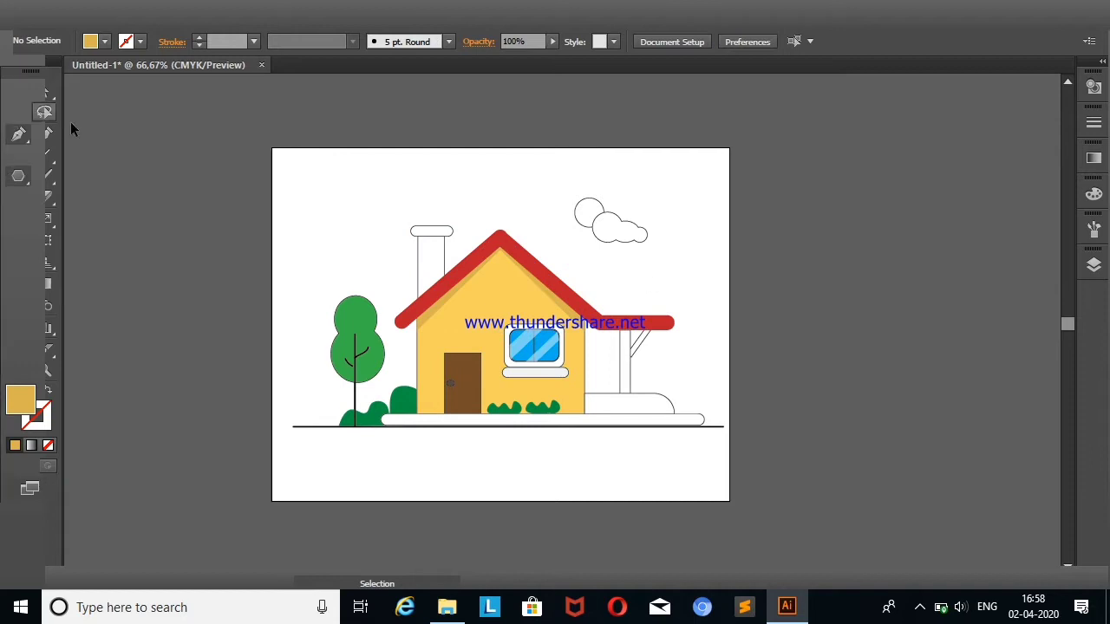
{"action": "left_click", "coordinate": [460, 291]}
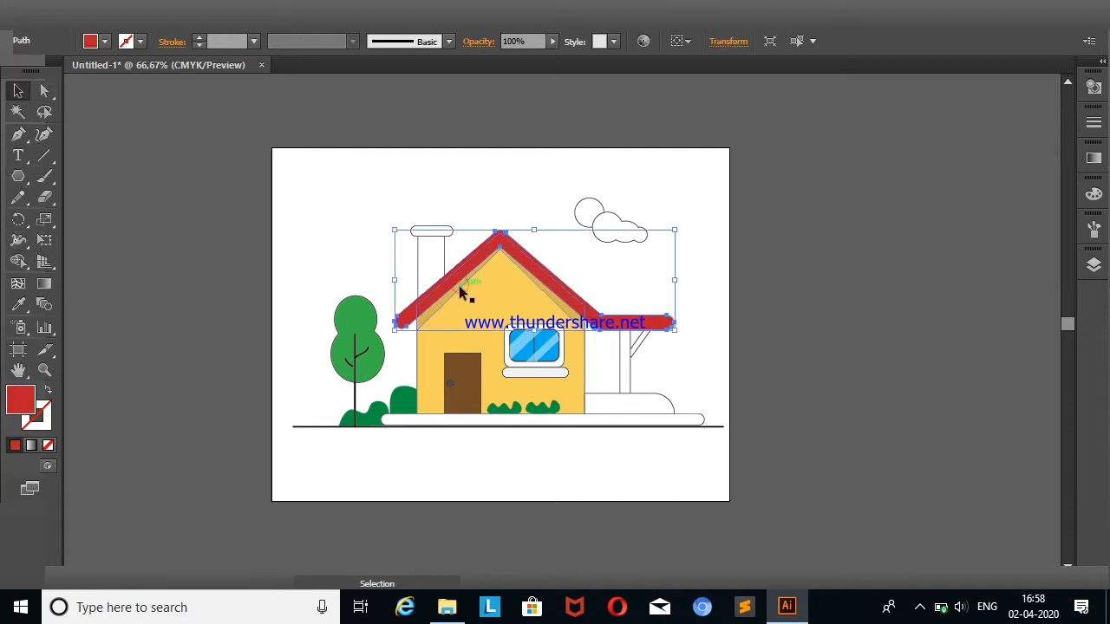
{"action": "left_click", "coordinate": [643, 347]}
{"action": "left_click", "coordinate": [585, 328]}
{"action": "left_click", "coordinate": [586, 328]}
{"action": "left_click", "coordinate": [825, 327]}
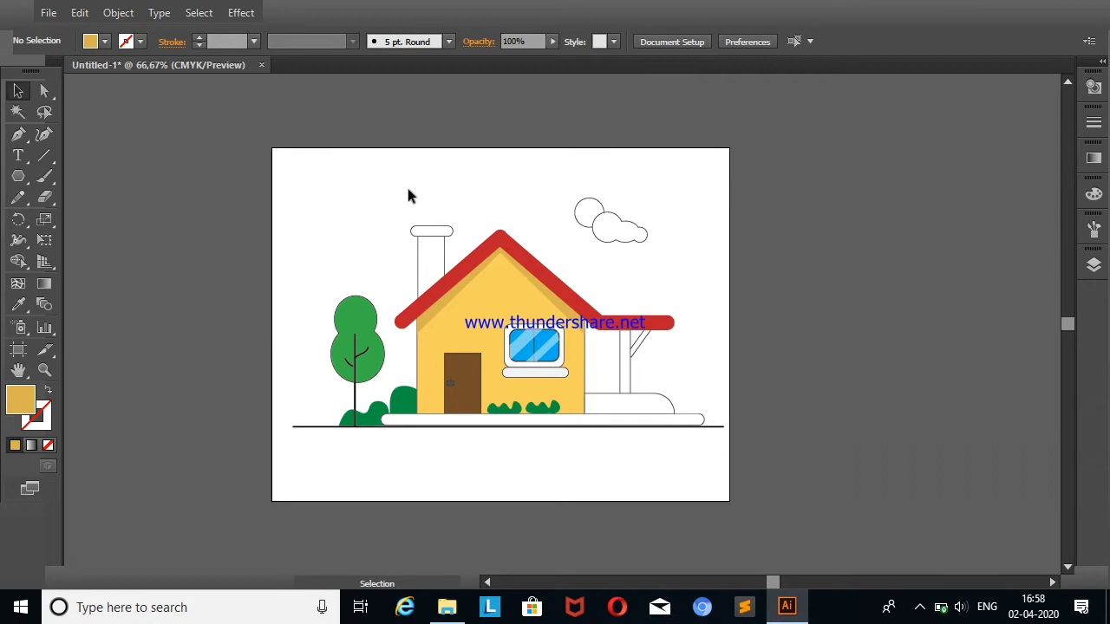
{"action": "left_click", "coordinate": [413, 306]}
{"action": "left_click", "coordinate": [708, 237]}
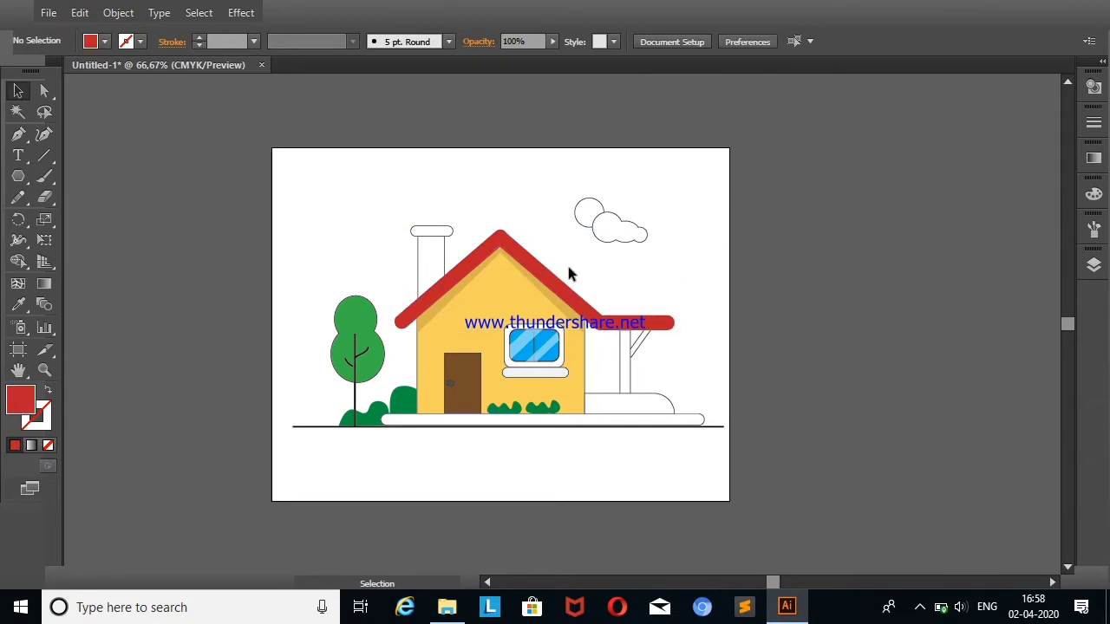
{"action": "left_click_drag", "start_coordinate": [269, 178], "coordinate": [719, 540]}
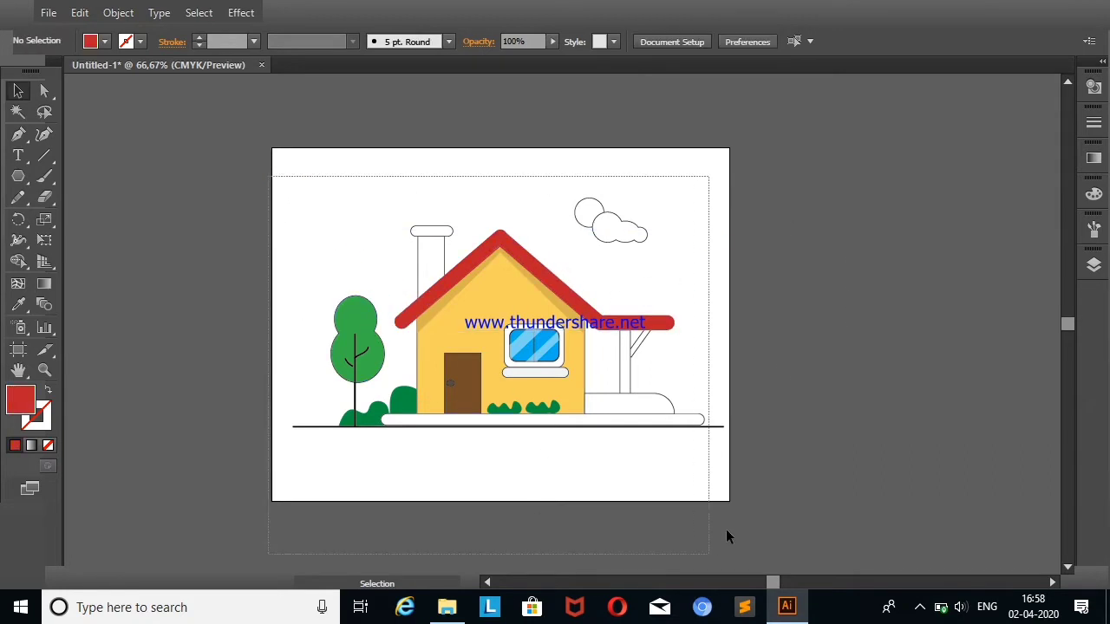
Select all the artwork and increase its stroke weight
{"action": "left_click", "coordinate": [105, 41]}
{"action": "left_click", "coordinate": [223, 112]}
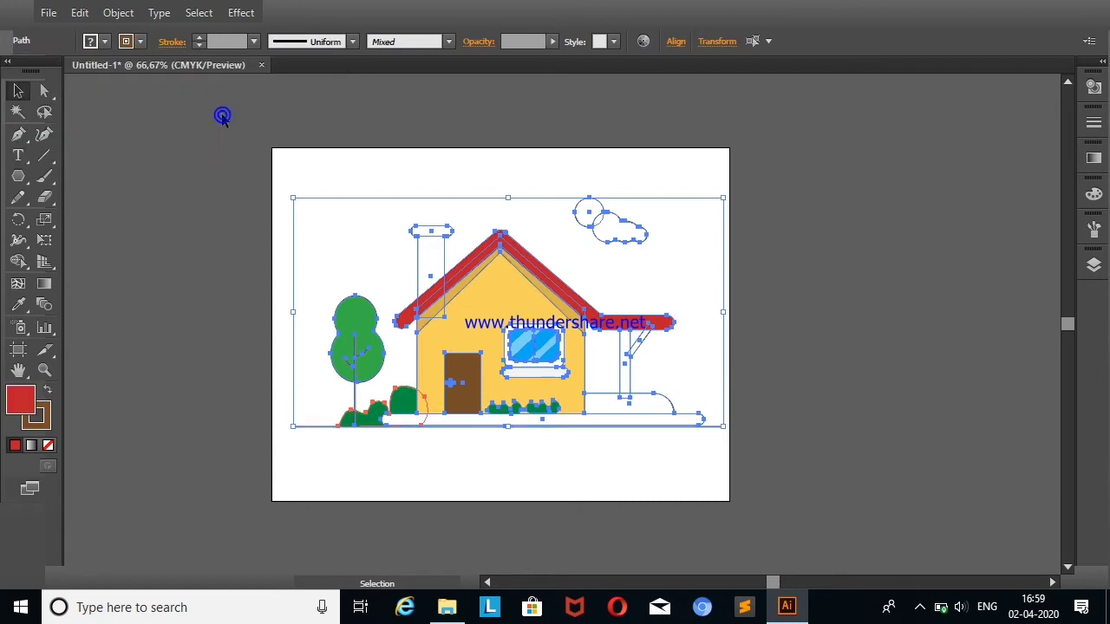
{"action": "left_click_drag", "start_coordinate": [273, 171], "coordinate": [726, 473]}
{"action": "left_click", "coordinate": [202, 38]}
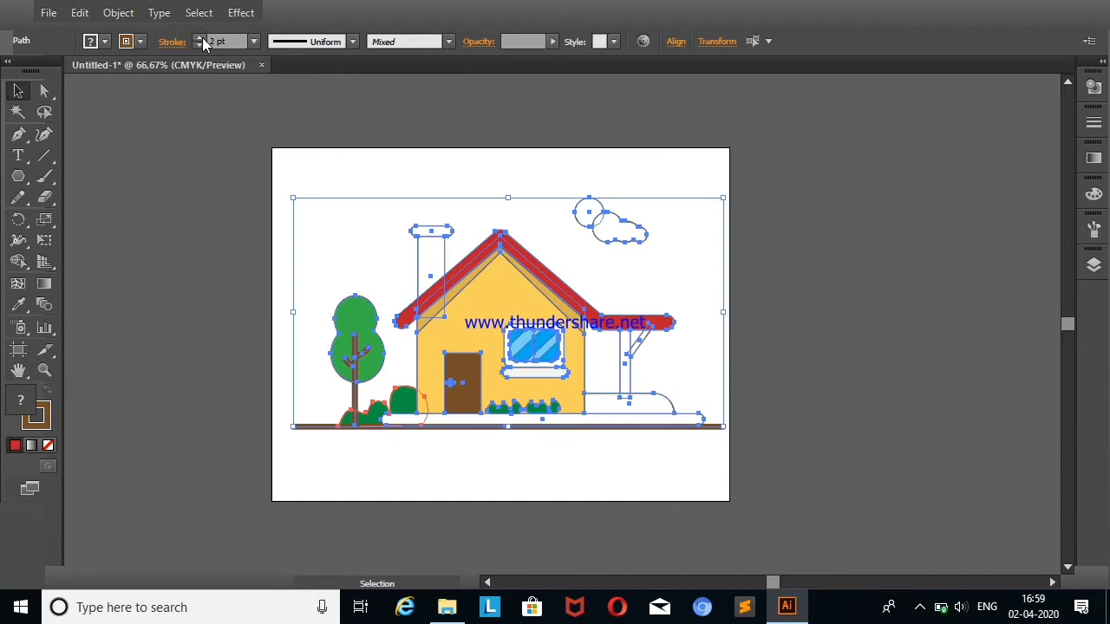
{"action": "left_click", "coordinate": [294, 188]}
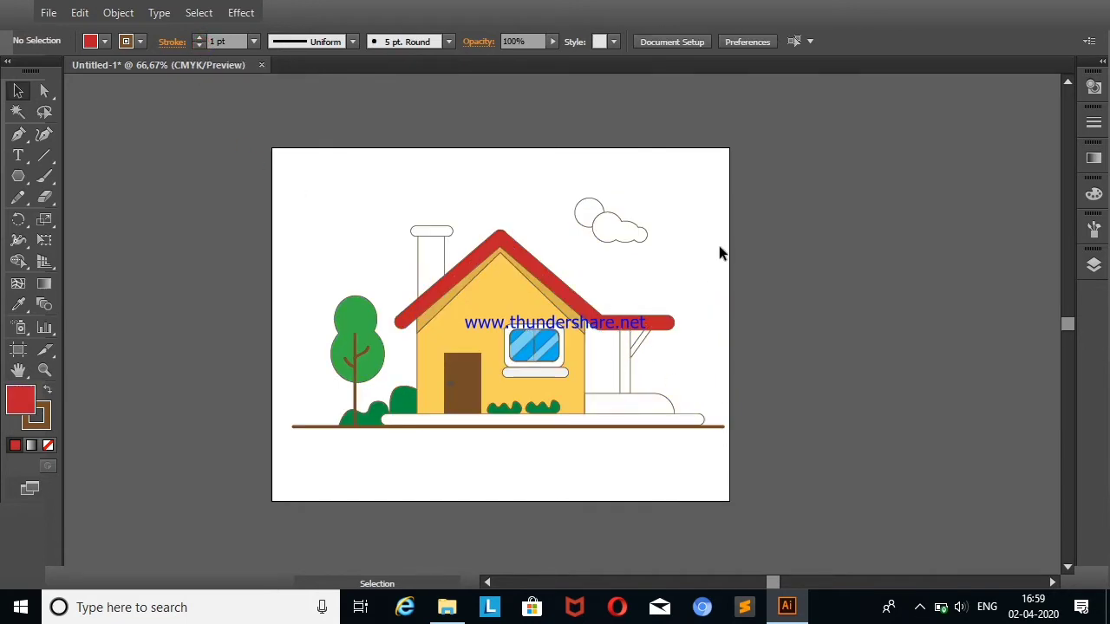
Set the yellow gable shape's stroke to None
{"action": "left_click", "coordinate": [562, 303]}
{"action": "left_click", "coordinate": [650, 208]}
{"action": "left_click", "coordinate": [555, 303]}
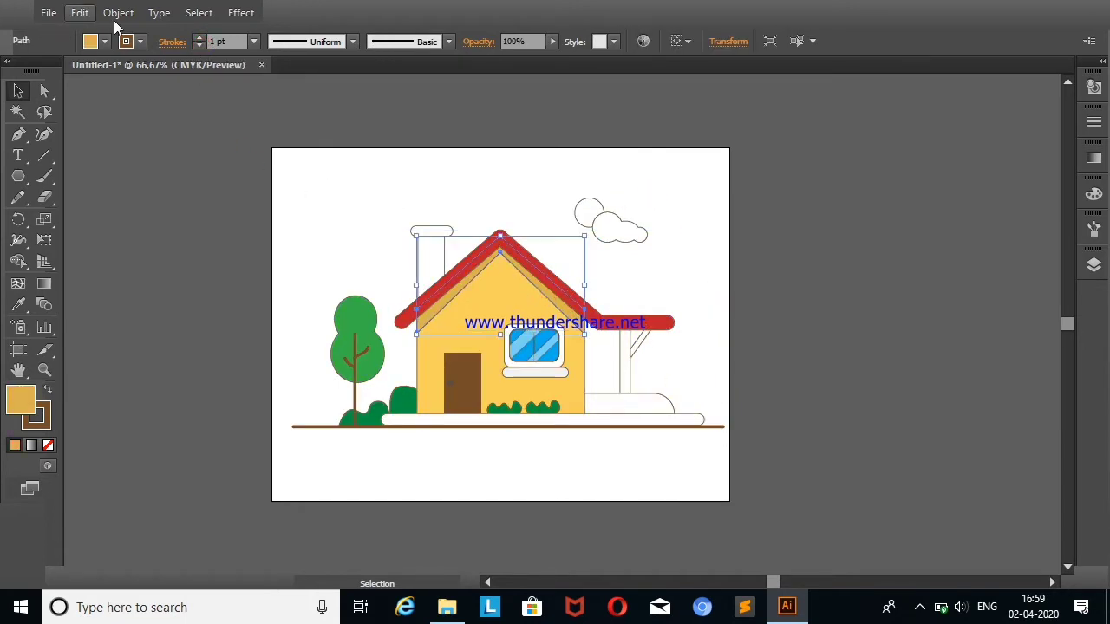
{"action": "left_click", "coordinate": [125, 42]}
{"action": "left_click", "coordinate": [11, 71]}
{"action": "left_click", "coordinate": [609, 185]}
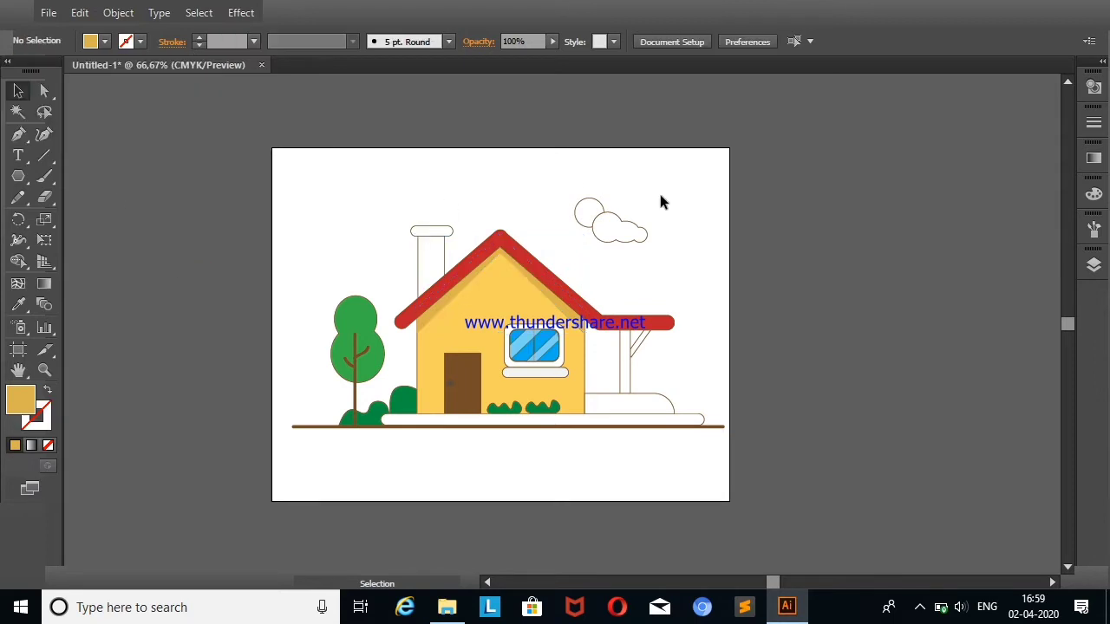
Make the white window sill a thinner bar
{"action": "left_click", "coordinate": [537, 374]}
{"action": "left_click_drag", "start_coordinate": [537, 382], "coordinate": [536, 373]}
{"action": "left_click", "coordinate": [579, 375]}
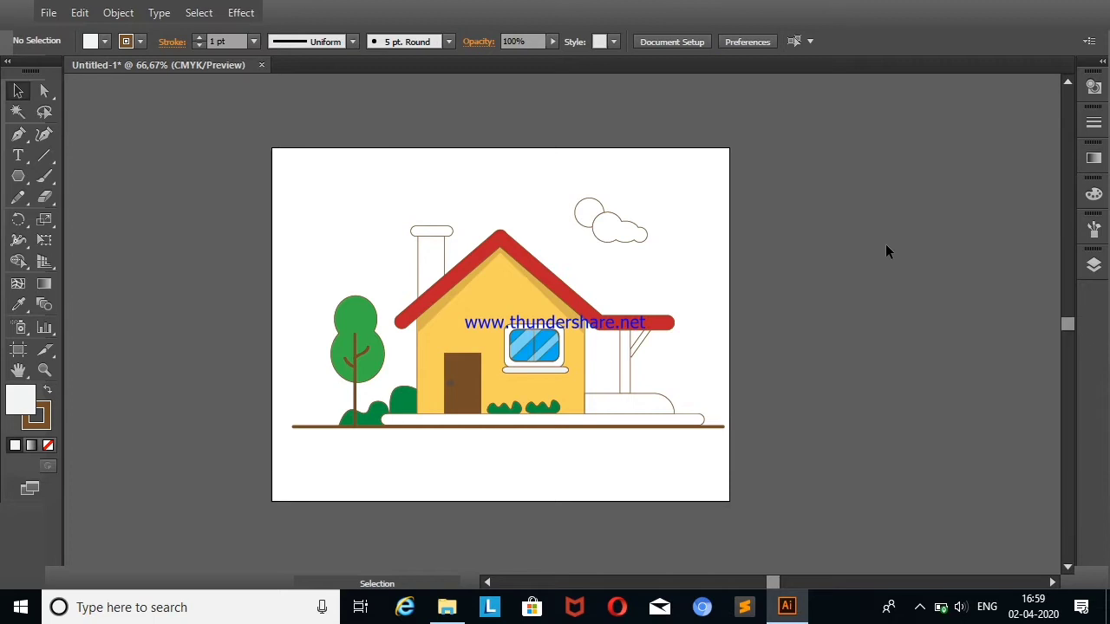
{"action": "left_click", "coordinate": [556, 367]}
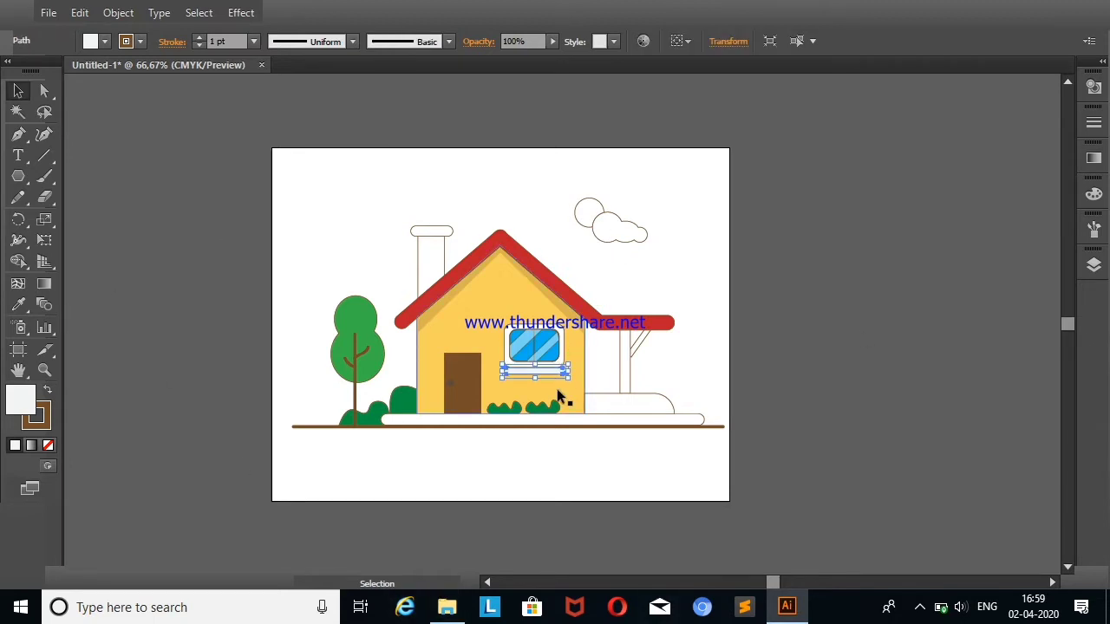
{"action": "left_click", "coordinate": [831, 263]}
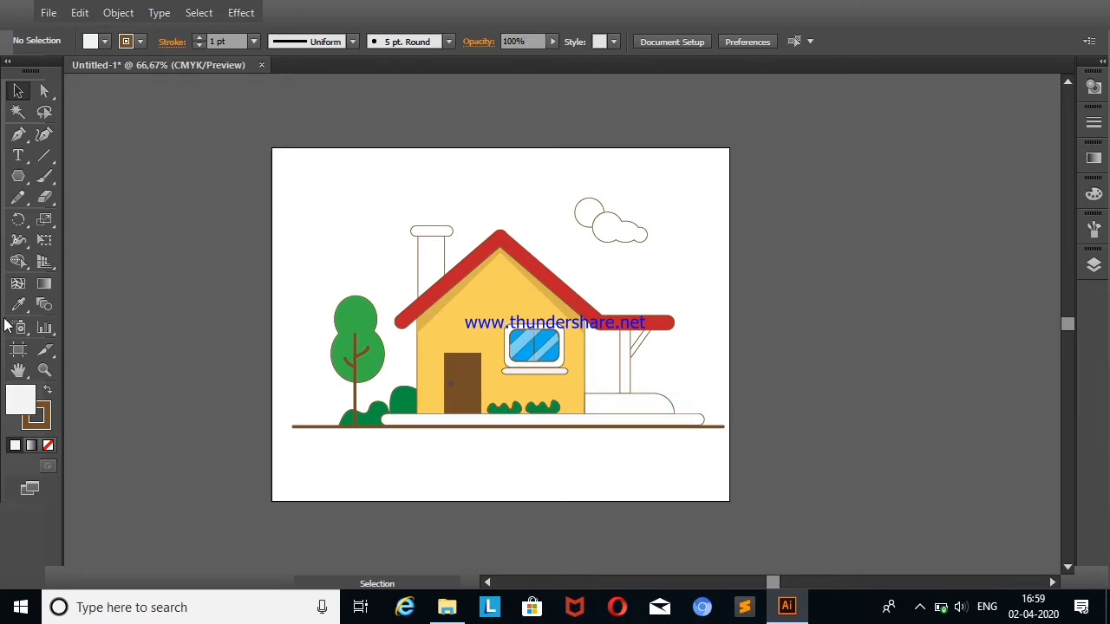
Draw a rectangle and distort it into a perspective trapezoid below the window
{"action": "left_click", "coordinate": [18, 176]}
{"action": "left_click_drag", "start_coordinate": [18, 176], "coordinate": [39, 176]}
{"action": "left_click_drag", "start_coordinate": [136, 313], "coordinate": [192, 347]}
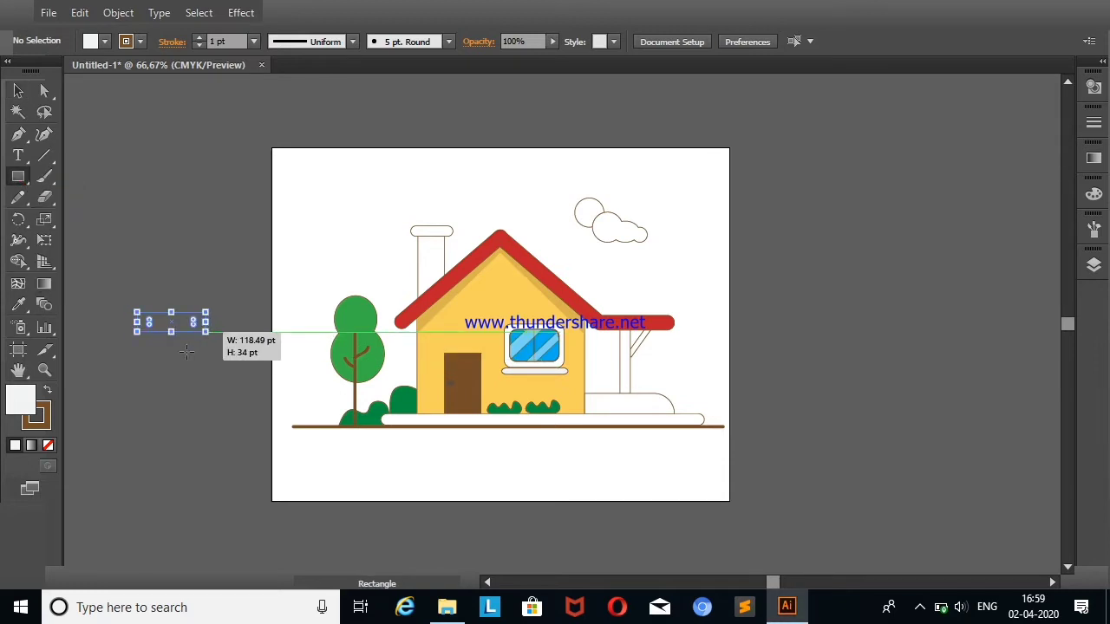
{"action": "left_click", "coordinate": [45, 240]}
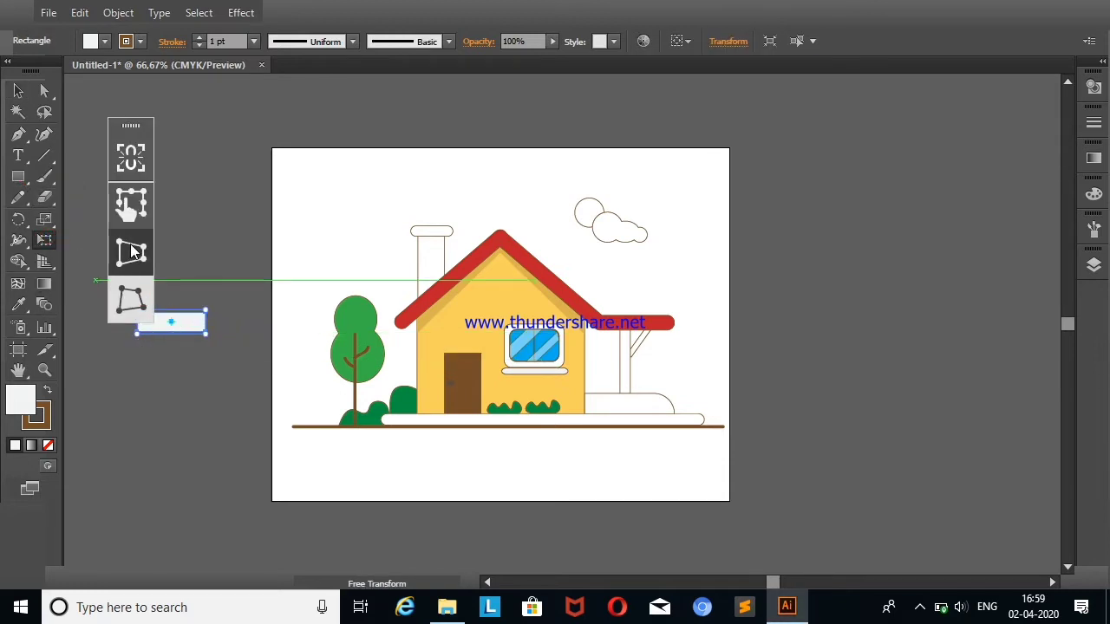
{"action": "left_click", "coordinate": [133, 251]}
{"action": "mouse_move", "coordinate": [137, 333]}
{"action": "left_mouse_down"}
{"action": "mouse_move", "coordinate": [223, 336]}
{"action": "mouse_move", "coordinate": [534, 397]}
{"action": "left_mouse_up"}
{"action": "key", "text": "v"}
{"action": "left_click", "coordinate": [168, 339]}
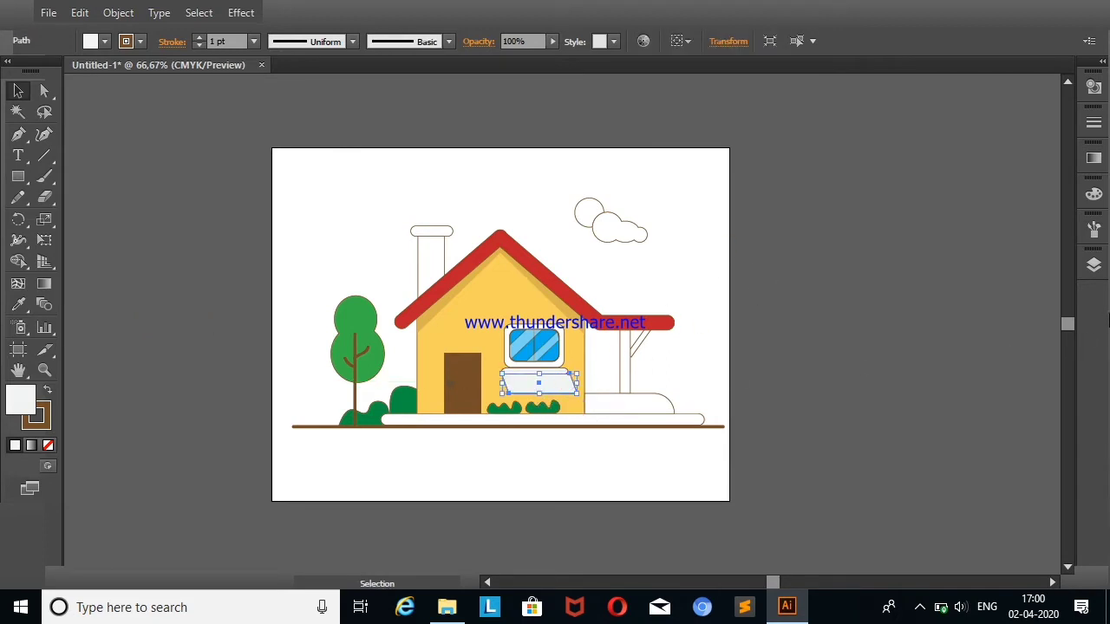
Reorder the trapezoid's position in the Layers panel
{"action": "left_click", "coordinate": [1094, 265]}
{"action": "scroll", "coordinate": [991, 372], "scroll_direction": "down", "scroll_amount": 3}
{"action": "scroll", "coordinate": [992, 372], "scroll_direction": "down", "scroll_amount": 3}
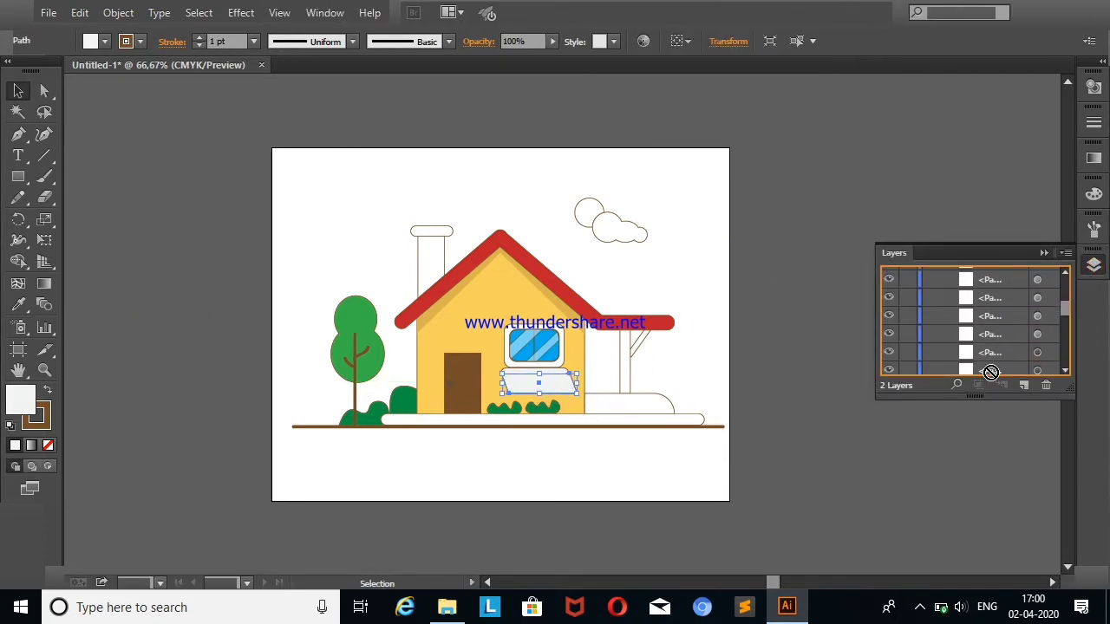
{"action": "left_click_drag", "start_coordinate": [991, 372], "coordinate": [992, 349]}
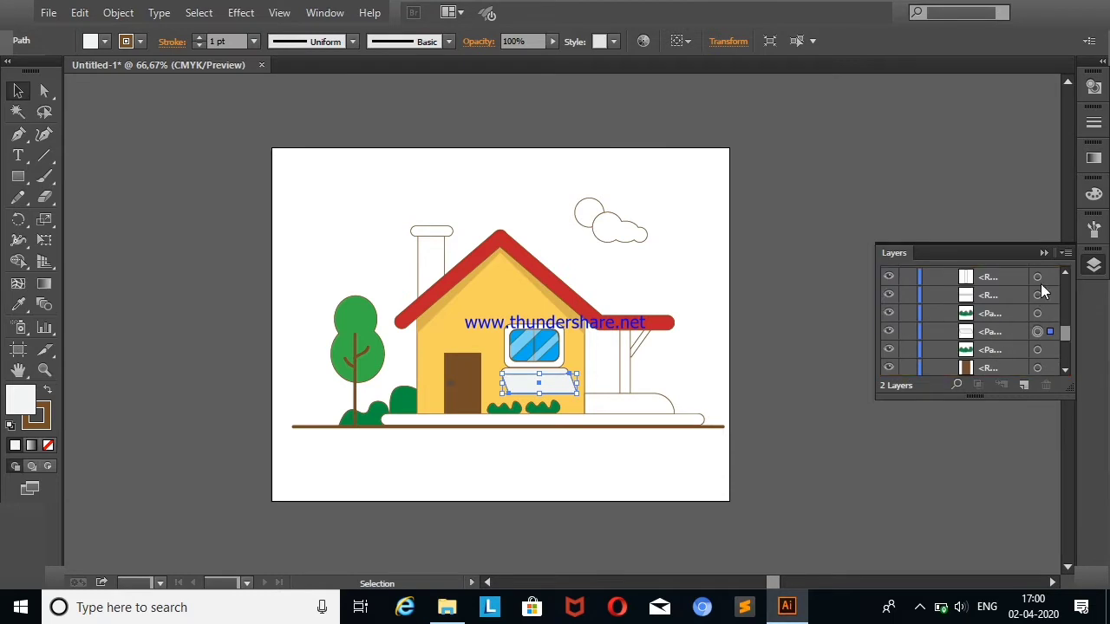
{"action": "left_click", "coordinate": [1093, 264]}
{"action": "left_click", "coordinate": [696, 233]}
{"action": "left_click", "coordinate": [564, 379]}
Fill the window shadow dark grey and lower its opacity to 14%
{"action": "left_click", "coordinate": [104, 41]}
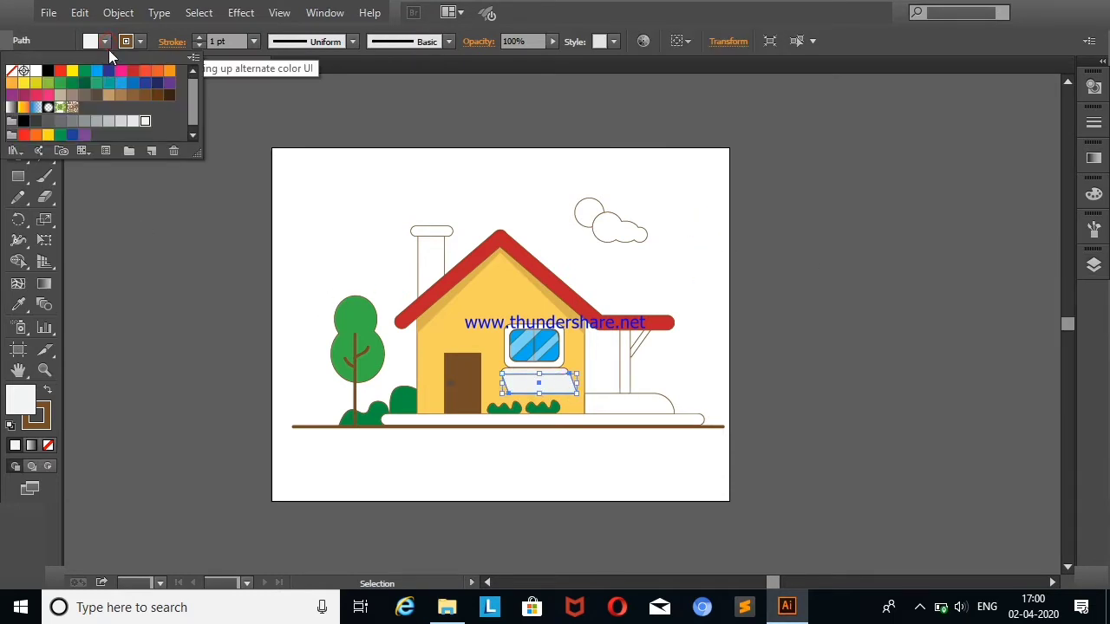
{"action": "left_click", "coordinate": [37, 124]}
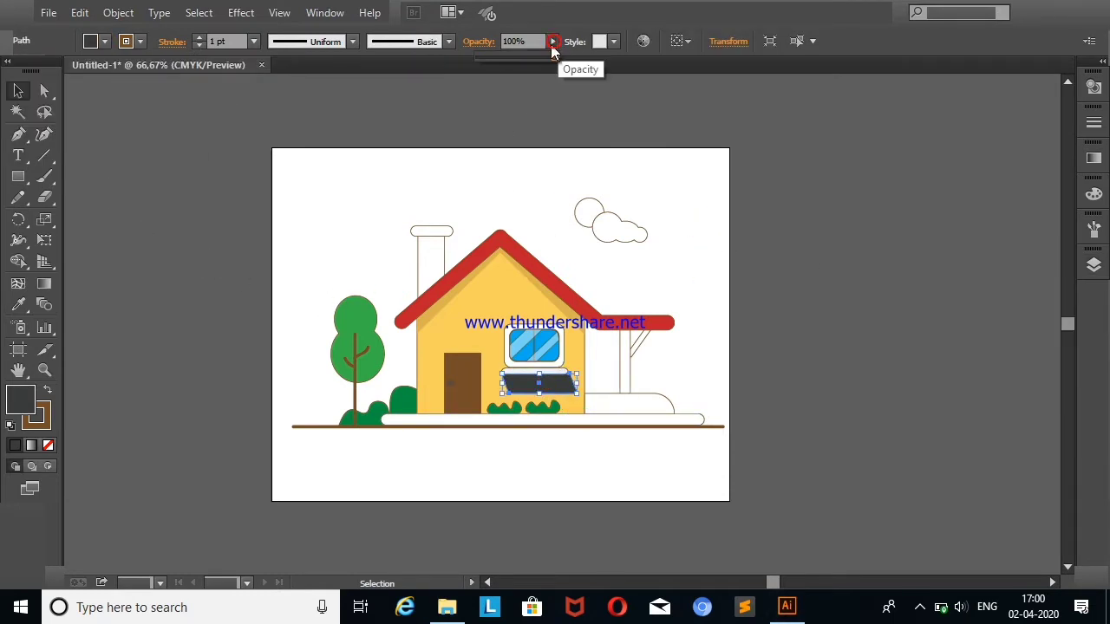
{"action": "left_click", "coordinate": [552, 41]}
{"action": "left_click_drag", "start_coordinate": [557, 57], "coordinate": [504, 59]}
{"action": "left_click", "coordinate": [862, 136]}
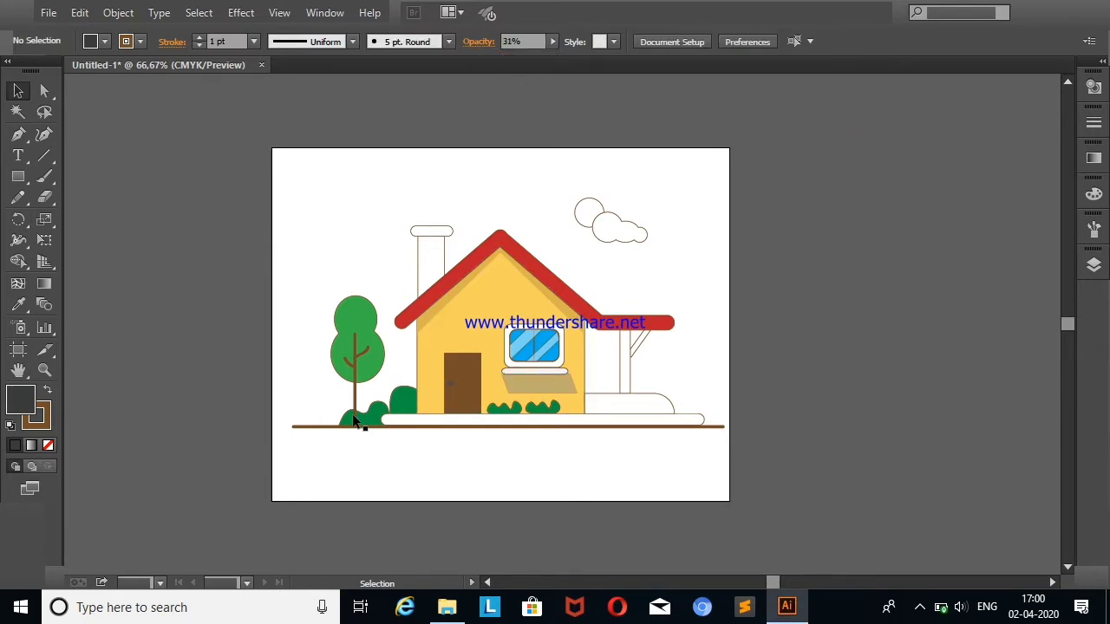
{"action": "left_click", "coordinate": [520, 386]}
{"action": "left_click", "coordinate": [553, 41]}
{"action": "left_click_drag", "start_coordinate": [504, 58], "coordinate": [489, 58]}
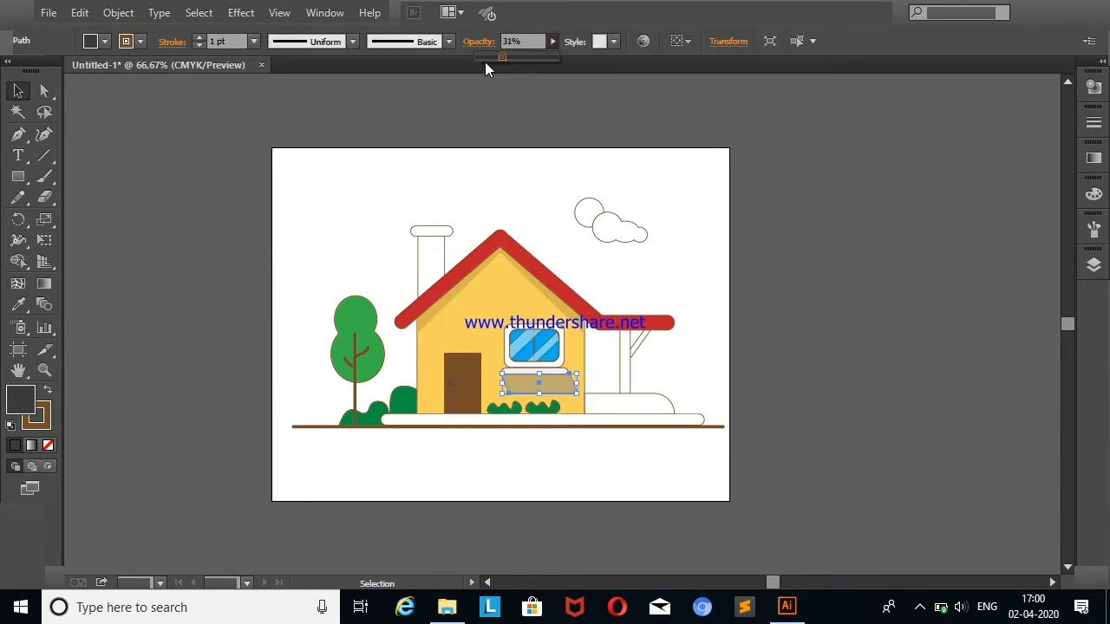
{"action": "left_click", "coordinate": [818, 197]}
Change the window shadow's fill to brown-grey
{"action": "left_click", "coordinate": [556, 385]}
{"action": "left_click", "coordinate": [104, 41]}
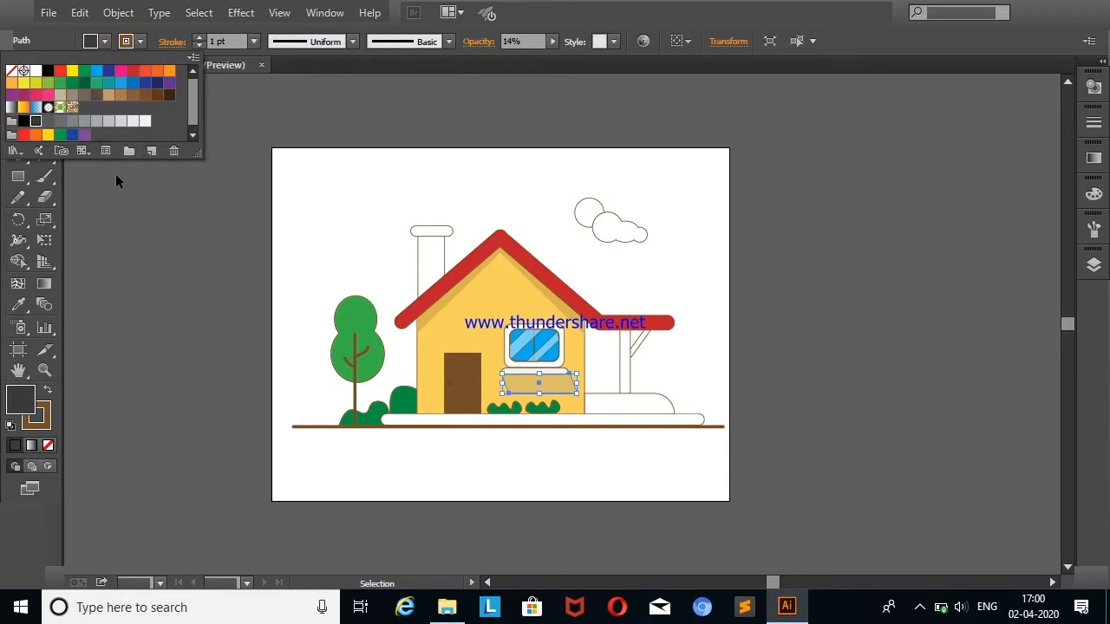
{"action": "left_click", "coordinate": [103, 43]}
{"action": "left_click", "coordinate": [97, 96]}
{"action": "left_click", "coordinate": [166, 229]}
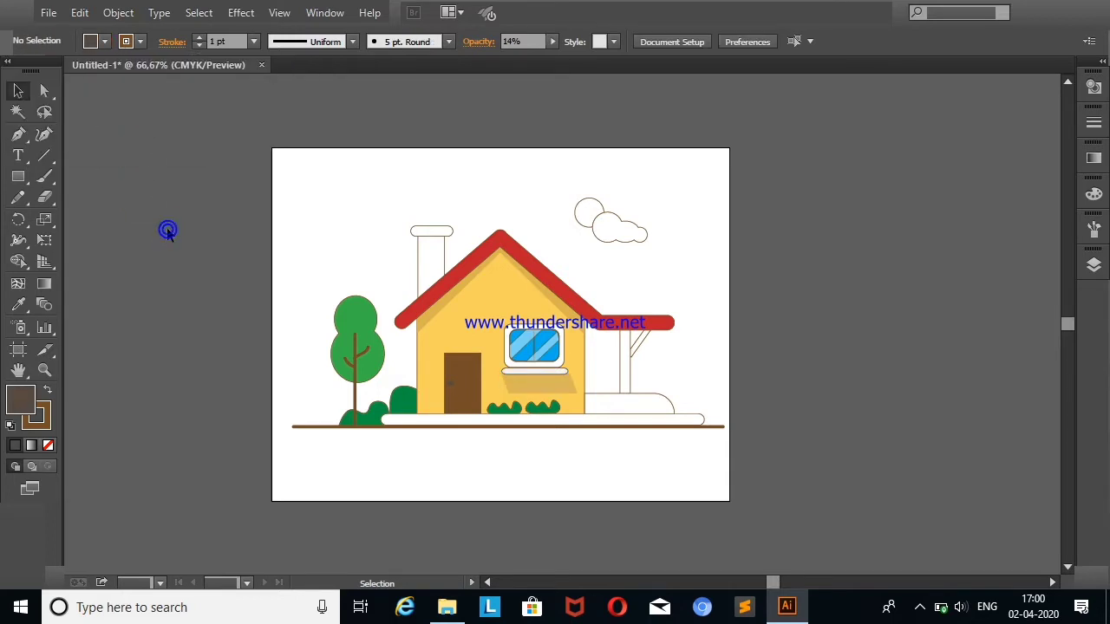
Make the window shadow a thinner strip beneath the widened white sill
{"action": "left_click", "coordinate": [534, 383]}
{"action": "left_click_drag", "start_coordinate": [539, 392], "coordinate": [580, 385]}
{"action": "left_click", "coordinate": [767, 329]}
{"action": "left_click", "coordinate": [564, 378]}
{"action": "left_click", "coordinate": [587, 365]}
Skew the brown shadow into a perspective shape with Free Transform
{"action": "left_click", "coordinate": [555, 382]}
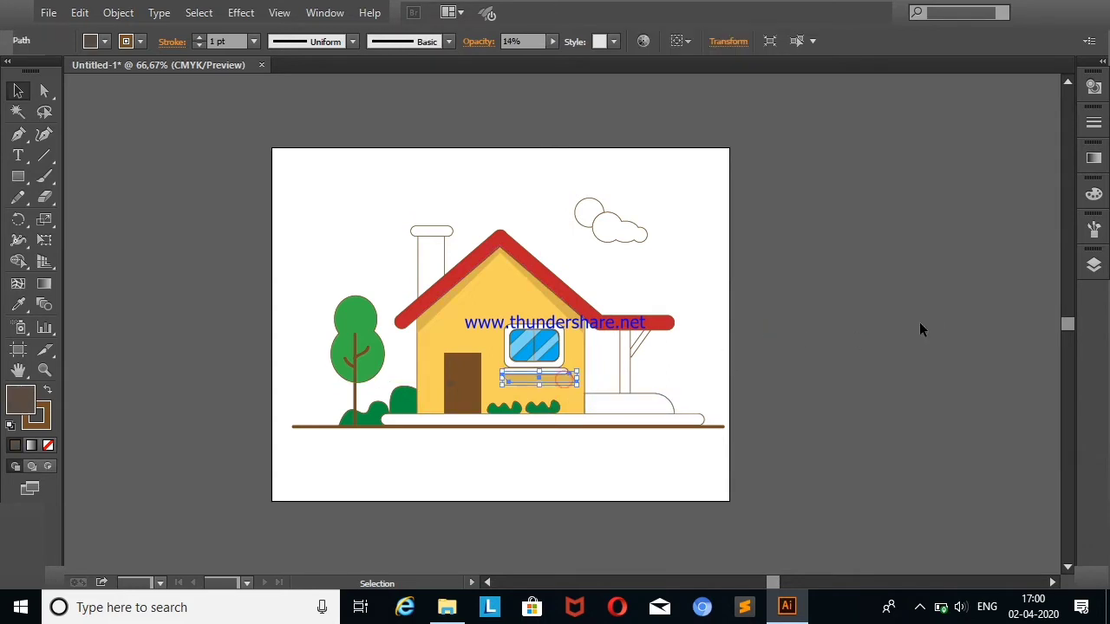
{"action": "left_click", "coordinate": [45, 246]}
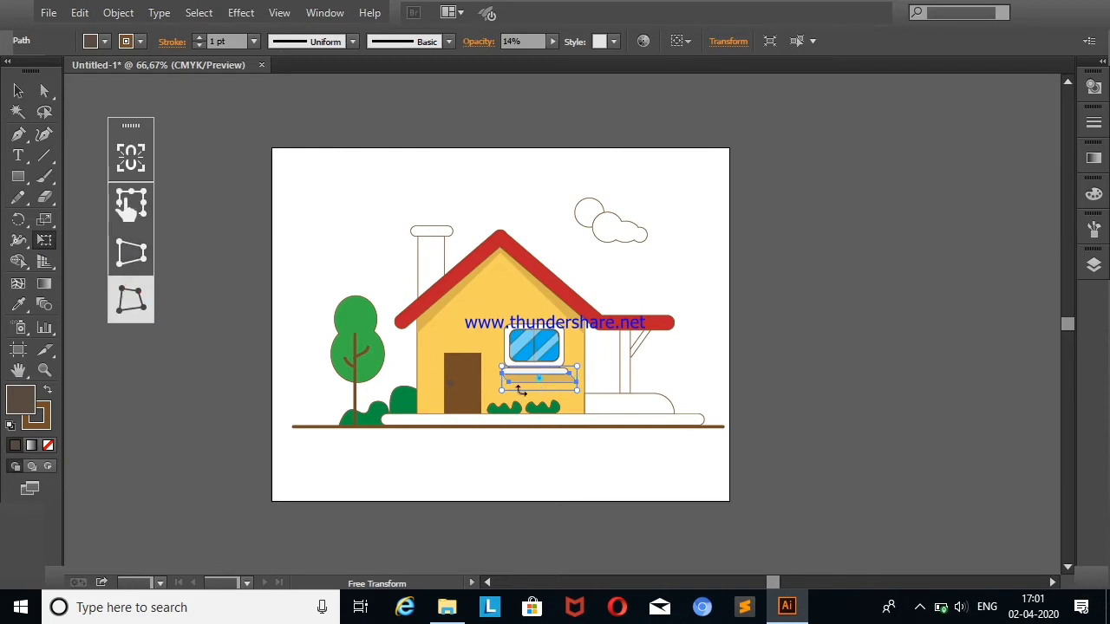
{"action": "left_click_drag", "start_coordinate": [581, 404], "coordinate": [572, 402]}
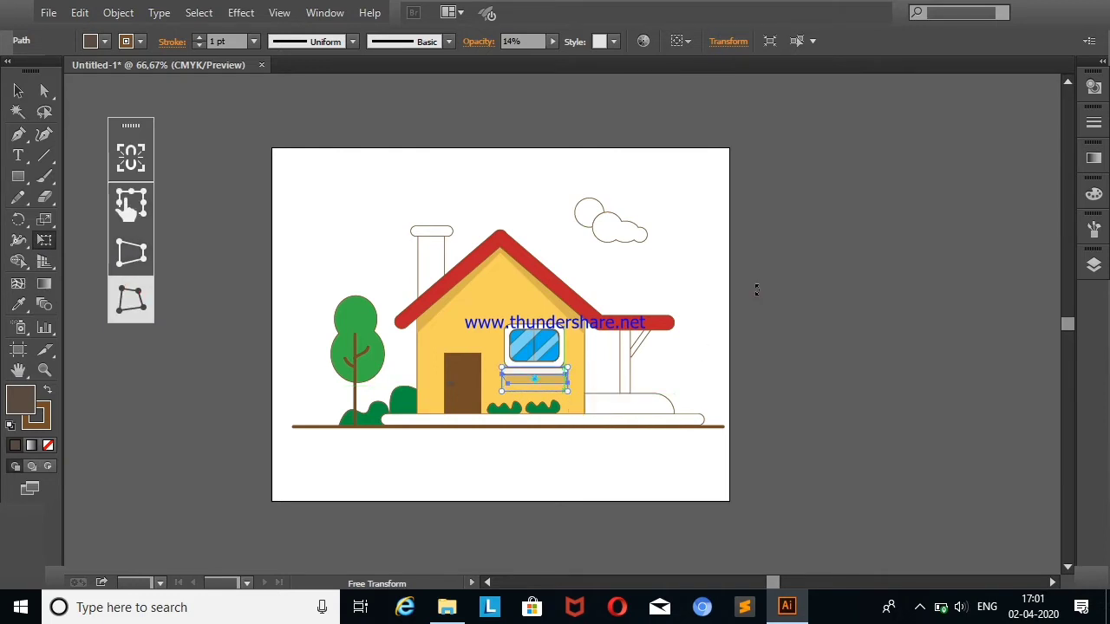
{"action": "left_click", "coordinate": [19, 97]}
{"action": "left_click", "coordinate": [220, 126]}
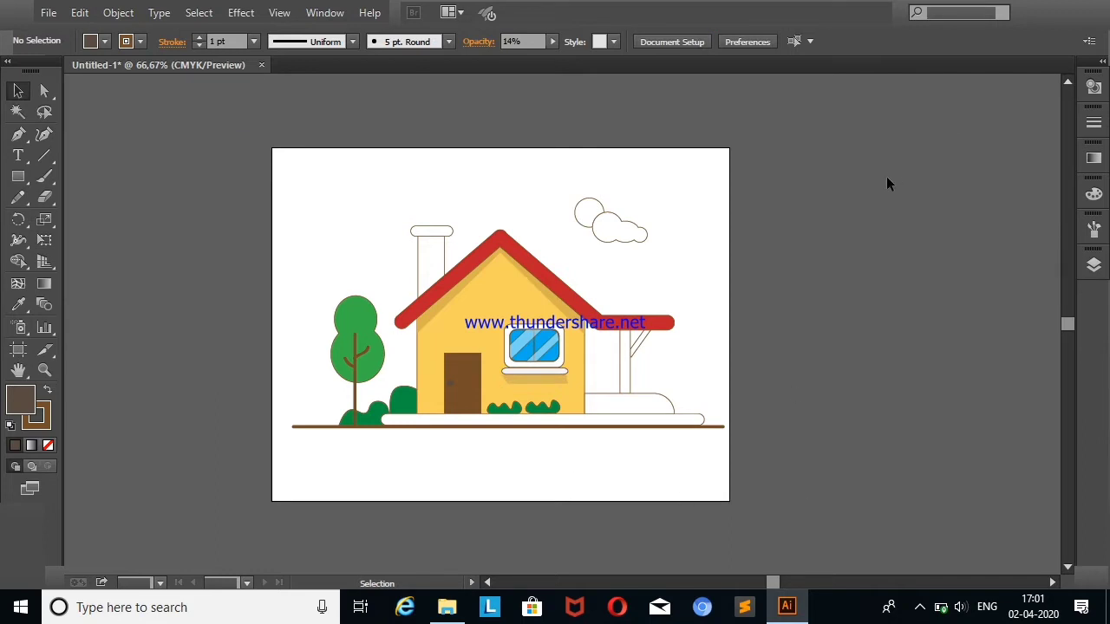
Draw a closed wavy shape under the ground line with the Curvature tool, with a straight top edge
{"action": "left_click", "coordinate": [44, 134]}
{"action": "left_click", "coordinate": [293, 427]}
{"action": "left_click", "coordinate": [313, 444]}
{"action": "left_click", "coordinate": [353, 441]}
{"action": "left_click", "coordinate": [428, 461]}
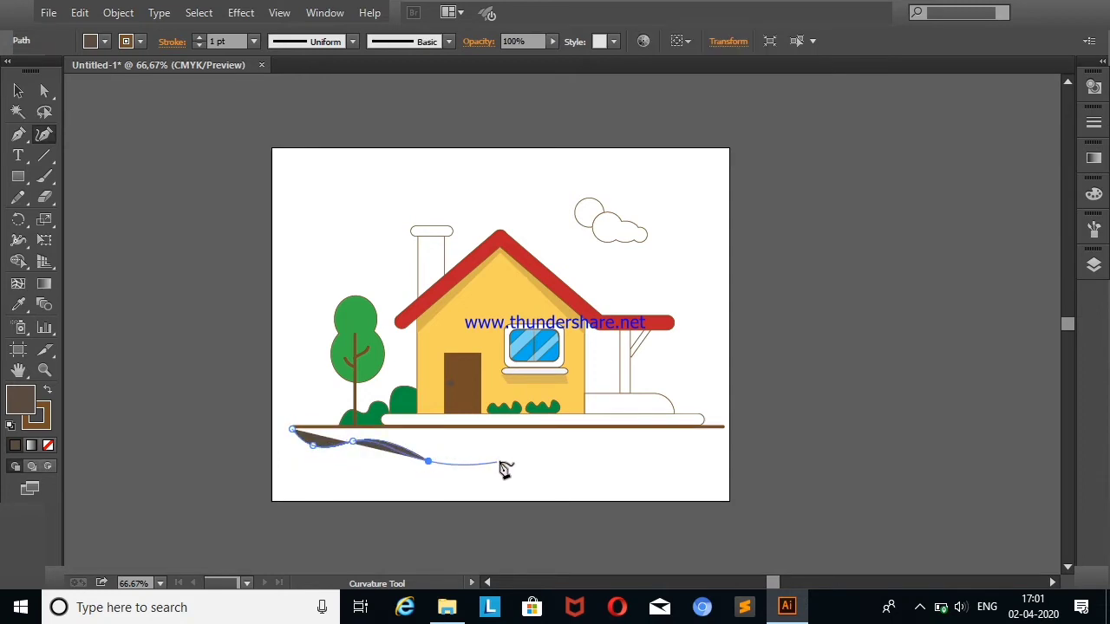
{"action": "left_click", "coordinate": [512, 461]}
{"action": "left_click", "coordinate": [725, 429]}
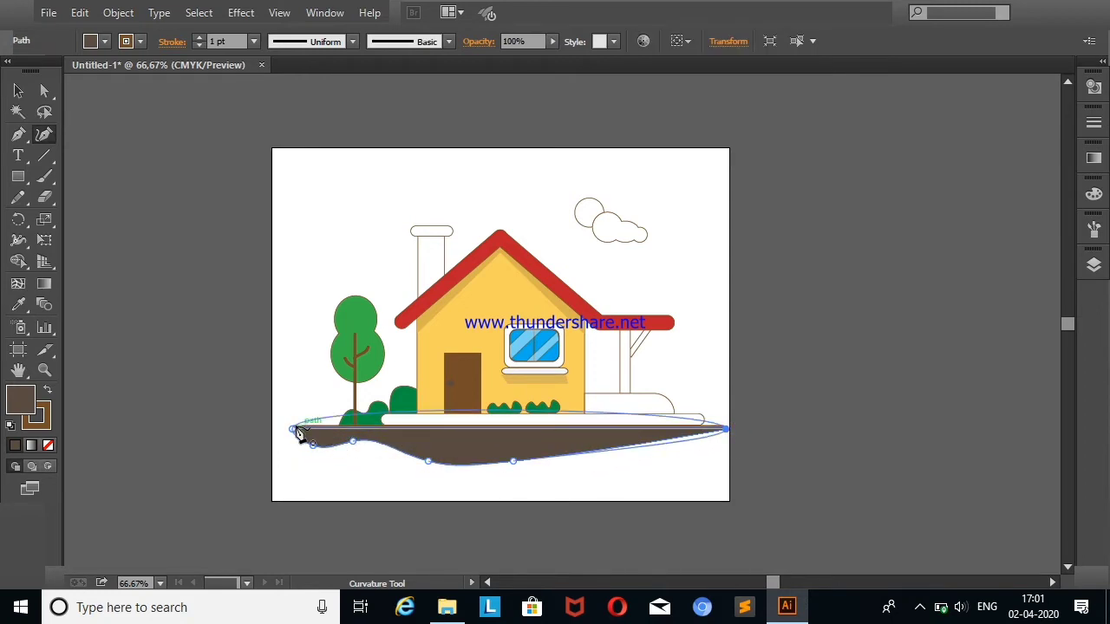
{"action": "left_click", "coordinate": [294, 430]}
{"action": "double_click", "coordinate": [293, 429]}
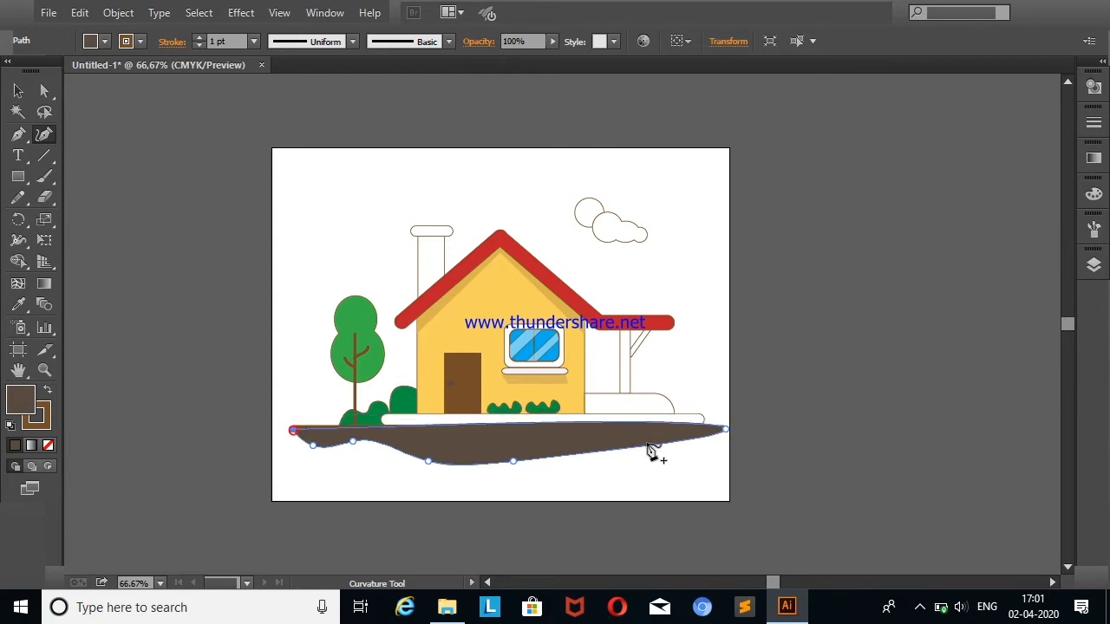
{"action": "double_click", "coordinate": [725, 430]}
Flatten the ground shape and eyedrop the window shadow's style onto it
{"action": "left_click", "coordinate": [19, 92]}
{"action": "left_click", "coordinate": [128, 147]}
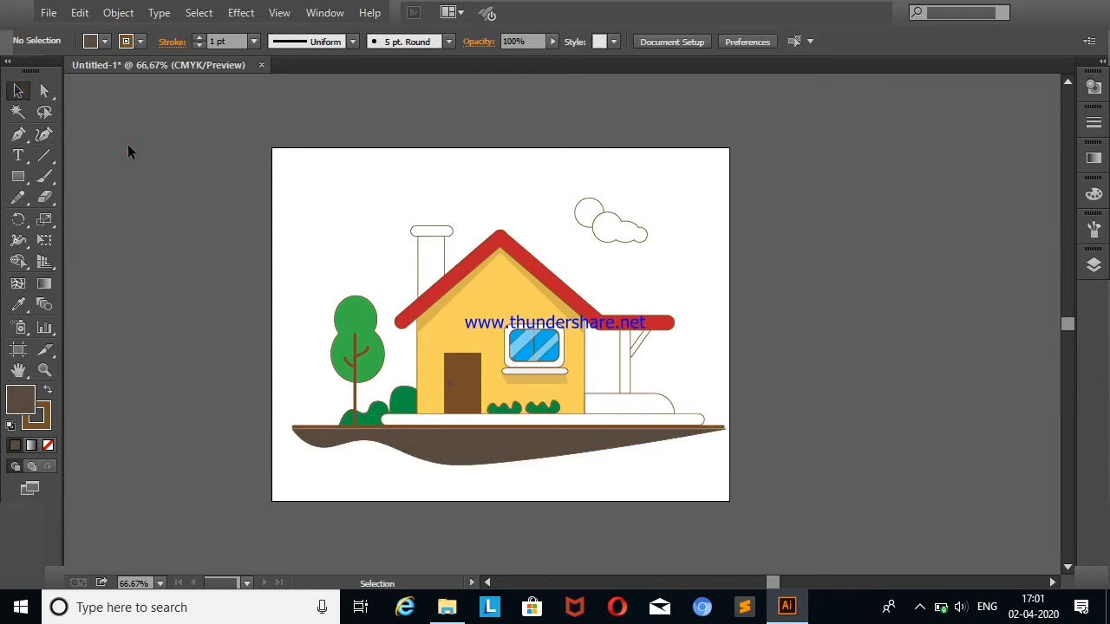
{"action": "left_click", "coordinate": [520, 445]}
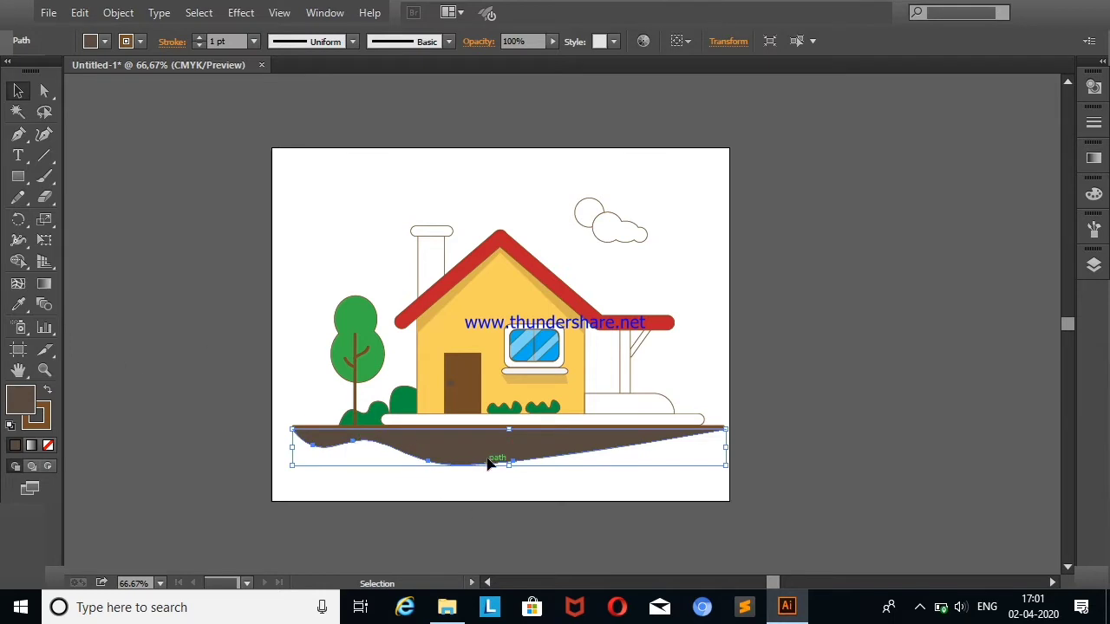
{"action": "left_click_drag", "start_coordinate": [512, 465], "coordinate": [510, 446]}
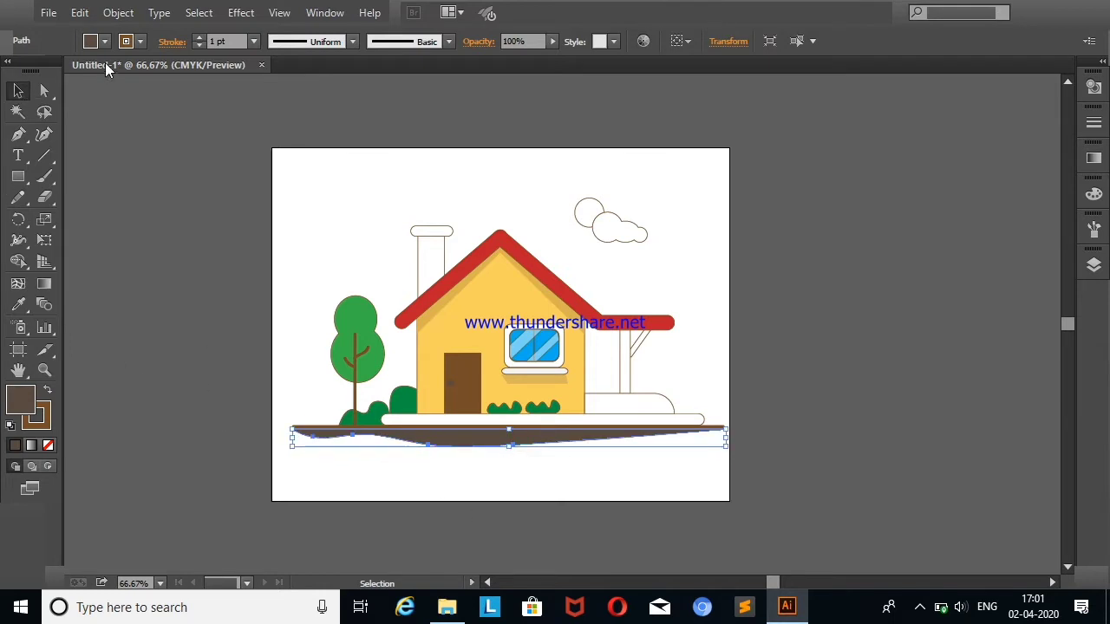
{"action": "left_click", "coordinate": [18, 304]}
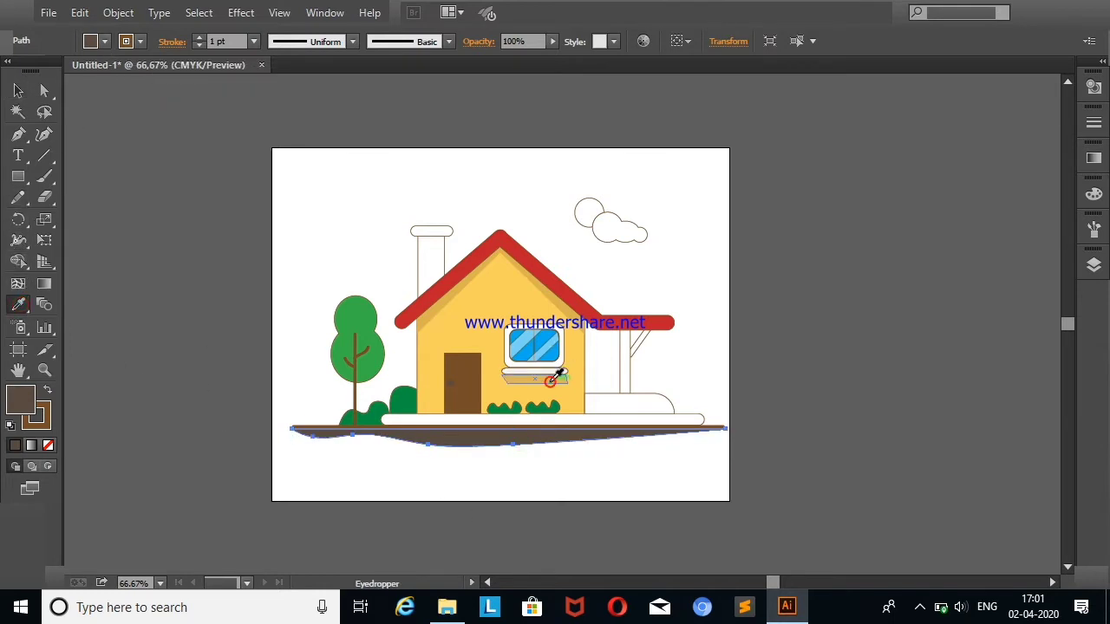
{"action": "left_click", "coordinate": [550, 380]}
Raise the ground shape's opacity slightly
{"action": "key", "text": "v"}
{"action": "left_click", "coordinate": [425, 455]}
{"action": "left_click", "coordinate": [488, 442]}
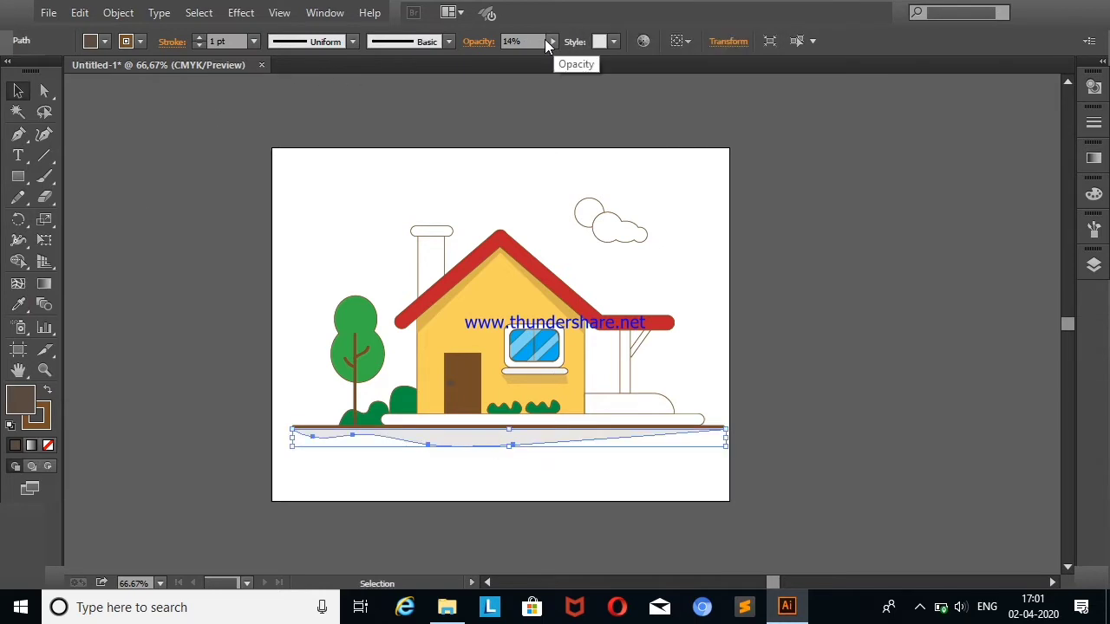
{"action": "left_click", "coordinate": [551, 42]}
{"action": "left_click_drag", "start_coordinate": [505, 56], "coordinate": [499, 59]}
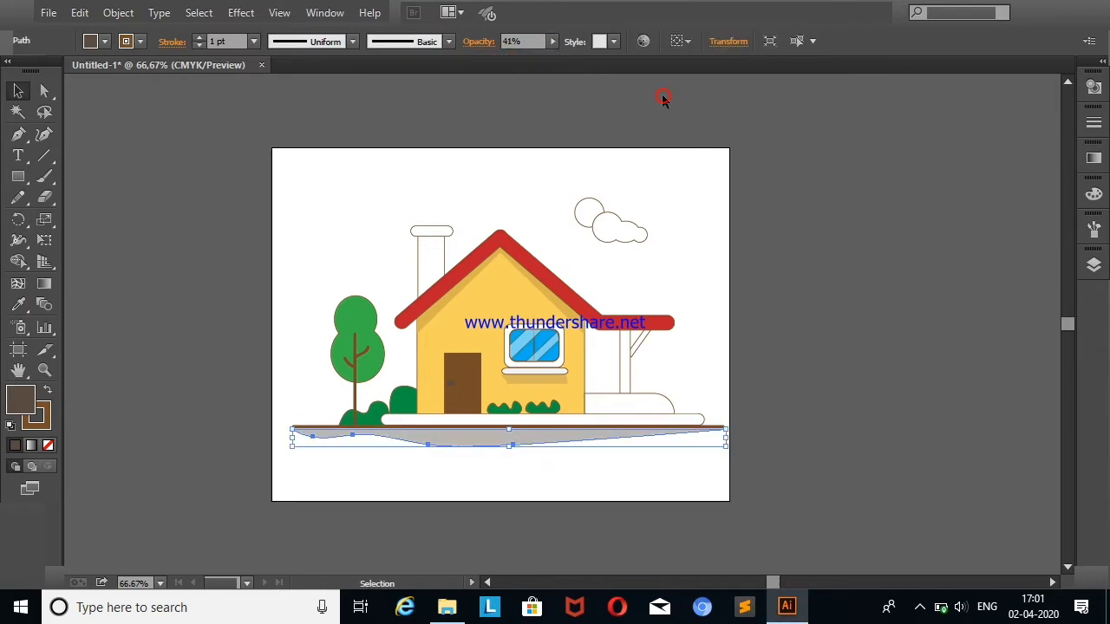
{"action": "left_click", "coordinate": [872, 300]}
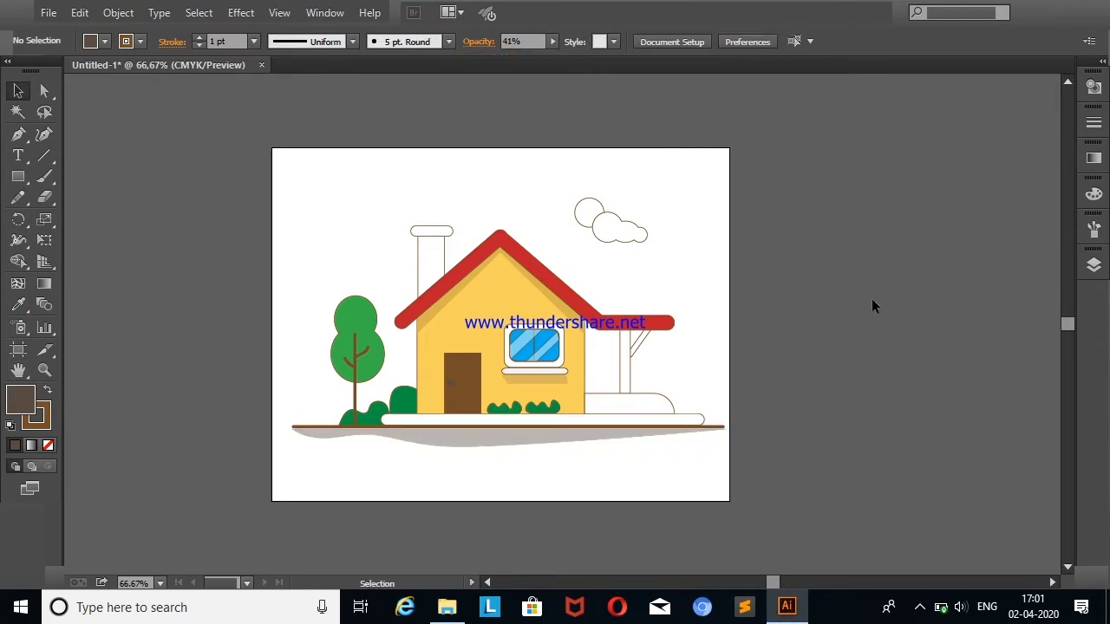
Fill the ground shape brown and set its opacity to 53%
{"action": "left_click", "coordinate": [535, 435]}
{"action": "left_click", "coordinate": [105, 41]}
{"action": "left_click", "coordinate": [159, 96]}
{"action": "left_click", "coordinate": [187, 297]}
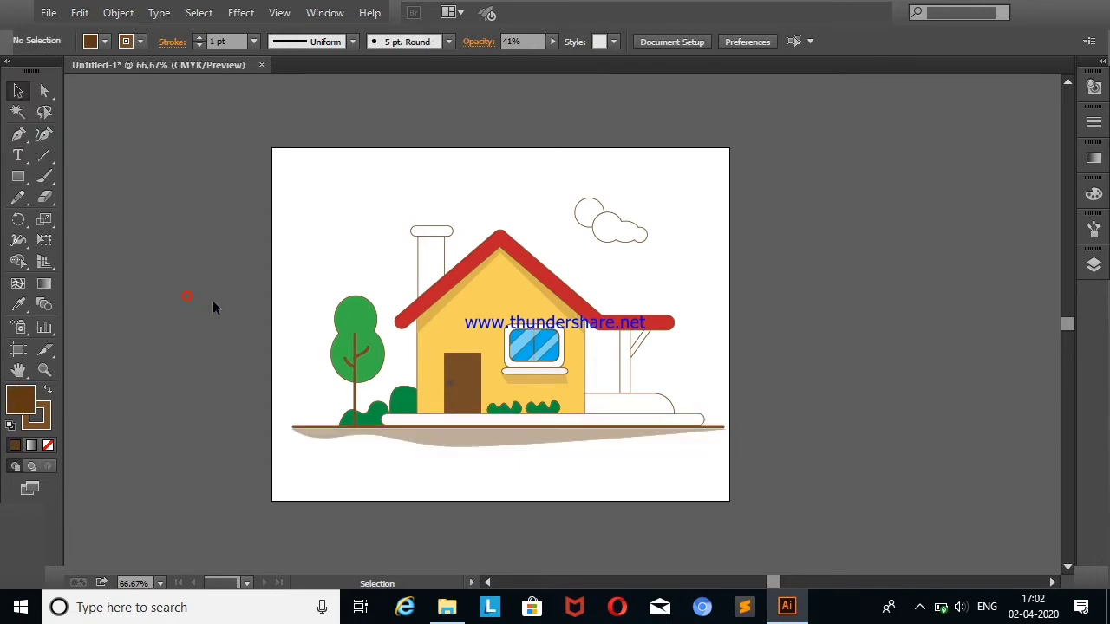
{"action": "left_click", "coordinate": [543, 440]}
{"action": "left_click", "coordinate": [552, 40]}
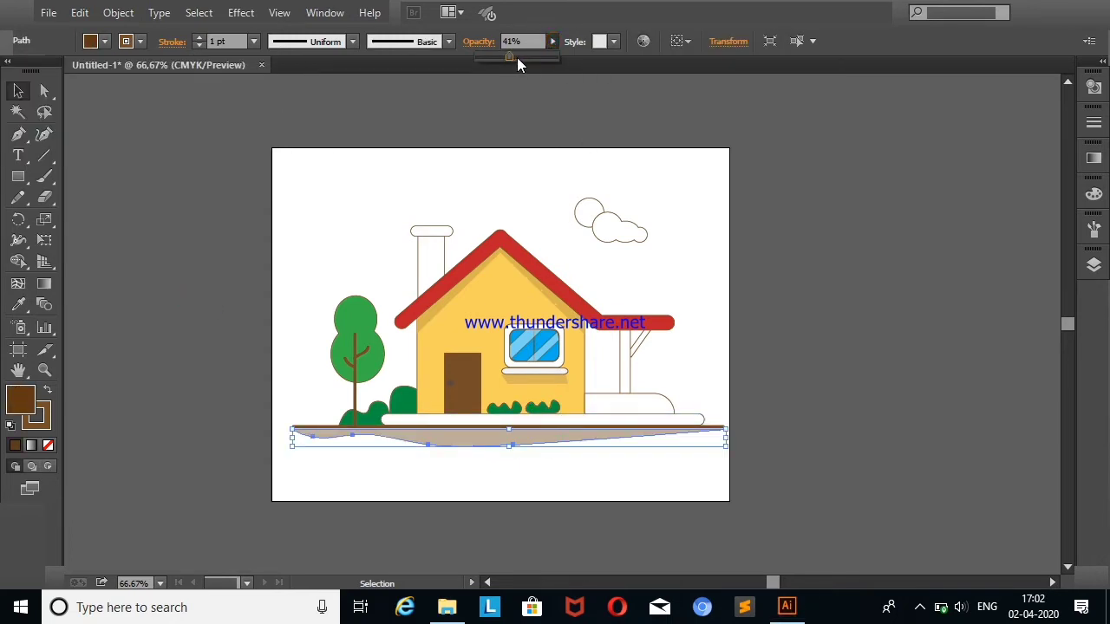
{"action": "left_click", "coordinate": [519, 57]}
{"action": "left_click", "coordinate": [890, 216]}
Reselect the ground shape, then select the tree's green foliage
{"action": "left_click", "coordinate": [336, 437]}
{"action": "left_click", "coordinate": [375, 260]}
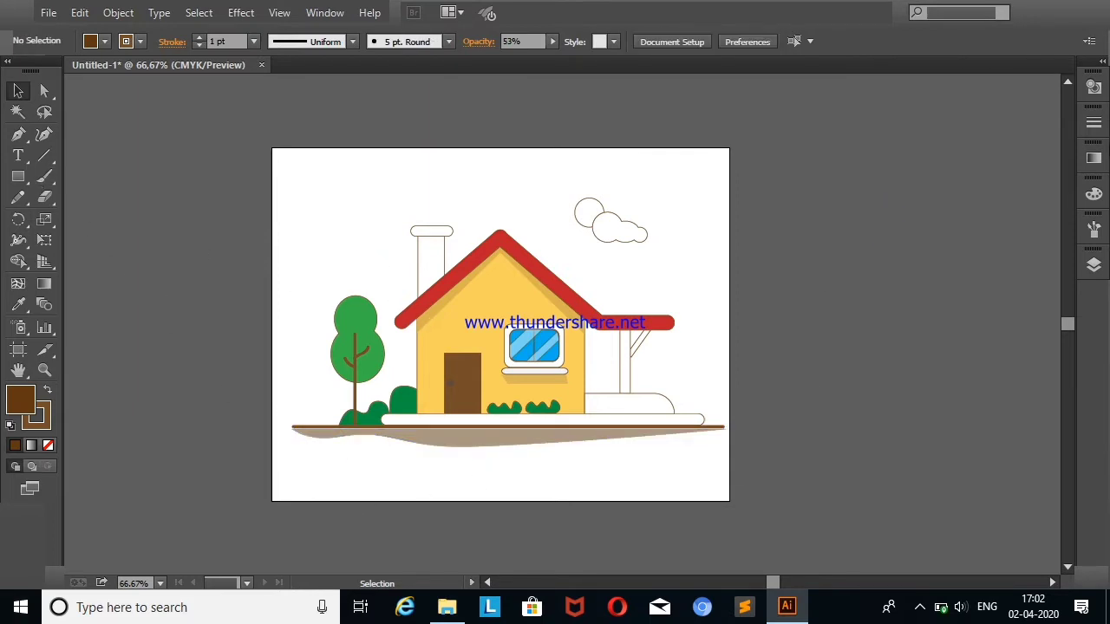
{"action": "left_click", "coordinate": [363, 324]}
Make two offset copies of the tree foliage and cut a crescent from them with Shape Builder
{"action": "left_click_drag", "start_coordinate": [363, 325], "coordinate": [854, 286]}
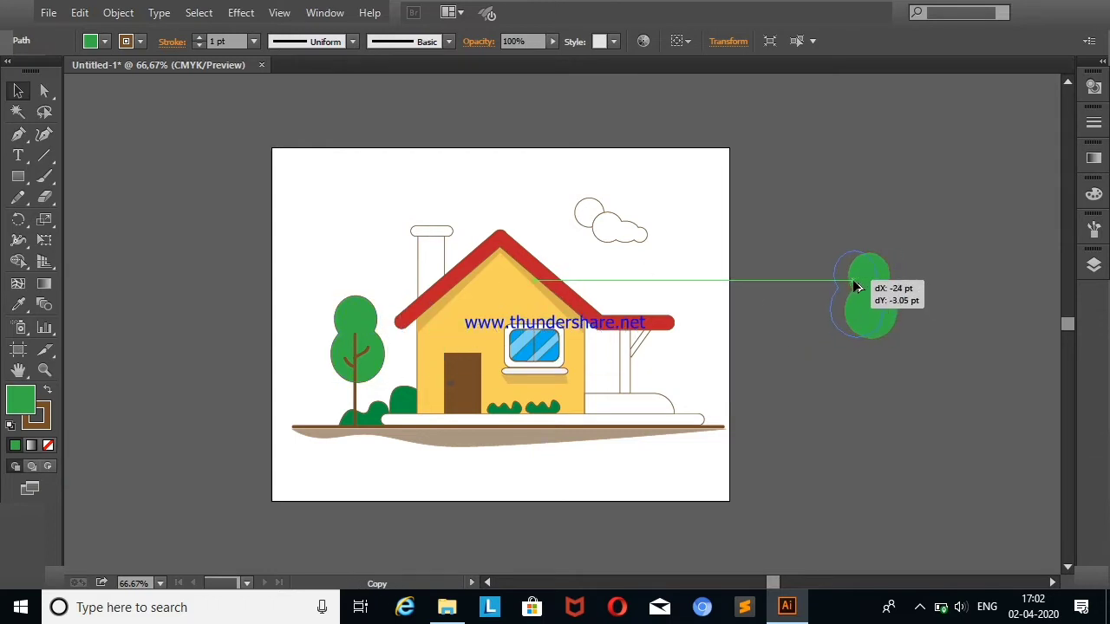
{"action": "left_click_drag", "start_coordinate": [854, 287], "coordinate": [851, 283]}
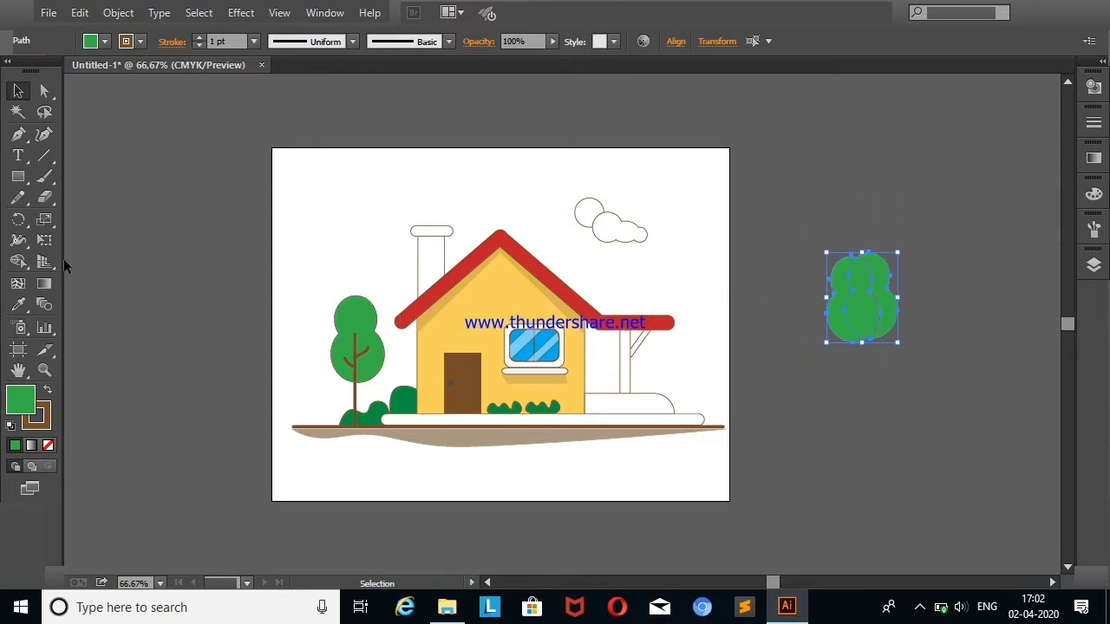
{"action": "left_click", "coordinate": [18, 261]}
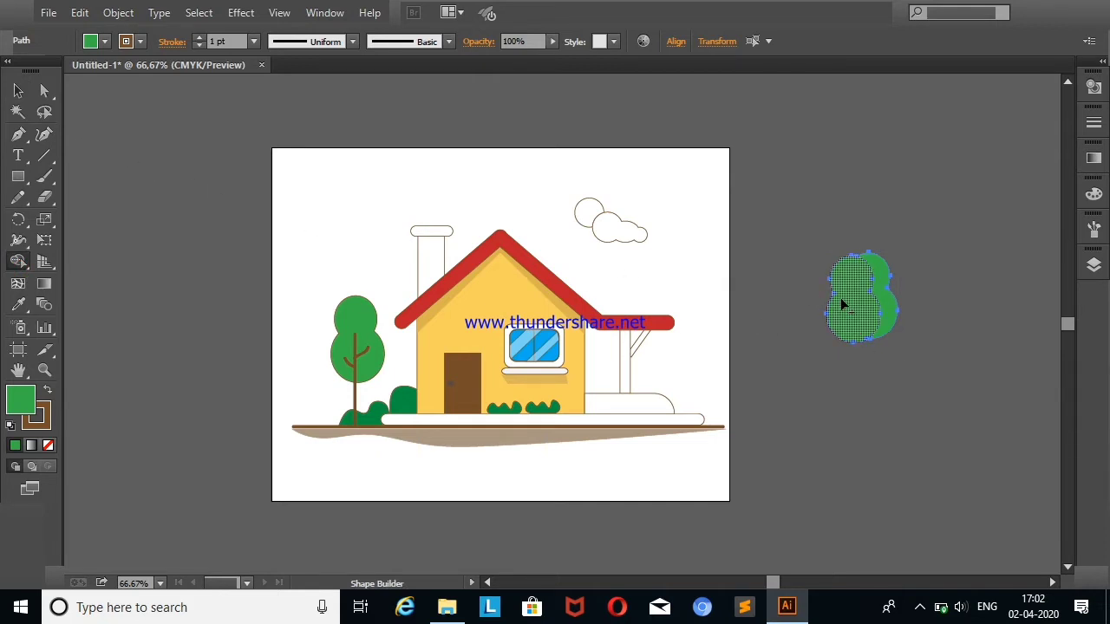
{"action": "left_click", "coordinate": [843, 303], "text": "alt"}
{"action": "left_click", "coordinate": [18, 90]}
Give the crescent no stroke and a dark green fill, and place it on the tree's right side
{"action": "left_click", "coordinate": [902, 301]}
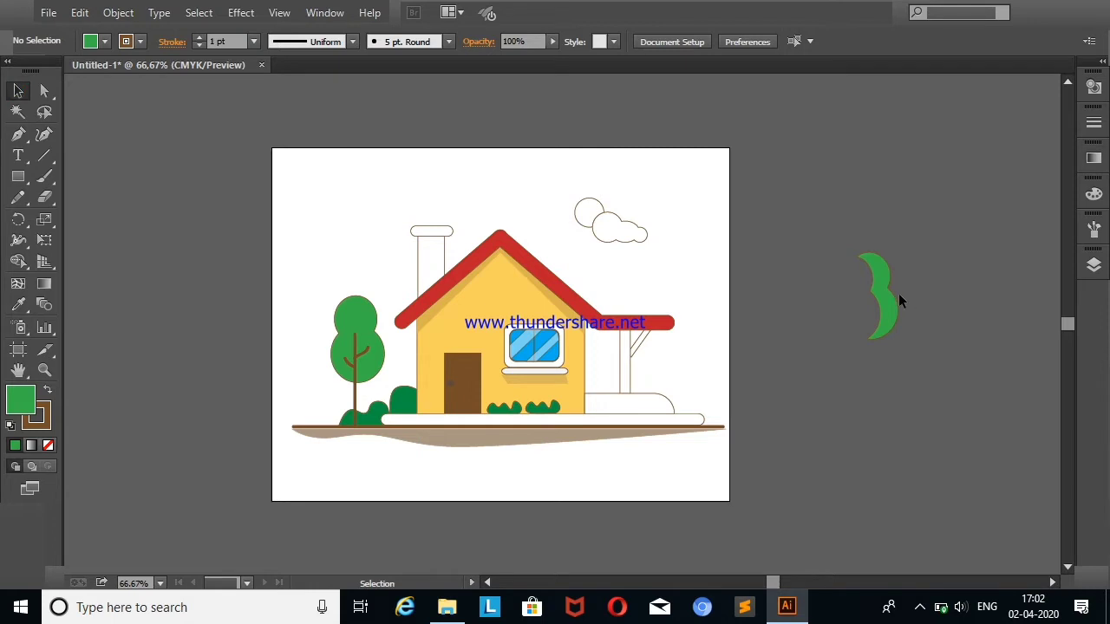
{"action": "left_click", "coordinate": [126, 40]}
{"action": "left_click", "coordinate": [11, 70]}
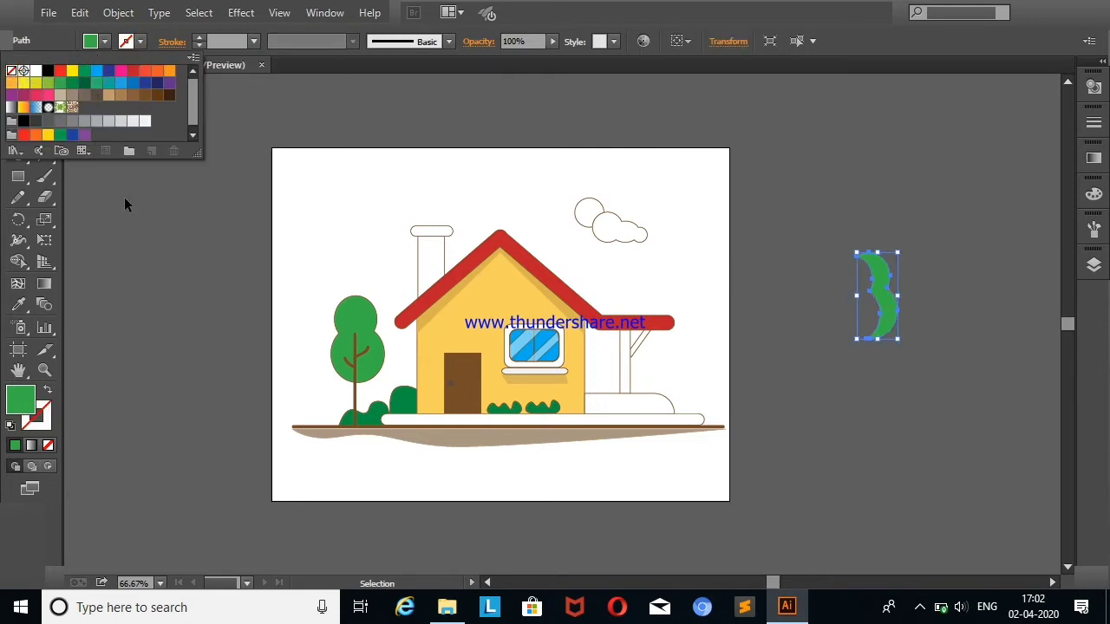
{"action": "left_click", "coordinate": [98, 45]}
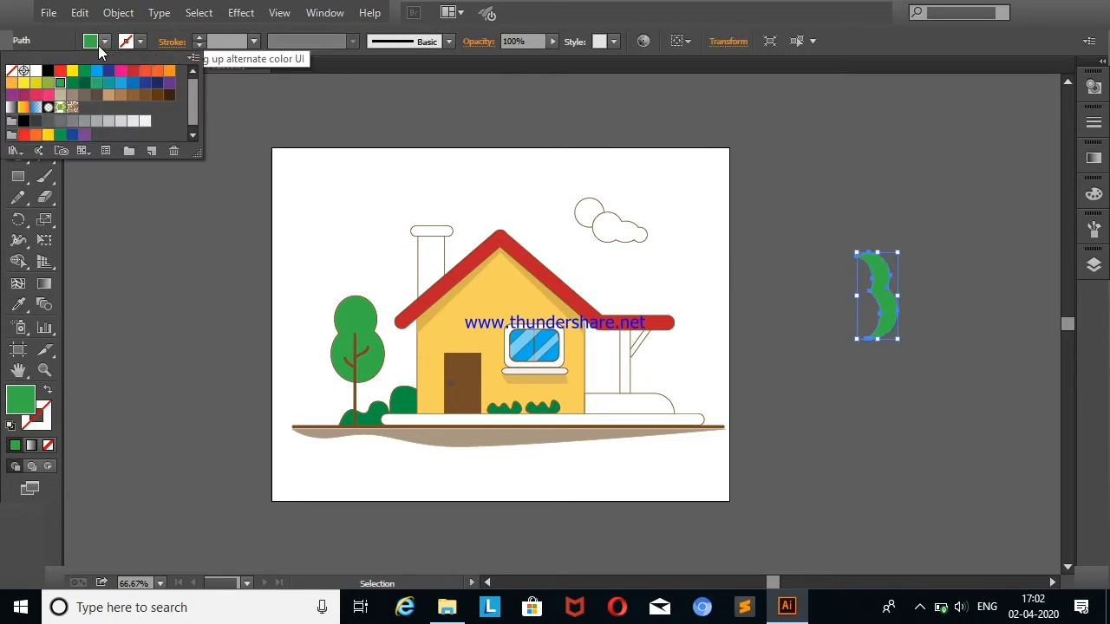
{"action": "left_click", "coordinate": [84, 86]}
{"action": "left_click_drag", "start_coordinate": [888, 296], "coordinate": [374, 346]}
{"action": "left_click", "coordinate": [906, 251]}
{"action": "right_click", "coordinate": [461, 333]}
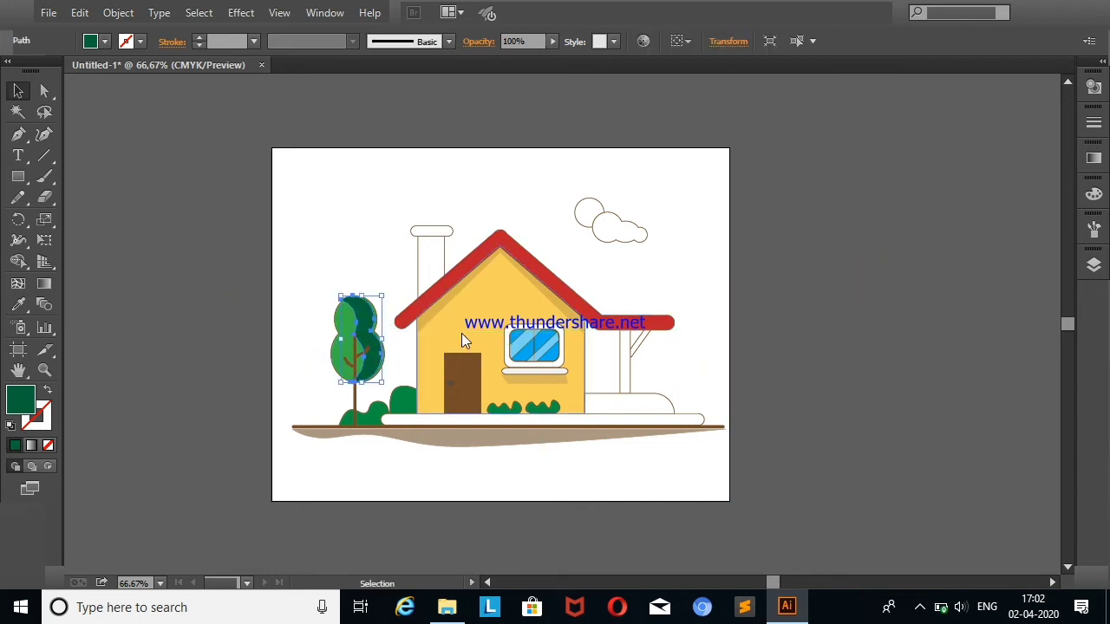
{"action": "left_click", "coordinate": [870, 217]}
{"action": "right_click", "coordinate": [915, 260]}
{"action": "left_click", "coordinate": [939, 304]}
{"action": "left_click_drag", "start_coordinate": [786, 590], "coordinate": [756, 585]}
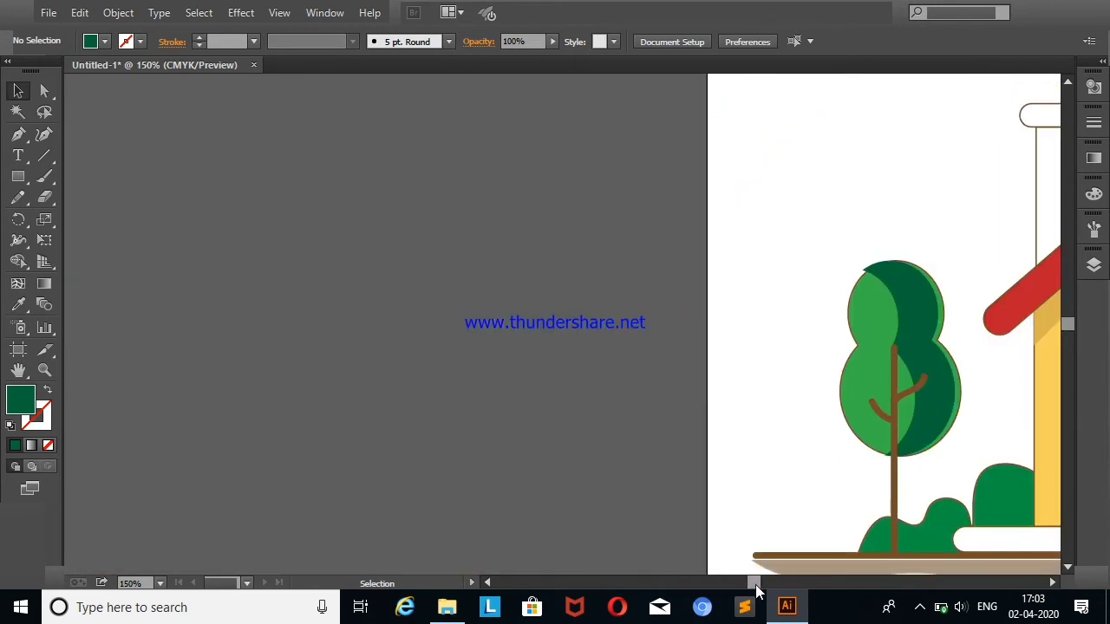
Trim the dark crescent thinner with an offset copy and Shape Builder
{"action": "mouse_move", "coordinate": [810, 322]}
{"action": "left_mouse_down"}
{"action": "mouse_move", "coordinate": [493, 312]}
{"action": "mouse_move", "coordinate": [433, 328]}
{"action": "mouse_move", "coordinate": [443, 322]}
{"action": "left_mouse_up"}
{"action": "left_click", "coordinate": [457, 300]}
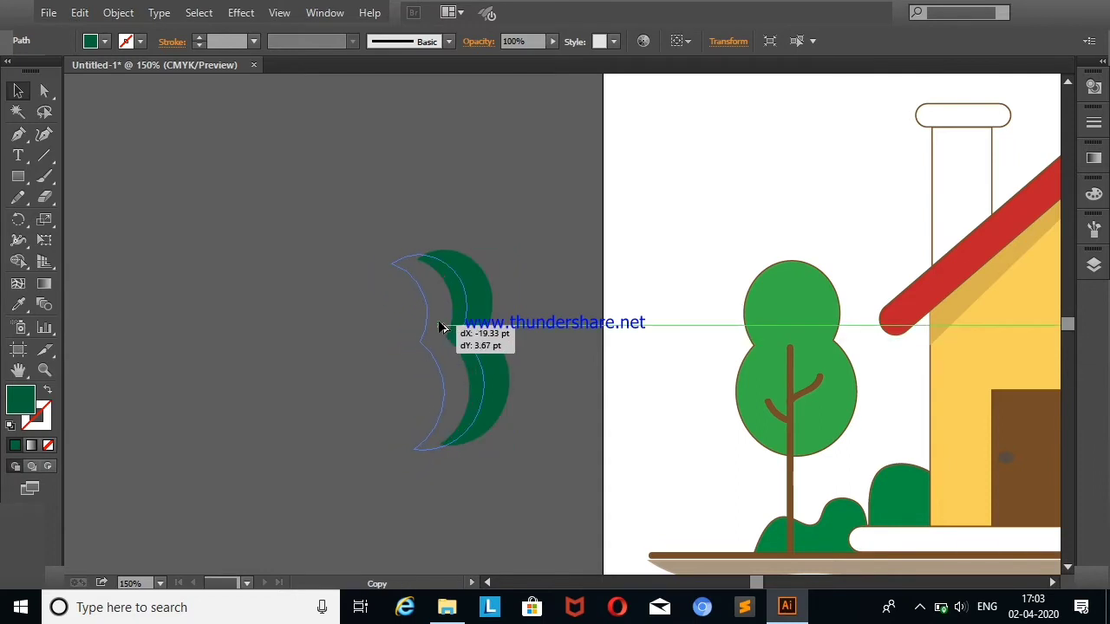
{"action": "left_click_drag", "start_coordinate": [365, 216], "coordinate": [491, 422]}
{"action": "key", "text": "shift+m"}
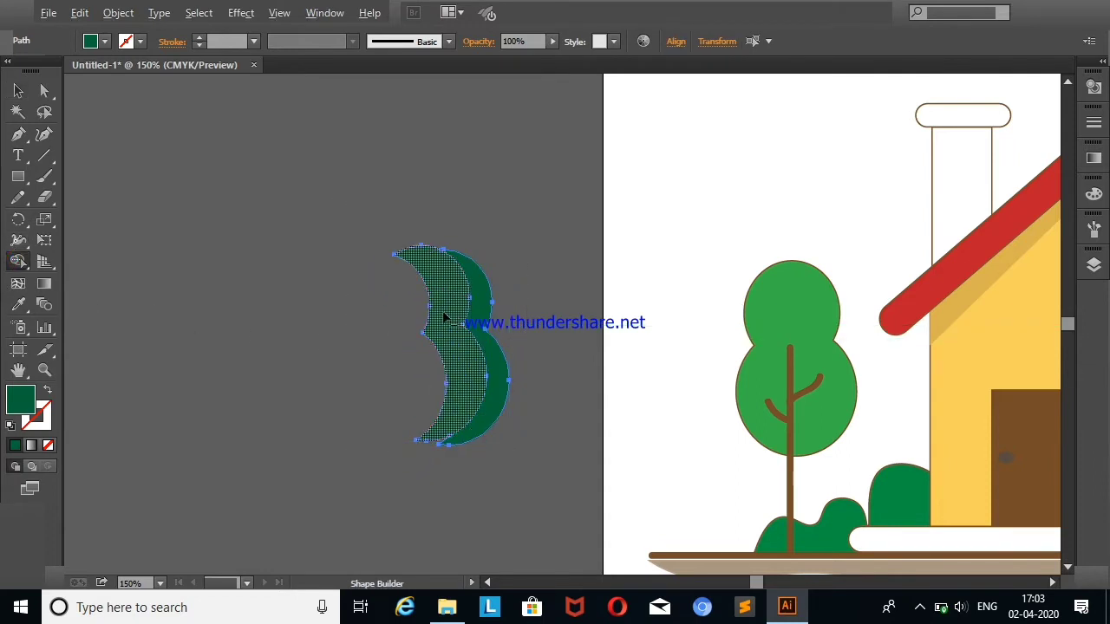
{"action": "left_click", "coordinate": [446, 318], "text": "alt"}
{"action": "left_click", "coordinate": [19, 91]}
Set the thin crescent to 58% opacity, put it on the tree, and copy the foliage beside the artboard
{"action": "left_click", "coordinate": [552, 41]}
{"action": "left_click_drag", "start_coordinate": [555, 59], "coordinate": [525, 61]}
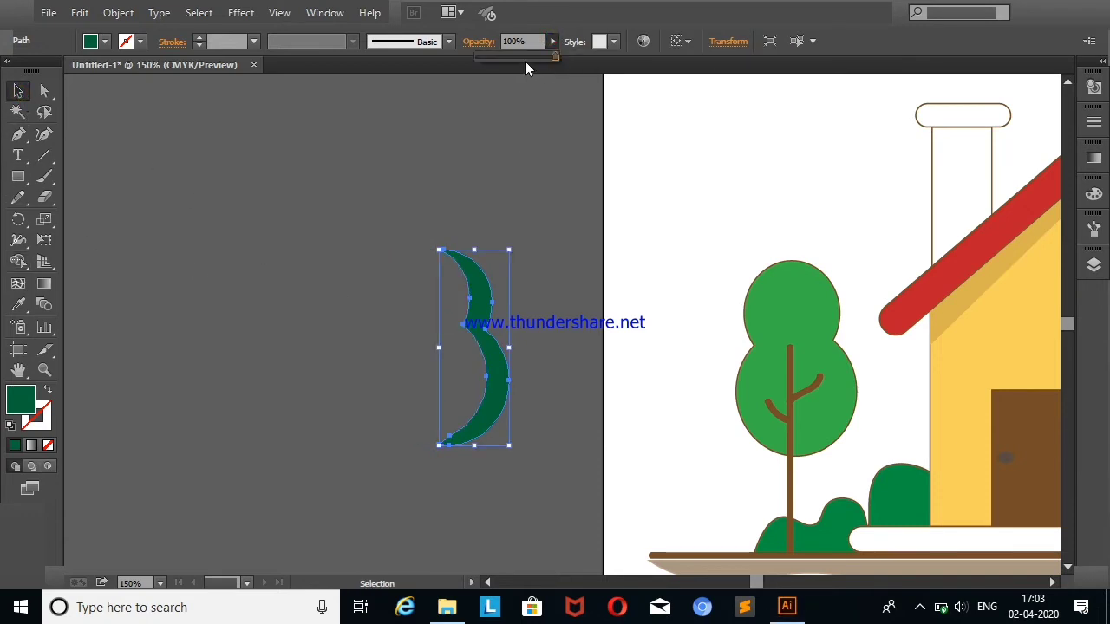
{"action": "left_click", "coordinate": [109, 91]}
{"action": "left_click_drag", "start_coordinate": [484, 324], "coordinate": [831, 334]}
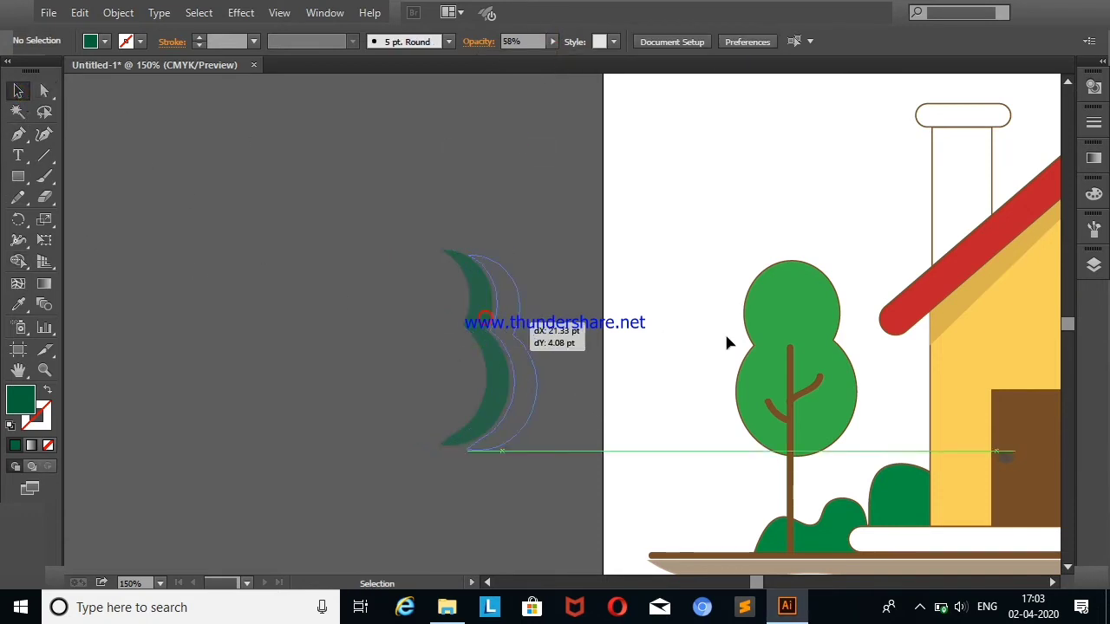
{"action": "left_click", "coordinate": [840, 372]}
{"action": "left_click", "coordinate": [282, 243]}
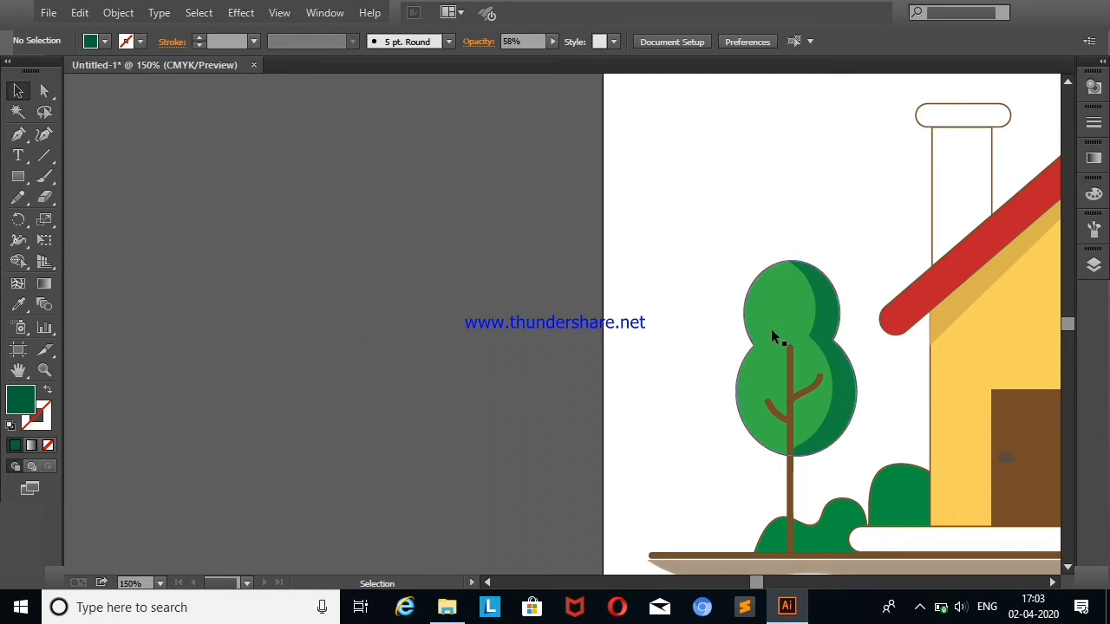
{"action": "mouse_move", "coordinate": [769, 329]}
{"action": "left_mouse_down"}
{"action": "mouse_move", "coordinate": [422, 311]}
{"action": "mouse_move", "coordinate": [461, 338]}
{"action": "left_mouse_up"}
Remove the merged region of the overlapping foliage copies with Shape Builder, keeping the left sliver
{"action": "left_click_drag", "start_coordinate": [323, 206], "coordinate": [574, 474]}
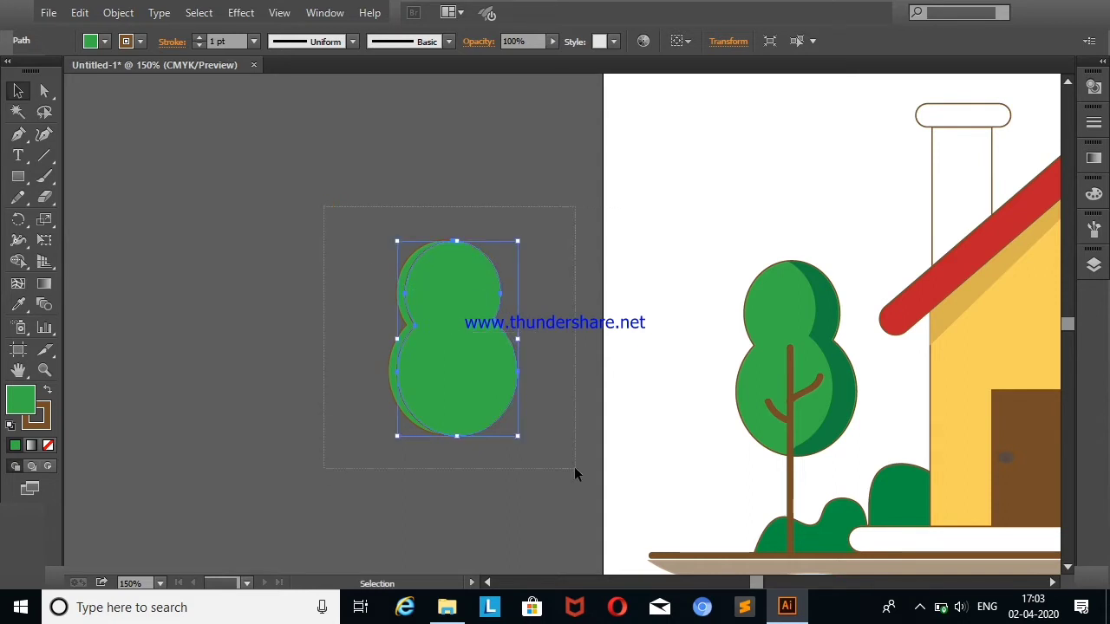
{"action": "left_click", "coordinate": [18, 261]}
{"action": "left_click", "coordinate": [464, 326], "text": "alt"}
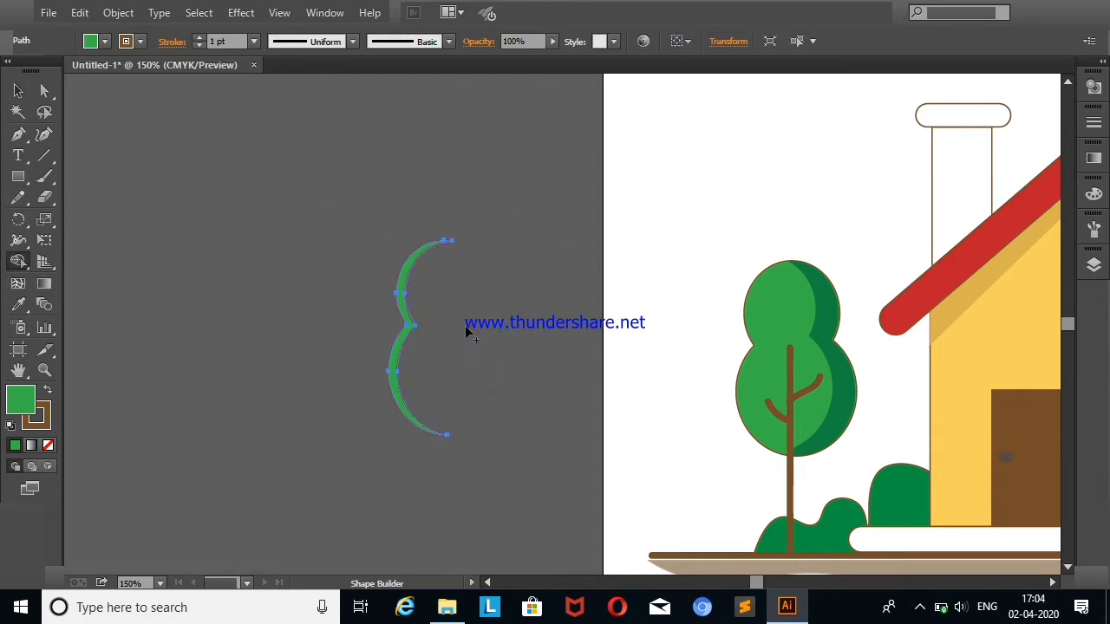
{"action": "left_click", "coordinate": [104, 45]}
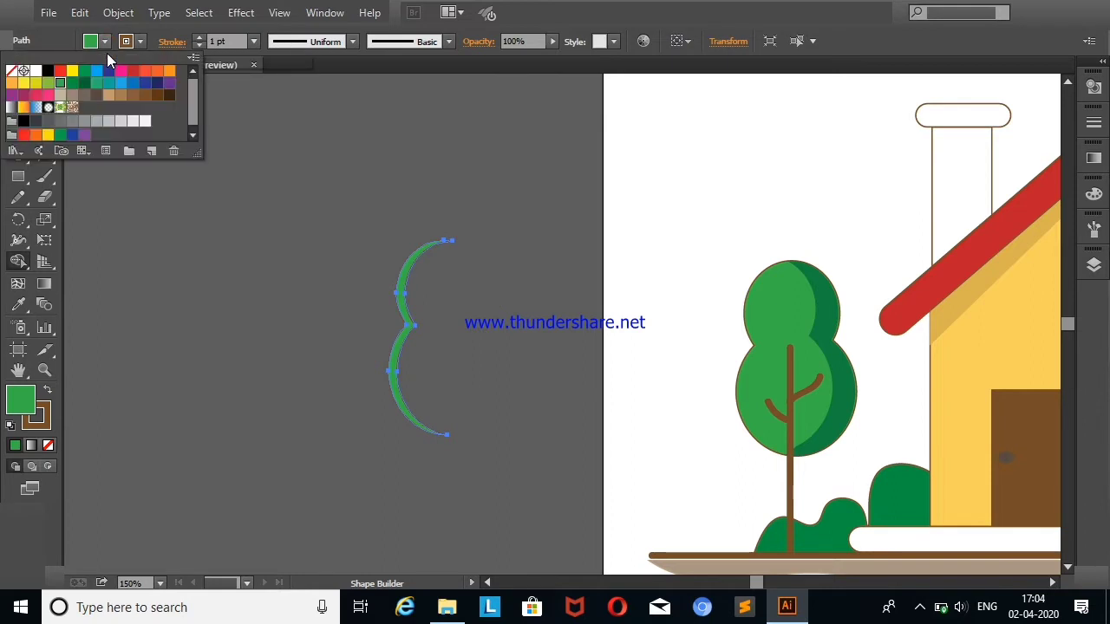
{"action": "left_click", "coordinate": [51, 86]}
{"action": "left_click", "coordinate": [12, 87]}
{"action": "left_click", "coordinate": [381, 341]}
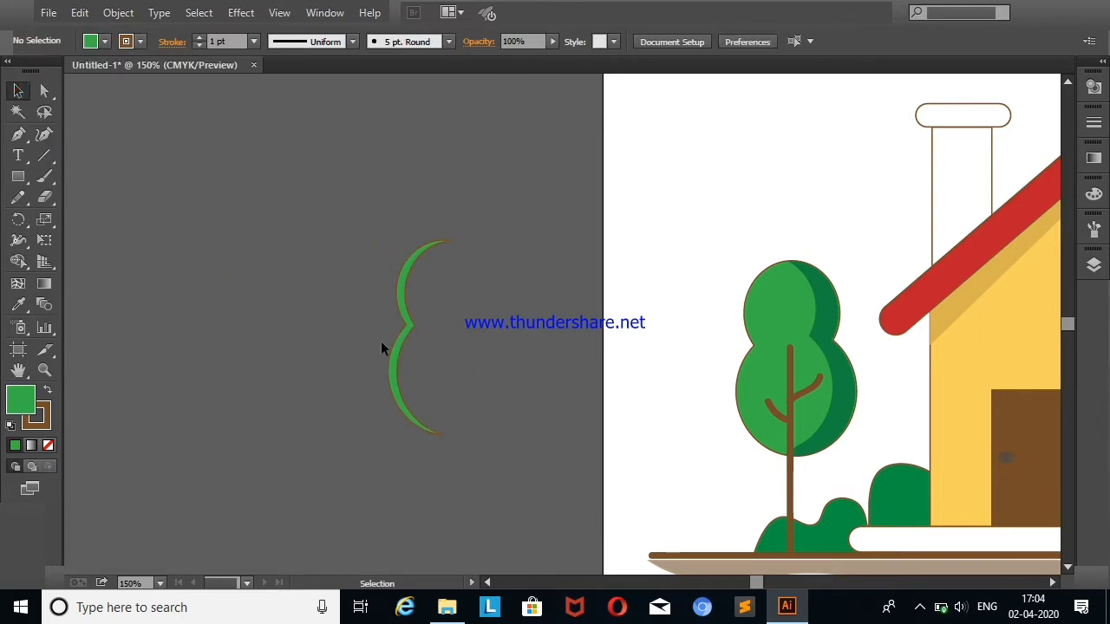
Move the crescent sliver onto the tree canopy's left edge
{"action": "left_click", "coordinate": [400, 287]}
{"action": "left_click", "coordinate": [104, 41]}
{"action": "left_click_drag", "start_coordinate": [398, 298], "coordinate": [755, 320]}
{"action": "left_click", "coordinate": [505, 231]}
Try a light green fill and 60% opacity on the crescent
{"action": "left_click", "coordinate": [749, 320]}
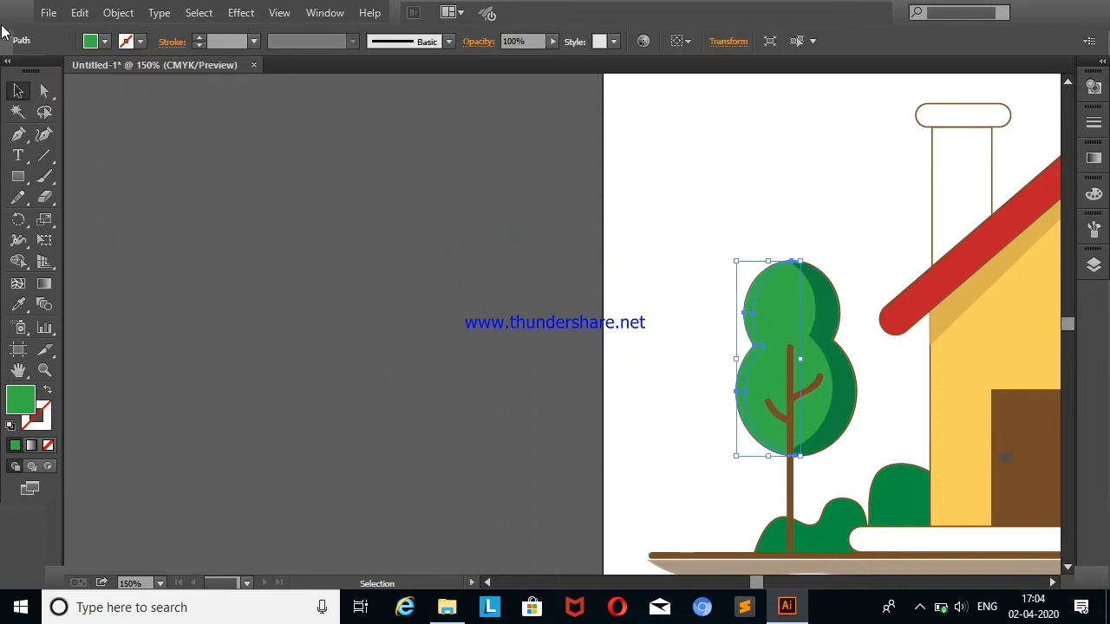
{"action": "left_click", "coordinate": [104, 40]}
{"action": "left_click", "coordinate": [75, 87]}
{"action": "left_click", "coordinate": [231, 256]}
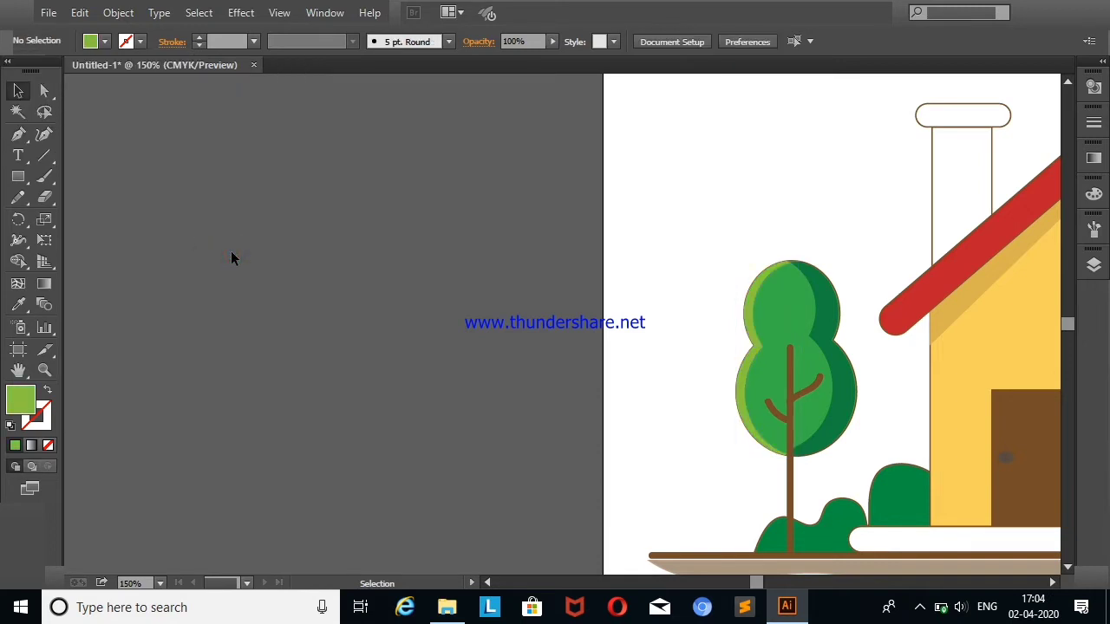
{"action": "left_click", "coordinate": [739, 314]}
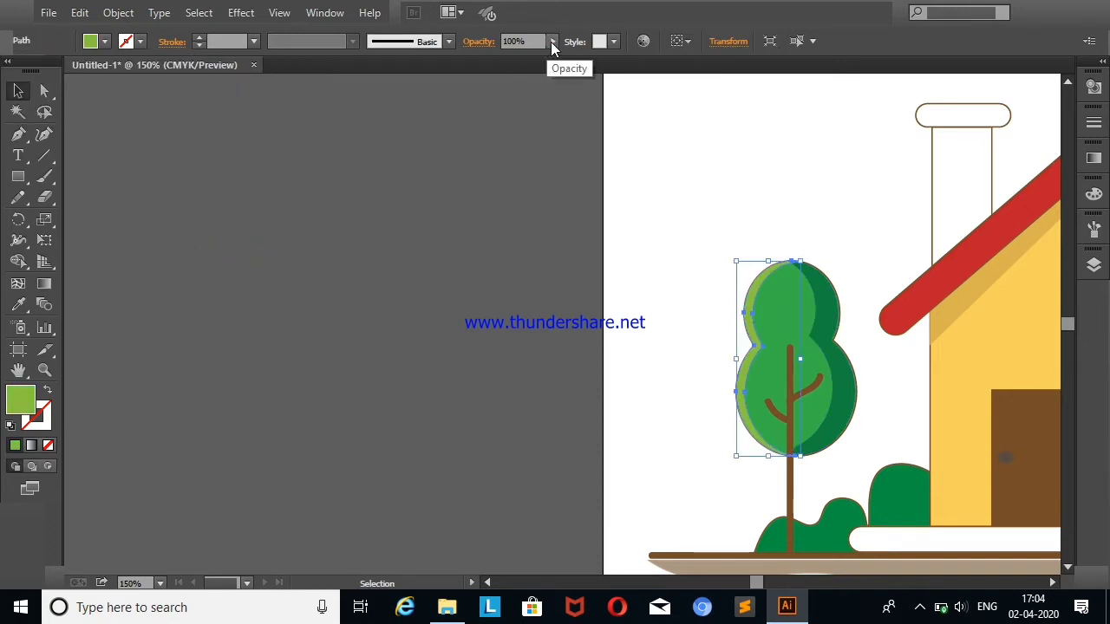
{"action": "left_click_drag", "start_coordinate": [552, 41], "coordinate": [502, 58]}
{"action": "left_click", "coordinate": [531, 100]}
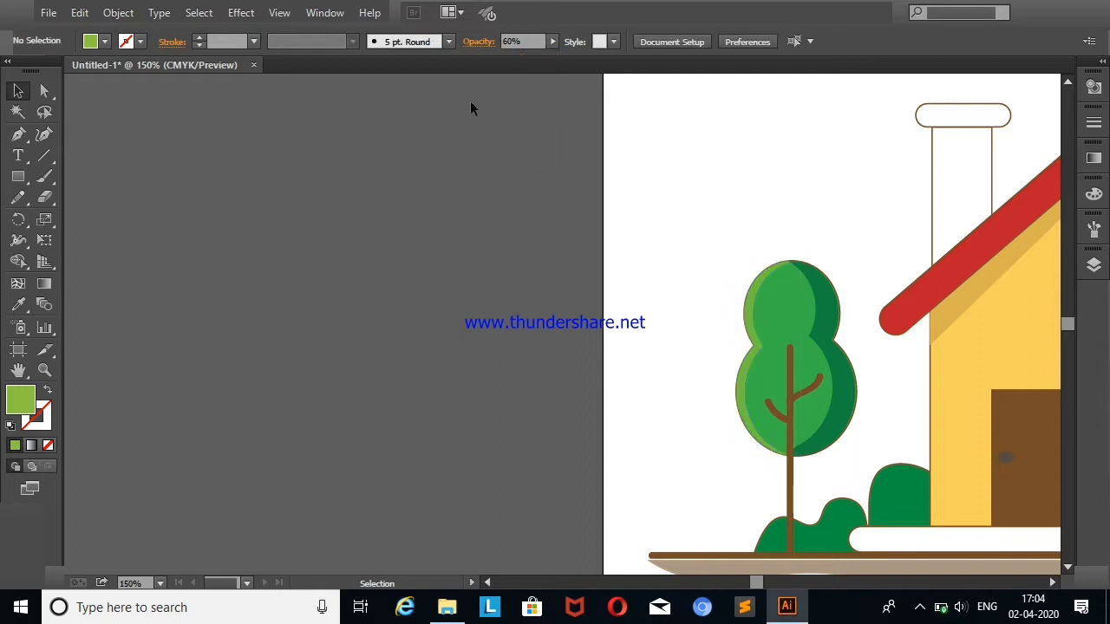
Refill the crescent white, then yellow
{"action": "left_click", "coordinate": [760, 364]}
{"action": "left_click", "coordinate": [104, 41]}
{"action": "left_click", "coordinate": [31, 69]}
{"action": "left_click", "coordinate": [387, 270]}
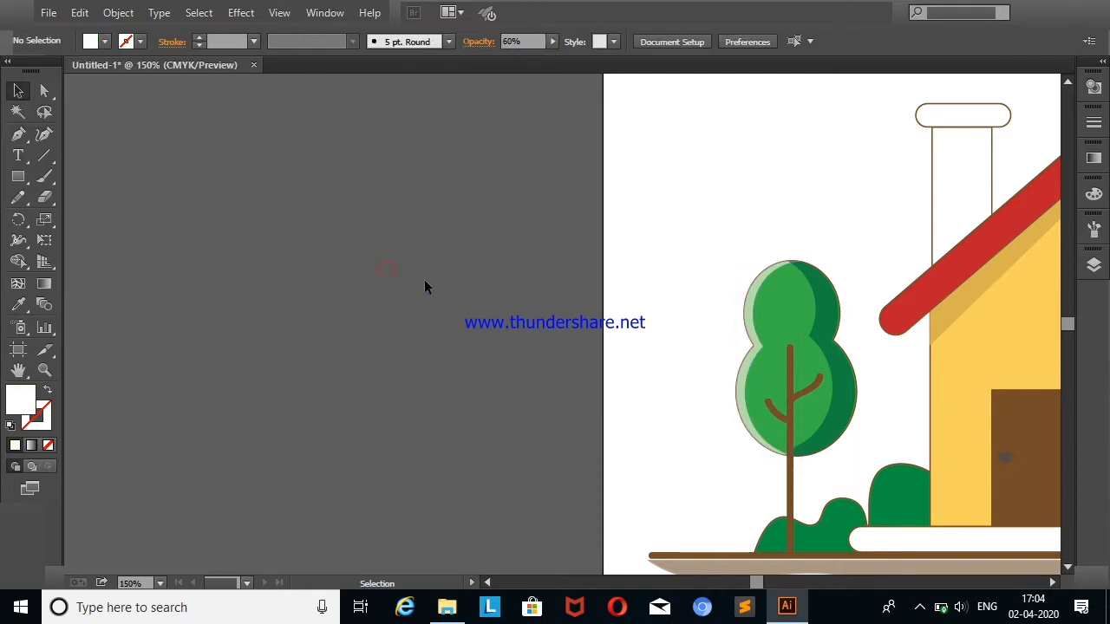
{"action": "left_click", "coordinate": [745, 327]}
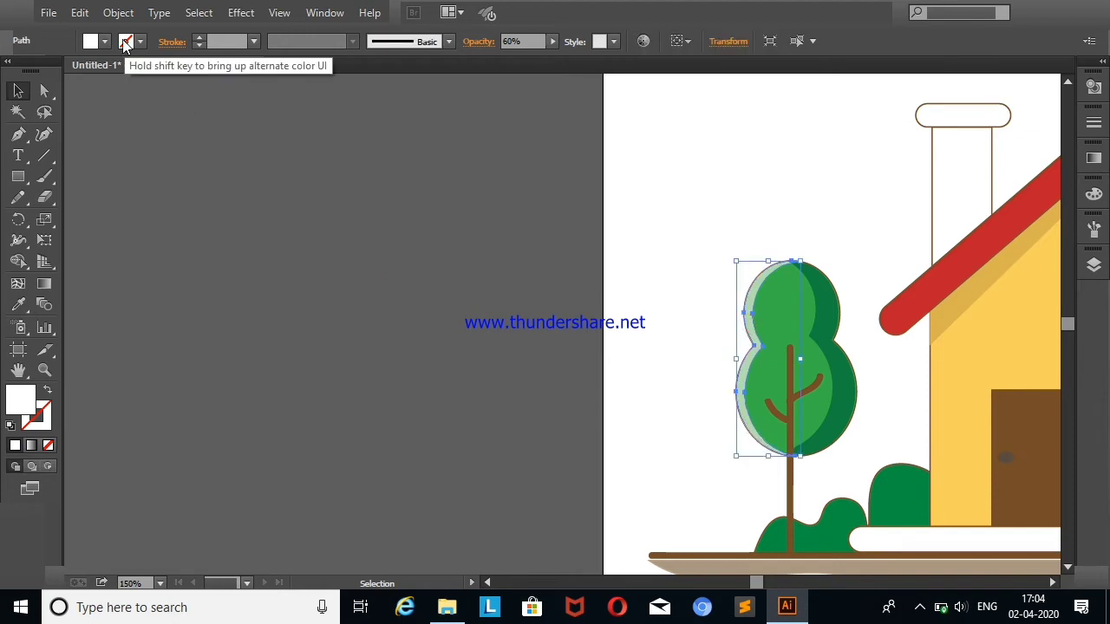
{"action": "left_click", "coordinate": [104, 41]}
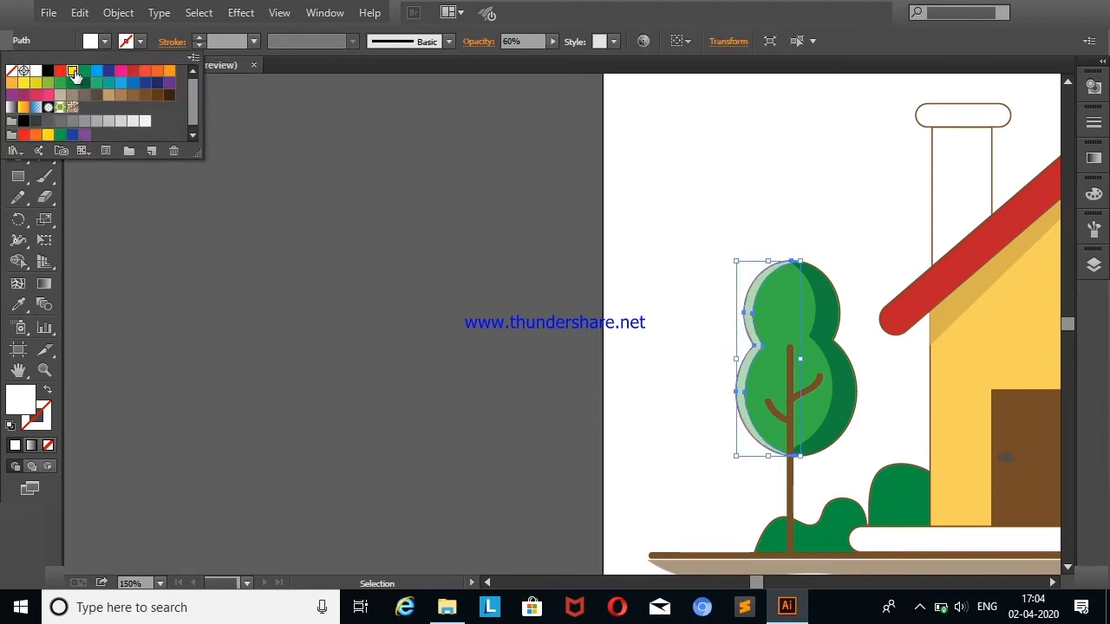
{"action": "left_click", "coordinate": [72, 71]}
{"action": "left_click", "coordinate": [651, 290]}
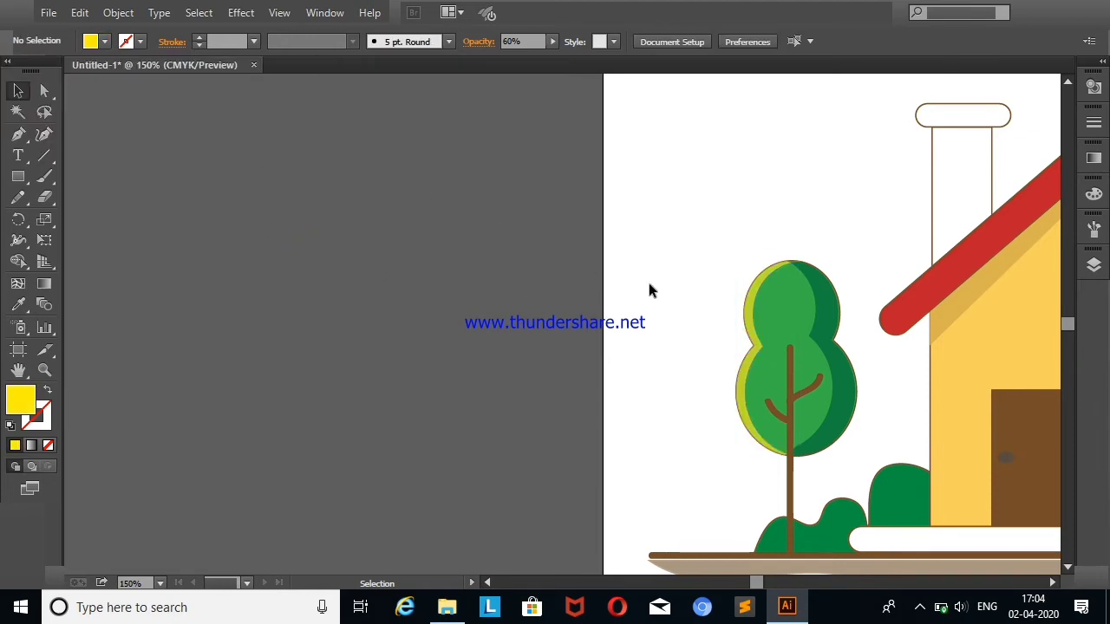
Set the yellow crescent's opacity to 30%
{"action": "left_click", "coordinate": [752, 314]}
{"action": "left_click", "coordinate": [552, 42]}
{"action": "left_click", "coordinate": [491, 58]}
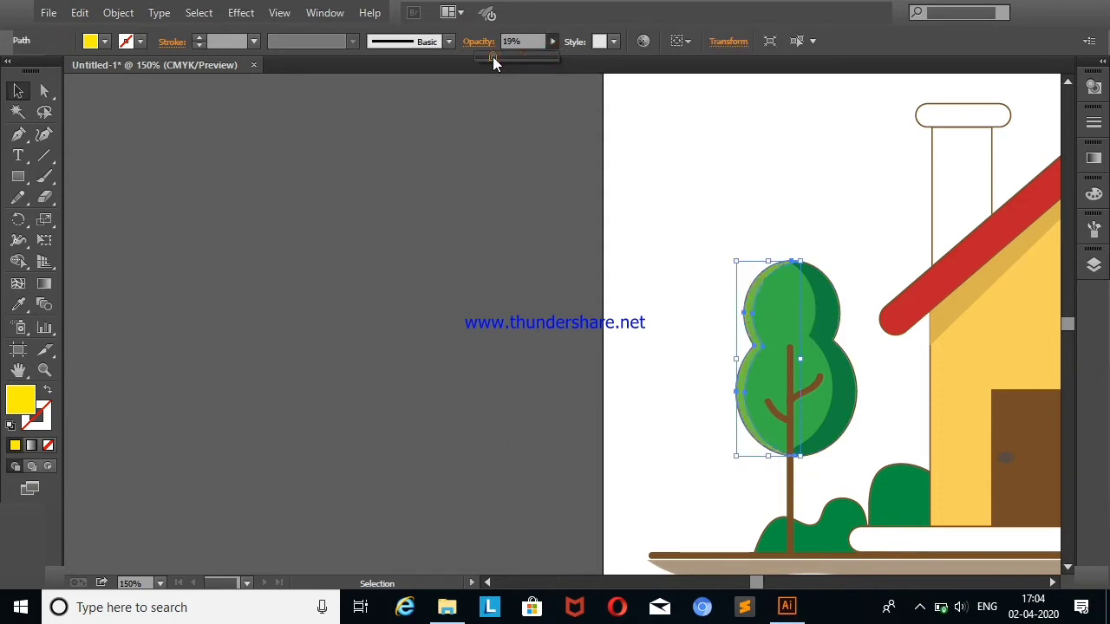
{"action": "left_click_drag", "start_coordinate": [509, 57], "coordinate": [501, 54]}
{"action": "left_click", "coordinate": [509, 277]}
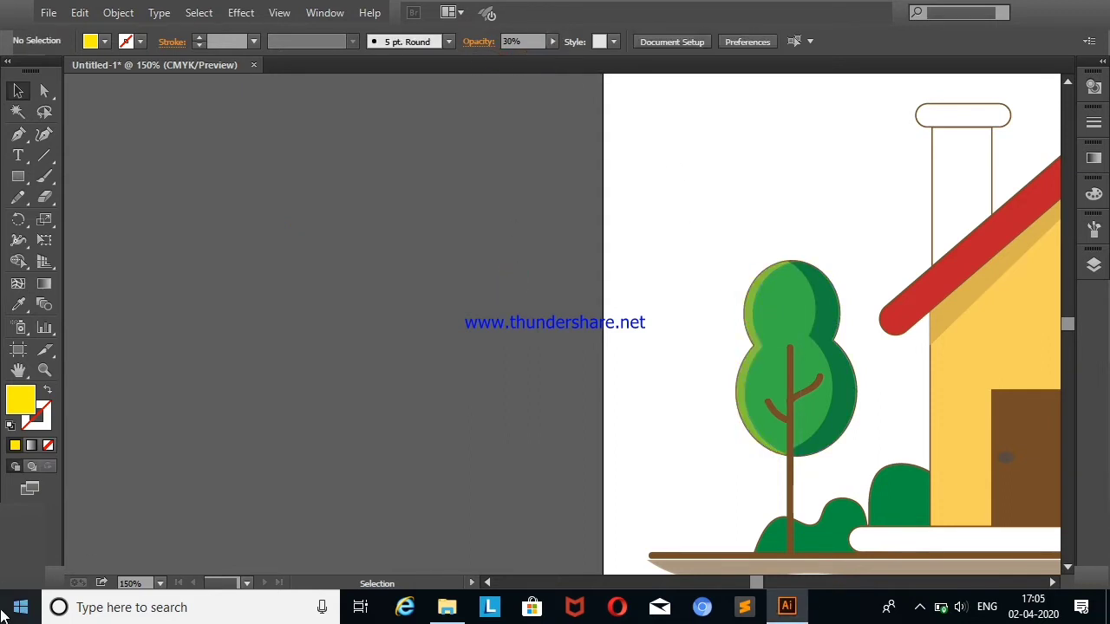
{"action": "left_click", "coordinate": [19, 183]}
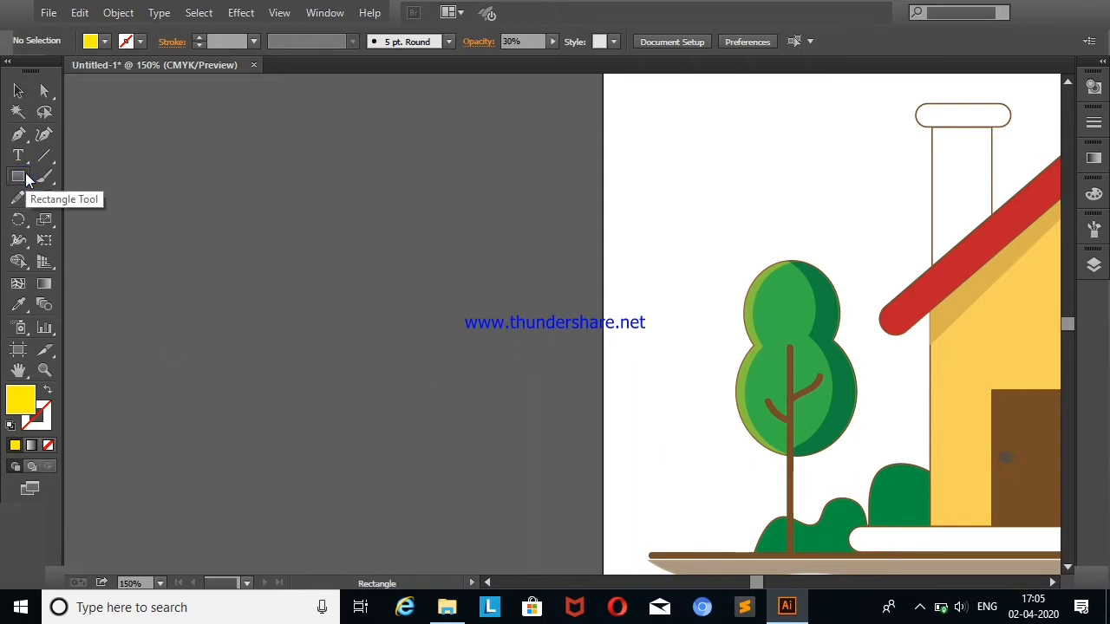
Draw a small white ellipse and move it onto the tree canopy as a highlight
{"action": "left_click_drag", "start_coordinate": [22, 189], "coordinate": [78, 216]}
{"action": "left_click_drag", "start_coordinate": [264, 249], "coordinate": [279, 276]}
{"action": "left_click", "coordinate": [552, 42]}
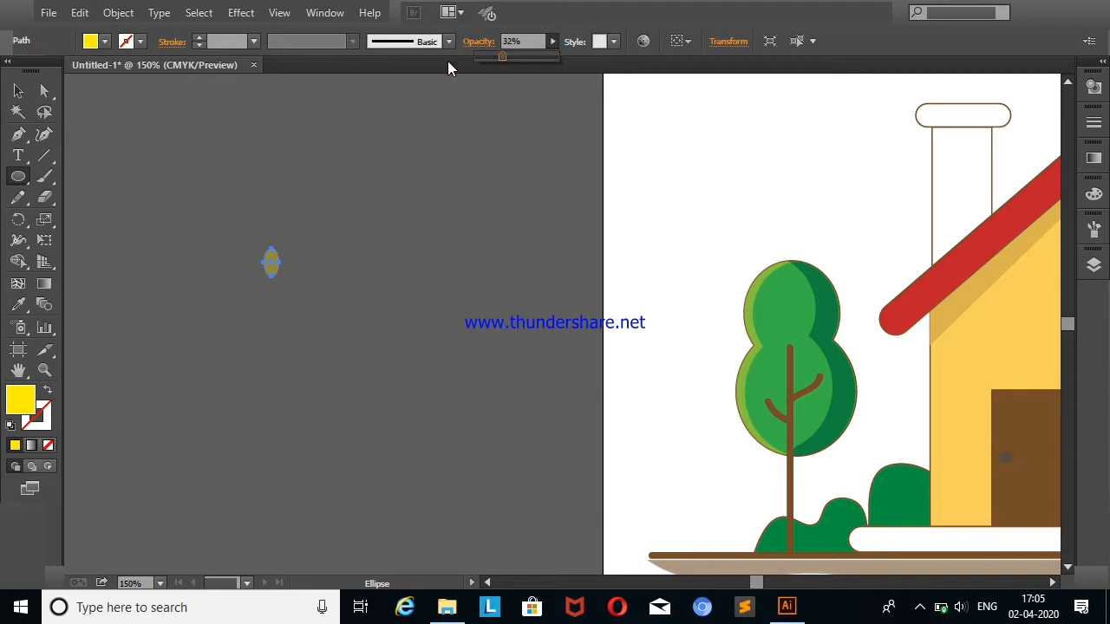
{"action": "left_click", "coordinate": [101, 41]}
{"action": "left_click", "coordinate": [145, 122]}
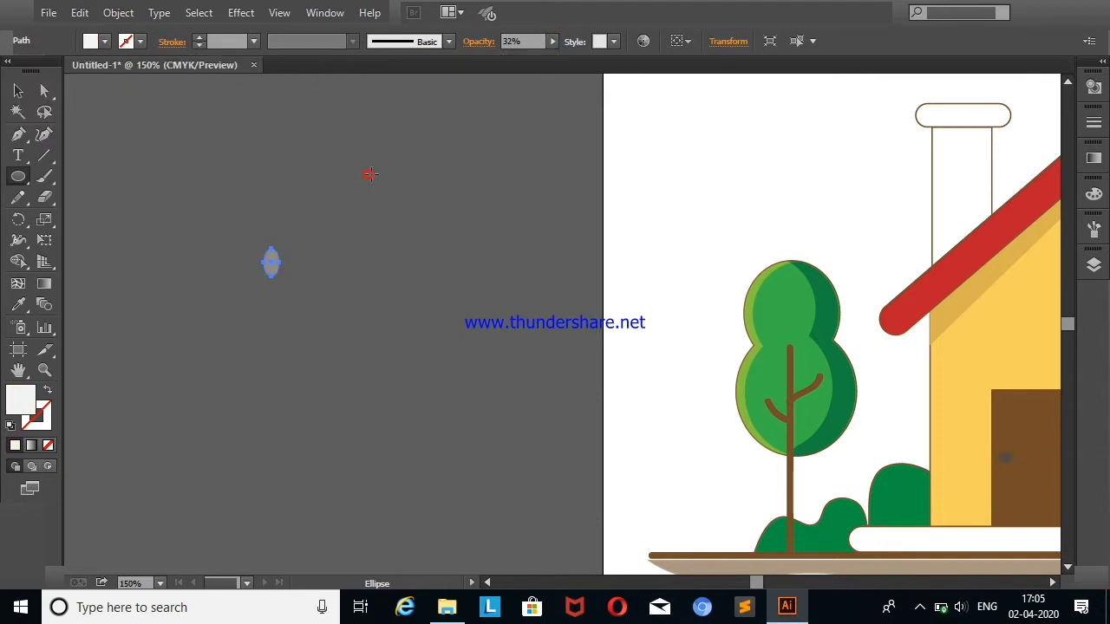
{"action": "left_click", "coordinate": [18, 91]}
{"action": "left_click", "coordinate": [246, 211]}
{"action": "mouse_move", "coordinate": [271, 263]}
{"action": "left_mouse_down"}
{"action": "mouse_move", "coordinate": [777, 296]}
{"action": "mouse_move", "coordinate": [792, 318]}
{"action": "left_mouse_up"}
{"action": "left_click", "coordinate": [525, 217]}
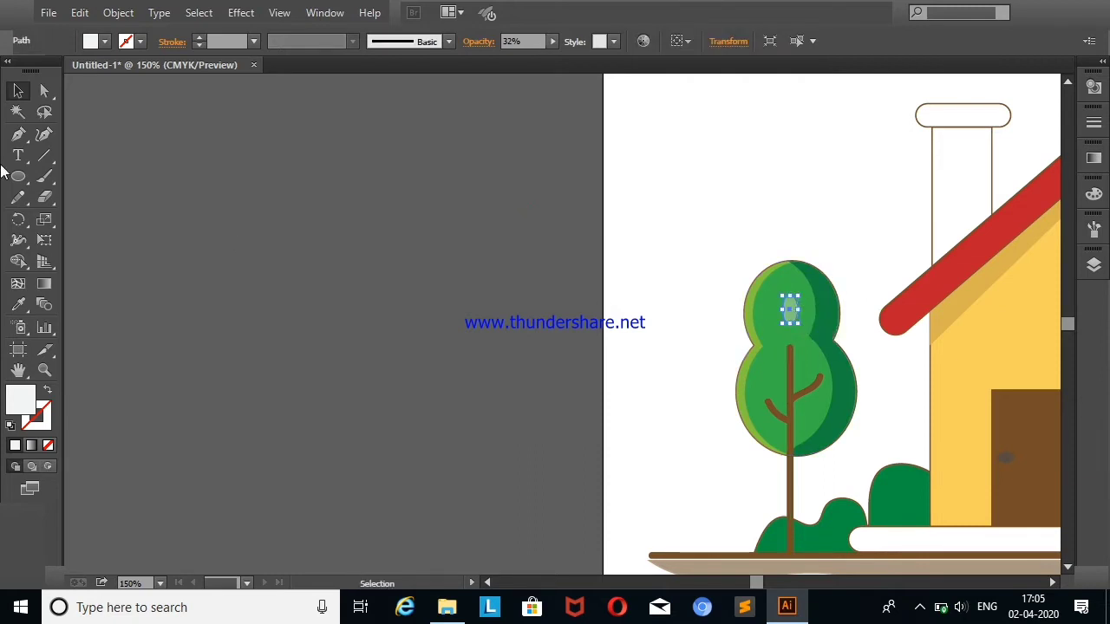
Nudge the white highlight ellipse on the canopy, then delete it
{"action": "left_click", "coordinate": [45, 135]}
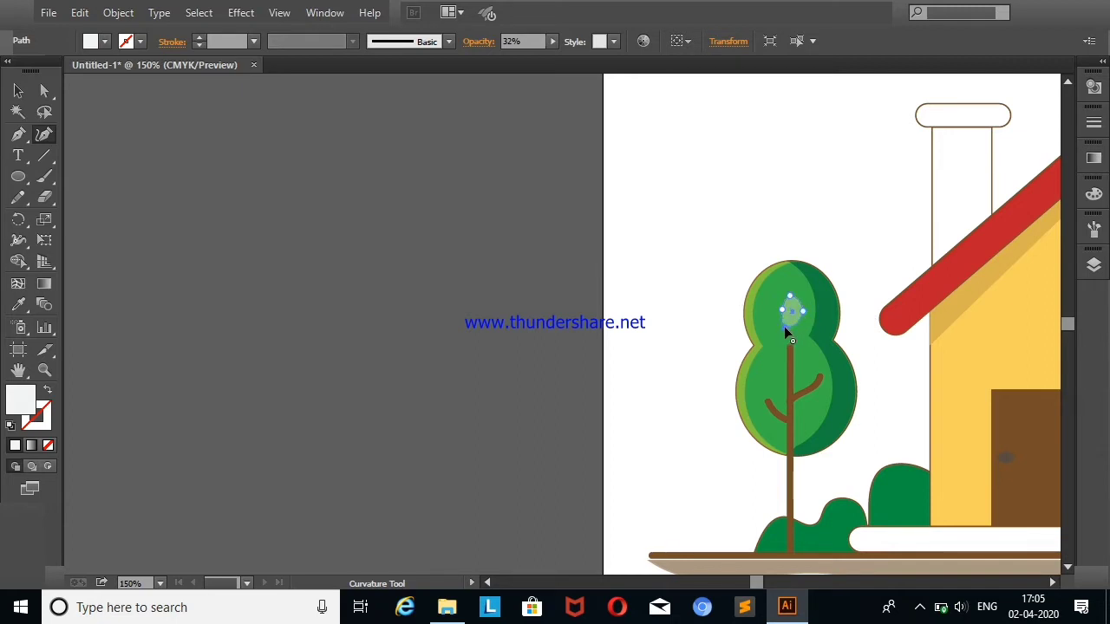
{"action": "left_click", "coordinate": [18, 90]}
{"action": "left_click", "coordinate": [178, 259]}
{"action": "left_click_drag", "start_coordinate": [806, 332], "coordinate": [800, 330]}
{"action": "left_click", "coordinate": [546, 290]}
{"action": "left_click", "coordinate": [776, 306]}
{"action": "key", "text": "Delete"}
Draw a new small tilted ellipse at 19% opacity and place it on the upper canopy
{"action": "key", "text": "l"}
{"action": "mouse_move", "coordinate": [192, 213]}
{"action": "left_mouse_down"}
{"action": "mouse_move", "coordinate": [212, 247]}
{"action": "mouse_move", "coordinate": [177, 243]}
{"action": "left_mouse_up"}
{"action": "key", "text": "v"}
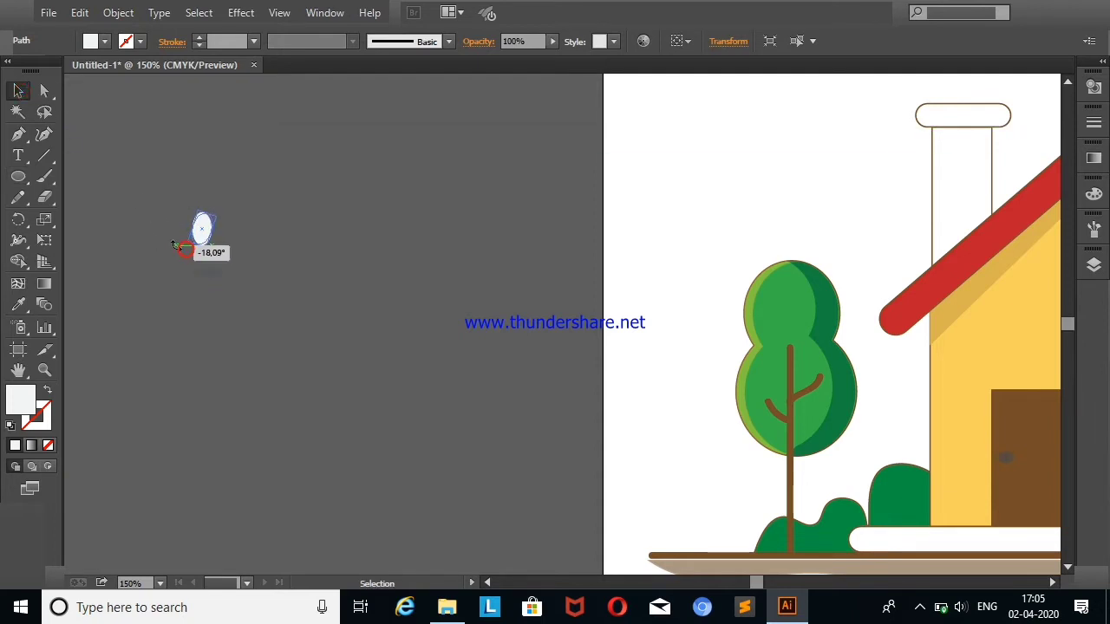
{"action": "left_click", "coordinate": [552, 40]}
{"action": "left_click_drag", "start_coordinate": [568, 60], "coordinate": [493, 58]}
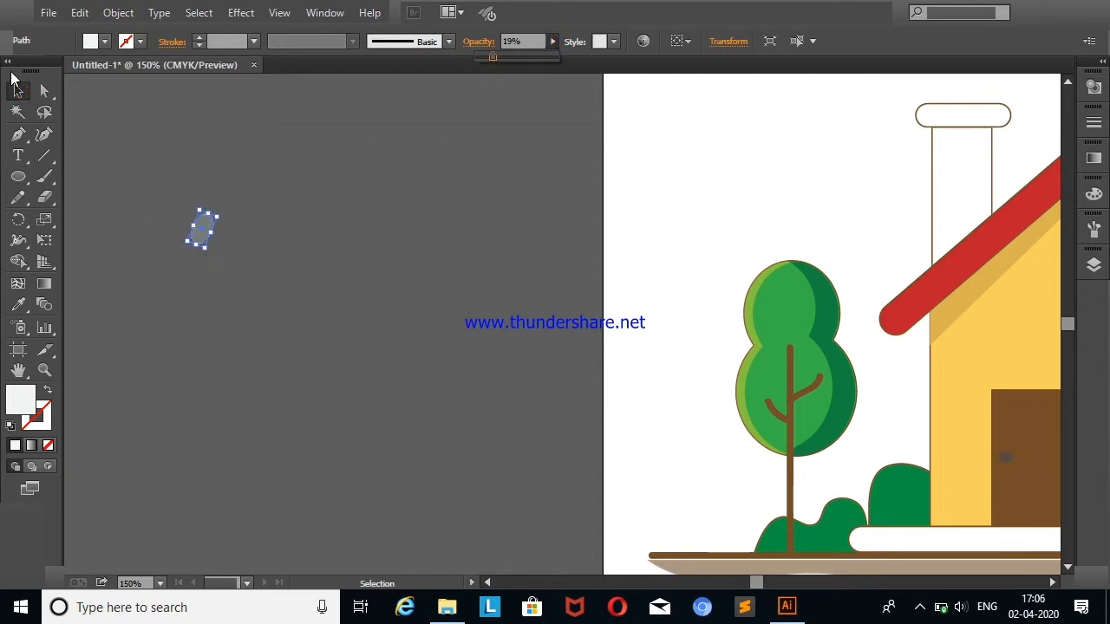
{"action": "left_click", "coordinate": [87, 113]}
{"action": "left_click_drag", "start_coordinate": [202, 229], "coordinate": [785, 309]}
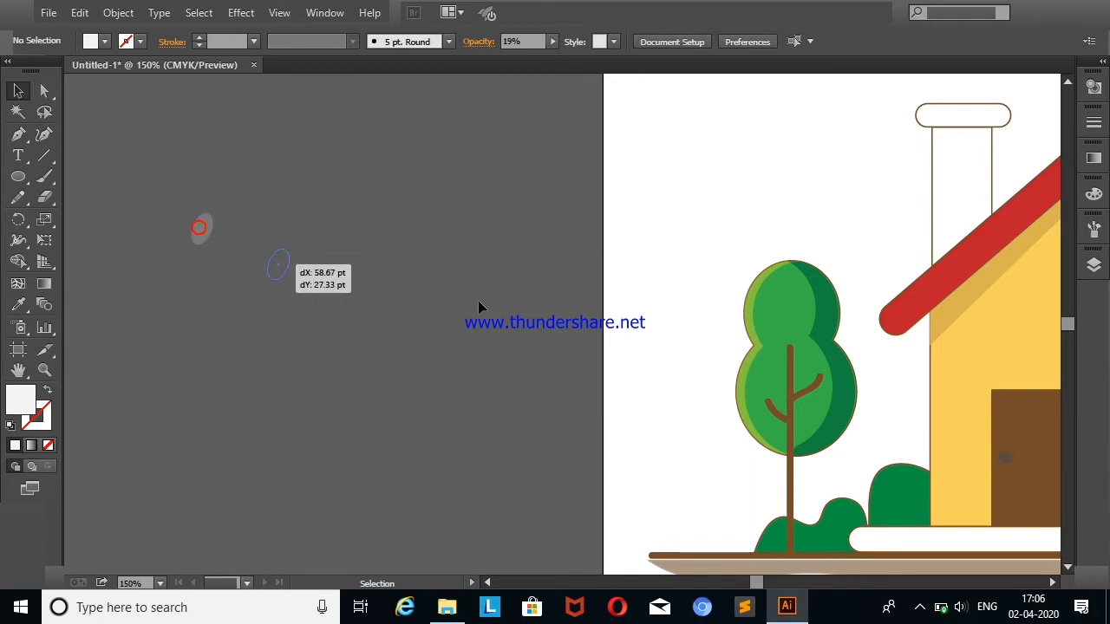
Draw a tiny ellipse, copy the canopy highlight's look onto it, and move it onto the tree
{"action": "left_click", "coordinate": [19, 176]}
{"action": "left_click_drag", "start_coordinate": [274, 166], "coordinate": [288, 184]}
{"action": "left_click", "coordinate": [18, 304]}
{"action": "left_click", "coordinate": [779, 309]}
{"action": "key", "text": "v"}
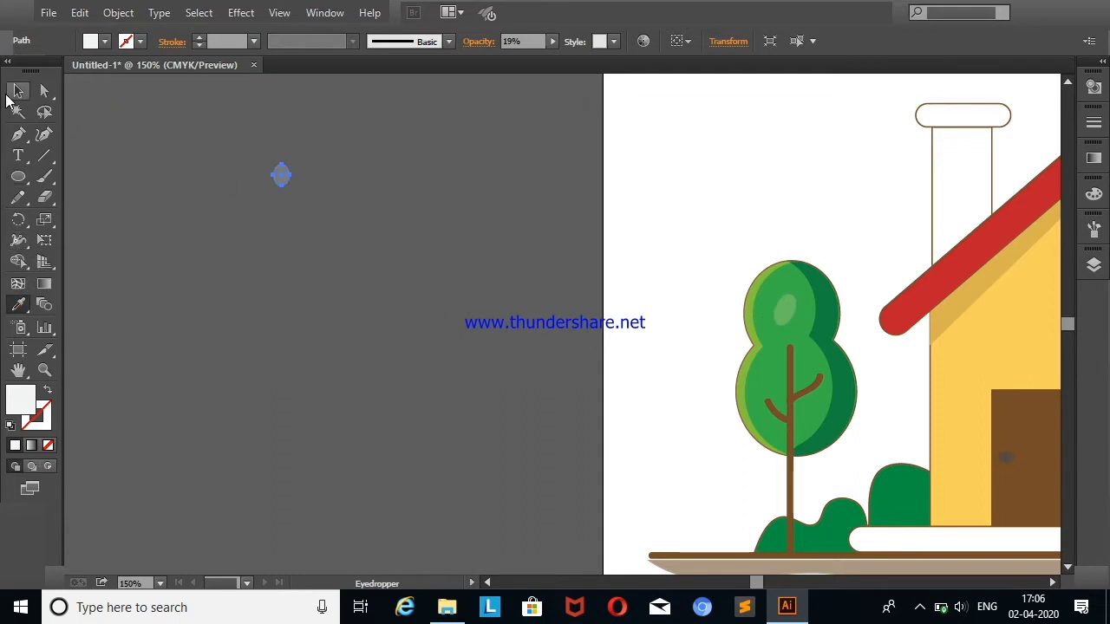
{"action": "left_click", "coordinate": [280, 194]}
{"action": "left_click_drag", "start_coordinate": [280, 175], "coordinate": [761, 304]}
Reposition the tiny ellipse and give it the yellow rim's fill with the Eyedropper
{"action": "left_click", "coordinate": [756, 305]}
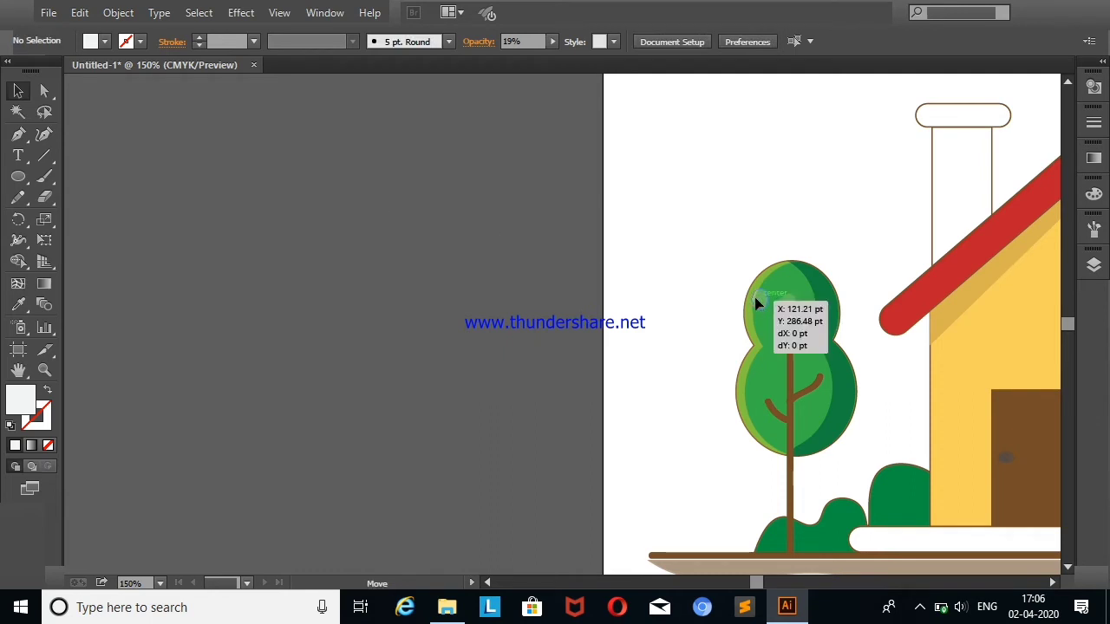
{"action": "left_click", "coordinate": [607, 280]}
{"action": "left_click_drag", "start_coordinate": [779, 311], "coordinate": [783, 328]}
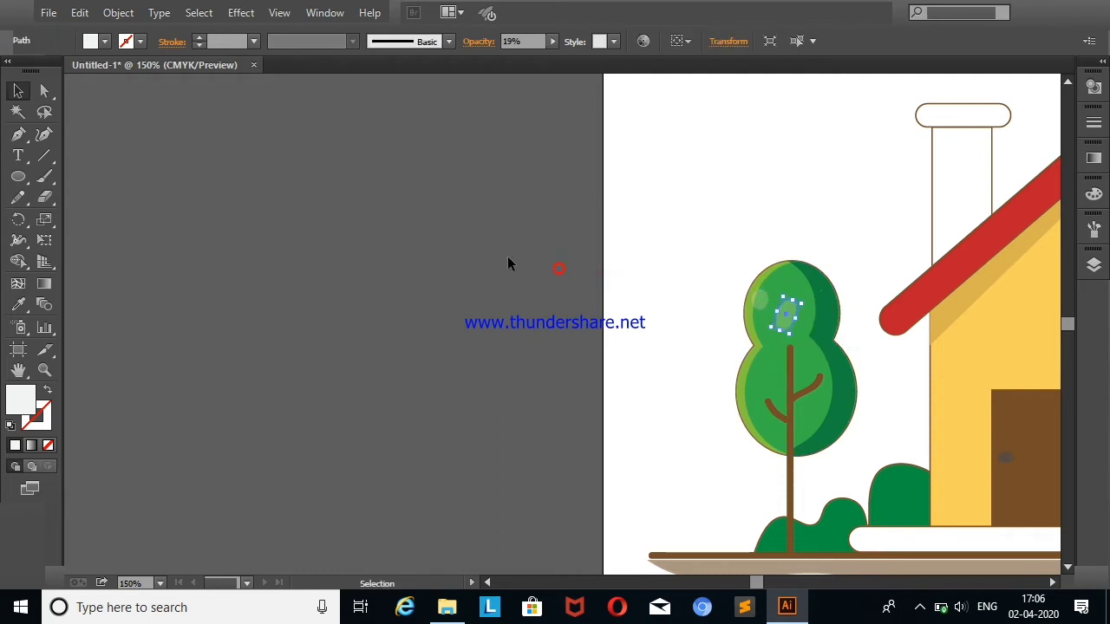
{"action": "left_click", "coordinate": [521, 264]}
{"action": "left_click", "coordinate": [759, 299]}
{"action": "left_click", "coordinate": [17, 304]}
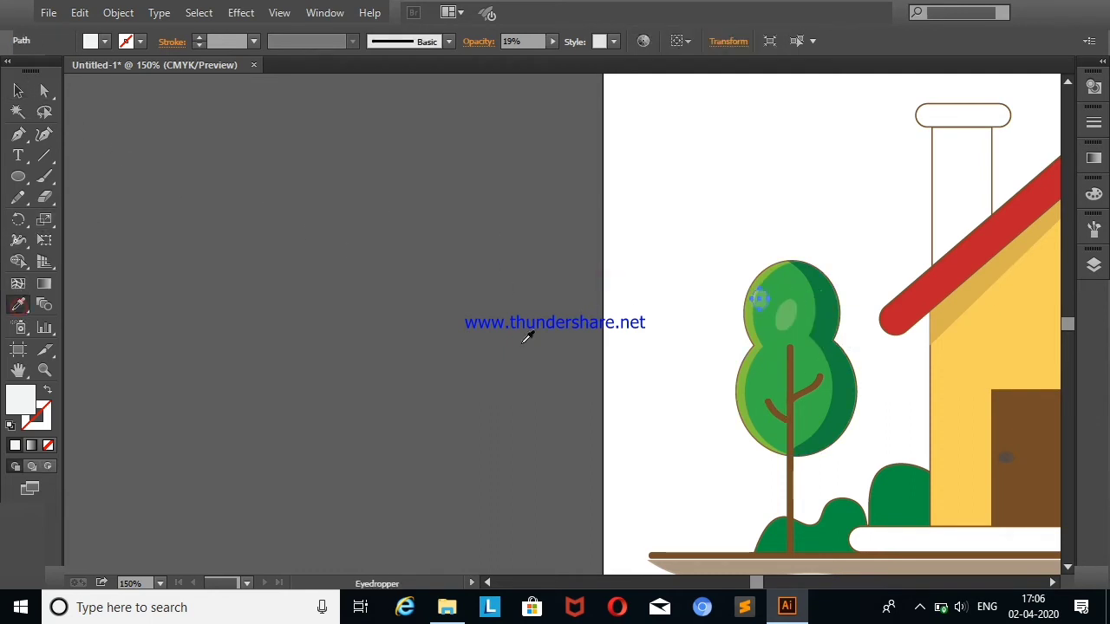
{"action": "left_click", "coordinate": [756, 317]}
{"action": "key", "text": "v"}
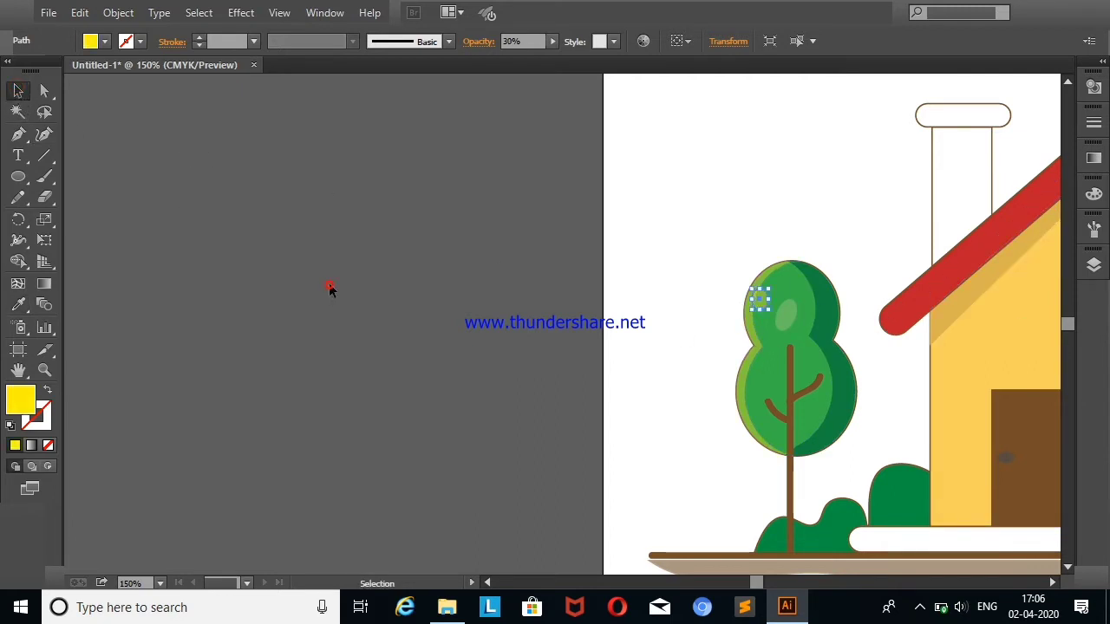
Fine-tune the small yellow dot's position near the canopy's upper-left edge
{"action": "left_click", "coordinate": [330, 287]}
{"action": "left_click_drag", "start_coordinate": [760, 300], "coordinate": [760, 299]}
{"action": "left_click", "coordinate": [626, 303]}
{"action": "left_click", "coordinate": [575, 268]}
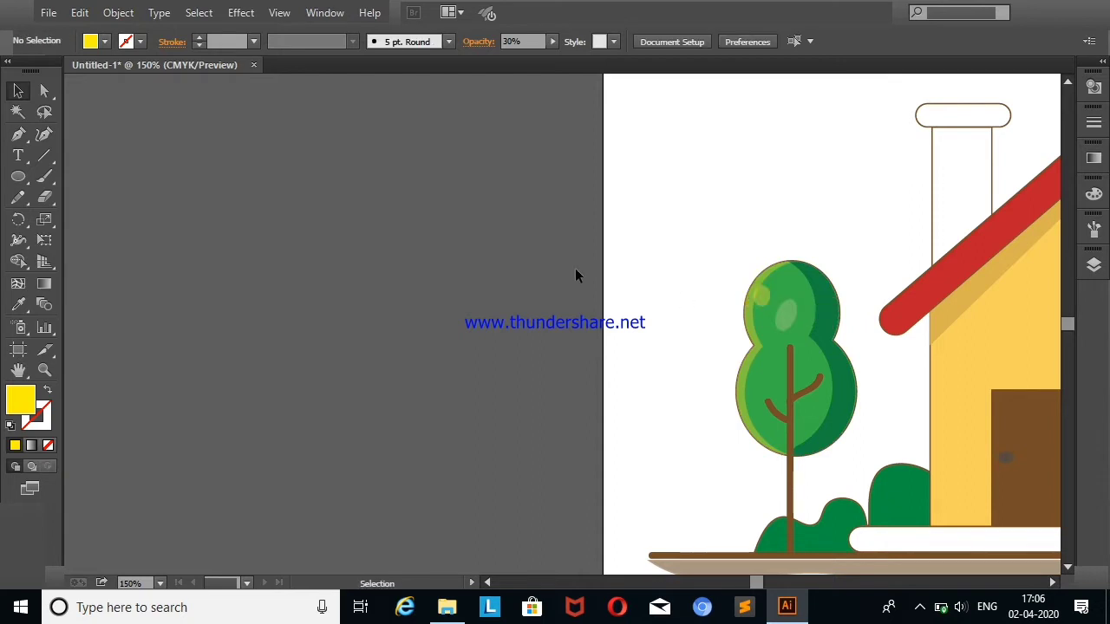
{"action": "right_click", "coordinate": [744, 303]}
{"action": "key", "text": "Escape"}
{"action": "left_click_drag", "start_coordinate": [745, 290], "coordinate": [769, 299]}
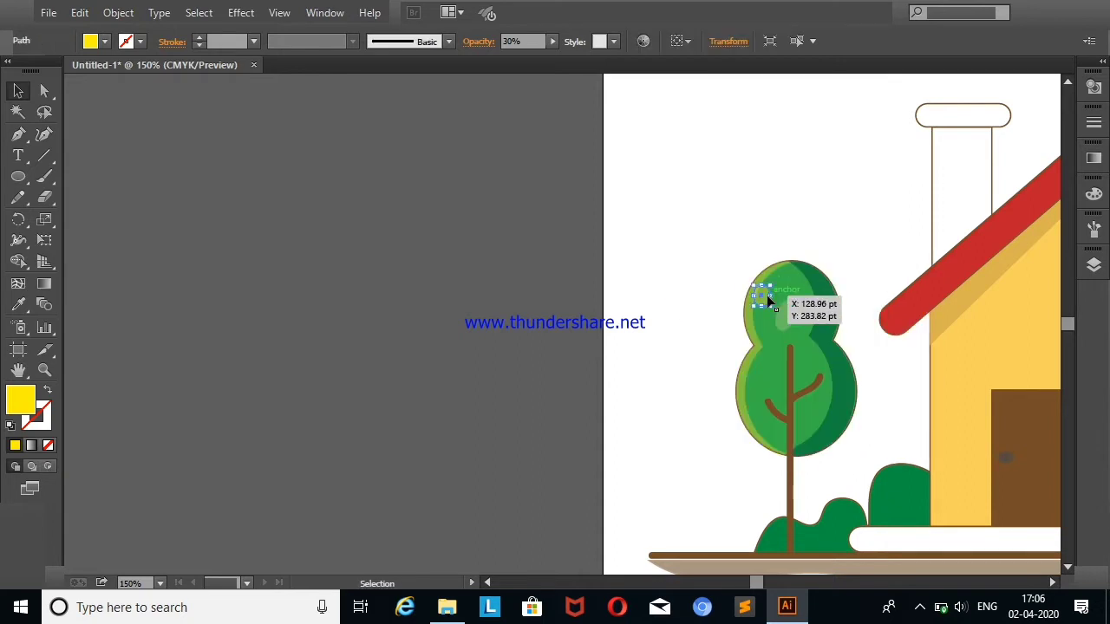
{"action": "right_click", "coordinate": [695, 243]}
Zoom out to 66.67% and give the chimney the house wall's yellow with the Eyedropper
{"action": "left_click", "coordinate": [737, 310]}
{"action": "right_click", "coordinate": [703, 199]}
{"action": "left_click", "coordinate": [754, 276]}
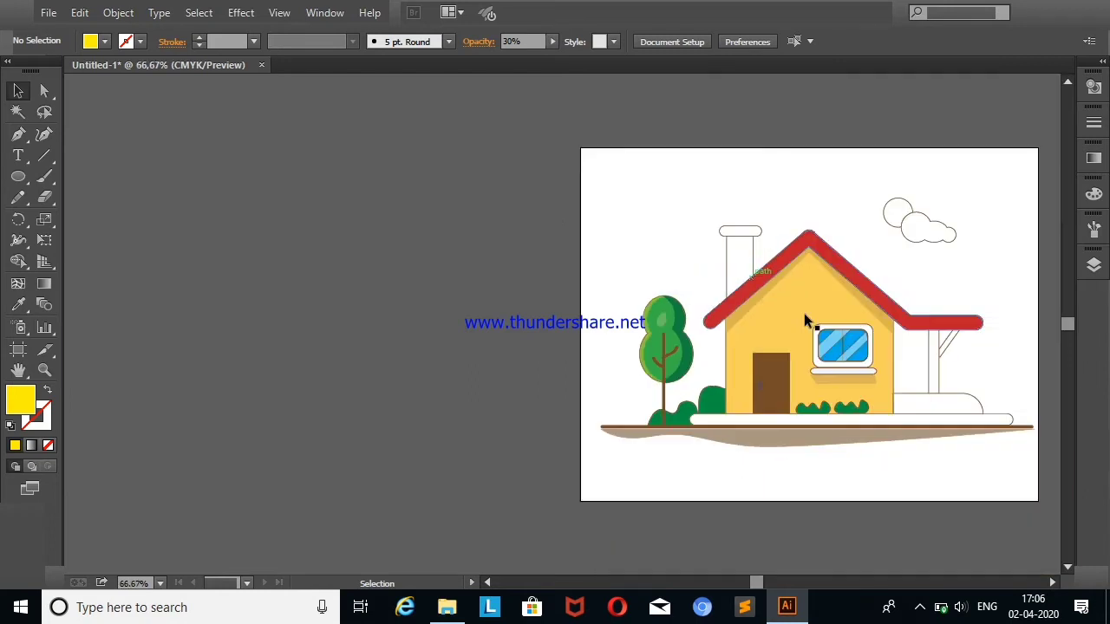
{"action": "left_click", "coordinate": [18, 370]}
{"action": "mouse_move", "coordinate": [294, 366]}
{"action": "left_mouse_down"}
{"action": "mouse_move", "coordinate": [174, 362]}
{"action": "mouse_move", "coordinate": [107, 344]}
{"action": "left_mouse_up"}
{"action": "left_click", "coordinate": [17, 90]}
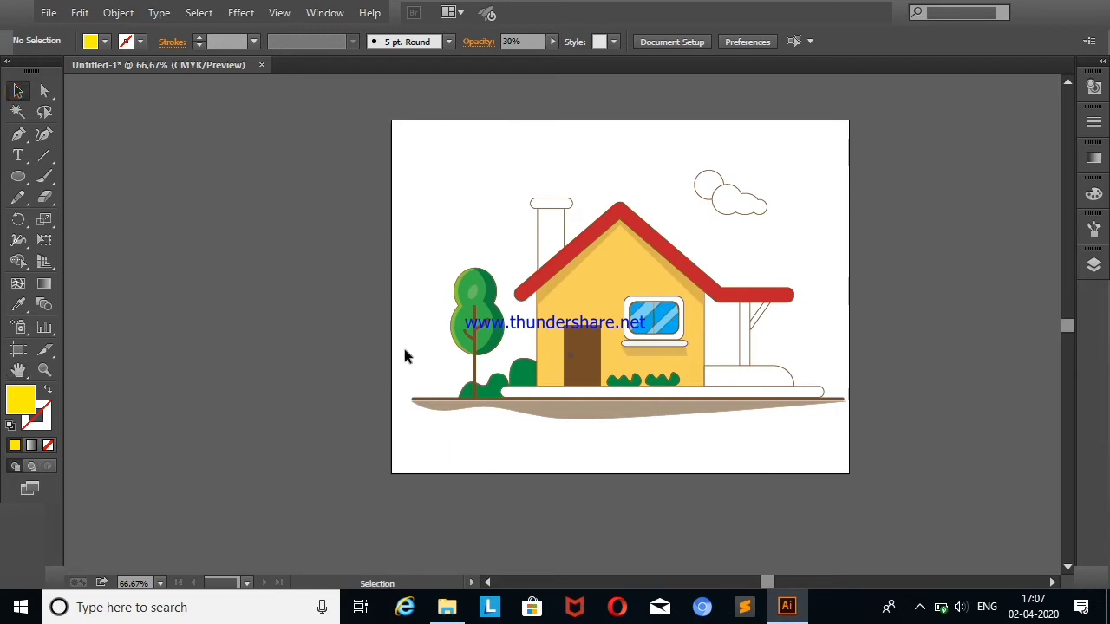
{"action": "left_click", "coordinate": [552, 223]}
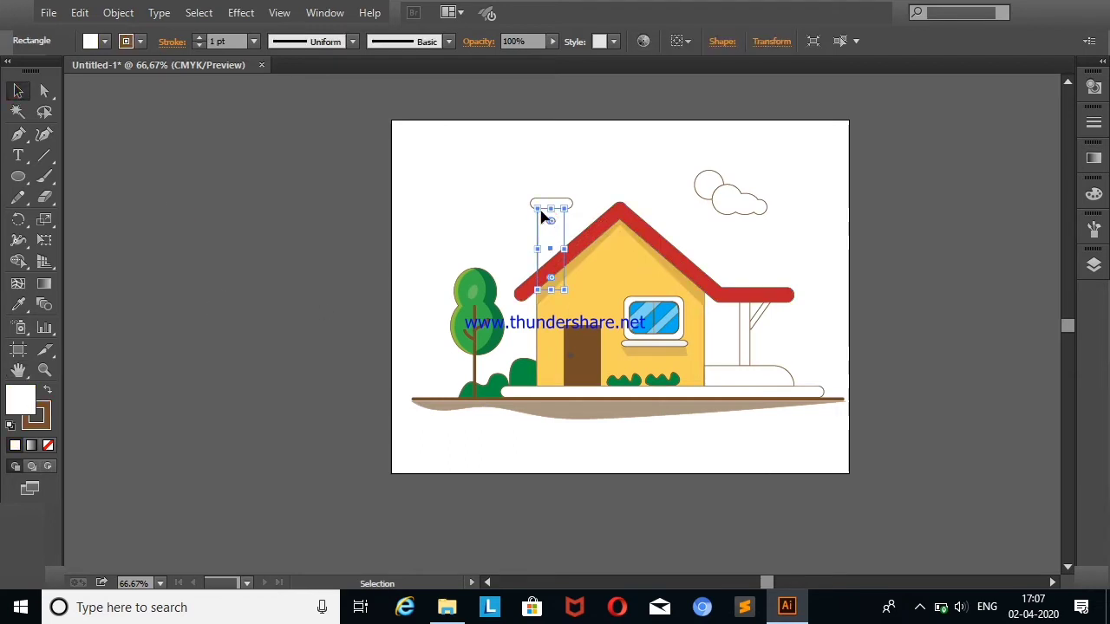
{"action": "left_click", "coordinate": [18, 304]}
{"action": "left_click", "coordinate": [621, 284]}
{"action": "left_click", "coordinate": [18, 90]}
{"action": "left_click", "coordinate": [321, 208]}
Give the chimney cap the roof's red with the Eyedropper, then zoom in to 200%
{"action": "left_click", "coordinate": [19, 305]}
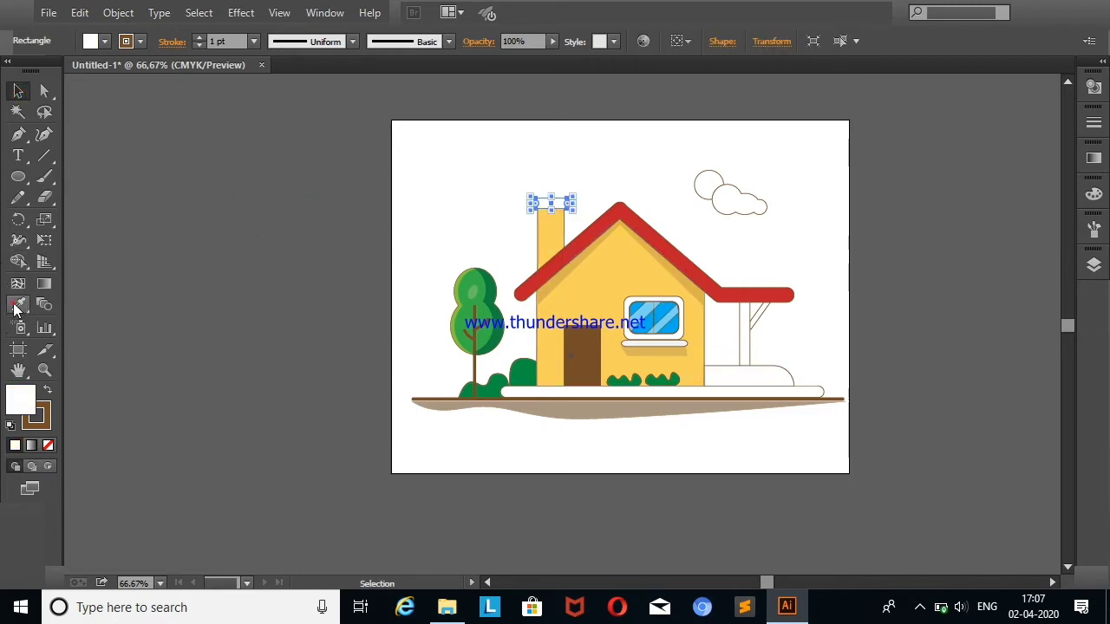
{"action": "left_click", "coordinate": [633, 215]}
{"action": "left_click", "coordinate": [18, 90]}
{"action": "left_click", "coordinate": [247, 249]}
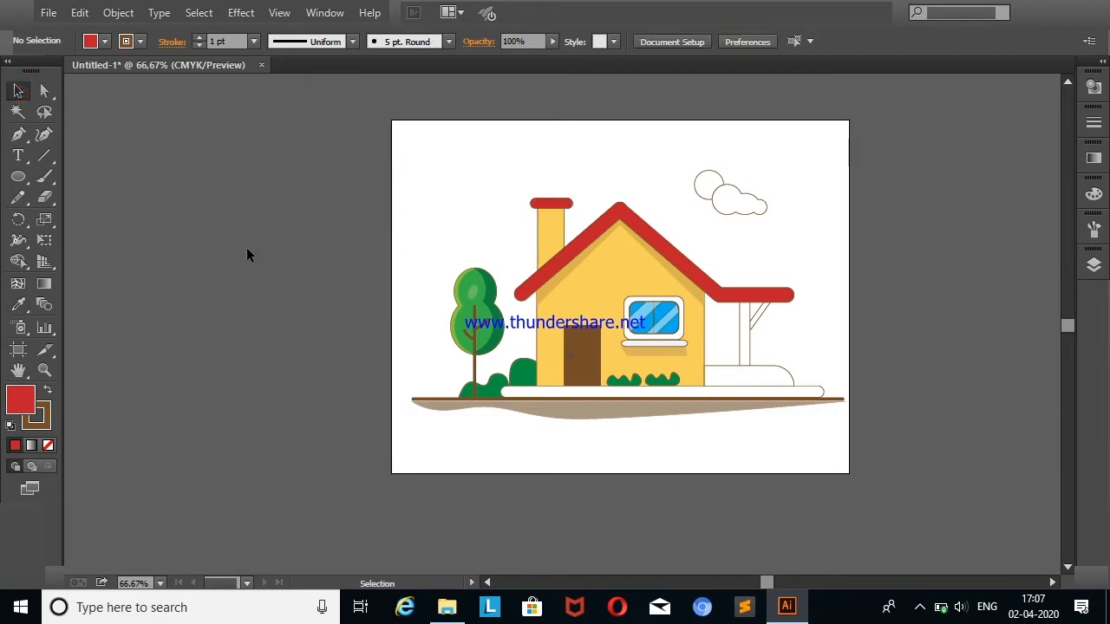
{"action": "left_click", "coordinate": [45, 176]}
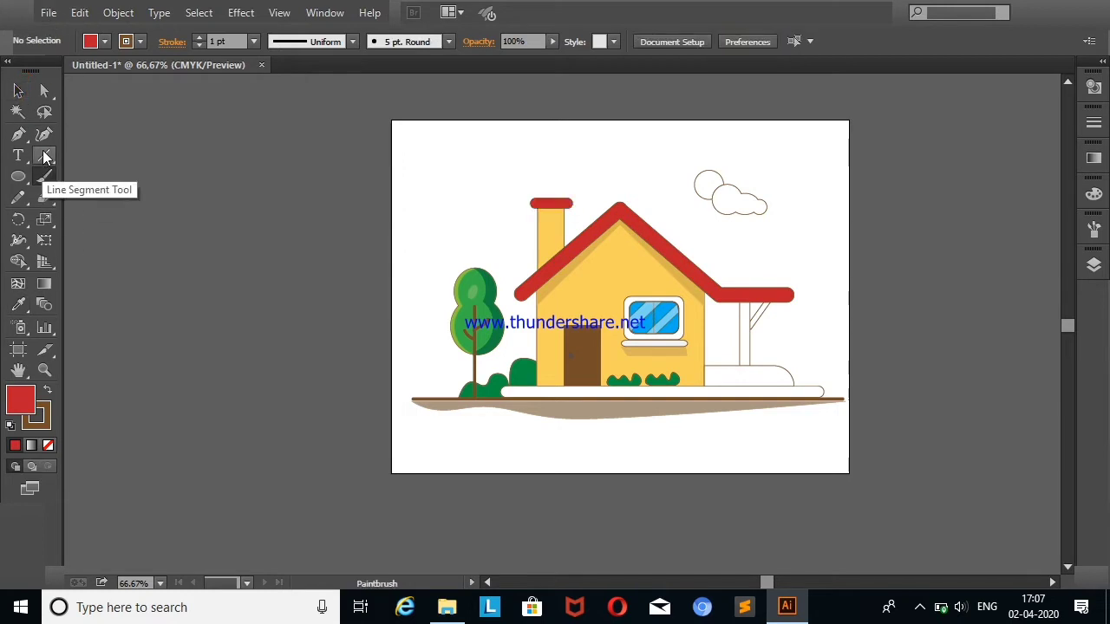
{"action": "right_click", "coordinate": [346, 223]}
{"action": "left_click", "coordinate": [384, 272]}
{"action": "right_click", "coordinate": [240, 169]}
{"action": "left_click", "coordinate": [287, 220]}
{"action": "right_click", "coordinate": [230, 198]}
{"action": "left_click", "coordinate": [277, 250]}
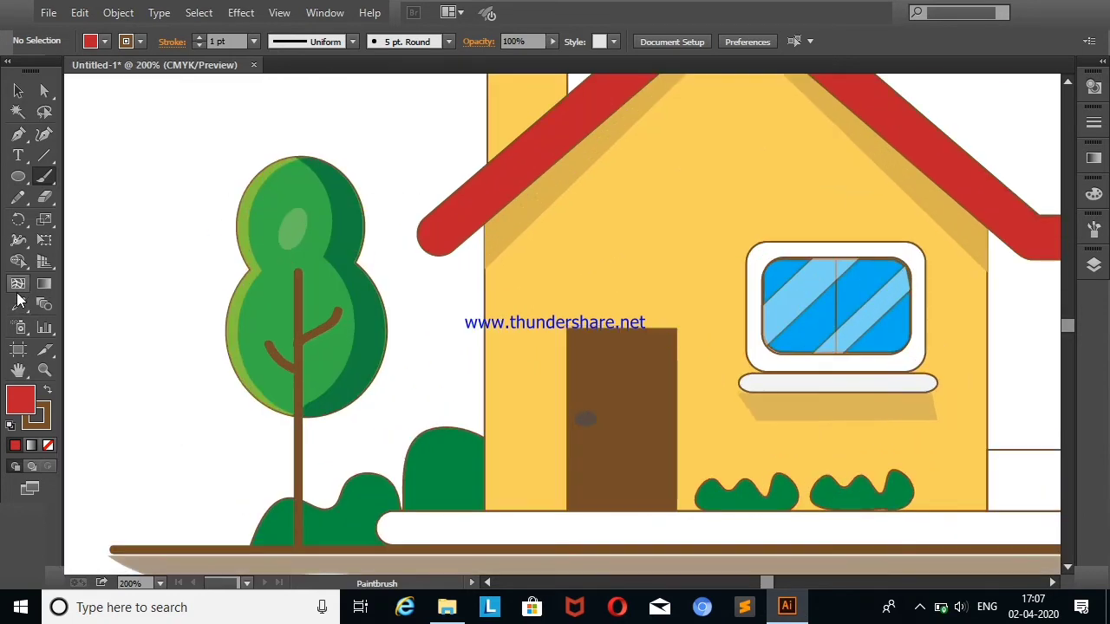
Pan to the chimney and try a brown paintbrush smoke stroke above it
{"action": "key", "text": "h"}
{"action": "mouse_move", "coordinate": [426, 153]}
{"action": "left_mouse_down"}
{"action": "mouse_move", "coordinate": [389, 292]}
{"action": "mouse_move", "coordinate": [381, 385]}
{"action": "left_mouse_up"}
{"action": "left_click", "coordinate": [46, 176]}
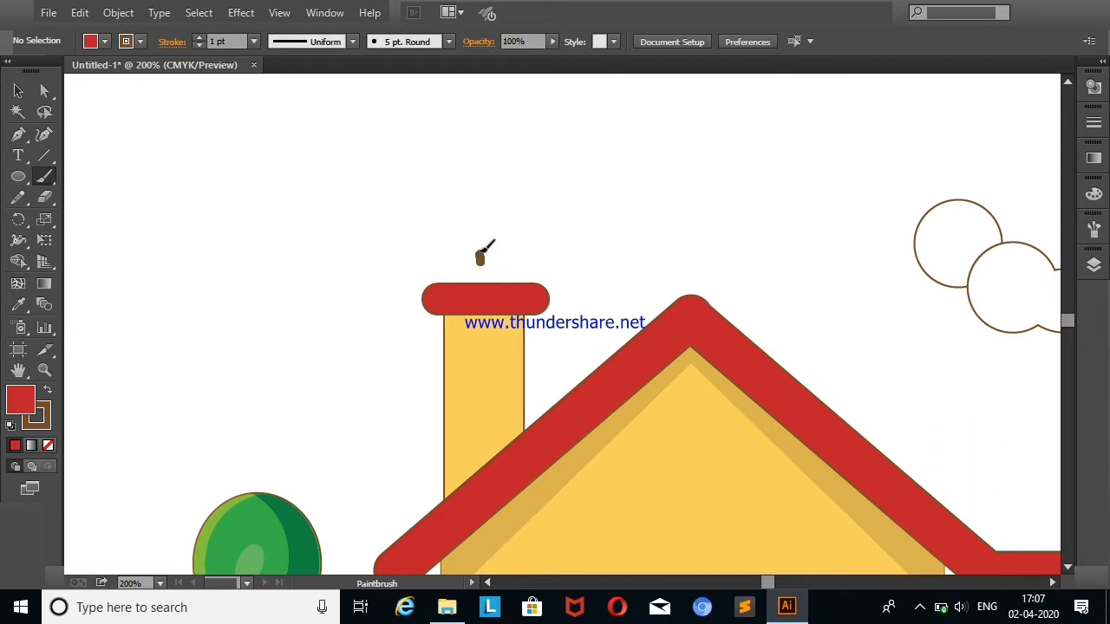
{"action": "left_click_drag", "start_coordinate": [482, 251], "coordinate": [498, 231]}
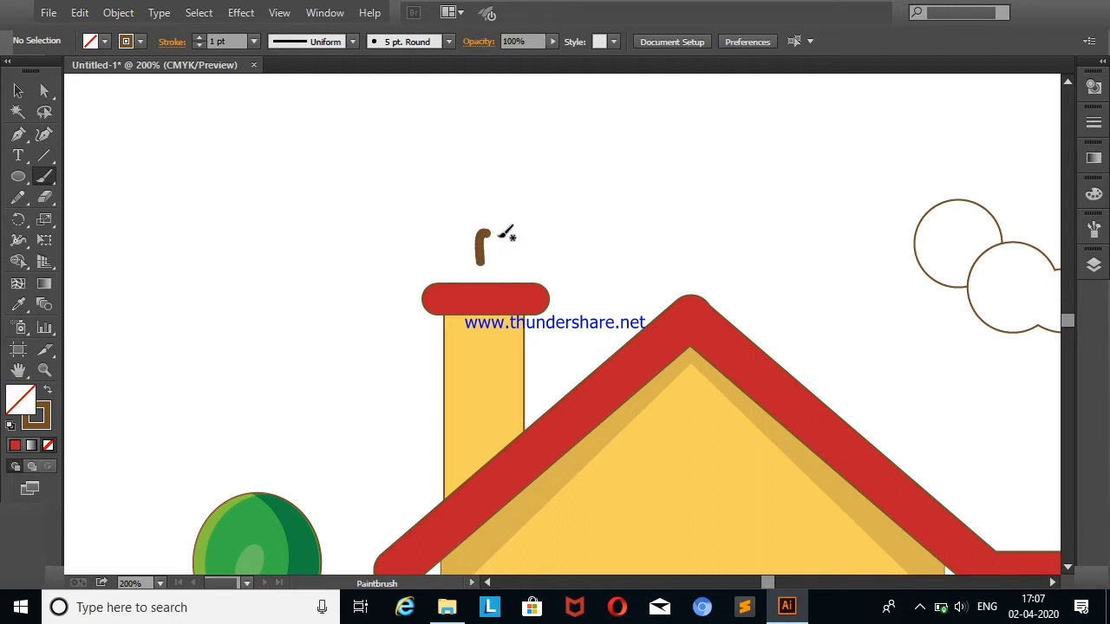
{"action": "key", "text": "ctrl+z"}
{"action": "left_click_drag", "start_coordinate": [482, 272], "coordinate": [489, 234]}
Undo the failed strokes, then paint a wavy smoke curve and a short horizontal dash
{"action": "right_click", "coordinate": [211, 240]}
{"action": "left_click", "coordinate": [286, 250]}
{"action": "right_click", "coordinate": [232, 253]}
{"action": "left_click", "coordinate": [77, 201]}
{"action": "right_click", "coordinate": [211, 224]}
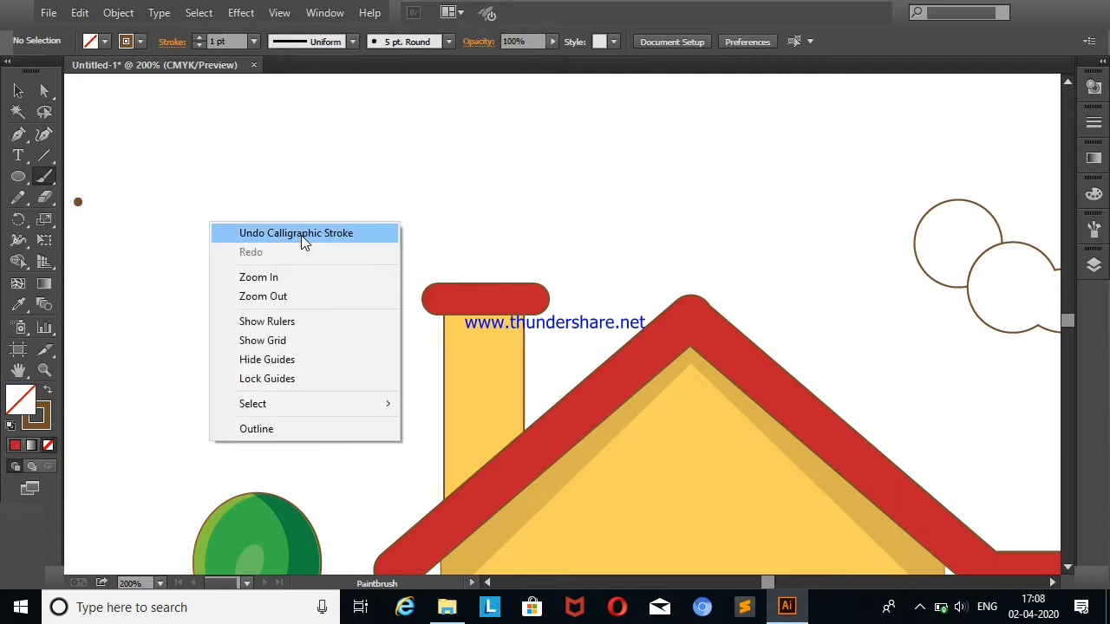
{"action": "left_click", "coordinate": [303, 236]}
{"action": "left_click_drag", "start_coordinate": [481, 274], "coordinate": [506, 182]}
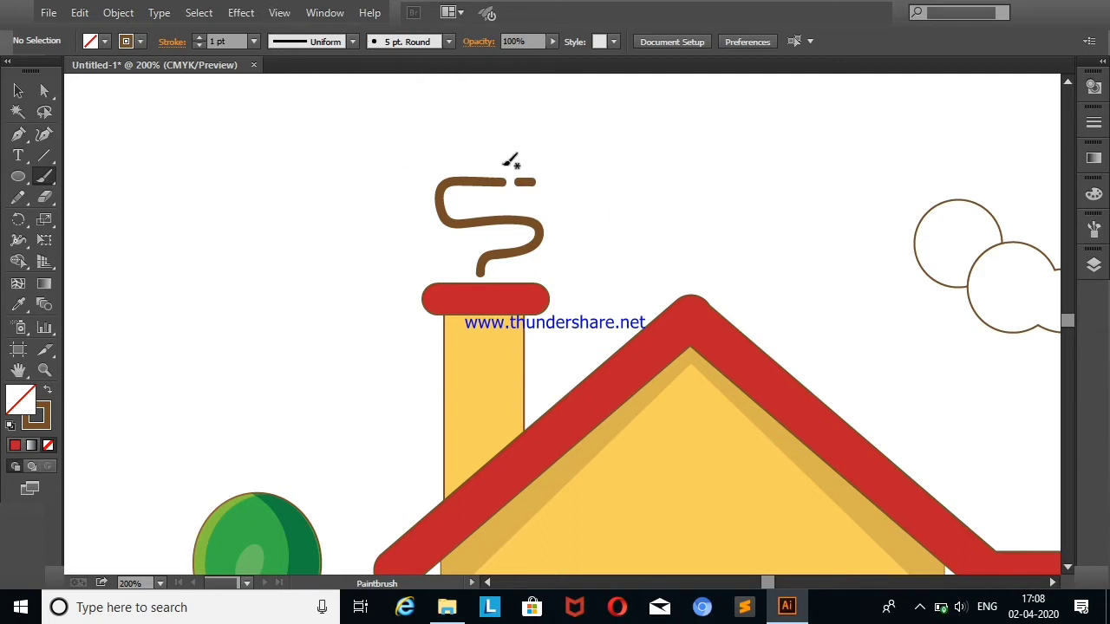
{"action": "left_click_drag", "start_coordinate": [504, 152], "coordinate": [561, 148]}
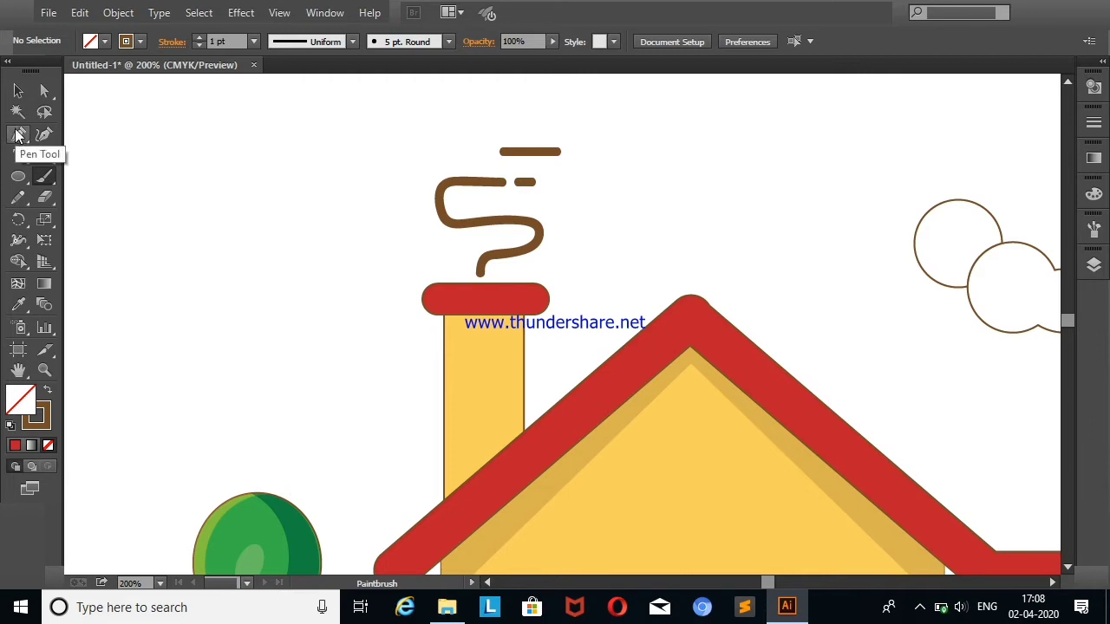
Set the smoke curve's stroke to 0.5 pt and both dashes to 0.75 pt
{"action": "key", "text": "v"}
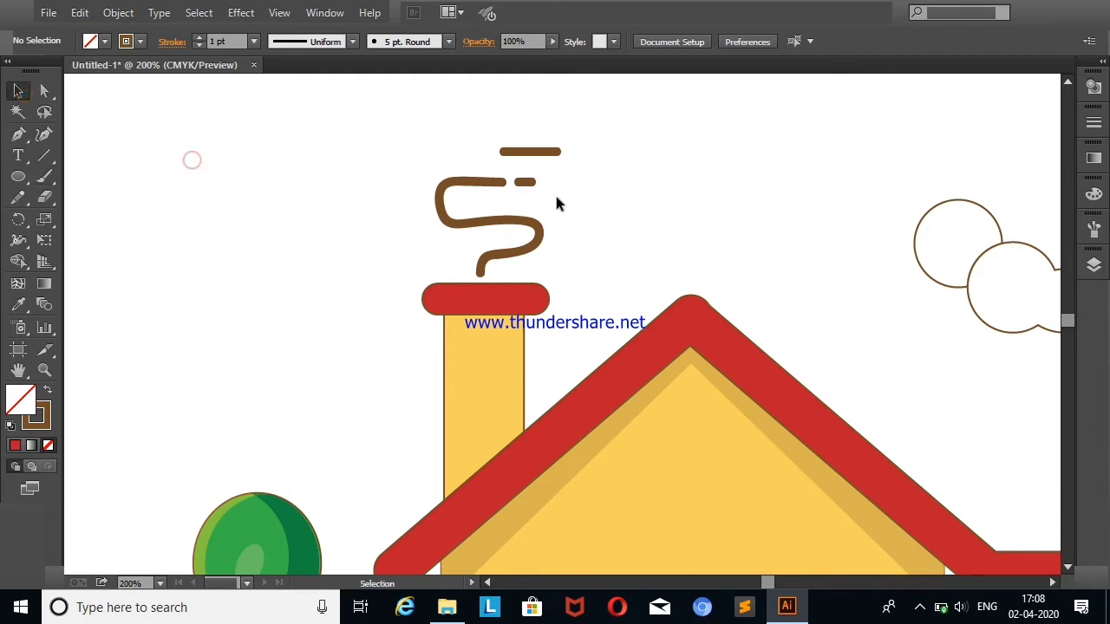
{"action": "left_click", "coordinate": [487, 185]}
{"action": "left_click", "coordinate": [253, 40]}
{"action": "left_click", "coordinate": [277, 149]}
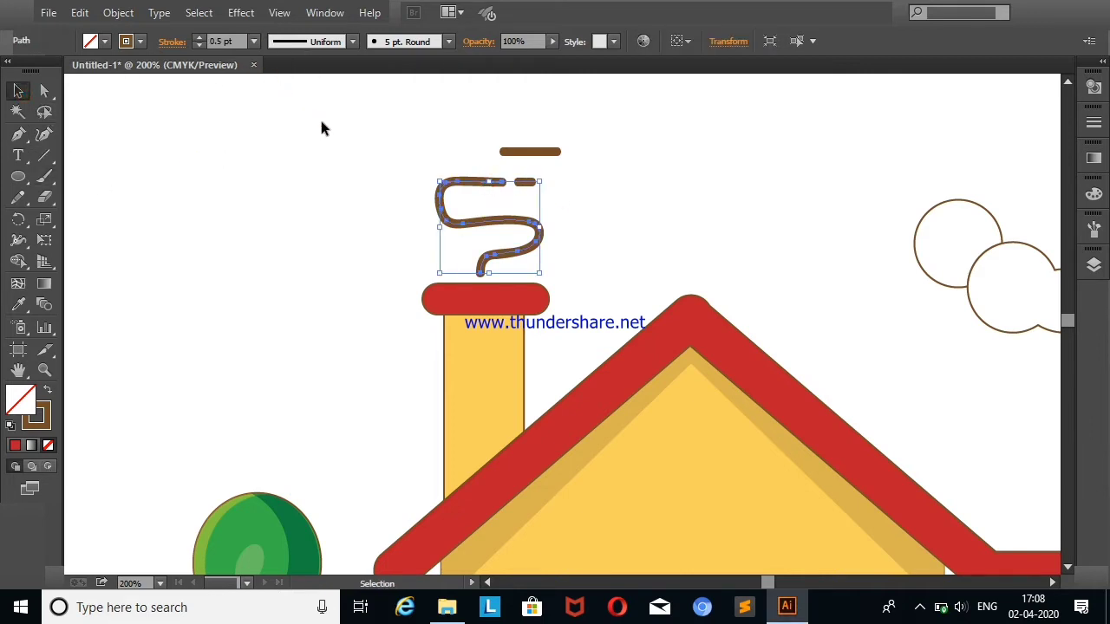
{"action": "left_click", "coordinate": [532, 154]}
{"action": "left_click", "coordinate": [527, 183], "text": "shift"}
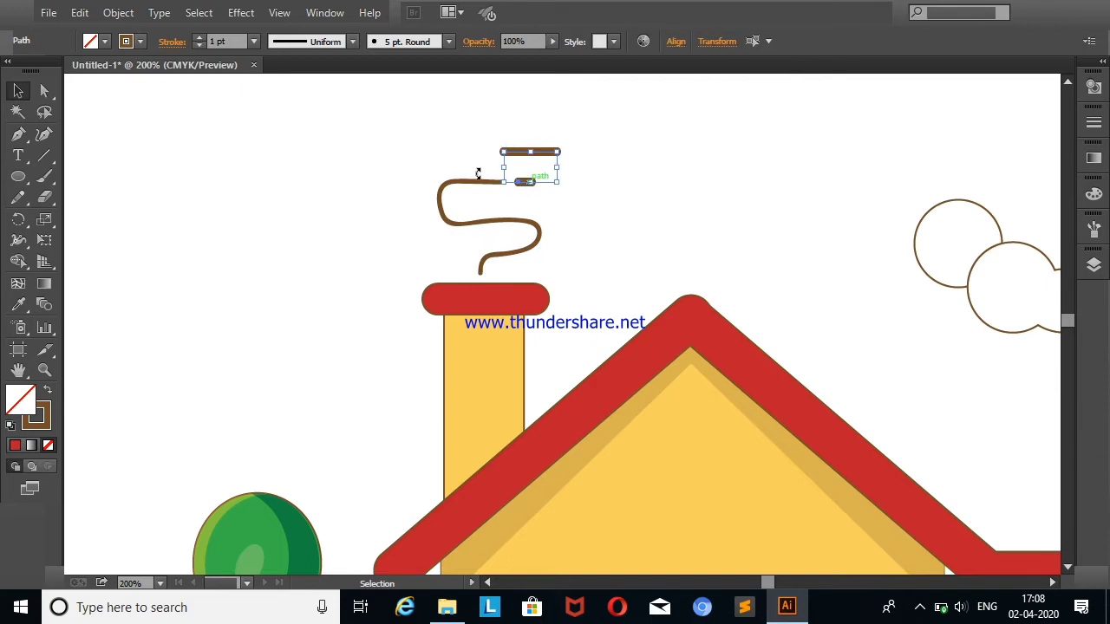
{"action": "left_click", "coordinate": [253, 41]}
{"action": "left_click", "coordinate": [278, 96]}
{"action": "left_click", "coordinate": [253, 41]}
{"action": "left_click", "coordinate": [278, 86]}
{"action": "left_click", "coordinate": [286, 145]}
Reshape the smoke curve's bends and anchors with the Curvature Tool
{"action": "left_click", "coordinate": [505, 252]}
{"action": "left_click", "coordinate": [47, 141]}
{"action": "left_click", "coordinate": [499, 249]}
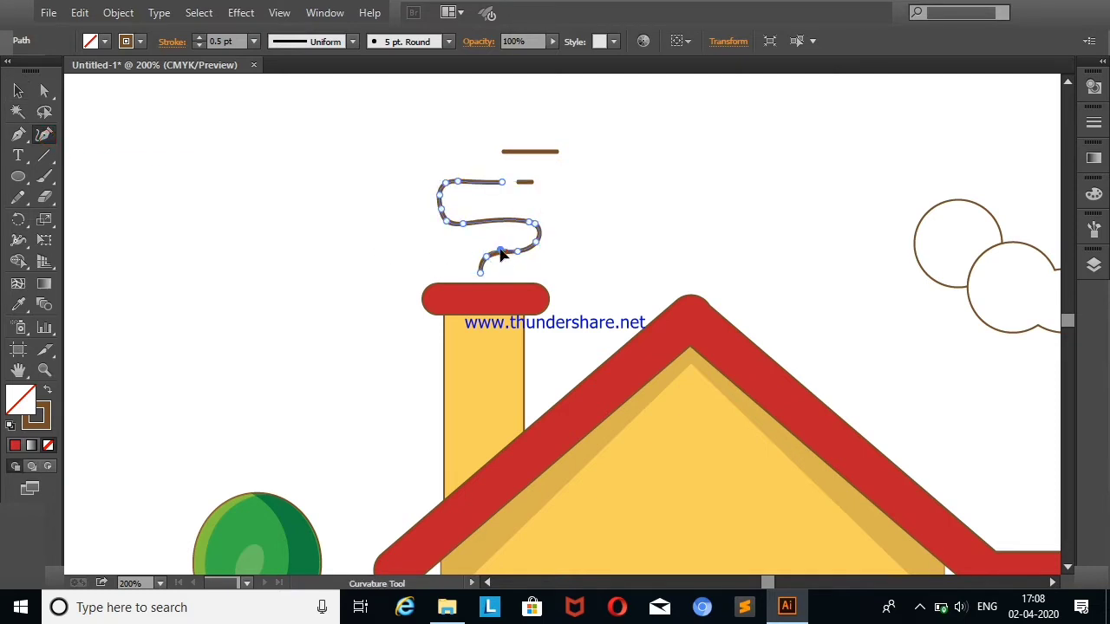
{"action": "left_click", "coordinate": [481, 257]}
{"action": "left_click", "coordinate": [523, 249]}
{"action": "mouse_move", "coordinate": [529, 228]}
{"action": "left_mouse_down"}
{"action": "mouse_move", "coordinate": [540, 228]}
{"action": "mouse_move", "coordinate": [530, 223]}
{"action": "left_mouse_up"}
{"action": "left_click", "coordinate": [509, 222]}
{"action": "left_click", "coordinate": [539, 227]}
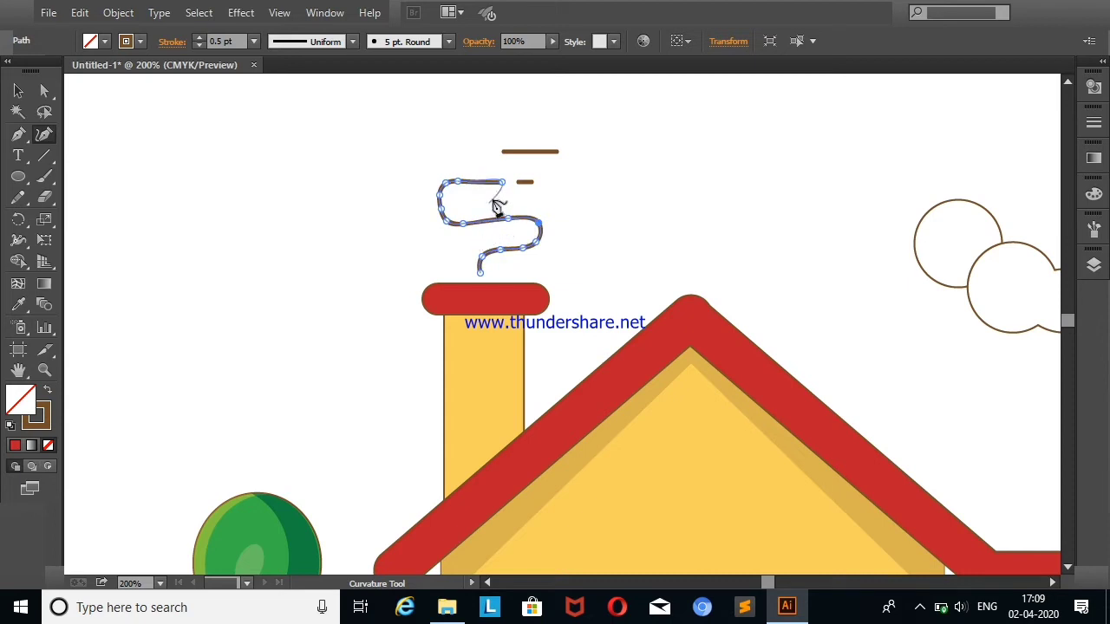
{"action": "left_click", "coordinate": [463, 222]}
Deselect the smoke and zoom out to view the whole artboard
{"action": "left_click", "coordinate": [19, 90]}
{"action": "left_click", "coordinate": [225, 165]}
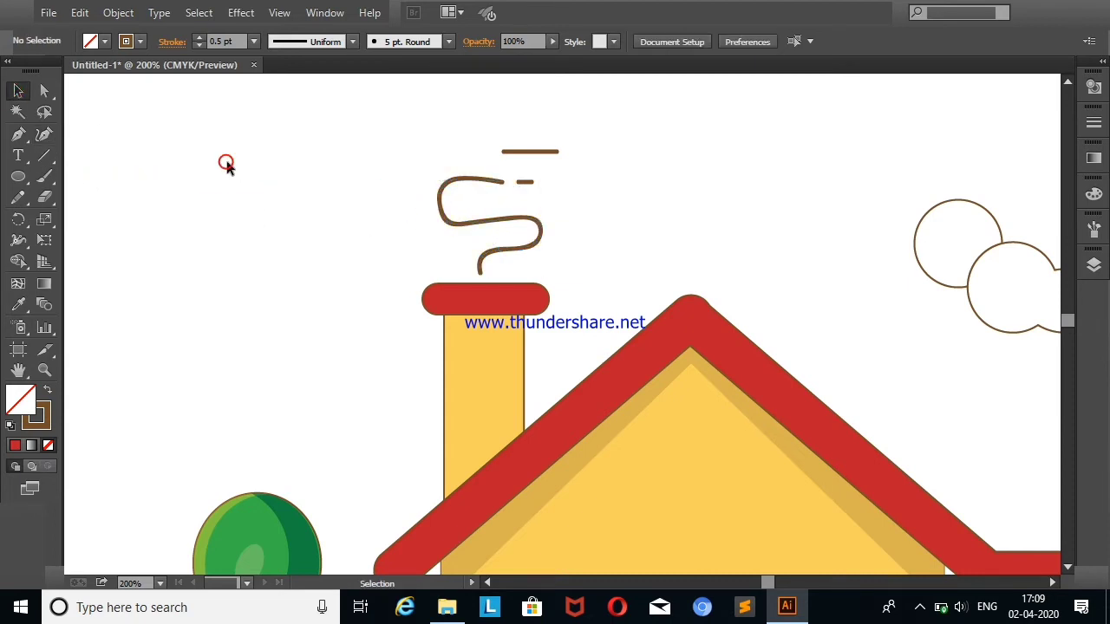
{"action": "right_click", "coordinate": [687, 204]}
{"action": "left_click", "coordinate": [769, 278]}
{"action": "right_click", "coordinate": [769, 280]}
{"action": "left_click", "coordinate": [863, 347]}
{"action": "right_click", "coordinate": [937, 343]}
{"action": "left_click", "coordinate": [945, 423]}
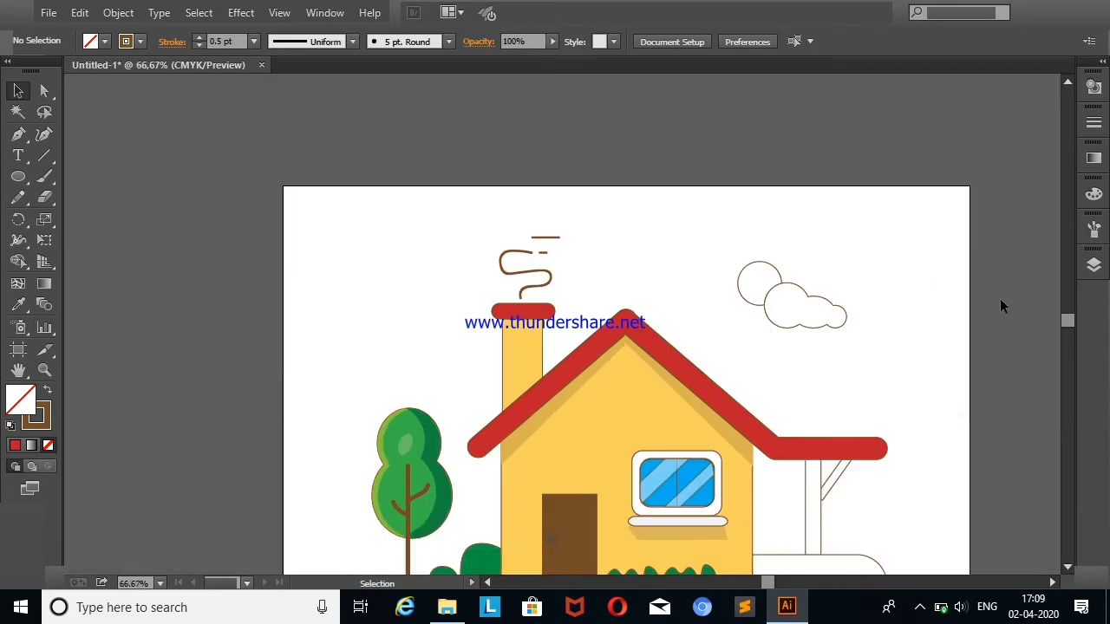
Delete the wavy smoke curve and its dashes
{"action": "scroll", "coordinate": [1074, 333], "scroll_direction": "down", "scroll_amount": 3}
{"action": "scroll", "coordinate": [1071, 328], "scroll_direction": "up", "scroll_amount": 1}
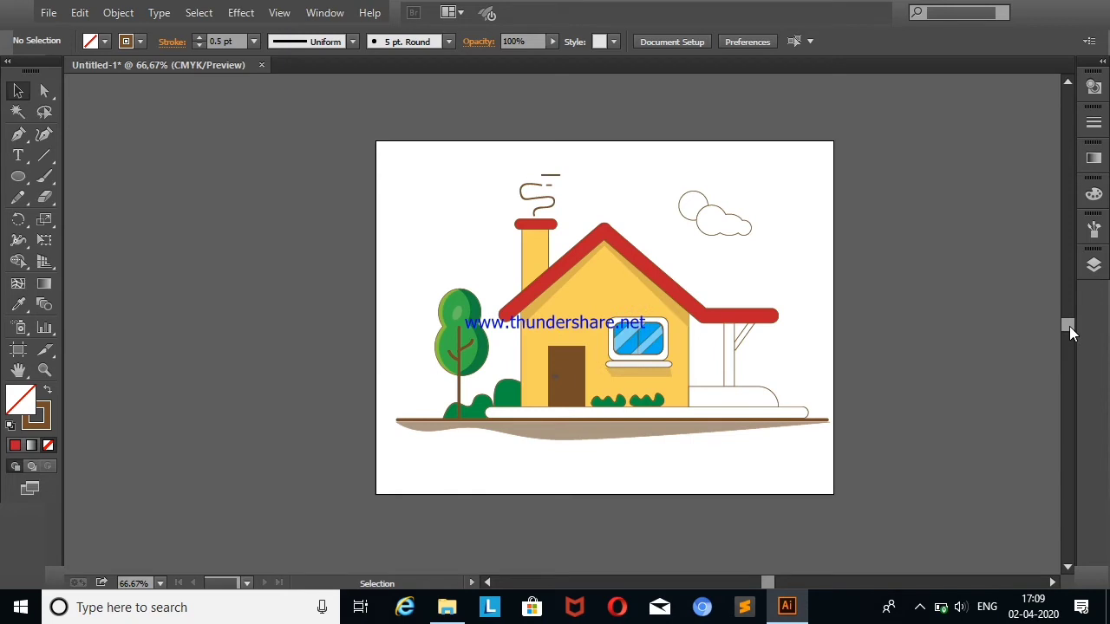
{"action": "left_click_drag", "start_coordinate": [568, 208], "coordinate": [568, 208]}
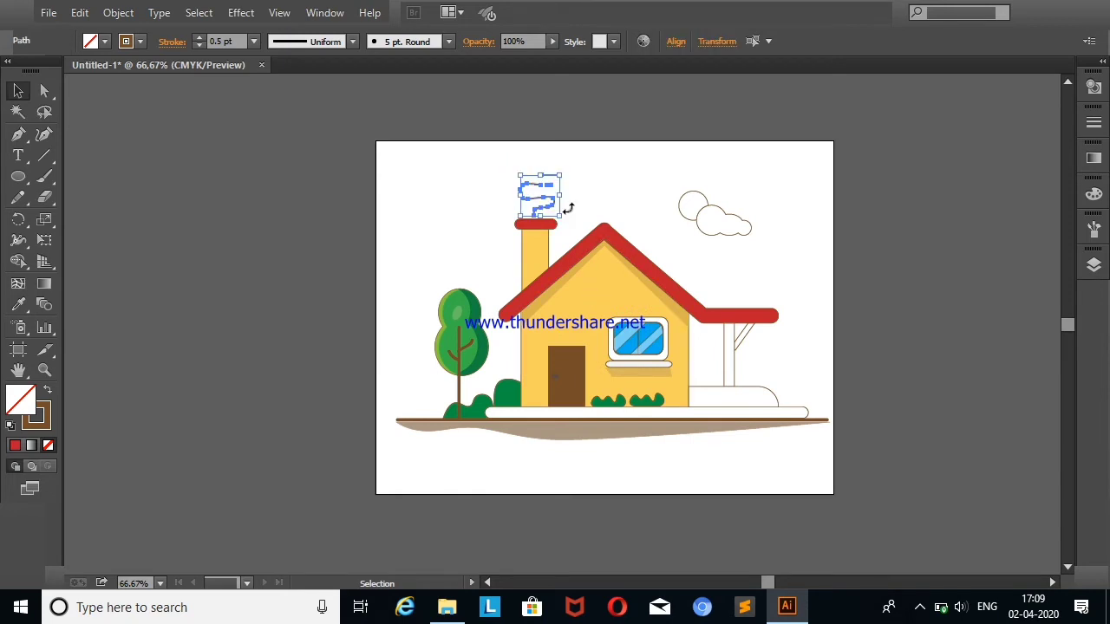
{"action": "key", "text": "Delete"}
Draw an open angular zigzag path with the Pen tool on the pasteboard
{"action": "left_click", "coordinate": [19, 134]}
{"action": "left_click", "coordinate": [252, 262]}
{"action": "left_click_drag", "start_coordinate": [287, 262], "coordinate": [287, 240]}
{"action": "left_click", "coordinate": [287, 237]}
{"action": "left_click", "coordinate": [260, 237]}
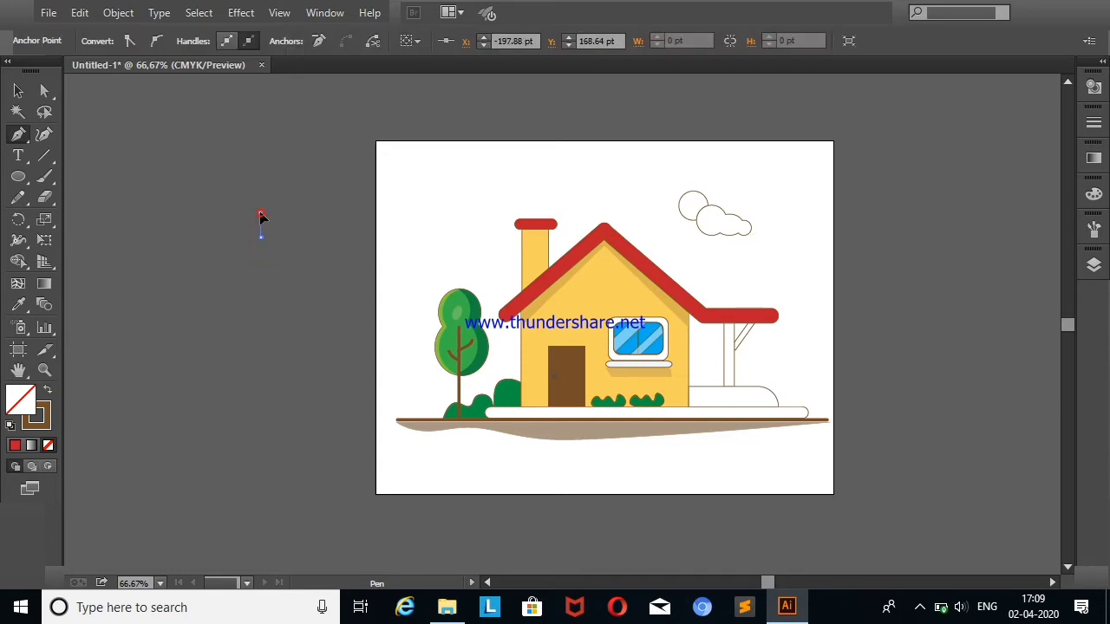
{"action": "left_click", "coordinate": [260, 212]}
{"action": "left_click", "coordinate": [272, 196]}
{"action": "left_click", "coordinate": [265, 176]}
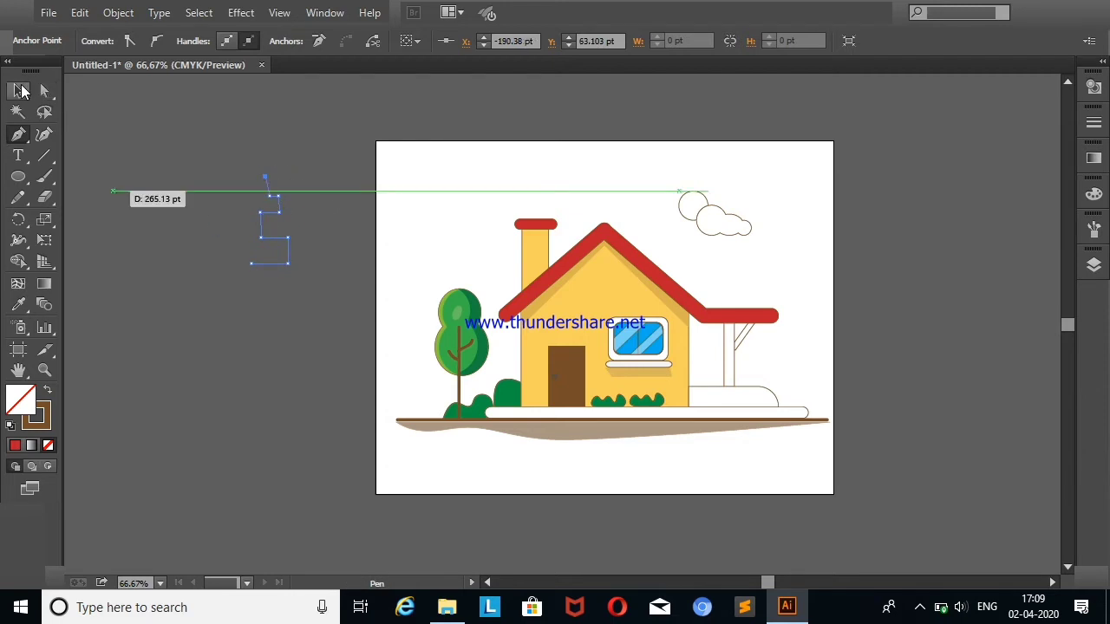
Give the zigzag a 3 pt stroke and rotate it about 180 degrees
{"action": "left_click", "coordinate": [21, 90]}
{"action": "left_click", "coordinate": [253, 152]}
{"action": "left_click_drag", "start_coordinate": [330, 280], "coordinate": [330, 279]}
{"action": "left_click", "coordinate": [253, 41]}
{"action": "left_click", "coordinate": [277, 161]}
{"action": "left_click", "coordinate": [224, 210]}
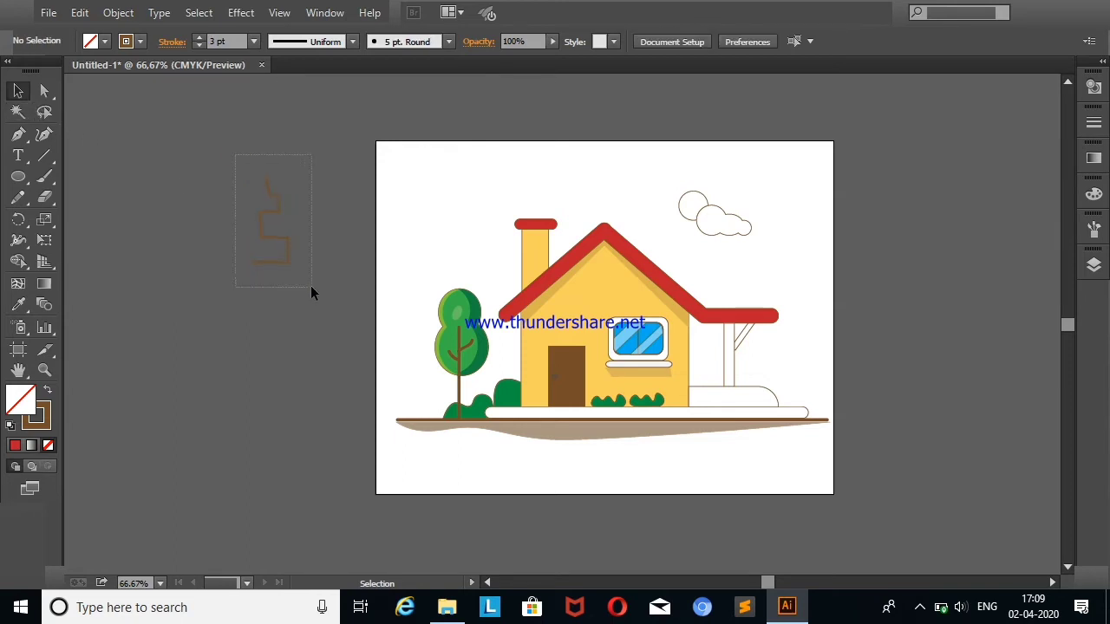
{"action": "left_click_drag", "start_coordinate": [311, 287], "coordinate": [310, 287]}
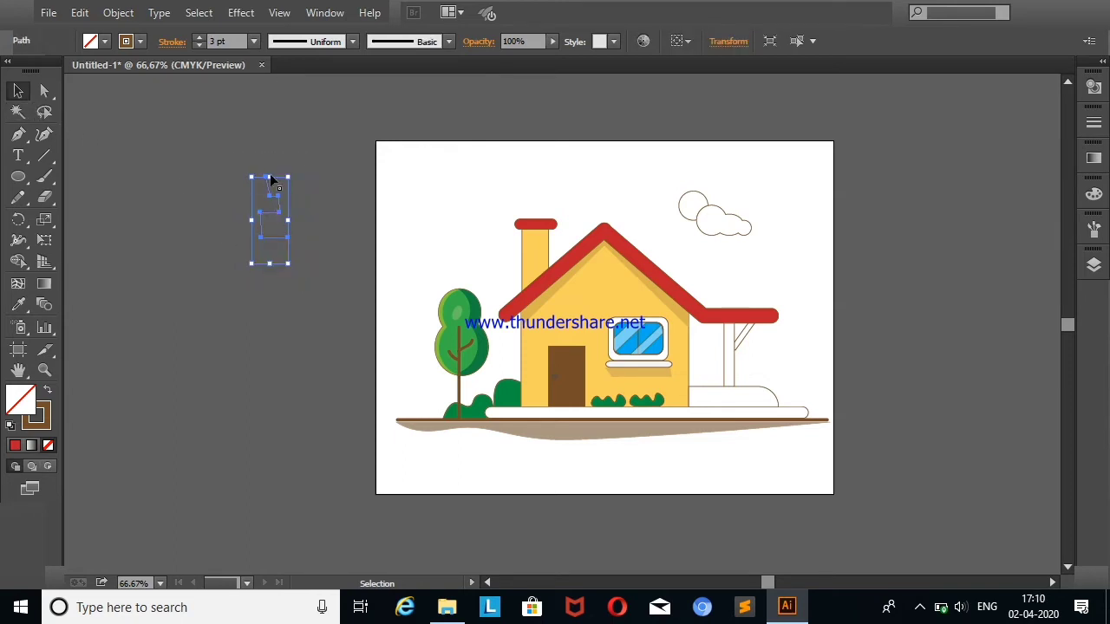
{"action": "left_click_drag", "start_coordinate": [295, 174], "coordinate": [230, 294]}
{"action": "left_click", "coordinate": [217, 203]}
Move the zigzag above the chimney and scale it into a compact squiggle
{"action": "left_click", "coordinate": [273, 208]}
{"action": "left_click_drag", "start_coordinate": [265, 205], "coordinate": [526, 153]}
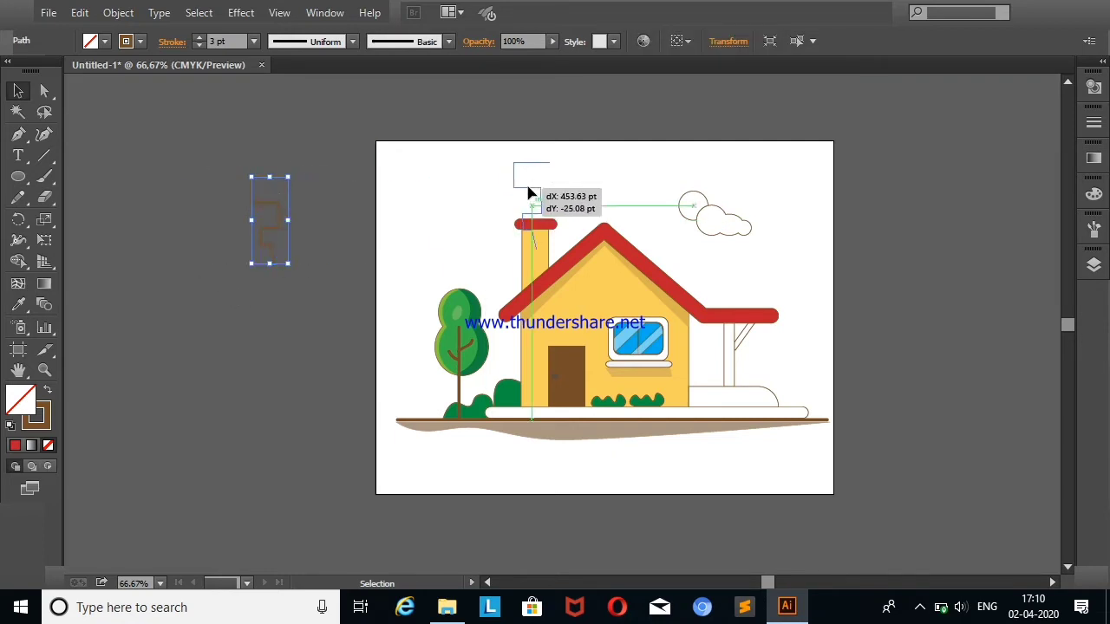
{"action": "left_click", "coordinate": [521, 114]}
{"action": "left_click_drag", "start_coordinate": [473, 115], "coordinate": [555, 173]}
{"action": "mouse_move", "coordinate": [512, 124]}
{"action": "left_mouse_down"}
{"action": "mouse_move", "coordinate": [534, 175]}
{"action": "mouse_move", "coordinate": [562, 202]}
{"action": "mouse_move", "coordinate": [567, 193]}
{"action": "mouse_move", "coordinate": [550, 192]}
{"action": "left_mouse_up"}
{"action": "left_click", "coordinate": [603, 177]}
{"action": "left_click", "coordinate": [650, 157]}
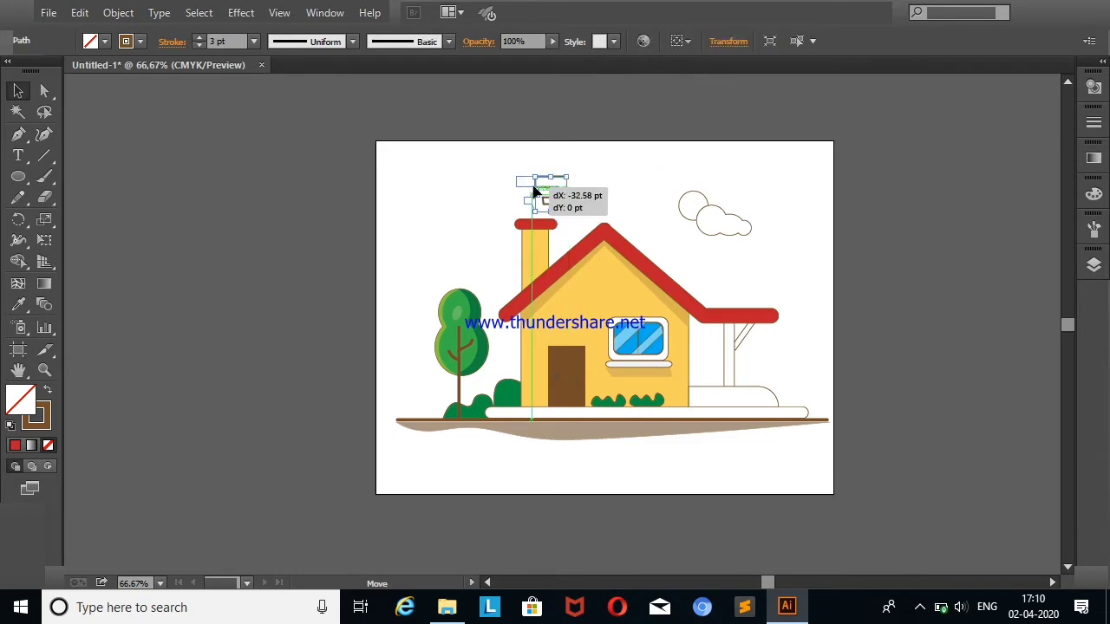
{"action": "left_click", "coordinate": [616, 175]}
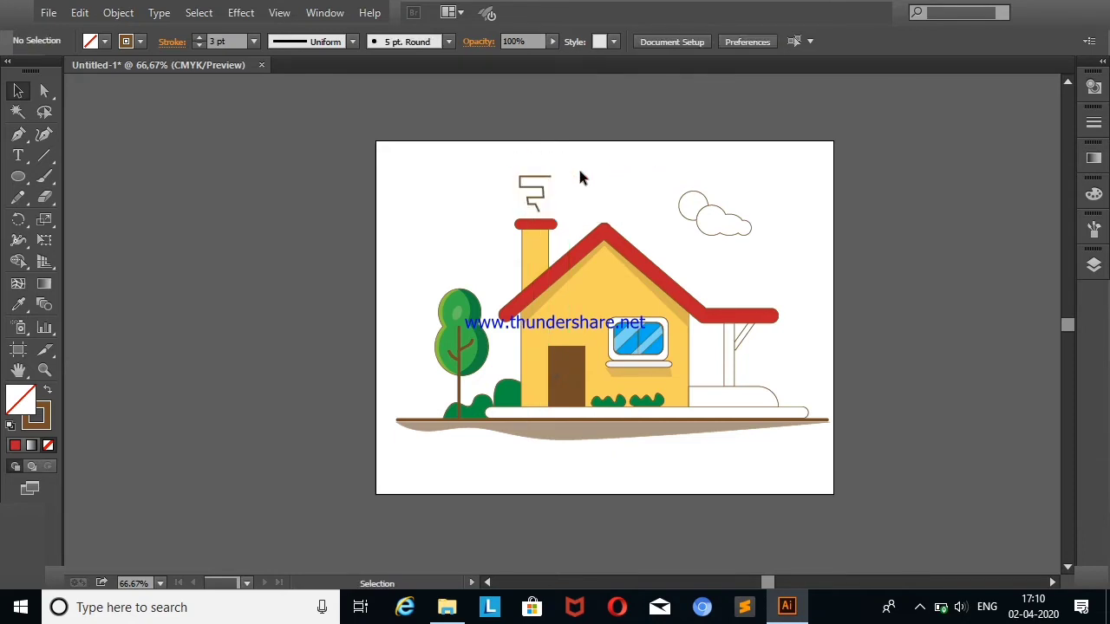
{"action": "left_click_drag", "start_coordinate": [501, 149], "coordinate": [561, 217]}
{"action": "left_click", "coordinate": [604, 179]}
{"action": "left_click", "coordinate": [44, 197]}
Zoom in to 150% and pan to bring the chimney smoke into view
{"action": "right_click", "coordinate": [411, 228]}
{"action": "left_click", "coordinate": [434, 282]}
{"action": "right_click", "coordinate": [418, 220]}
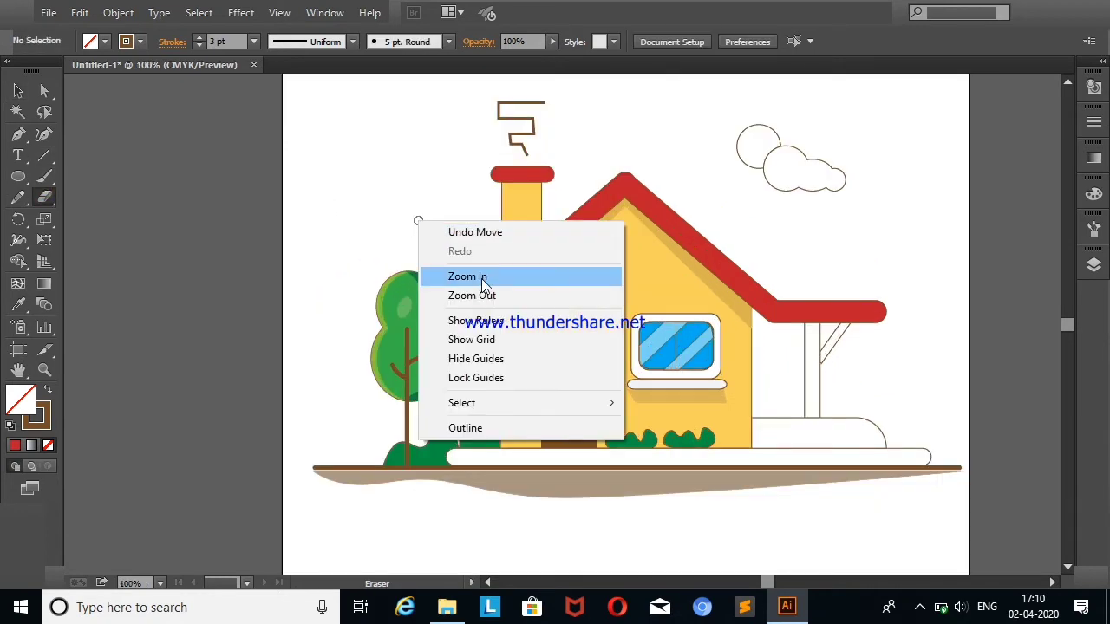
{"action": "left_click", "coordinate": [437, 279]}
{"action": "key", "text": "h"}
{"action": "left_click_drag", "start_coordinate": [342, 229], "coordinate": [343, 431]}
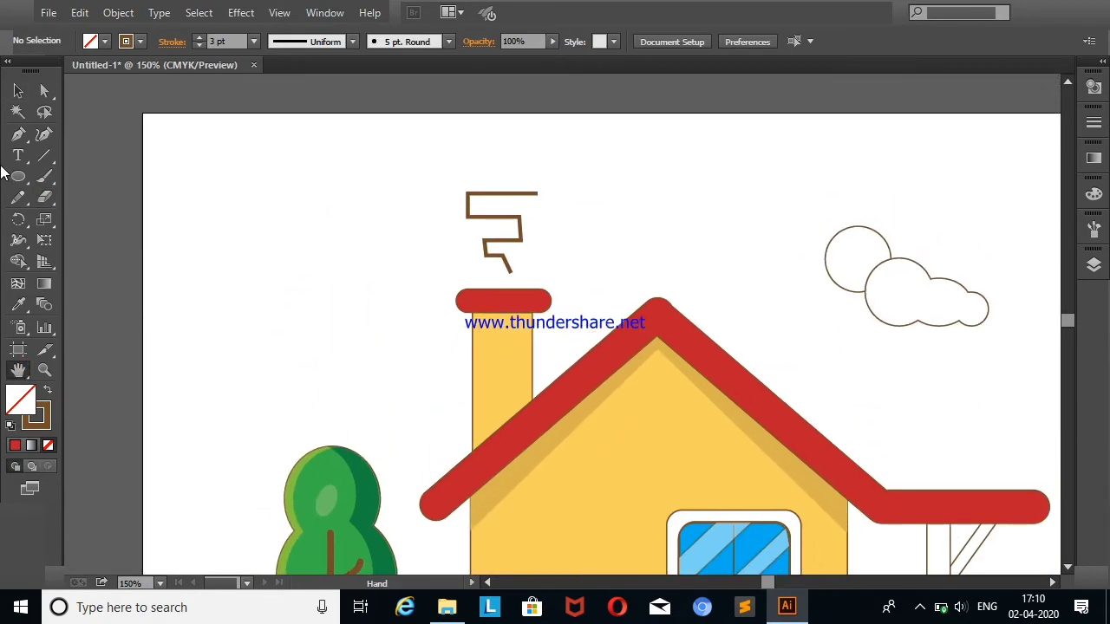
Try erasing parts of the zigzag smoke, then undo all three erasures
{"action": "left_click", "coordinate": [44, 197]}
{"action": "left_click", "coordinate": [498, 194]}
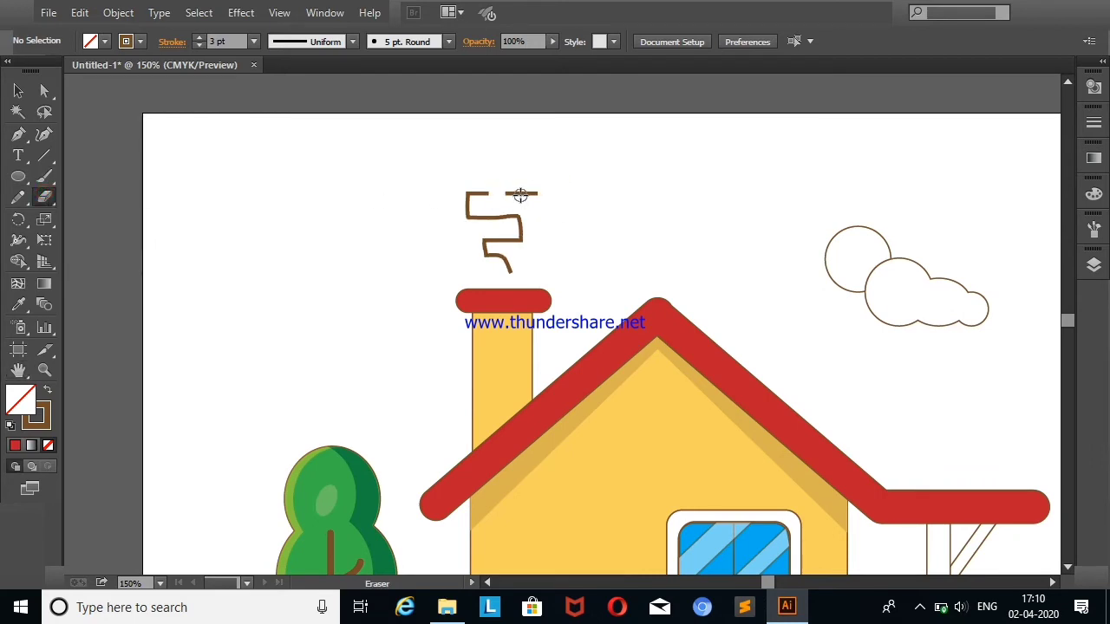
{"action": "left_click_drag", "start_coordinate": [519, 228], "coordinate": [513, 234]}
{"action": "right_click", "coordinate": [156, 141]}
{"action": "left_click", "coordinate": [186, 154]}
{"action": "right_click", "coordinate": [203, 149]}
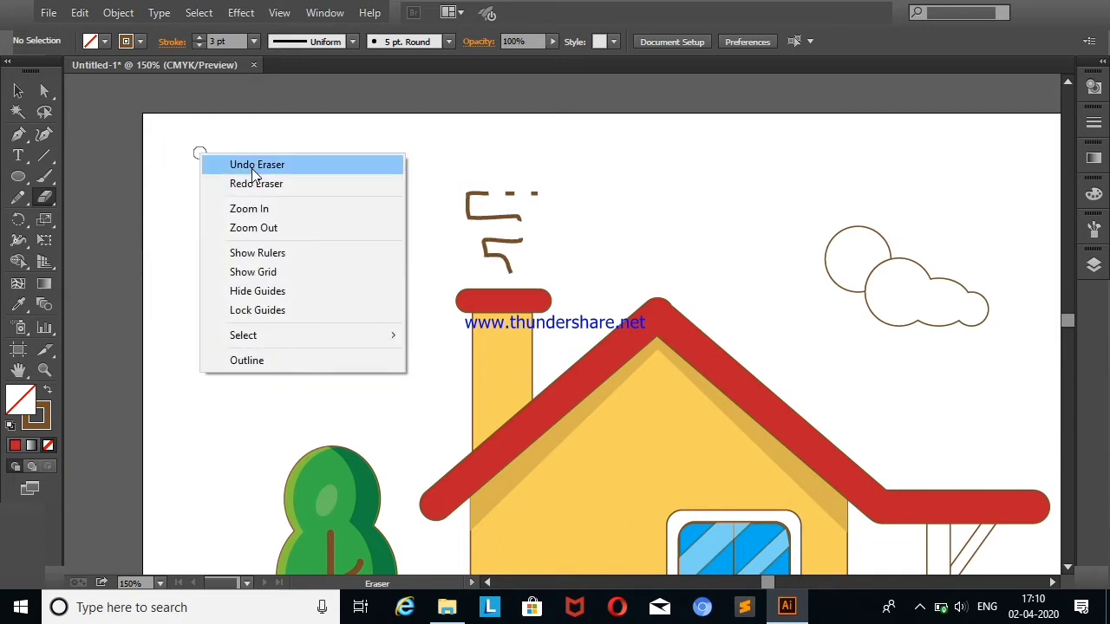
{"action": "left_click", "coordinate": [213, 163]}
{"action": "right_click", "coordinate": [275, 161]}
{"action": "left_click", "coordinate": [299, 169]}
Paint a short dash above the smoke, thin it to 0.5 pt, and nudge it down
{"action": "left_click", "coordinate": [44, 176]}
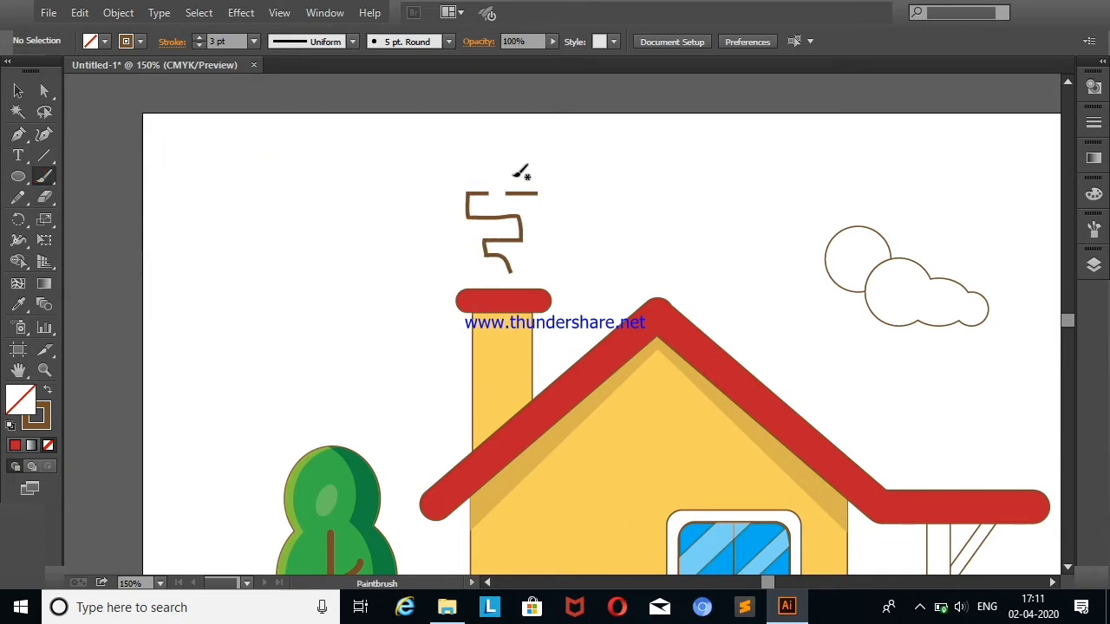
{"action": "left_click_drag", "start_coordinate": [501, 172], "coordinate": [536, 171]}
{"action": "left_click", "coordinate": [18, 90]}
{"action": "left_click", "coordinate": [518, 171]}
{"action": "left_click", "coordinate": [254, 42]}
{"action": "left_click", "coordinate": [269, 80]}
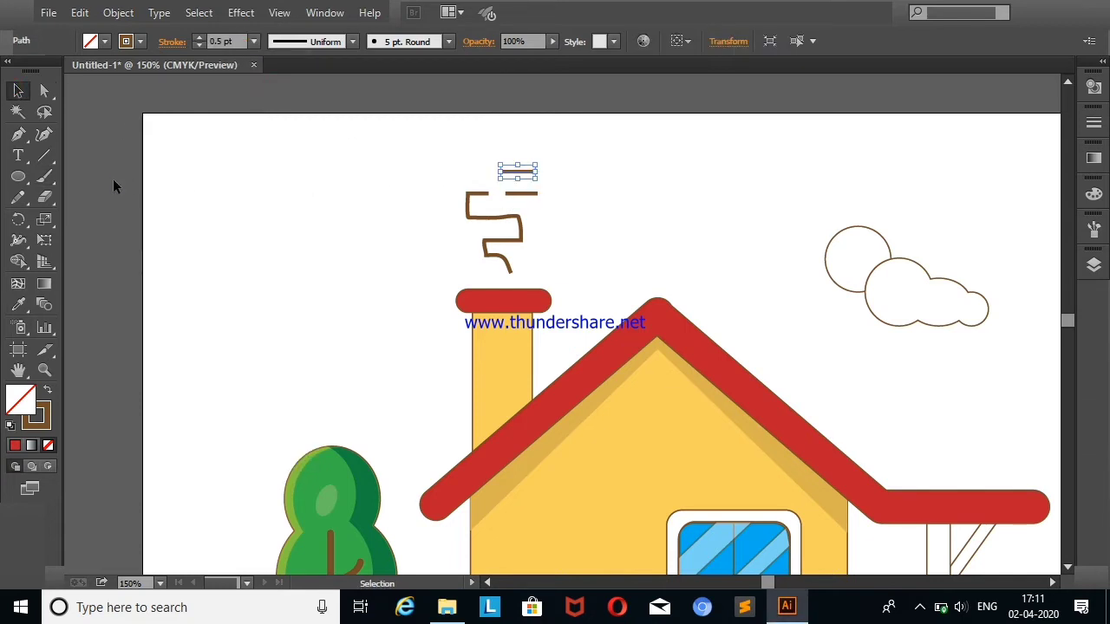
{"action": "left_click", "coordinate": [362, 197]}
{"action": "left_click_drag", "start_coordinate": [517, 178], "coordinate": [521, 183]}
{"action": "left_click", "coordinate": [607, 191]}
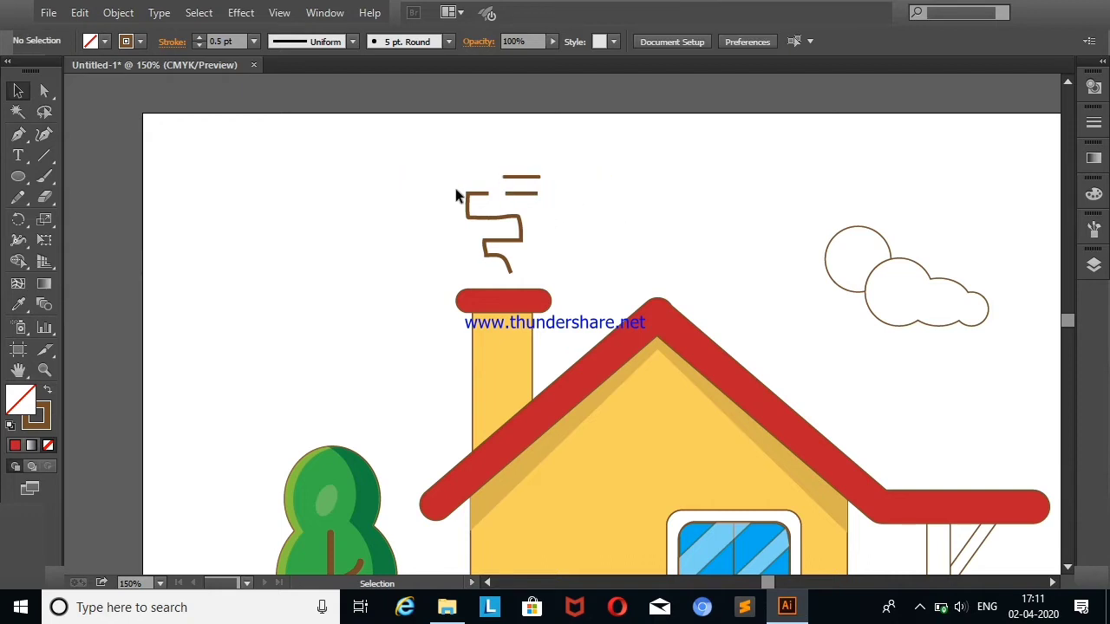
Adjust the zigzag smoke path's points with the Curvature tool
{"action": "left_click", "coordinate": [507, 263]}
{"action": "left_click", "coordinate": [44, 134]}
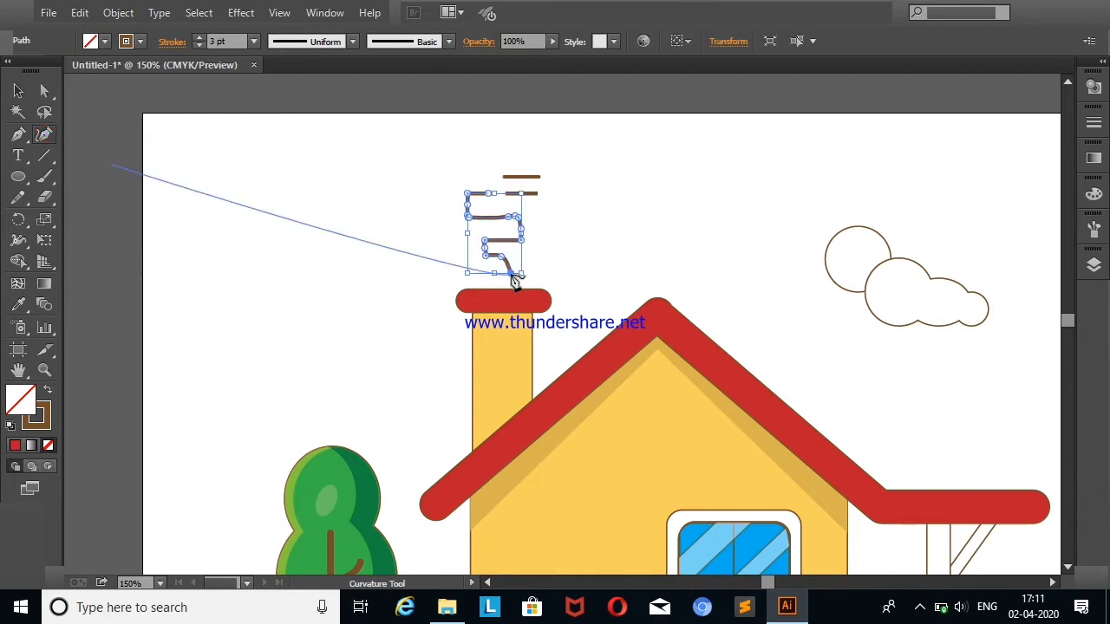
{"action": "left_click", "coordinate": [507, 279]}
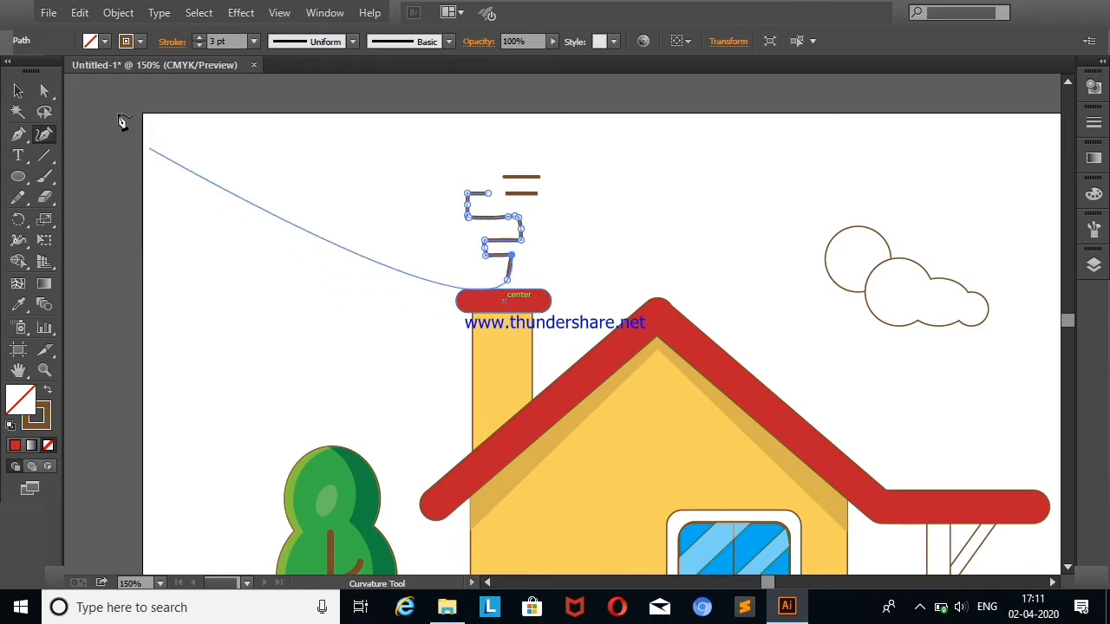
{"action": "left_click", "coordinate": [18, 90]}
{"action": "left_click", "coordinate": [141, 189]}
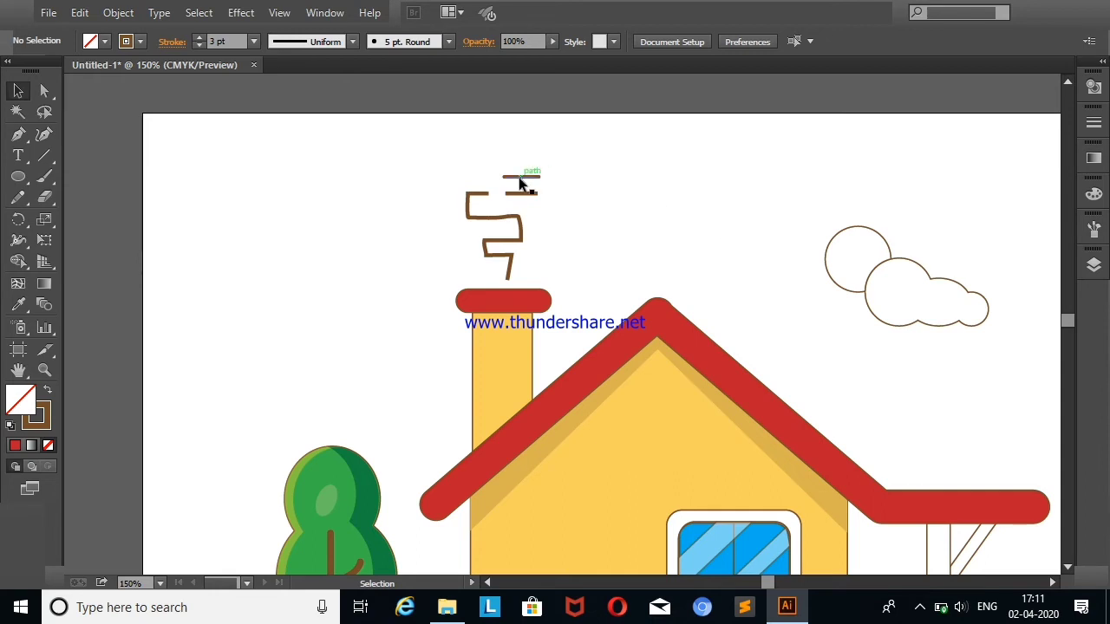
{"action": "left_click", "coordinate": [476, 217]}
{"action": "left_click", "coordinate": [45, 134]}
{"action": "left_click", "coordinate": [518, 218]}
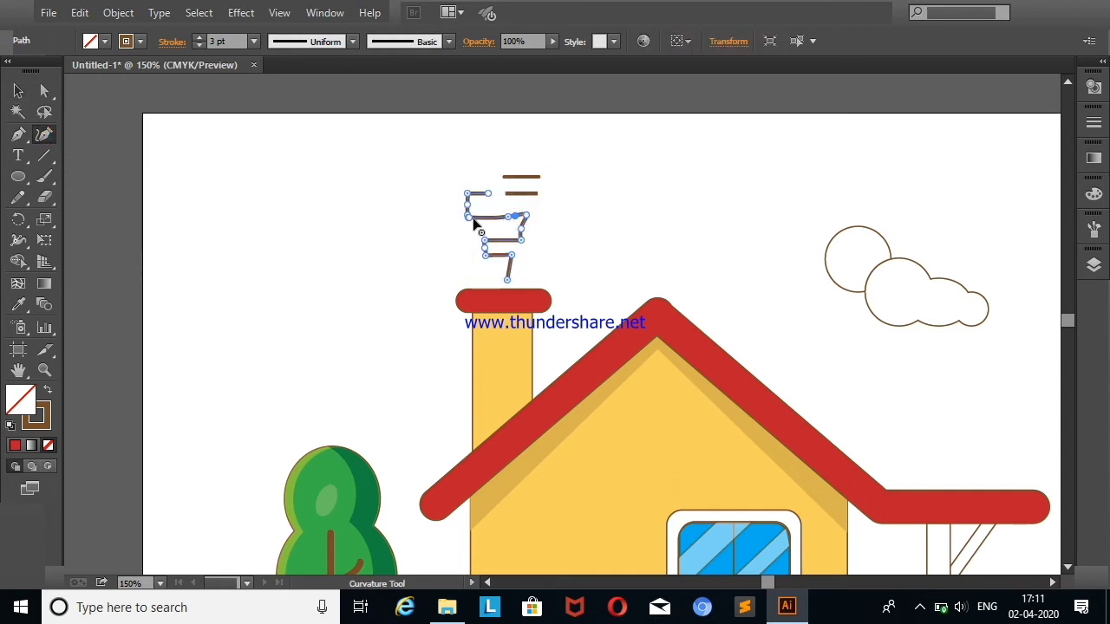
{"action": "left_click", "coordinate": [18, 90]}
{"action": "left_click", "coordinate": [89, 156]}
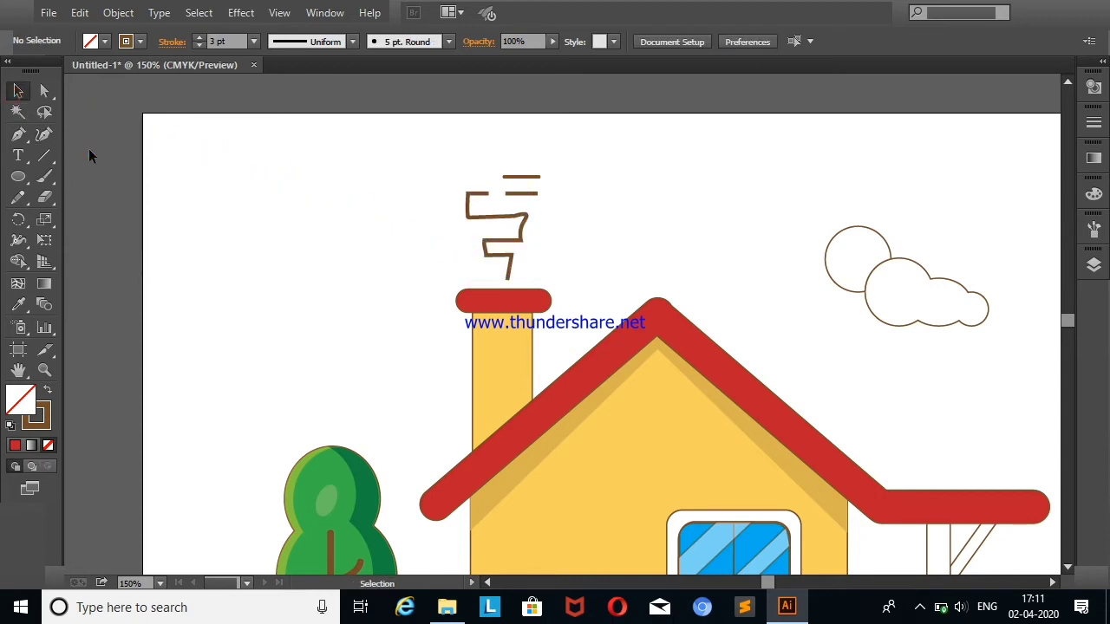
Erase a zigzag corner, then select all smoke pieces above the chimney and delete them
{"action": "left_click", "coordinate": [45, 198]}
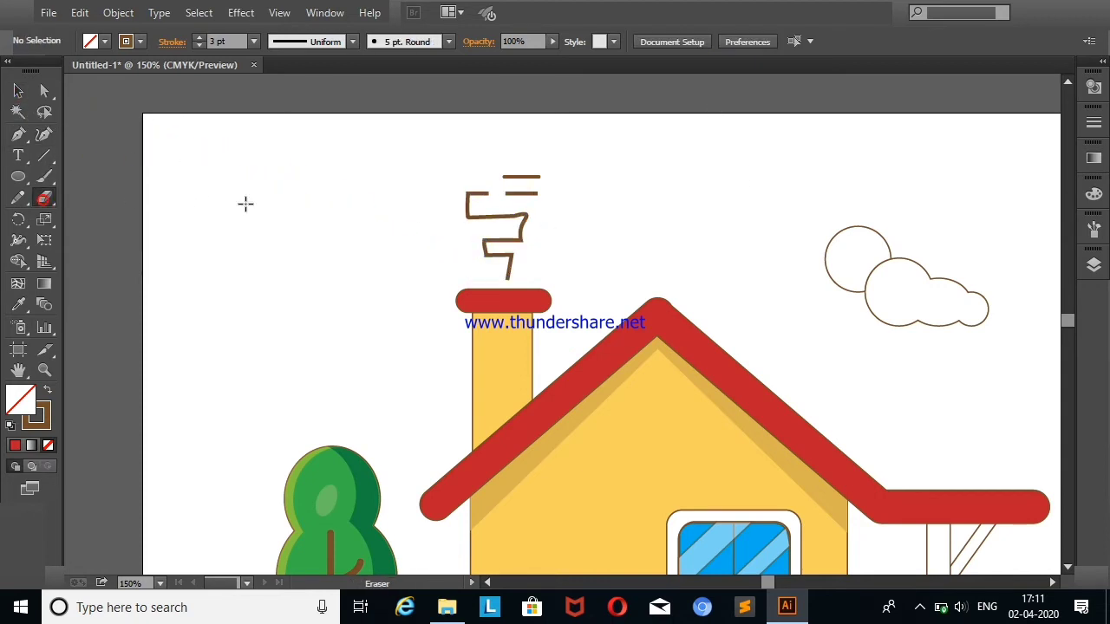
{"action": "left_click_drag", "start_coordinate": [532, 216], "coordinate": [513, 217]}
{"action": "left_click", "coordinate": [19, 90]}
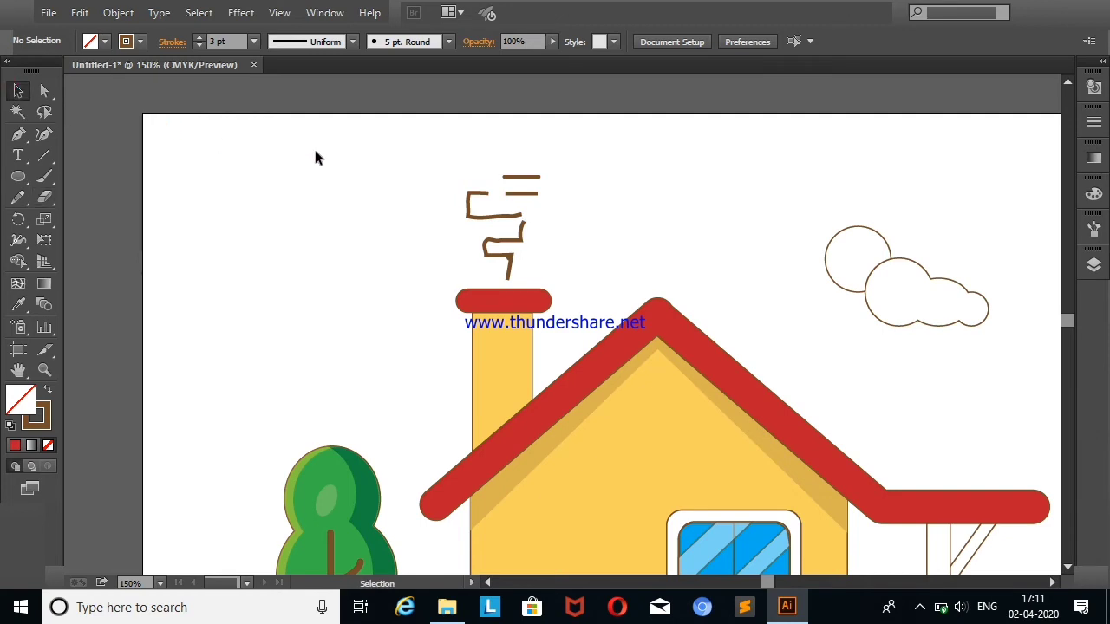
{"action": "left_click_drag", "start_coordinate": [446, 156], "coordinate": [537, 233]}
{"action": "key", "text": "Delete"}
{"action": "left_click", "coordinate": [44, 176]}
{"action": "right_click", "coordinate": [488, 201]}
Paint the first brown smoke lines above the chimney, undoing a misplaced stroke
{"action": "key", "text": "Escape"}
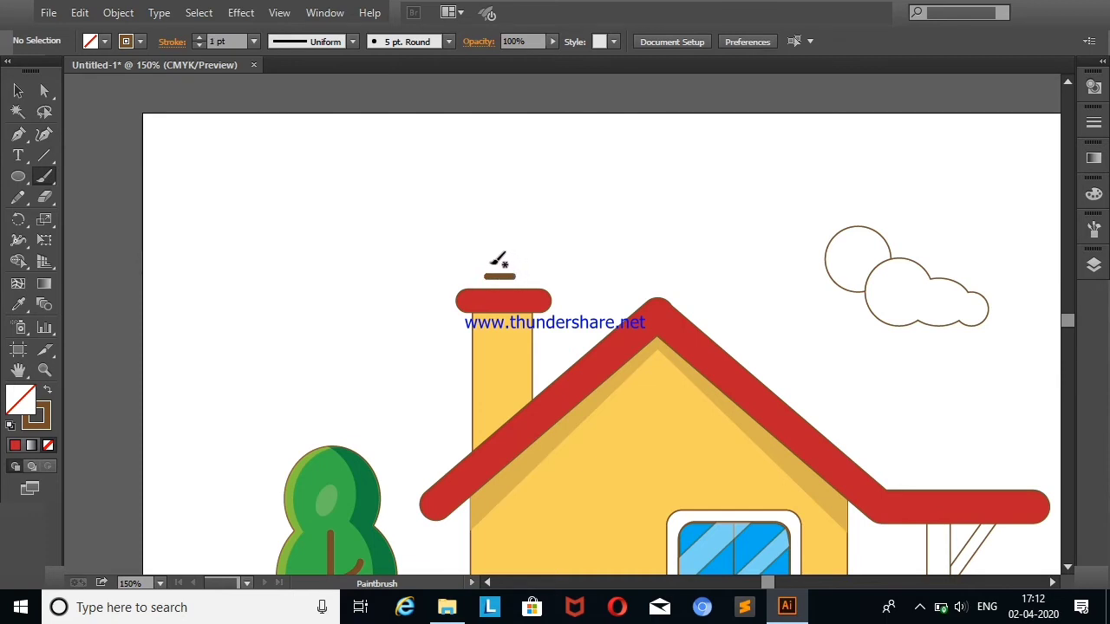
{"action": "left_click_drag", "start_coordinate": [477, 259], "coordinate": [530, 258]}
{"action": "left_click_drag", "start_coordinate": [468, 237], "coordinate": [563, 232]}
{"action": "right_click", "coordinate": [413, 149]}
{"action": "left_click", "coordinate": [473, 158]}
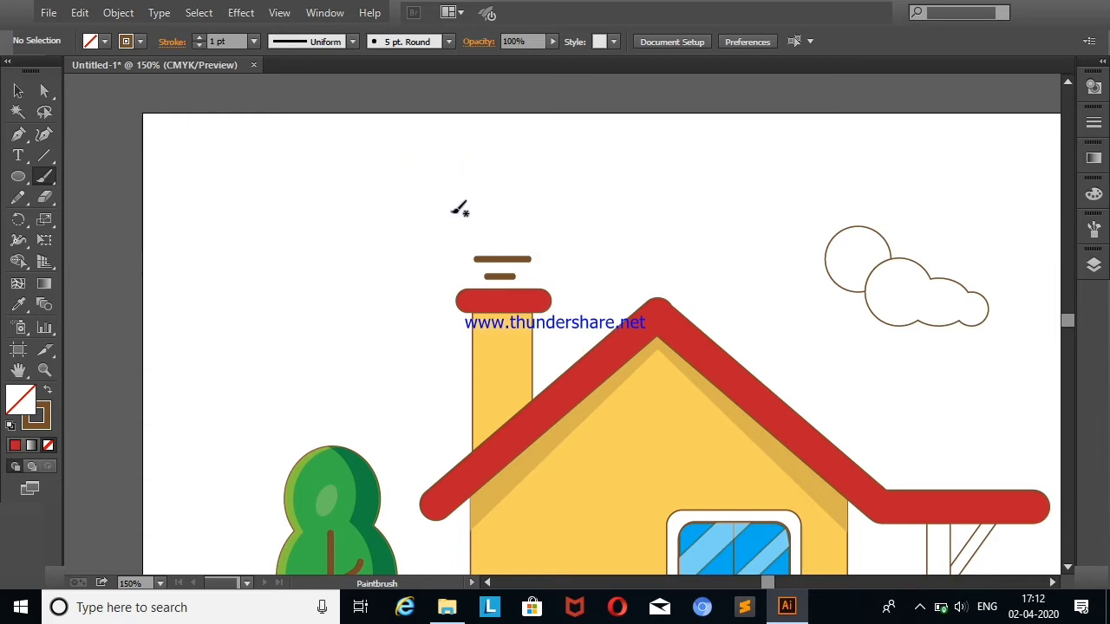
{"action": "left_click_drag", "start_coordinate": [469, 238], "coordinate": [517, 237]}
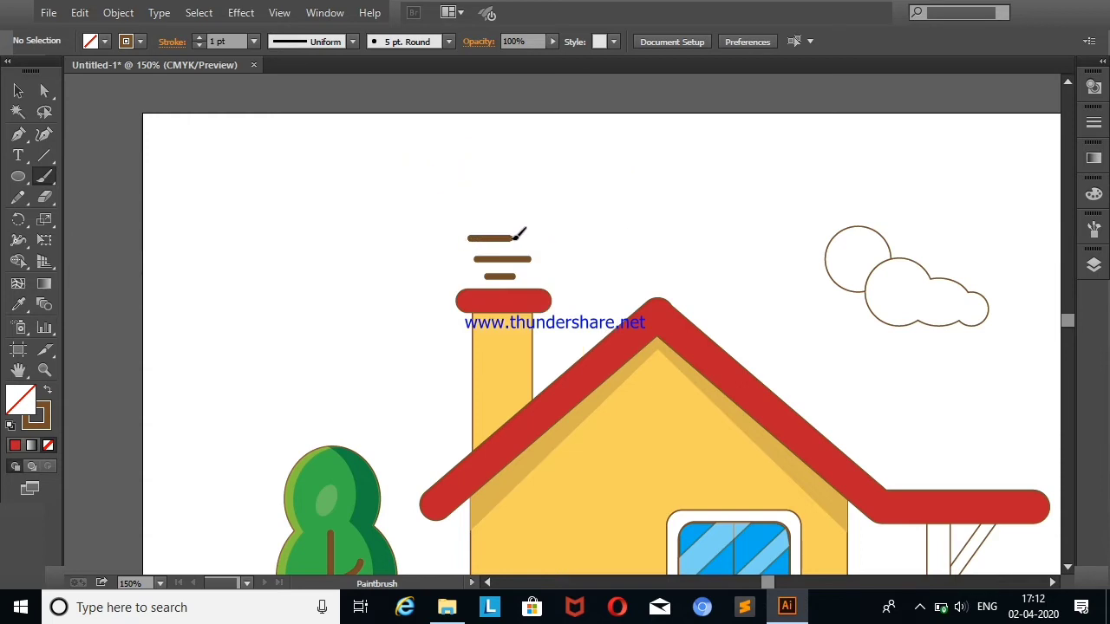
Paint the longest smoke line at the top of the stack
{"action": "right_click", "coordinate": [216, 173]}
{"action": "key", "text": "Escape"}
{"action": "right_click", "coordinate": [446, 218]}
{"action": "left_click", "coordinate": [433, 224]}
{"action": "left_click", "coordinate": [919, 607]}
{"action": "right_click", "coordinate": [883, 573]}
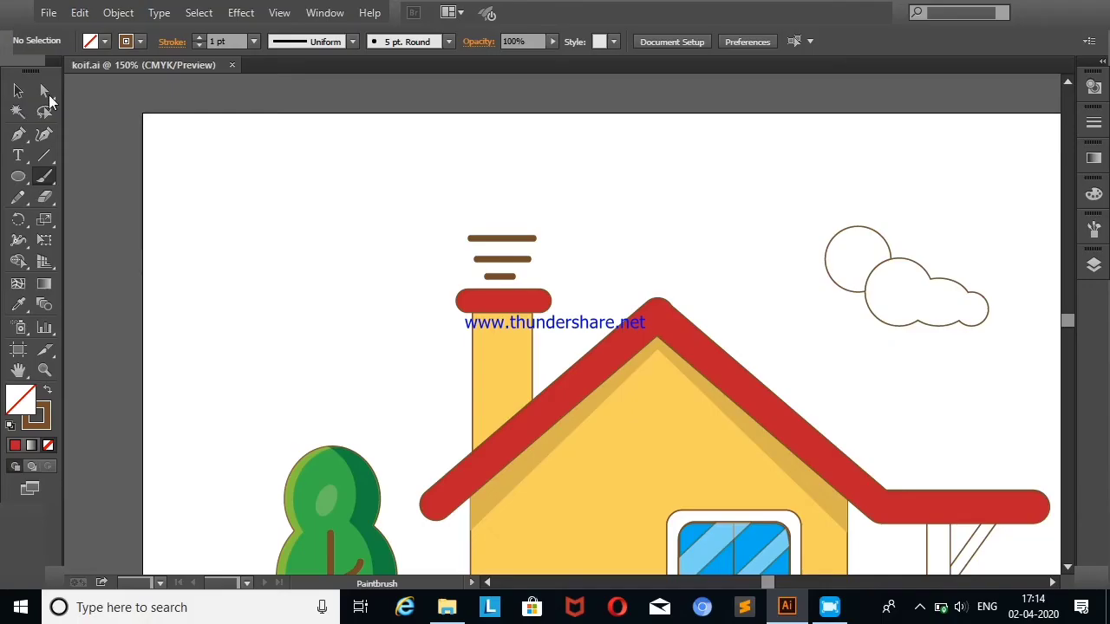
{"action": "left_click_drag", "start_coordinate": [459, 214], "coordinate": [506, 213]}
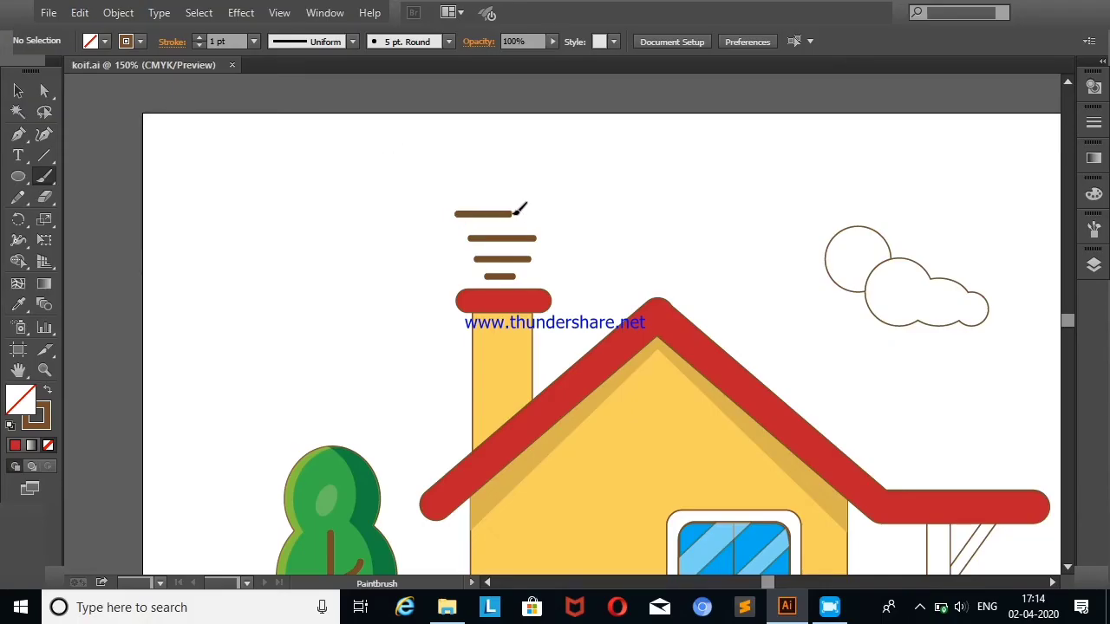
Zoom out to show the whole house
{"action": "left_click", "coordinate": [19, 91]}
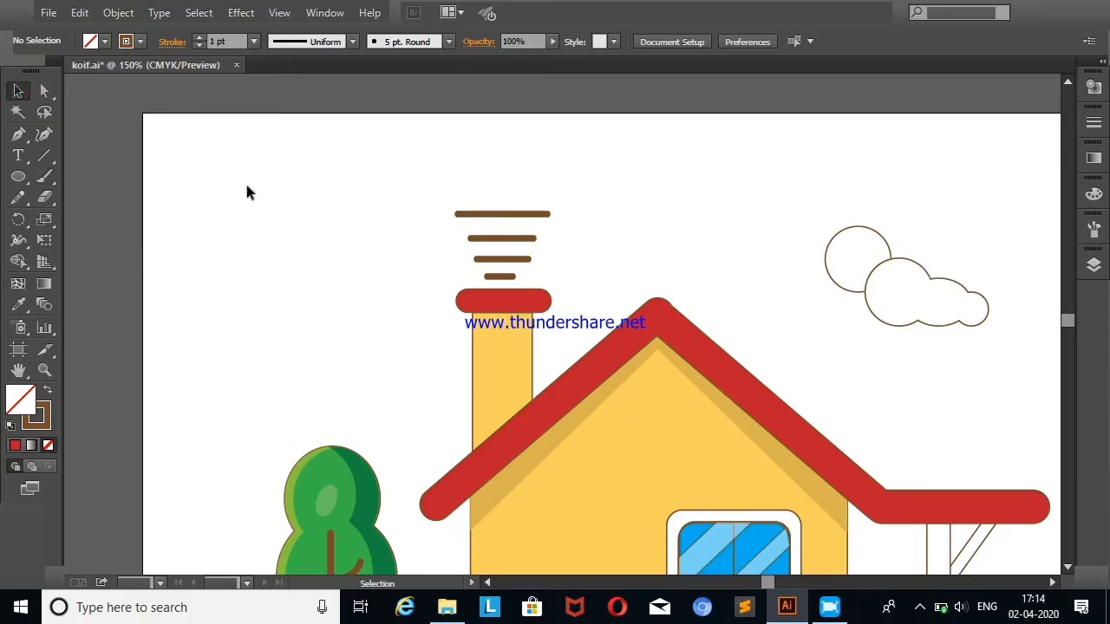
{"action": "right_click", "coordinate": [344, 236]}
{"action": "left_click", "coordinate": [420, 309]}
{"action": "right_click", "coordinate": [639, 278]}
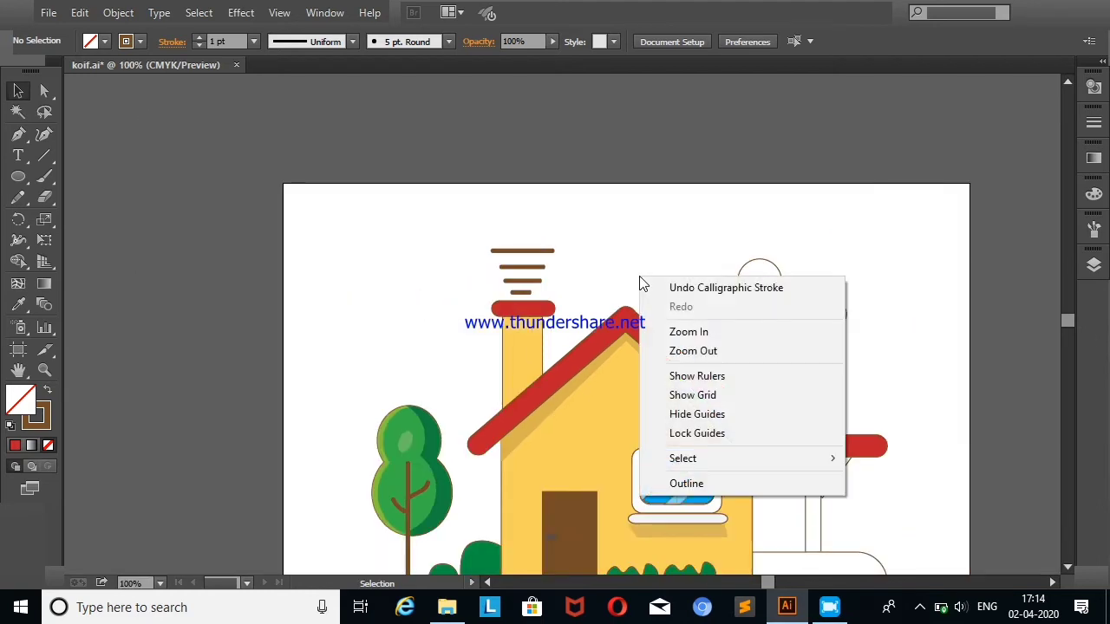
{"action": "left_click", "coordinate": [687, 356]}
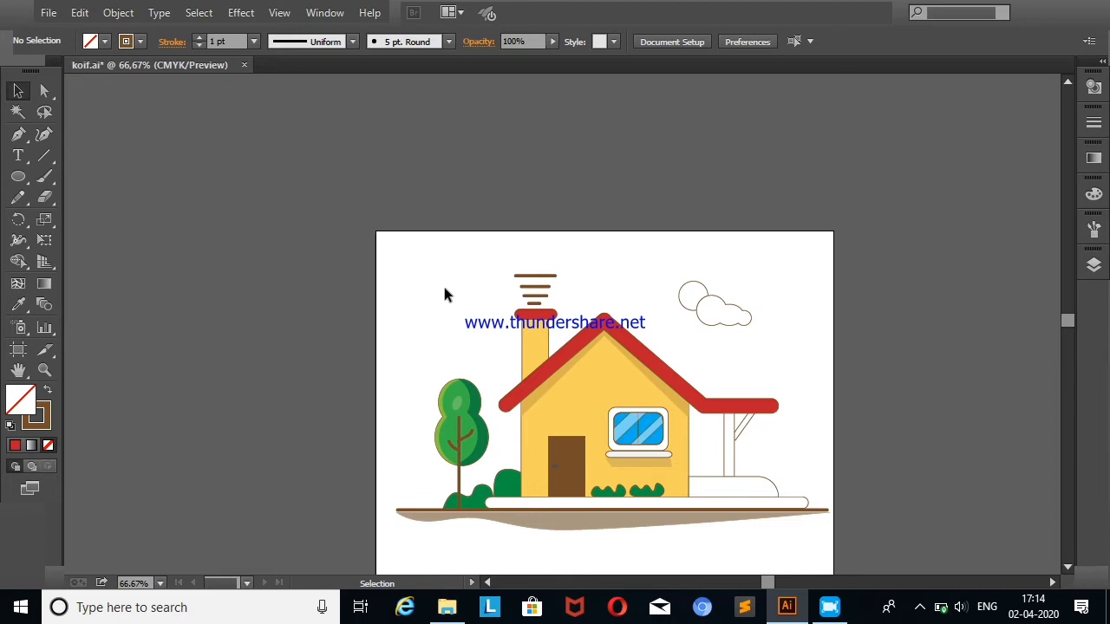
Fill the rounded porch base with grey
{"action": "left_click", "coordinate": [725, 490]}
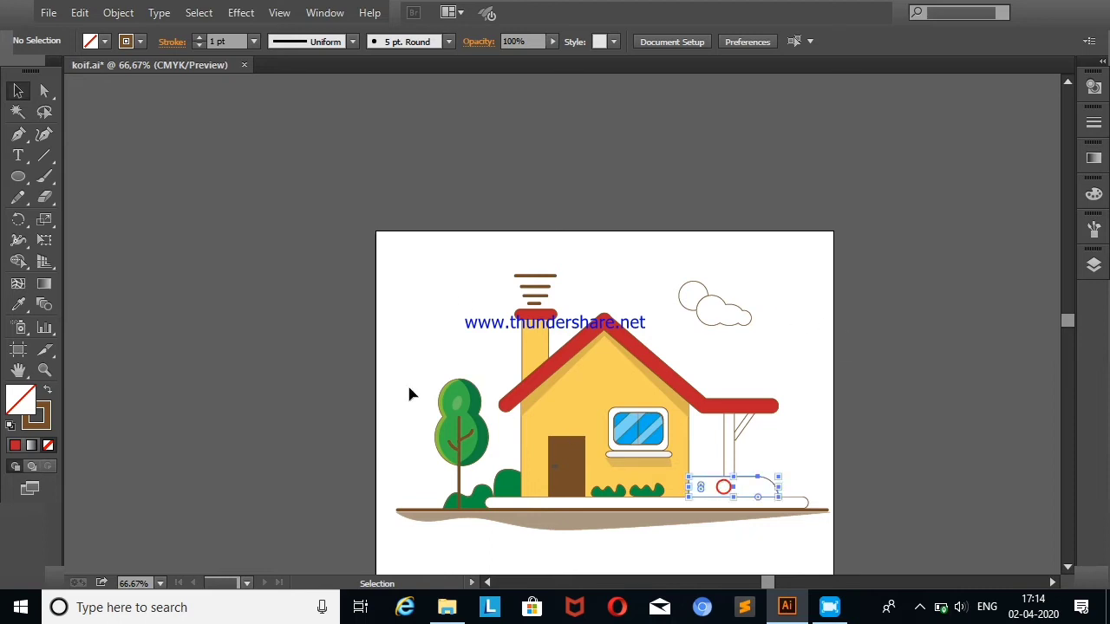
{"action": "left_click", "coordinate": [105, 42]}
{"action": "left_click", "coordinate": [82, 148]}
{"action": "left_click", "coordinate": [174, 219]}
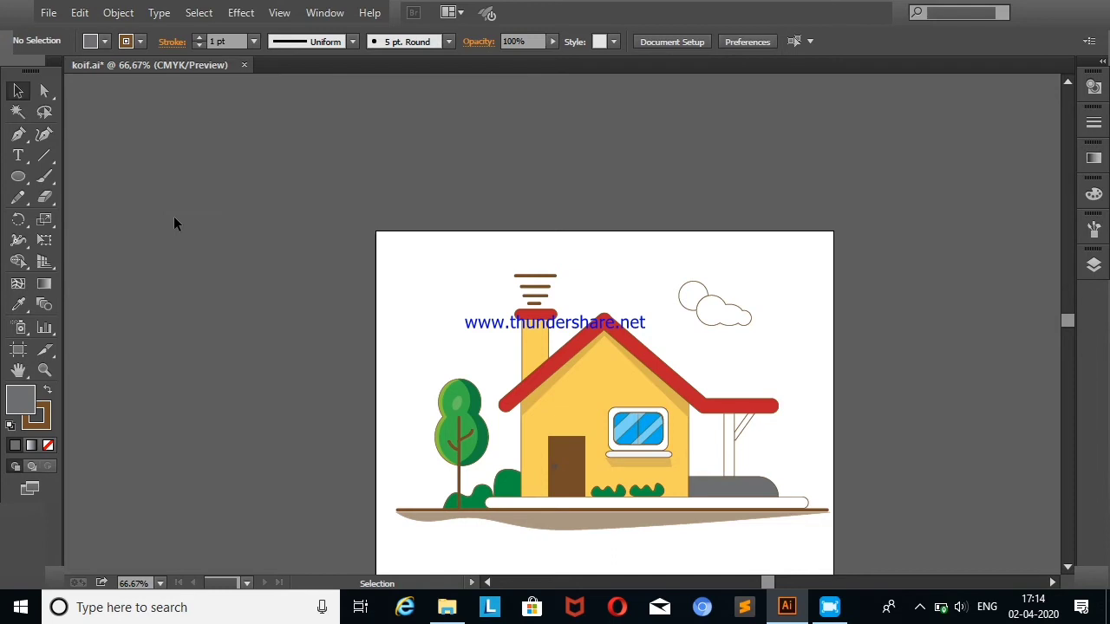
Move the grey porch base's row to a new position in the Layers panel
{"action": "left_click", "coordinate": [716, 487]}
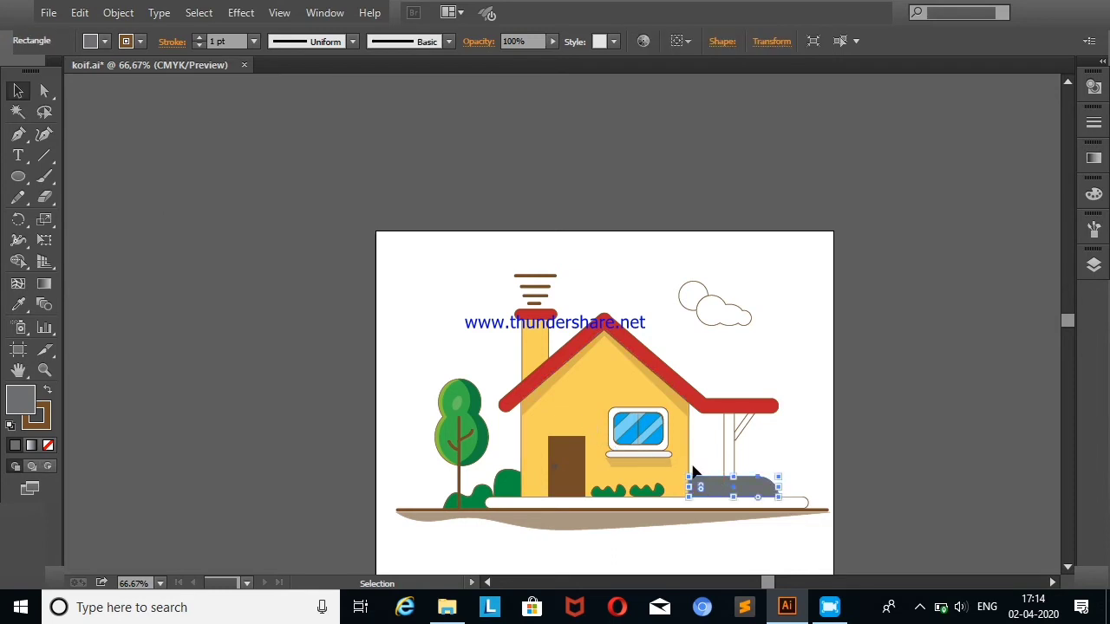
{"action": "left_click", "coordinate": [188, 176]}
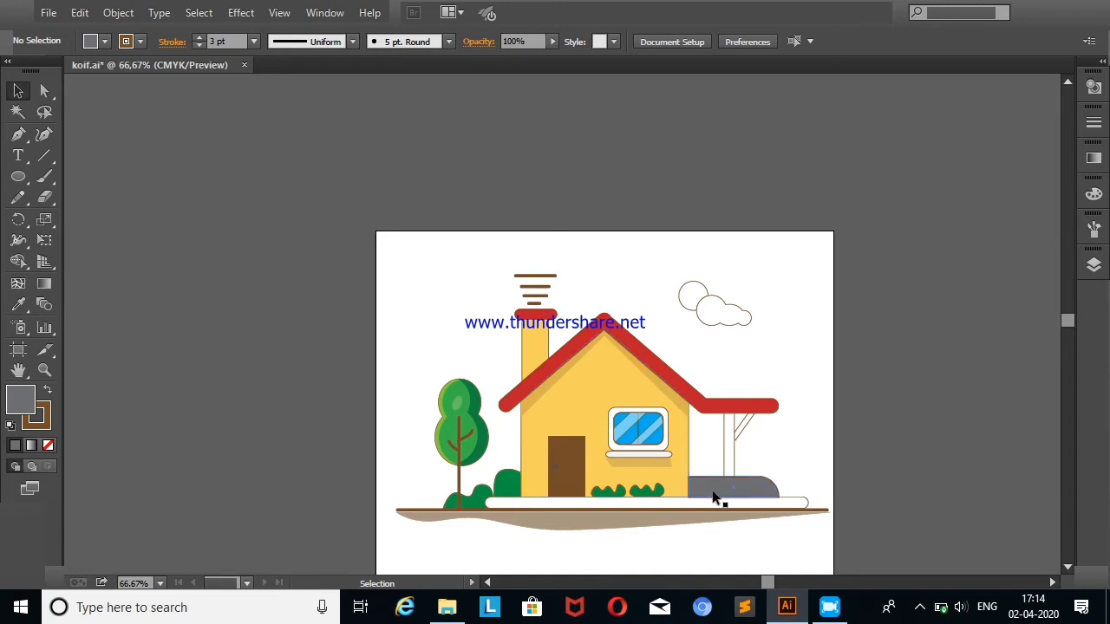
{"action": "left_click", "coordinate": [761, 500]}
{"action": "left_click", "coordinate": [1093, 266]}
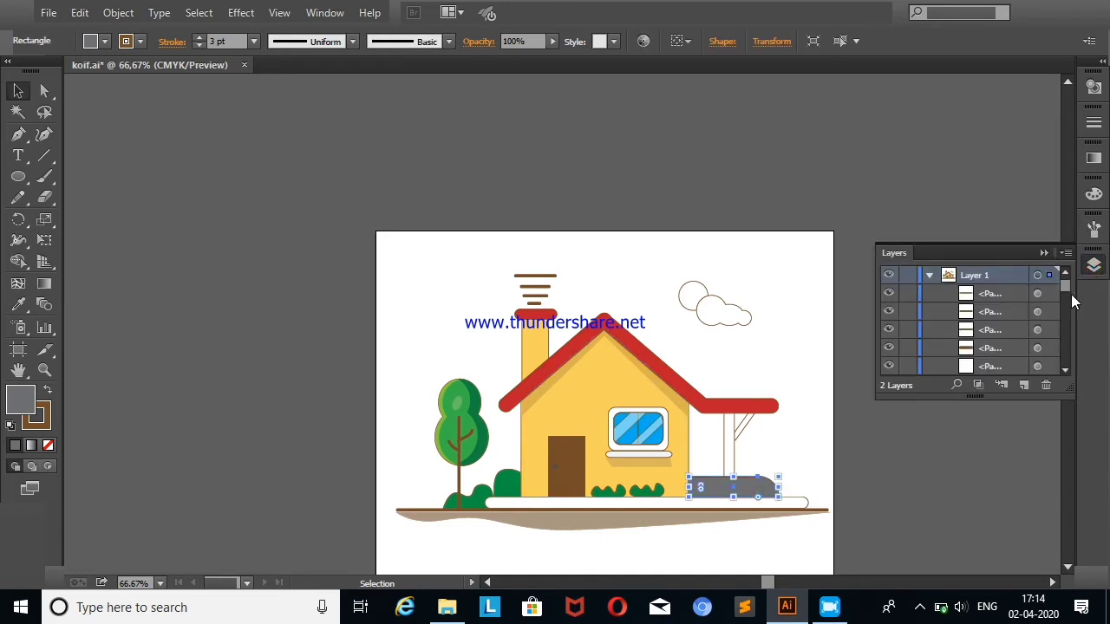
{"action": "scroll", "coordinate": [1080, 334], "scroll_direction": "down", "scroll_amount": 5}
{"action": "left_click", "coordinate": [994, 321]}
{"action": "mouse_move", "coordinate": [993, 321]}
{"action": "left_mouse_down"}
{"action": "mouse_move", "coordinate": [1000, 369]}
{"action": "mouse_move", "coordinate": [995, 342]}
{"action": "left_mouse_up"}
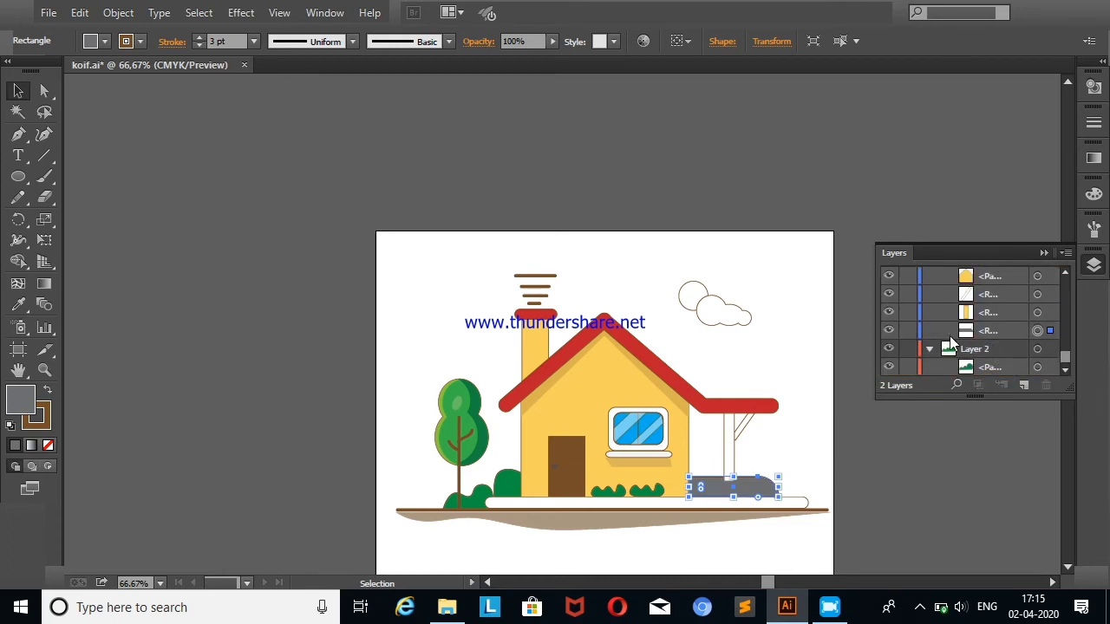
Reorder the porch post and diagonal brace rows in the Layers stacking order
{"action": "left_click", "coordinate": [813, 350]}
{"action": "left_click", "coordinate": [736, 461]}
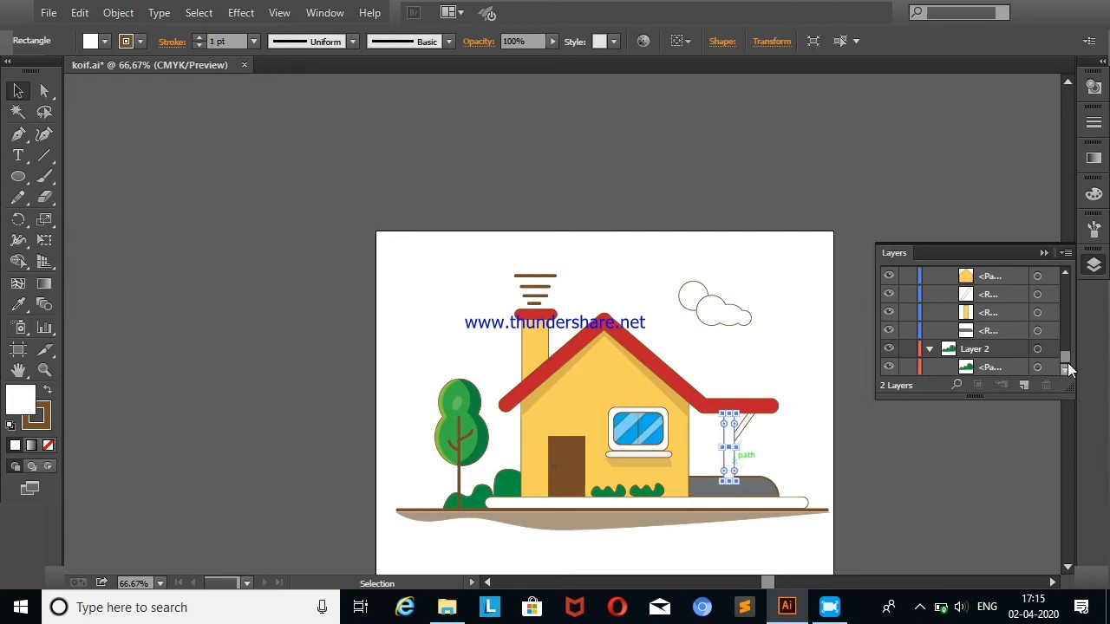
{"action": "left_click_drag", "start_coordinate": [1066, 359], "coordinate": [1071, 295]}
{"action": "mouse_move", "coordinate": [980, 332]}
{"action": "left_mouse_down"}
{"action": "mouse_move", "coordinate": [991, 371]}
{"action": "mouse_move", "coordinate": [989, 340]}
{"action": "left_mouse_up"}
{"action": "left_click", "coordinate": [763, 322]}
{"action": "left_click", "coordinate": [743, 425]}
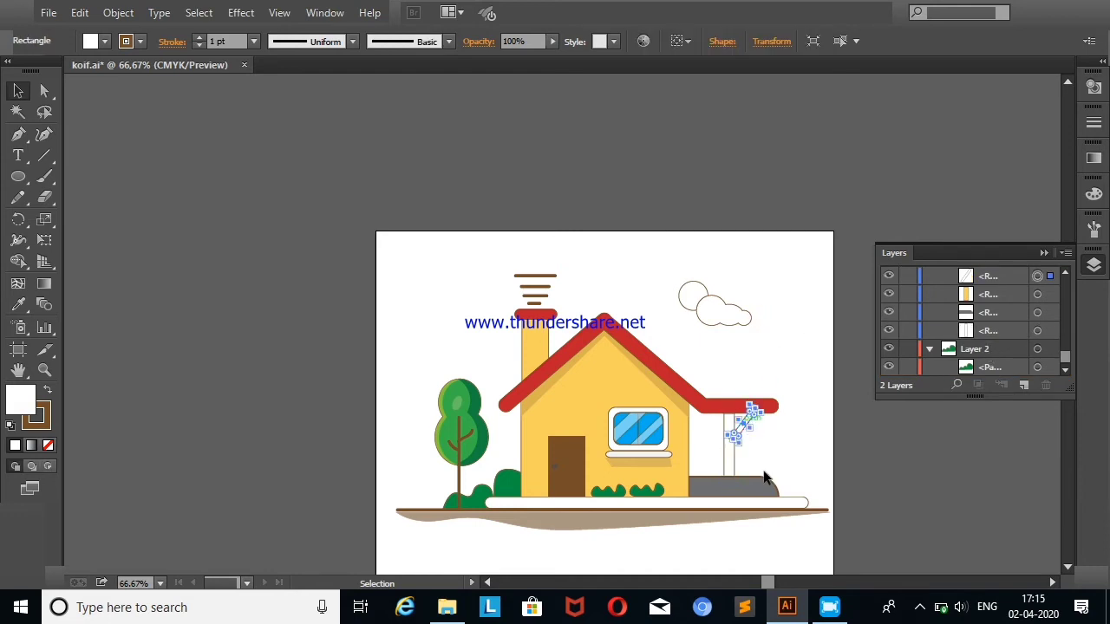
{"action": "left_click_drag", "start_coordinate": [989, 276], "coordinate": [988, 338]}
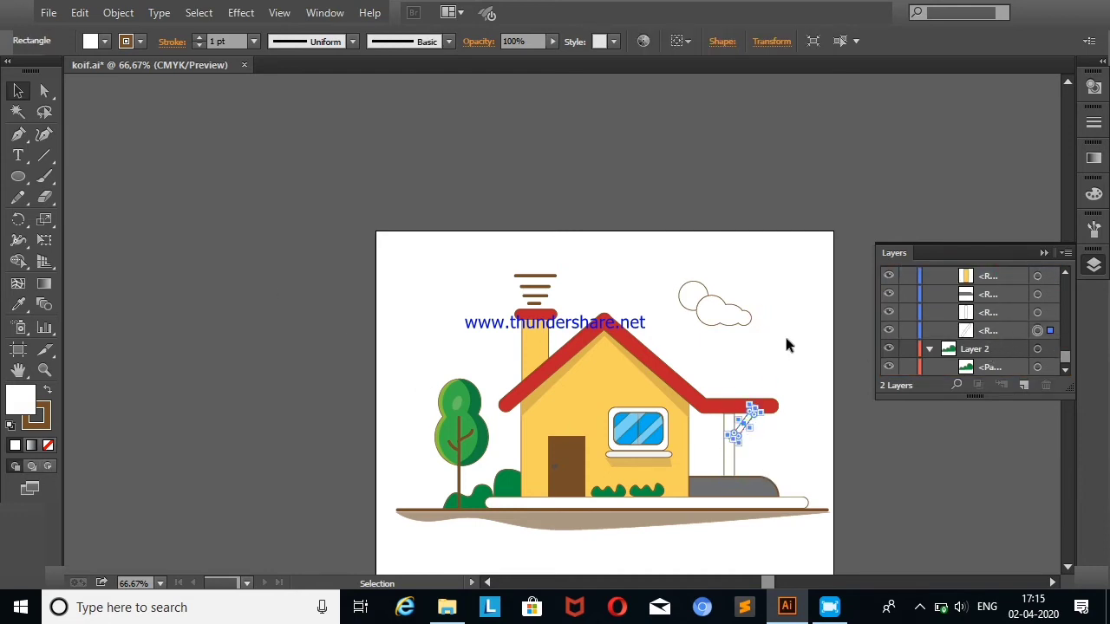
{"action": "left_click", "coordinate": [784, 333]}
Fill the white porch post with brown from the Fill swatches
{"action": "left_click", "coordinate": [731, 449]}
{"action": "left_click", "coordinate": [104, 41]}
{"action": "left_click", "coordinate": [160, 102]}
{"action": "left_click", "coordinate": [303, 367]}
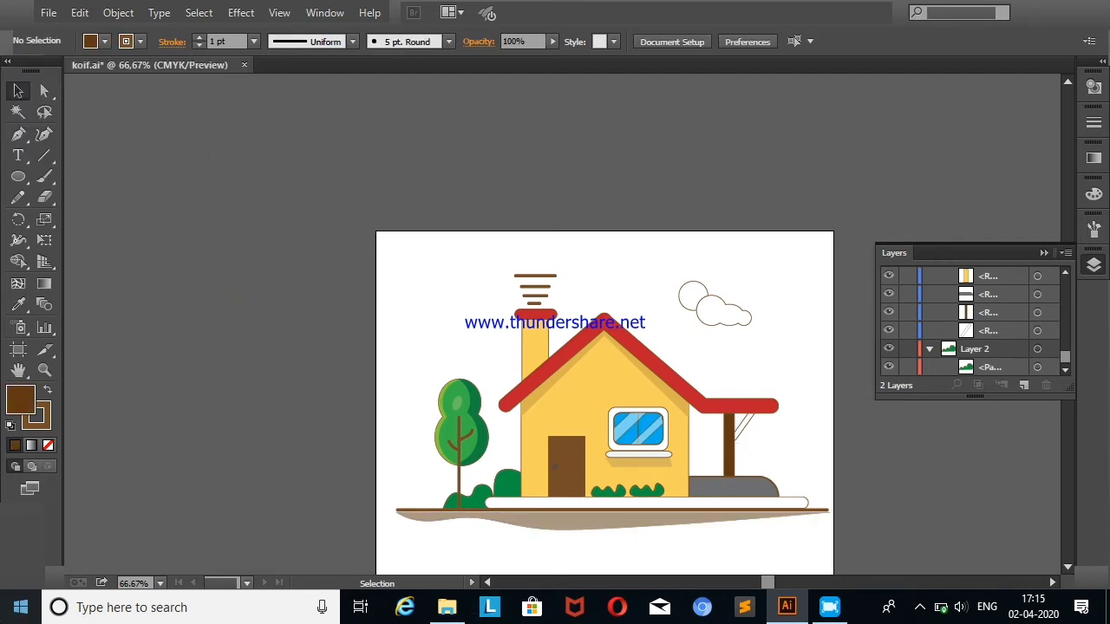
Make the diagonal porch brace brown by sampling the post with the Eyedropper
{"action": "left_click", "coordinate": [738, 425]}
{"action": "key", "text": "i"}
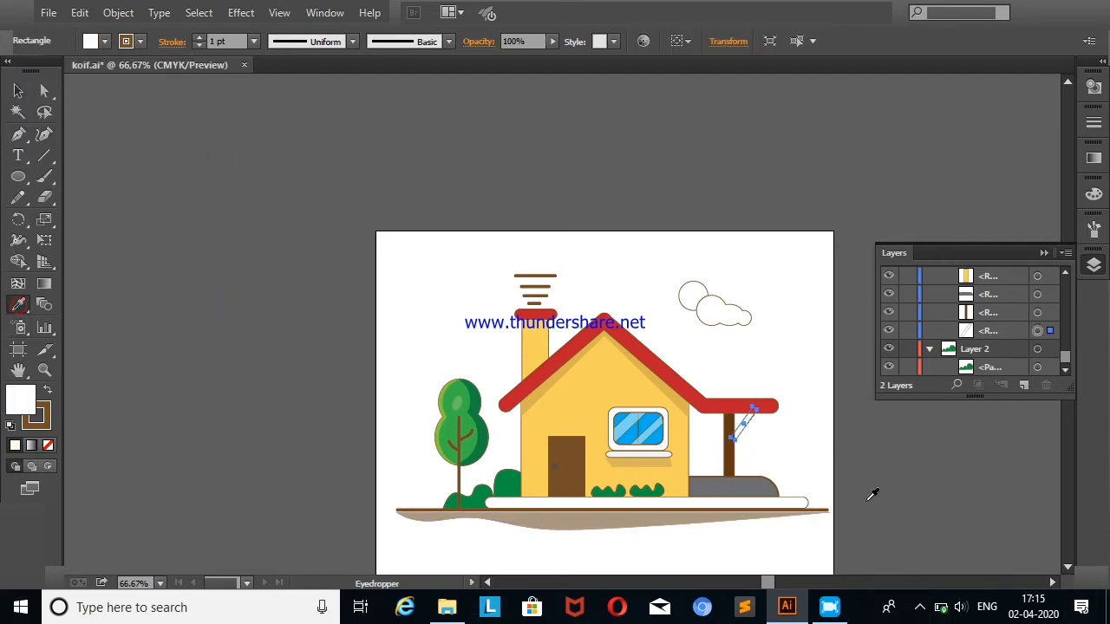
{"action": "left_click", "coordinate": [731, 450]}
{"action": "key", "text": "v"}
{"action": "left_click", "coordinate": [207, 210]}
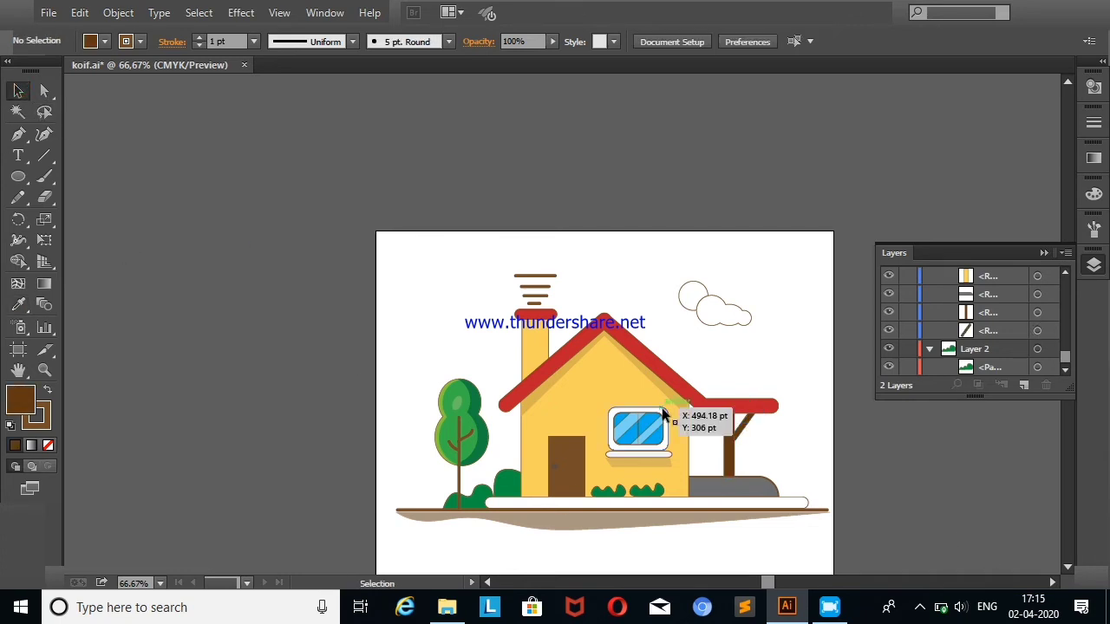
Zoom the view to 100% and collapse the Layers list
{"action": "left_click", "coordinate": [830, 607]}
{"action": "left_click", "coordinate": [701, 167]}
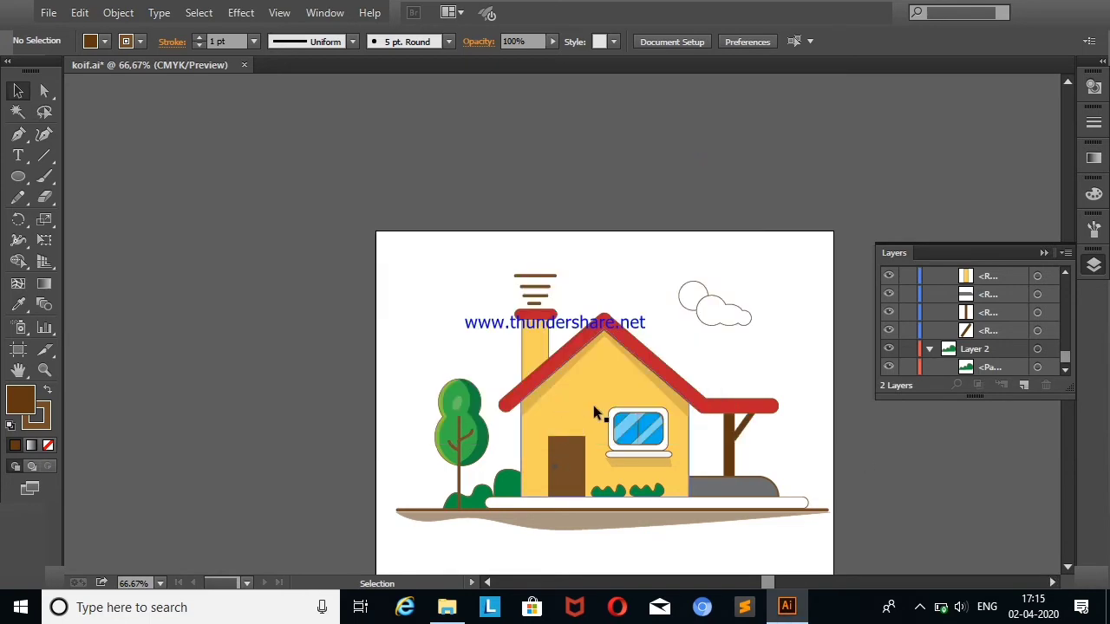
{"action": "right_click", "coordinate": [813, 407]}
{"action": "left_click", "coordinate": [880, 257]}
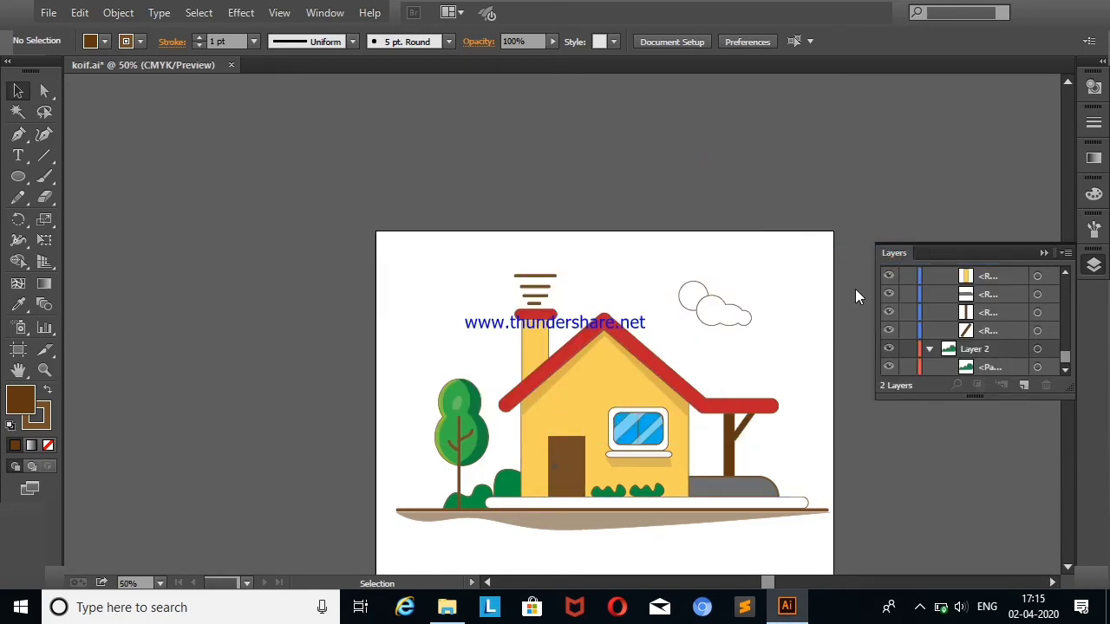
{"action": "right_click", "coordinate": [815, 317]}
{"action": "left_click", "coordinate": [868, 373]}
{"action": "right_click", "coordinate": [846, 355]}
{"action": "left_click", "coordinate": [907, 407]}
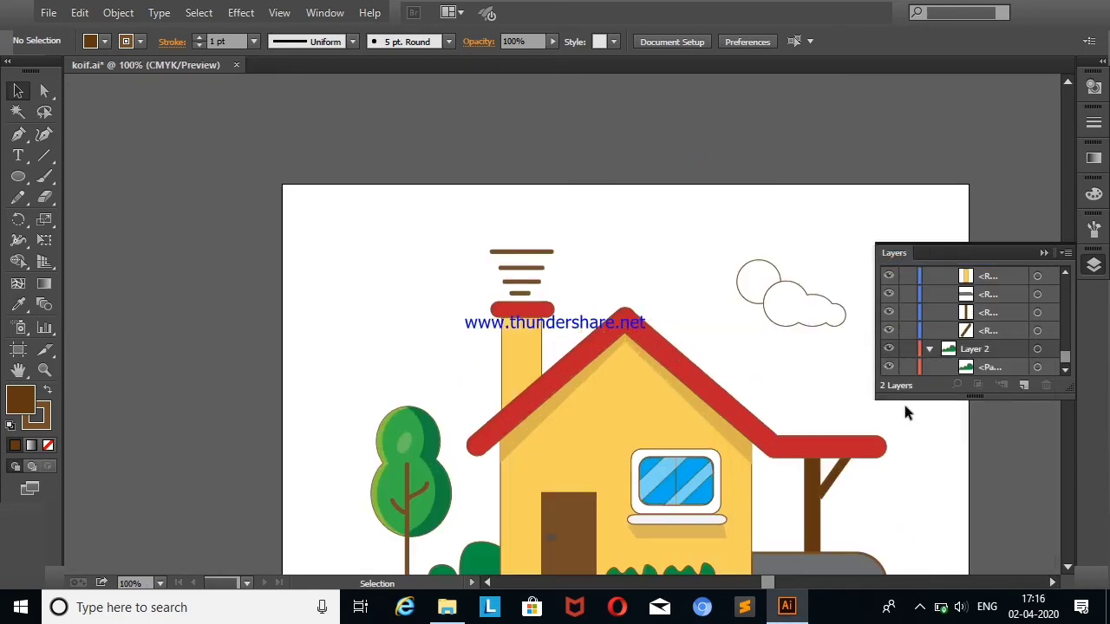
{"action": "left_click", "coordinate": [1045, 251]}
{"action": "scroll", "coordinate": [1075, 343], "scroll_direction": "down", "scroll_amount": 1}
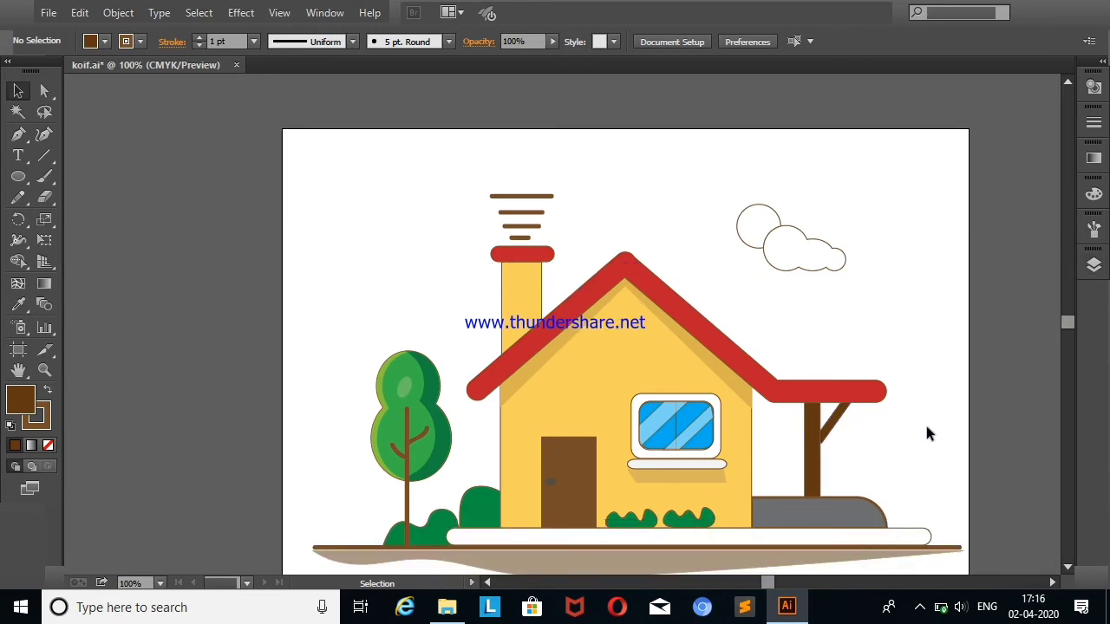
{"action": "left_click", "coordinate": [841, 537]}
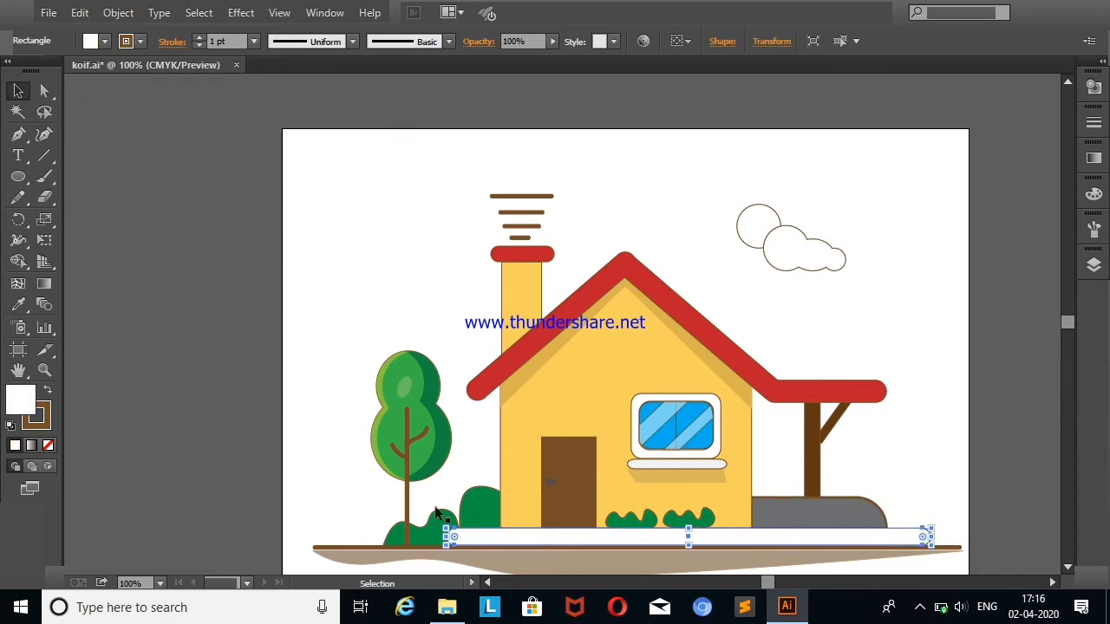
Fill the ground strip light grey and place a copy of the bar beside the artboard
{"action": "left_click", "coordinate": [92, 41]}
{"action": "left_click", "coordinate": [89, 121]}
{"action": "left_click", "coordinate": [286, 329]}
{"action": "left_click_drag", "start_coordinate": [855, 532], "coordinate": [35, 468]}
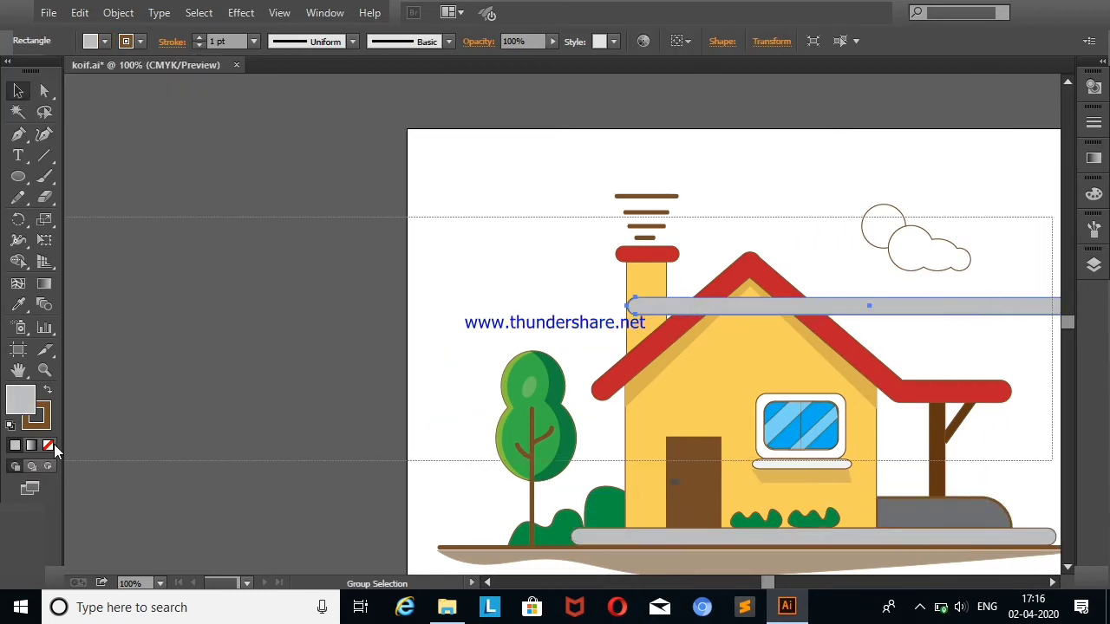
{"action": "left_click", "coordinate": [960, 139]}
{"action": "mouse_move", "coordinate": [977, 308]}
{"action": "left_mouse_down"}
{"action": "mouse_move", "coordinate": [213, 388]}
{"action": "mouse_move", "coordinate": [347, 380]}
{"action": "left_mouse_up"}
{"action": "left_click", "coordinate": [272, 268]}
Cut a diagonal gap through the bar copy with the Eraser; set the right piece's stroke to None
{"action": "left_click", "coordinate": [44, 197]}
{"action": "left_click_drag", "start_coordinate": [186, 389], "coordinate": [239, 365]}
{"action": "left_click", "coordinate": [18, 91]}
{"action": "left_click", "coordinate": [338, 380]}
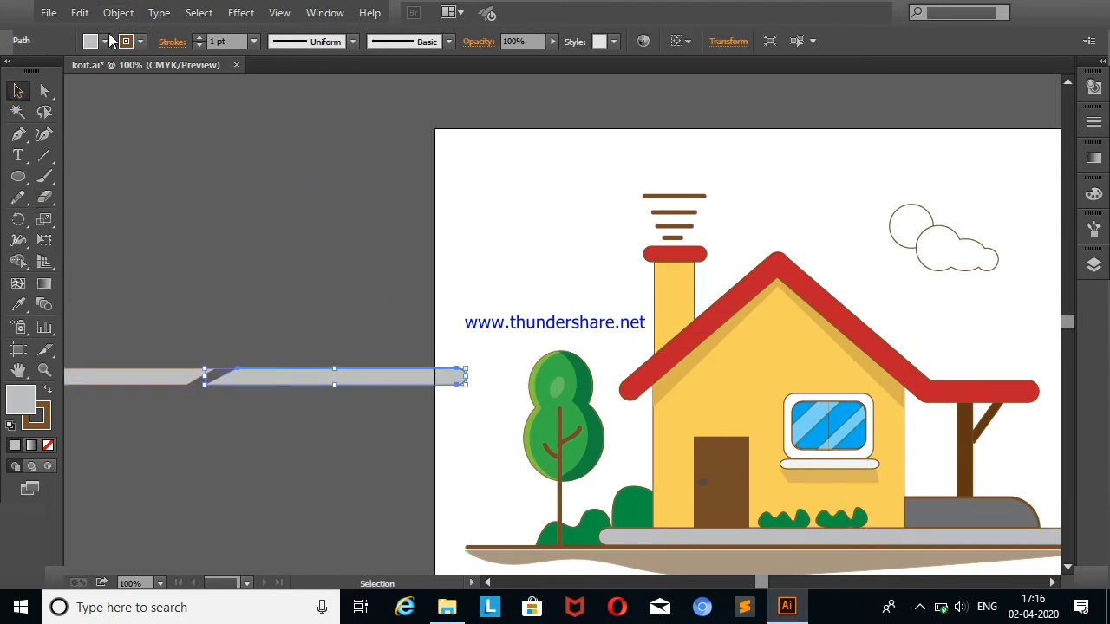
{"action": "left_click", "coordinate": [104, 41]}
{"action": "left_click", "coordinate": [139, 41]}
{"action": "left_click", "coordinate": [11, 70]}
Move the right bar piece onto the grey path and stretch it wider
{"action": "left_click", "coordinate": [249, 223]}
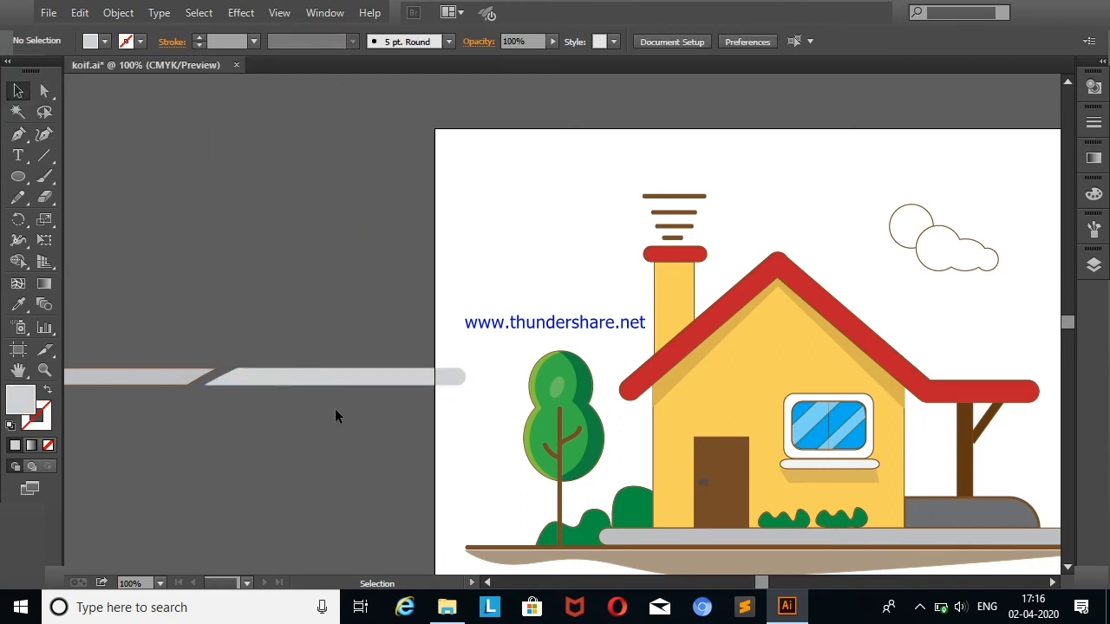
{"action": "mouse_move", "coordinate": [329, 373]}
{"action": "left_mouse_down"}
{"action": "mouse_move", "coordinate": [368, 399]}
{"action": "mouse_move", "coordinate": [1023, 574]}
{"action": "left_mouse_up"}
{"action": "scroll", "coordinate": [805, 576], "scroll_direction": "right", "scroll_amount": 3}
{"action": "left_click_drag", "start_coordinate": [803, 574], "coordinate": [731, 533]}
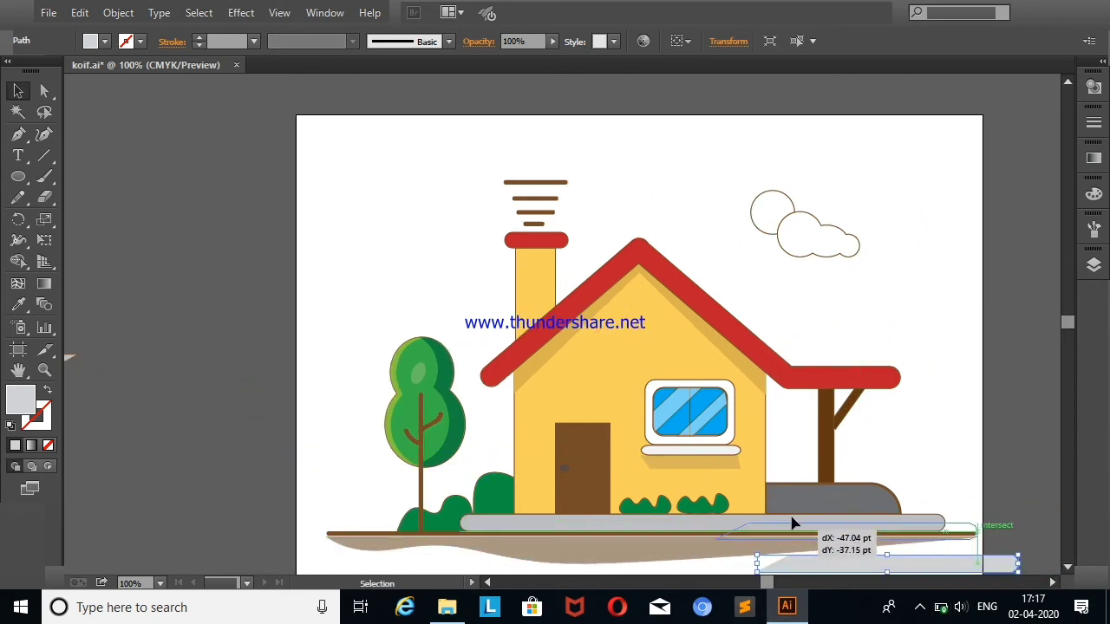
{"action": "left_click", "coordinate": [954, 345]}
{"action": "left_click", "coordinate": [846, 525]}
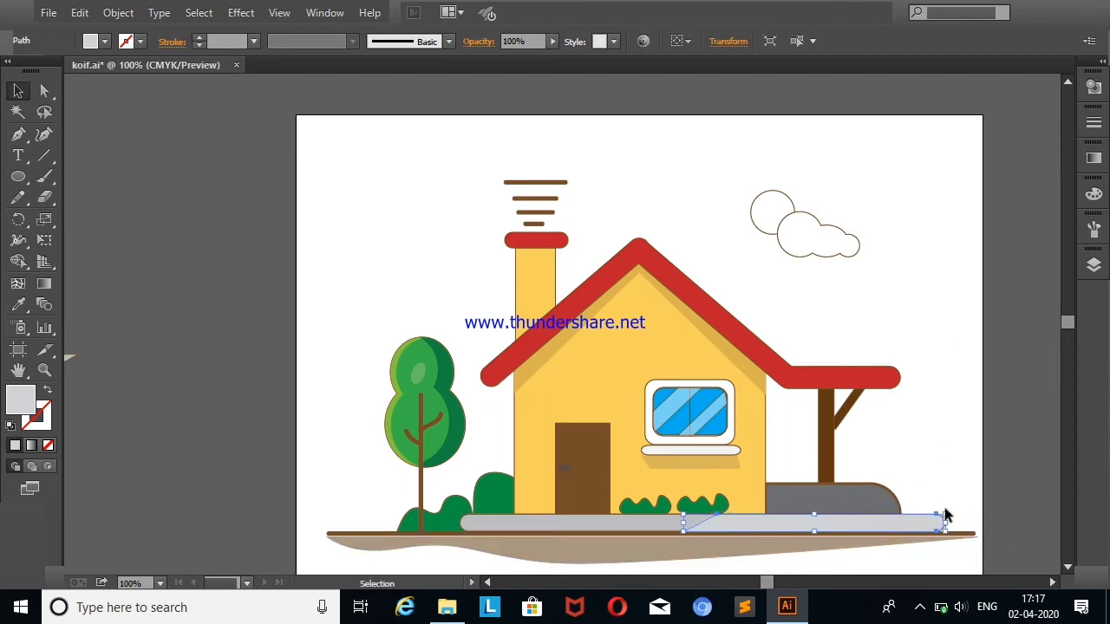
{"action": "left_click_drag", "start_coordinate": [943, 520], "coordinate": [932, 525]}
{"action": "left_click", "coordinate": [961, 390]}
Resize the bar piece so it fits the grey path
{"action": "left_click", "coordinate": [906, 508]}
{"action": "left_click", "coordinate": [104, 41]}
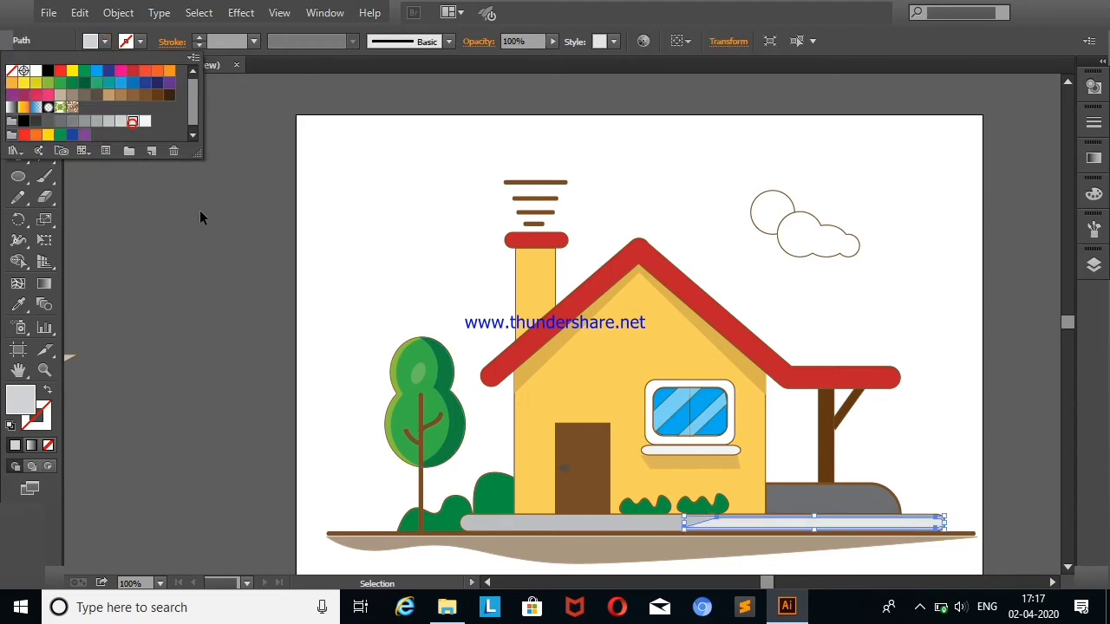
{"action": "left_click", "coordinate": [165, 182]}
{"action": "left_click", "coordinate": [825, 527]}
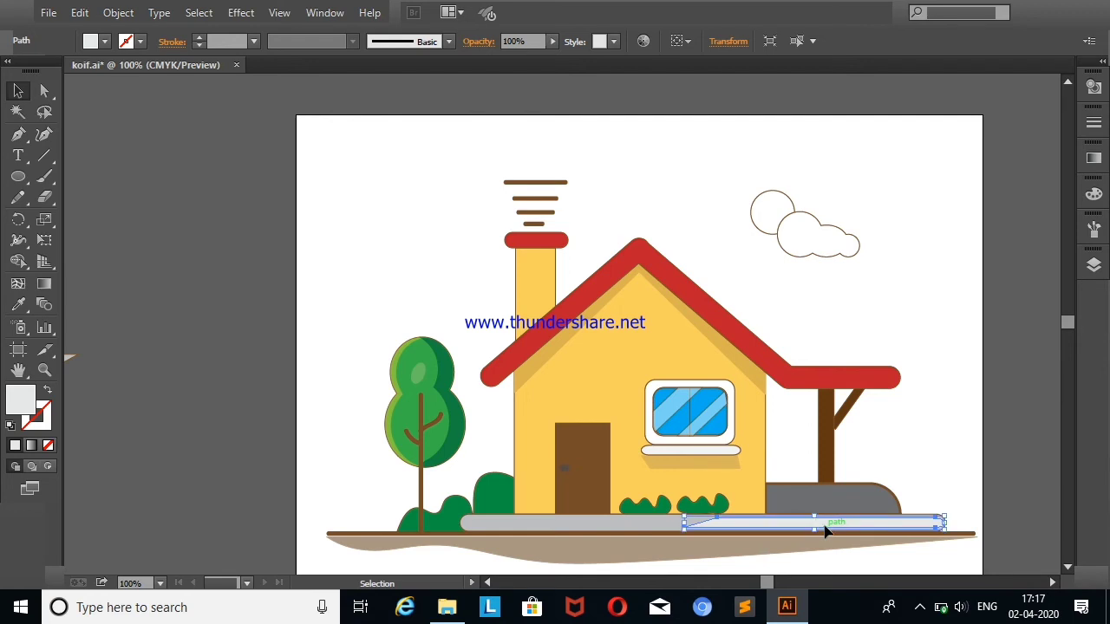
{"action": "left_click_drag", "start_coordinate": [818, 527], "coordinate": [818, 531]}
{"action": "left_click", "coordinate": [925, 428]}
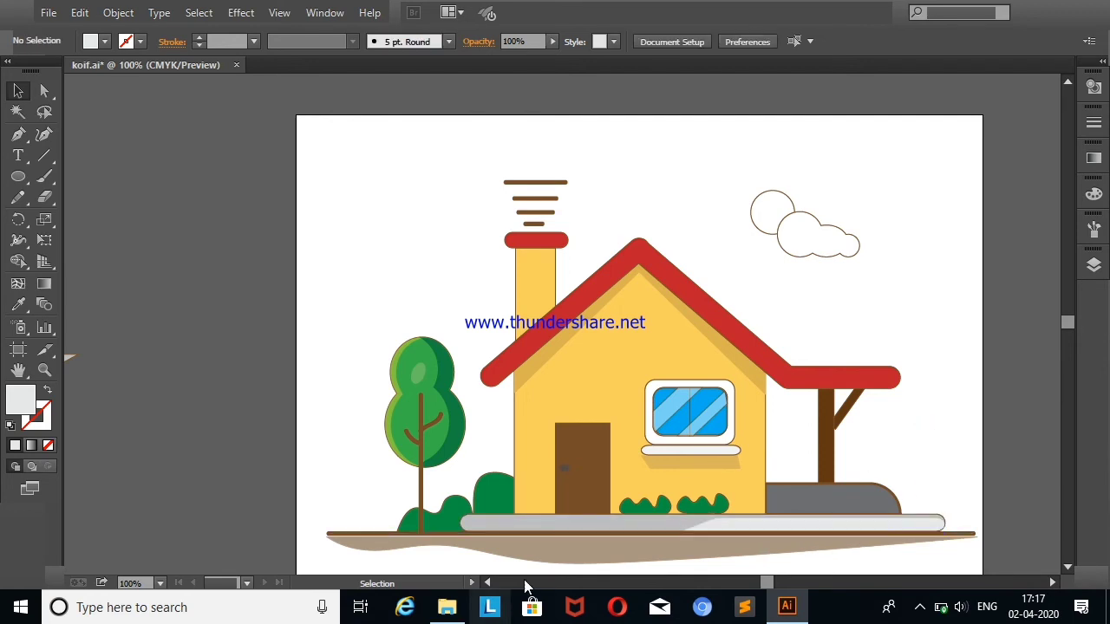
Give the bar piece a lighter grey fill
{"action": "left_click", "coordinate": [521, 523]}
{"action": "left_click", "coordinate": [102, 41]}
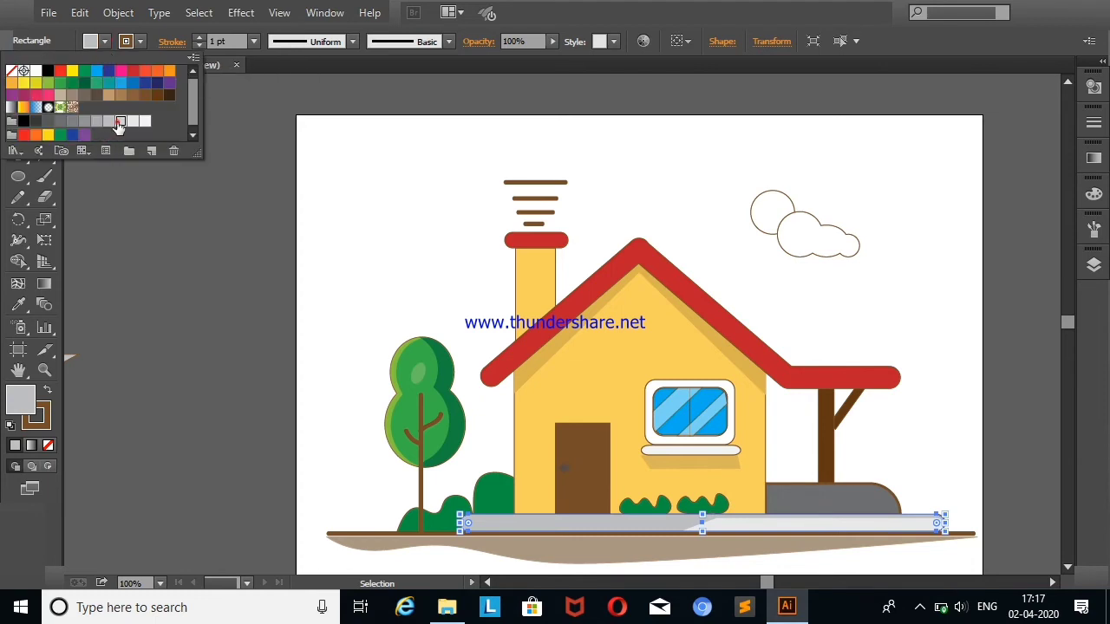
{"action": "left_click", "coordinate": [120, 124]}
{"action": "left_click", "coordinate": [271, 269]}
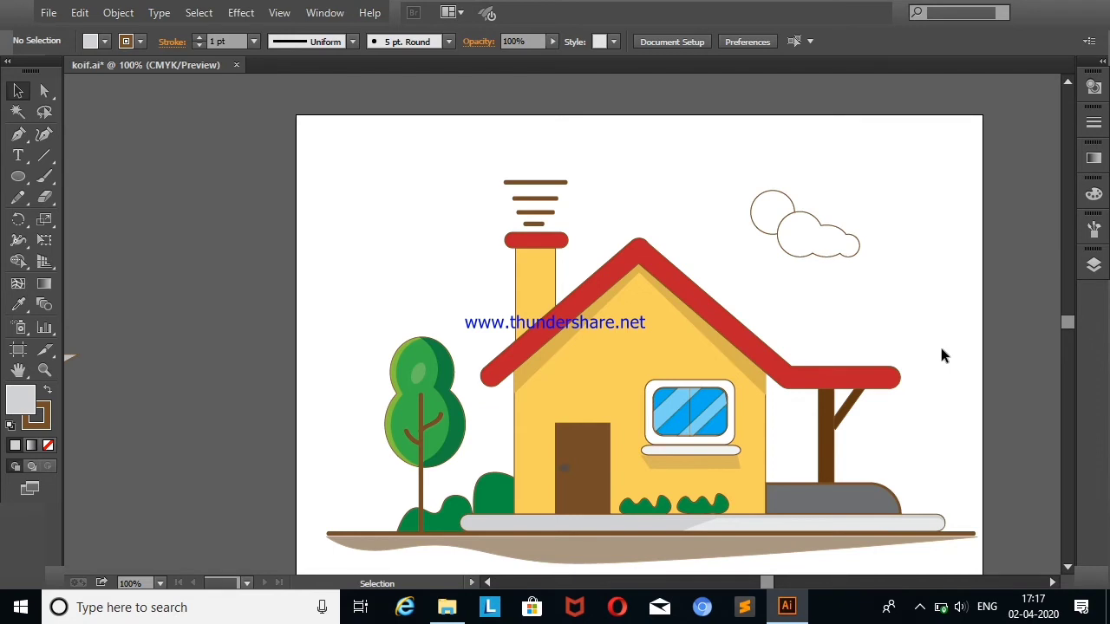
{"action": "left_click_drag", "start_coordinate": [822, 511], "coordinate": [185, 331]}
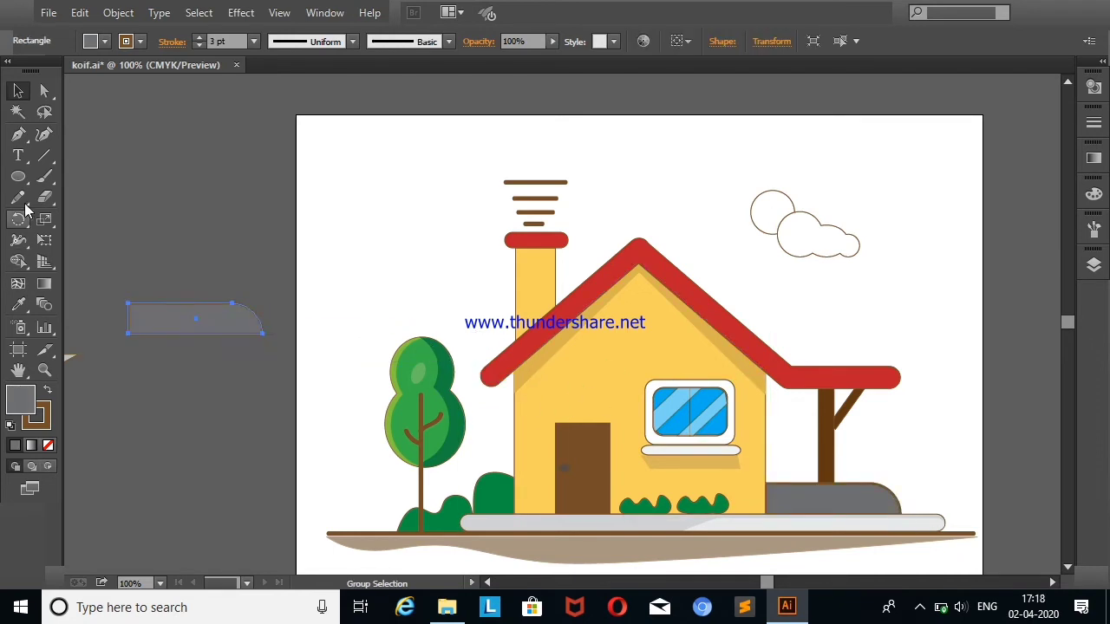
Draw an ellipse over the rock copy and trim it to a half-ellipse with Shape Builder
{"action": "left_click", "coordinate": [44, 197]}
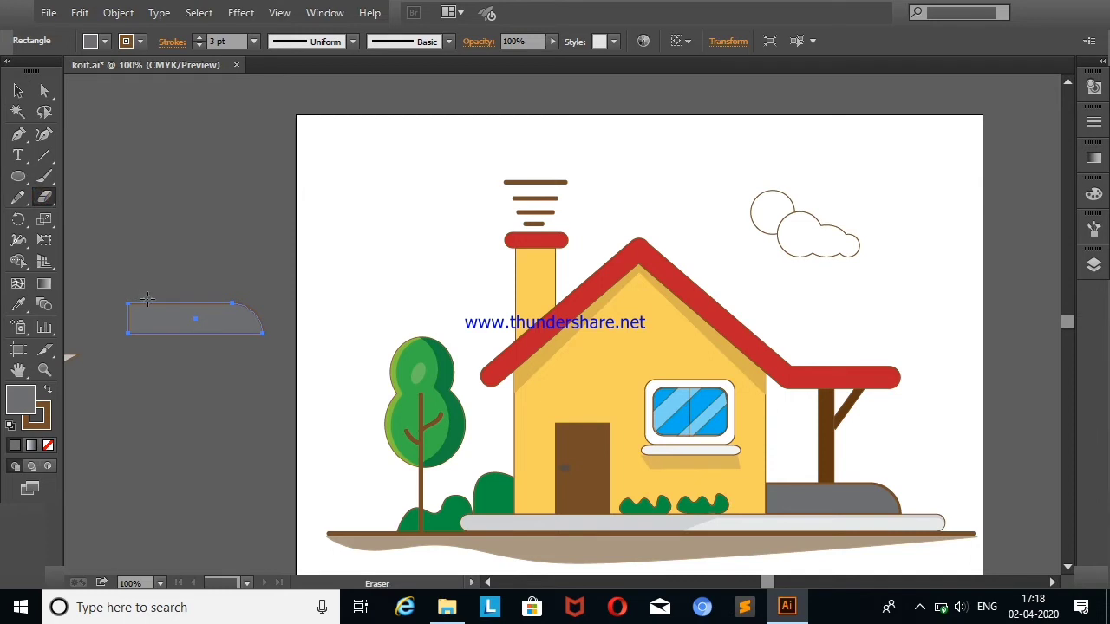
{"action": "left_click", "coordinate": [18, 176]}
{"action": "left_click_drag", "start_coordinate": [138, 278], "coordinate": [276, 328]}
{"action": "left_click_drag", "start_coordinate": [241, 412], "coordinate": [241, 413]}
{"action": "left_click", "coordinate": [18, 261]}
{"action": "left_click", "coordinate": [140, 331]}
{"action": "left_click", "coordinate": [140, 330], "text": "alt"}
{"action": "left_click", "coordinate": [206, 286], "text": "alt"}
Remove the outline from the half-ellipse shape
{"action": "left_click", "coordinate": [18, 90]}
{"action": "left_click", "coordinate": [179, 176]}
{"action": "left_click", "coordinate": [191, 317]}
{"action": "left_click", "coordinate": [143, 48]}
{"action": "left_click", "coordinate": [18, 82]}
{"action": "left_click", "coordinate": [165, 251]}
Give the half-ellipse a brown outline and move it toward the house
{"action": "left_click", "coordinate": [207, 312]}
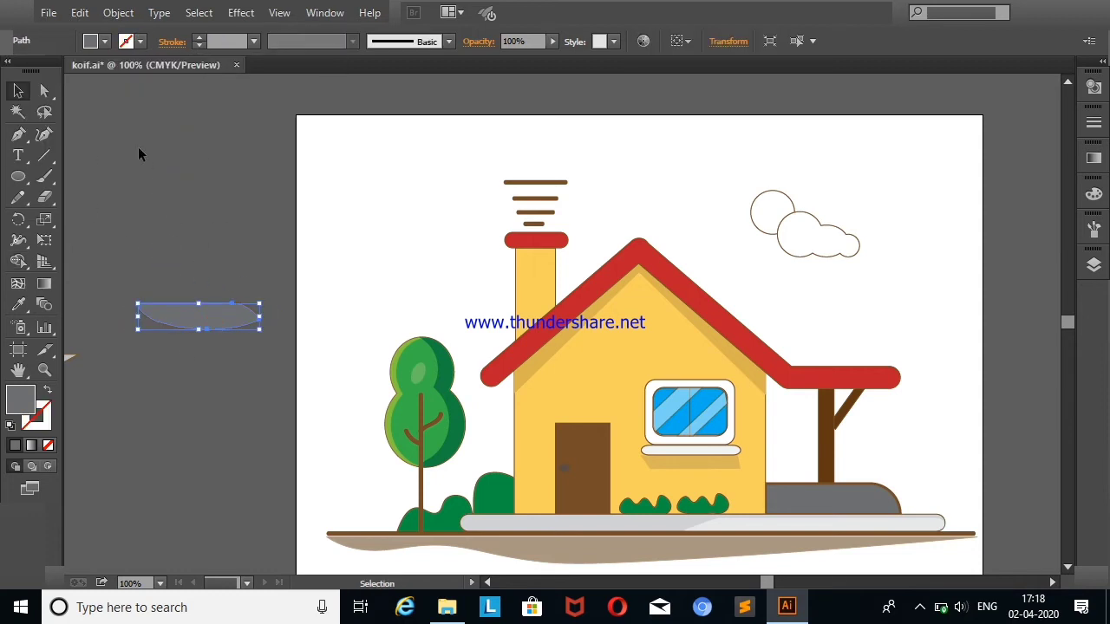
{"action": "left_click", "coordinate": [160, 156]}
{"action": "left_click", "coordinate": [201, 328]}
{"action": "left_click", "coordinate": [143, 40]}
{"action": "left_click", "coordinate": [26, 97]}
{"action": "left_click", "coordinate": [90, 220]}
{"action": "mouse_move", "coordinate": [192, 327]}
{"action": "left_mouse_down"}
{"action": "mouse_move", "coordinate": [209, 392]}
{"action": "mouse_move", "coordinate": [913, 299]}
{"action": "left_mouse_up"}
{"action": "left_click", "coordinate": [209, 265]}
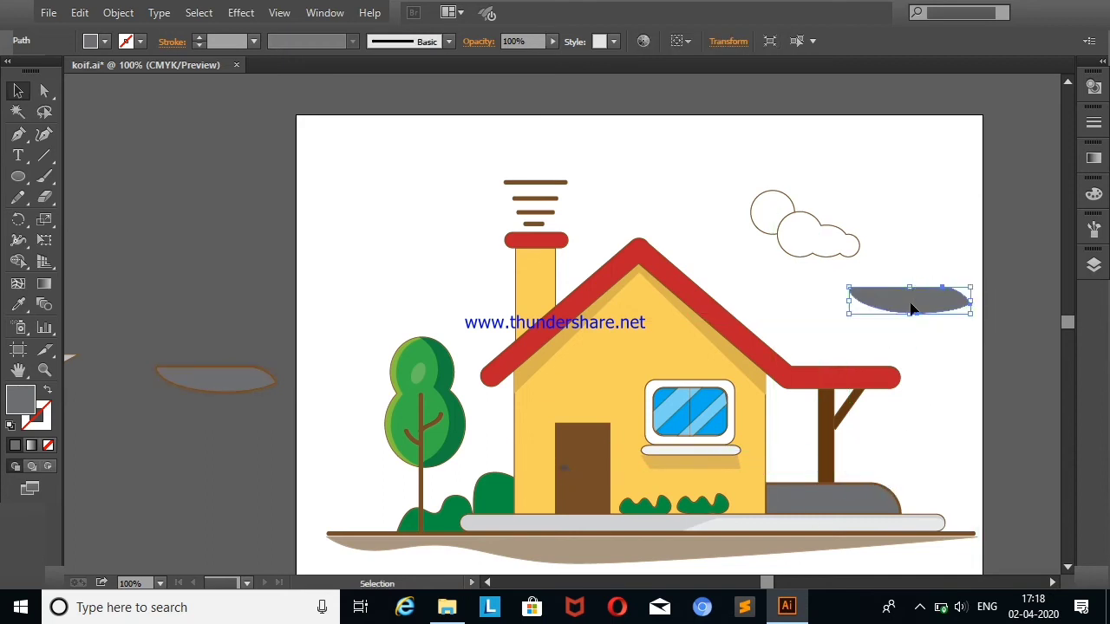
Set the half-ellipse to 50% opacity and move it onto the grey rock
{"action": "left_click", "coordinate": [103, 42]}
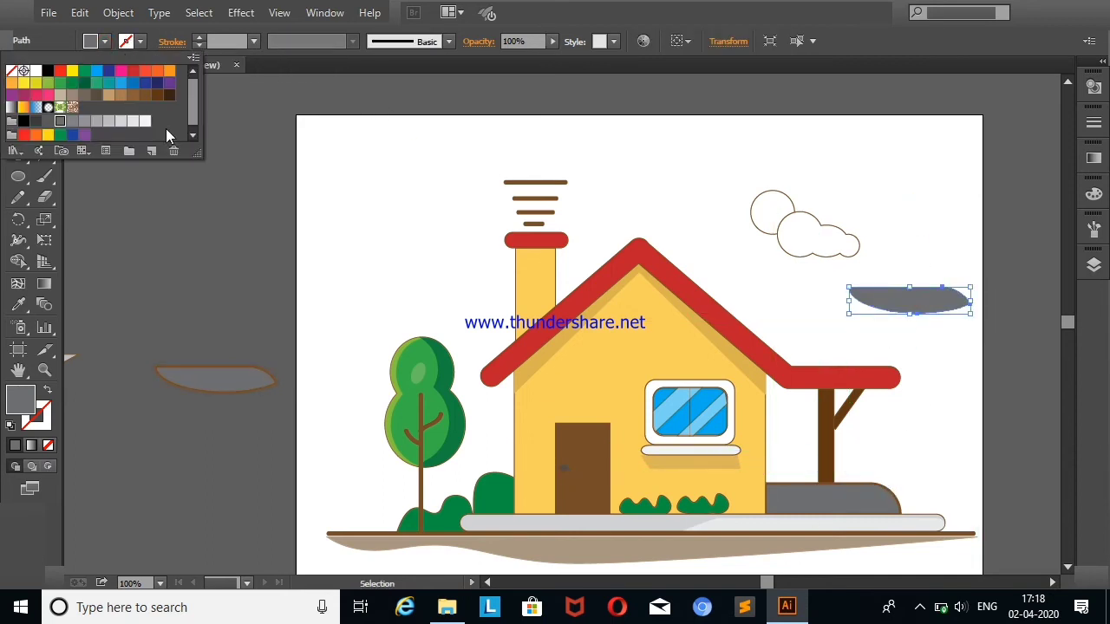
{"action": "left_click", "coordinate": [552, 42]}
{"action": "left_click_drag", "start_coordinate": [547, 59], "coordinate": [517, 60]}
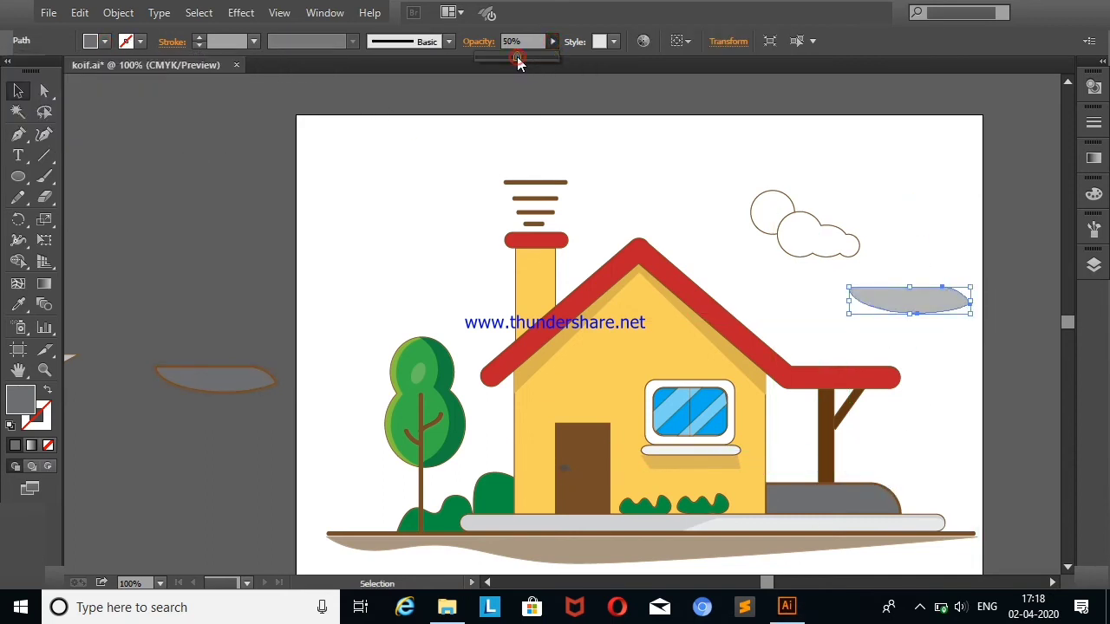
{"action": "left_click", "coordinate": [711, 95]}
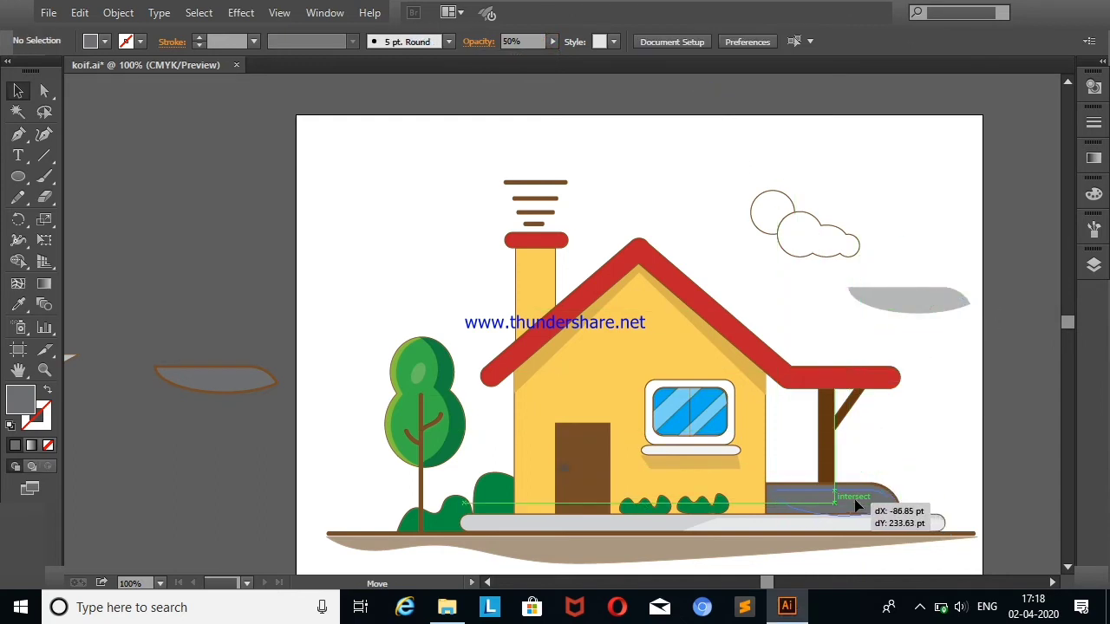
{"action": "left_click_drag", "start_coordinate": [928, 306], "coordinate": [854, 506]}
{"action": "left_click", "coordinate": [936, 359]}
Fill the rock highlight white and nudge it up slightly
{"action": "left_click", "coordinate": [864, 507]}
{"action": "left_click", "coordinate": [103, 42]}
{"action": "left_click", "coordinate": [25, 71]}
{"action": "left_click", "coordinate": [228, 265]}
{"action": "left_click", "coordinate": [875, 500]}
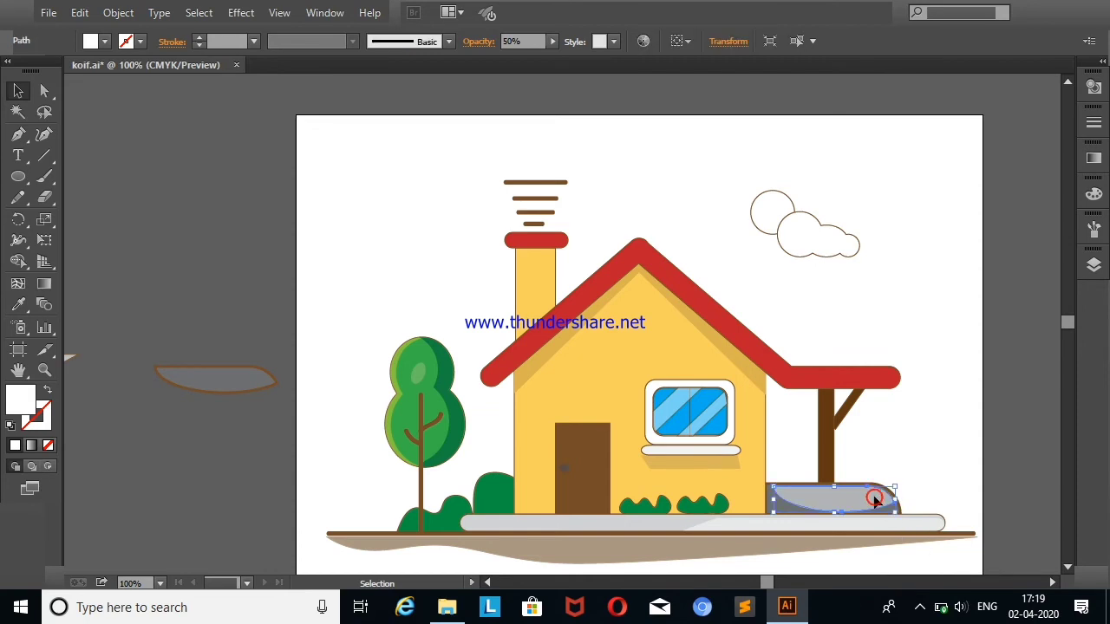
{"action": "key", "text": "Up"}
{"action": "key", "text": "Up"}
Lower the highlight to 30% opacity and delete the leftover shape beside the artboard
{"action": "left_click", "coordinate": [945, 468]}
{"action": "left_click", "coordinate": [885, 499]}
{"action": "left_click", "coordinate": [552, 41]}
{"action": "left_click", "coordinate": [501, 57]}
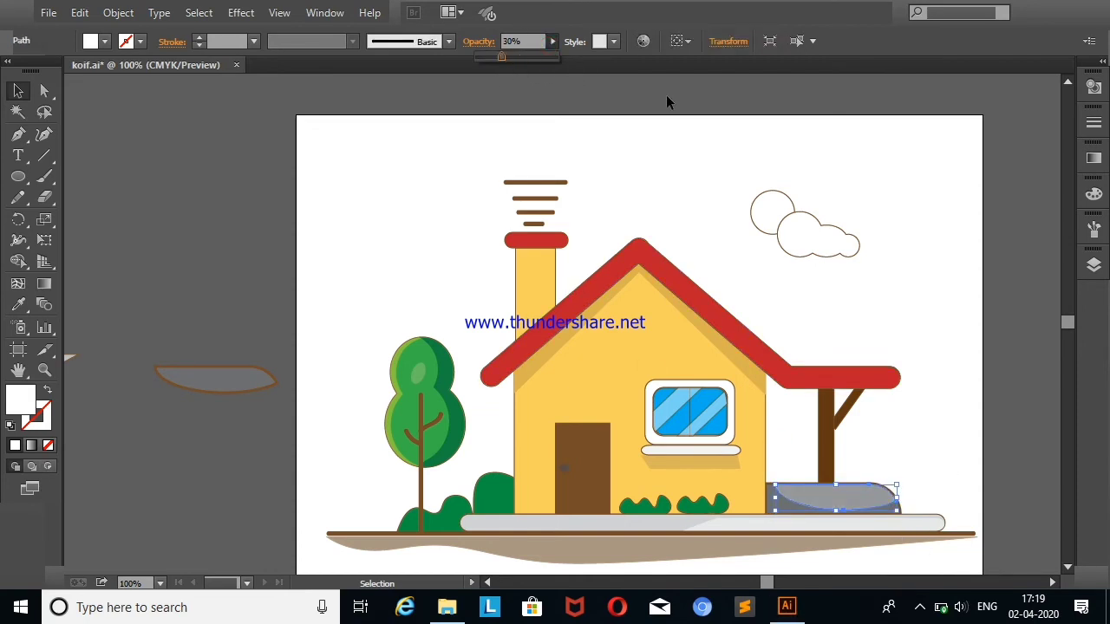
{"action": "left_click", "coordinate": [870, 169]}
{"action": "left_click", "coordinate": [199, 378]}
{"action": "key", "text": "Delete"}
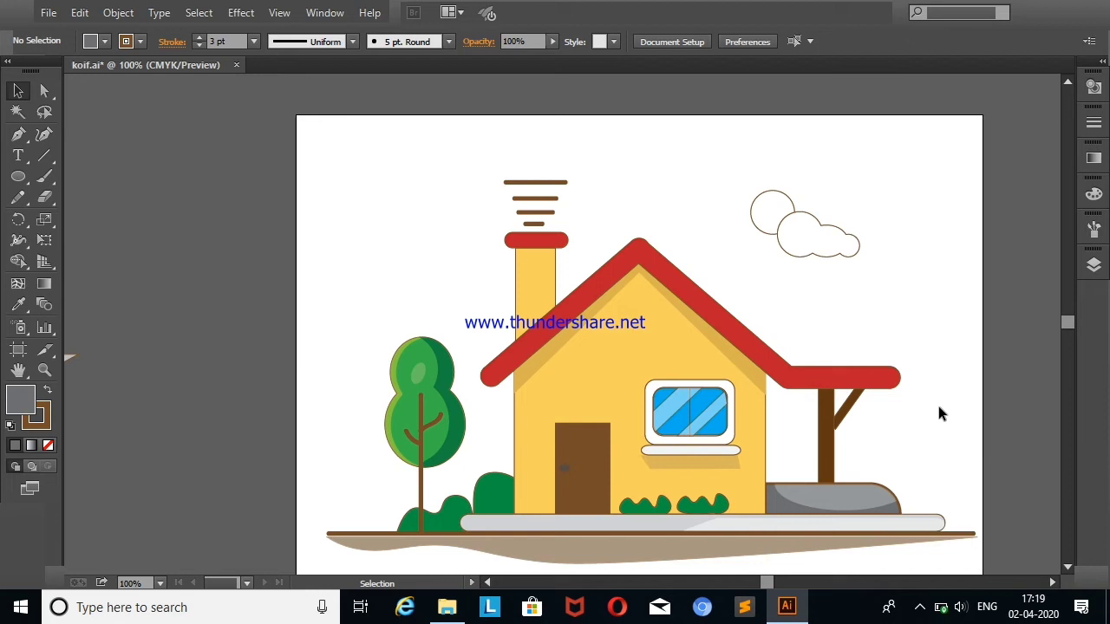
{"action": "left_click_drag", "start_coordinate": [825, 431], "coordinate": [190, 362]}
Make the porch post copy a narrow, strokeless white strip at 28% opacity
{"action": "left_click", "coordinate": [140, 40]}
{"action": "left_click", "coordinate": [12, 70]}
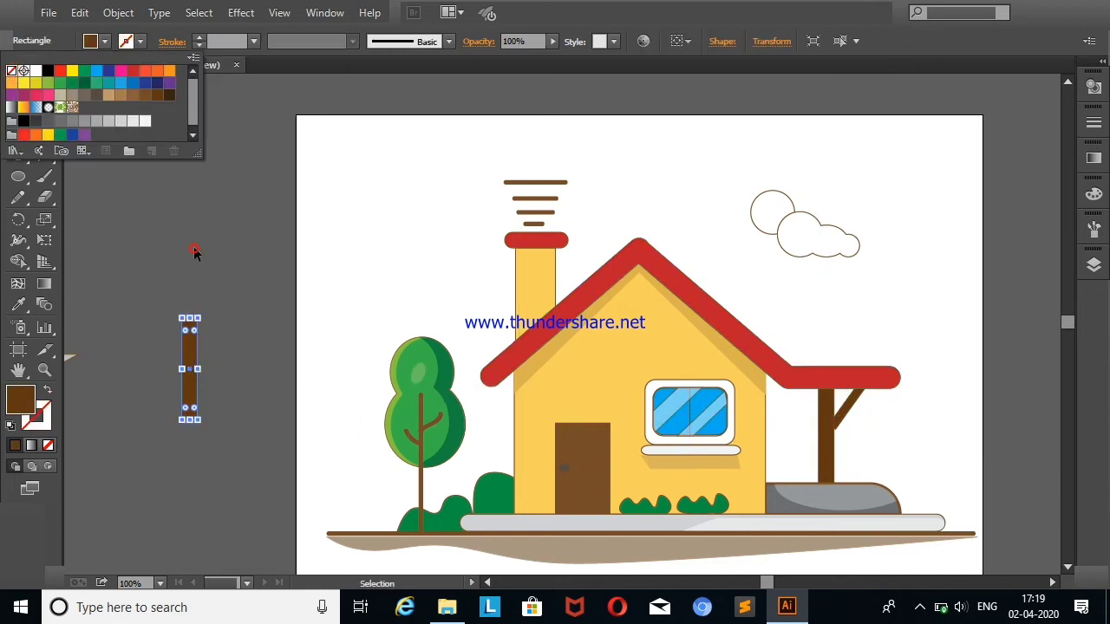
{"action": "left_click", "coordinate": [195, 252]}
{"action": "left_click_drag", "start_coordinate": [198, 370], "coordinate": [189, 370]}
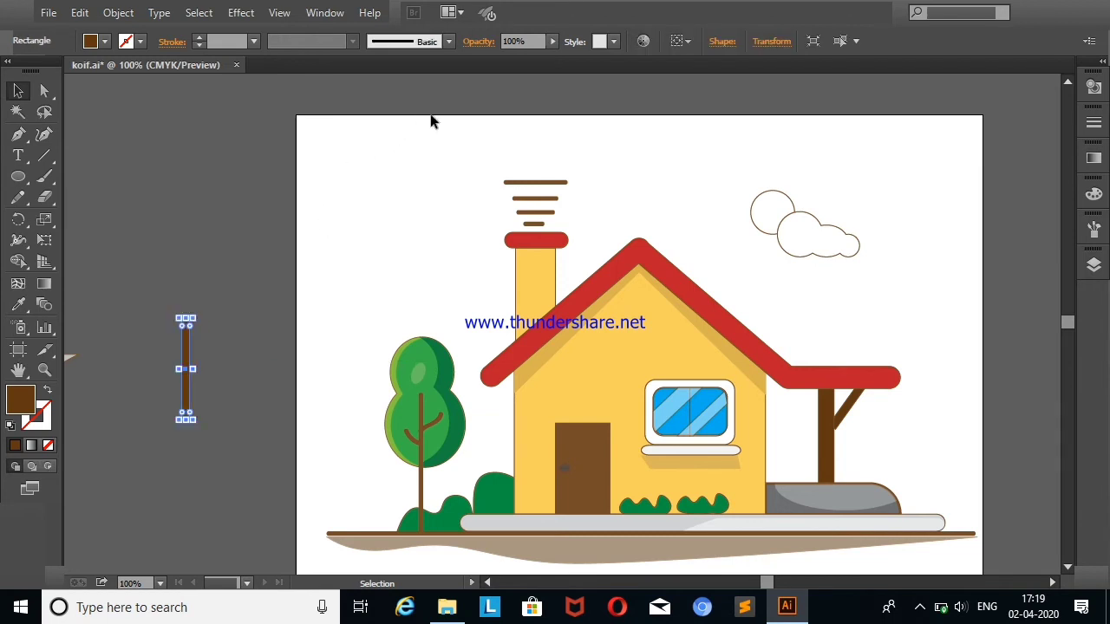
{"action": "left_click", "coordinate": [552, 41]}
{"action": "left_click_drag", "start_coordinate": [555, 57], "coordinate": [499, 57]}
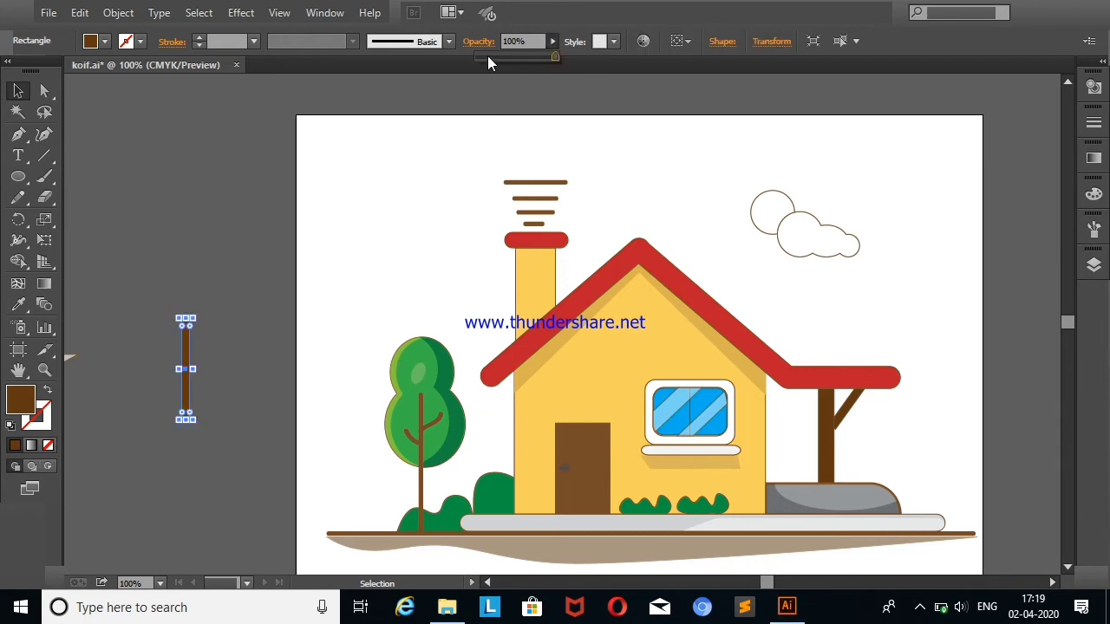
{"action": "left_click", "coordinate": [104, 41]}
{"action": "left_click", "coordinate": [36, 70]}
Place the white strip on the porch post and lower its opacity to 13%
{"action": "left_click", "coordinate": [223, 232]}
{"action": "left_click_drag", "start_coordinate": [187, 375], "coordinate": [819, 440]}
{"action": "left_click", "coordinate": [882, 347]}
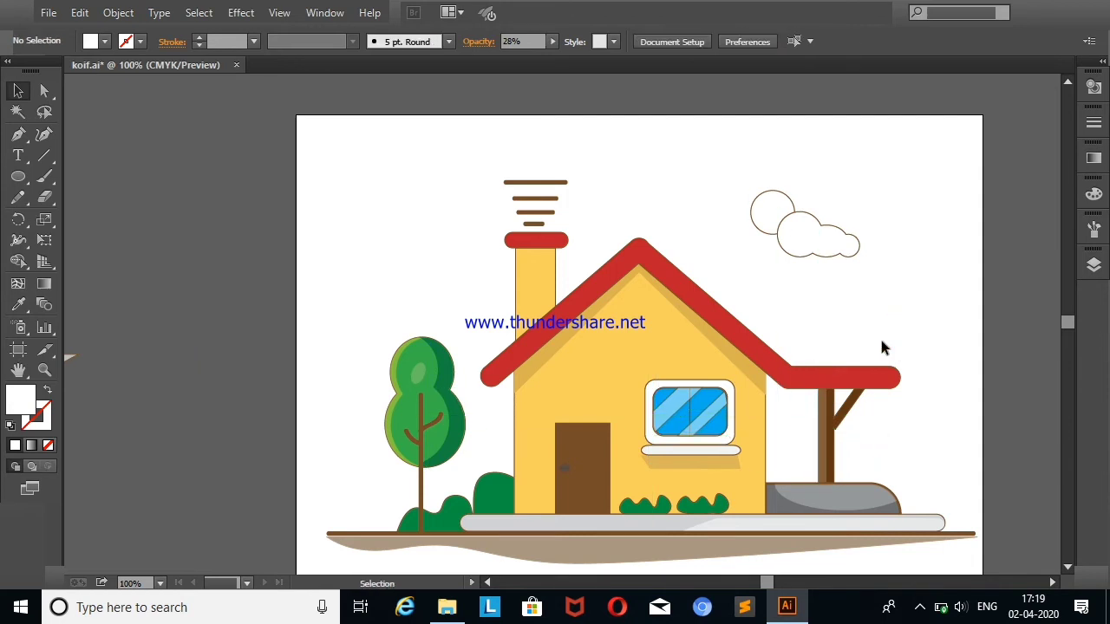
{"action": "left_click", "coordinate": [826, 444]}
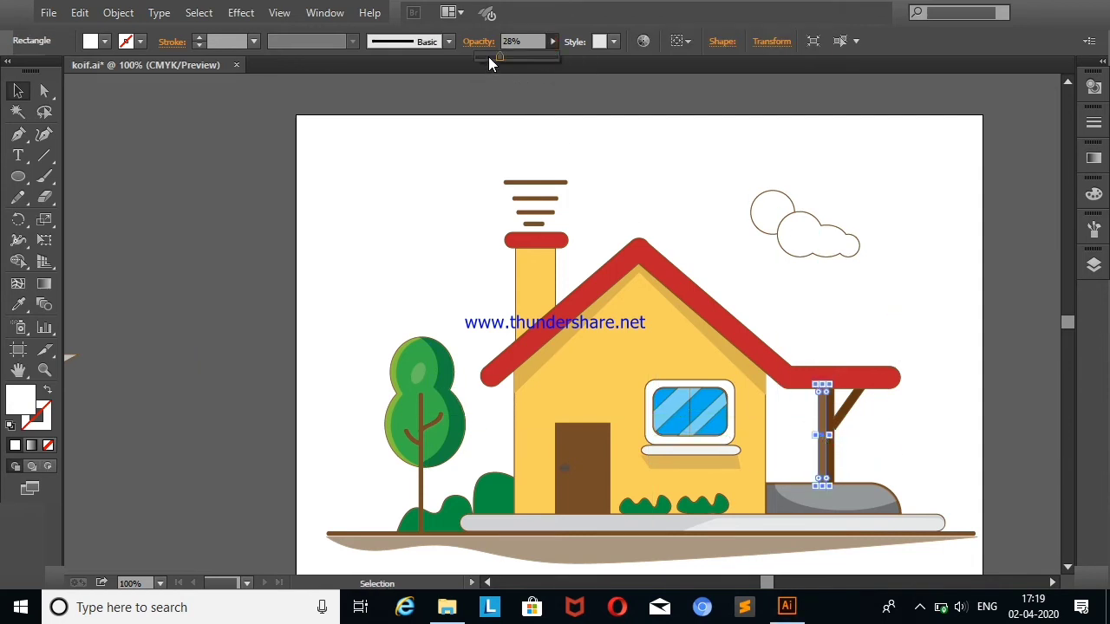
{"action": "left_click", "coordinate": [587, 111]}
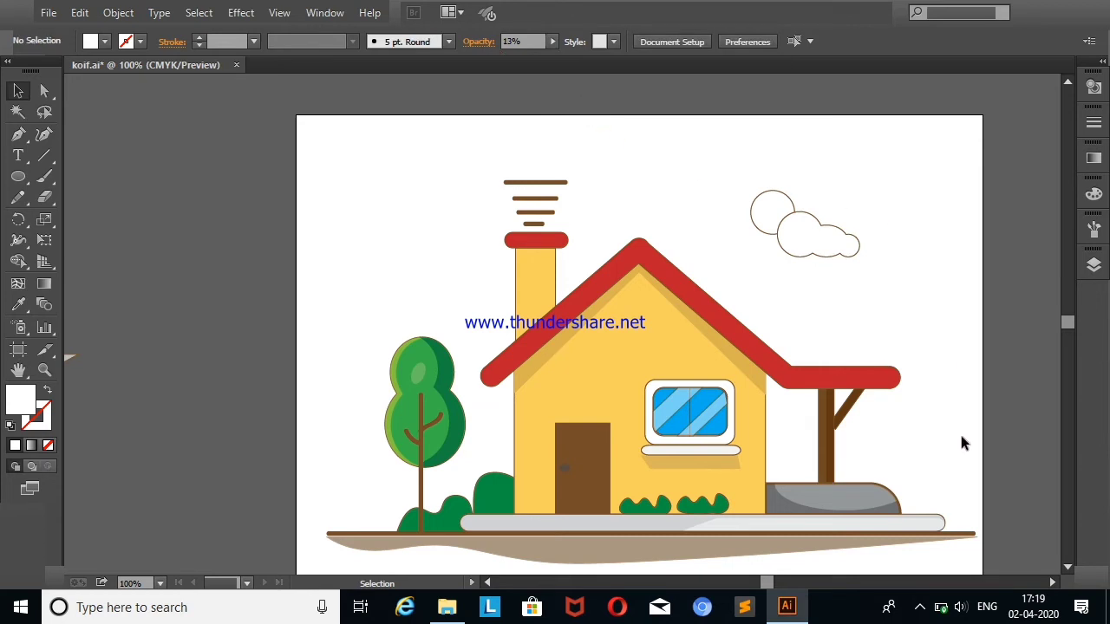
Copy the brace, give it the faint white style with the Eyedropper, and align it on the brace
{"action": "left_click", "coordinate": [851, 412]}
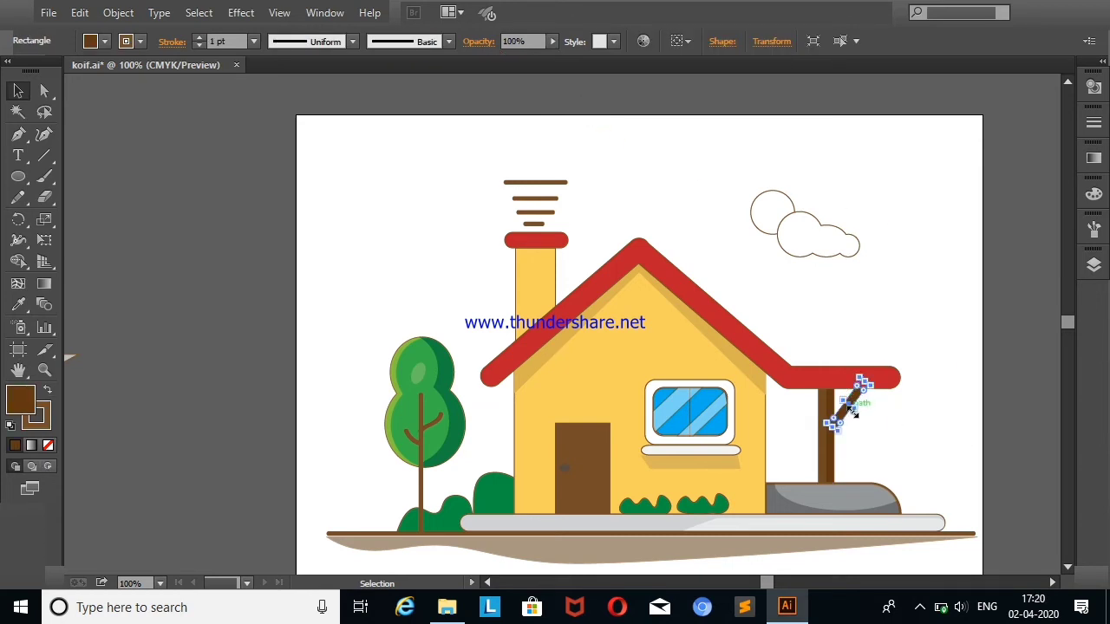
{"action": "left_click_drag", "start_coordinate": [846, 418], "coordinate": [287, 323]}
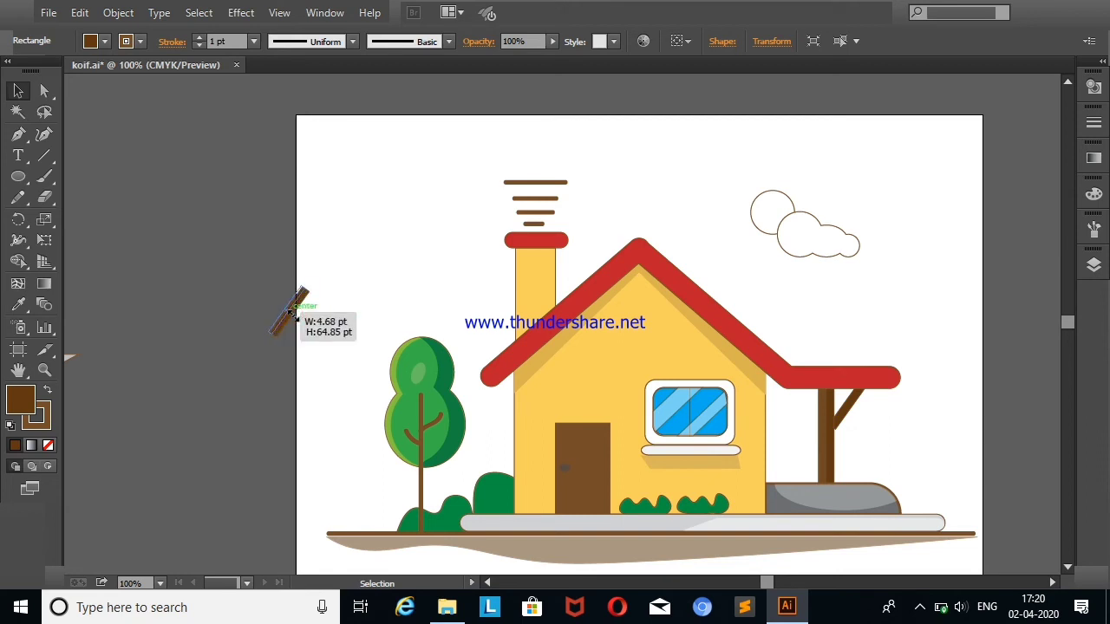
{"action": "left_click", "coordinate": [19, 303]}
{"action": "left_click", "coordinate": [831, 428]}
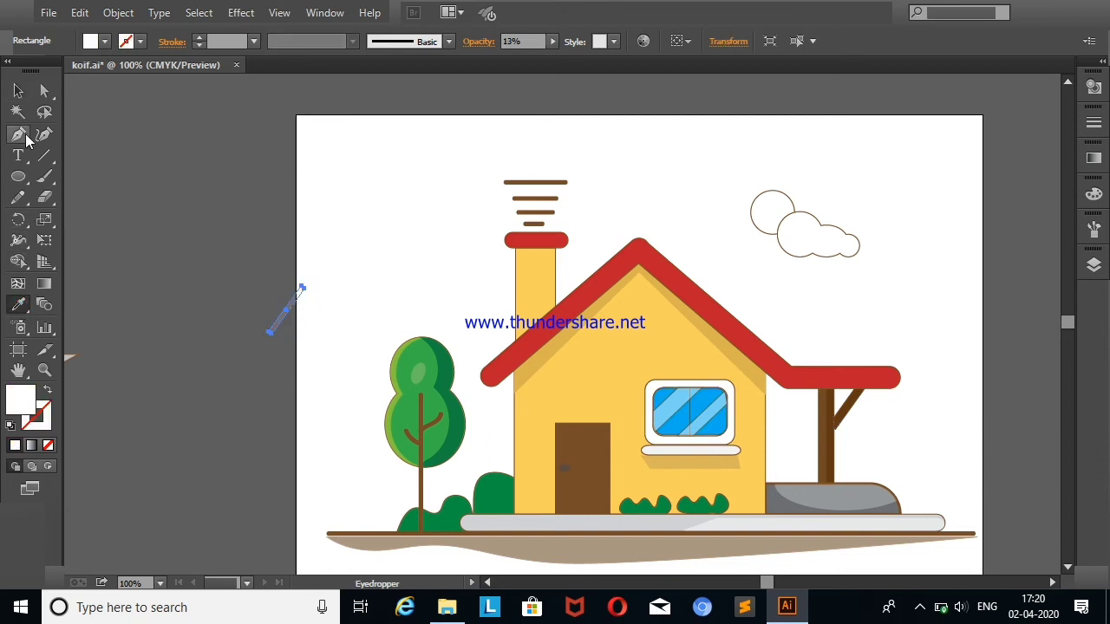
{"action": "left_click", "coordinate": [18, 90]}
{"action": "left_click", "coordinate": [148, 211]}
{"action": "mouse_move", "coordinate": [285, 317]}
{"action": "left_mouse_down"}
{"action": "mouse_move", "coordinate": [744, 416]}
{"action": "mouse_move", "coordinate": [851, 420]}
{"action": "left_mouse_up"}
{"action": "left_click", "coordinate": [925, 300]}
{"action": "left_click", "coordinate": [842, 409]}
{"action": "left_click", "coordinate": [895, 315]}
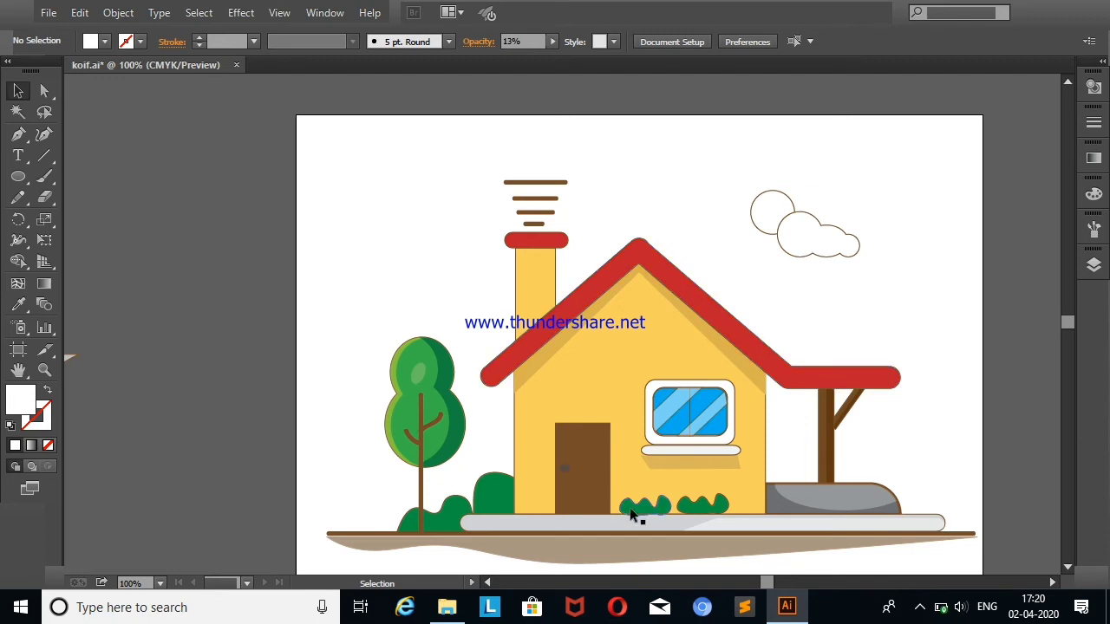
Hide the house wall and round the brown door's top corners with corner widgets
{"action": "left_click", "coordinate": [569, 437]}
{"action": "left_click", "coordinate": [44, 90]}
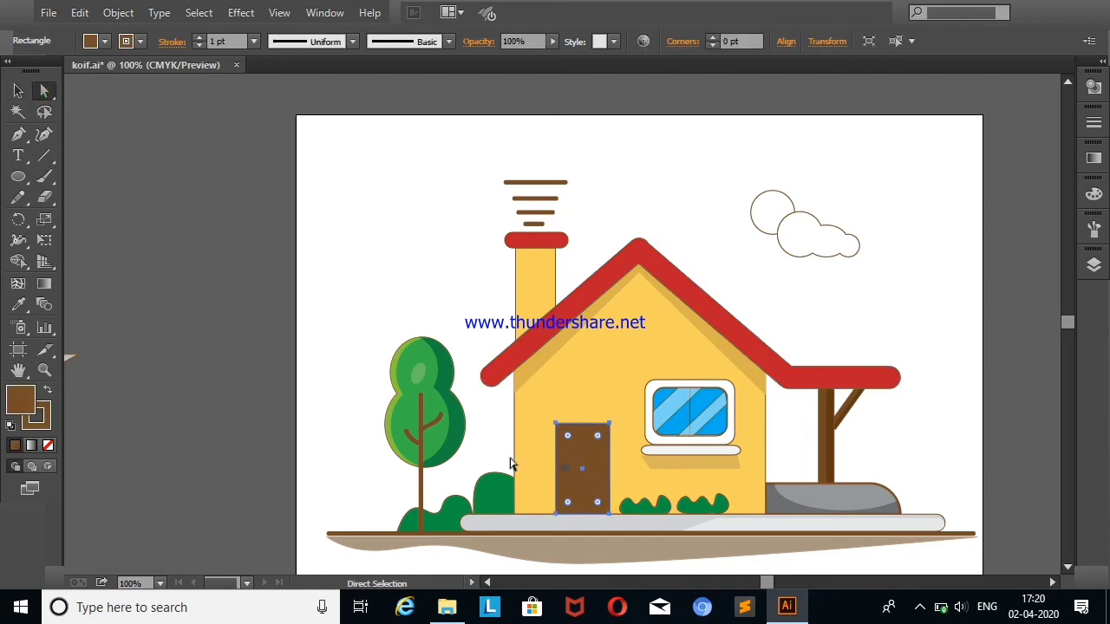
{"action": "left_click", "coordinate": [1095, 267]}
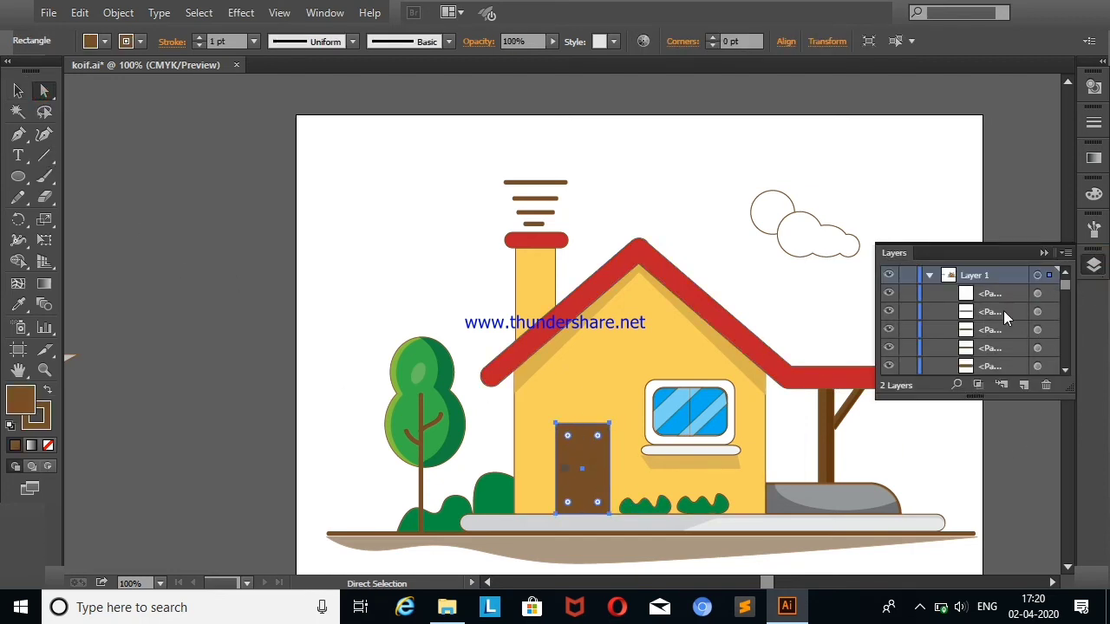
{"action": "left_click", "coordinate": [666, 365]}
{"action": "scroll", "coordinate": [1067, 351], "scroll_direction": "down", "scroll_amount": 2}
{"action": "scroll", "coordinate": [1067, 355], "scroll_direction": "down", "scroll_amount": 2}
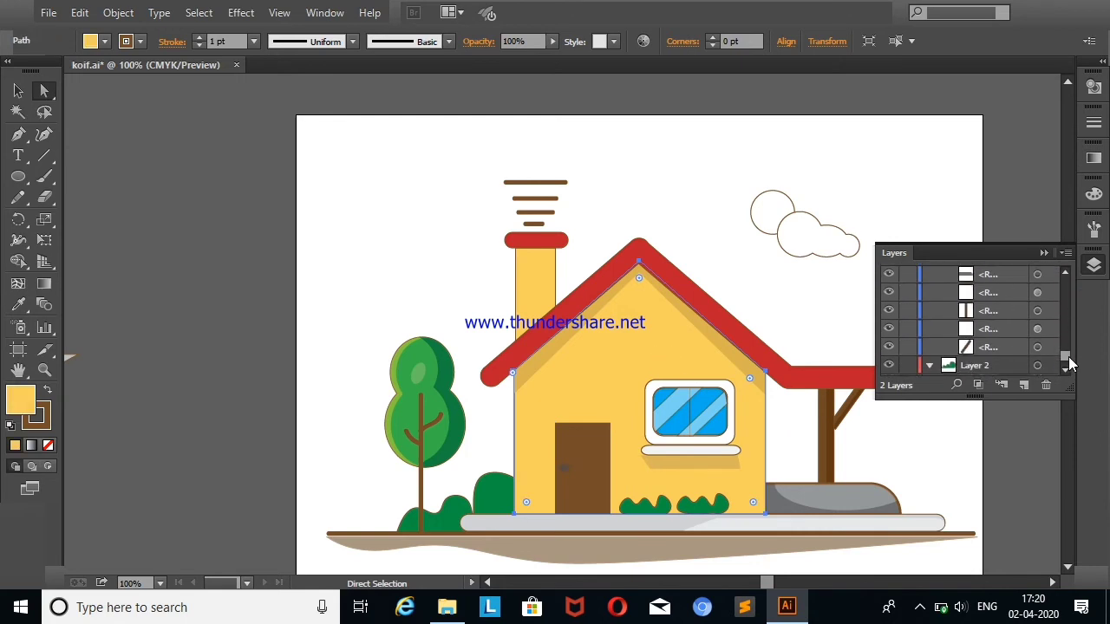
{"action": "scroll", "coordinate": [1049, 351], "scroll_direction": "down", "scroll_amount": 2}
{"action": "left_click", "coordinate": [889, 328]}
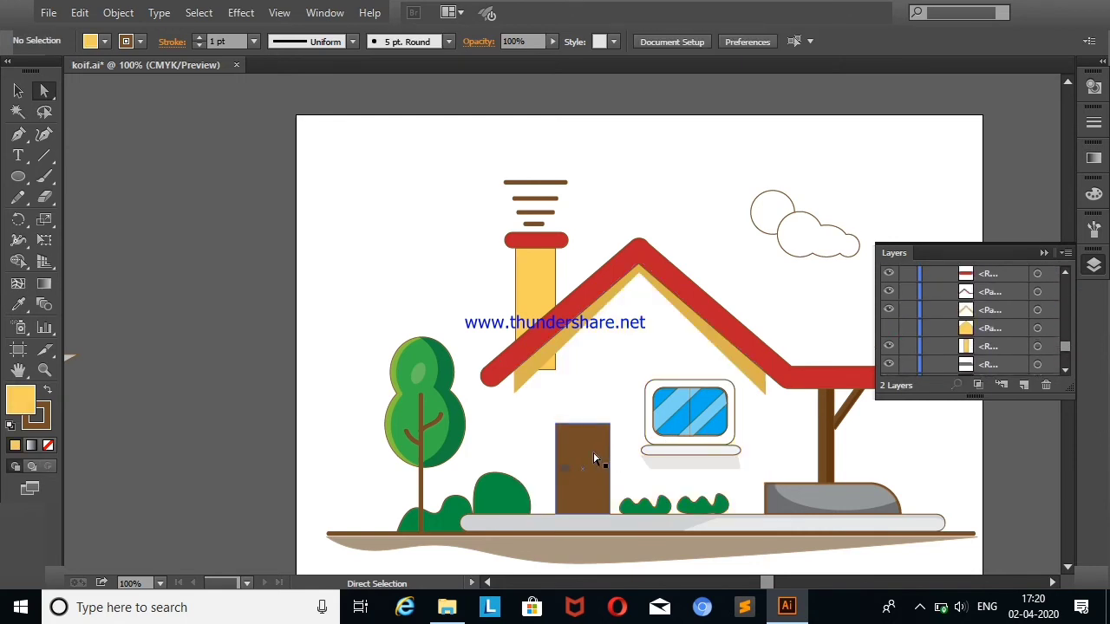
{"action": "mouse_move", "coordinate": [574, 439]}
{"action": "left_mouse_down"}
{"action": "mouse_move", "coordinate": [599, 457]}
{"action": "mouse_move", "coordinate": [606, 440]}
{"action": "left_mouse_up"}
Show the wall again and move the door left, off the artboard
{"action": "left_click", "coordinate": [888, 330]}
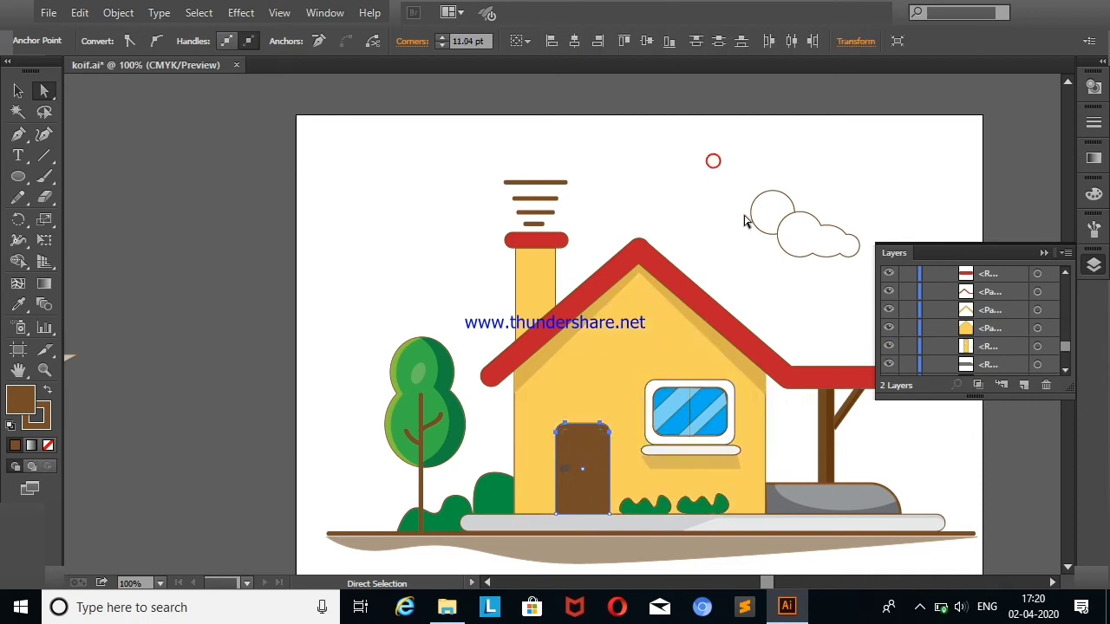
{"action": "left_click", "coordinate": [744, 220]}
{"action": "left_click", "coordinate": [1045, 253]}
{"action": "left_click_drag", "start_coordinate": [602, 489], "coordinate": [170, 423]}
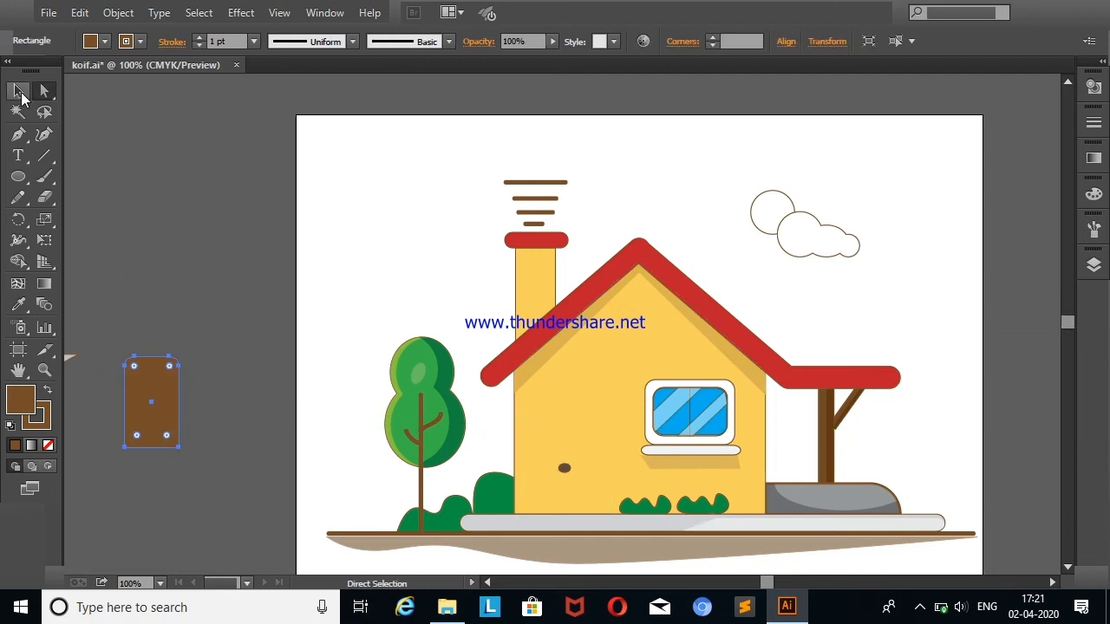
Try narrowing the brown door rectangle, then cancel the change
{"action": "left_click", "coordinate": [19, 91]}
{"action": "left_click_drag", "start_coordinate": [180, 402], "coordinate": [144, 402]}
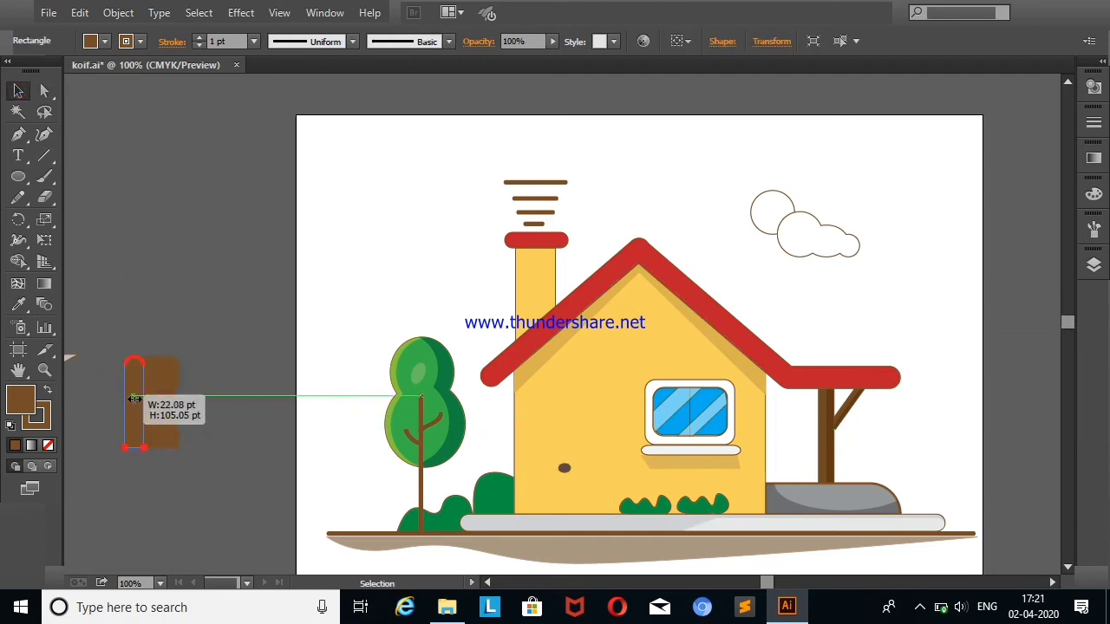
{"action": "left_click", "coordinate": [192, 296]}
{"action": "left_click", "coordinate": [134, 404]}
{"action": "mouse_move", "coordinate": [144, 402]}
{"action": "left_mouse_down"}
{"action": "mouse_move", "coordinate": [136, 373]}
{"action": "mouse_move", "coordinate": [161, 394]}
{"action": "mouse_move", "coordinate": [158, 384]}
{"action": "mouse_move", "coordinate": [182, 389]}
{"action": "left_mouse_up"}
{"action": "right_click", "coordinate": [227, 311]}
{"action": "key", "text": "Escape"}
Try tilting and deleting the rectangle, undoing both changes
{"action": "left_click", "coordinate": [115, 356]}
{"action": "left_click", "coordinate": [130, 347]}
{"action": "left_click", "coordinate": [161, 416]}
{"action": "right_click", "coordinate": [191, 293]}
{"action": "left_click", "coordinate": [247, 296]}
{"action": "right_click", "coordinate": [217, 344]}
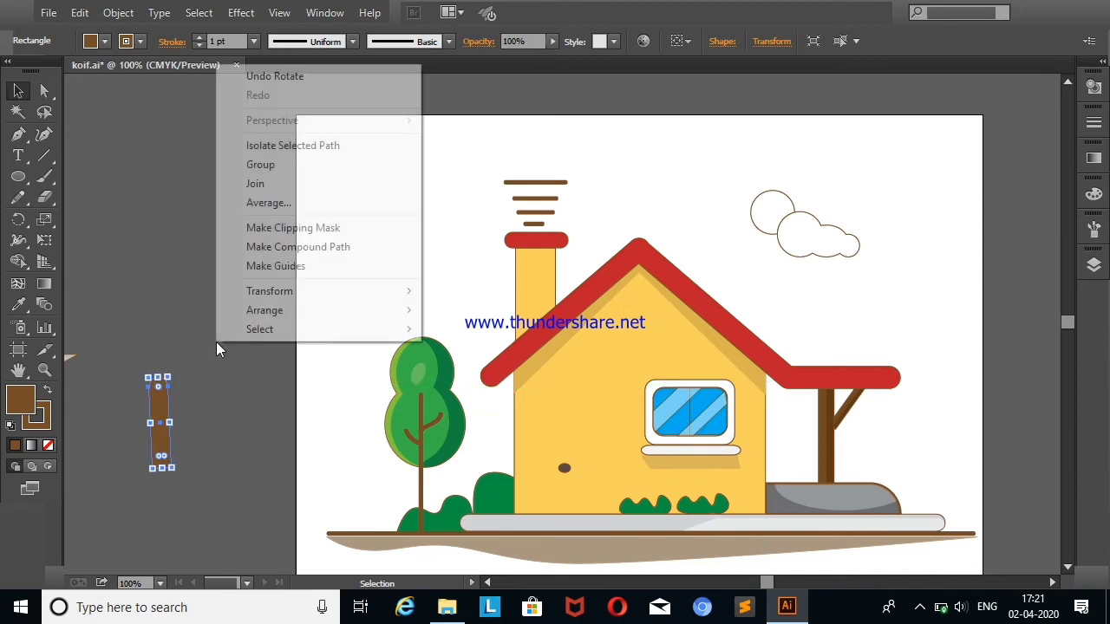
{"action": "left_click", "coordinate": [350, 79]}
{"action": "key", "text": "Delete"}
{"action": "right_click", "coordinate": [146, 239]}
{"action": "left_click", "coordinate": [193, 247]}
{"action": "left_click", "coordinate": [180, 378]}
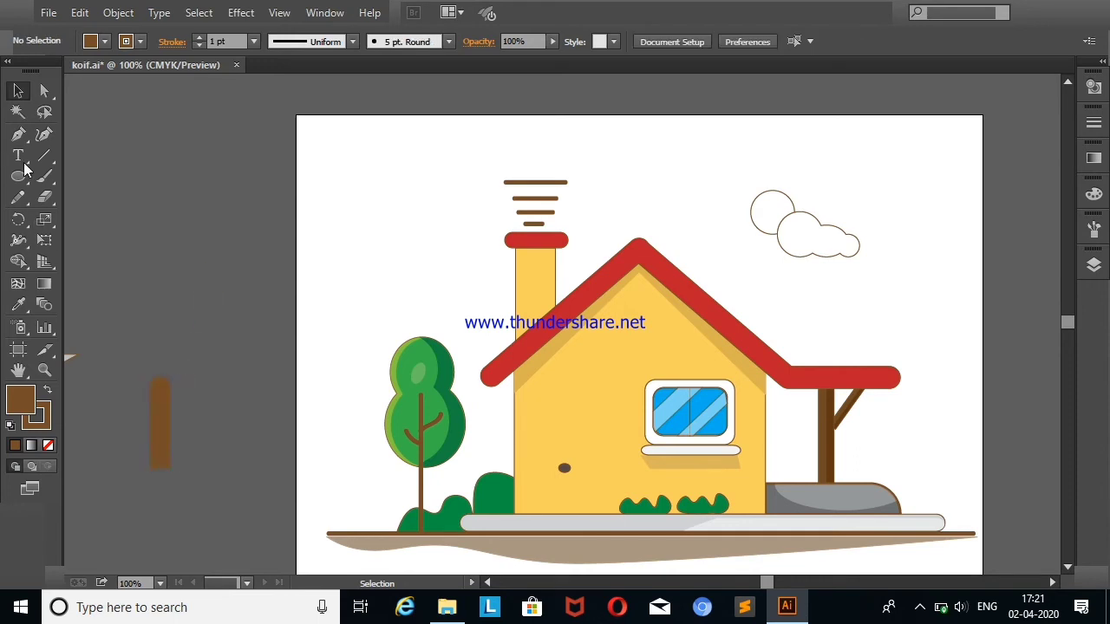
Build a sliver from an offset copy with Shape Builder, fade it to 30% and move it onto the house
{"action": "left_click_drag", "start_coordinate": [157, 416], "coordinate": [166, 417]}
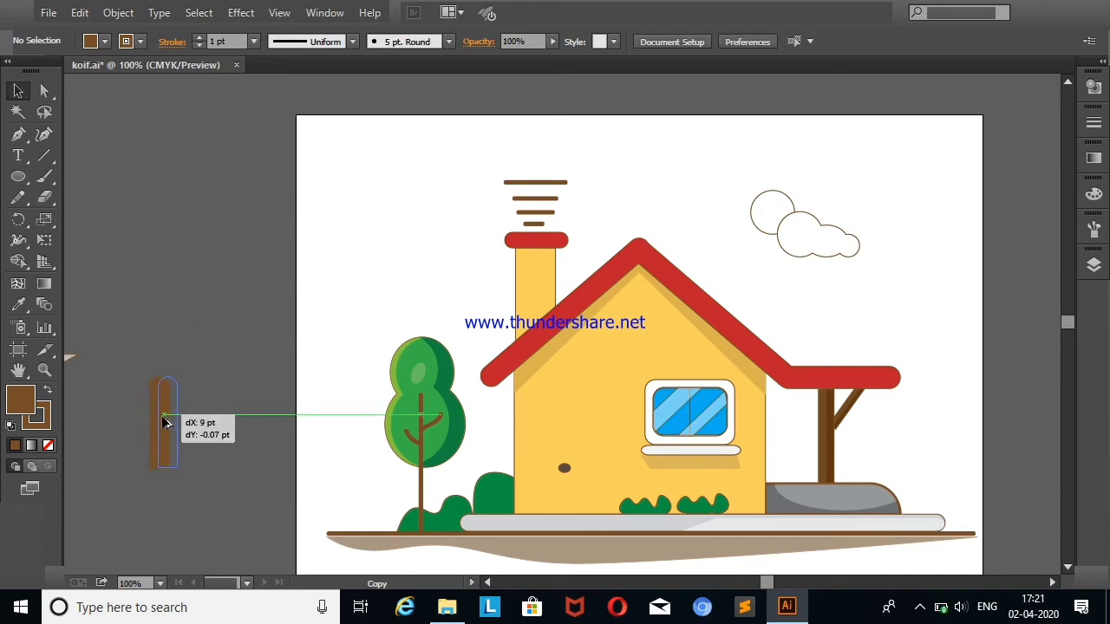
{"action": "left_click_drag", "start_coordinate": [168, 422], "coordinate": [172, 400]}
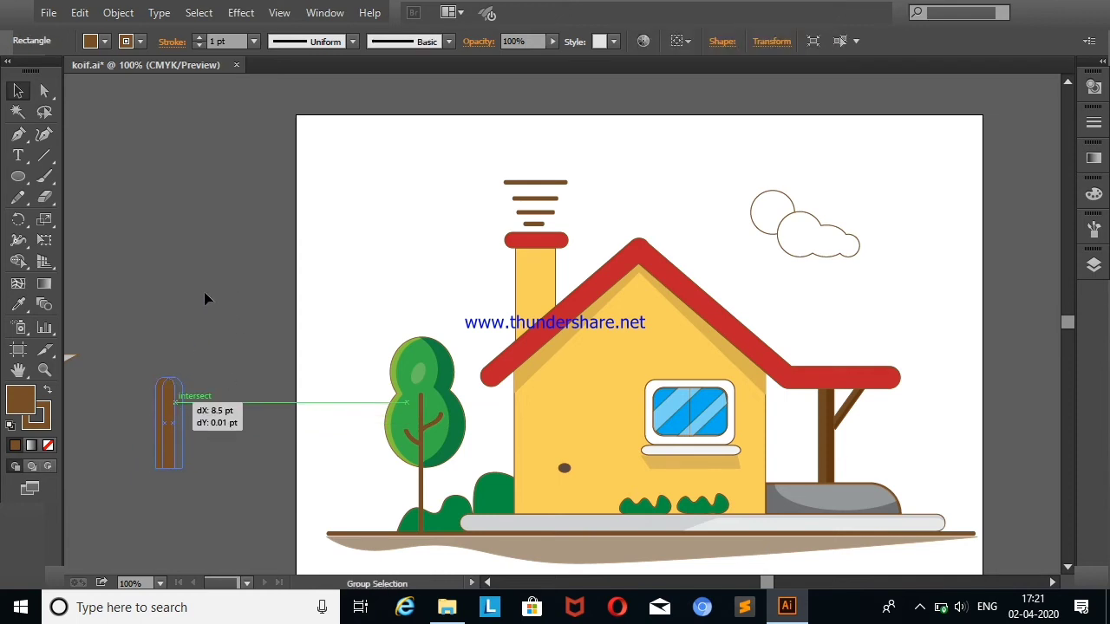
{"action": "left_click", "coordinate": [204, 291]}
{"action": "left_click", "coordinate": [18, 261]}
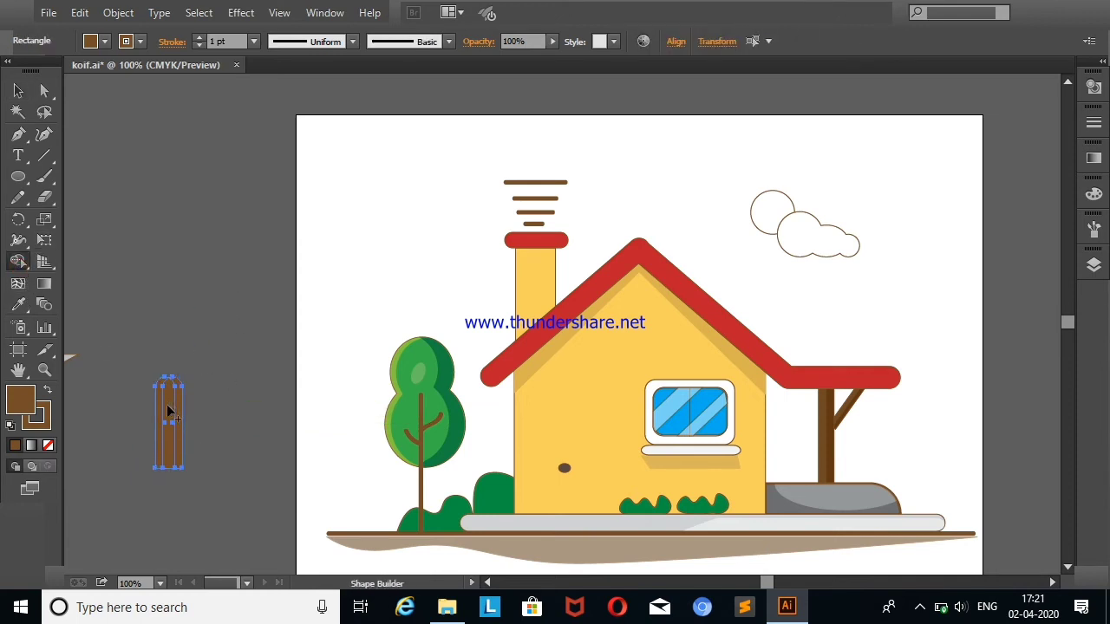
{"action": "left_click", "coordinate": [178, 416], "text": "alt"}
{"action": "left_click", "coordinate": [18, 90]}
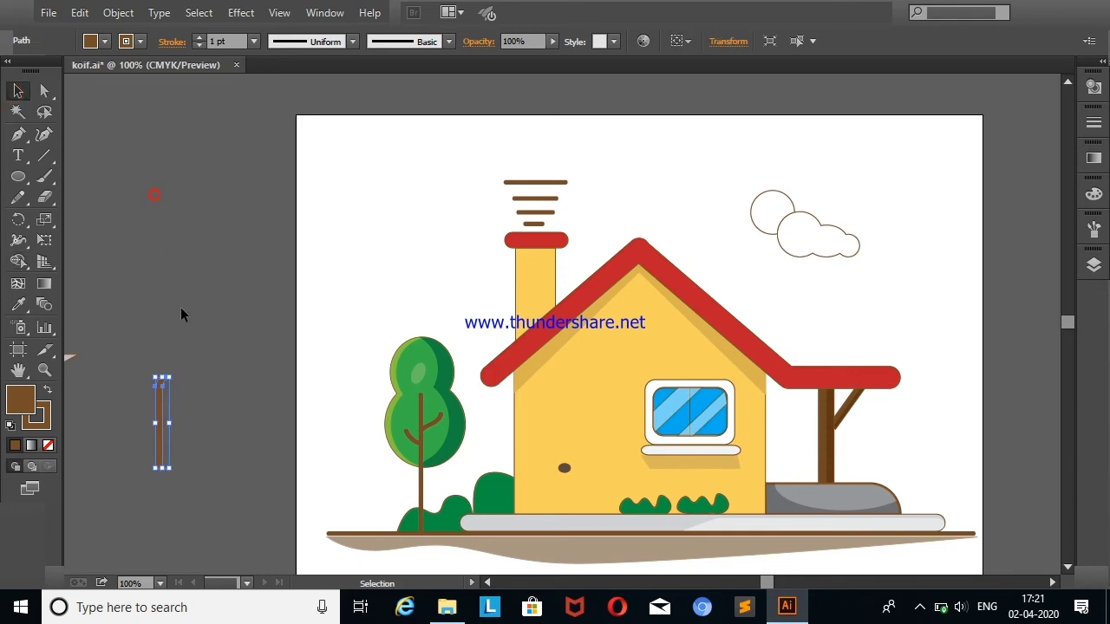
{"action": "key", "text": "ctrl+a"}
{"action": "left_click", "coordinate": [502, 56]}
{"action": "left_click_drag", "start_coordinate": [154, 419], "coordinate": [522, 451]}
Undo repeatedly until the unchanged door is back on the house
{"action": "right_click", "coordinate": [203, 182]}
{"action": "left_click", "coordinate": [251, 194]}
{"action": "right_click", "coordinate": [251, 194]}
{"action": "left_click", "coordinate": [259, 203]}
{"action": "right_click", "coordinate": [246, 182]}
{"action": "left_click", "coordinate": [269, 193]}
{"action": "right_click", "coordinate": [269, 190]}
{"action": "left_click", "coordinate": [276, 194]}
{"action": "right_click", "coordinate": [253, 179]}
{"action": "left_click", "coordinate": [261, 184]}
{"action": "right_click", "coordinate": [240, 178]}
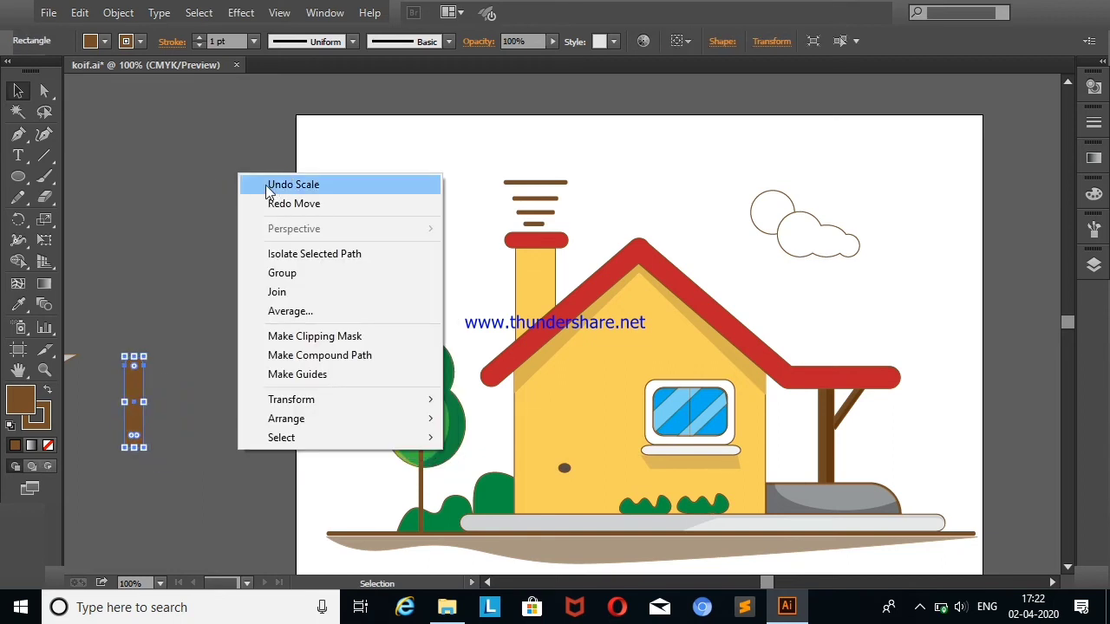
{"action": "left_click", "coordinate": [263, 185]}
{"action": "right_click", "coordinate": [260, 181]}
{"action": "left_click", "coordinate": [266, 183]}
{"action": "right_click", "coordinate": [240, 182]}
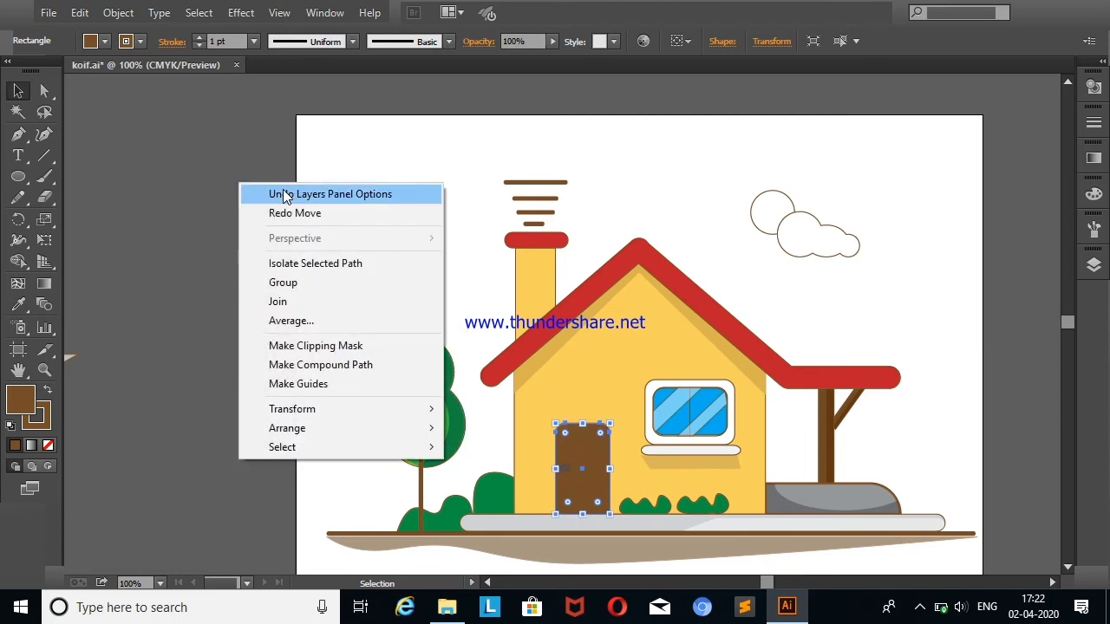
{"action": "left_click", "coordinate": [278, 192]}
Copy the door left of the artboard and Shape-Build a thin left strip from an offset copy
{"action": "mouse_move", "coordinate": [583, 451]}
{"action": "left_mouse_down"}
{"action": "mouse_move", "coordinate": [199, 364]}
{"action": "mouse_move", "coordinate": [198, 379]}
{"action": "left_mouse_up"}
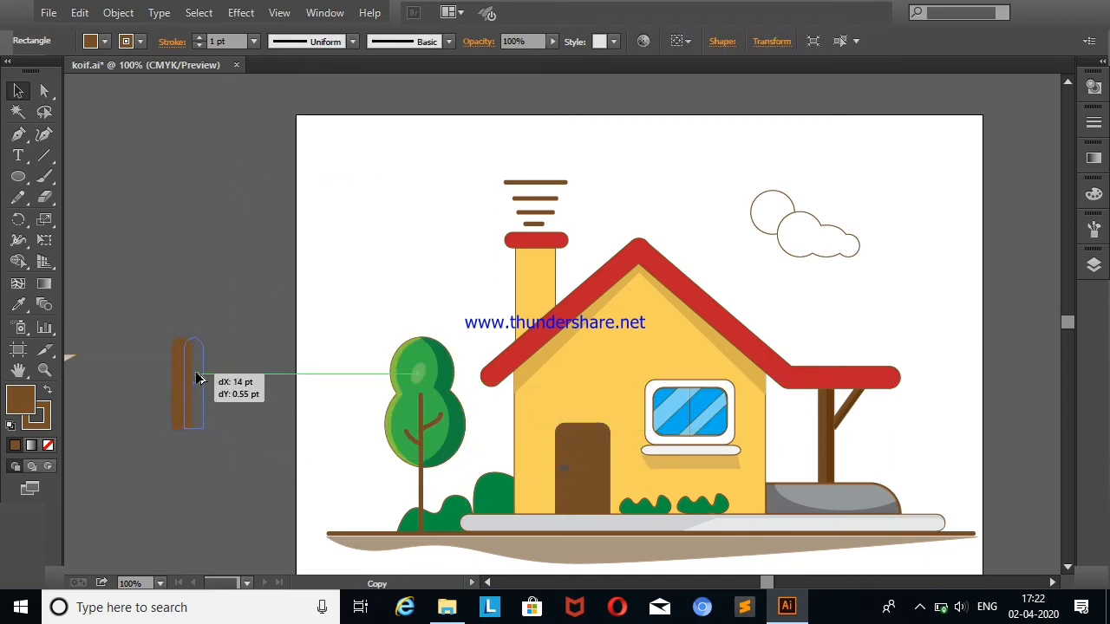
{"action": "left_click_drag", "start_coordinate": [167, 305], "coordinate": [95, 402]}
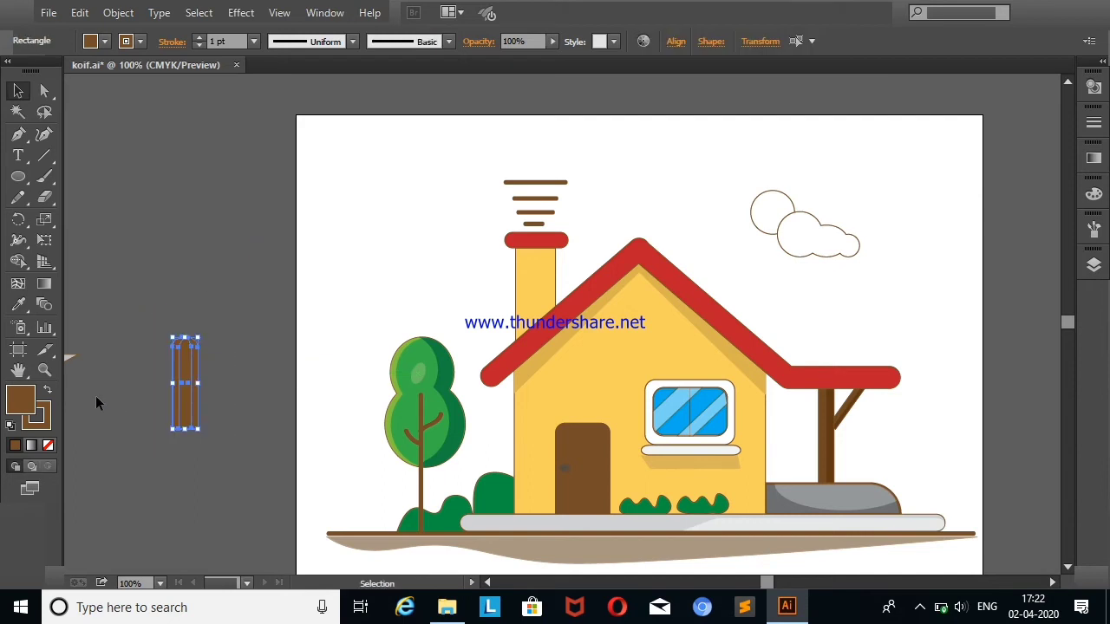
{"action": "left_click", "coordinate": [18, 264]}
{"action": "left_click", "coordinate": [194, 367]}
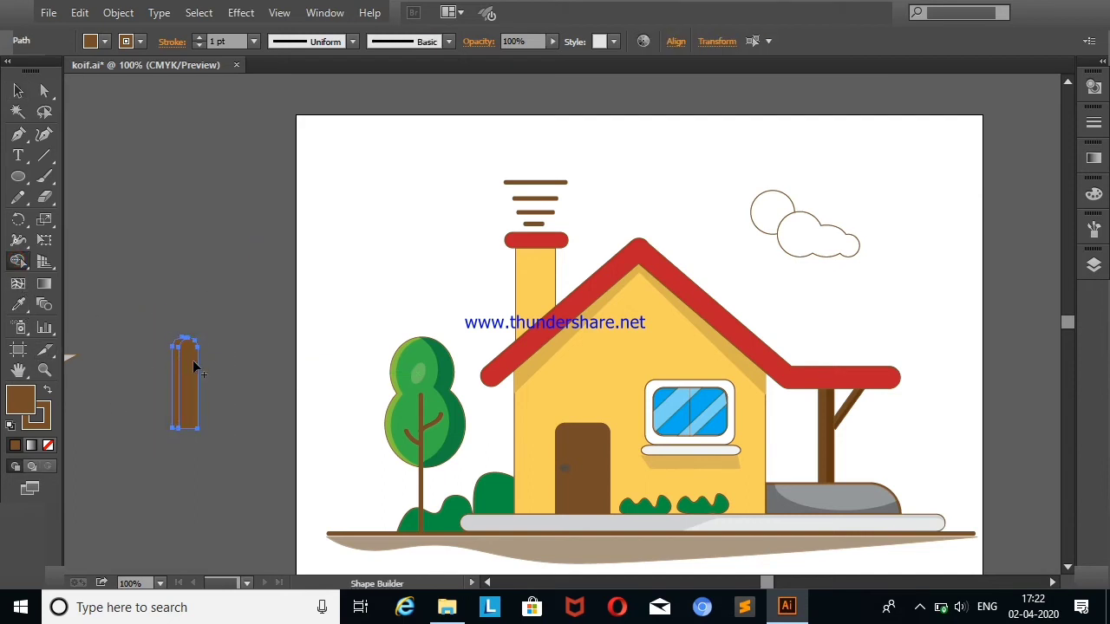
{"action": "key", "text": "v"}
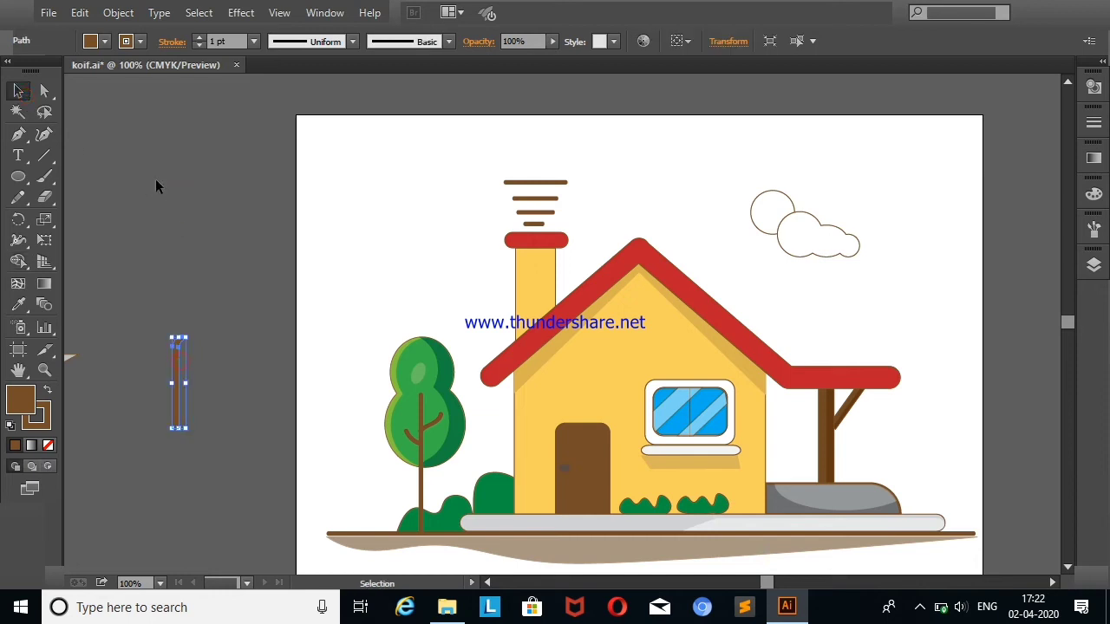
Give the strip a white fill, no stroke and 33% opacity
{"action": "left_click", "coordinate": [103, 42]}
{"action": "left_click", "coordinate": [36, 70]}
{"action": "left_click", "coordinate": [195, 360]}
{"action": "left_click", "coordinate": [178, 382]}
{"action": "left_click", "coordinate": [103, 42]}
{"action": "left_click", "coordinate": [18, 72]}
{"action": "left_click", "coordinate": [191, 355]}
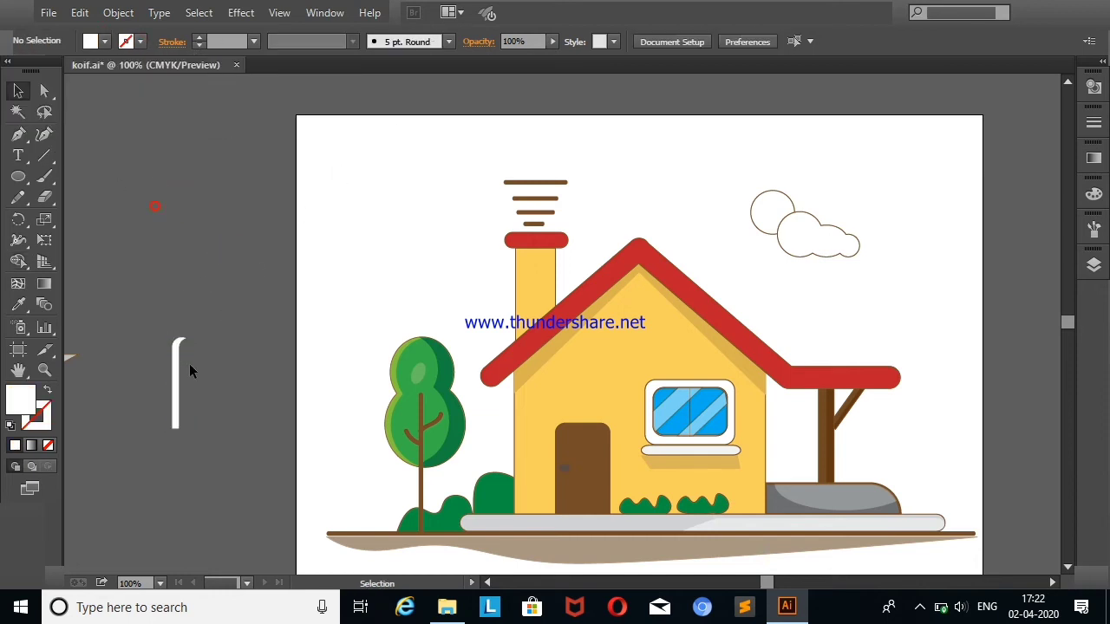
{"action": "left_click_drag", "start_coordinate": [553, 41], "coordinate": [504, 58]}
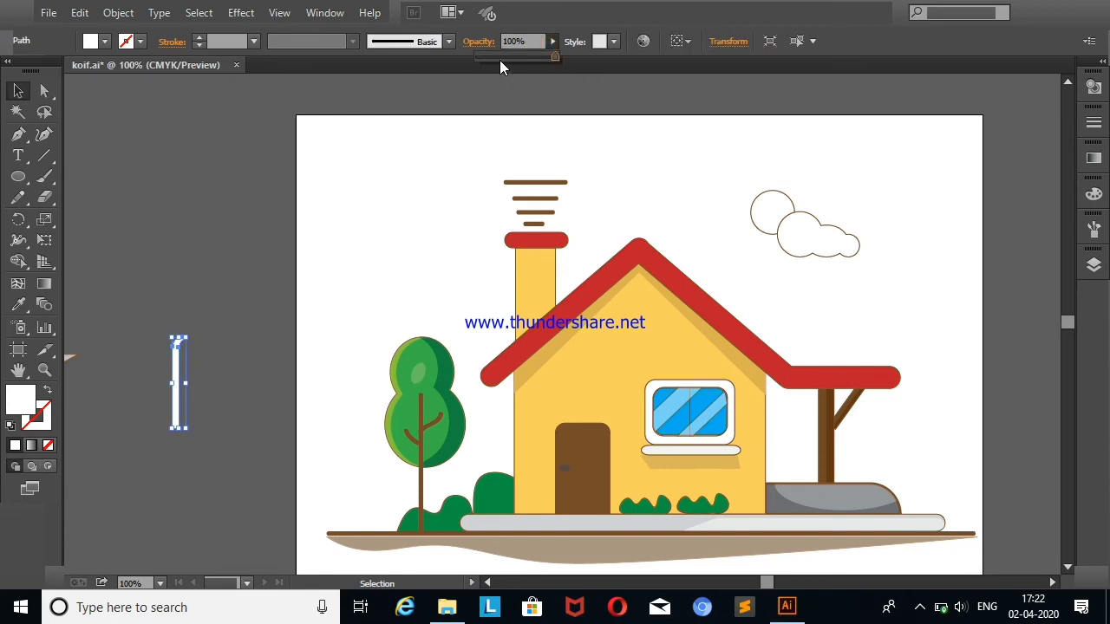
{"action": "left_click", "coordinate": [231, 195]}
Place the faded white strip along the door's left edge
{"action": "left_click_drag", "start_coordinate": [172, 365], "coordinate": [559, 453]}
{"action": "left_click", "coordinate": [567, 456]}
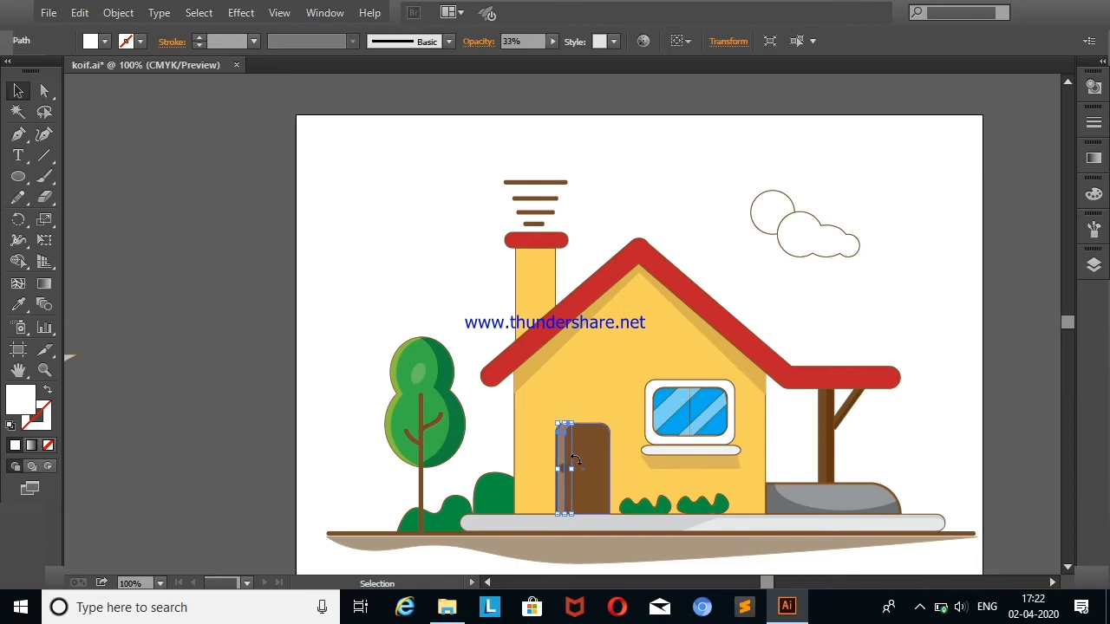
{"action": "left_click", "coordinate": [574, 460]}
{"action": "left_click", "coordinate": [911, 307]}
{"action": "left_click", "coordinate": [563, 447]}
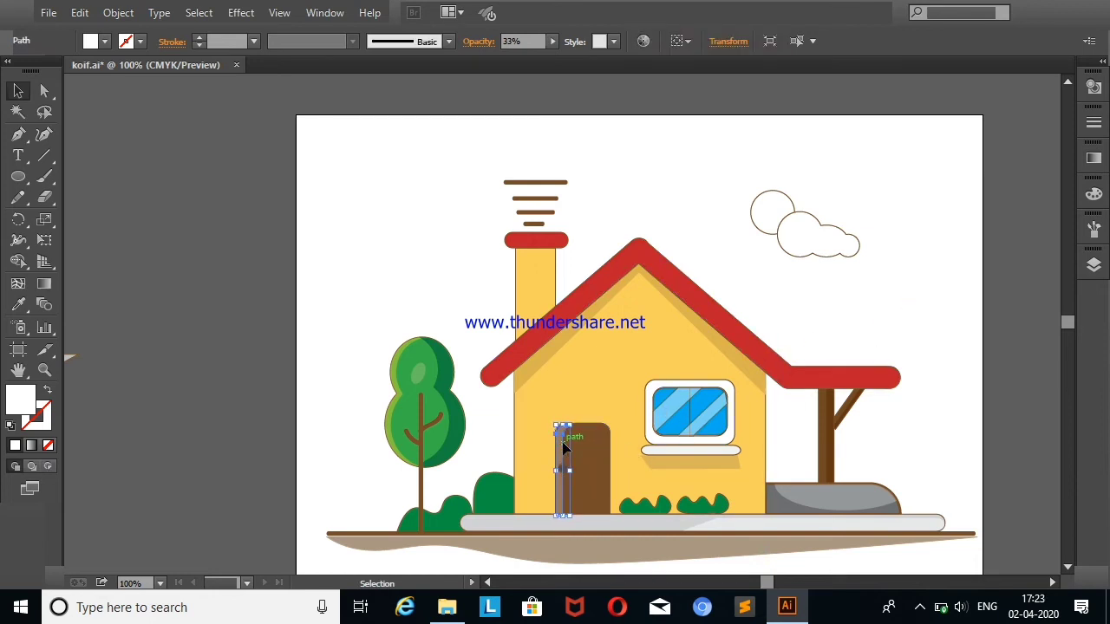
{"action": "left_click", "coordinate": [852, 304]}
{"action": "left_click", "coordinate": [564, 444]}
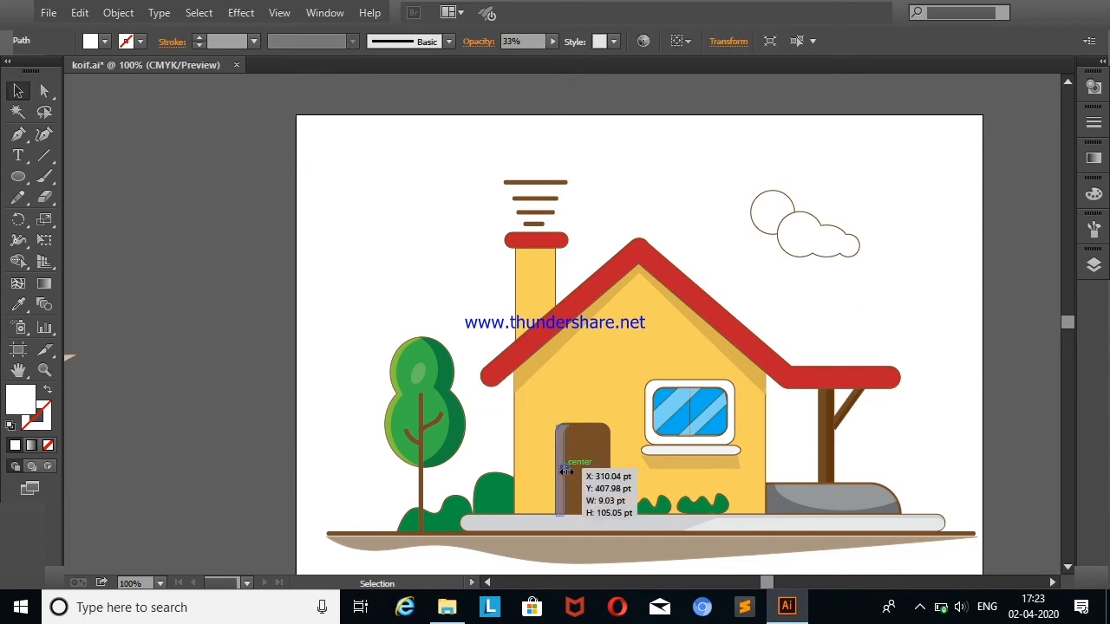
{"action": "left_click", "coordinate": [868, 313]}
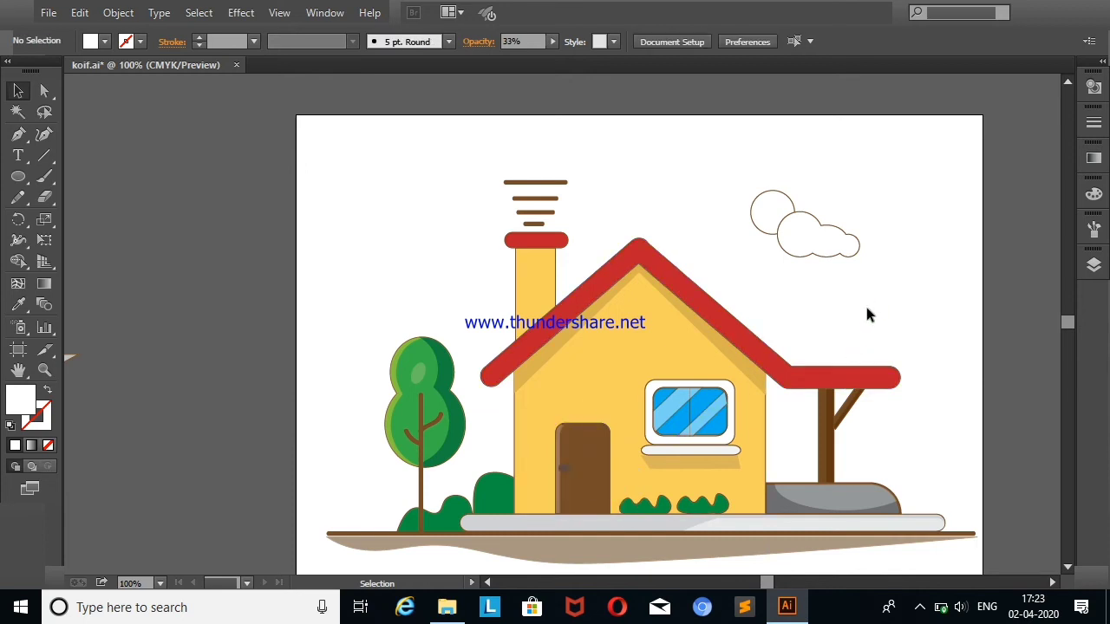
{"action": "left_click", "coordinate": [568, 468]}
{"action": "left_click", "coordinate": [104, 41]}
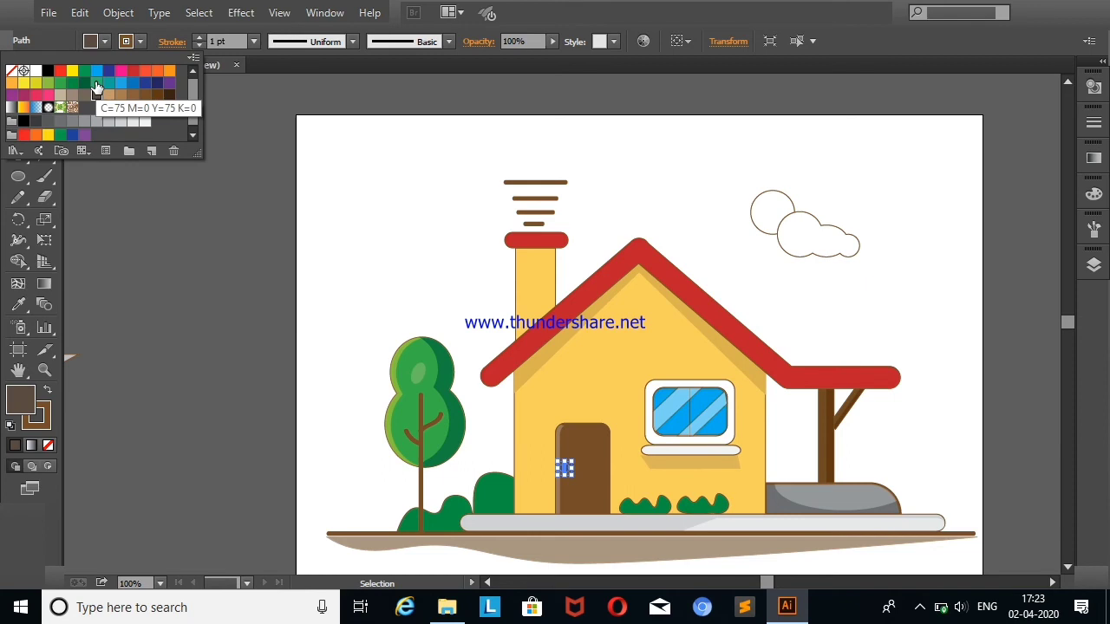
Make the knob dark brown and erase a door copy diagonally, keeping the lower triangle
{"action": "left_click", "coordinate": [169, 94]}
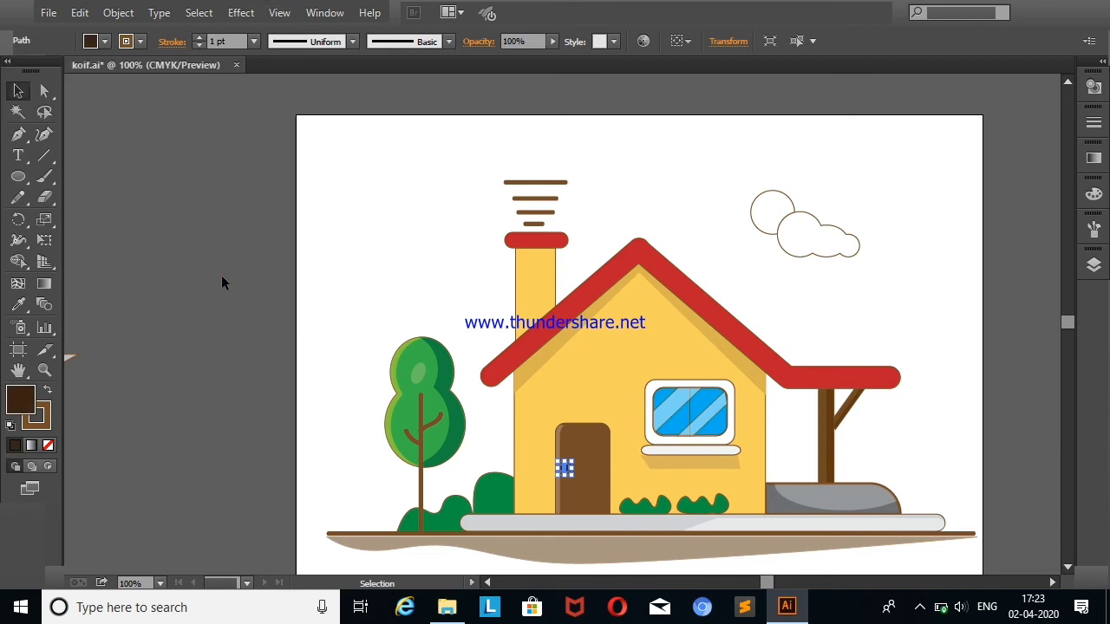
{"action": "left_click", "coordinate": [221, 275]}
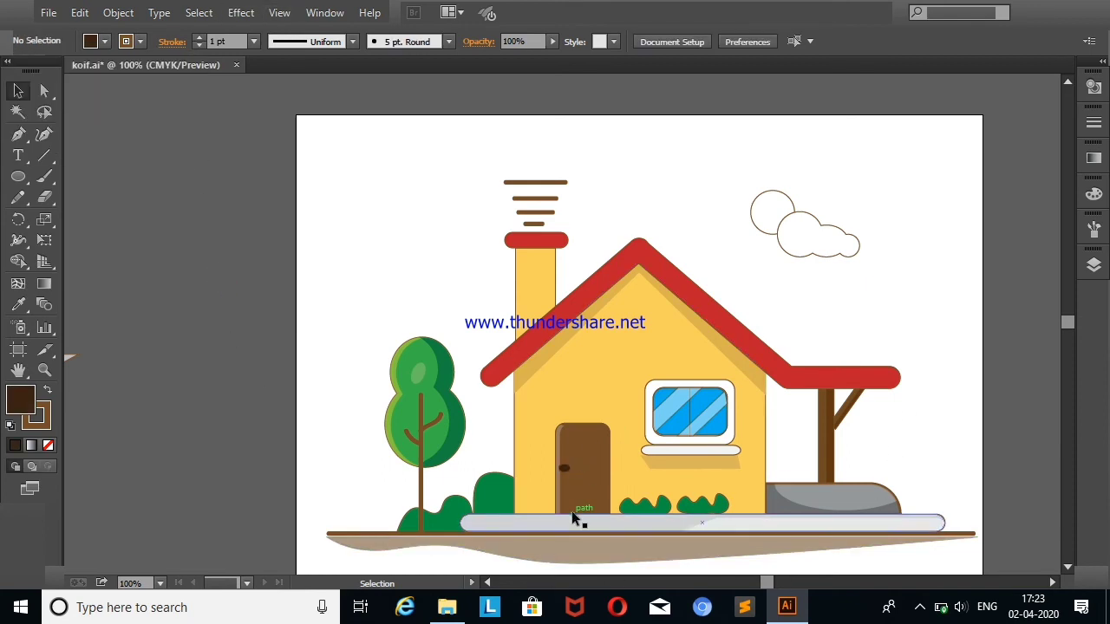
{"action": "mouse_move", "coordinate": [557, 503]}
{"action": "left_mouse_down"}
{"action": "mouse_move", "coordinate": [207, 361]}
{"action": "mouse_move", "coordinate": [280, 291]}
{"action": "left_mouse_up"}
{"action": "key", "text": "shift+e"}
{"action": "key", "text": "v"}
{"action": "left_click", "coordinate": [235, 218]}
{"action": "left_click", "coordinate": [254, 286]}
{"action": "key", "text": "Delete"}
Remove the triangle's outline, darken it to 5E3C21 and place it on the door's lower right
{"action": "left_click", "coordinate": [249, 354]}
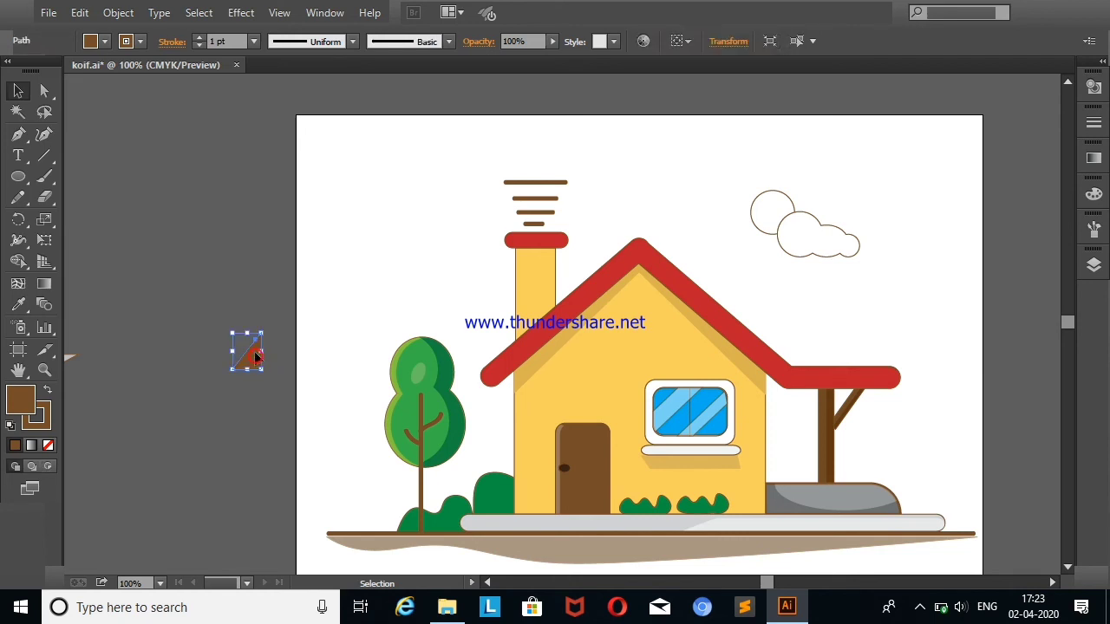
{"action": "left_click", "coordinate": [141, 41]}
{"action": "left_click", "coordinate": [10, 76]}
{"action": "left_click", "coordinate": [241, 349]}
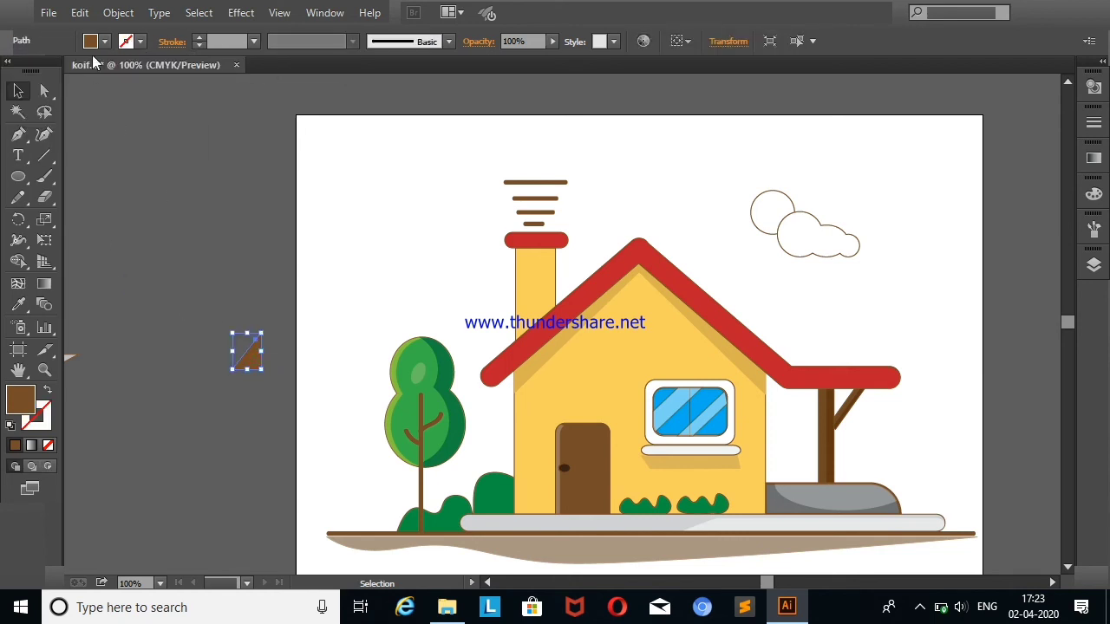
{"action": "double_click", "coordinate": [21, 395]}
{"action": "left_click_drag", "start_coordinate": [468, 307], "coordinate": [468, 320]}
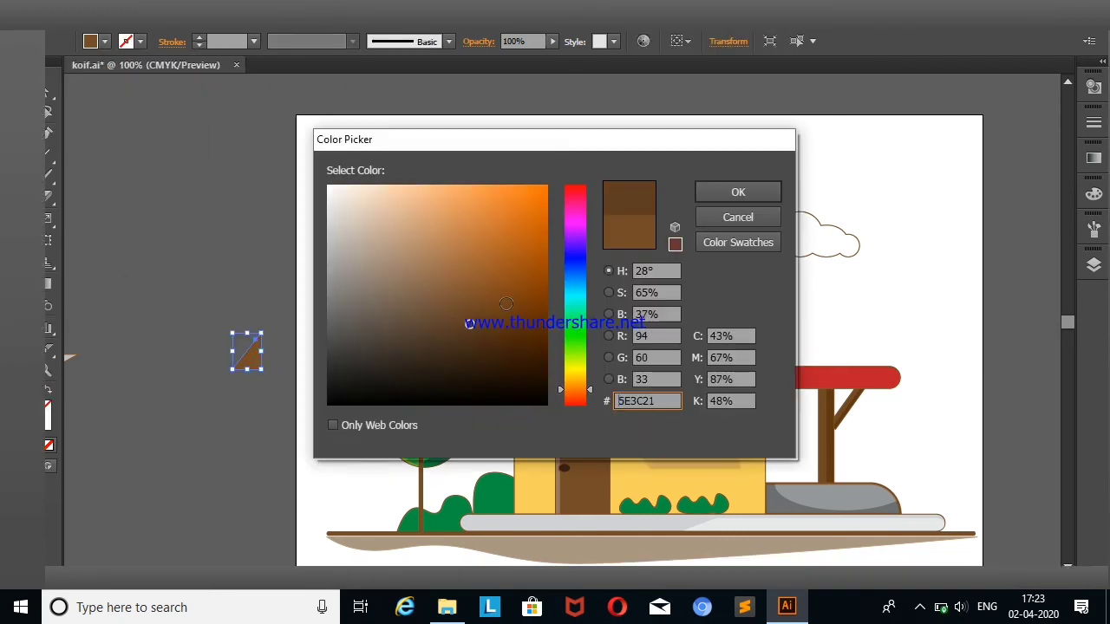
{"action": "key", "text": "Return"}
{"action": "left_click", "coordinate": [344, 297]}
{"action": "left_click_drag", "start_coordinate": [254, 364], "coordinate": [604, 508]}
{"action": "left_click", "coordinate": [137, 280]}
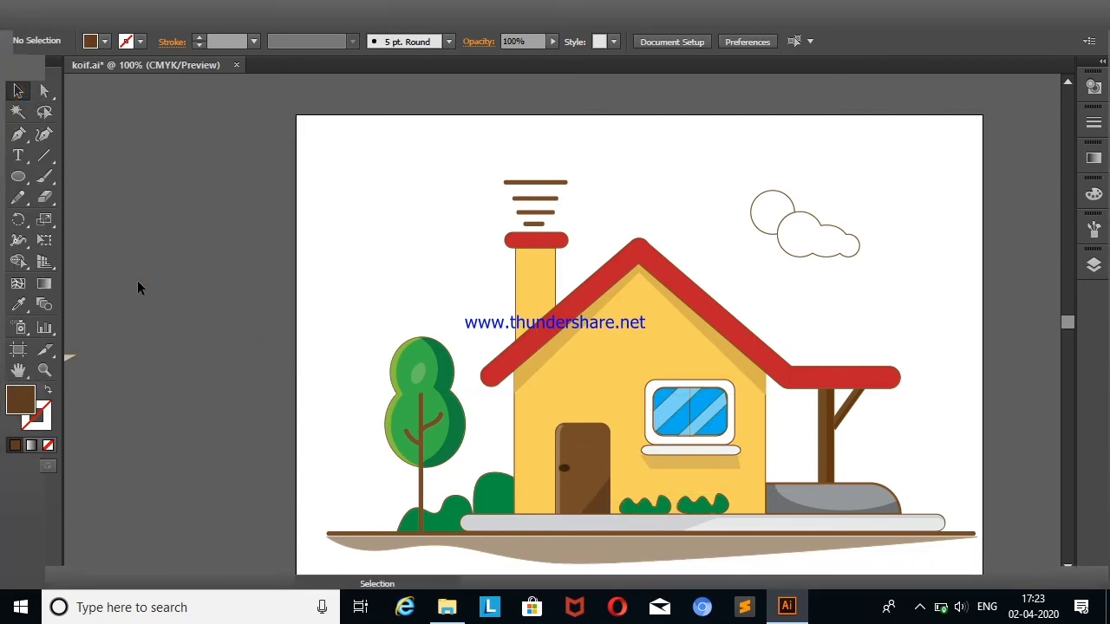
Delete the two green bushes beside the door
{"action": "left_click", "coordinate": [700, 510]}
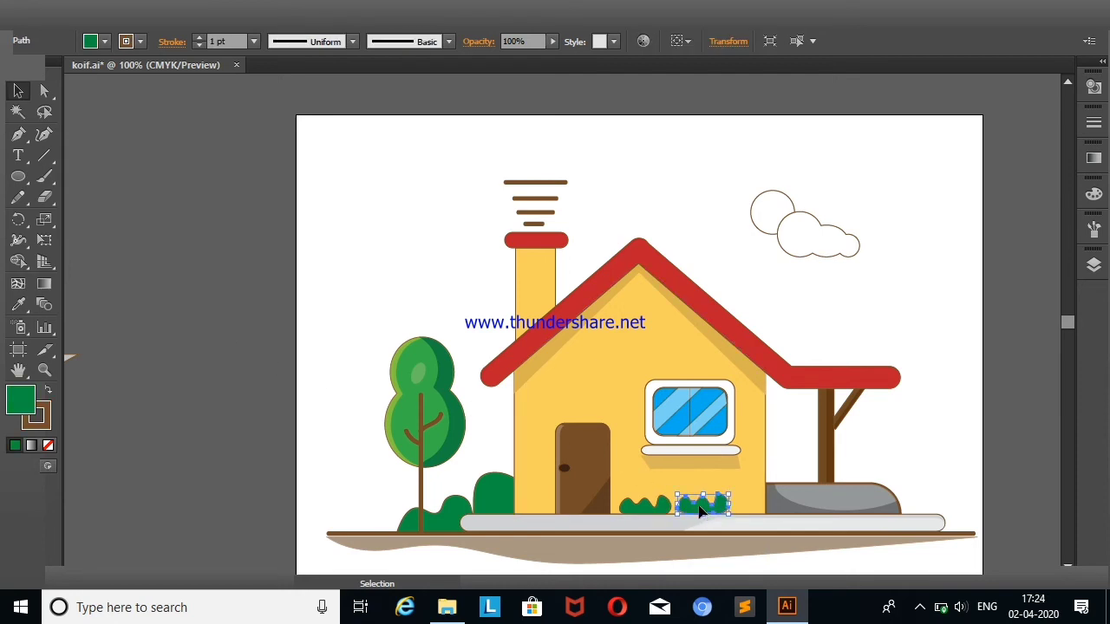
{"action": "key", "text": "Delete"}
{"action": "left_click", "coordinate": [663, 505]}
{"action": "key", "text": "Delete"}
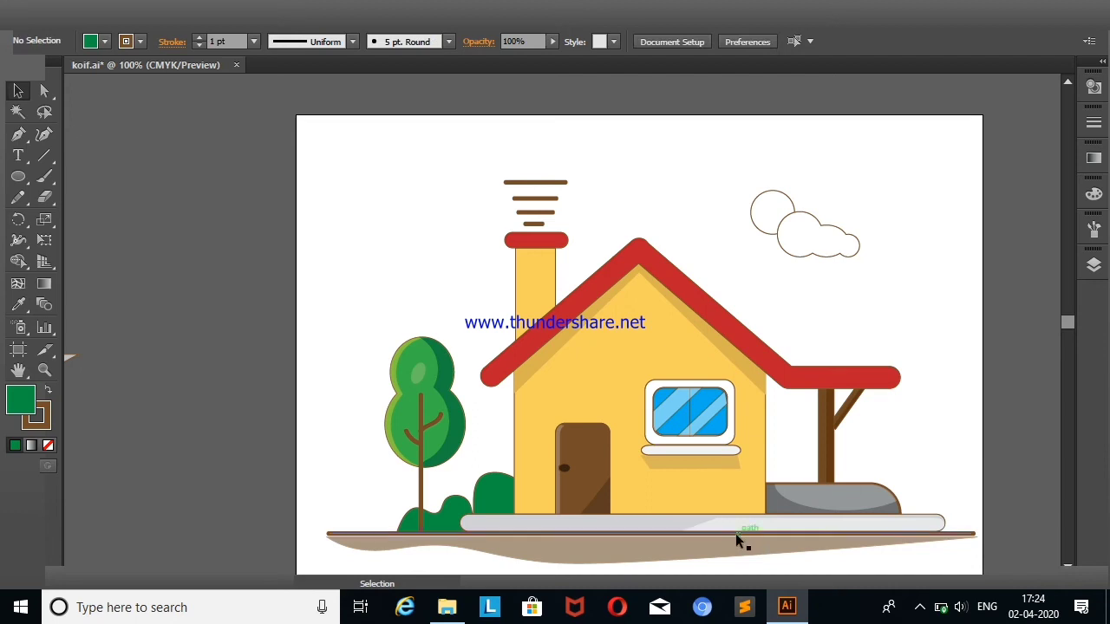
Give the light-grey base strip and the red roof 3 pt outlines
{"action": "left_click", "coordinate": [624, 525]}
{"action": "left_click", "coordinate": [198, 41]}
{"action": "left_click", "coordinate": [217, 184]}
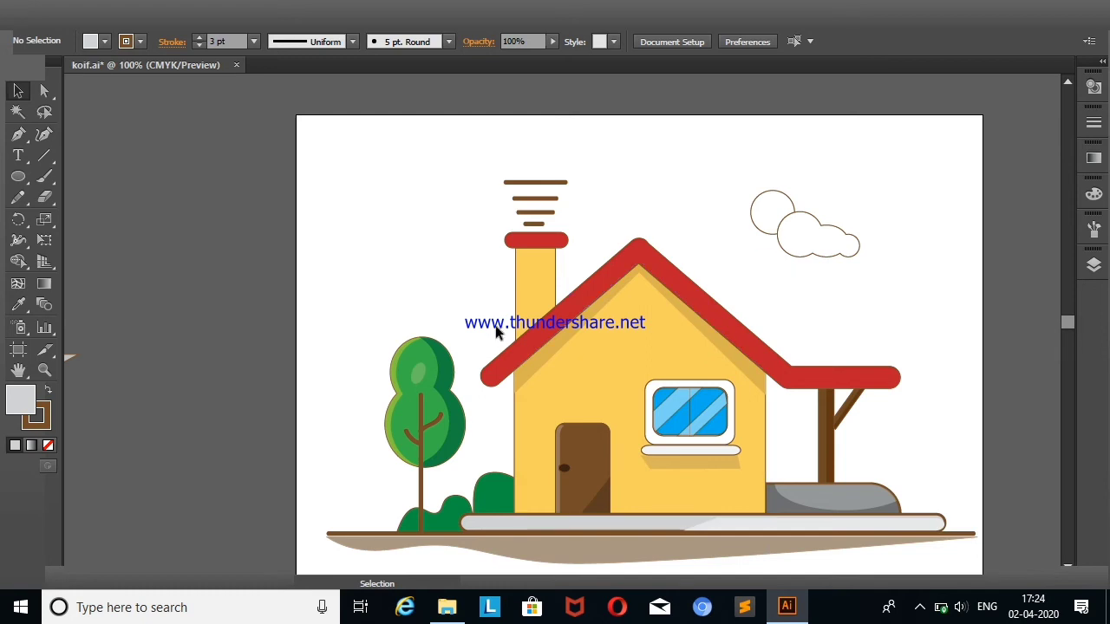
{"action": "left_click", "coordinate": [507, 358]}
{"action": "left_click", "coordinate": [198, 40]}
Give the chimney cap, chimney and house body 3 pt outlines
{"action": "left_click", "coordinate": [198, 41]}
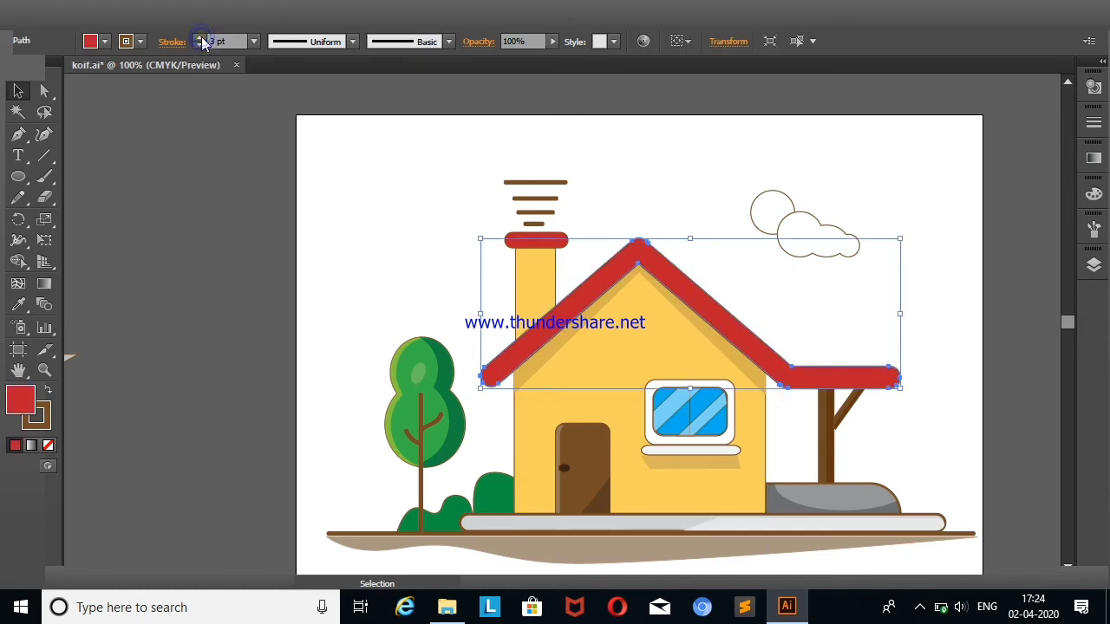
{"action": "left_click", "coordinate": [211, 212]}
{"action": "left_click", "coordinate": [558, 245]}
{"action": "left_click", "coordinate": [198, 41]}
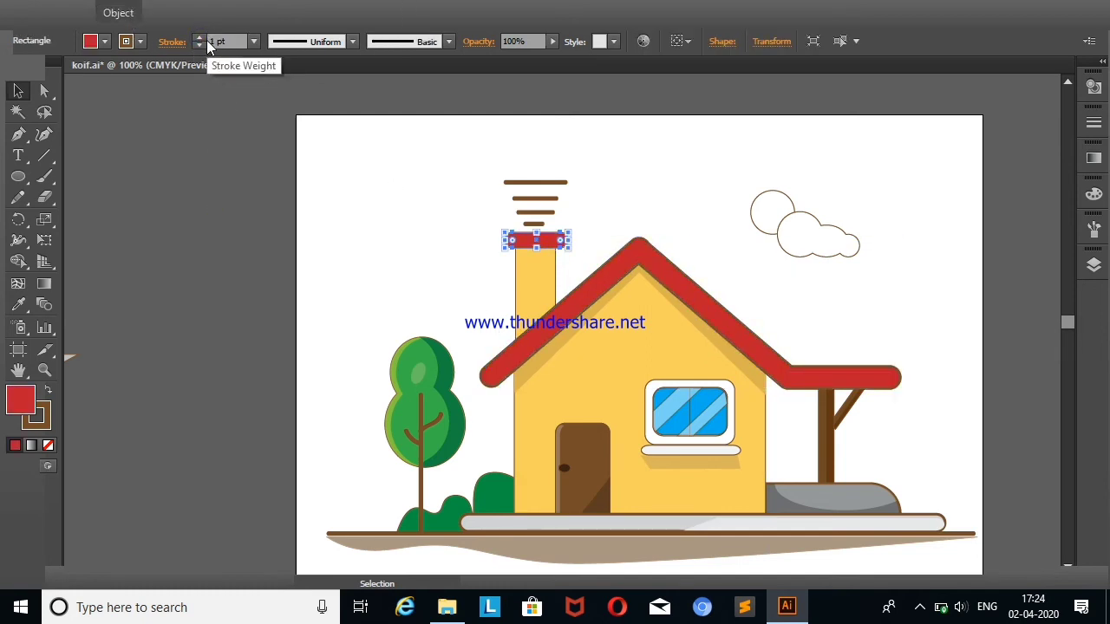
{"action": "left_click", "coordinate": [200, 152]}
{"action": "left_click", "coordinate": [517, 274]}
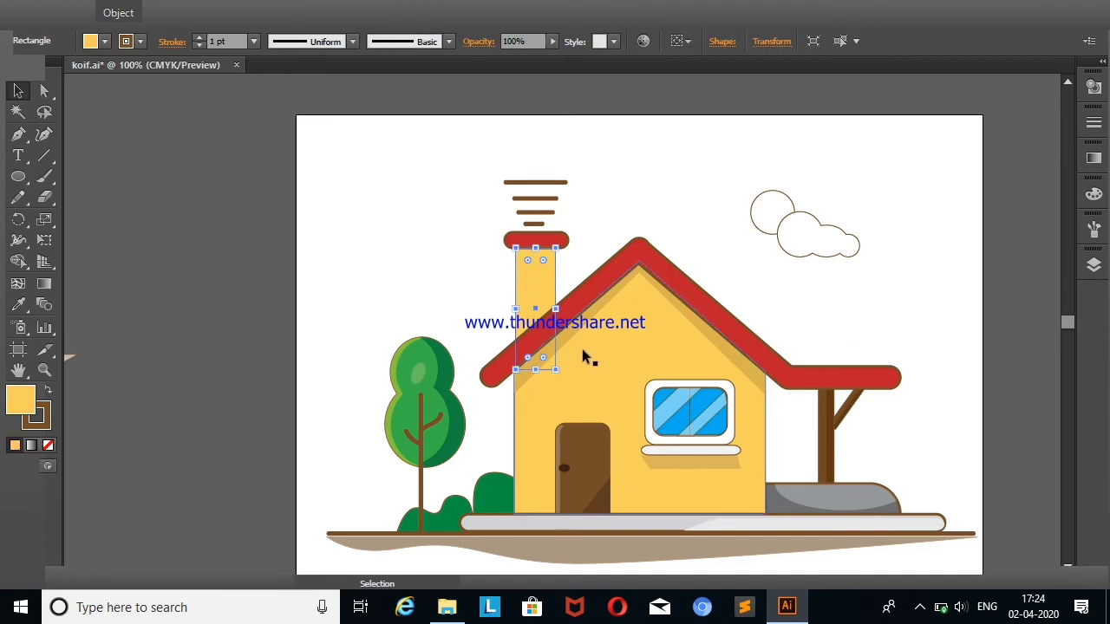
{"action": "left_click", "coordinate": [588, 375], "text": "shift"}
{"action": "left_click", "coordinate": [198, 41]}
{"action": "left_click", "coordinate": [197, 41]}
{"action": "left_click", "coordinate": [184, 181]}
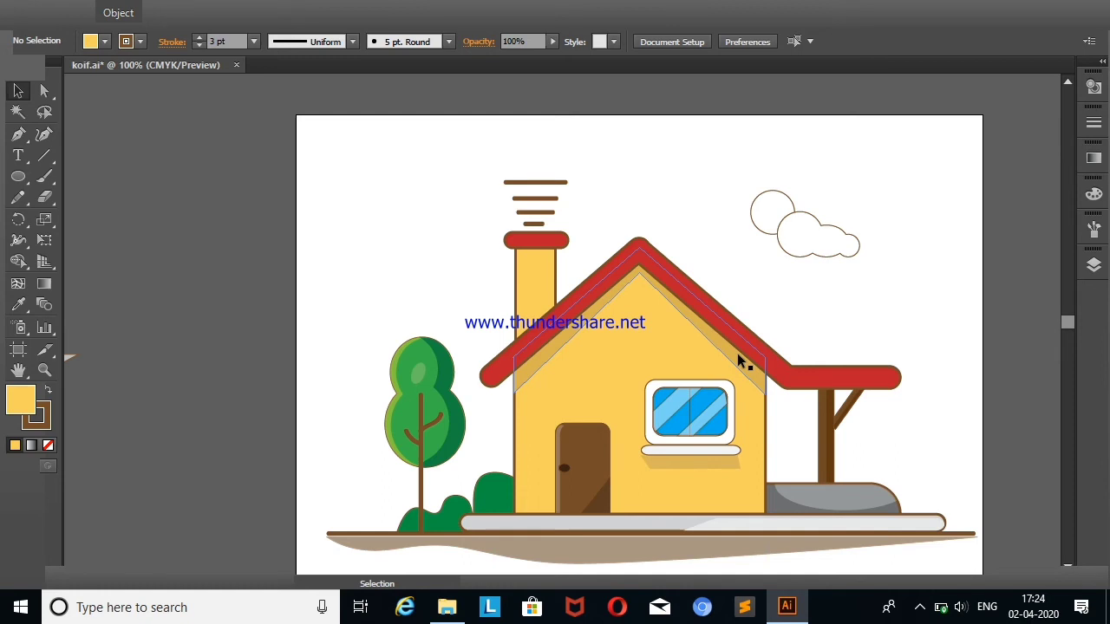
Select and deselect shapes on the house to check the finished outlines
{"action": "left_click", "coordinate": [515, 378]}
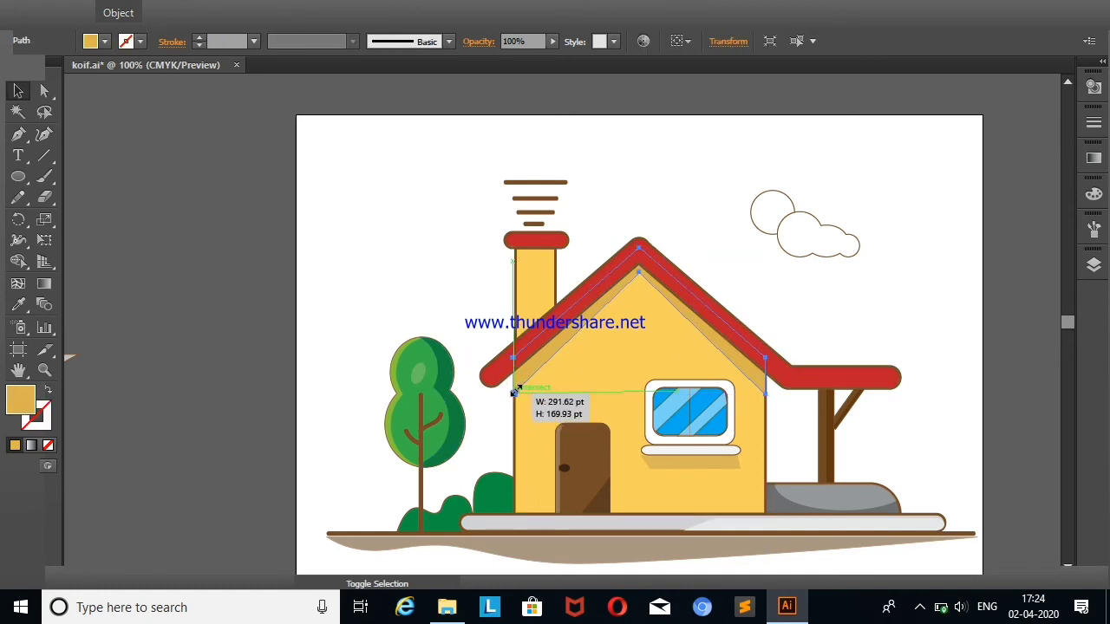
{"action": "left_click", "coordinate": [453, 286]}
{"action": "left_click", "coordinate": [439, 284]}
{"action": "left_click", "coordinate": [408, 258]}
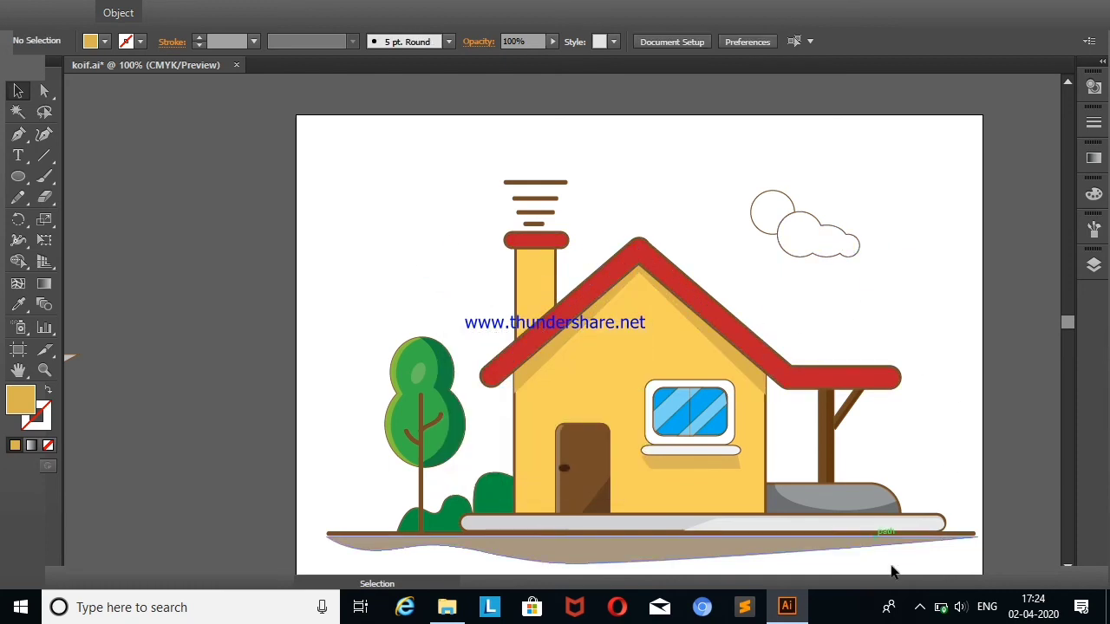
{"action": "left_click", "coordinate": [920, 607]}
{"action": "right_click", "coordinate": [886, 571]}
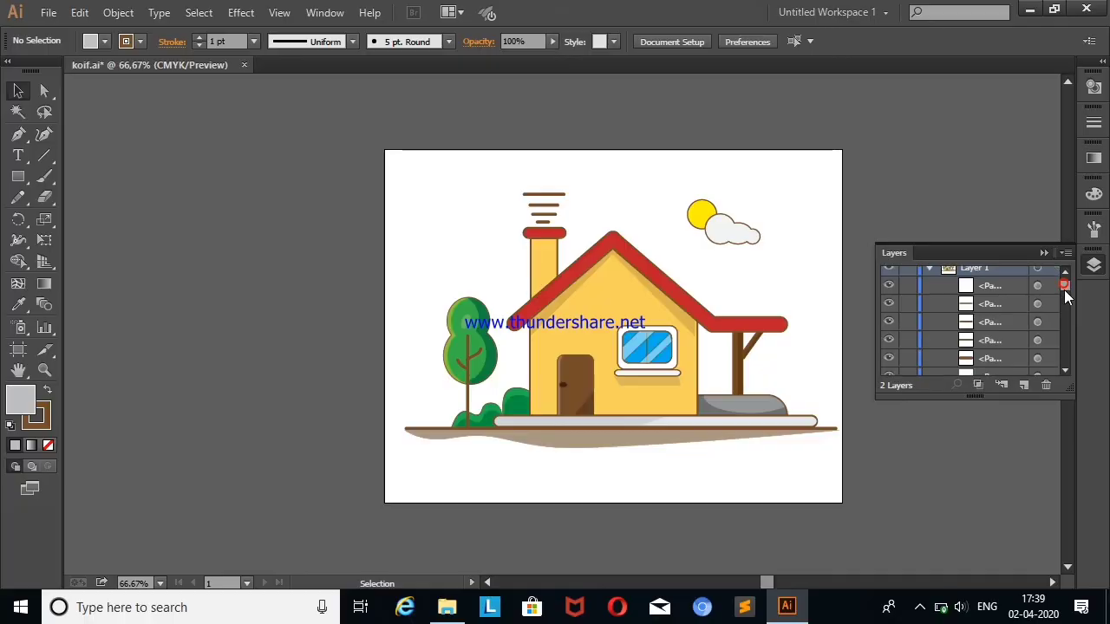
Check the sun's fill colour, collapse Layers 1 and 2, and add a new Layer 3
{"action": "left_click_drag", "start_coordinate": [1064, 290], "coordinate": [1064, 308]}
{"action": "left_click", "coordinate": [707, 215]}
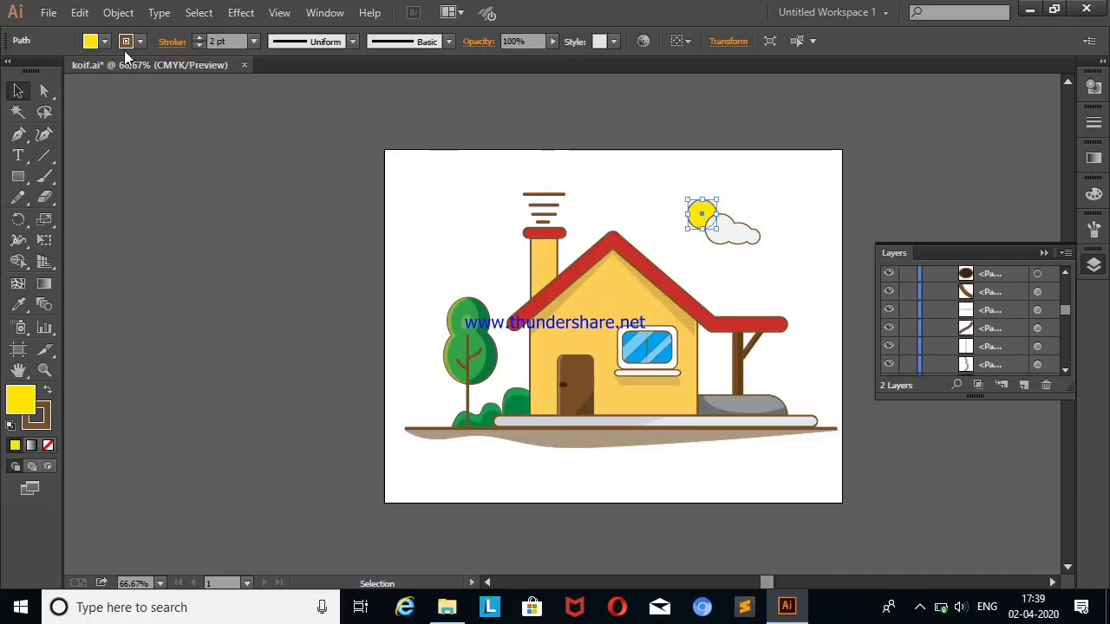
{"action": "left_click", "coordinate": [105, 41]}
{"action": "left_click", "coordinate": [218, 265]}
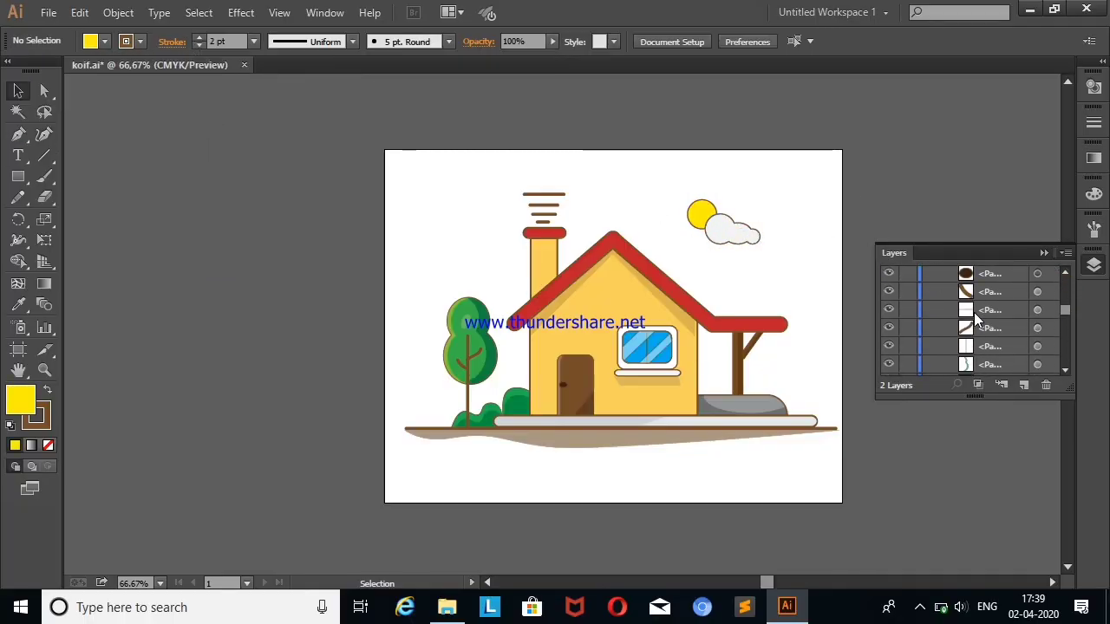
{"action": "left_click_drag", "start_coordinate": [1064, 307], "coordinate": [1065, 272]}
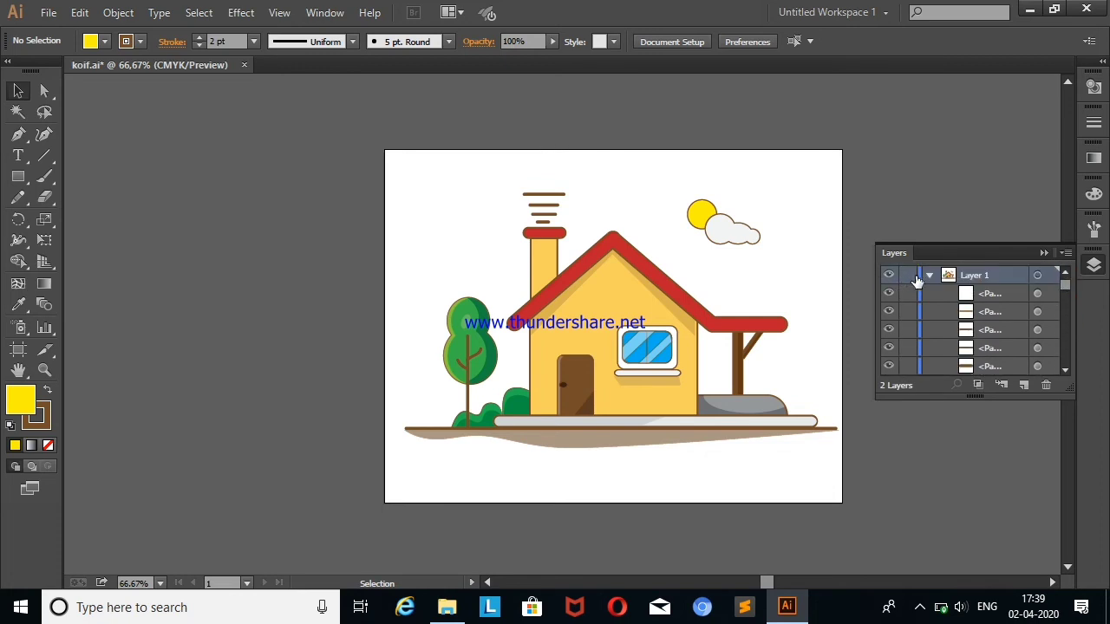
{"action": "left_click", "coordinate": [929, 275]}
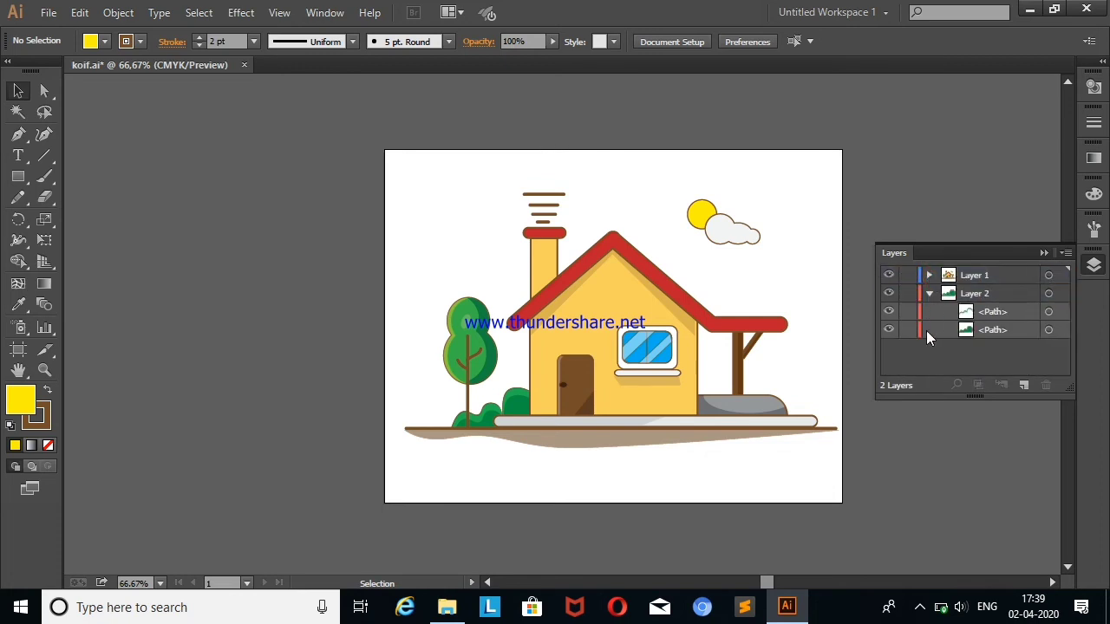
{"action": "left_click", "coordinate": [930, 293]}
{"action": "left_click", "coordinate": [1021, 387]}
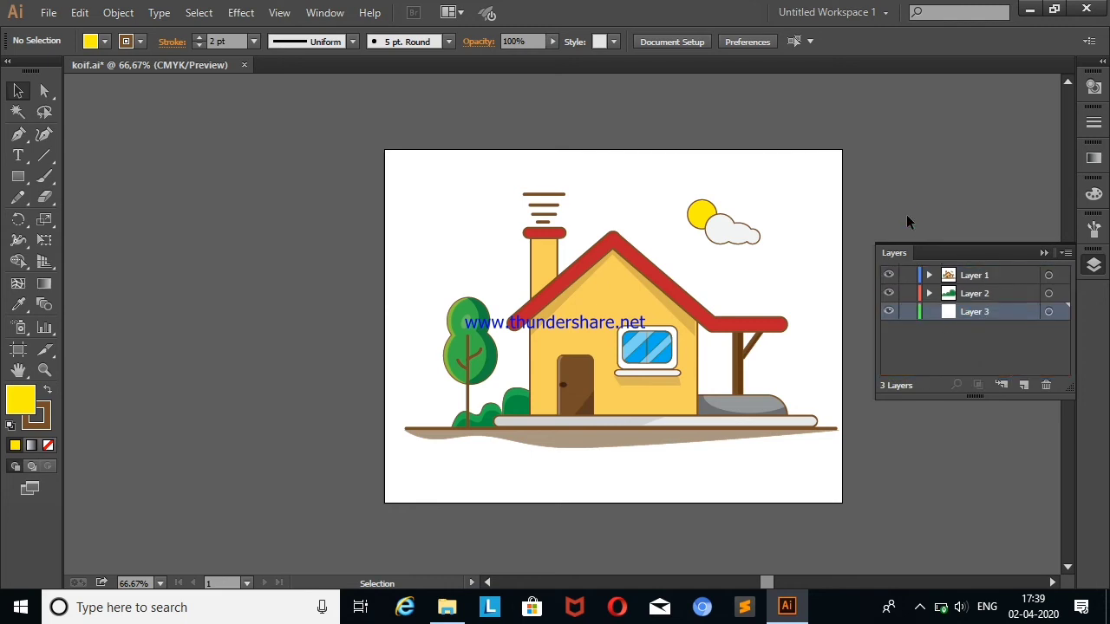
Draw a large circle behind the house, filled blue with no outline
{"action": "mouse_move", "coordinate": [18, 176]}
{"action": "left_mouse_down"}
{"action": "mouse_move", "coordinate": [76, 229]}
{"action": "mouse_move", "coordinate": [87, 217]}
{"action": "left_mouse_up"}
{"action": "left_click_drag", "start_coordinate": [471, 165], "coordinate": [764, 442]}
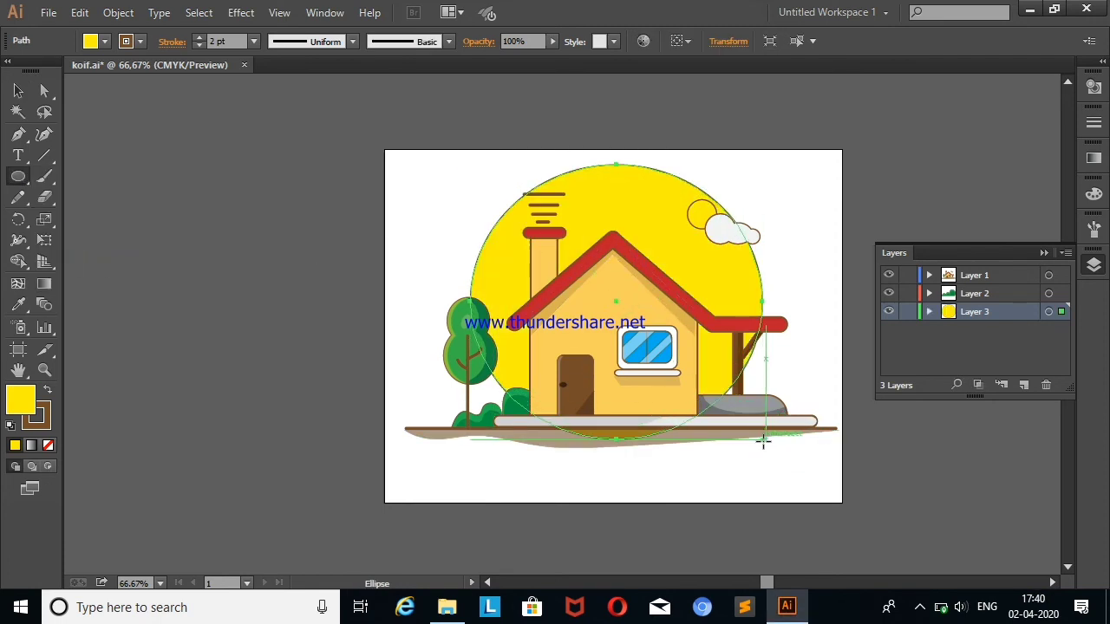
{"action": "left_click", "coordinate": [104, 41]}
{"action": "left_click", "coordinate": [96, 70]}
{"action": "left_click", "coordinate": [151, 248]}
{"action": "key", "text": "Escape"}
{"action": "left_click", "coordinate": [104, 41]}
{"action": "left_click", "coordinate": [10, 71]}
{"action": "left_click", "coordinate": [95, 183]}
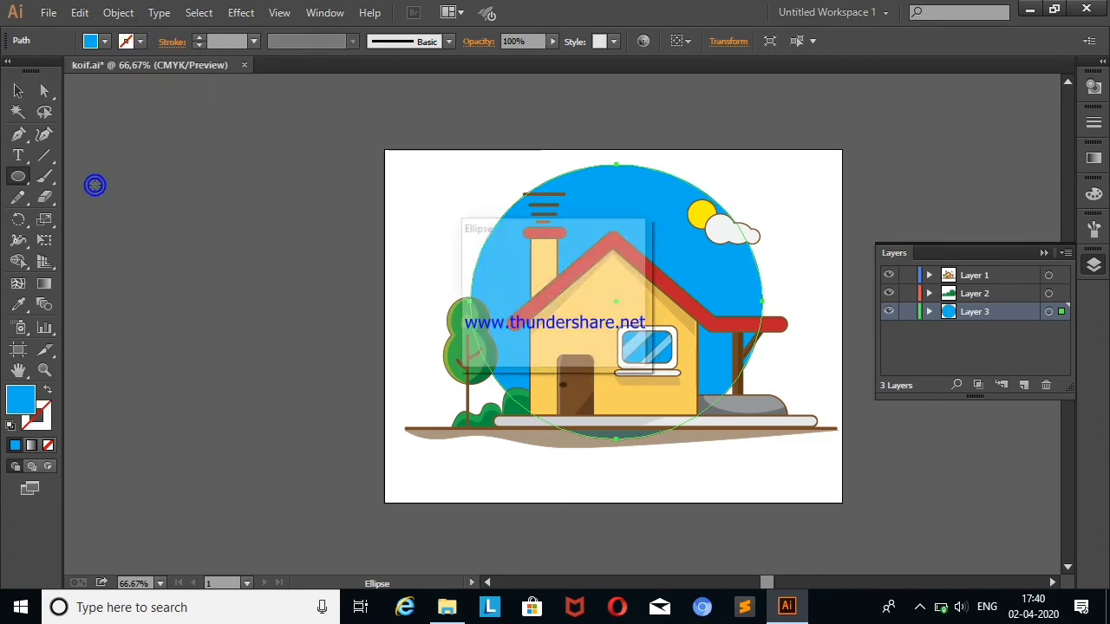
Nudge the blue circle slightly down and to the right
{"action": "left_click", "coordinate": [592, 329]}
{"action": "left_click", "coordinate": [18, 90]}
{"action": "left_click_drag", "start_coordinate": [650, 201], "coordinate": [656, 218]}
{"action": "left_click", "coordinate": [268, 202]}
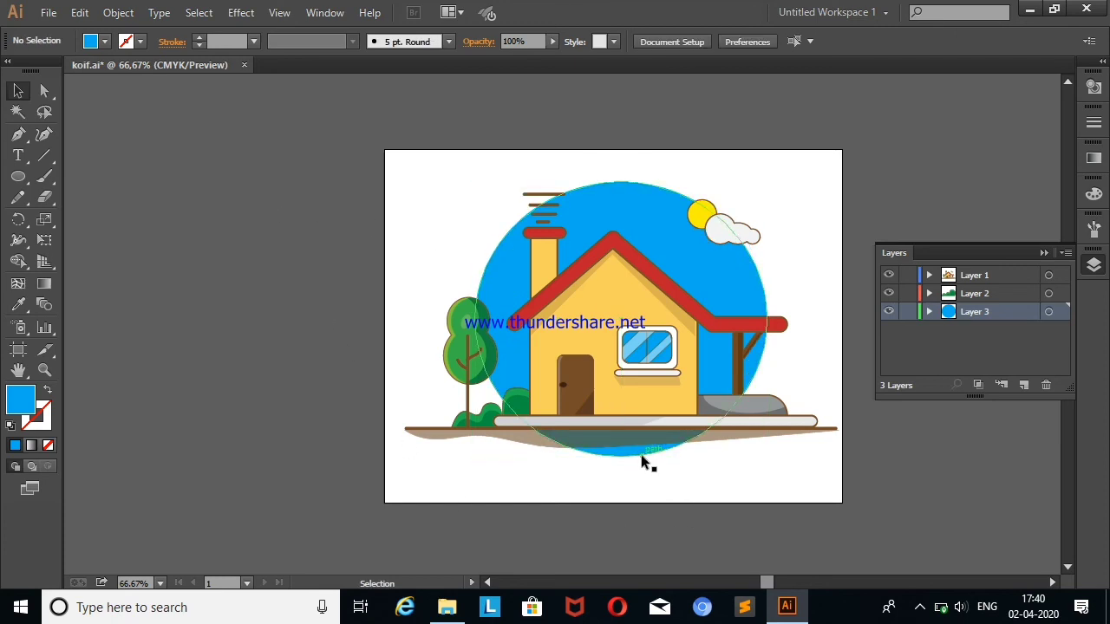
Lock Layers 1 and 2 and draw a rectangle over the circle below the ground
{"action": "left_click", "coordinate": [18, 178]}
{"action": "mouse_move", "coordinate": [18, 180]}
{"action": "left_mouse_down"}
{"action": "mouse_move", "coordinate": [75, 186]}
{"action": "mouse_move", "coordinate": [87, 176]}
{"action": "left_mouse_up"}
{"action": "left_click_drag", "start_coordinate": [908, 293], "coordinate": [907, 275]}
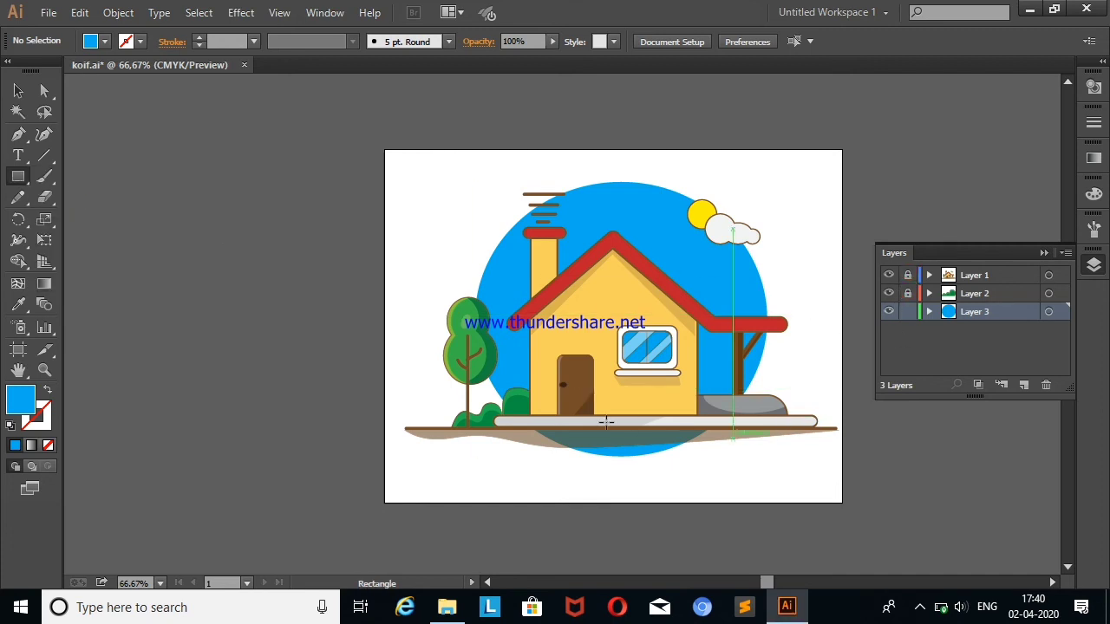
{"action": "left_click_drag", "start_coordinate": [514, 431], "coordinate": [723, 490]}
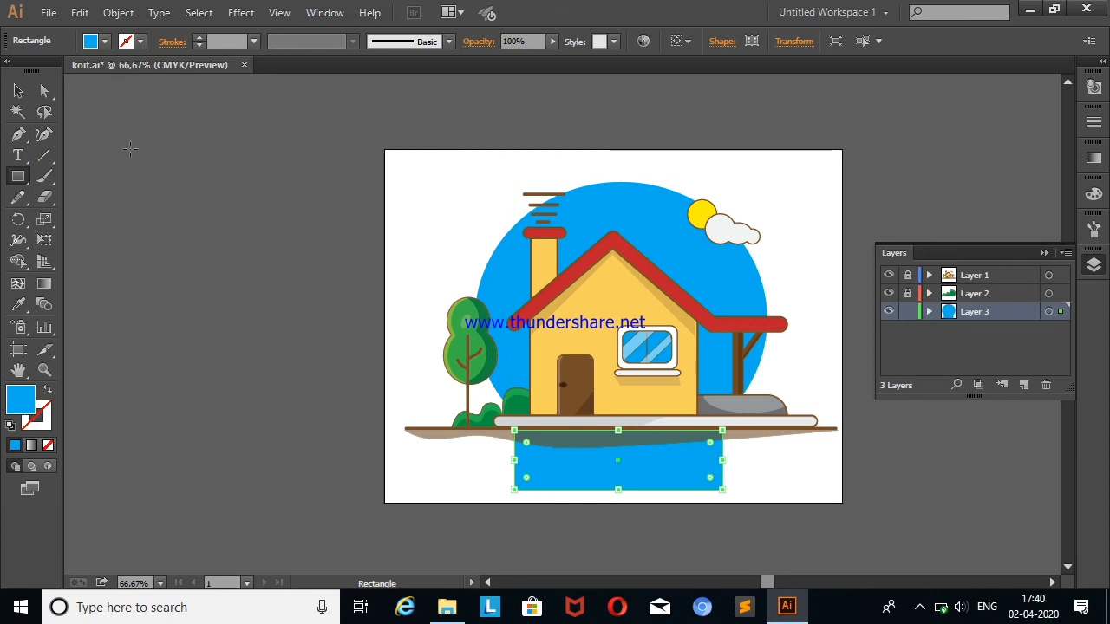
Shape Builder-delete the circle and rectangle regions below the ground line
{"action": "left_click", "coordinate": [18, 90]}
{"action": "left_click", "coordinate": [460, 181]}
{"action": "left_click_drag", "start_coordinate": [460, 180], "coordinate": [754, 470]}
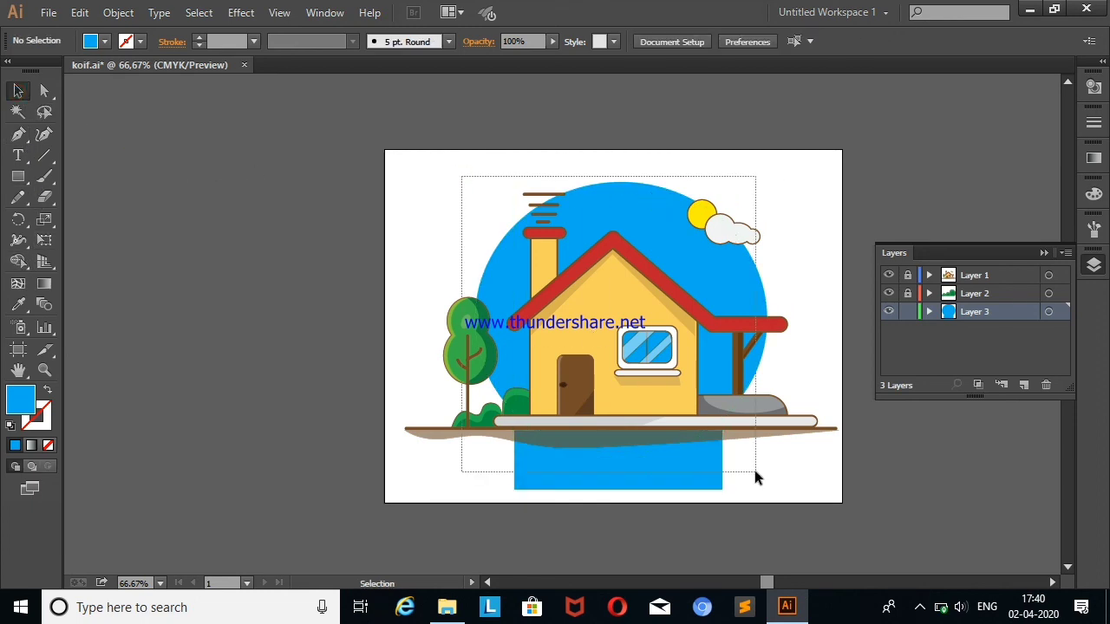
{"action": "left_click", "coordinate": [18, 261]}
{"action": "left_click", "coordinate": [780, 331]}
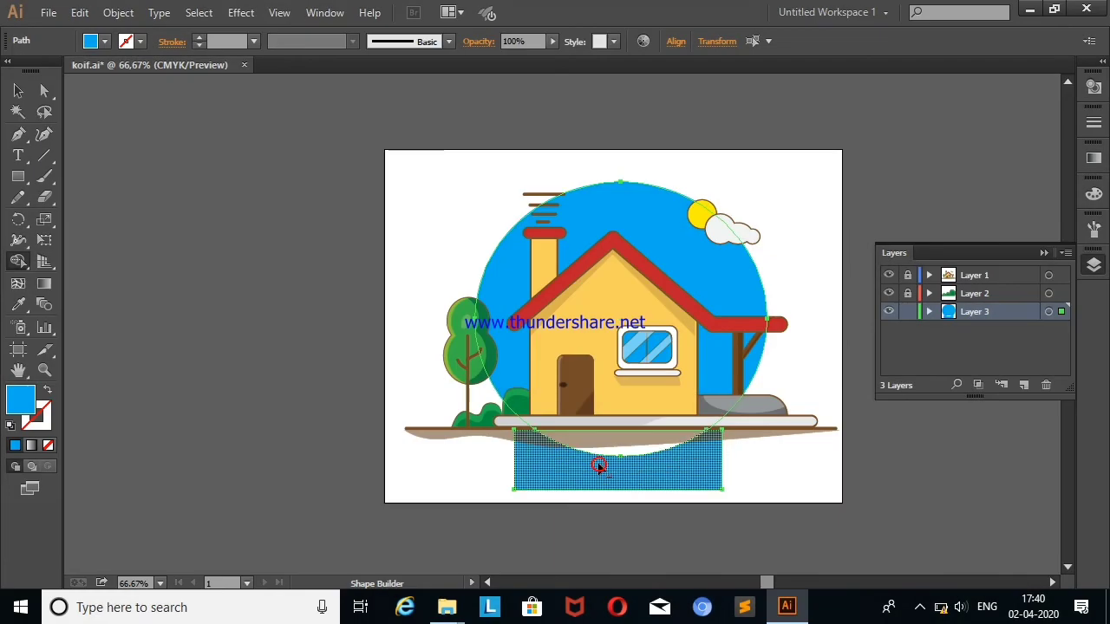
{"action": "left_click", "coordinate": [599, 463], "text": "alt"}
{"action": "left_click", "coordinate": [19, 90]}
{"action": "left_click", "coordinate": [179, 240]}
{"action": "left_click", "coordinate": [1044, 252]}
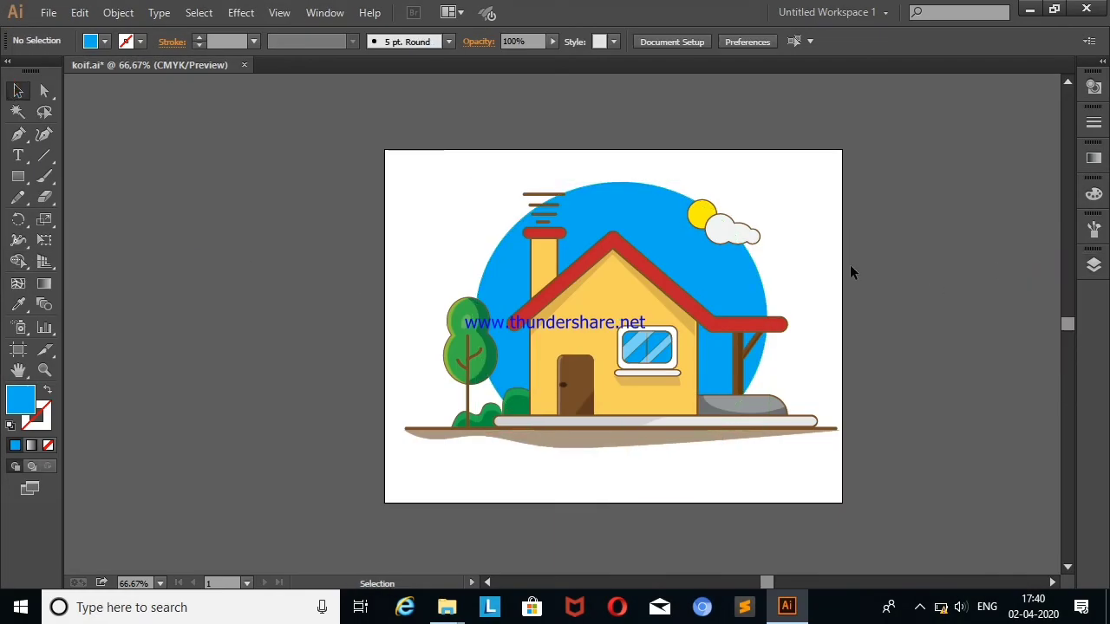
{"action": "left_click", "coordinate": [719, 245]}
{"action": "left_click", "coordinate": [863, 223]}
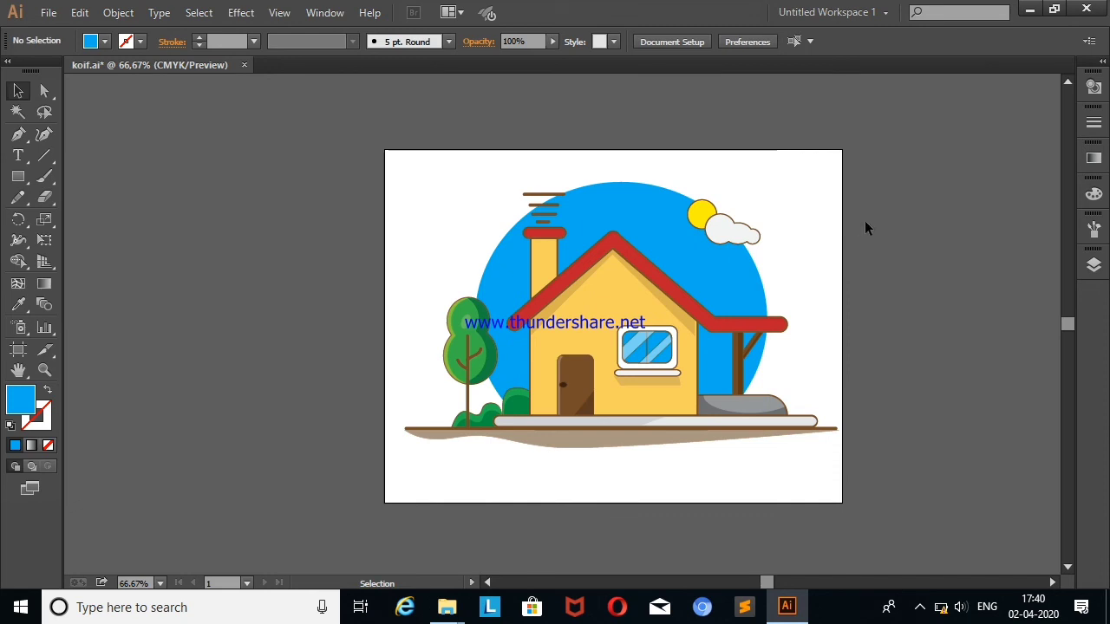
Apply a vertical linear gradient at -90° to the blue backdrop circle
{"action": "left_click", "coordinate": [750, 267]}
{"action": "left_click", "coordinate": [1093, 157]}
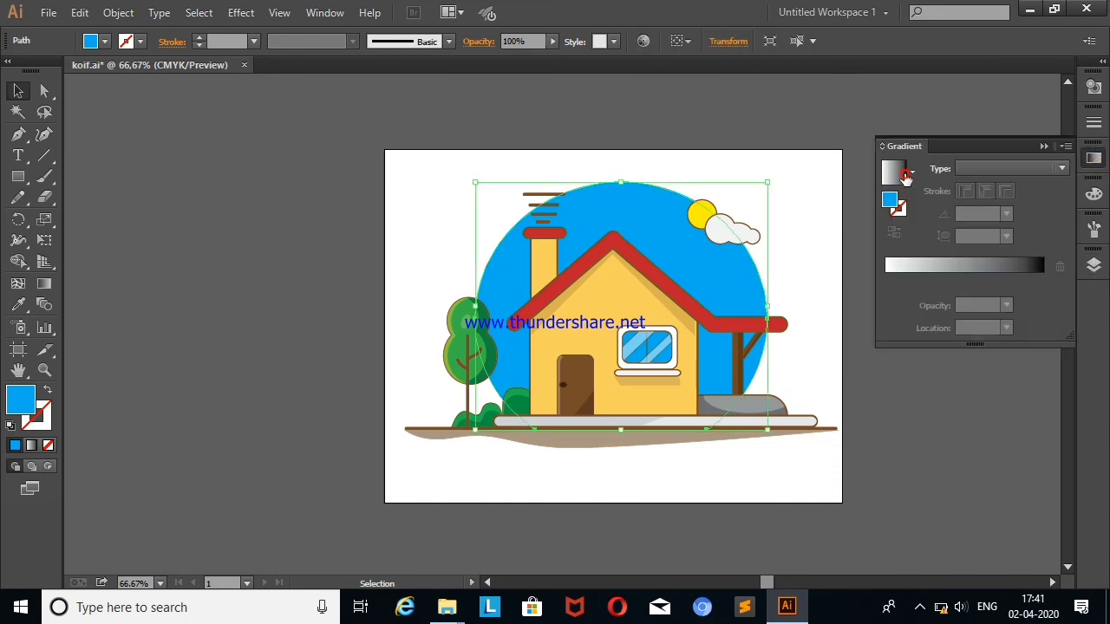
{"action": "left_click", "coordinate": [902, 178]}
{"action": "left_click", "coordinate": [1006, 215]}
{"action": "left_click", "coordinate": [1012, 256]}
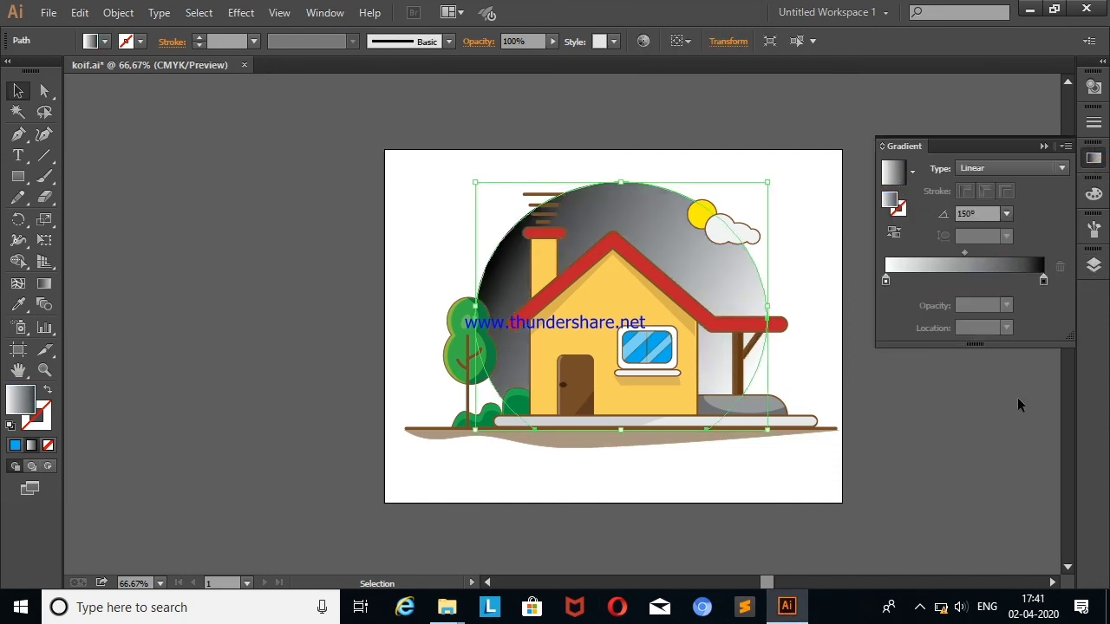
{"action": "left_click", "coordinate": [1006, 215]}
{"action": "left_click", "coordinate": [1006, 426]}
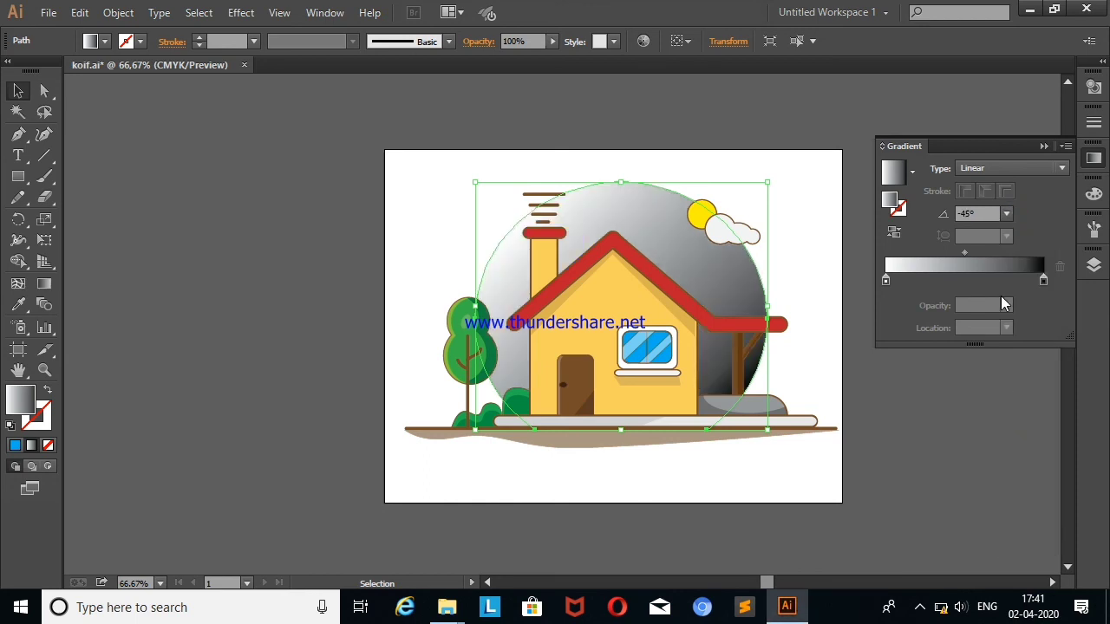
{"action": "left_click", "coordinate": [1006, 215]}
{"action": "left_click", "coordinate": [1019, 474]}
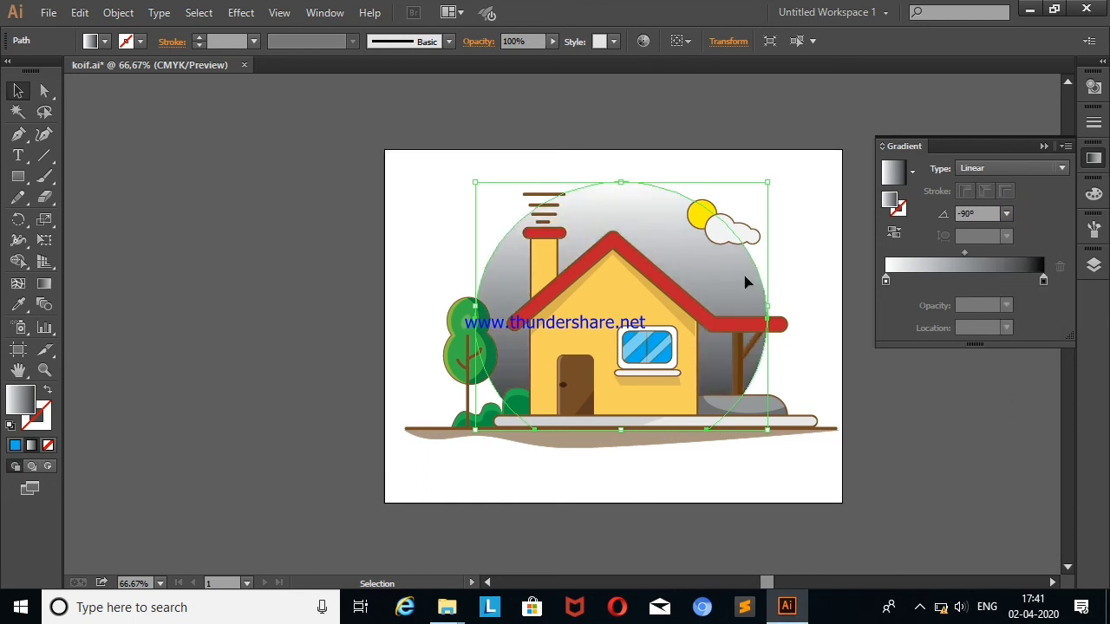
Set the gradient's top stop to bright blue and try blues for the bottom stop
{"action": "double_click", "coordinate": [885, 281]}
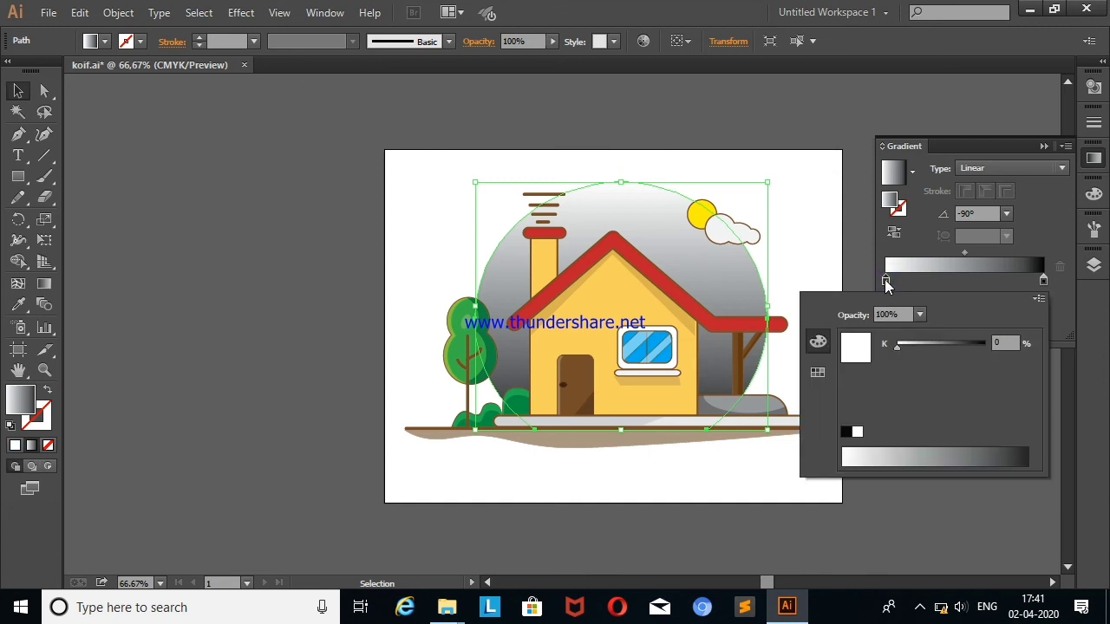
{"action": "left_click", "coordinate": [817, 372]}
{"action": "left_click", "coordinate": [903, 347]}
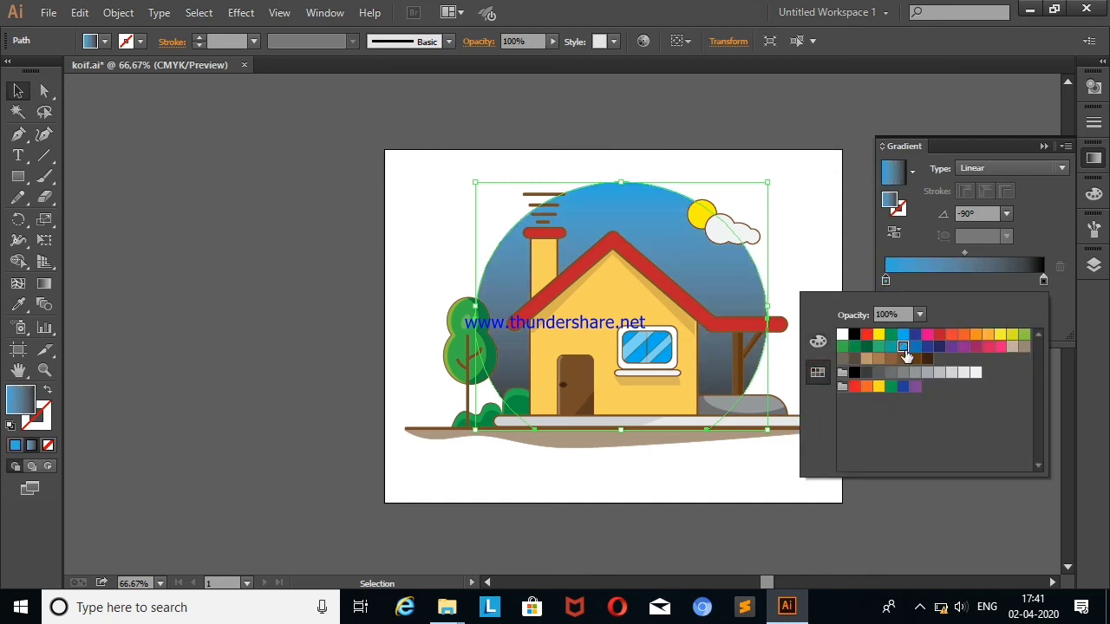
{"action": "left_click", "coordinate": [902, 336]}
{"action": "left_click", "coordinate": [866, 262]}
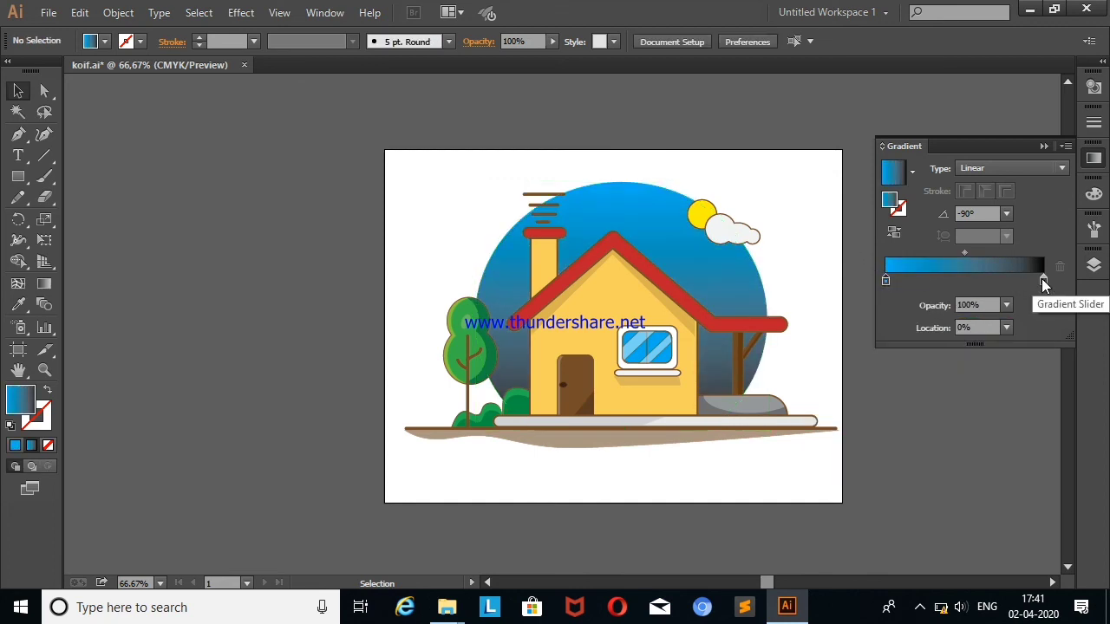
{"action": "double_click", "coordinate": [1043, 282]}
{"action": "left_click", "coordinate": [915, 334]}
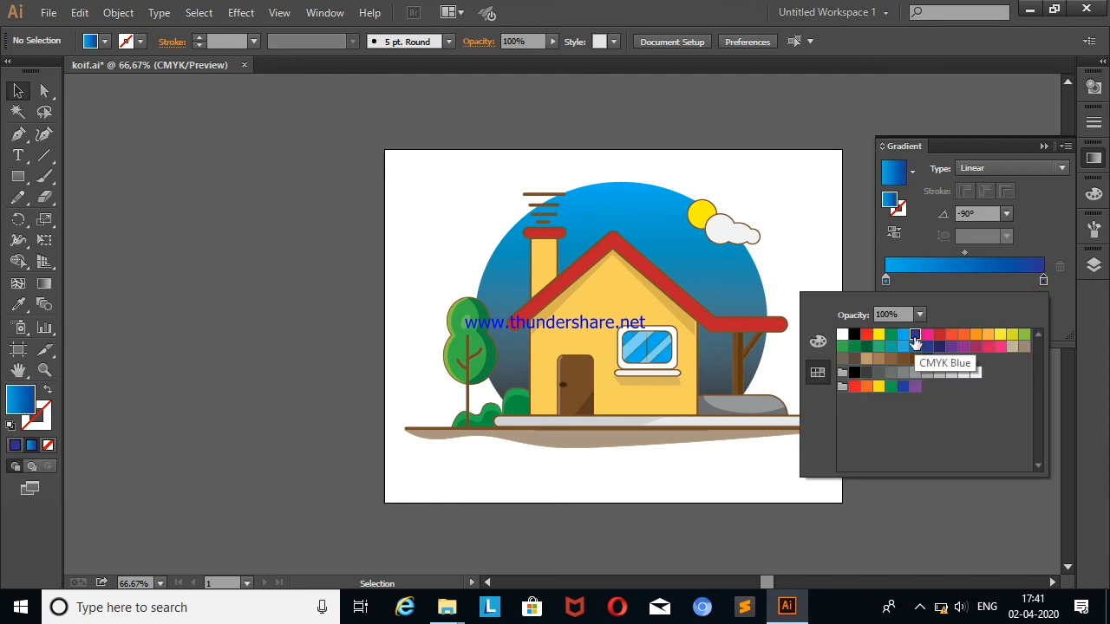
{"action": "left_click", "coordinate": [903, 341]}
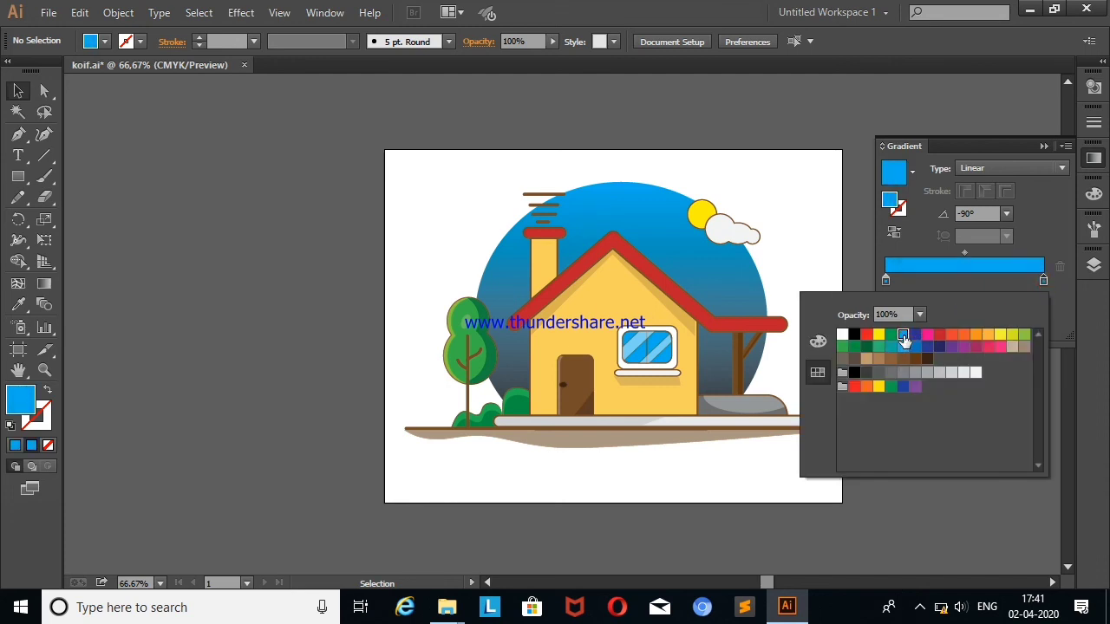
{"action": "left_click", "coordinate": [847, 241]}
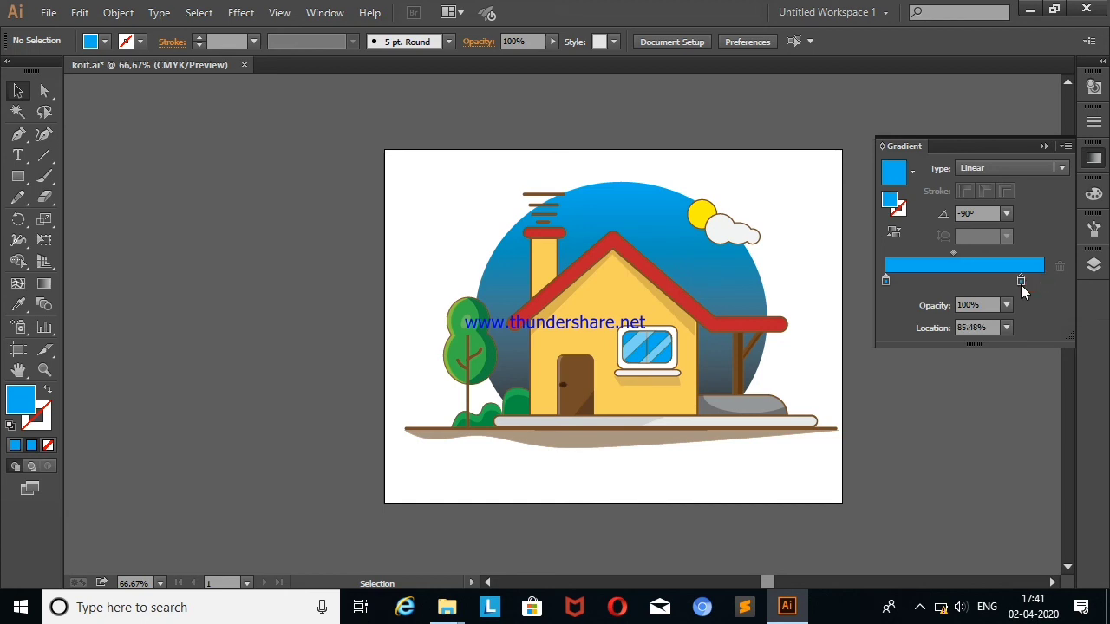
Set the right gradient stop to the same blue as the left stop
{"action": "left_click", "coordinate": [713, 272]}
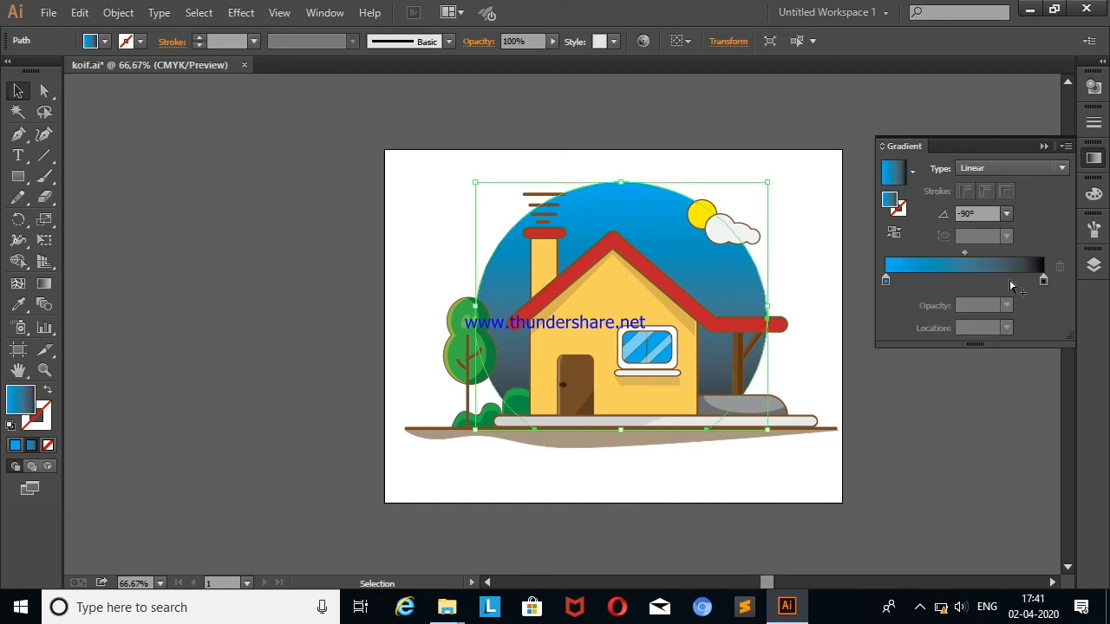
{"action": "double_click", "coordinate": [1043, 281]}
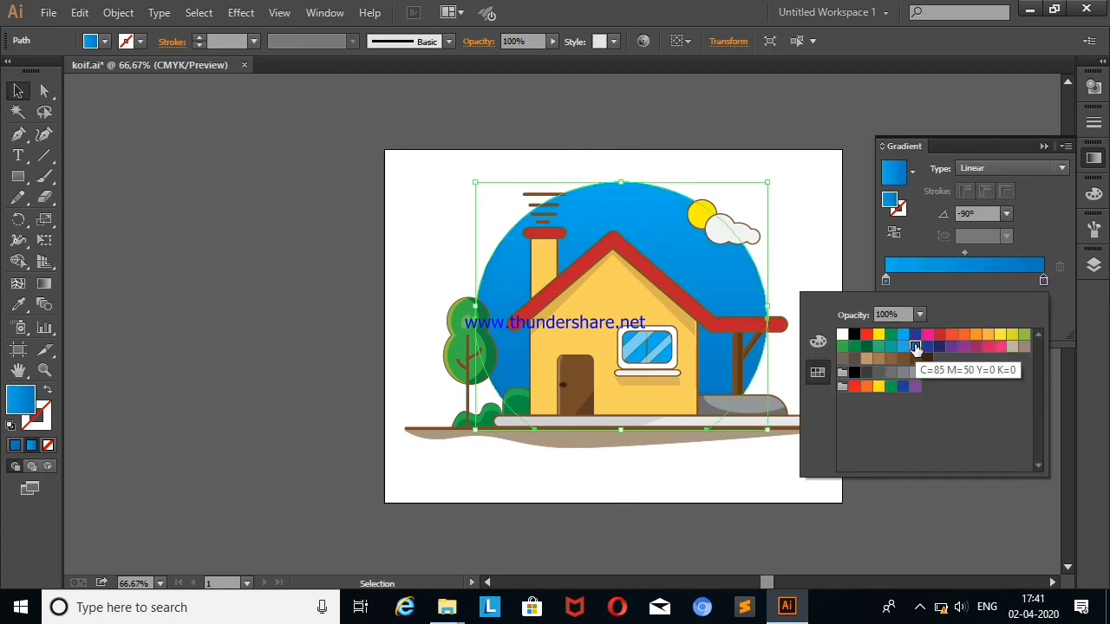
{"action": "left_click", "coordinate": [904, 335]}
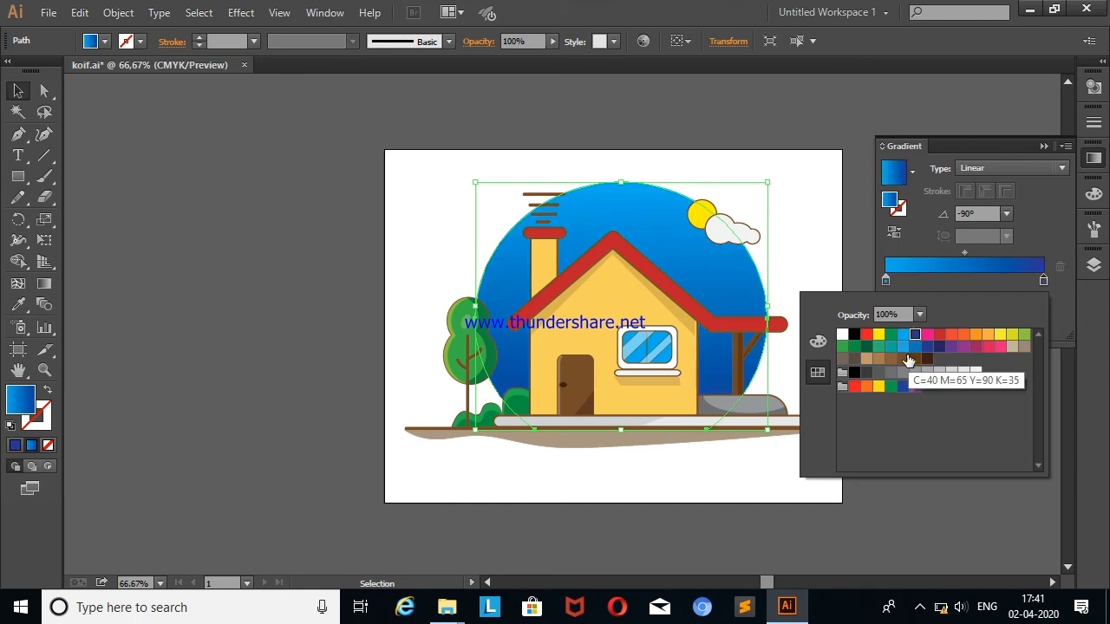
{"action": "left_click", "coordinate": [925, 348]}
{"action": "left_click", "coordinate": [889, 347]}
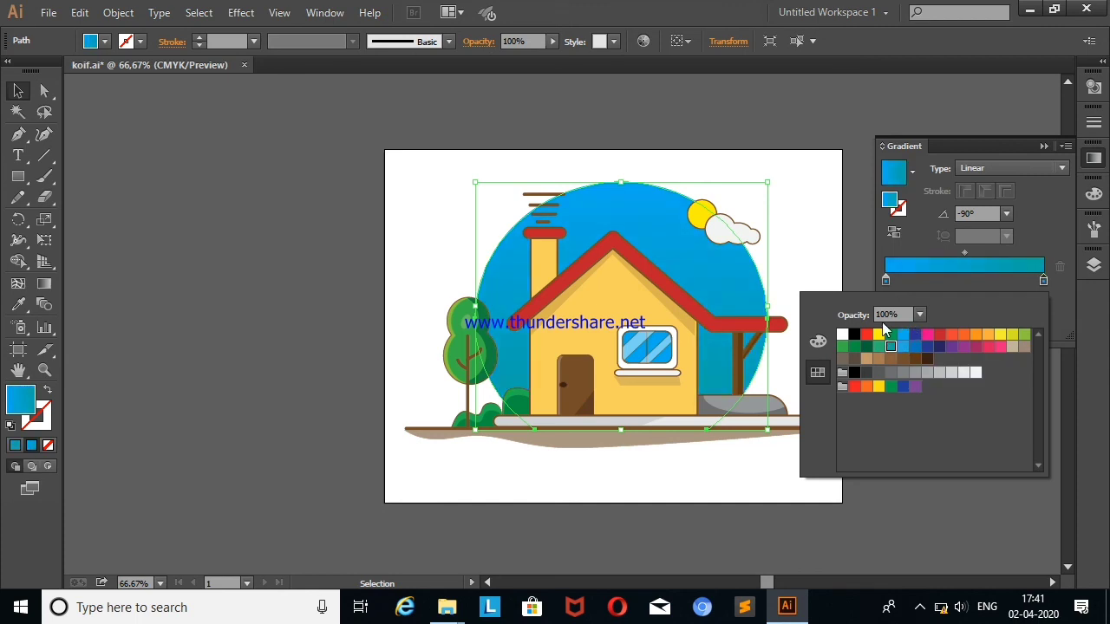
{"action": "left_click", "coordinate": [906, 336]}
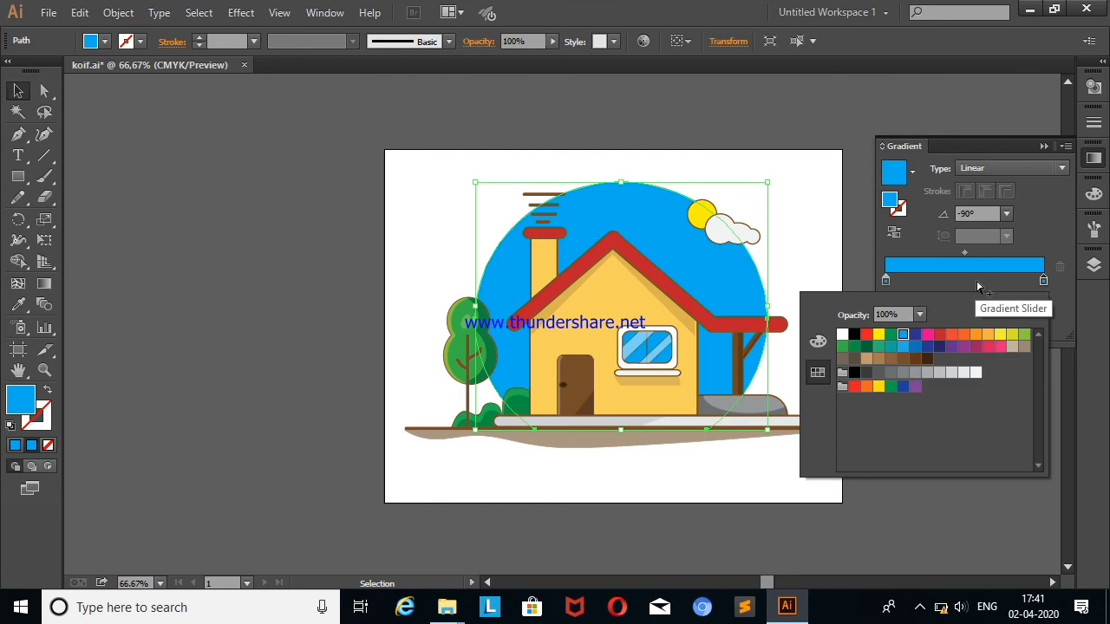
Deepen the right stop in CMYK by raising Magenta to about 72
{"action": "double_click", "coordinate": [1043, 280]}
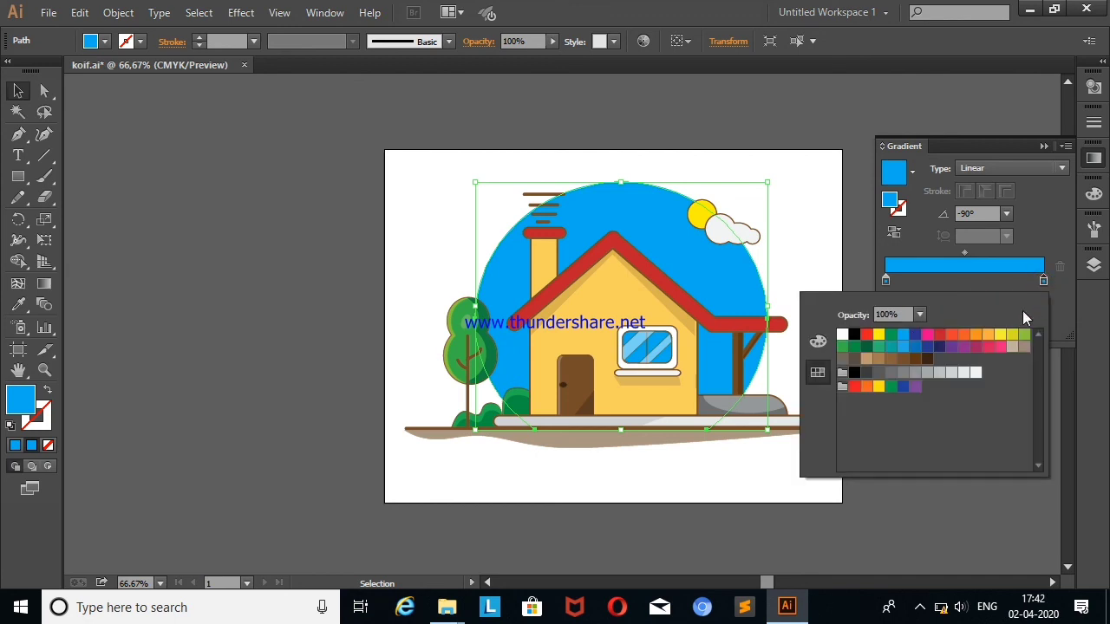
{"action": "left_click", "coordinate": [818, 341]}
{"action": "left_click", "coordinate": [916, 366]}
{"action": "left_click_drag", "start_coordinate": [922, 366], "coordinate": [933, 366]}
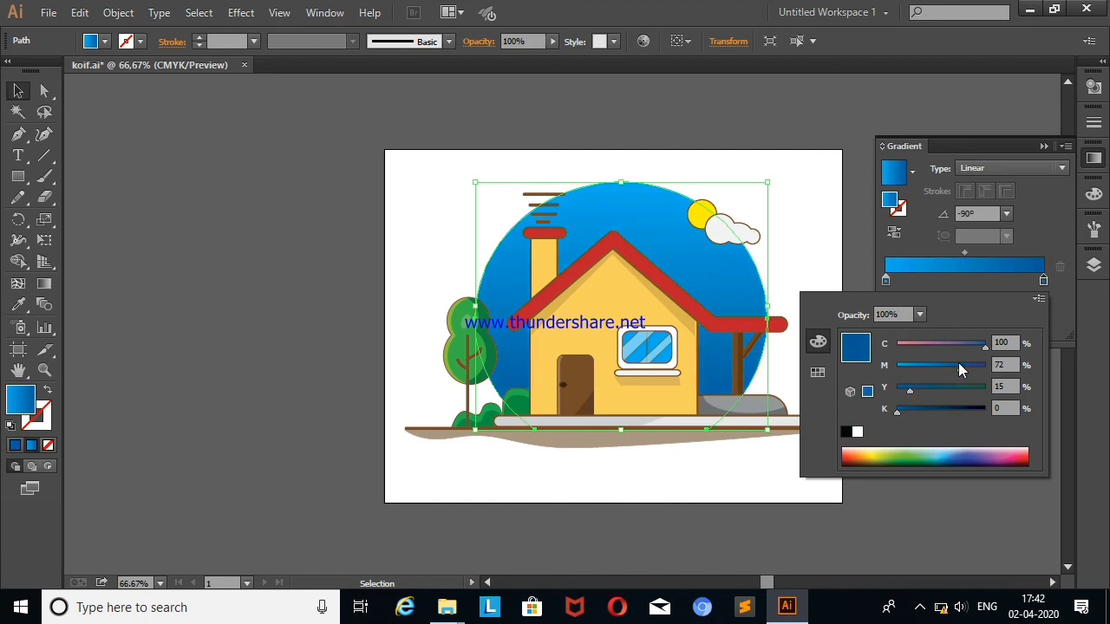
{"action": "left_click", "coordinate": [850, 240]}
{"action": "left_click", "coordinate": [1043, 146]}
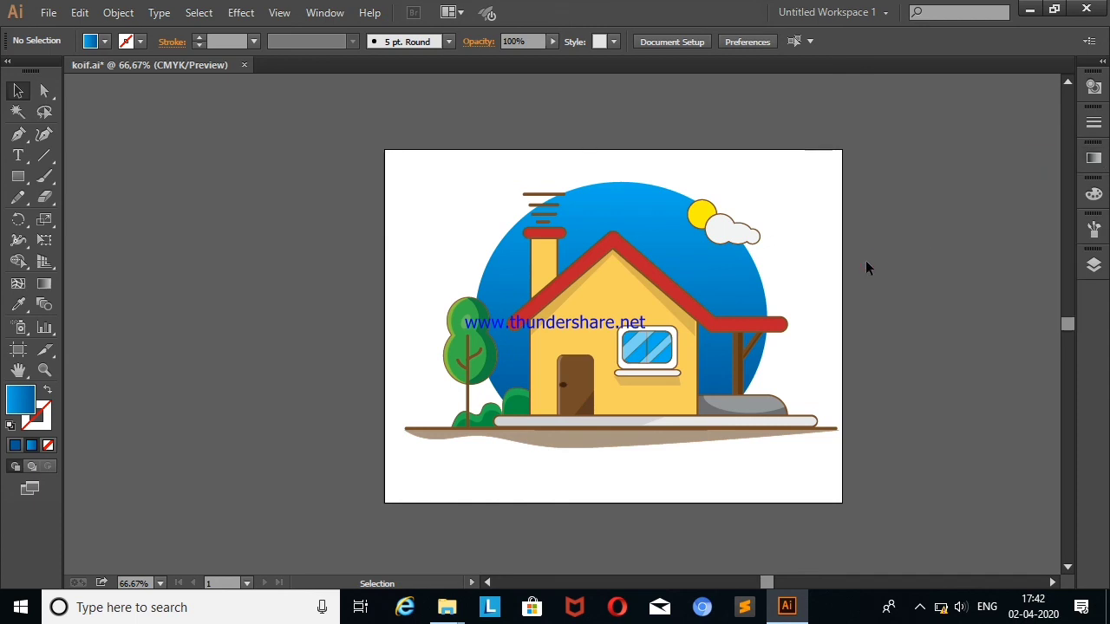
Set up the Paintbrush with a brown stroke, undoing three stray brush strokes
{"action": "left_click", "coordinate": [44, 176]}
{"action": "key", "text": "shift+x"}
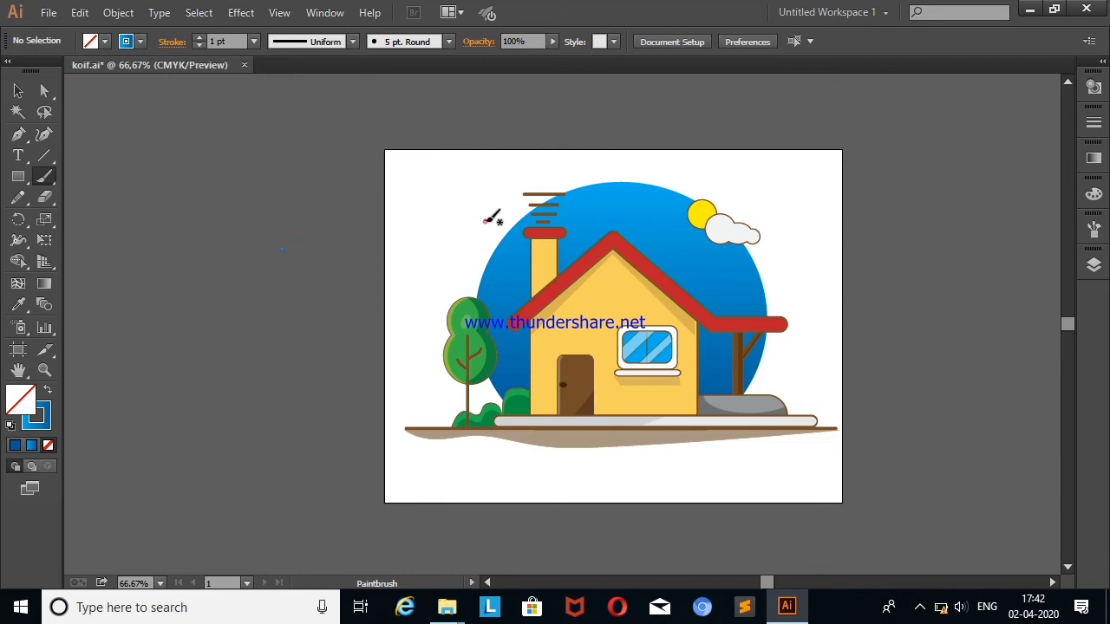
{"action": "right_click", "coordinate": [299, 193]}
{"action": "left_click", "coordinate": [304, 201]}
{"action": "right_click", "coordinate": [276, 200]}
{"action": "left_click", "coordinate": [286, 212]}
{"action": "right_click", "coordinate": [274, 197]}
{"action": "left_click", "coordinate": [292, 217]}
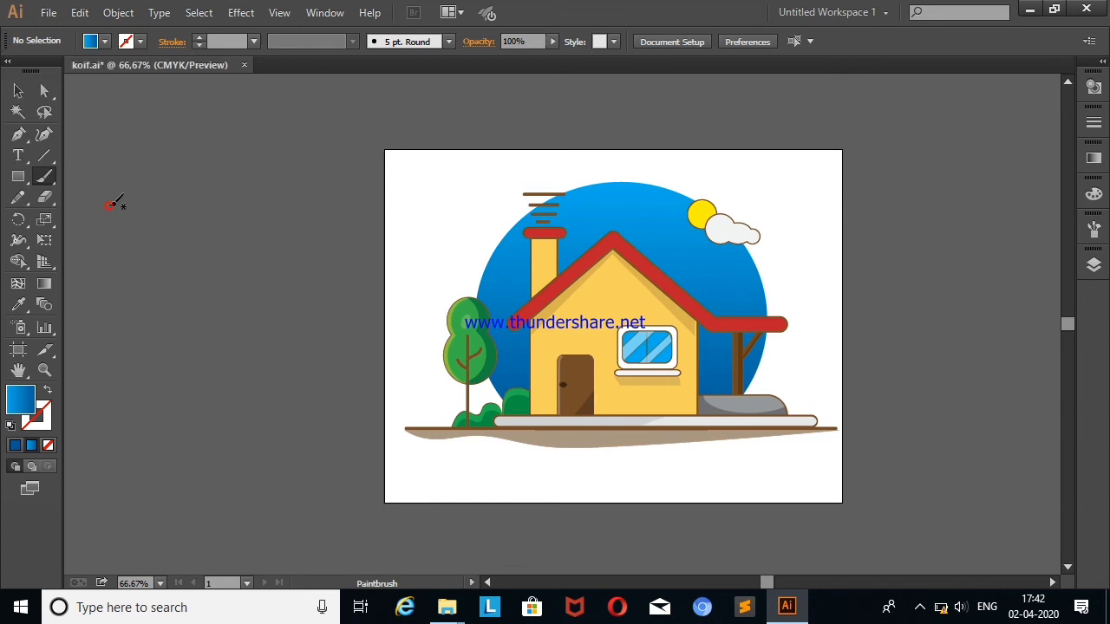
{"action": "key", "text": "shift+x"}
{"action": "left_click", "coordinate": [104, 40]}
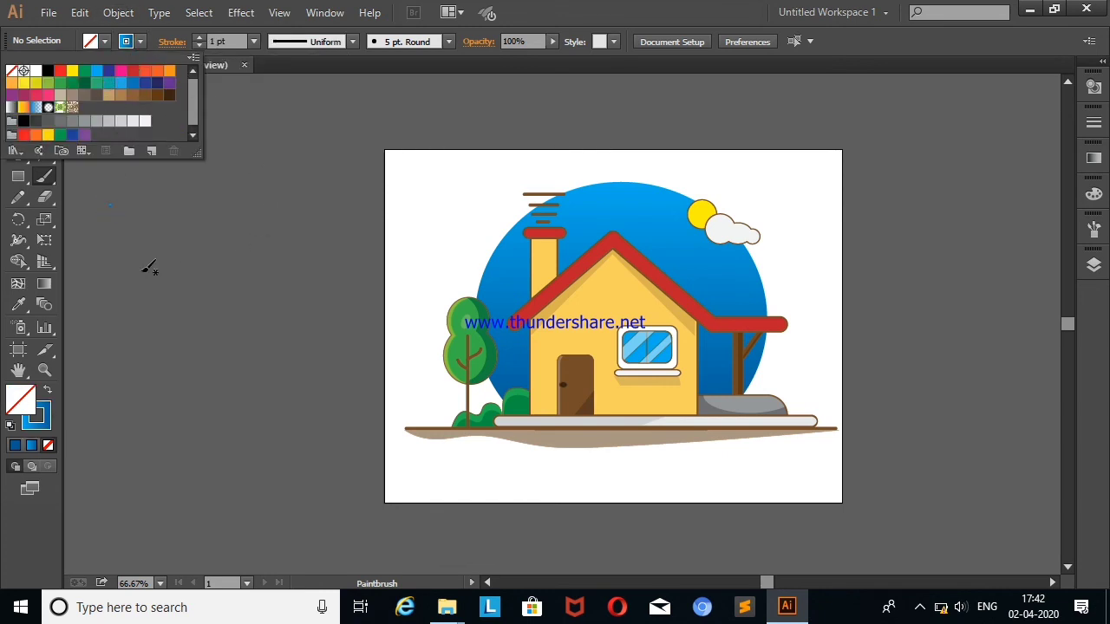
{"action": "left_click", "coordinate": [151, 95]}
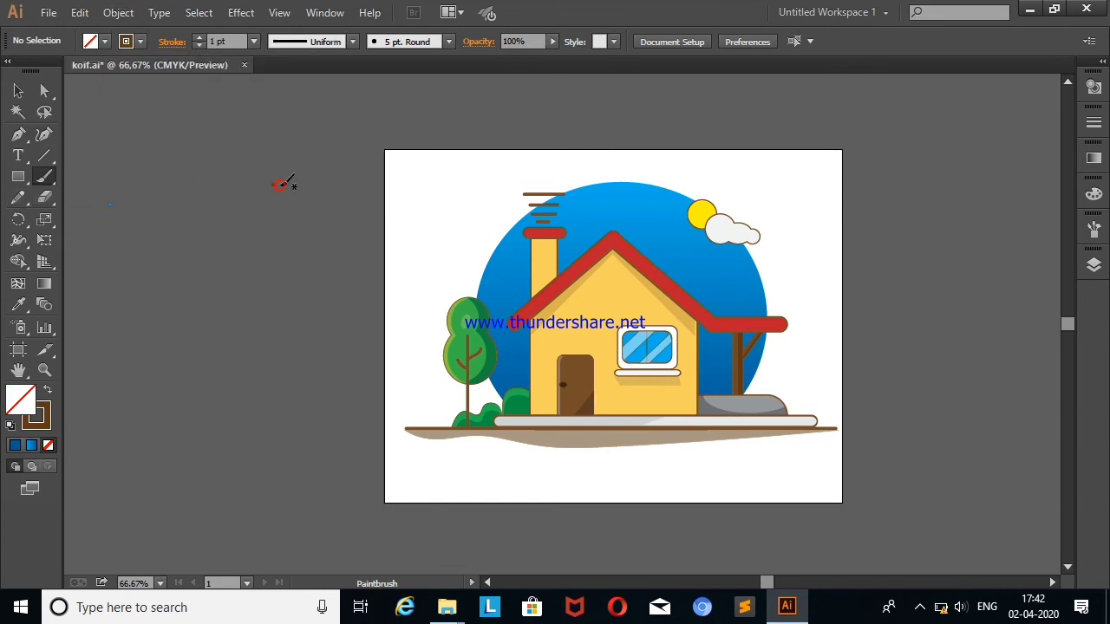
Paint a brown dot near the chimney and reposition the plus sign left of it
{"action": "left_click", "coordinate": [521, 183]}
{"action": "left_click", "coordinate": [19, 90]}
{"action": "left_click", "coordinate": [455, 226]}
{"action": "left_click", "coordinate": [273, 406]}
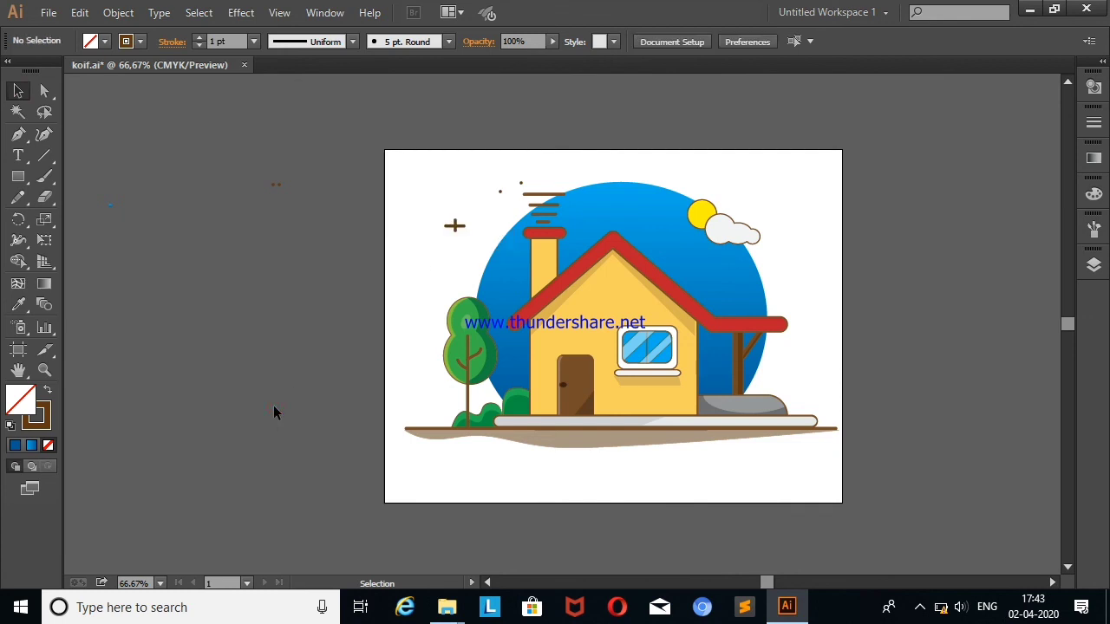
{"action": "left_click", "coordinate": [454, 226]}
{"action": "left_click_drag", "start_coordinate": [454, 226], "coordinate": [454, 226]}
{"action": "left_click", "coordinate": [448, 203]}
At 150% zoom, nudge the brown plus sign and leave an offset copy of it
{"action": "right_click", "coordinate": [447, 197]}
{"action": "left_click", "coordinate": [477, 249]}
{"action": "right_click", "coordinate": [416, 247]}
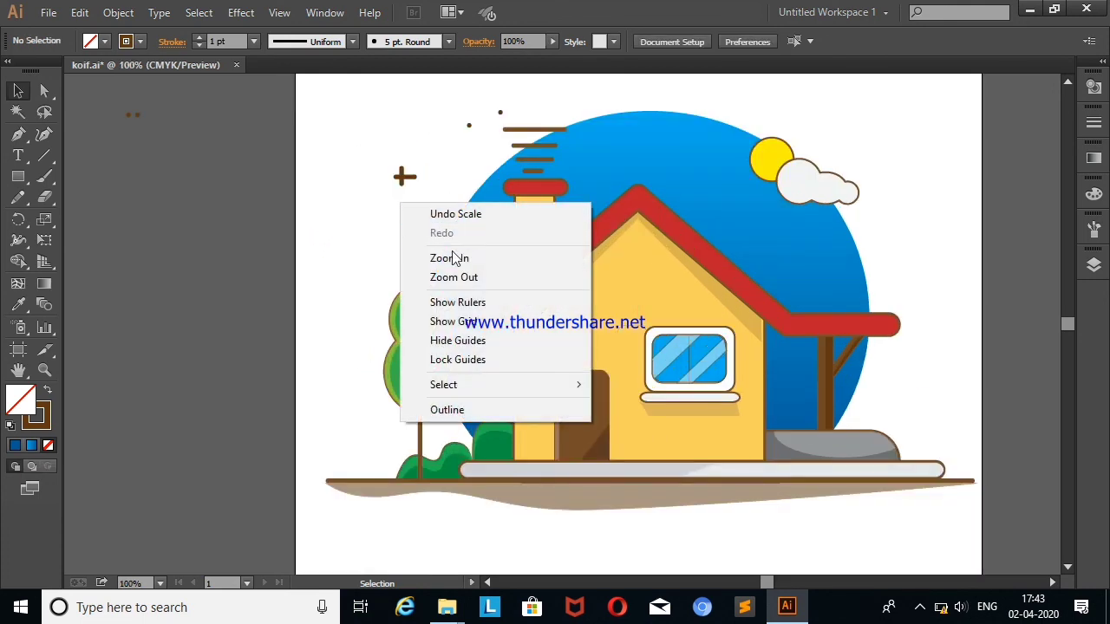
{"action": "left_click", "coordinate": [453, 257]}
{"action": "left_click", "coordinate": [314, 108]}
{"action": "mouse_move", "coordinate": [314, 108]}
{"action": "left_mouse_down"}
{"action": "mouse_move", "coordinate": [338, 106]}
{"action": "mouse_move", "coordinate": [340, 129]}
{"action": "left_mouse_up"}
{"action": "left_click", "coordinate": [307, 182]}
{"action": "left_click", "coordinate": [286, 183]}
Copy the plus-sign pair beside the porch and paint two brown dots near the tree
{"action": "left_click_drag", "start_coordinate": [289, 93], "coordinate": [364, 173]}
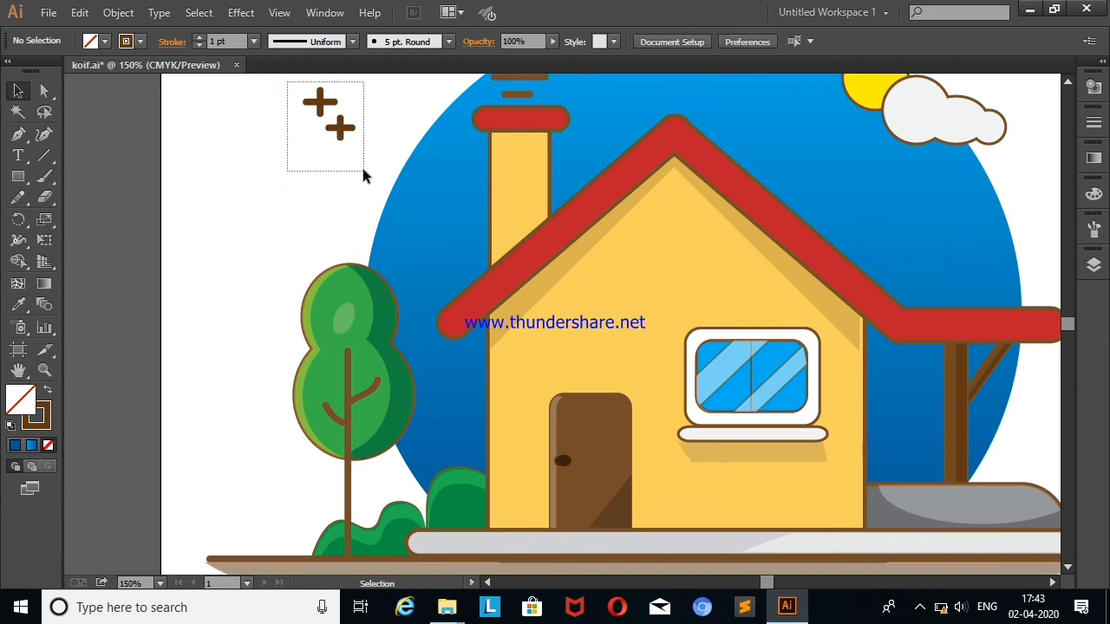
{"action": "mouse_move", "coordinate": [338, 129]}
{"action": "left_mouse_down"}
{"action": "mouse_move", "coordinate": [1058, 443]}
{"action": "mouse_move", "coordinate": [305, 136]}
{"action": "left_mouse_up"}
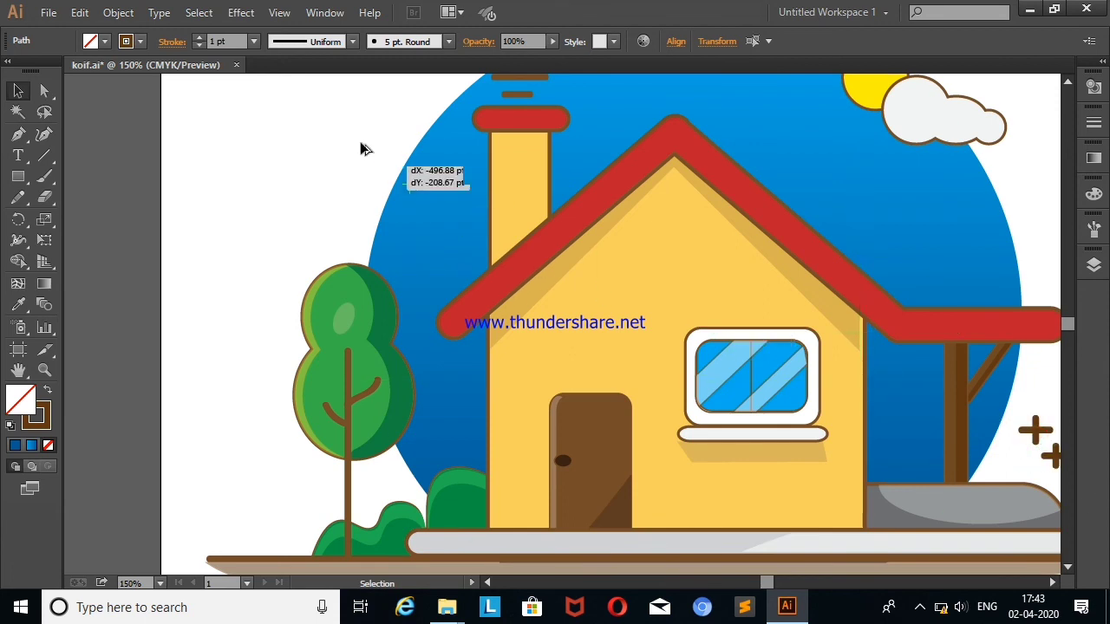
{"action": "left_click", "coordinate": [272, 162]}
{"action": "left_click", "coordinate": [44, 176]}
{"action": "left_click", "coordinate": [334, 193]}
{"action": "left_click", "coordinate": [276, 208]}
Return the view to 100% zoom and check the backdrop circle and layers
{"action": "left_click", "coordinate": [18, 90]}
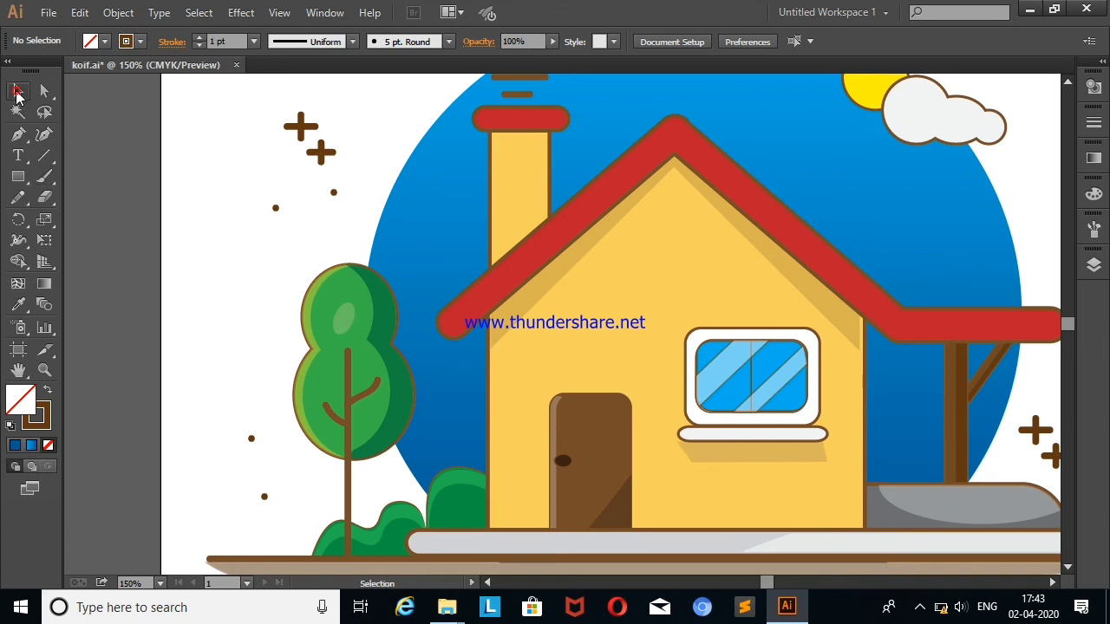
{"action": "right_click", "coordinate": [194, 259]}
{"action": "left_click", "coordinate": [245, 314]}
{"action": "right_click", "coordinate": [238, 311]}
{"action": "left_click", "coordinate": [286, 383]}
{"action": "right_click", "coordinate": [240, 274]}
{"action": "left_click", "coordinate": [295, 347]}
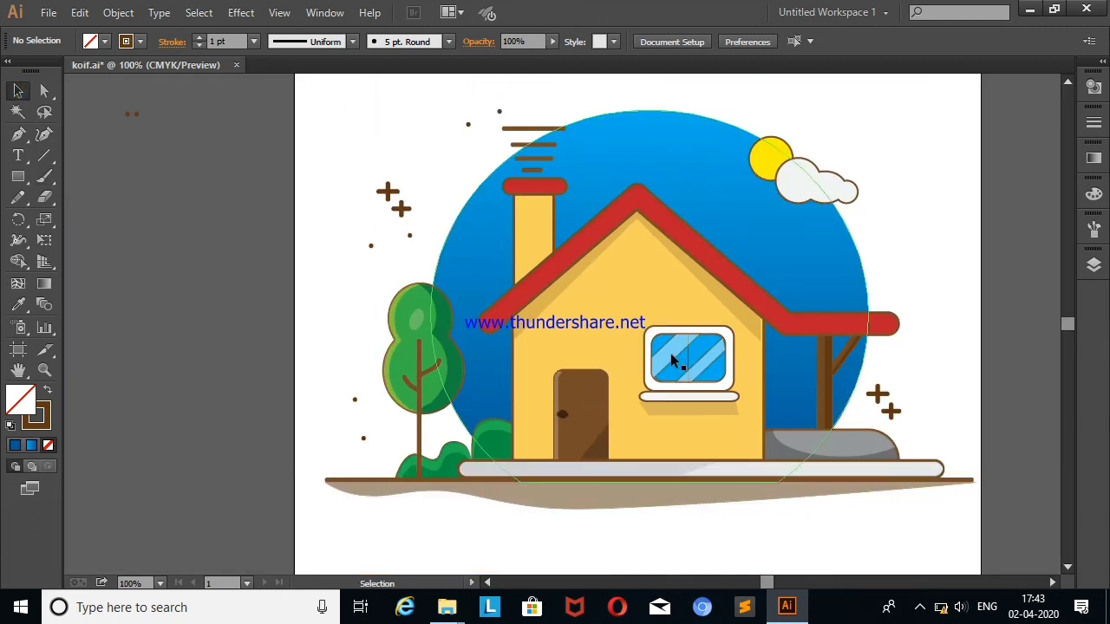
{"action": "left_click", "coordinate": [702, 371]}
{"action": "left_click", "coordinate": [959, 269]}
{"action": "left_click", "coordinate": [1094, 264]}
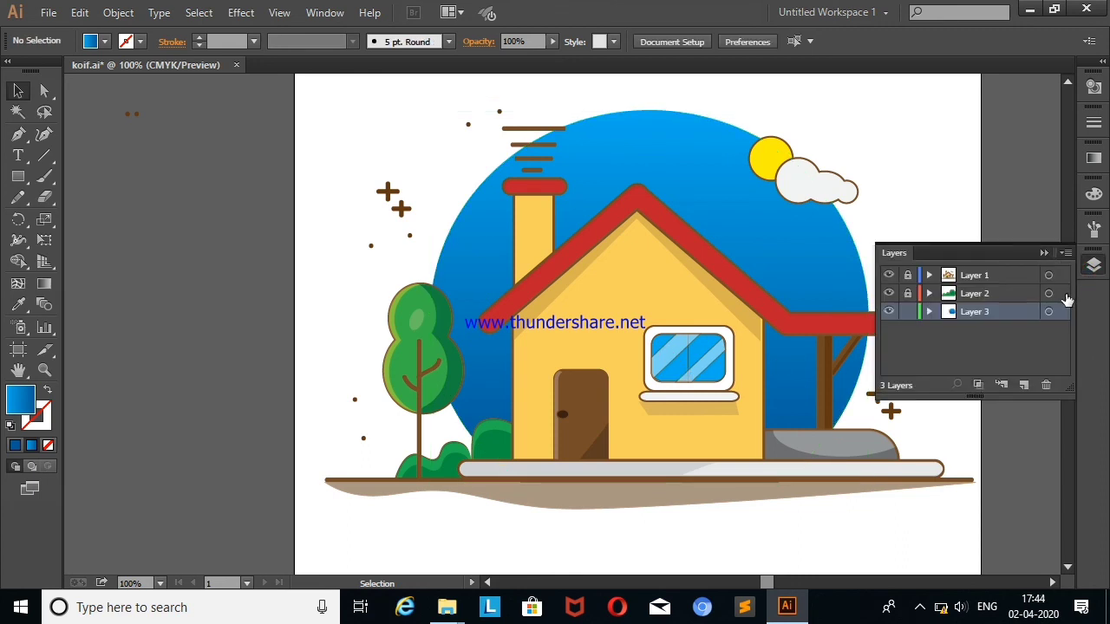
Unlock Layer 1 and remove the outline from both window panes
{"action": "left_click", "coordinate": [668, 350]}
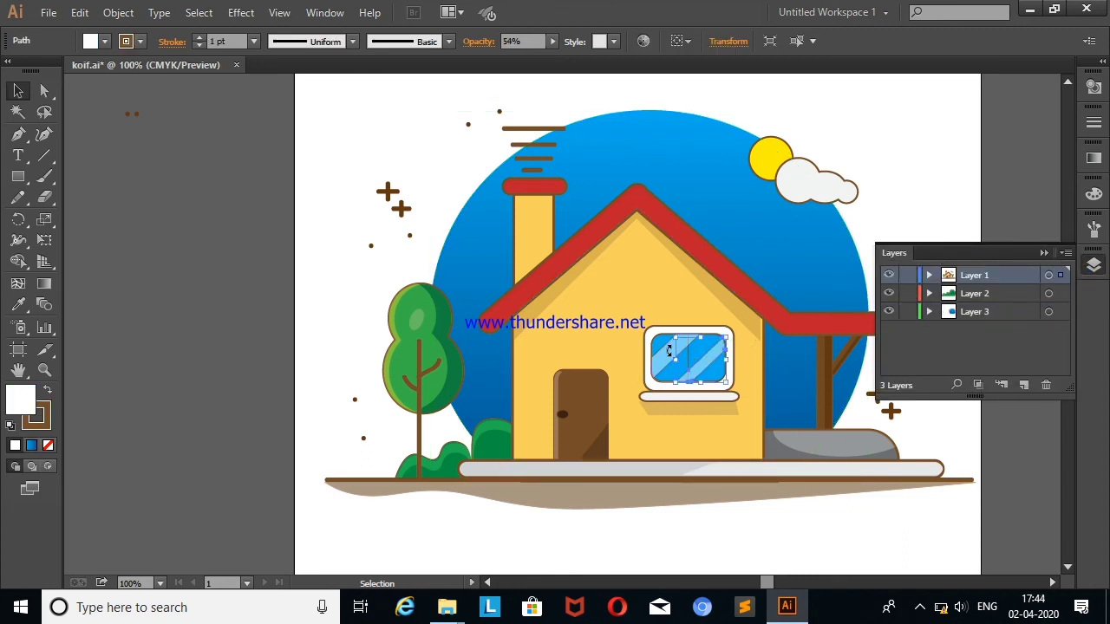
{"action": "left_click", "coordinate": [660, 360], "text": "shift"}
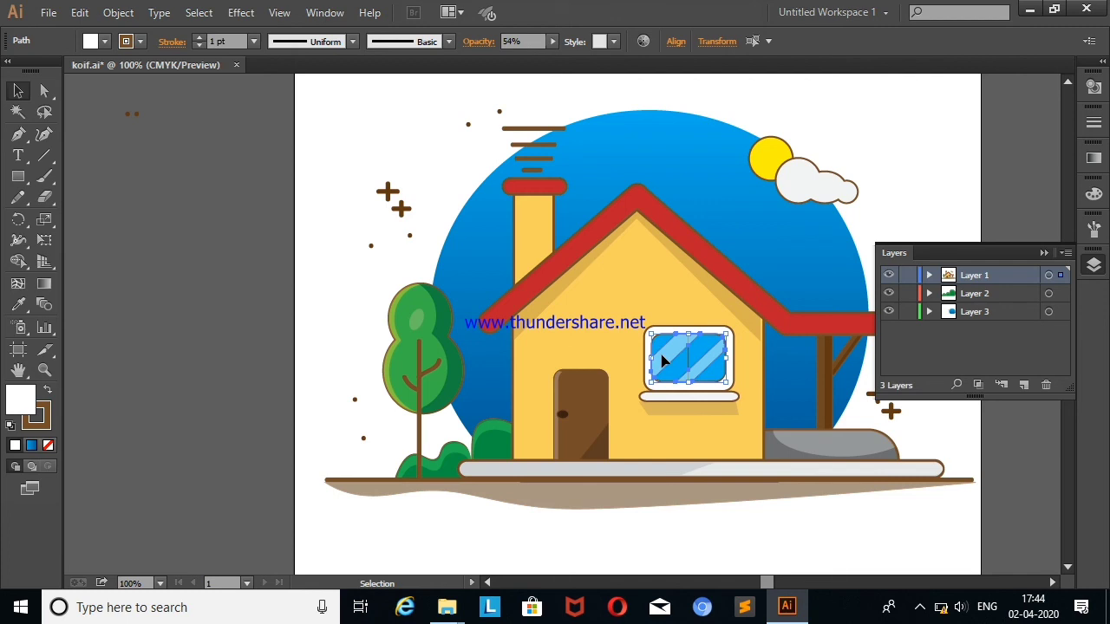
{"action": "left_click", "coordinate": [139, 41]}
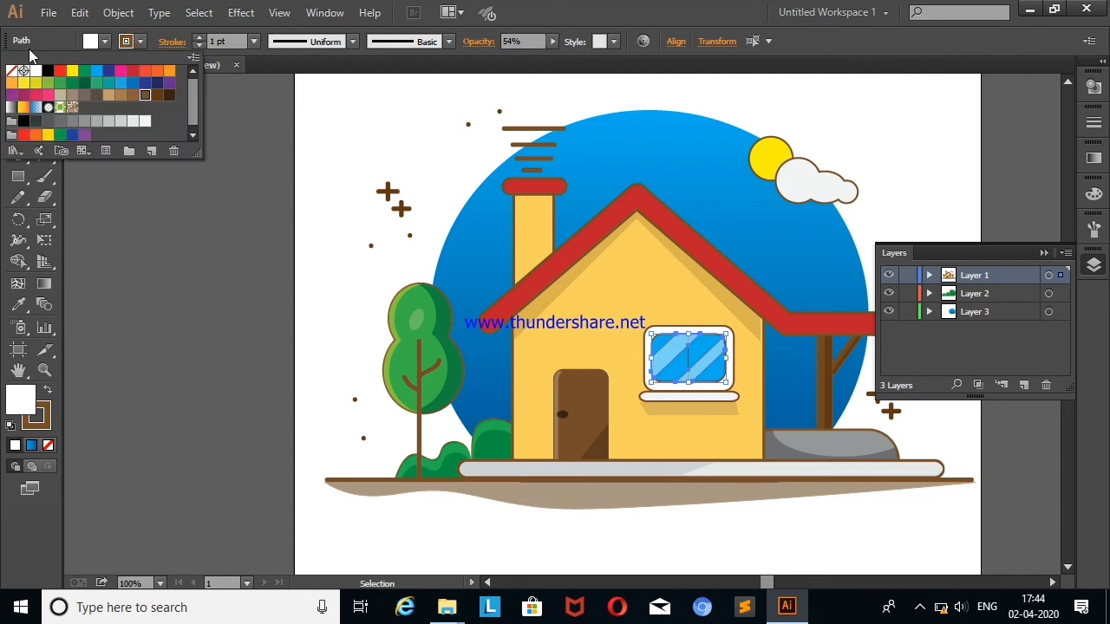
{"action": "left_click", "coordinate": [13, 70]}
{"action": "left_click", "coordinate": [209, 364]}
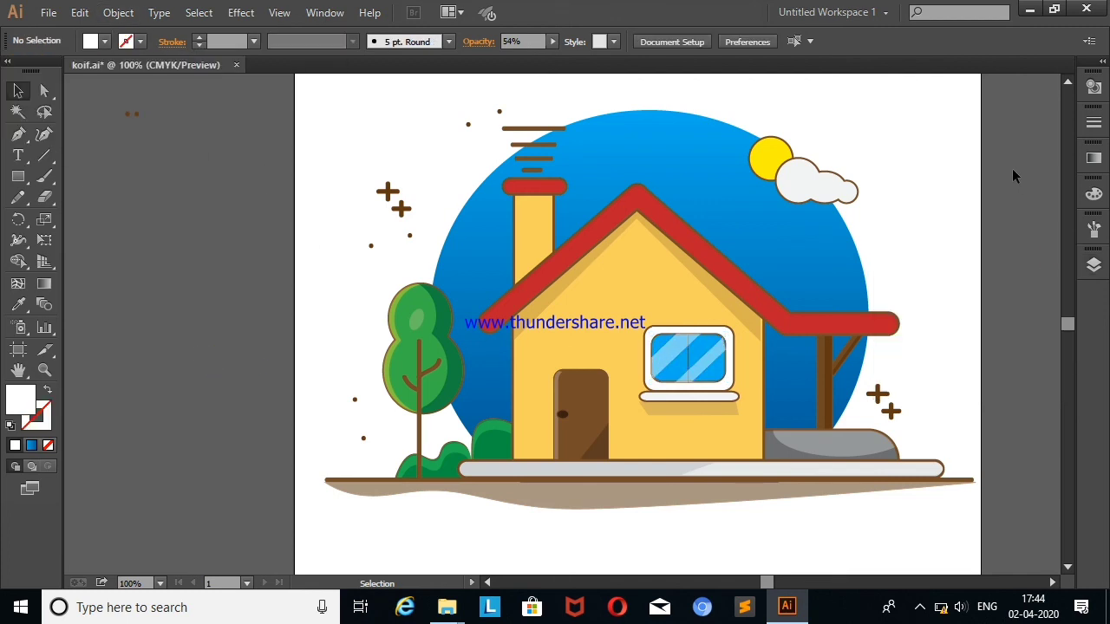
Delete two dots by the tree, move a dot right of the sun and a plus sign by the tree
{"action": "left_click_drag", "start_coordinate": [318, 366], "coordinate": [372, 460]}
{"action": "key", "text": "Delete"}
{"action": "left_click_drag", "start_coordinate": [371, 246], "coordinate": [913, 235]}
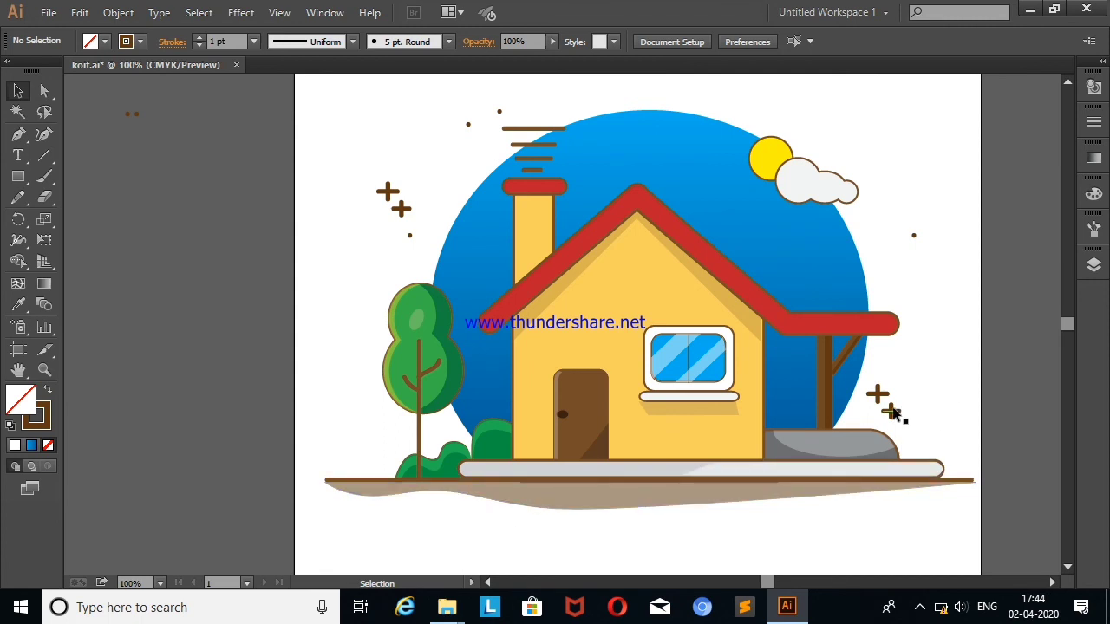
{"action": "left_click_drag", "start_coordinate": [892, 419], "coordinate": [928, 440]}
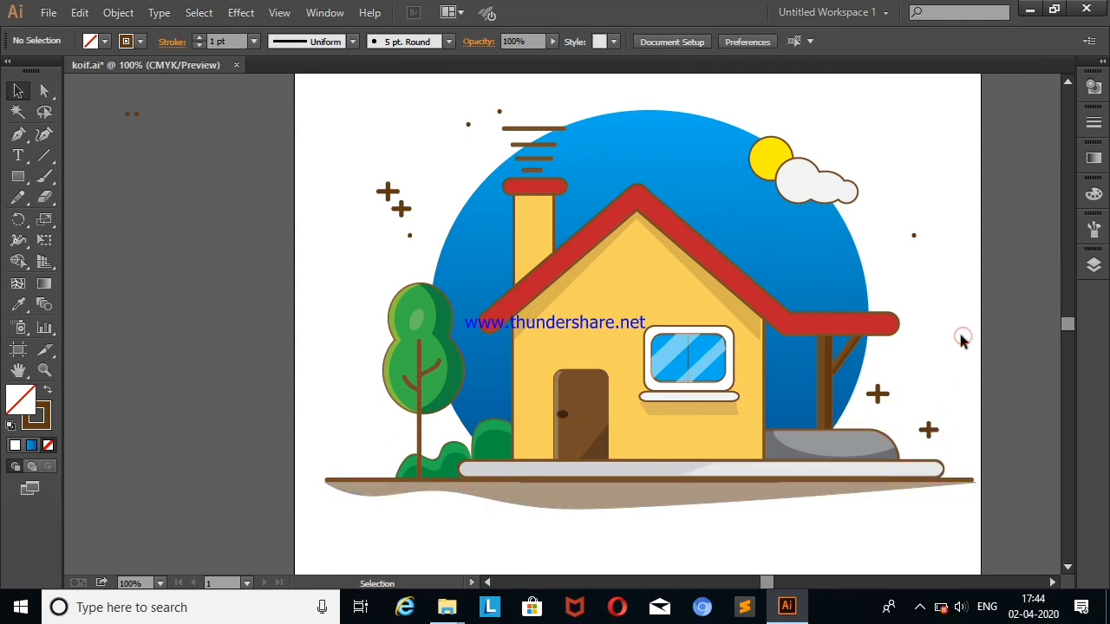
{"action": "left_click_drag", "start_coordinate": [872, 385], "coordinate": [340, 432]}
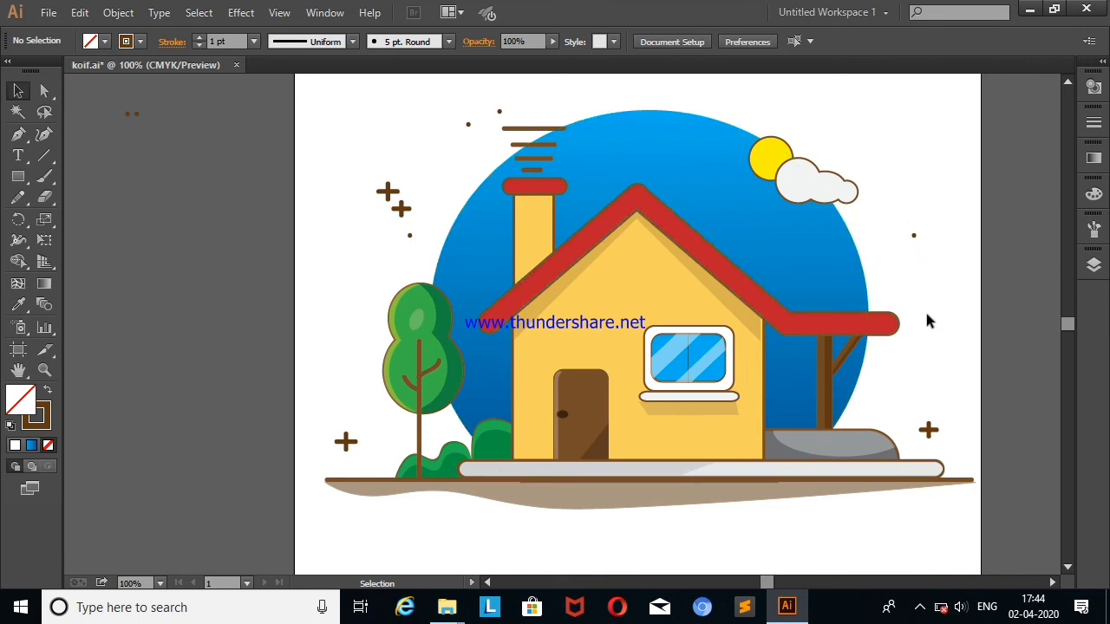
Shrink the top-left plus-sign pair slightly and move it higher
{"action": "mouse_move", "coordinate": [372, 178]}
{"action": "left_mouse_down"}
{"action": "mouse_move", "coordinate": [411, 220]}
{"action": "mouse_move", "coordinate": [400, 195]}
{"action": "left_mouse_up"}
{"action": "left_click", "coordinate": [390, 126]}
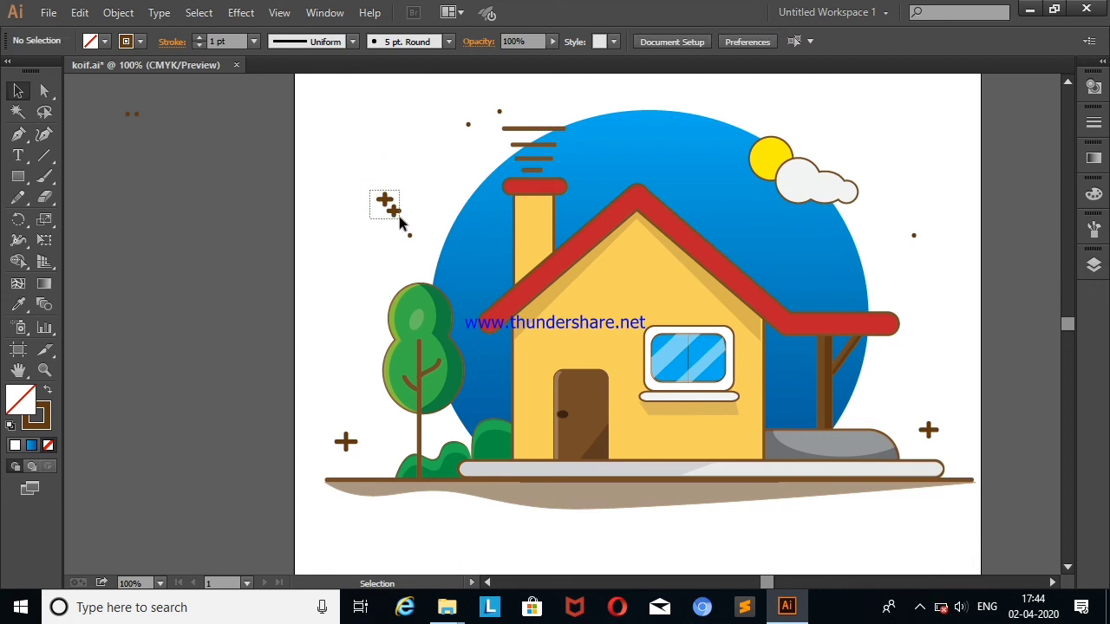
{"action": "left_click_drag", "start_coordinate": [386, 203], "coordinate": [340, 155]}
{"action": "left_click", "coordinate": [340, 154]}
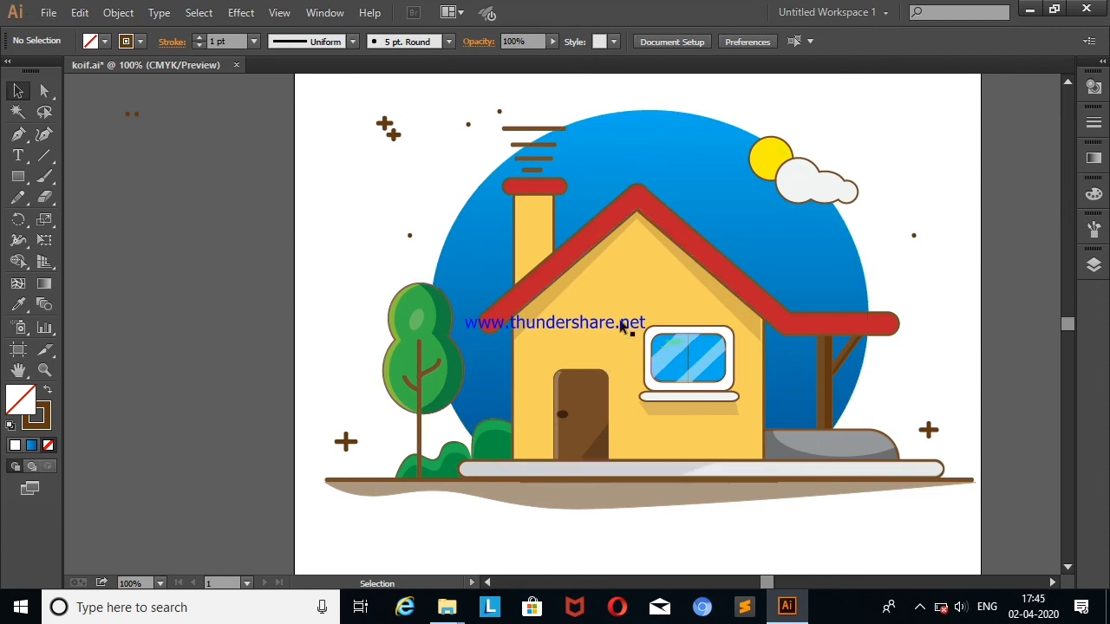
{"action": "left_click", "coordinate": [49, 12]}
{"action": "key", "text": "Escape"}
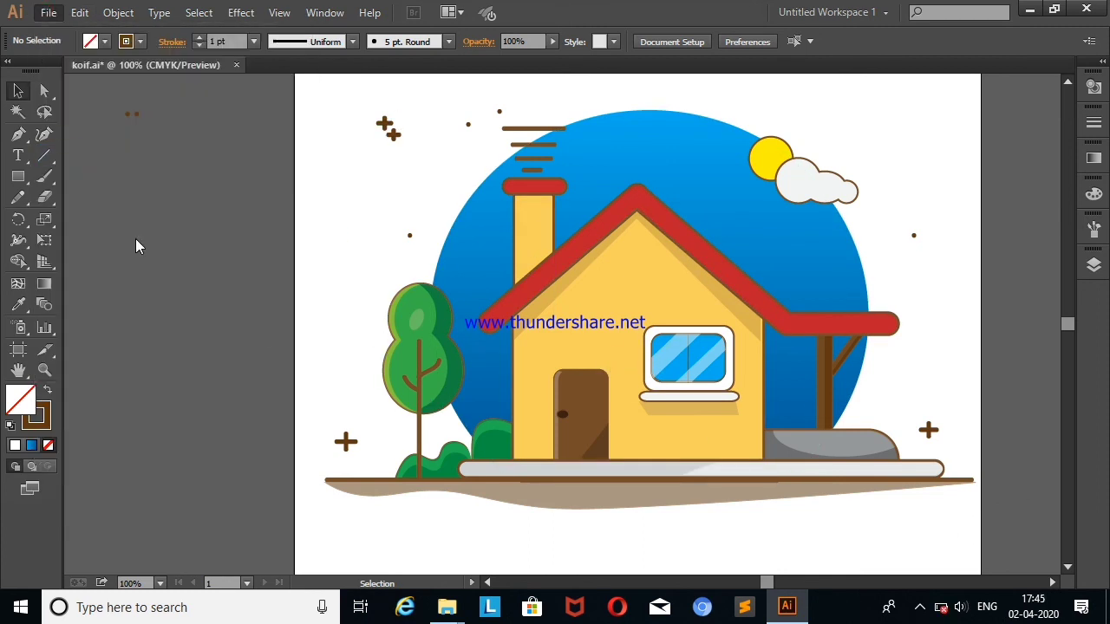